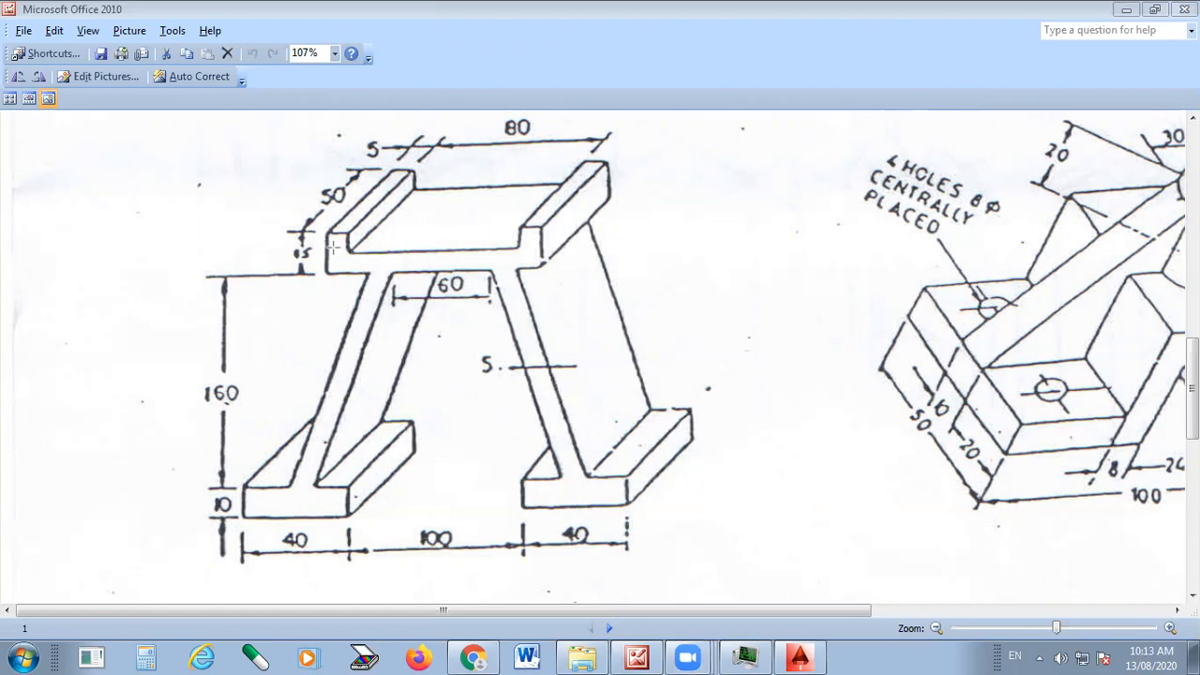
# Trace the stand's front profile and vertical centre line on the reference picture, and clear the marks
pyautogui.moveTo(334, 243)
pyautogui.mouseDown()
pyautogui.moveTo(347, 256)
pyautogui.moveTo(492, 256)
pyautogui.moveTo(518, 254)
pyautogui.moveTo(521, 237)
pyautogui.mouseUp()
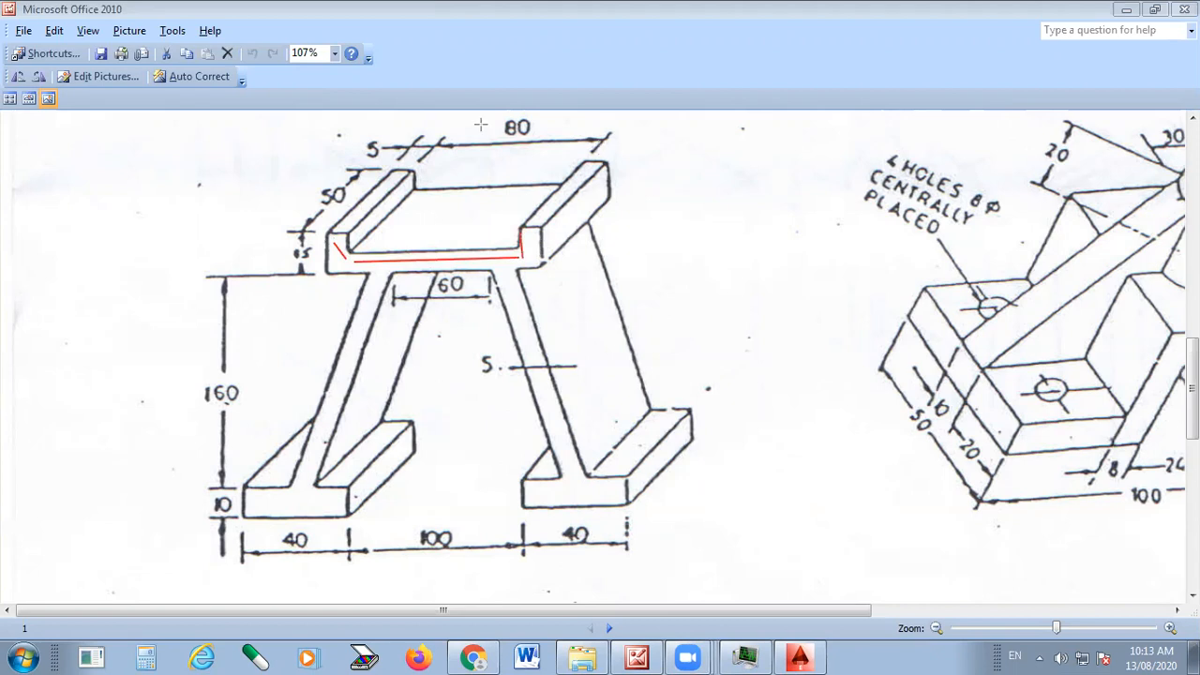
pyautogui.moveTo(378, 279); pyautogui.dragTo(320, 484)
pyautogui.moveTo(242, 505); pyautogui.dragTo(324, 500)
pyautogui.moveTo(515, 266)
pyautogui.mouseDown()
pyautogui.moveTo(596, 478)
pyautogui.moveTo(626, 484)
pyautogui.mouseUp()
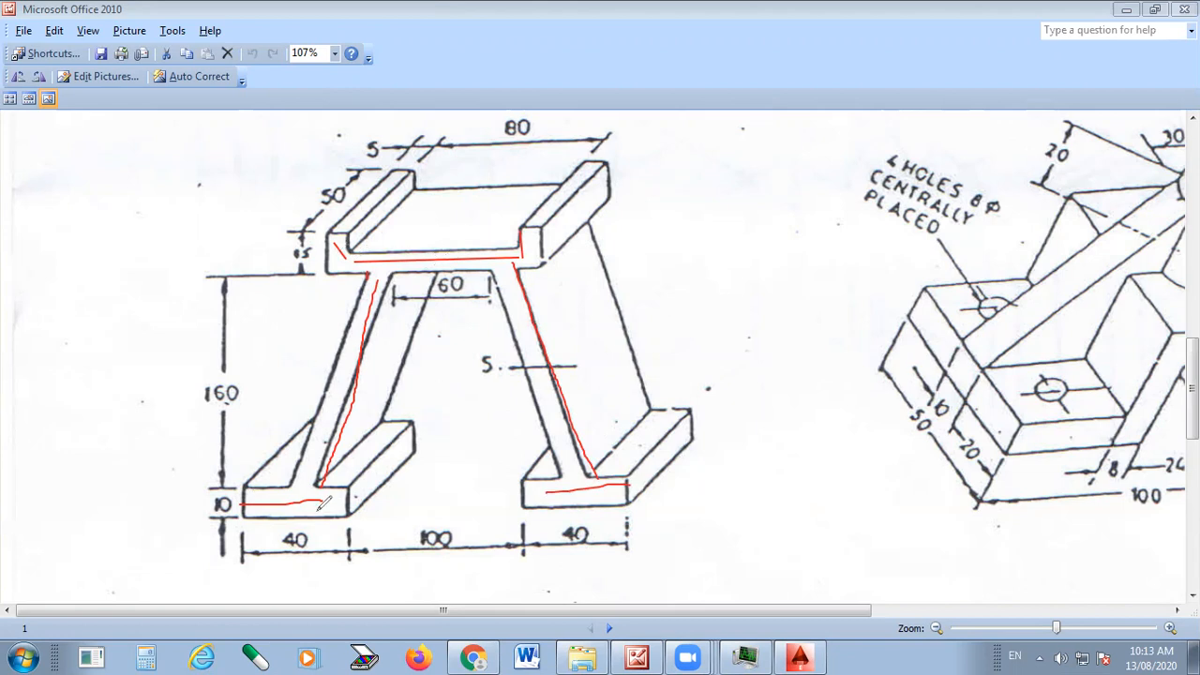
pyautogui.moveTo(471, 163)
pyautogui.mouseDown()
pyautogui.moveTo(487, 337)
pyautogui.moveTo(487, 626)
pyautogui.mouseUp()
pyautogui.moveTo(406, 261)
pyautogui.mouseDown()
pyautogui.moveTo(570, 225)
pyautogui.moveTo(623, 252)
pyautogui.moveTo(605, 189)
pyautogui.moveTo(567, 232)
pyautogui.mouseUp()
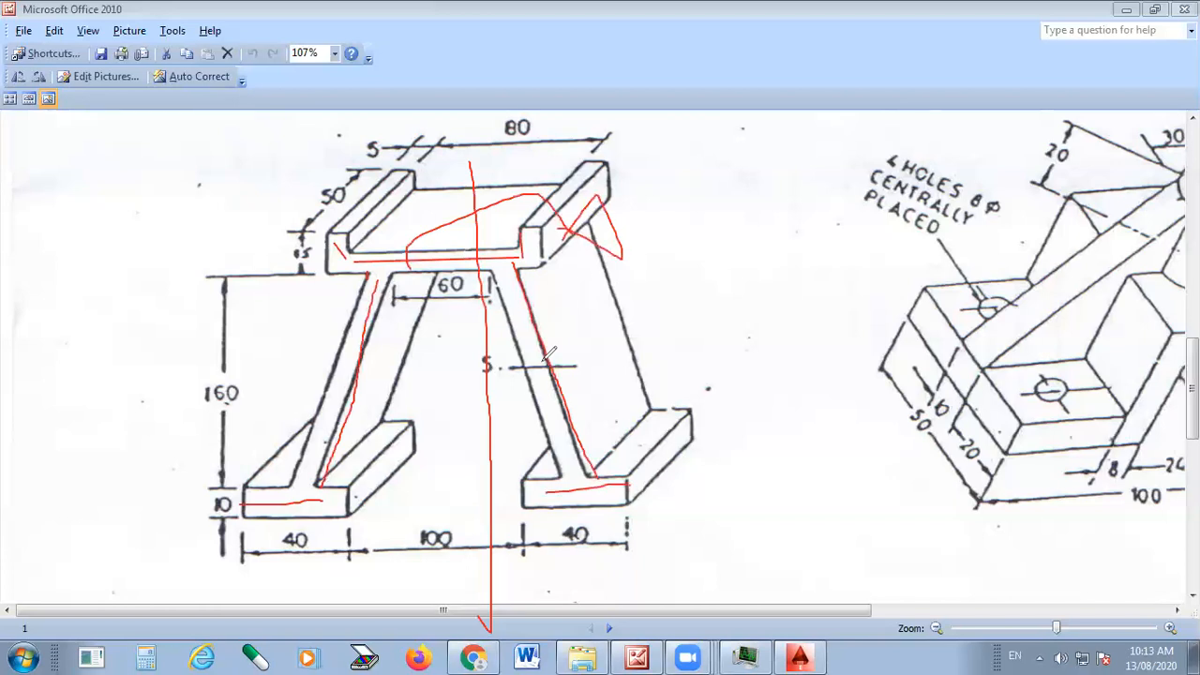
pyautogui.hotkey('ctrl', 'z')
pyautogui.hotkey('ctrl', 'z')
pyautogui.hotkey('ctrl', 'z')
pyautogui.hotkey('ctrl', 'z')
pyautogui.hotkey('ctrl', 'z')
pyautogui.hotkey('ctrl', 'z')
pyautogui.hotkey('ctrl', 'z')
pyautogui.hotkey('ctrl', 'z')
pyautogui.hotkey('ctrl', 'z')
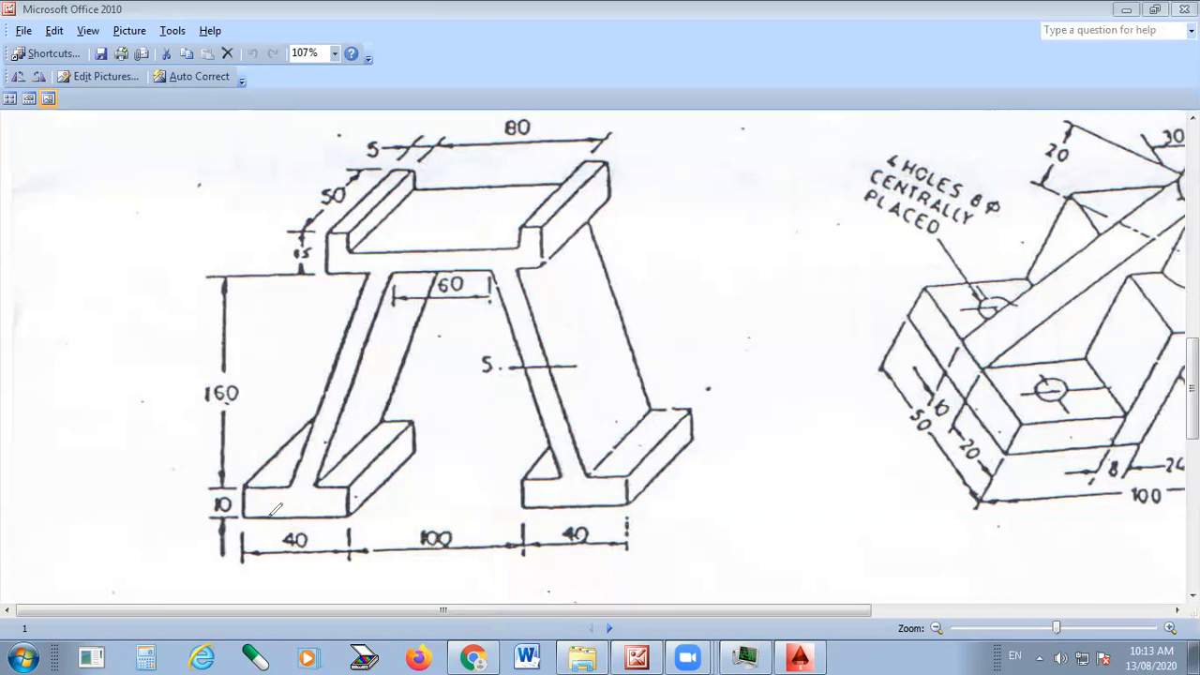
# Mark the 40 by 10 foot, the 50 half-spacing, centre line, 30 half-width and sloping leg on the reference picture, and clear the marks
pyautogui.moveTo(248, 486)
pyautogui.mouseDown()
pyautogui.moveTo(345, 489)
pyautogui.moveTo(314, 518)
pyautogui.moveTo(253, 517)
pyautogui.moveTo(248, 488)
pyautogui.mouseUp()
pyautogui.moveTo(288, 523)
pyautogui.mouseDown()
pyautogui.moveTo(289, 534)
pyautogui.moveTo(313, 518)
pyautogui.mouseUp()
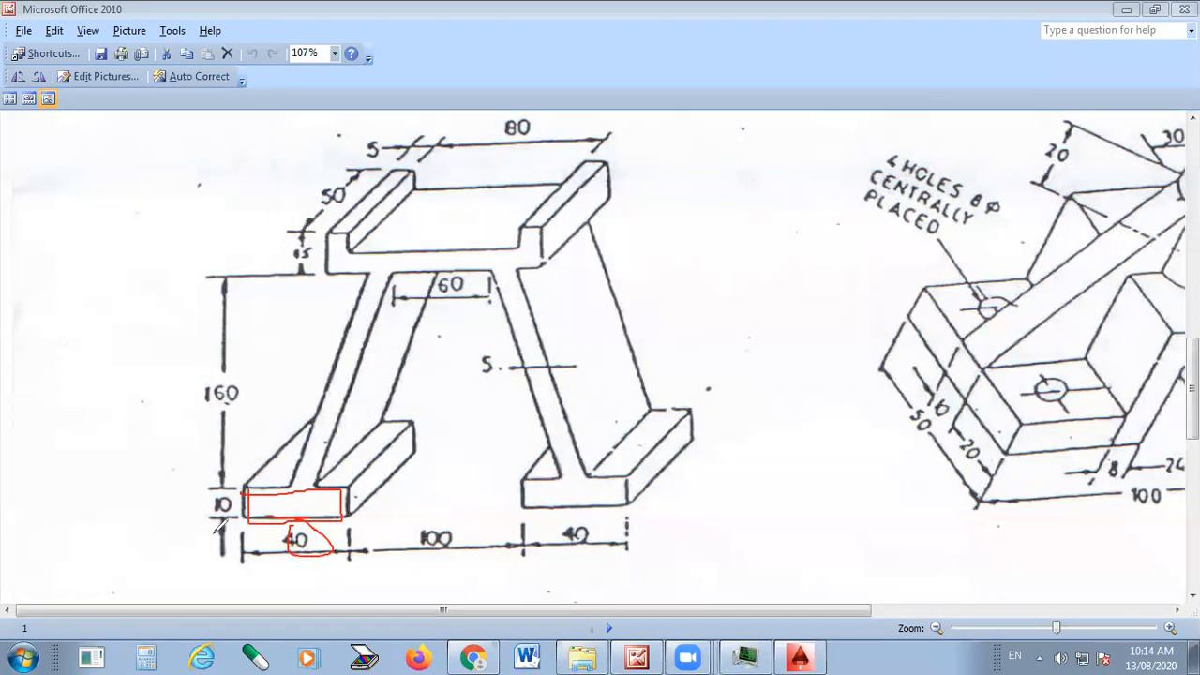
pyautogui.moveTo(246, 488); pyautogui.dragTo(246, 514)
pyautogui.moveTo(349, 514)
pyautogui.mouseDown()
pyautogui.moveTo(441, 515)
pyautogui.moveTo(442, 564)
pyautogui.moveTo(417, 562)
pyautogui.moveTo(433, 537)
pyautogui.mouseUp()
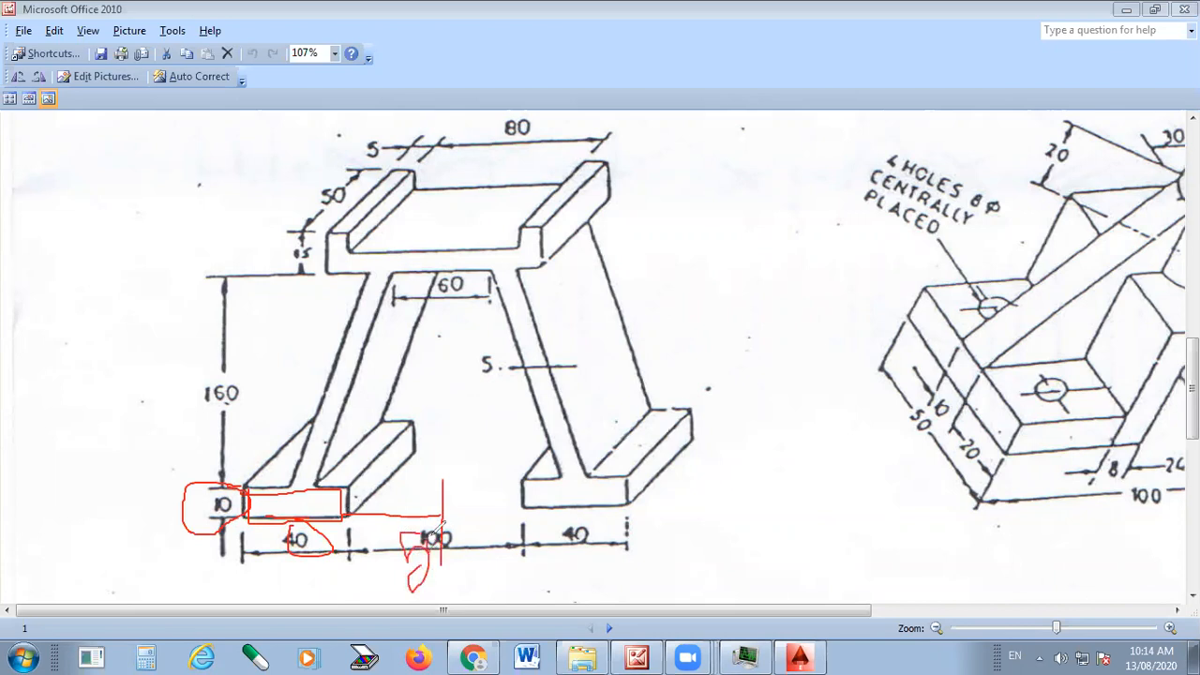
pyautogui.moveTo(497, 513)
pyautogui.mouseDown()
pyautogui.moveTo(484, 557)
pyautogui.moveTo(504, 523)
pyautogui.moveTo(504, 544)
pyautogui.mouseUp()
pyautogui.moveTo(514, 507); pyautogui.dragTo(512, 540)
pyautogui.moveTo(442, 471); pyautogui.dragTo(453, 136)
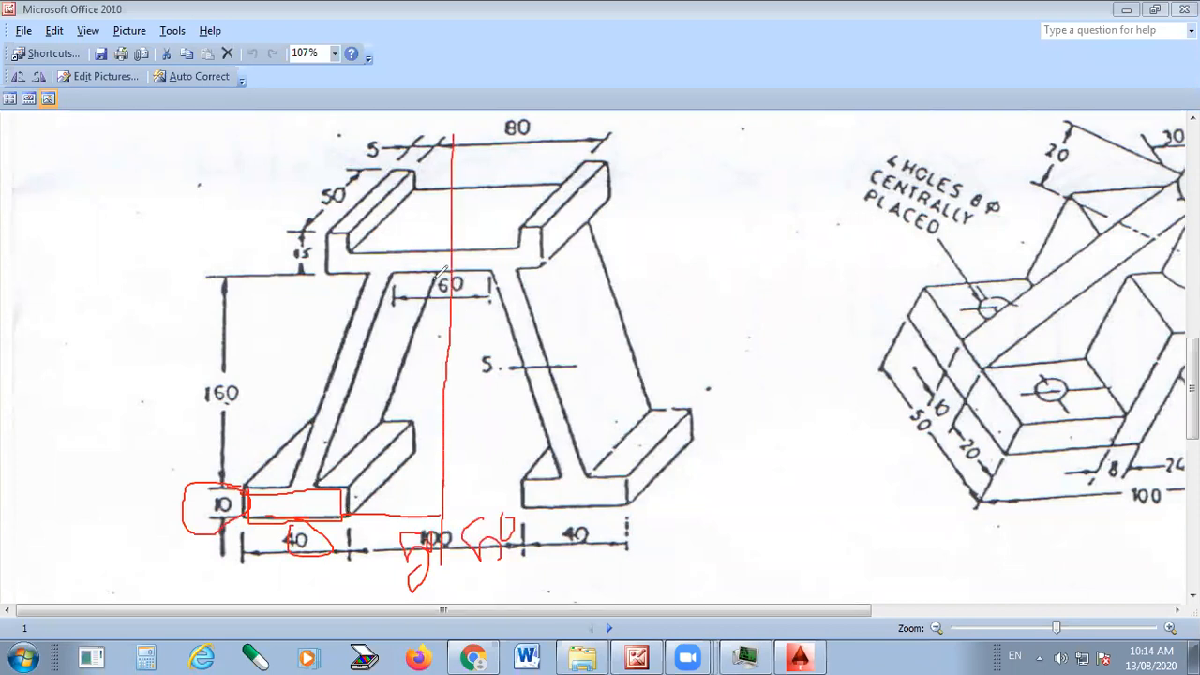
pyautogui.moveTo(440, 272)
pyautogui.mouseDown()
pyautogui.moveTo(395, 274)
pyautogui.moveTo(416, 310)
pyautogui.moveTo(435, 293)
pyautogui.mouseUp()
pyautogui.moveTo(308, 485)
pyautogui.mouseDown()
pyautogui.moveTo(300, 511)
pyautogui.moveTo(398, 274)
pyautogui.mouseUp()
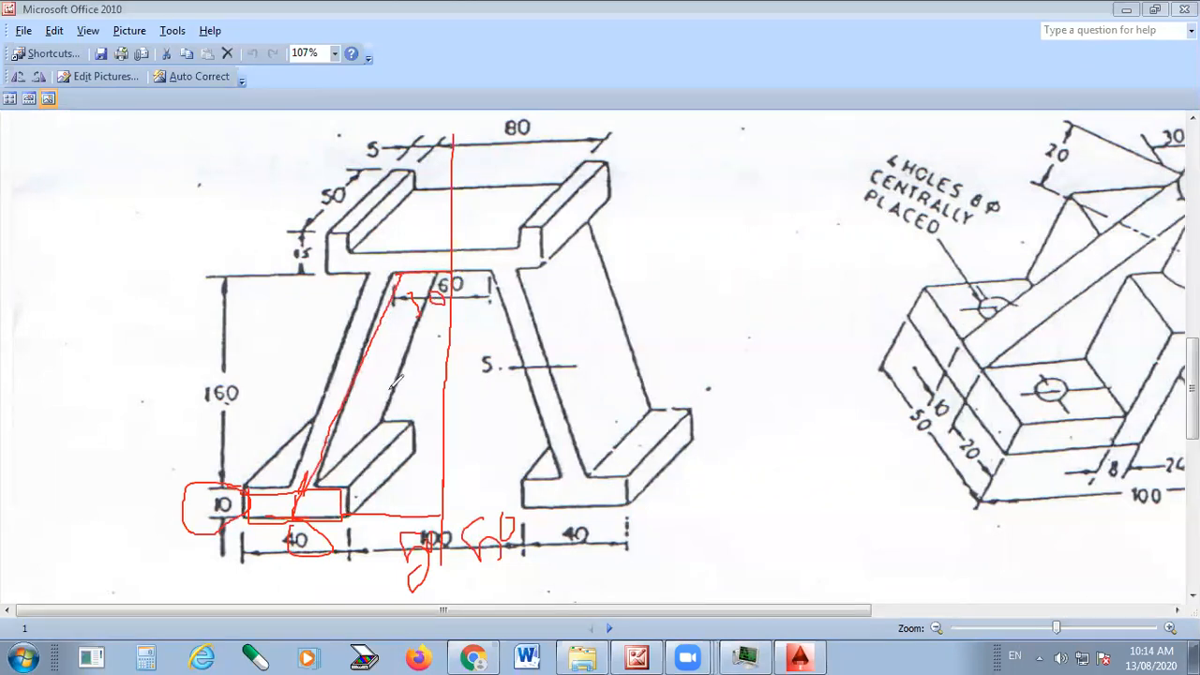
pyautogui.hotkey('ctrl', 'z')
pyautogui.hotkey('ctrl', 'z')
pyautogui.hotkey('ctrl', 'z')
pyautogui.hotkey('ctrl', 'z')
pyautogui.hotkey('ctrl', 'z')
pyautogui.hotkey('ctrl', 'z')
pyautogui.hotkey('ctrl', 'z')
pyautogui.hotkey('ctrl', 'z')
pyautogui.hotkey('ctrl', 'z')
pyautogui.hotkey('ctrl', 'z')
pyautogui.hotkey('ctrl', 'z')
pyautogui.hotkey('ctrl', 'z')
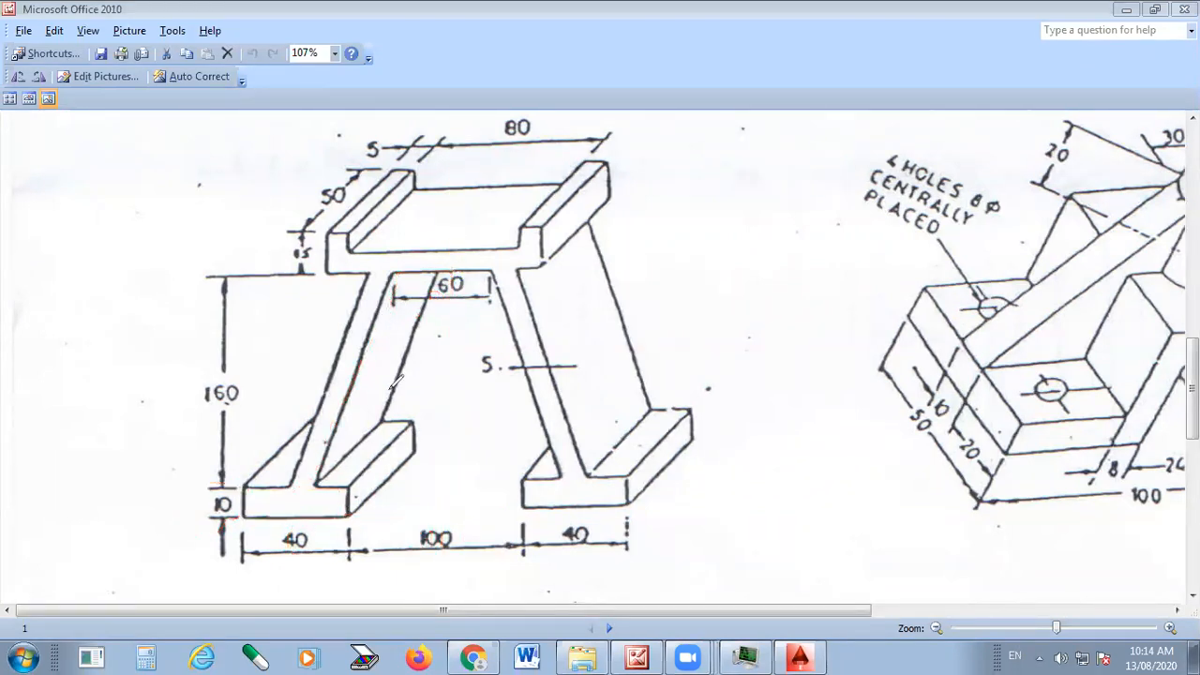
# Outline the left foot on the reference picture, switch to AutoCAD and turn the grid display off
pyautogui.moveTo(248, 487)
pyautogui.mouseDown()
pyautogui.moveTo(366, 484)
pyautogui.moveTo(302, 515)
pyautogui.moveTo(255, 513)
pyautogui.moveTo(250, 487)
pyautogui.mouseUp()
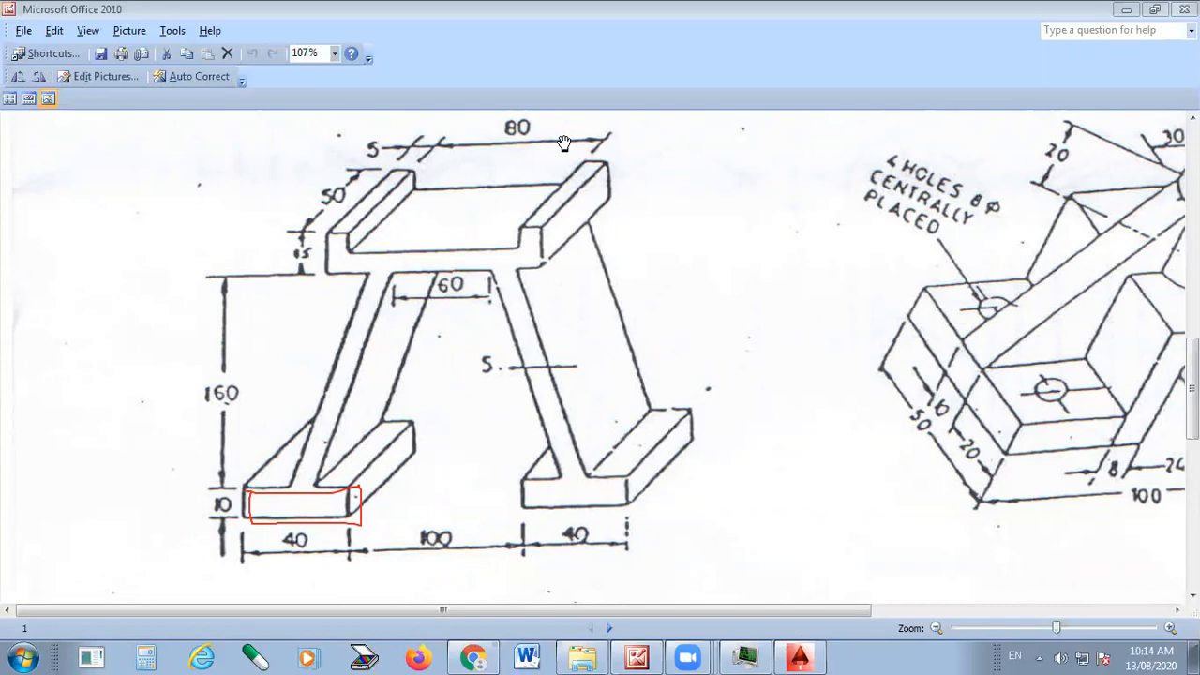
pyautogui.click(799, 657)
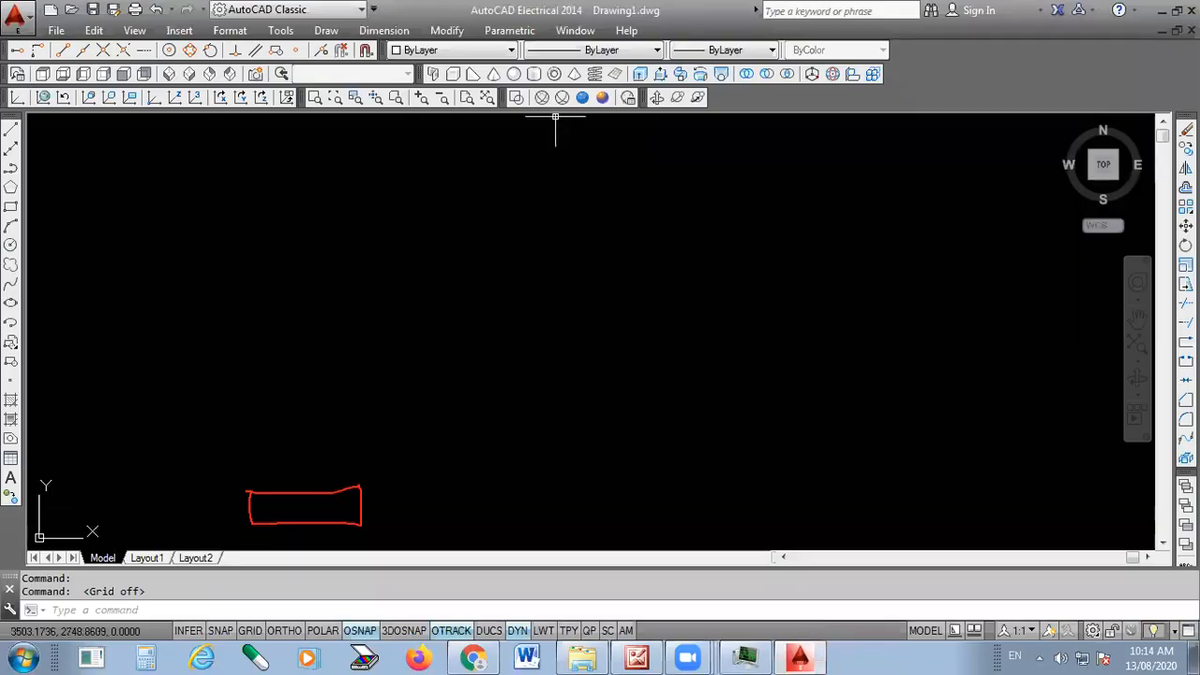
pyautogui.hotkey('ctrl', 'z')
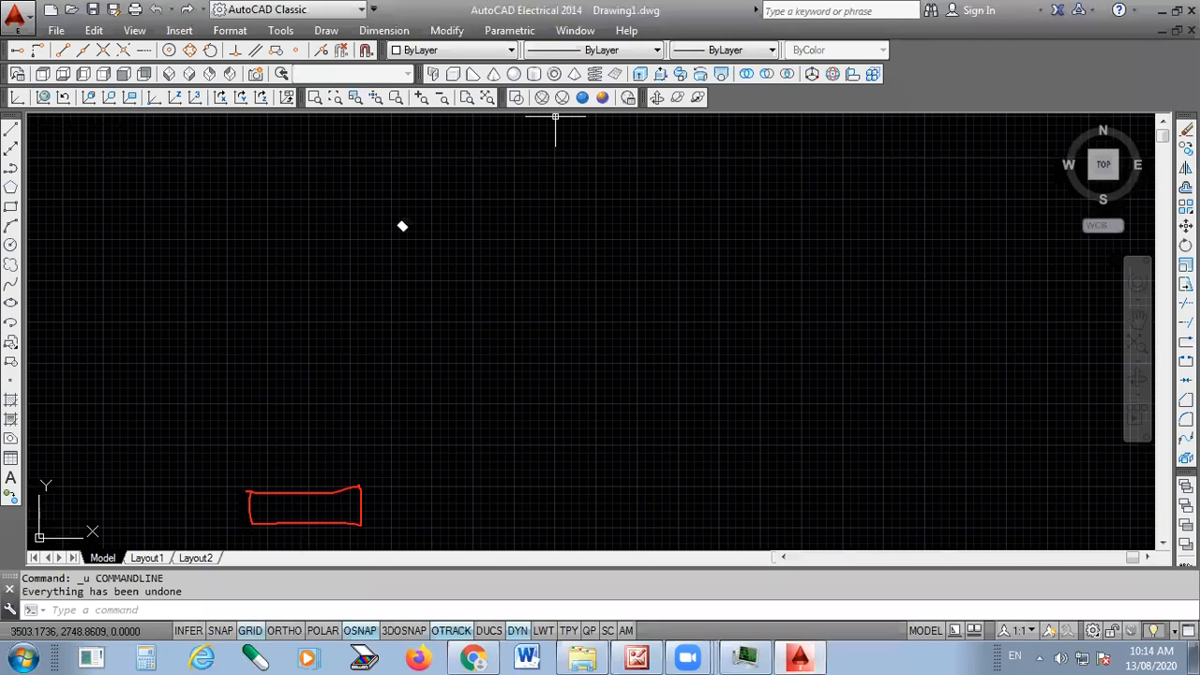
pyautogui.press('Escape')
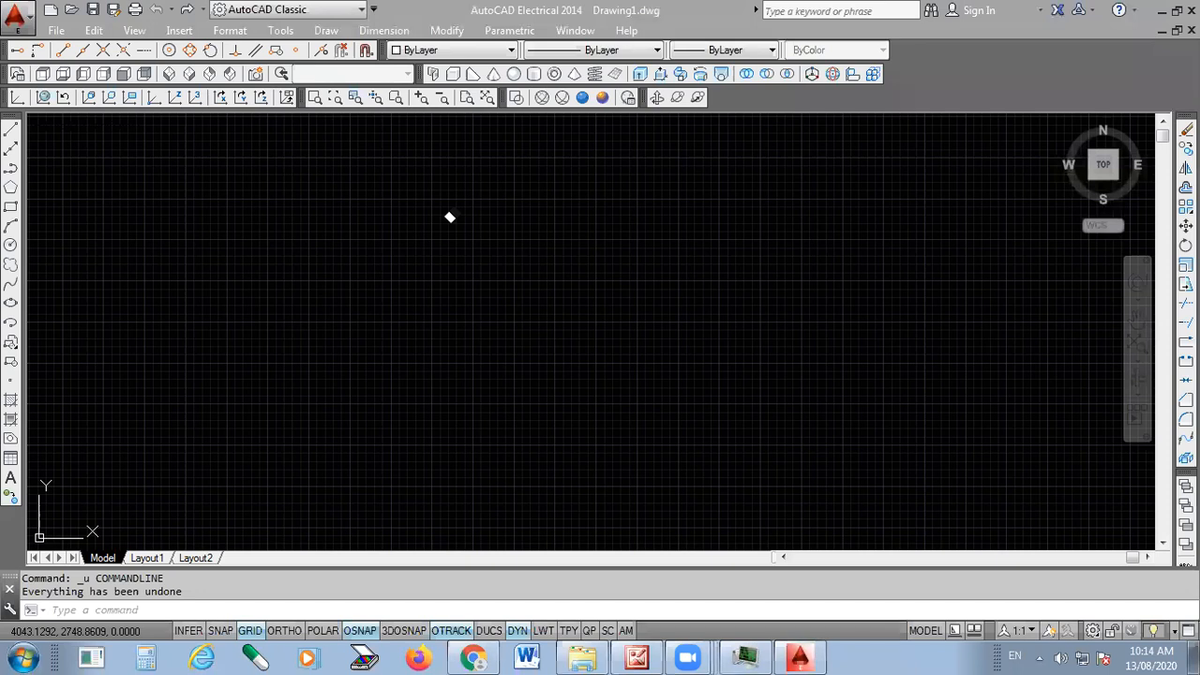
pyautogui.click(254, 630)
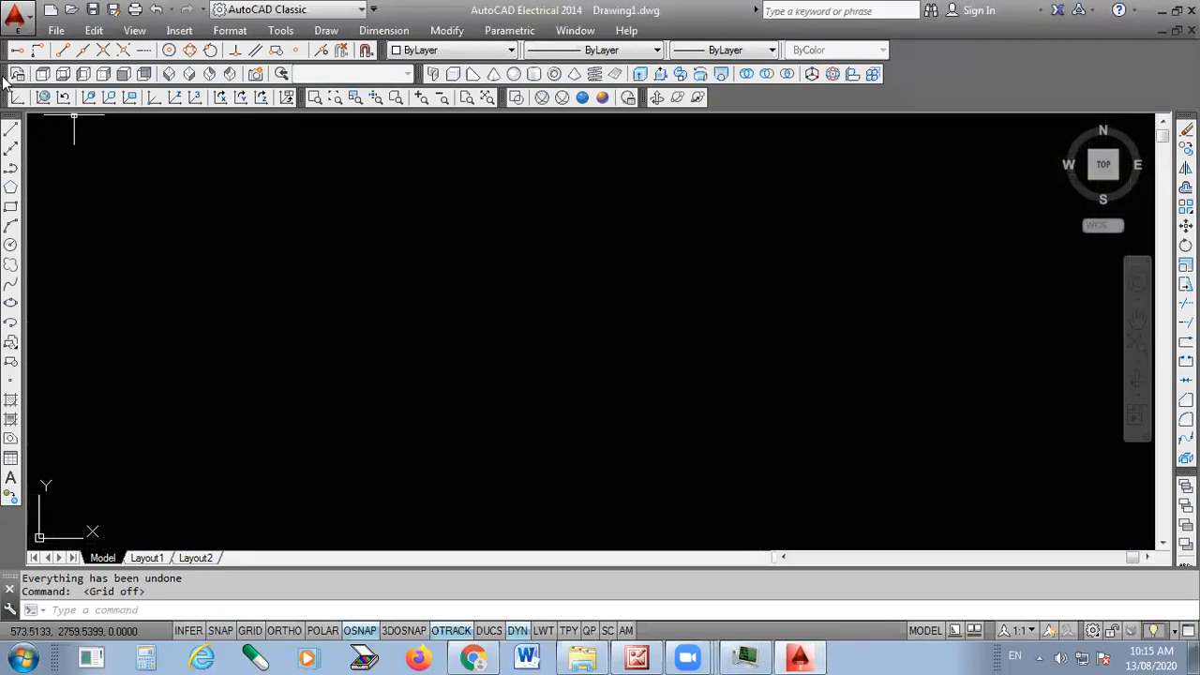
# Set the Front view and draw a rectangle 40 long and 10 wide for the left foot
pyautogui.click(124, 81)
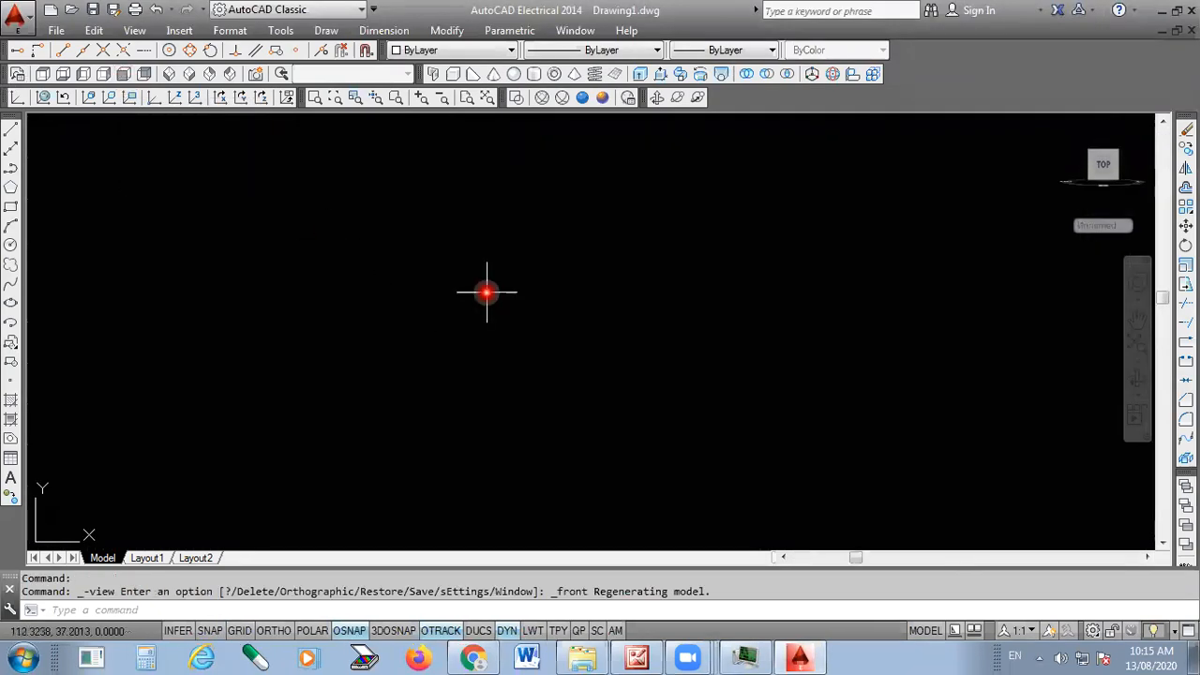
pyautogui.click(10, 207)
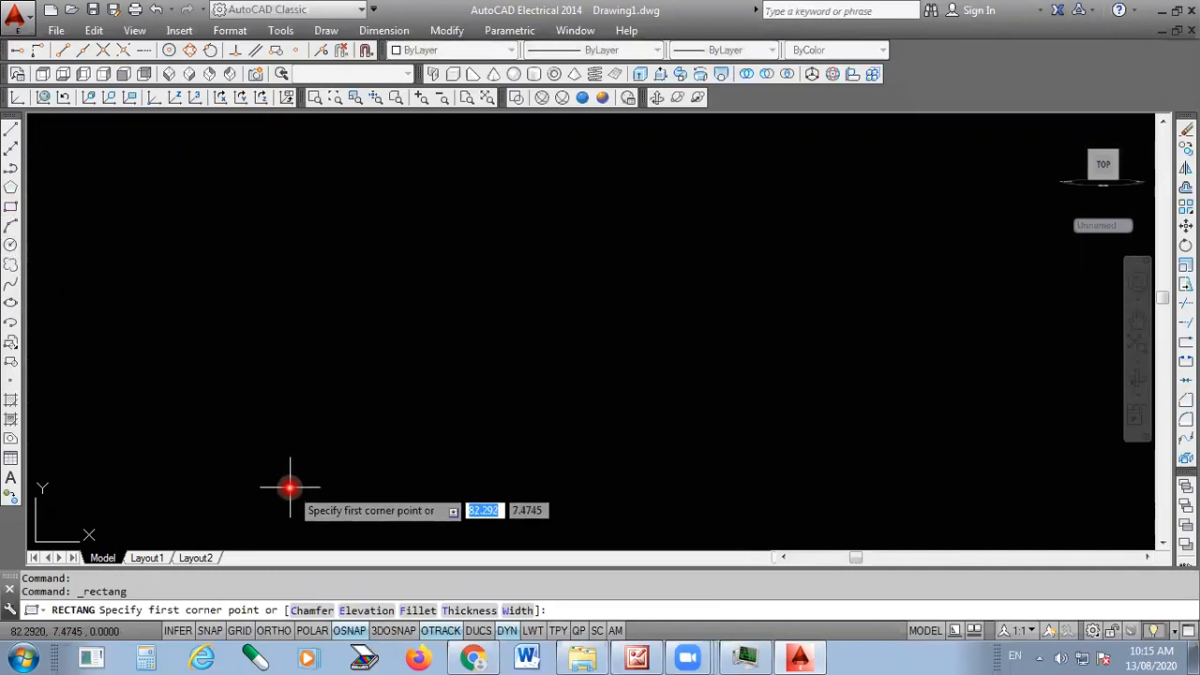
pyautogui.click(275, 436)
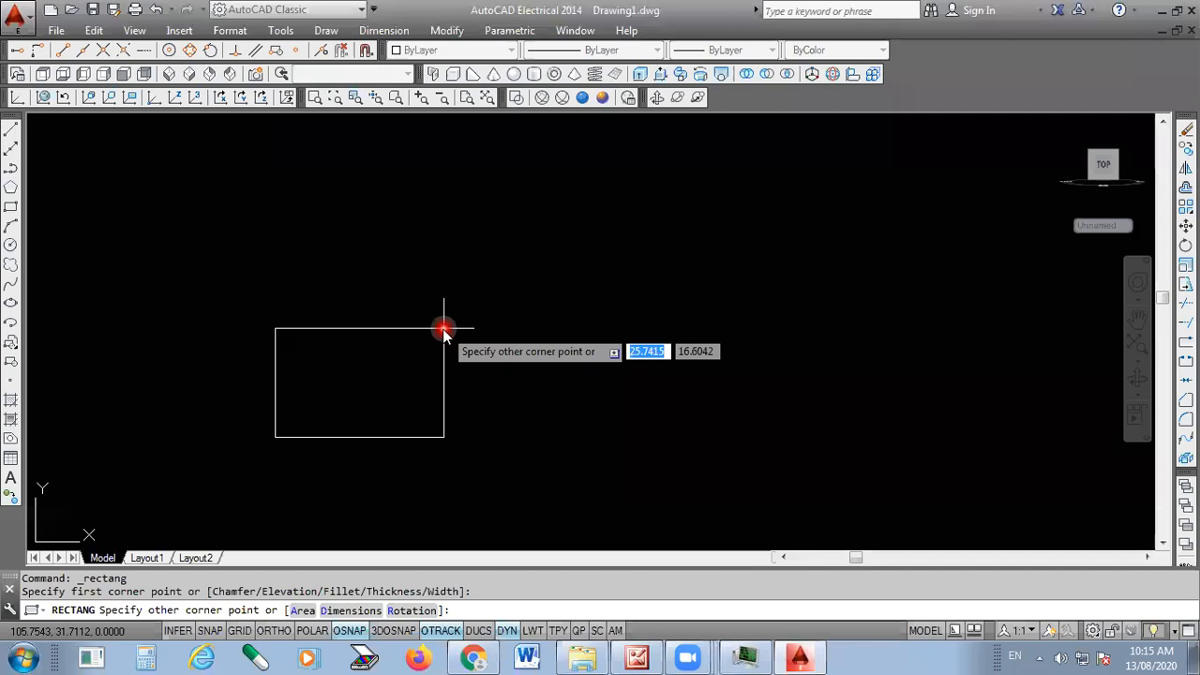
pyautogui.write('d')
pyautogui.press('Return')
pyautogui.write('40')
pyautogui.press('Return')
pyautogui.write('10')
pyautogui.press('Return')
pyautogui.click(443, 328)
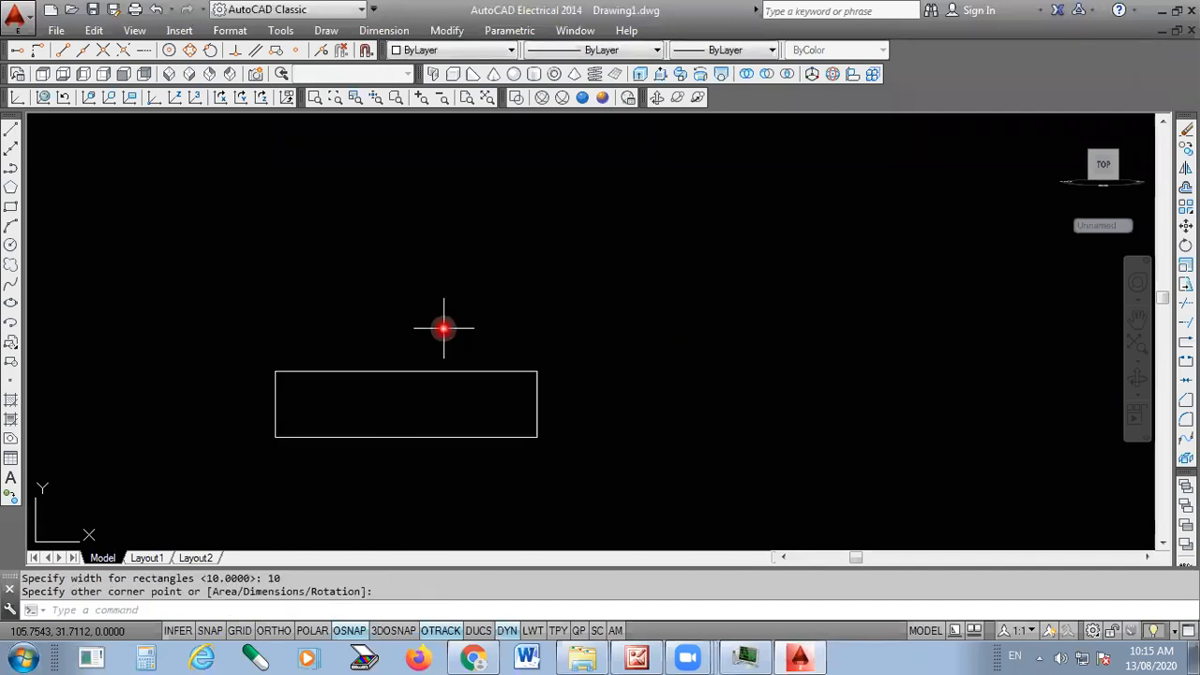
pyautogui.scroll(-1, 335, 515)
pyautogui.scroll(-1, 390, 484)
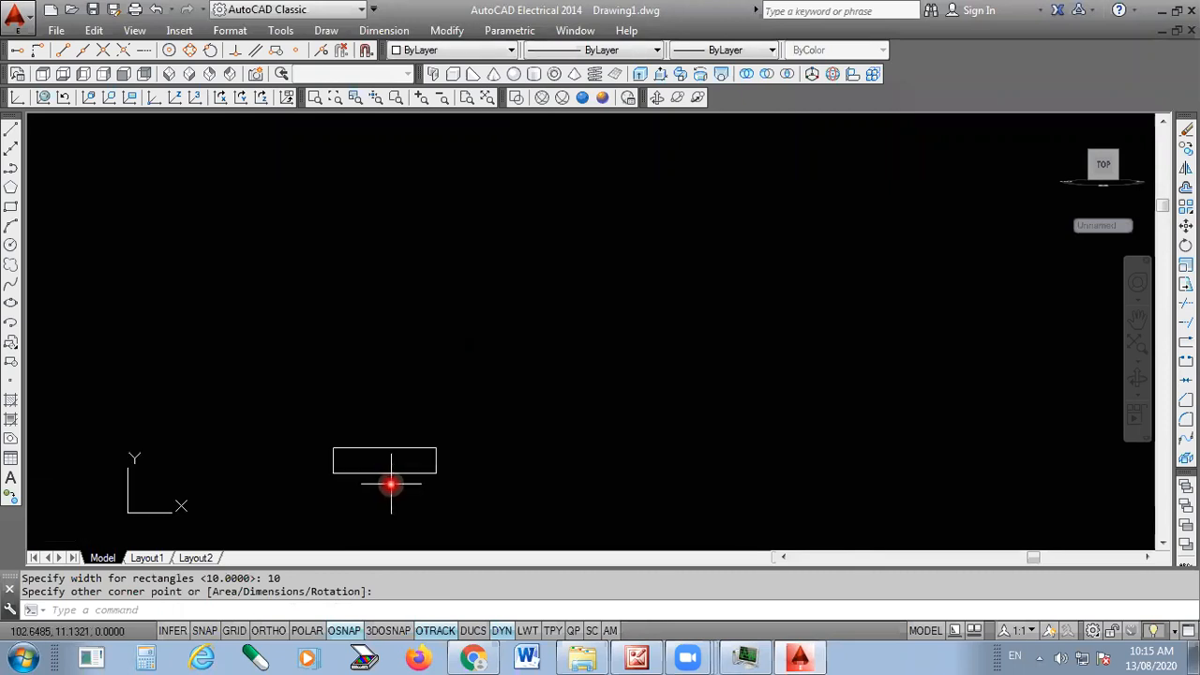
pyautogui.scroll(2, 344, 490)
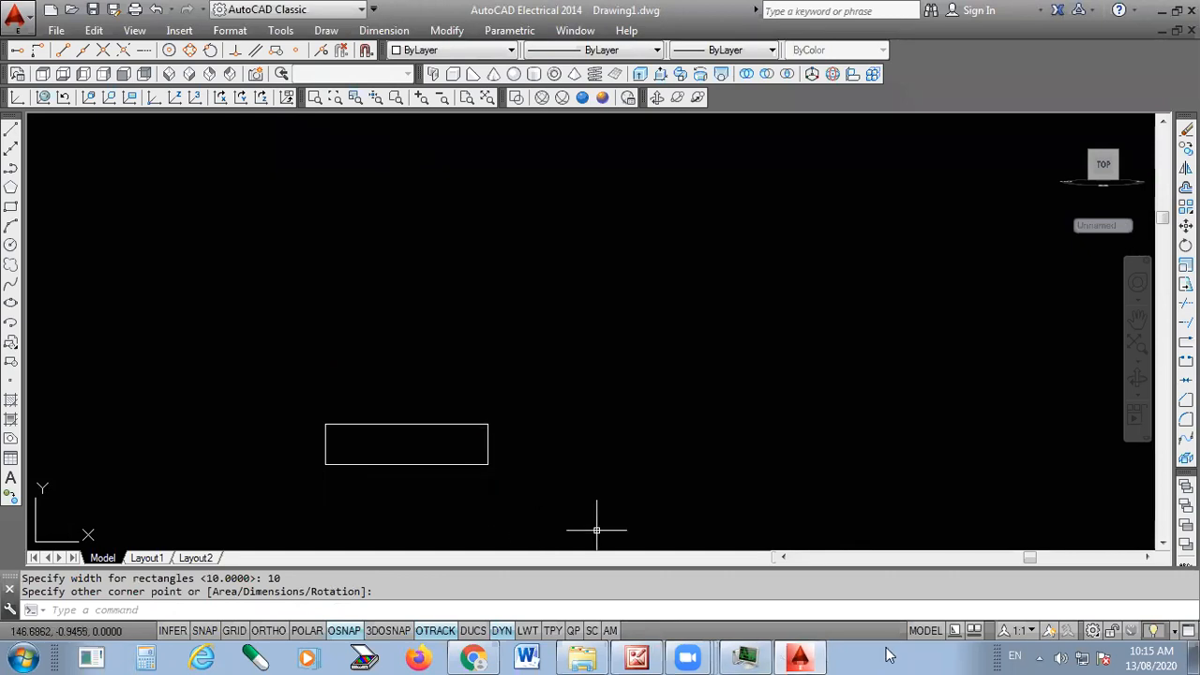
# Switch to the reference picture and examine the offset from the left foot to the centre line and the leg height
pyautogui.click(818, 654)
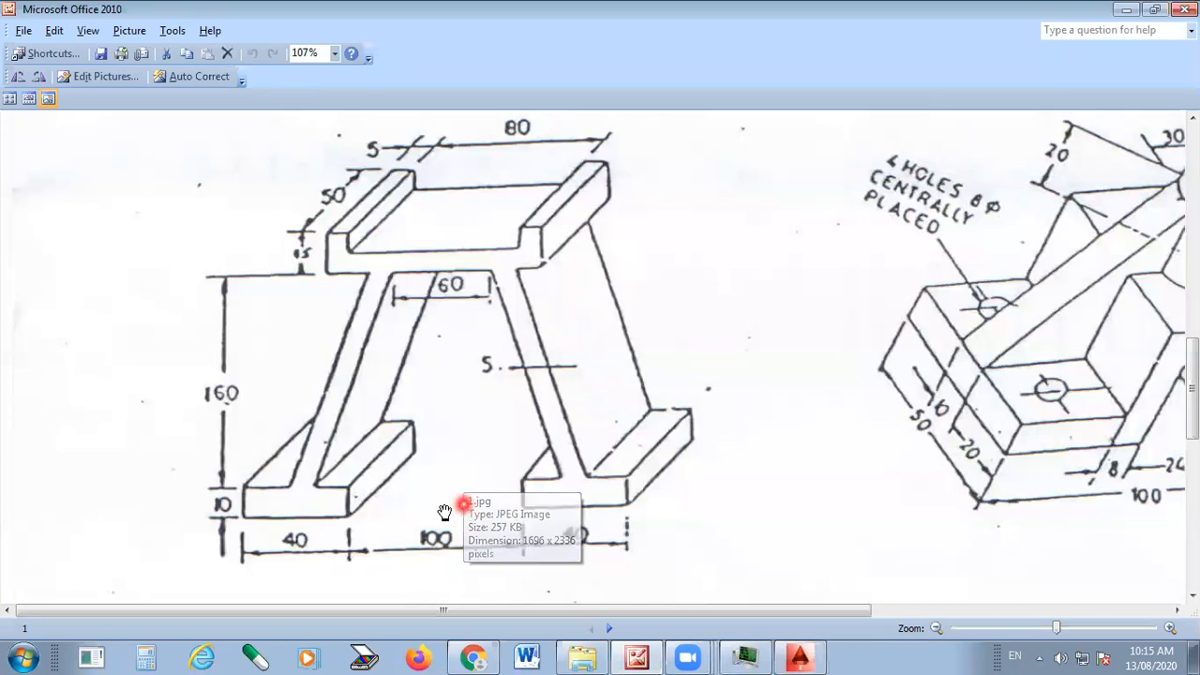
pyautogui.click(415, 305)
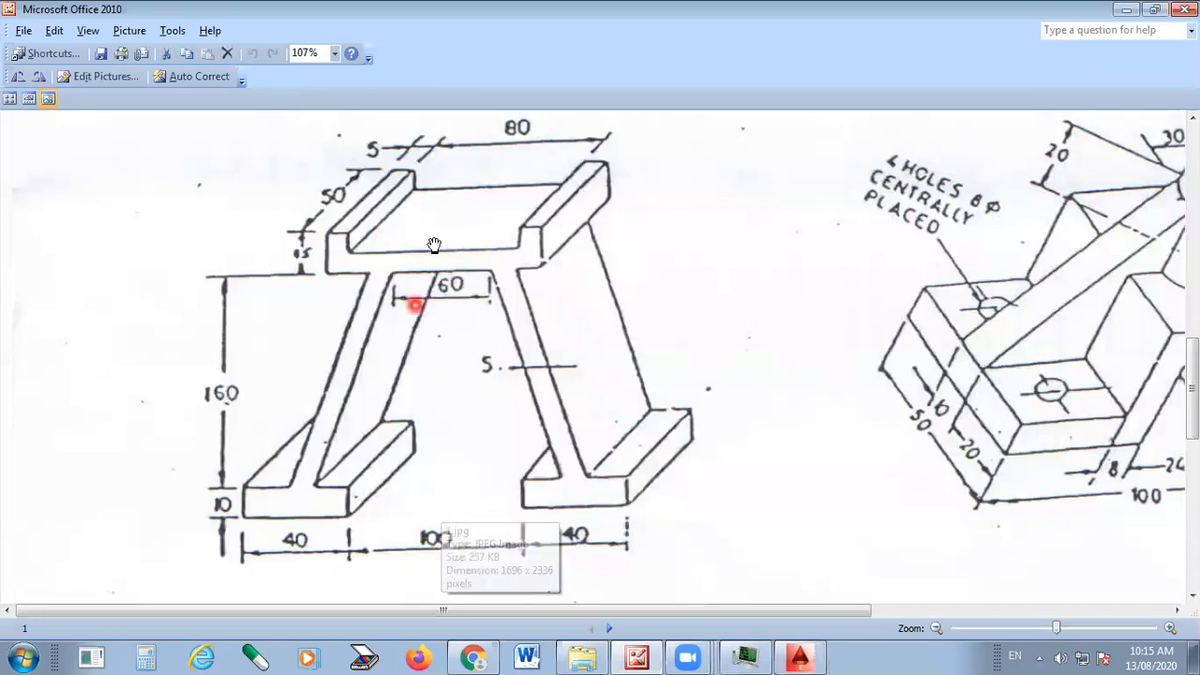
pyautogui.moveTo(347, 489); pyautogui.dragTo(450, 490)
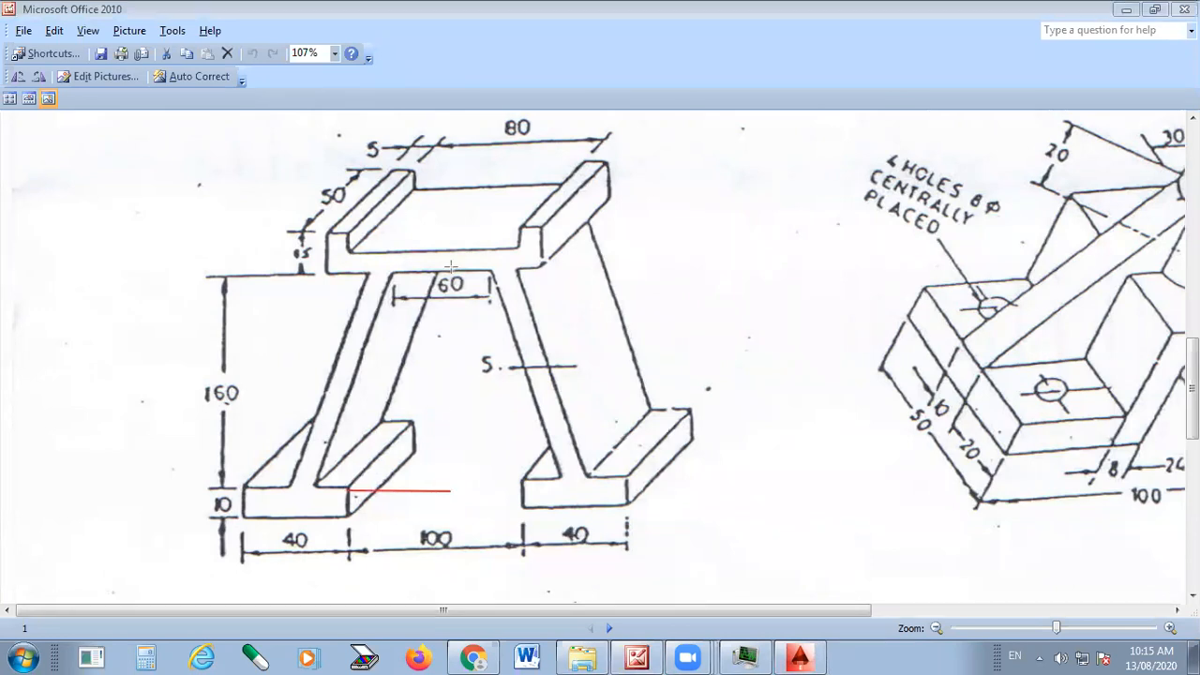
pyautogui.moveTo(448, 272); pyautogui.dragTo(448, 490)
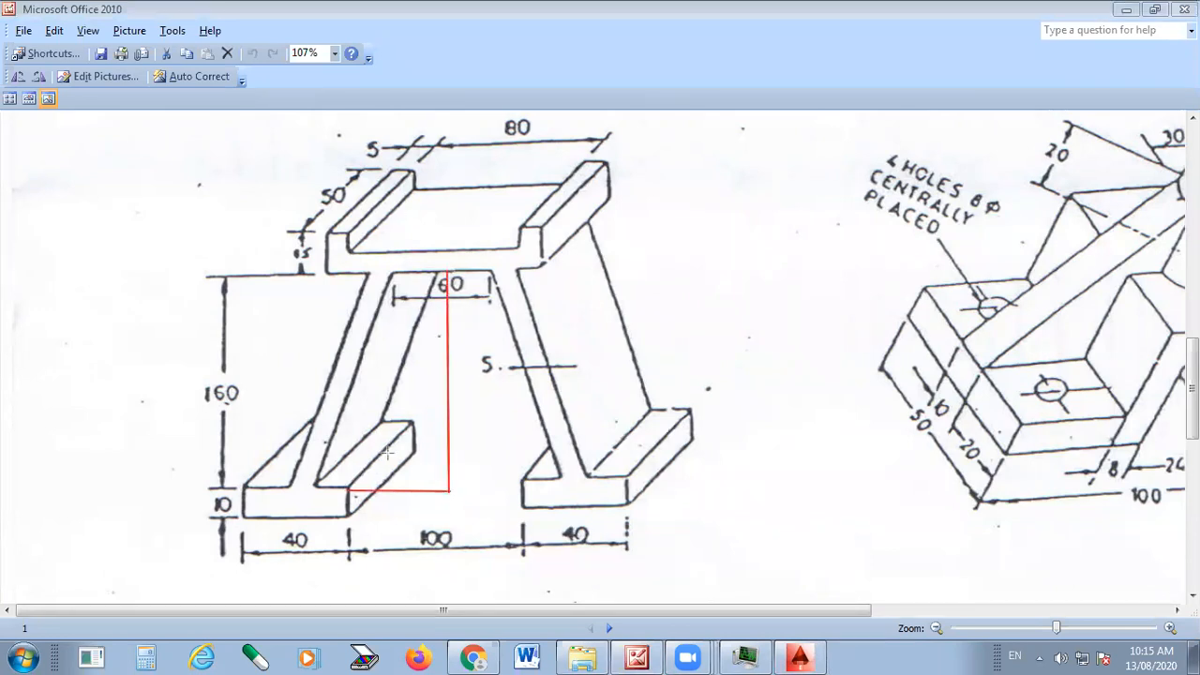
pyautogui.moveTo(215, 401); pyautogui.dragTo(267, 380)
pyautogui.press('Escape')
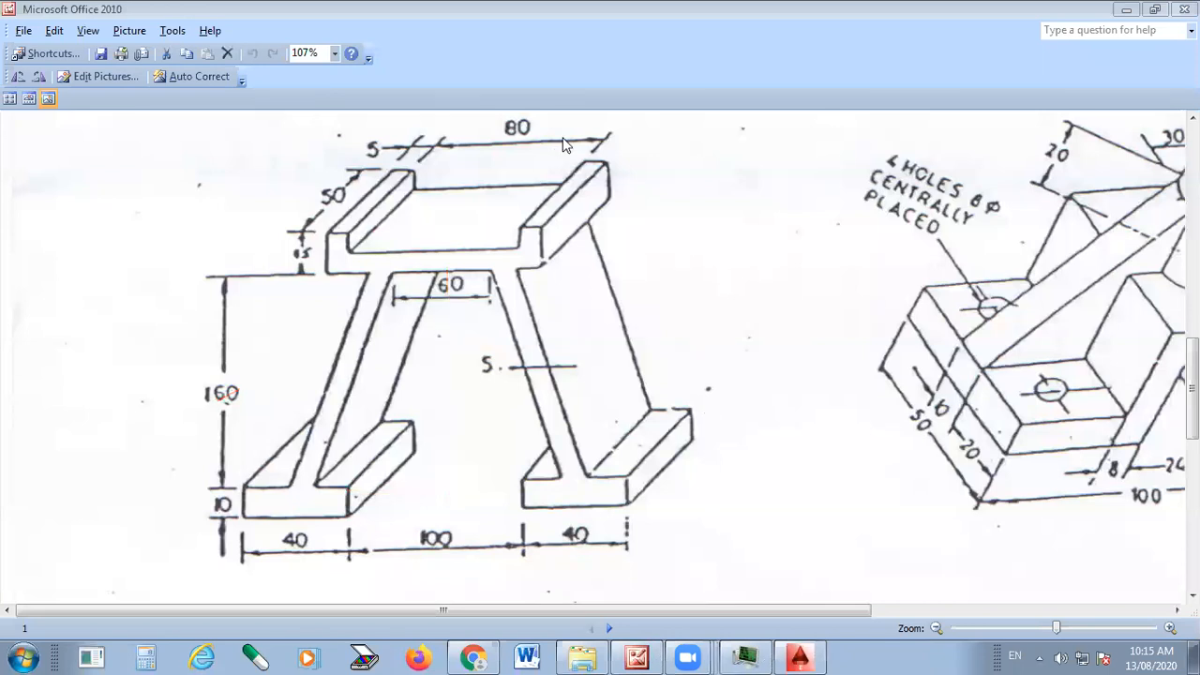
# Switch back to AutoCAD and draw a red horizontal line 50 long outward from the foot rectangle's upper-right corner
pyautogui.click(799, 657)
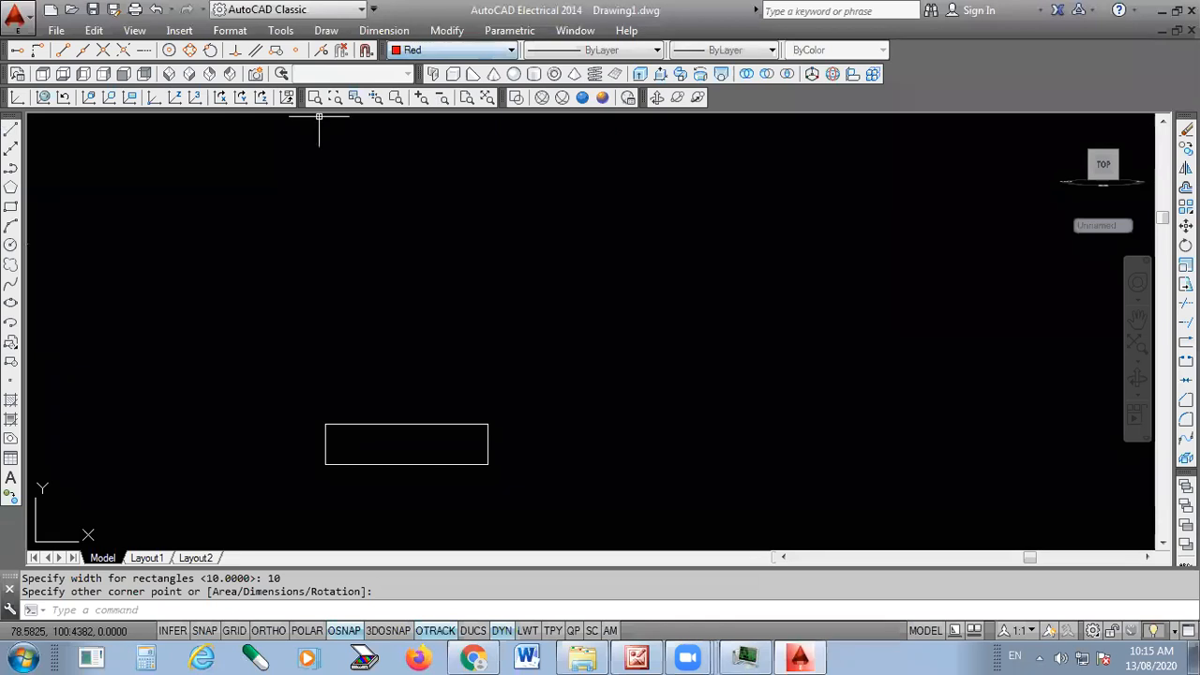
pyautogui.click(12, 130)
pyautogui.scroll(2, 468, 387)
pyautogui.scroll(1, 467, 388)
pyautogui.scroll(-1, 534, 394)
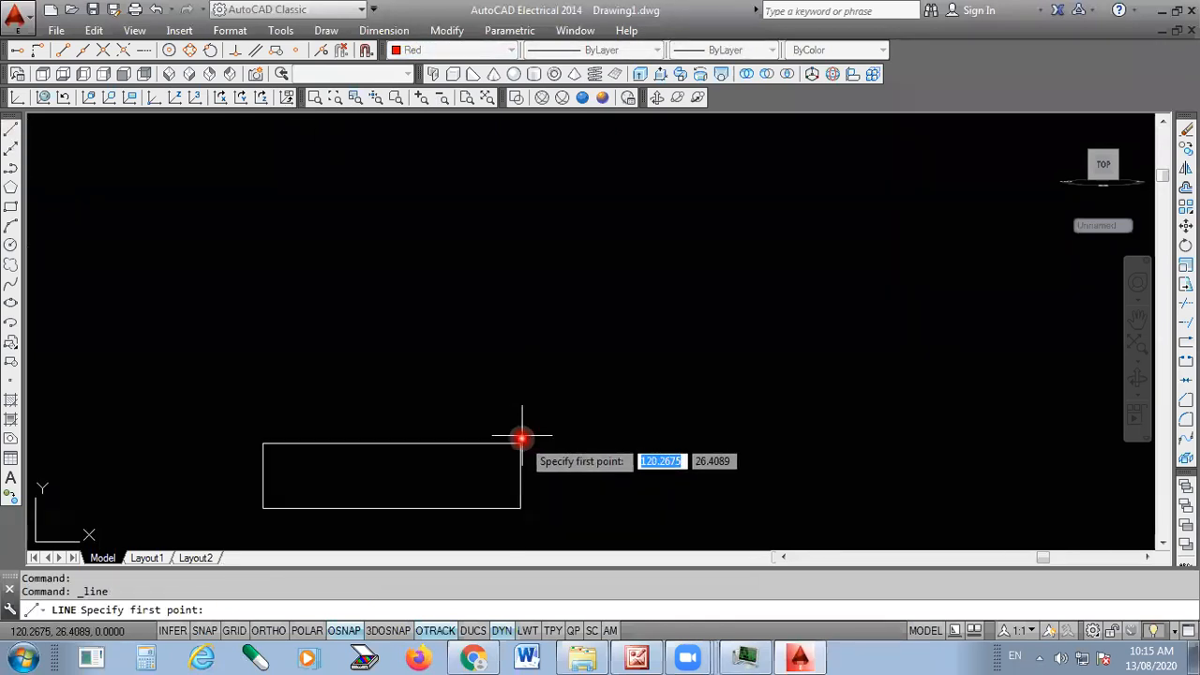
pyautogui.click(815, 649)
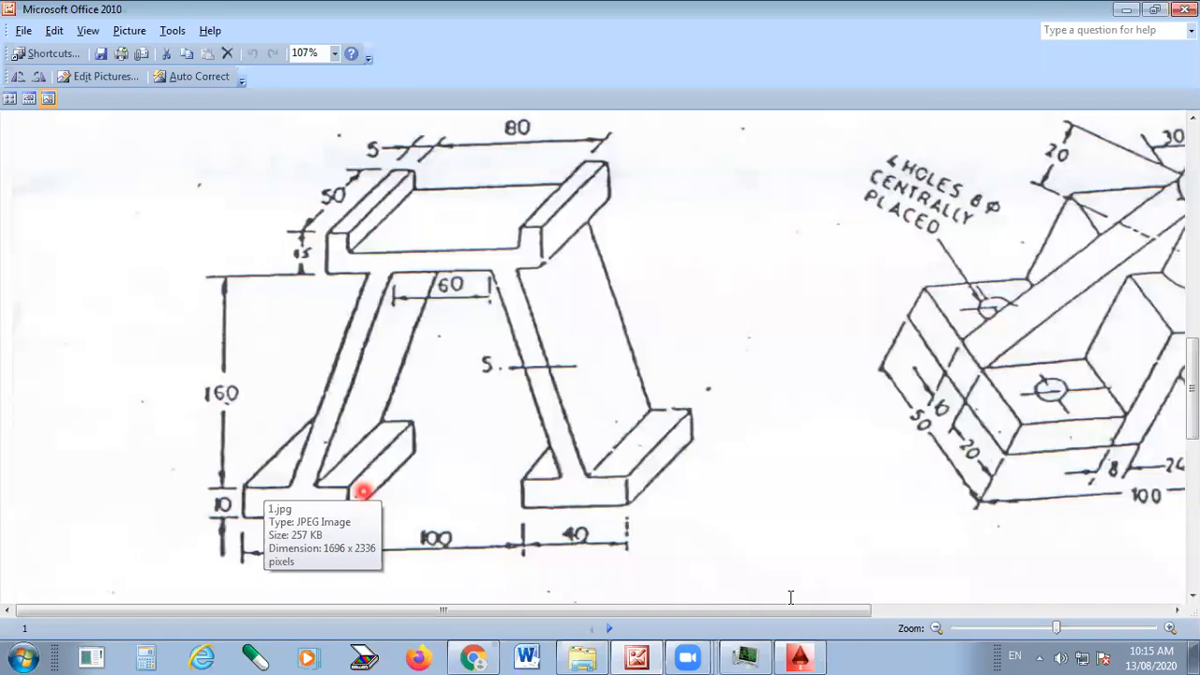
pyautogui.click(799, 656)
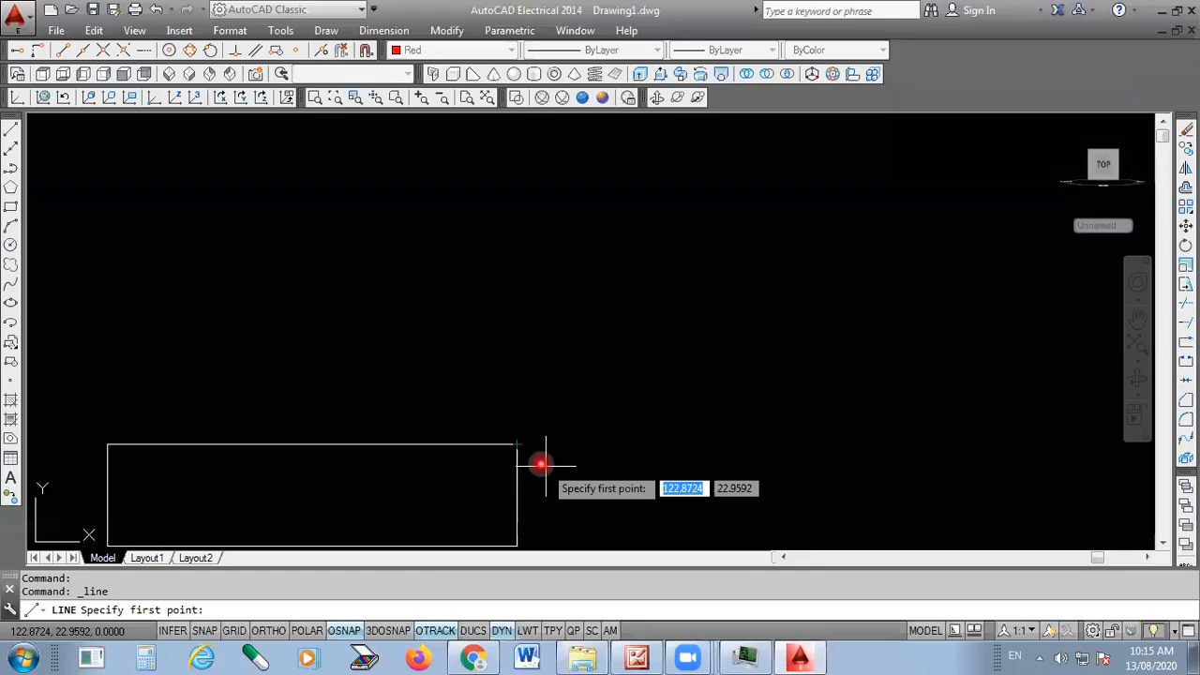
pyautogui.click(541, 463)
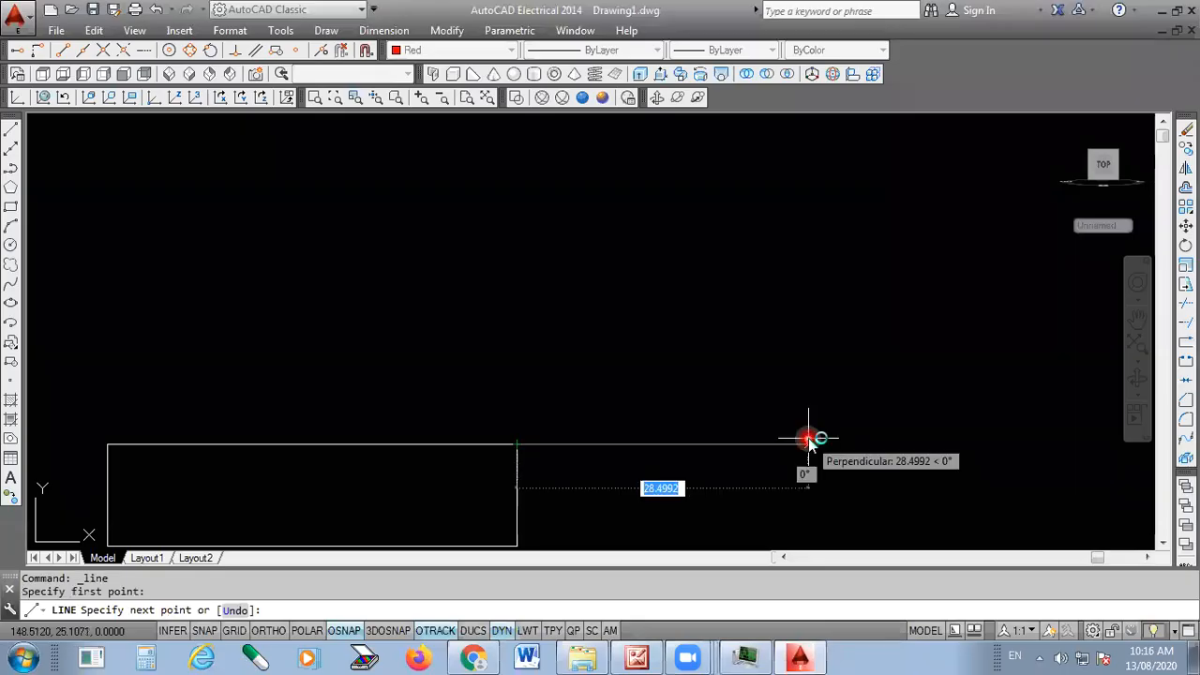
pyautogui.write('50')
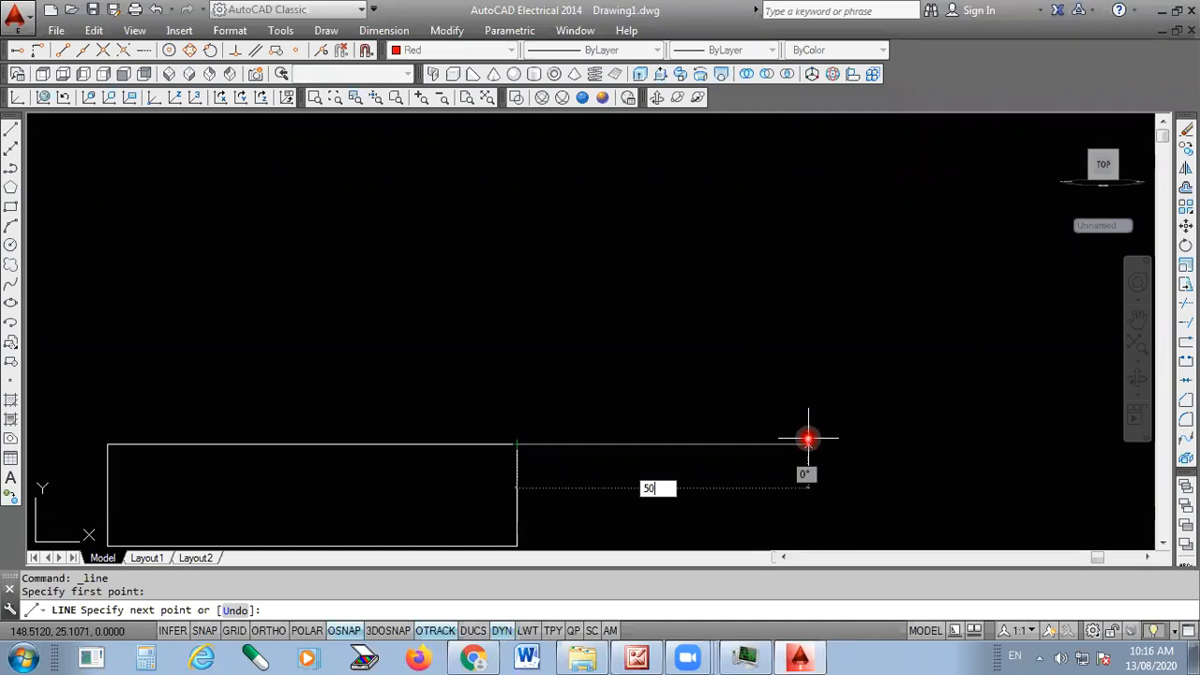
pyautogui.press('Return')
pyautogui.press('Return')
pyautogui.scroll(-8, 684, 405)
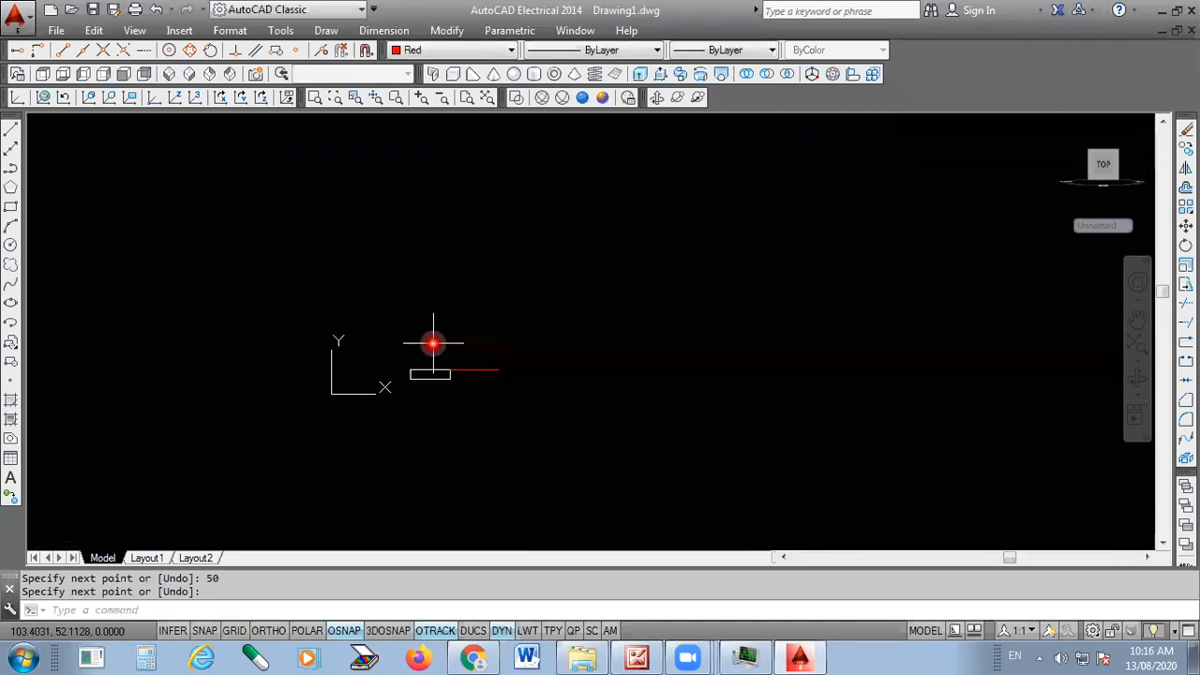
# Turn ortho on and draw a red vertical line 160 long upward from the free end of the red horizontal line
pyautogui.scroll(2, 434, 343)
pyautogui.scroll(2, 469, 332)
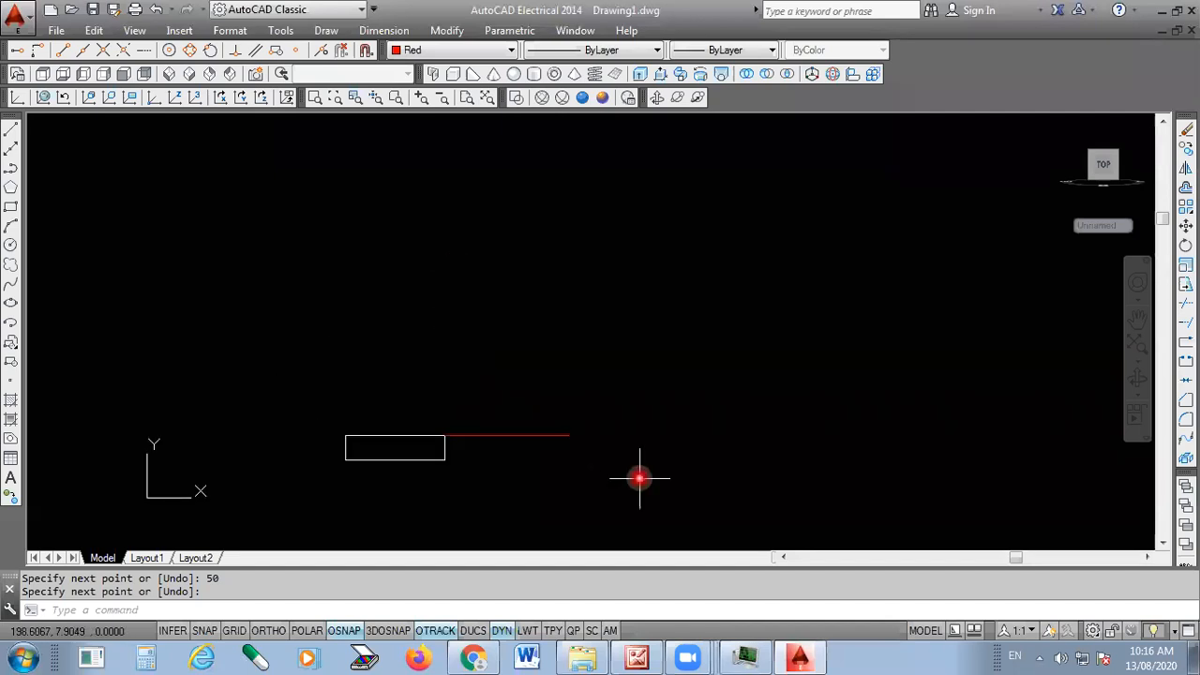
pyautogui.press('Return')
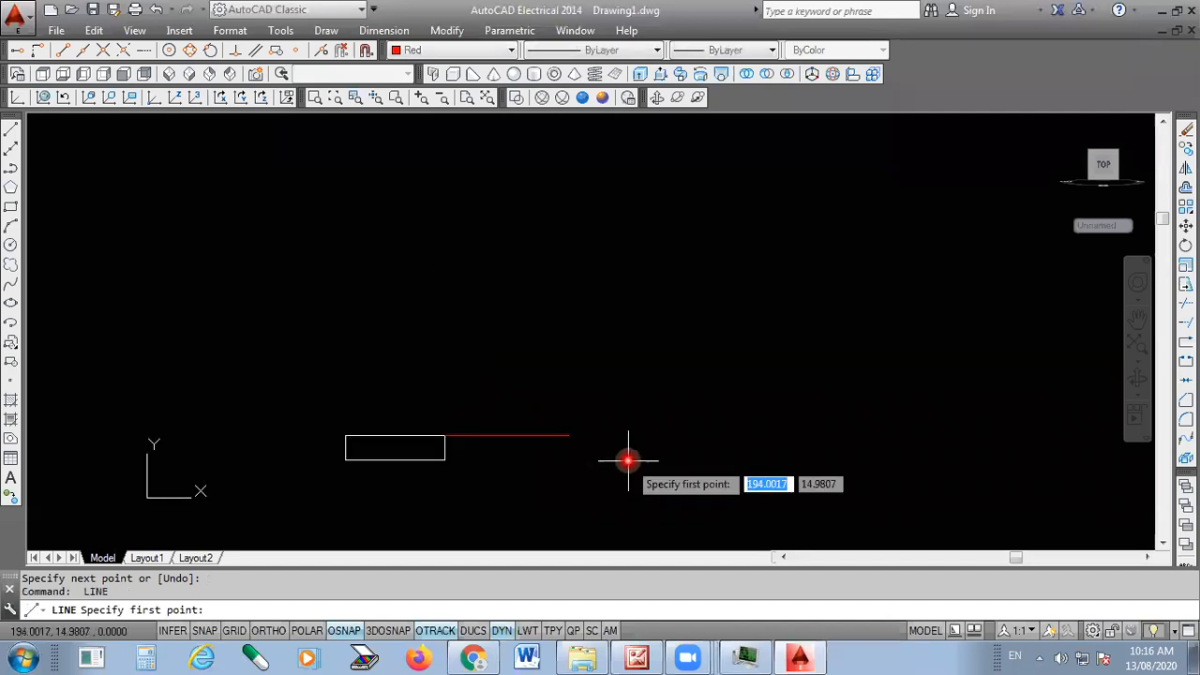
pyautogui.scroll(-2, 570, 436)
pyautogui.click(570, 436)
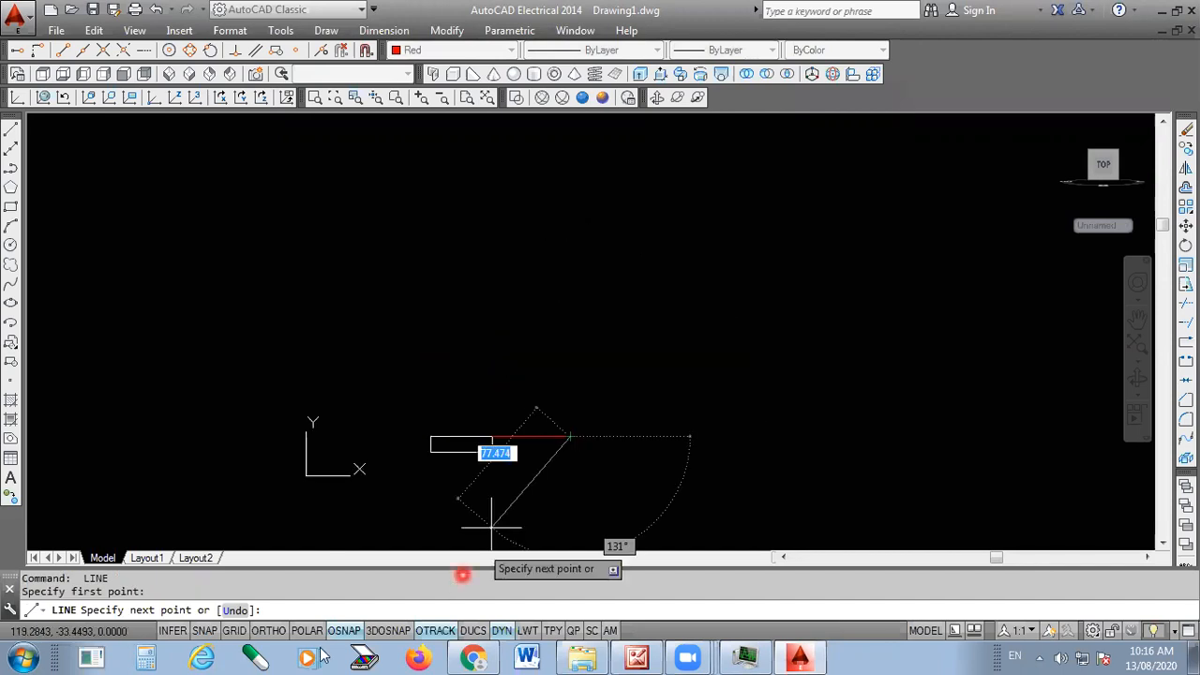
pyautogui.click(268, 631)
pyautogui.write('160')
pyautogui.press('Return')
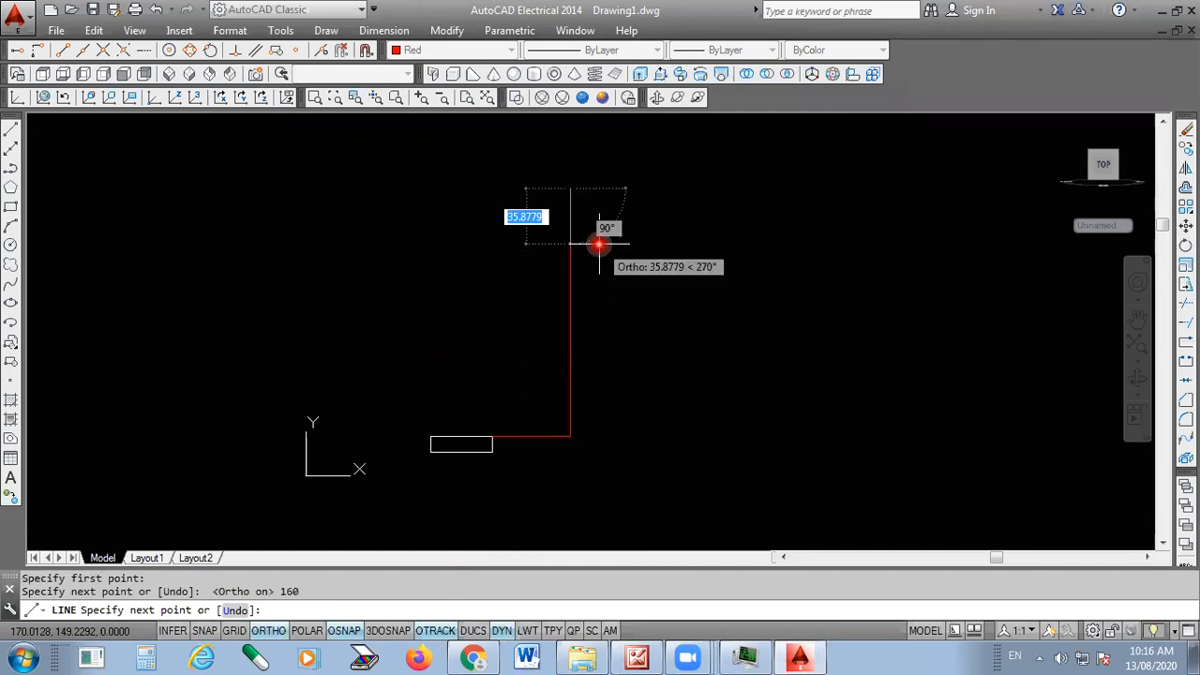
pyautogui.press('Return')
# Switch to the reference picture, mark the 60 width and its centre under the top plate, and clear the marks
pyautogui.click(812, 656)
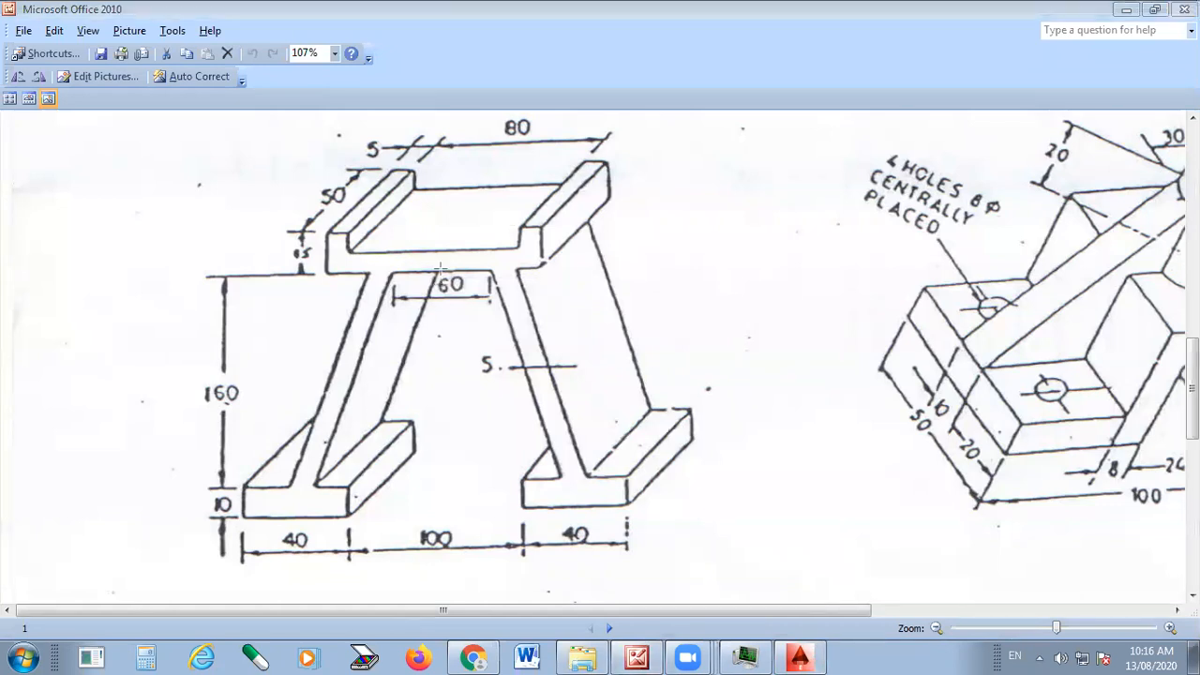
pyautogui.moveTo(445, 251)
pyautogui.mouseDown()
pyautogui.moveTo(446, 311)
pyautogui.moveTo(391, 272)
pyautogui.moveTo(499, 273)
pyautogui.mouseUp()
pyautogui.moveTo(392, 305); pyautogui.dragTo(512, 311)
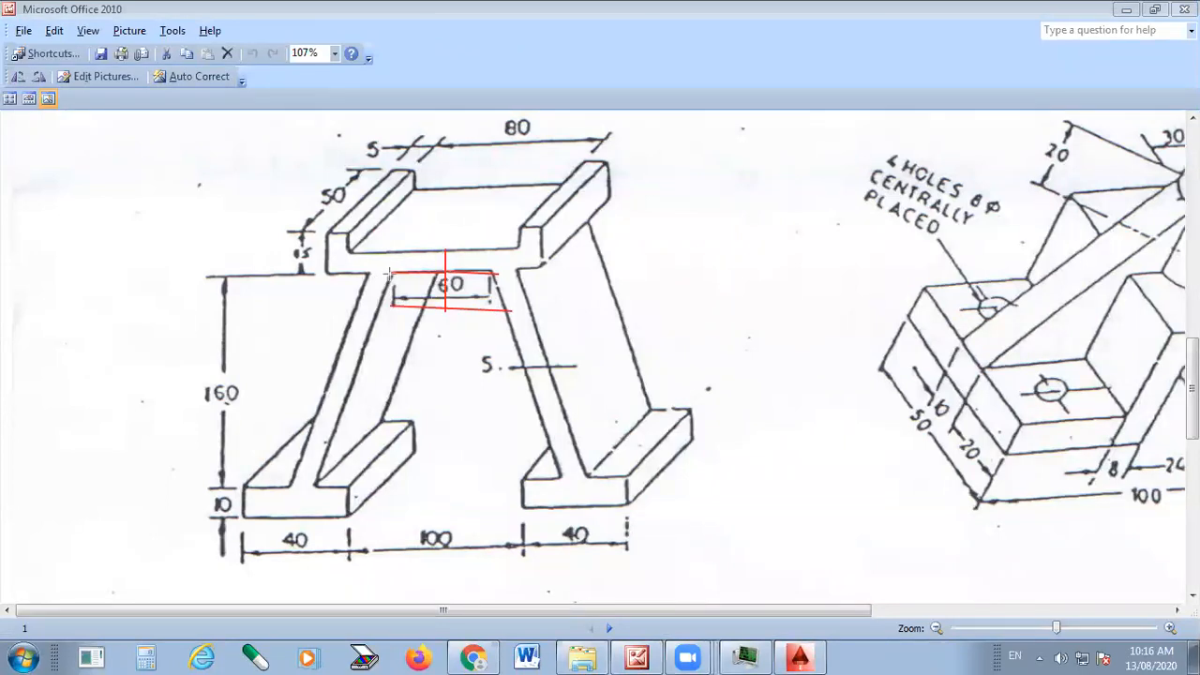
pyautogui.hotkey('ctrl', 'z')
pyautogui.hotkey('ctrl', 'z')
pyautogui.hotkey('ctrl', 'z')
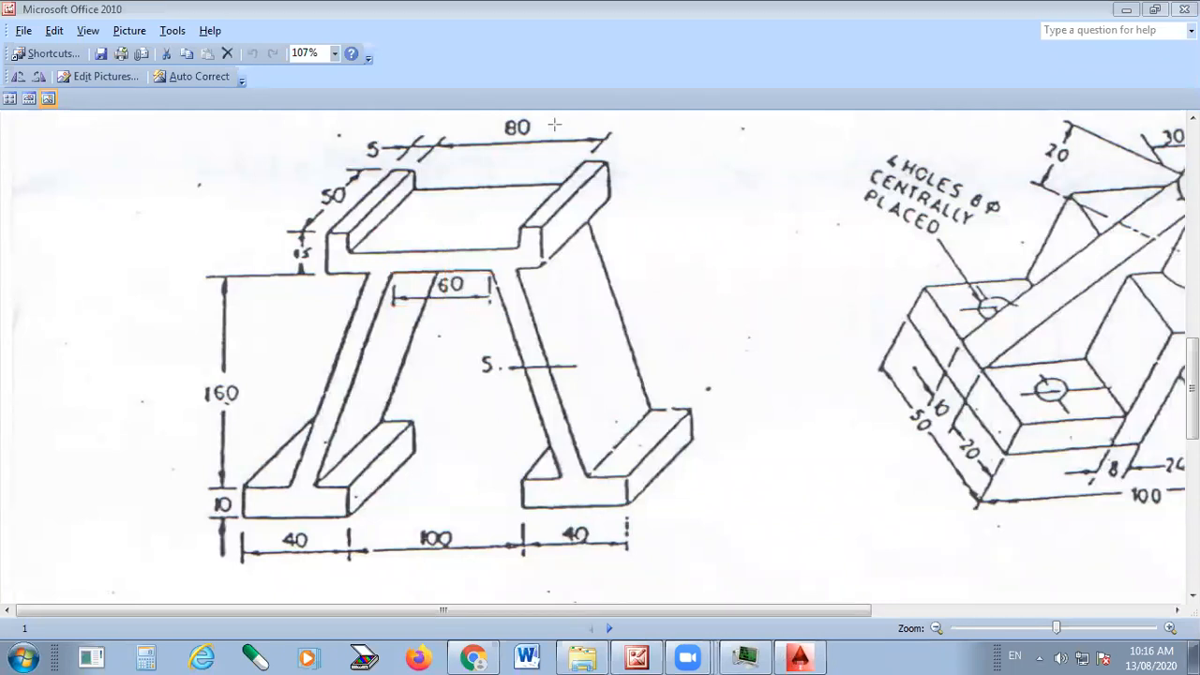
# Switch back to AutoCAD, set the colour to ByLayer and draw a line 30 long leftward from the red vertical line's upper end
pyautogui.hotkey('alt', 'Tab')
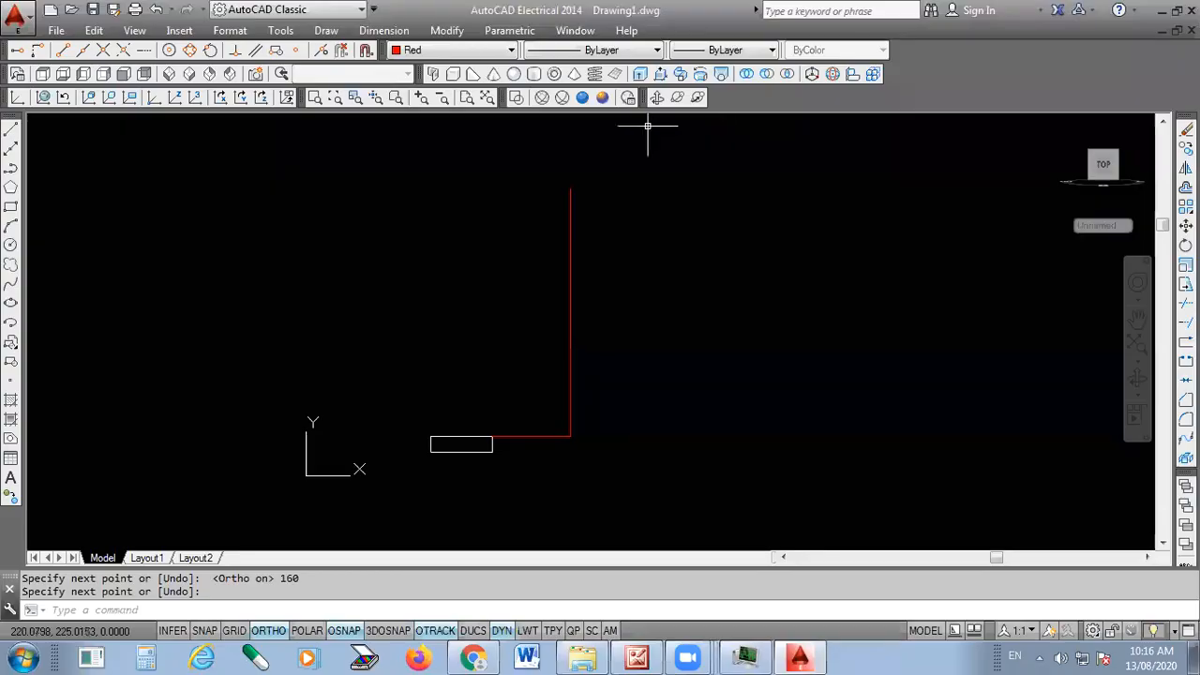
pyautogui.click(461, 50)
pyautogui.click(436, 72)
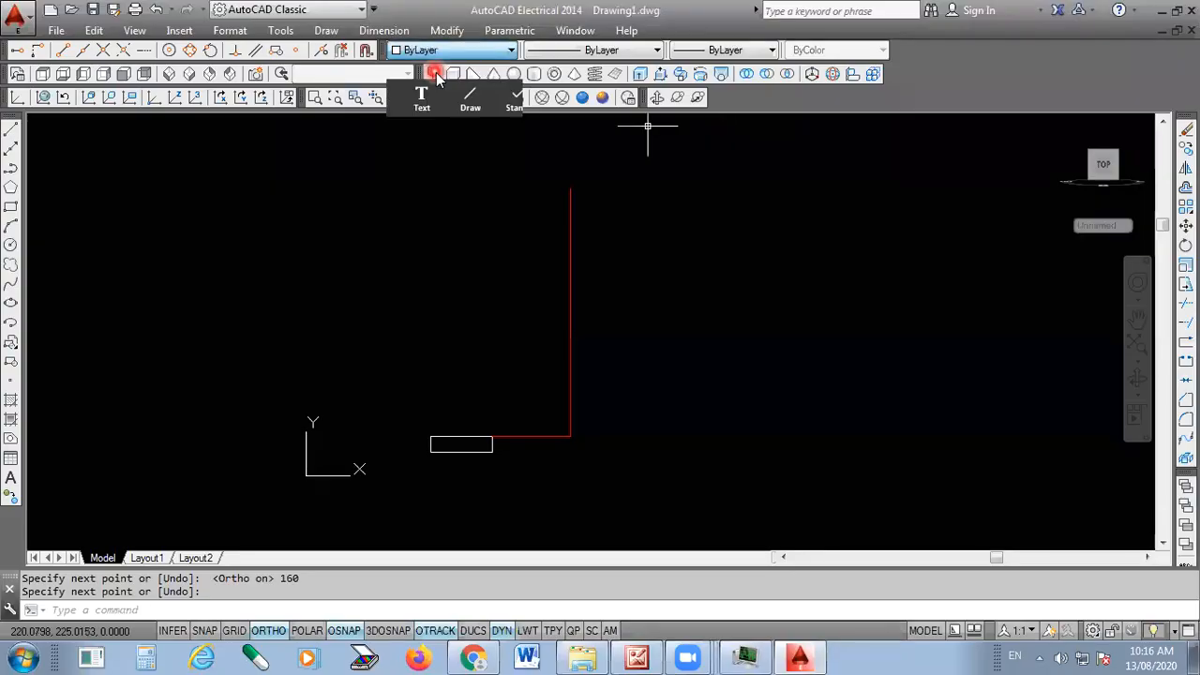
pyautogui.scroll(-1, 849, 482)
pyautogui.scroll(1, 726, 326)
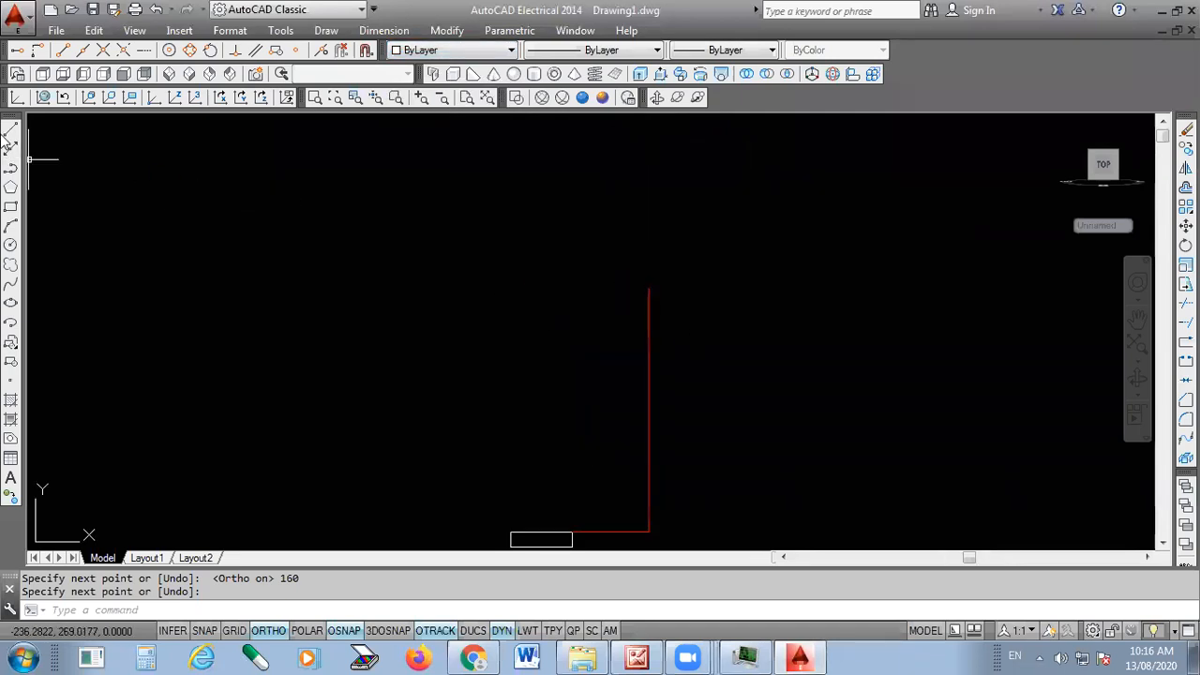
pyautogui.click(11, 130)
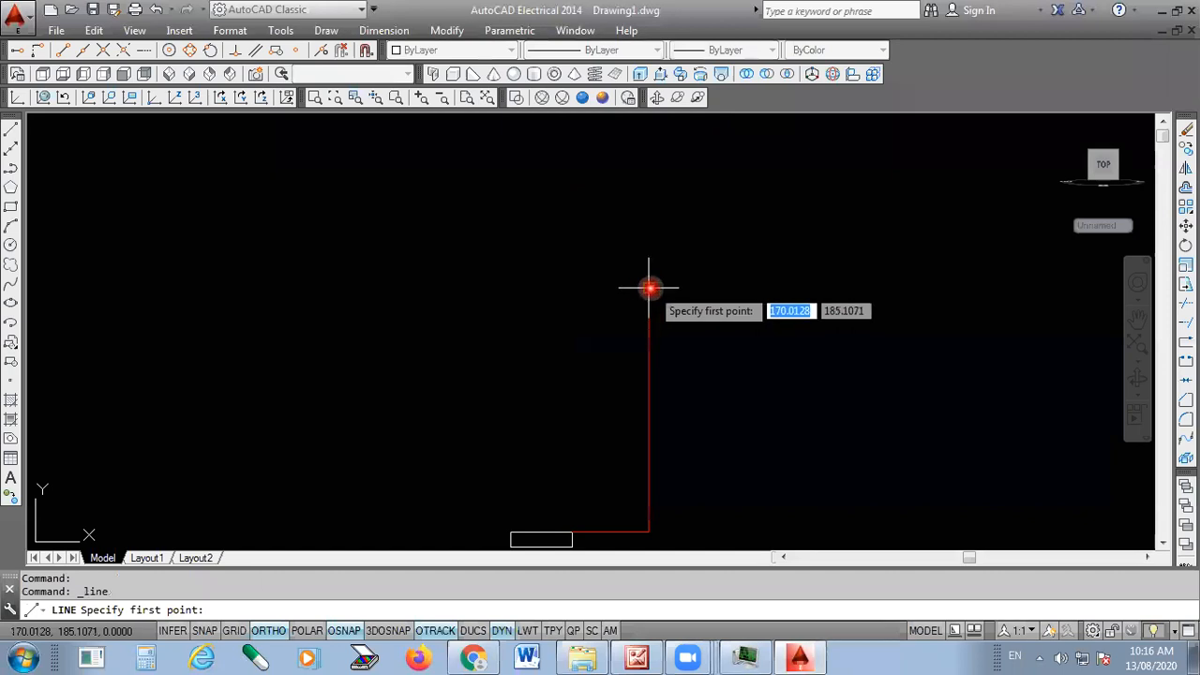
pyautogui.click(647, 288)
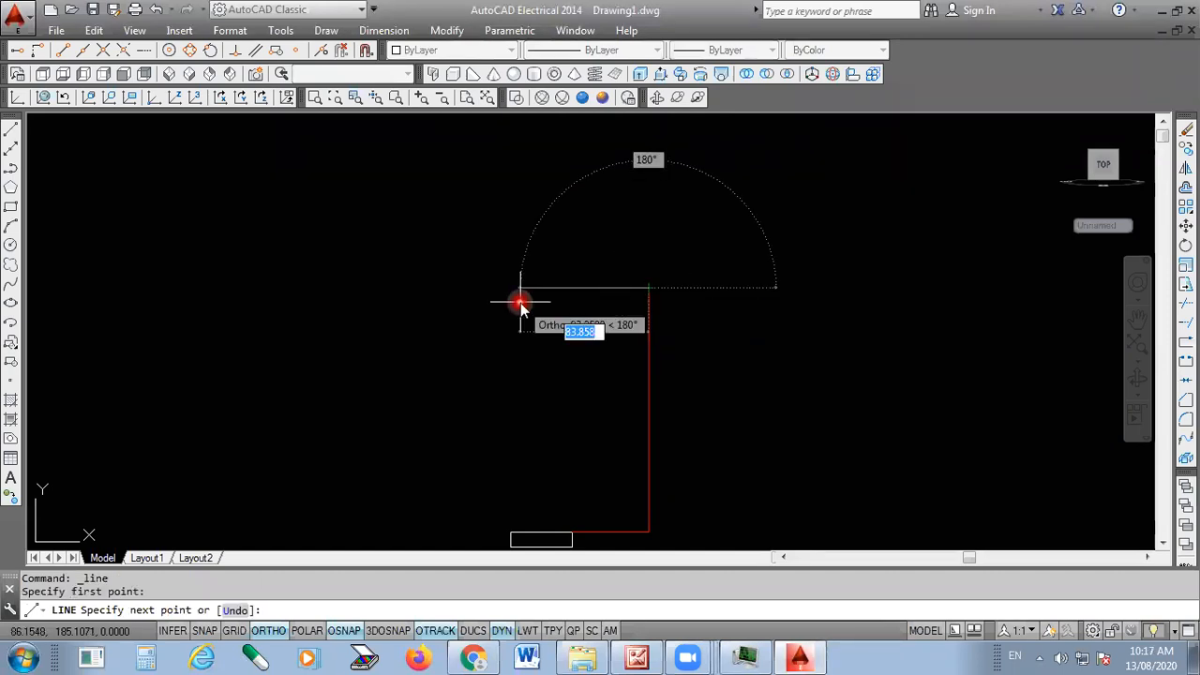
pyautogui.write('30')
pyautogui.press('Return')
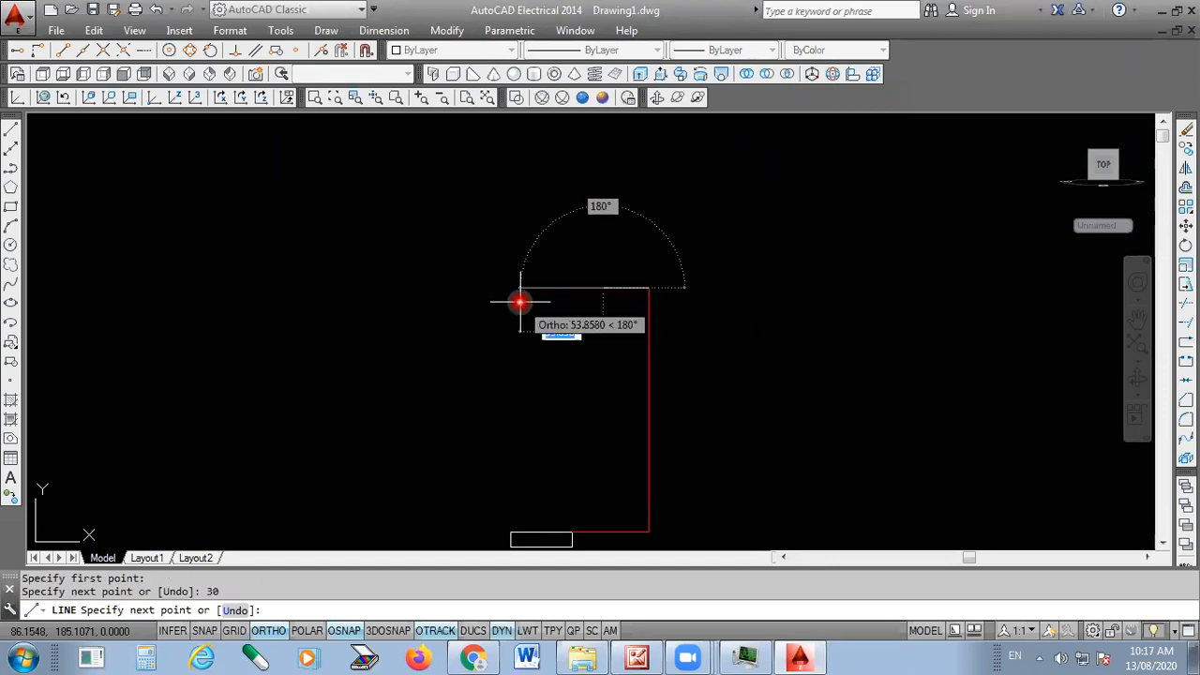
pyautogui.press('Return')
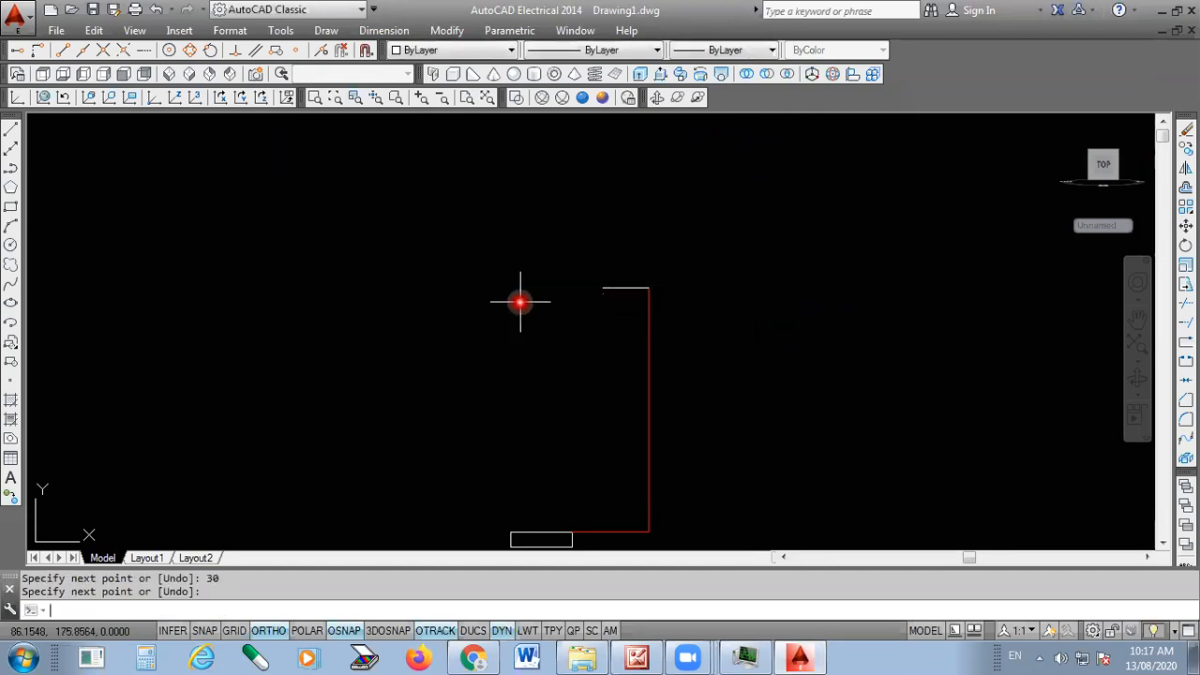
# Switch to the reference picture and examine the left leg's two slanted edges and the leg thickness by marking them
pyautogui.scroll(-2, 619, 259)
pyautogui.scroll(2, 616, 310)
pyautogui.scroll(2, 616, 310)
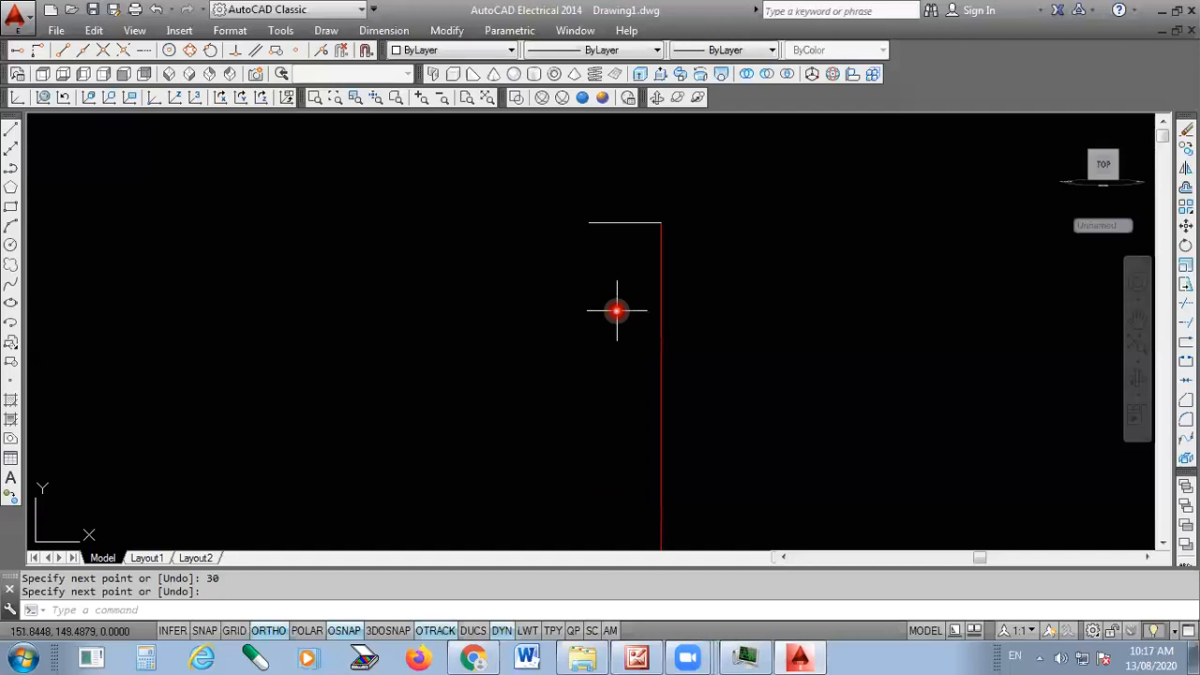
pyautogui.scroll(-2, 616, 310)
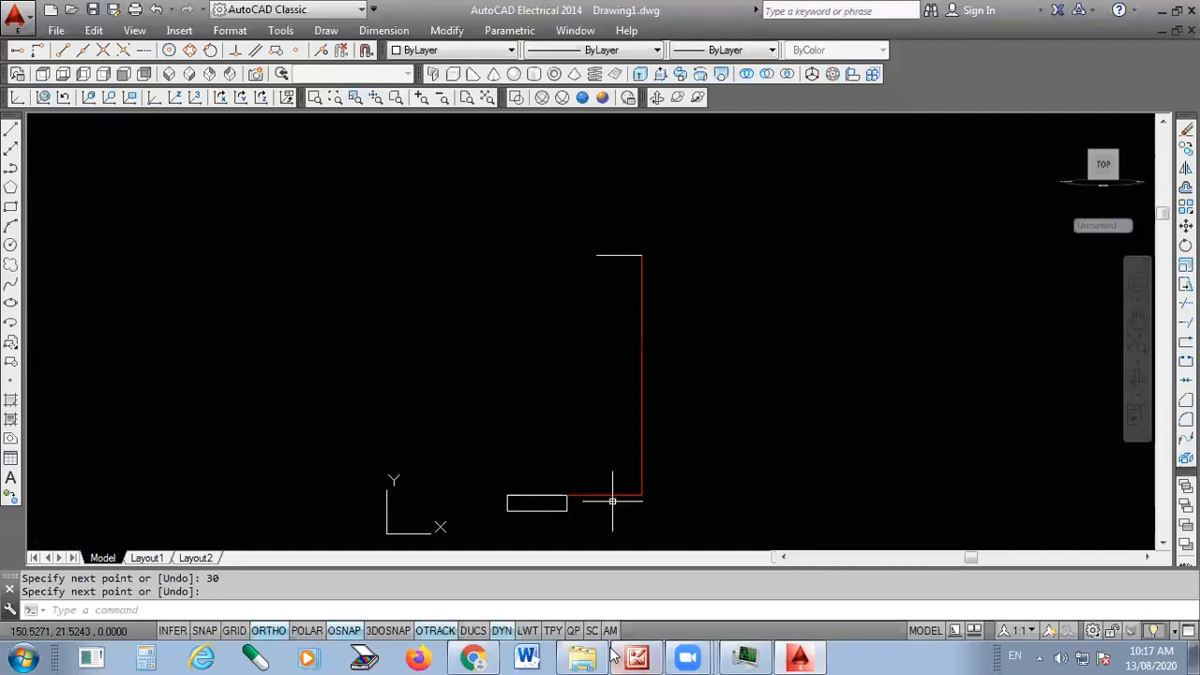
pyautogui.click(801, 656)
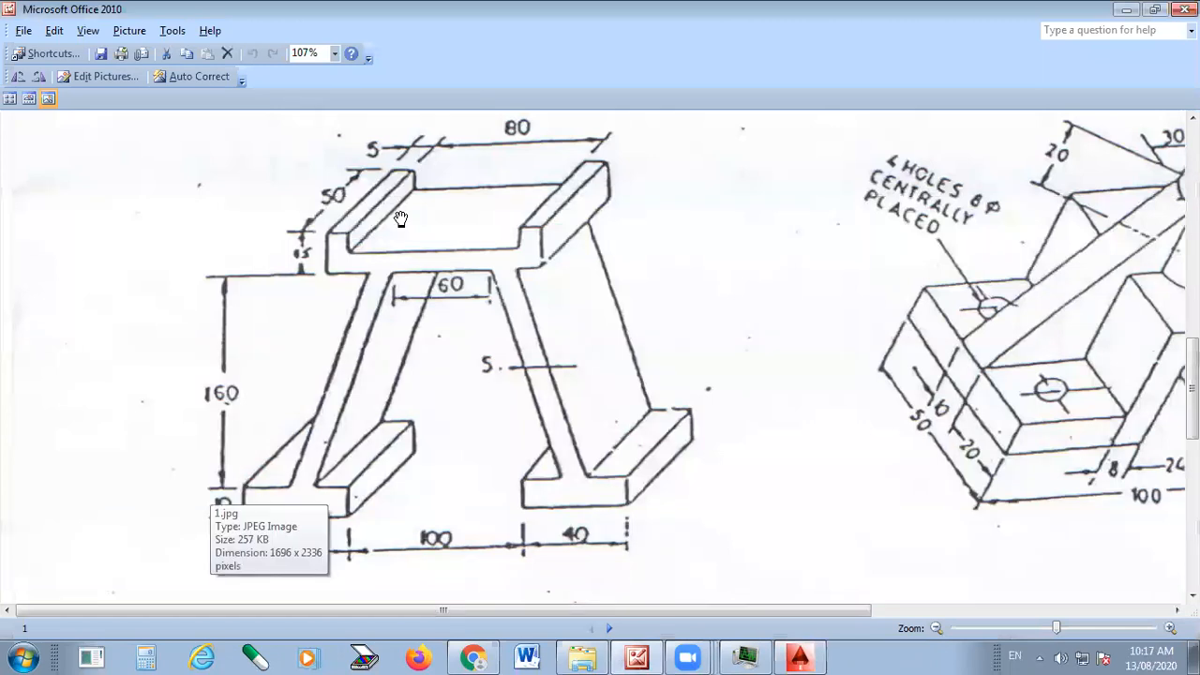
pyautogui.click(482, 155)
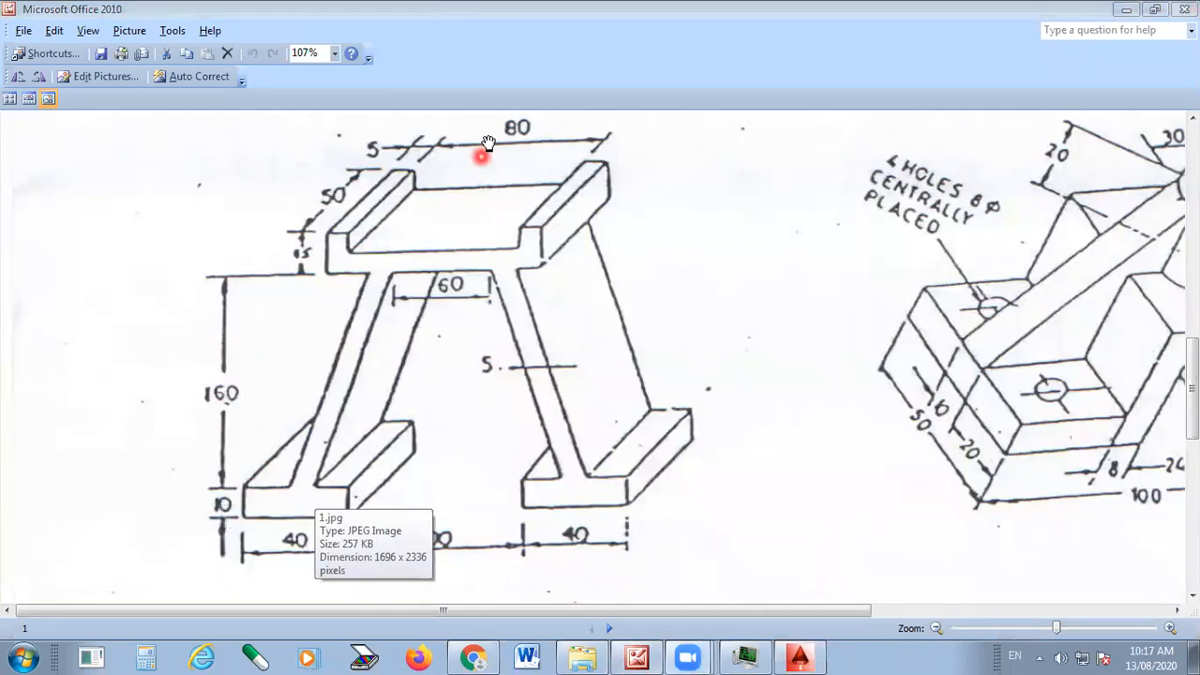
pyautogui.moveTo(315, 480)
pyautogui.mouseDown()
pyautogui.moveTo(325, 417)
pyautogui.moveTo(395, 271)
pyautogui.mouseUp()
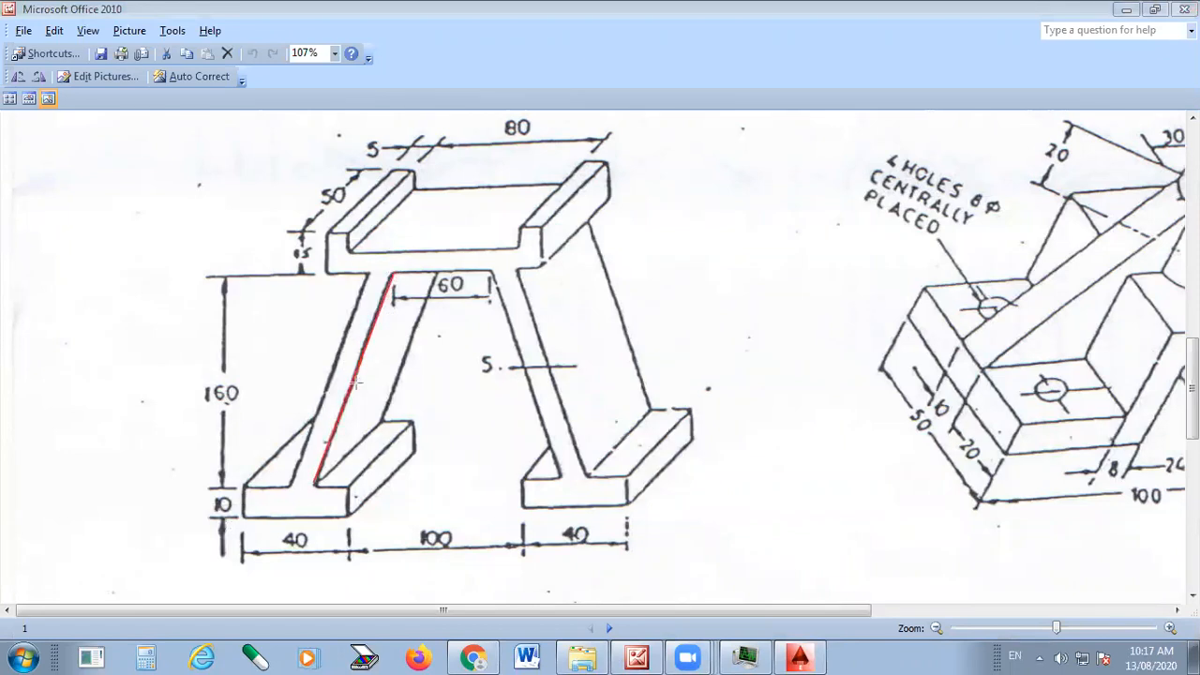
pyautogui.moveTo(286, 484); pyautogui.dragTo(366, 273)
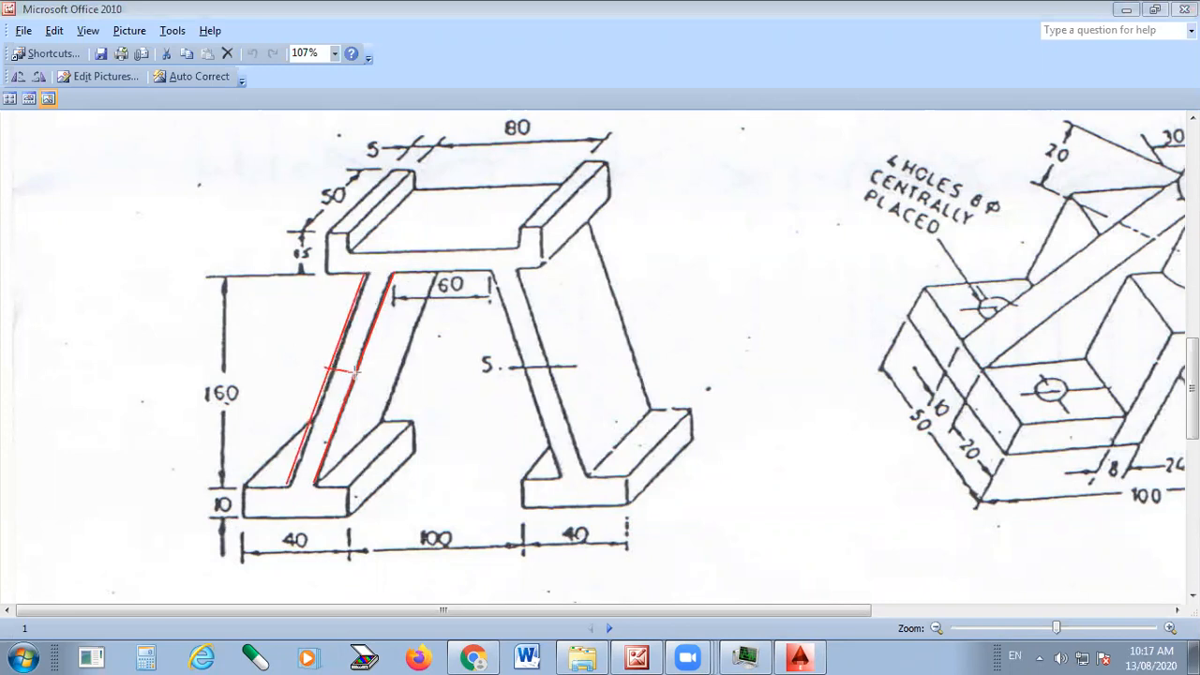
pyautogui.moveTo(485, 356); pyautogui.dragTo(522, 333)
# Examine how the leg's base is centred on the foot's upper edge by marking it, and clear all marks
pyautogui.moveTo(298, 480); pyautogui.dragTo(299, 543)
pyautogui.moveTo(314, 480); pyautogui.dragTo(316, 533)
pyautogui.moveTo(287, 482); pyautogui.dragTo(286, 542)
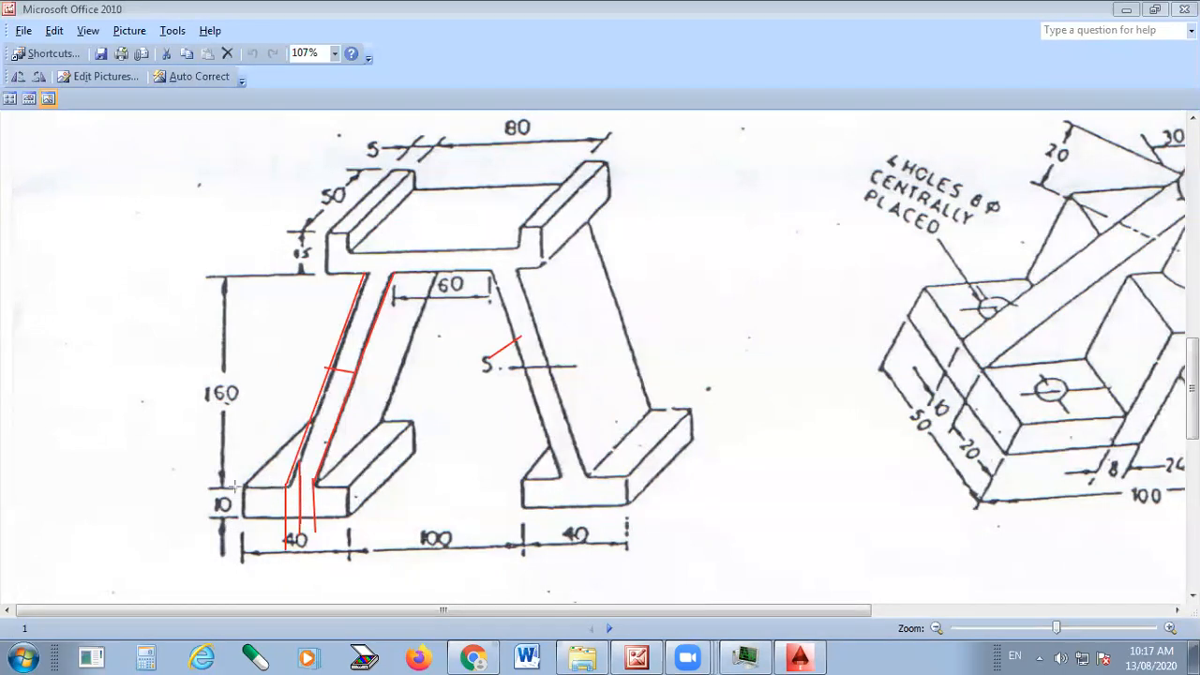
pyautogui.moveTo(243, 489); pyautogui.dragTo(347, 487)
pyautogui.moveTo(300, 480); pyautogui.dragTo(303, 326)
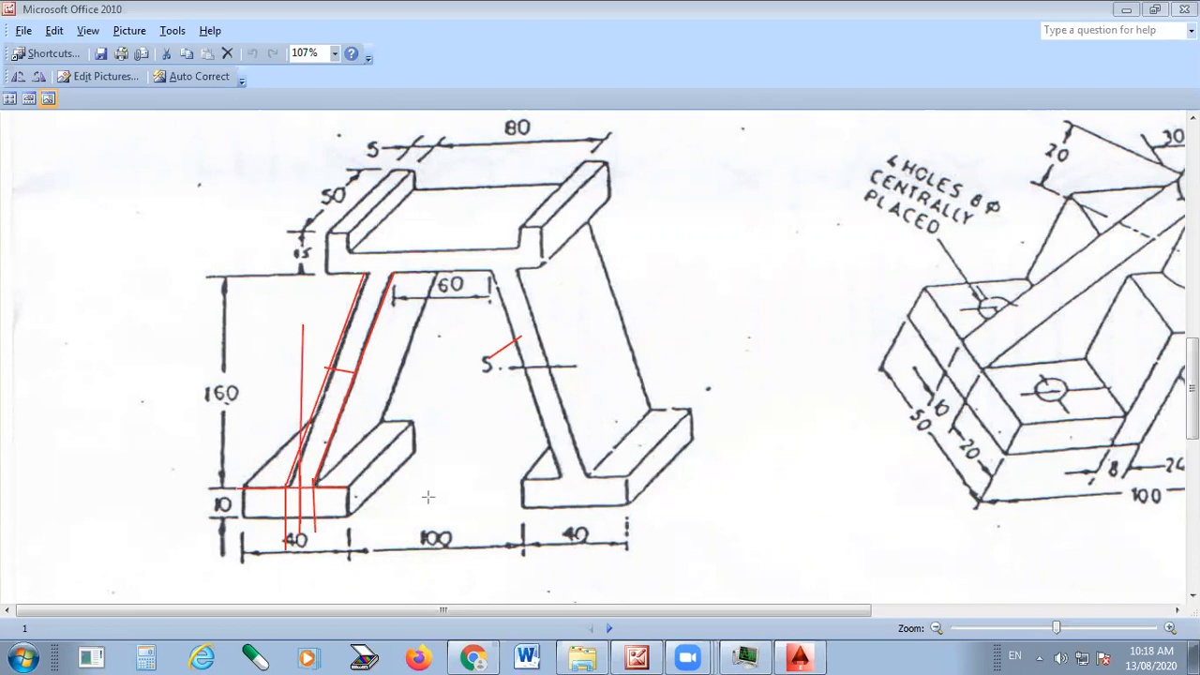
pyautogui.hotkey('ctrl', 'z')
pyautogui.press('e')
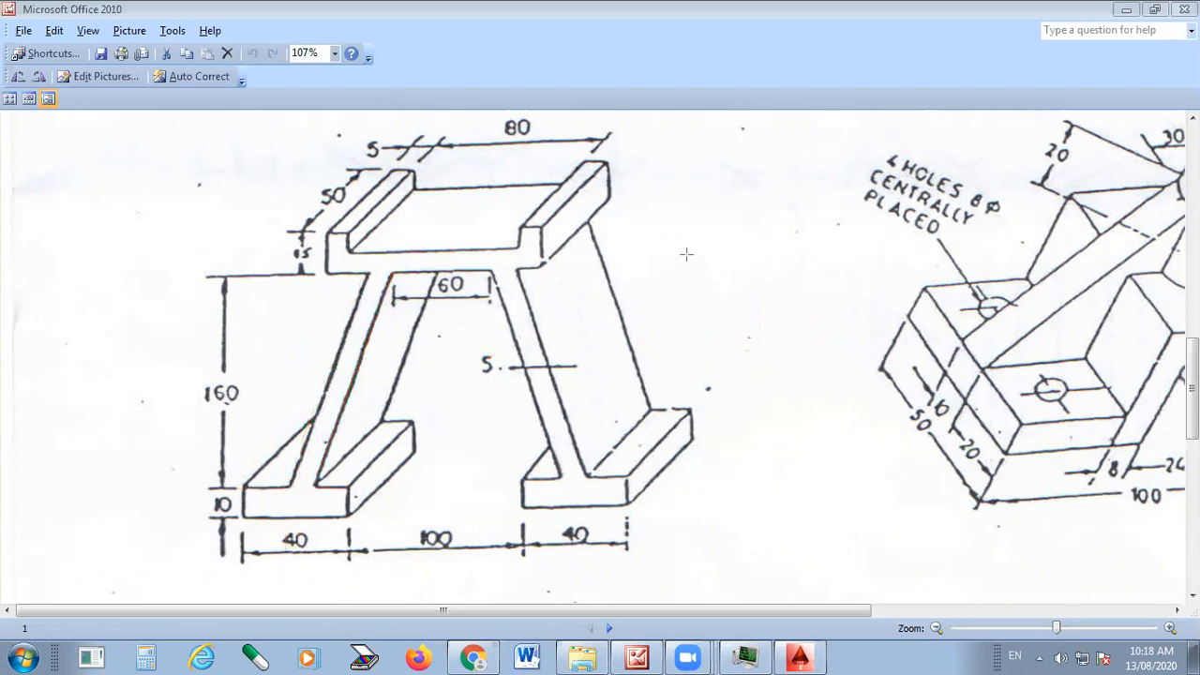
# Switch back to AutoCAD and draw a vertical line upward from the midpoint of the foot rectangle's upper edge
pyautogui.click(792, 657)
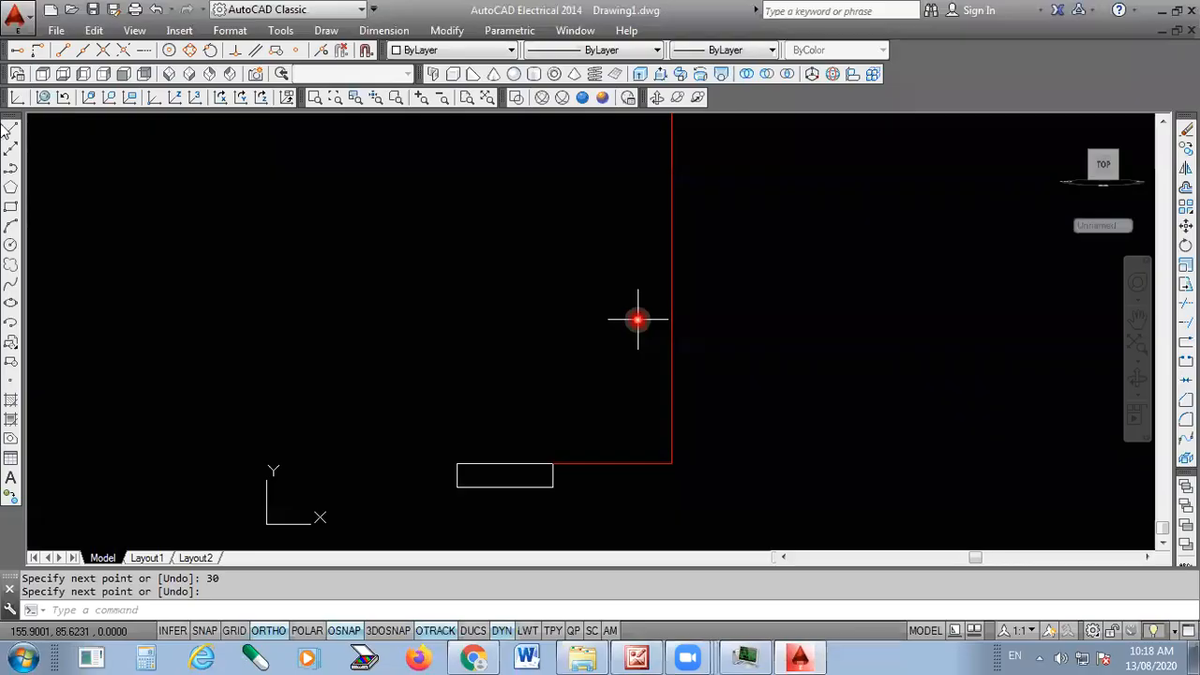
pyautogui.click(10, 129)
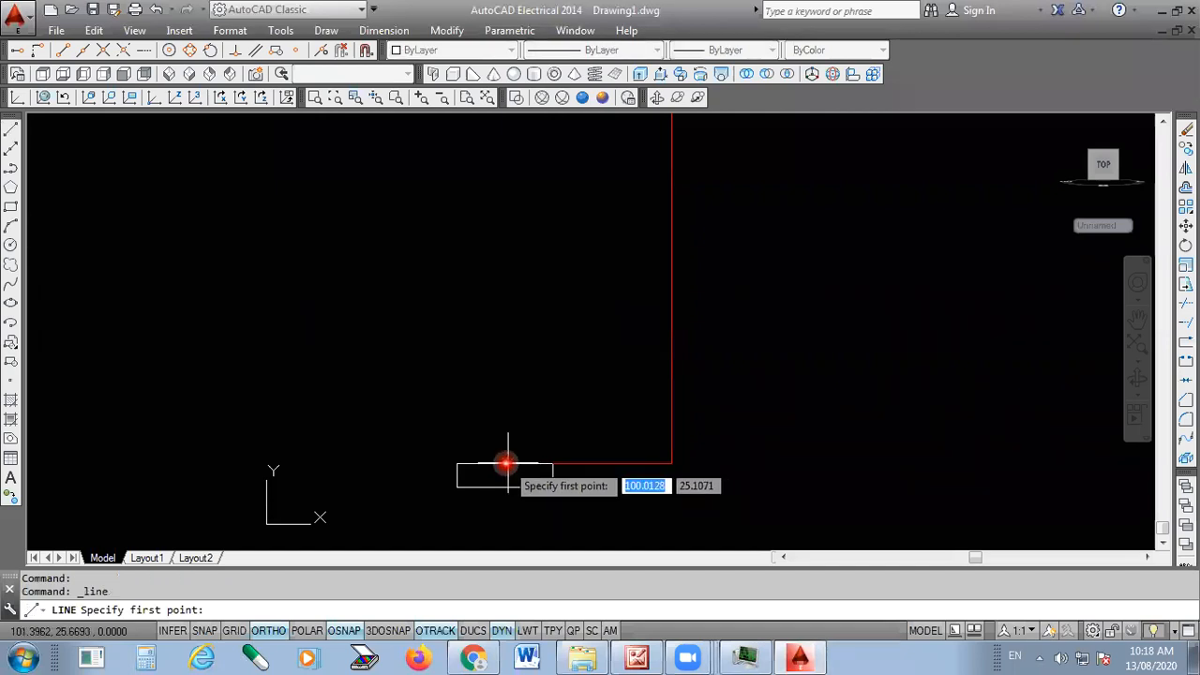
pyautogui.click(505, 463)
pyautogui.click(518, 357)
pyautogui.press('Return')
pyautogui.scroll(2, 495, 545)
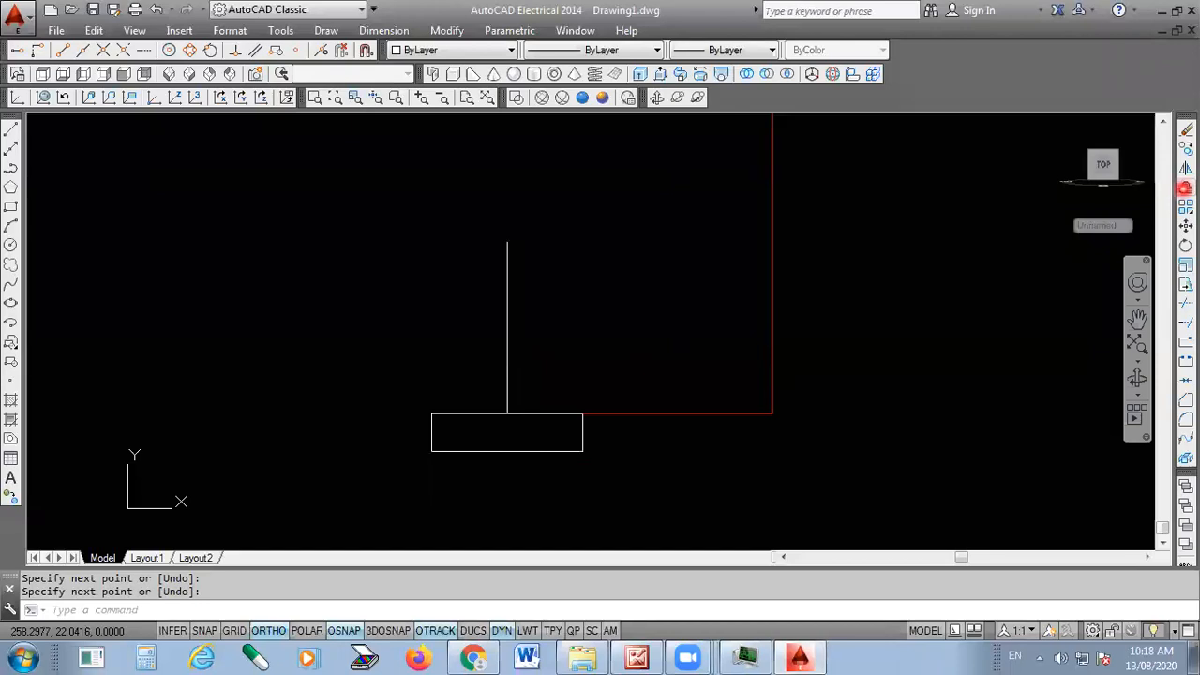
pyautogui.click(1186, 187)
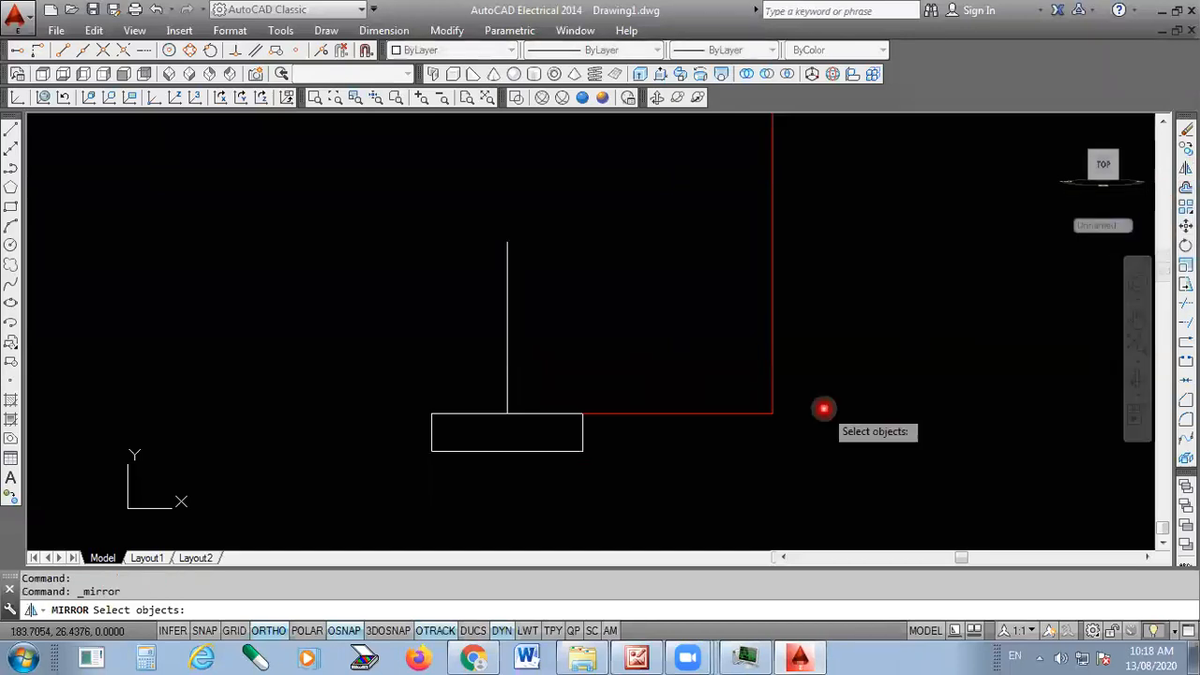
pyautogui.write('2.5')
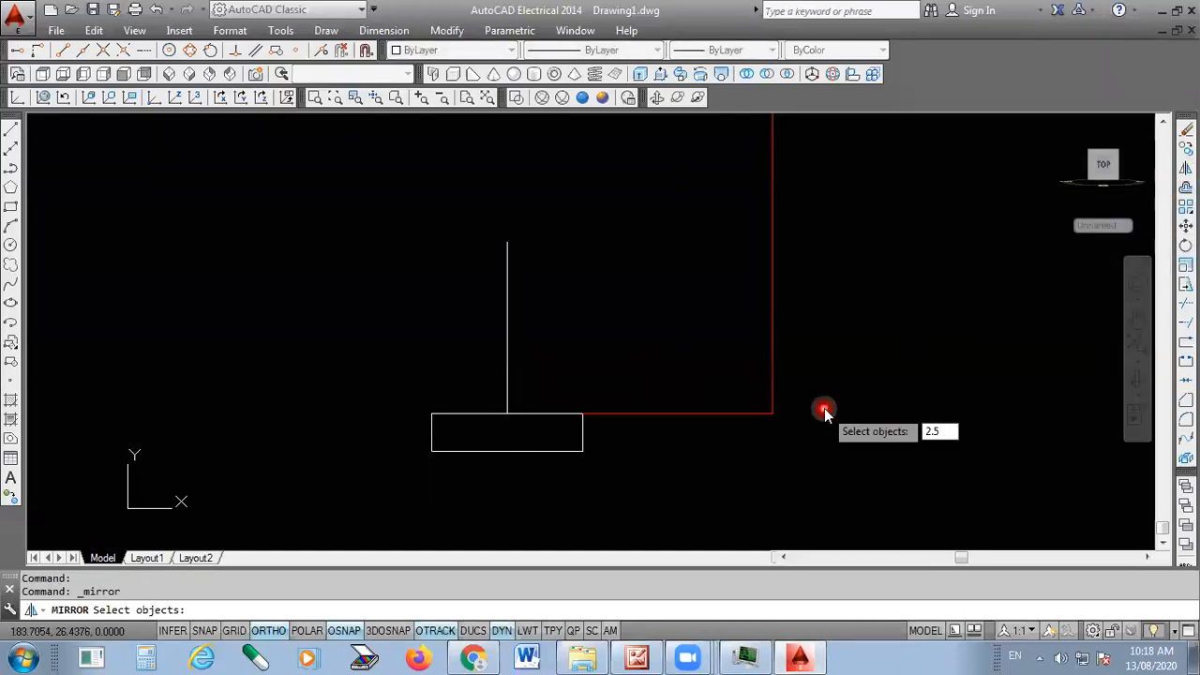
pyautogui.press('Return')
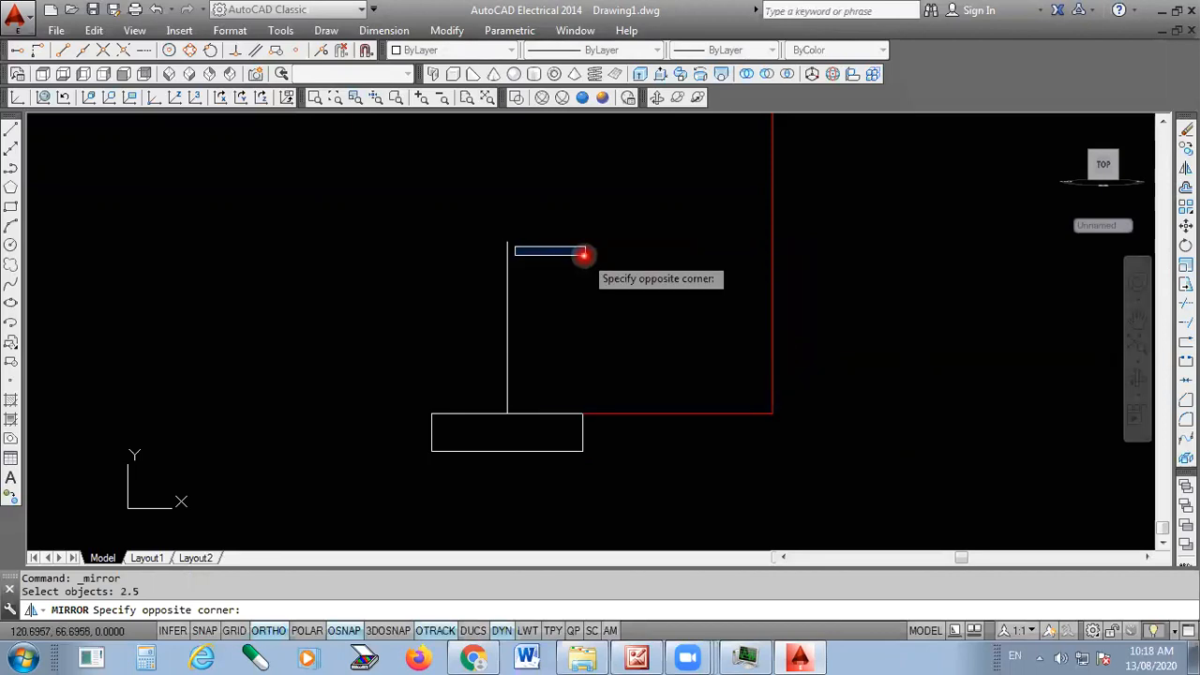
pyautogui.click(574, 248)
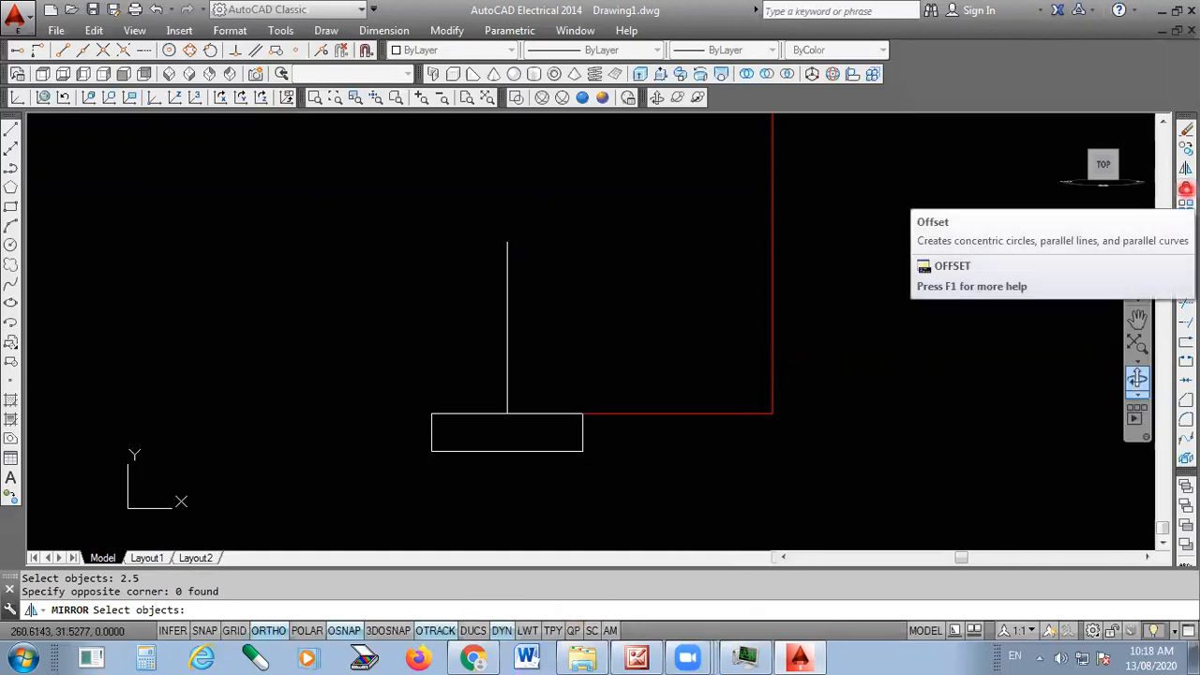
# Offset the foot's vertical centre line by 2.5 toward the red vertical line
pyautogui.click(1186, 187)
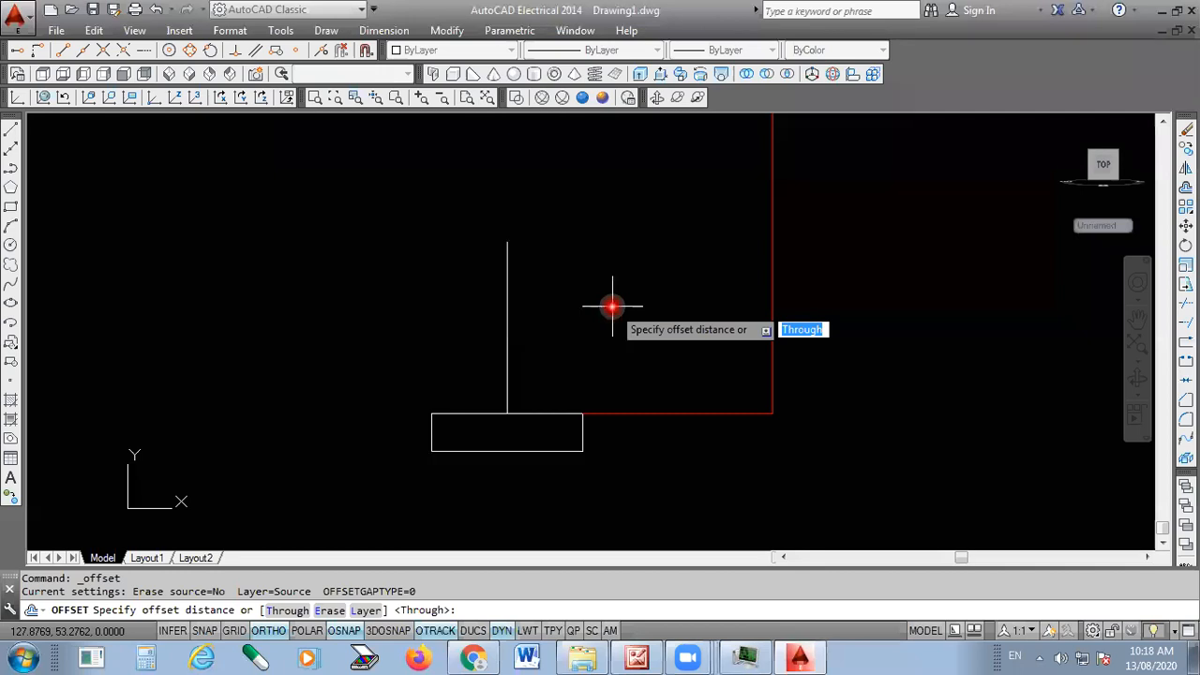
pyautogui.write('2.5')
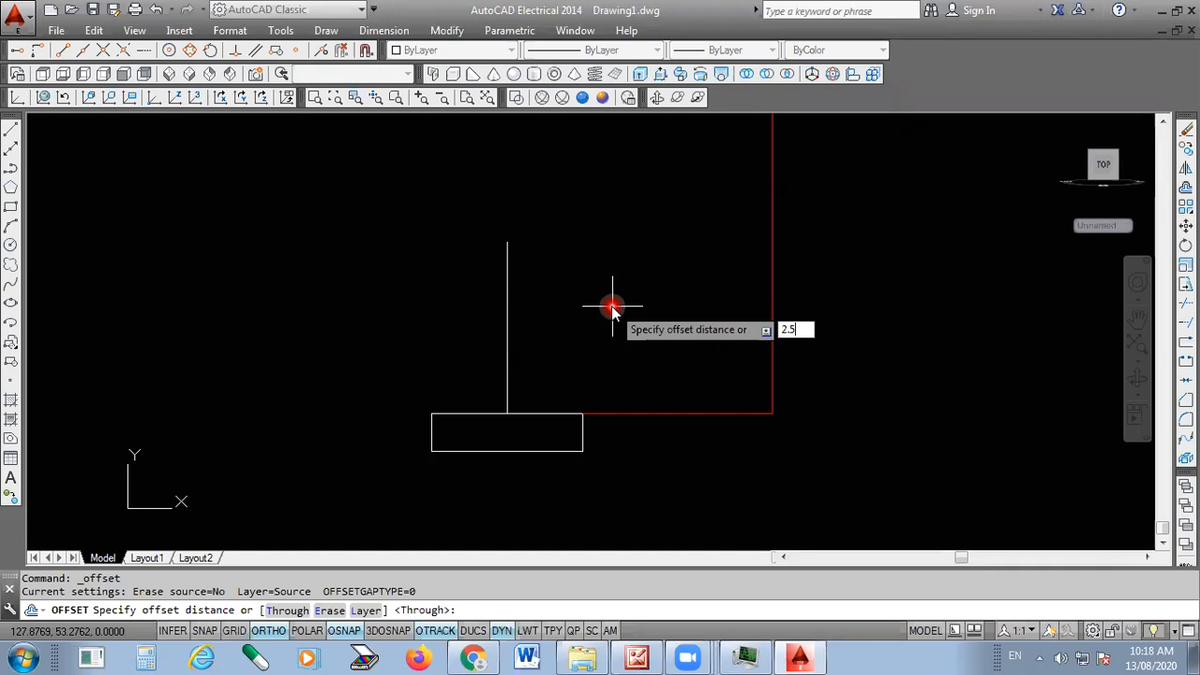
pyautogui.press('Return')
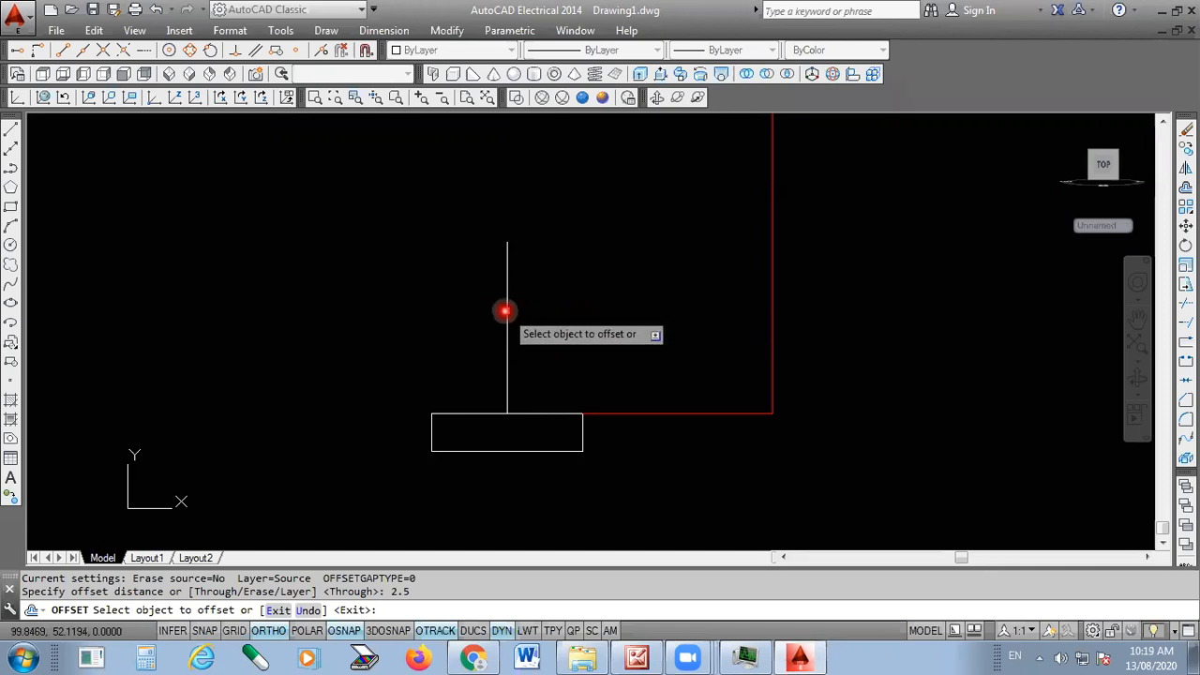
pyautogui.click(507, 270)
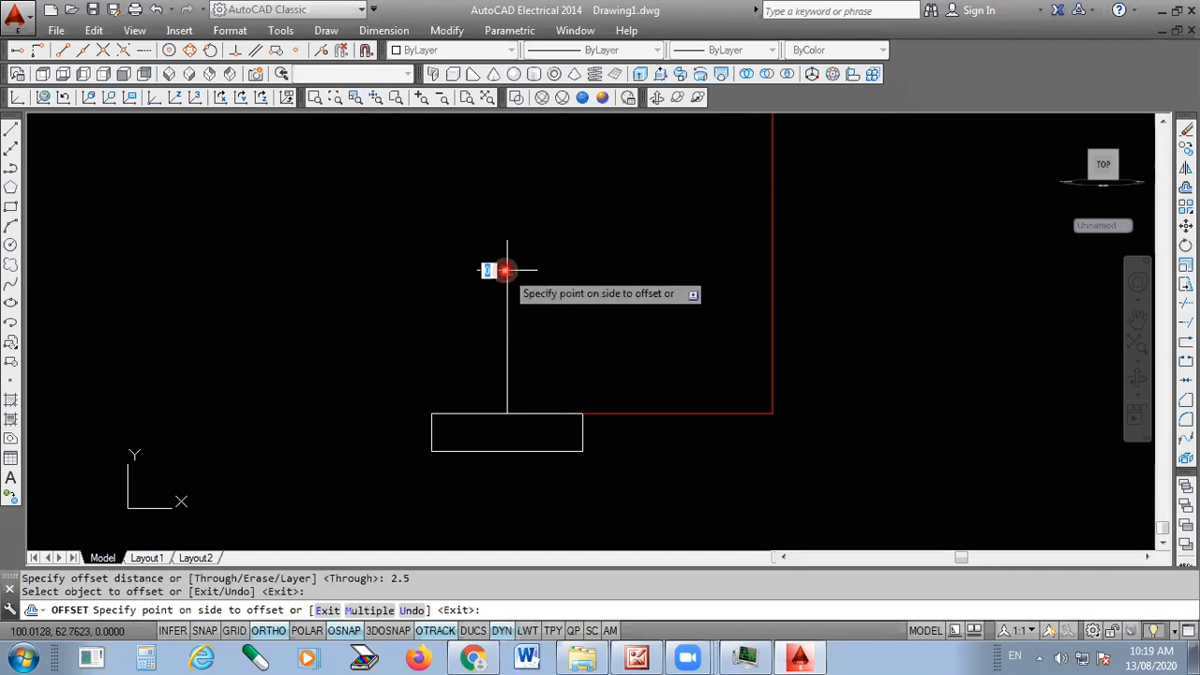
pyautogui.click(580, 287)
pyautogui.scroll(4, 506, 308)
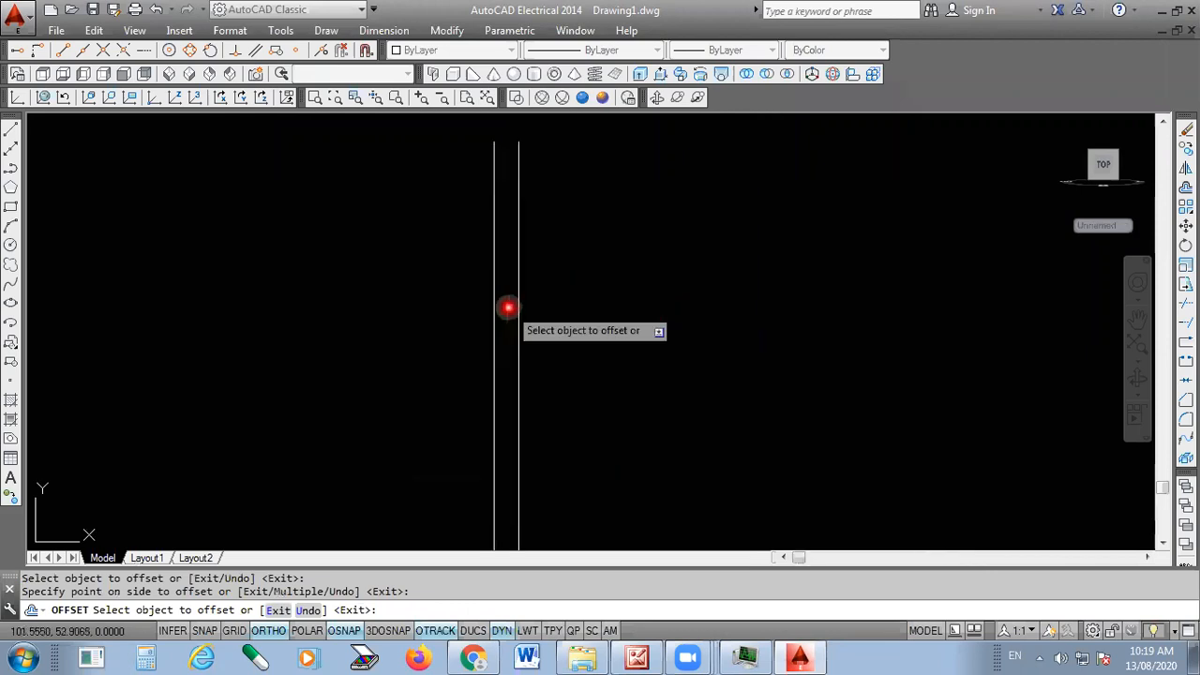
# Offset the foot's vertical centre line by 2.5 toward the side away from the red vertical line
pyautogui.click(492, 298)
pyautogui.click(445, 291)
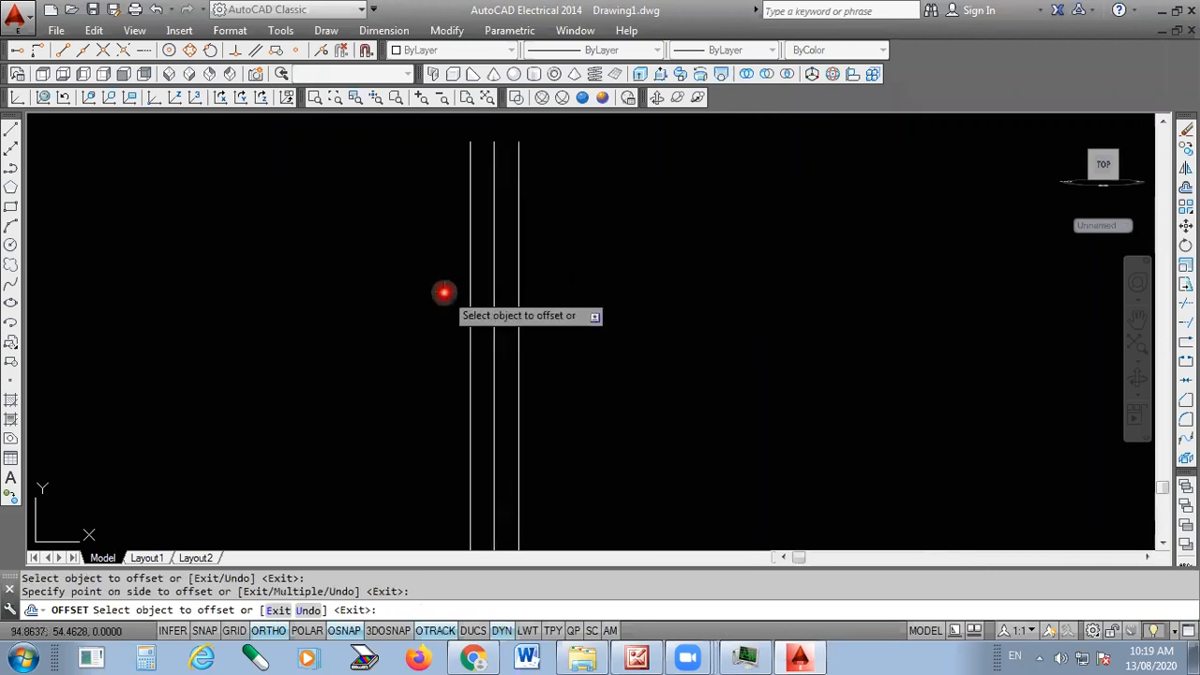
pyautogui.press('Return')
# Draw the leg's slanted inner edge from the base of the offset line nearest the red vertical to the free end of the upper horizontal line
pyautogui.scroll(-5, 544, 313)
pyautogui.scroll(-2, 552, 428)
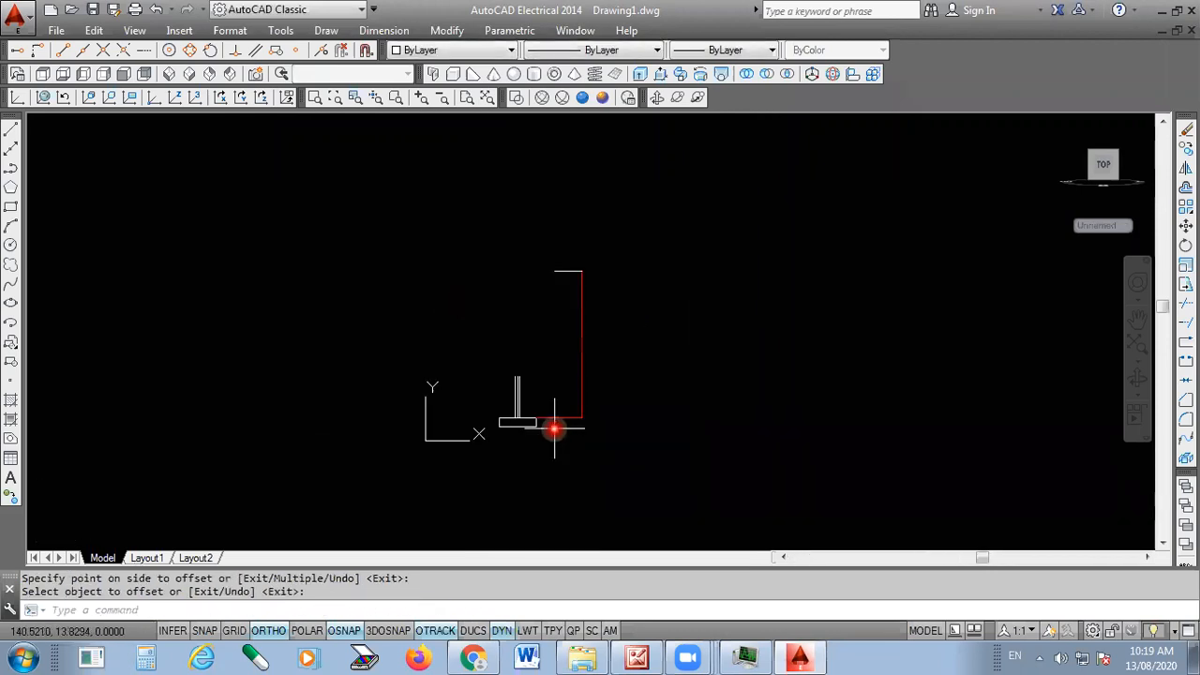
pyautogui.scroll(5, 494, 442)
pyautogui.scroll(4, 492, 427)
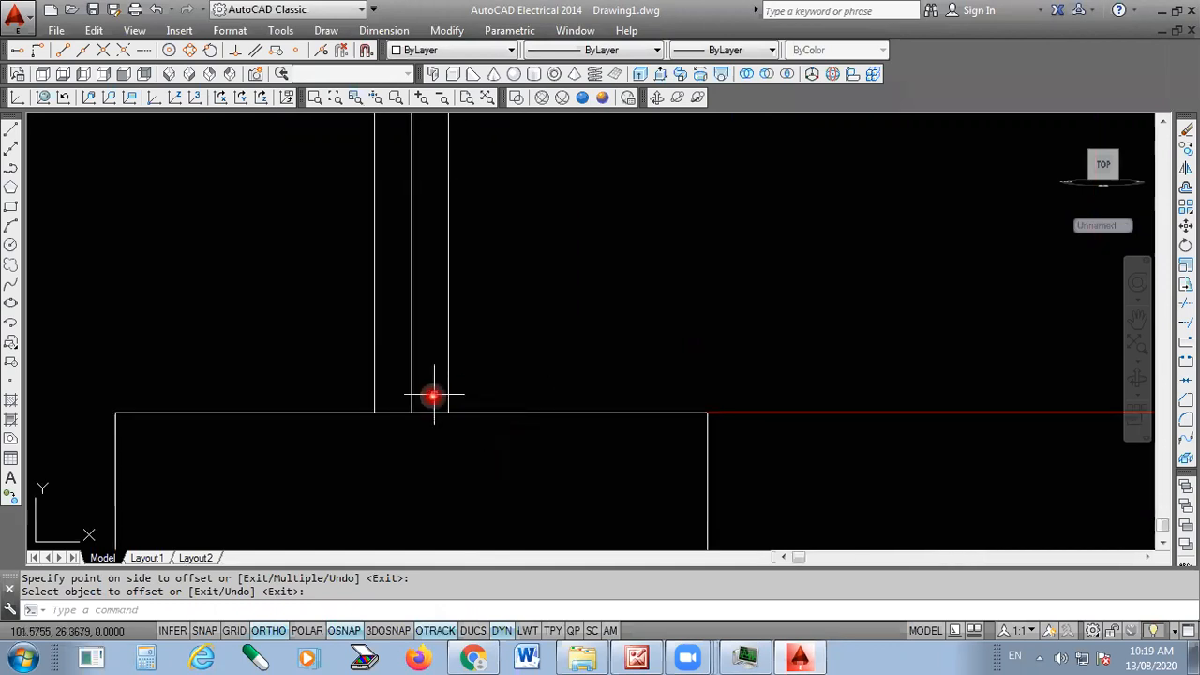
pyautogui.scroll(2, 440, 422)
pyautogui.scroll(-3, 431, 417)
pyautogui.scroll(-3, 449, 308)
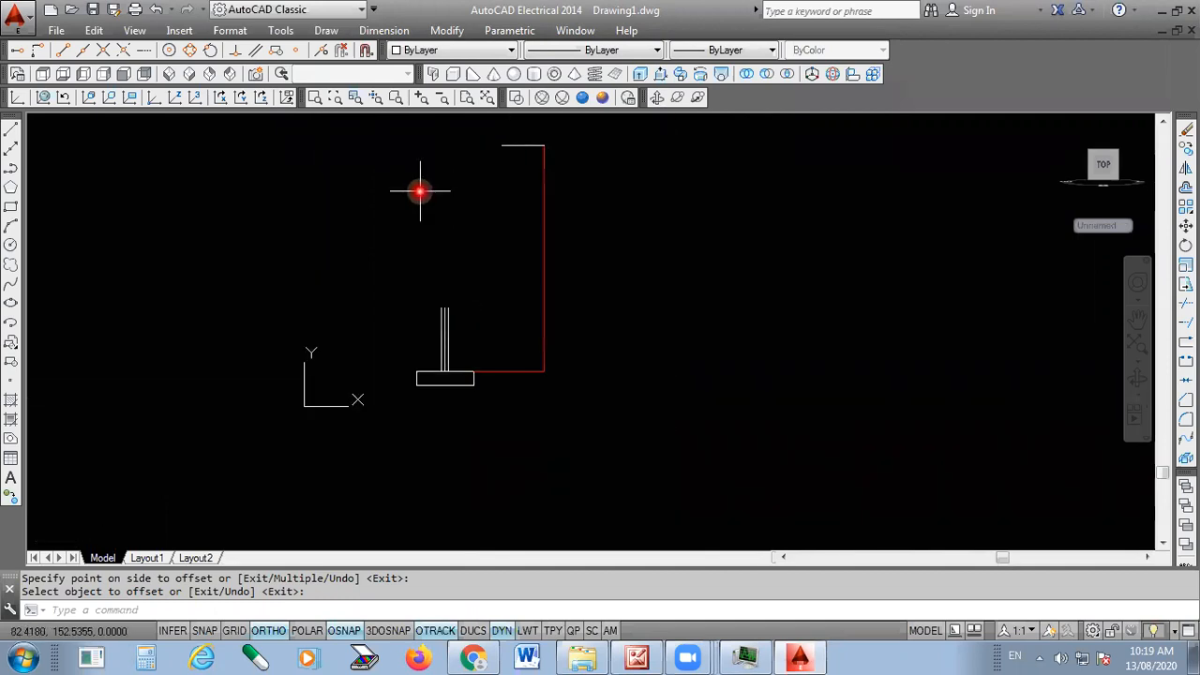
pyautogui.click(11, 128)
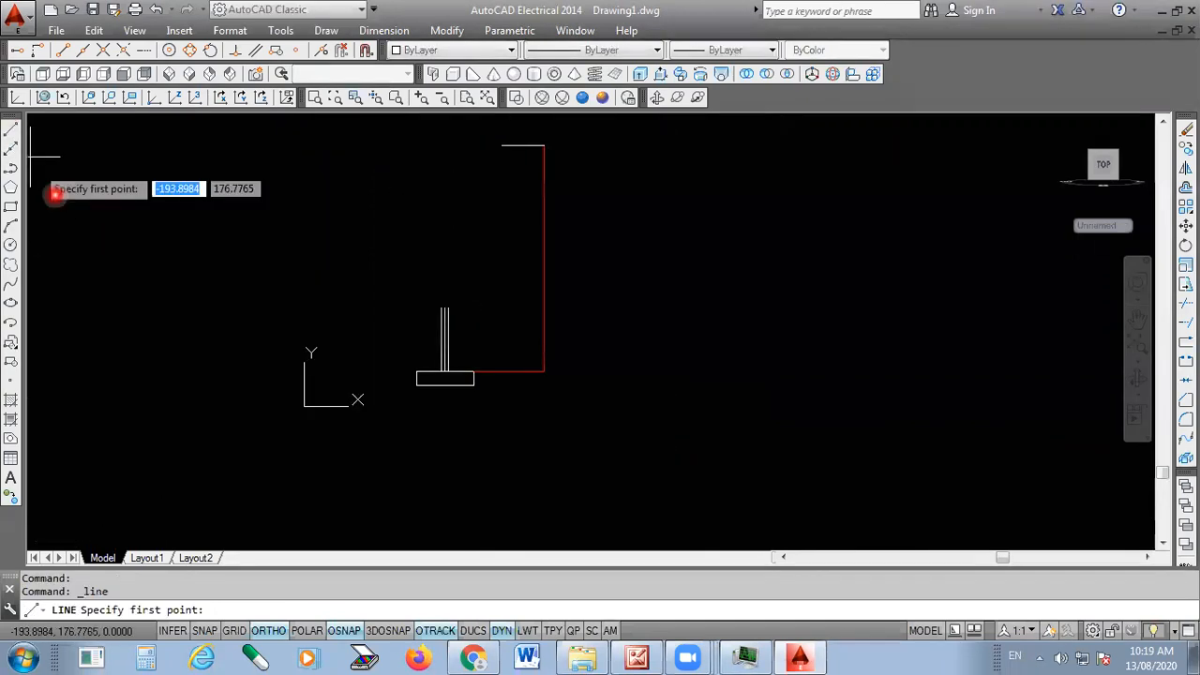
pyautogui.scroll(5, 421, 375)
pyautogui.scroll(2, 337, 394)
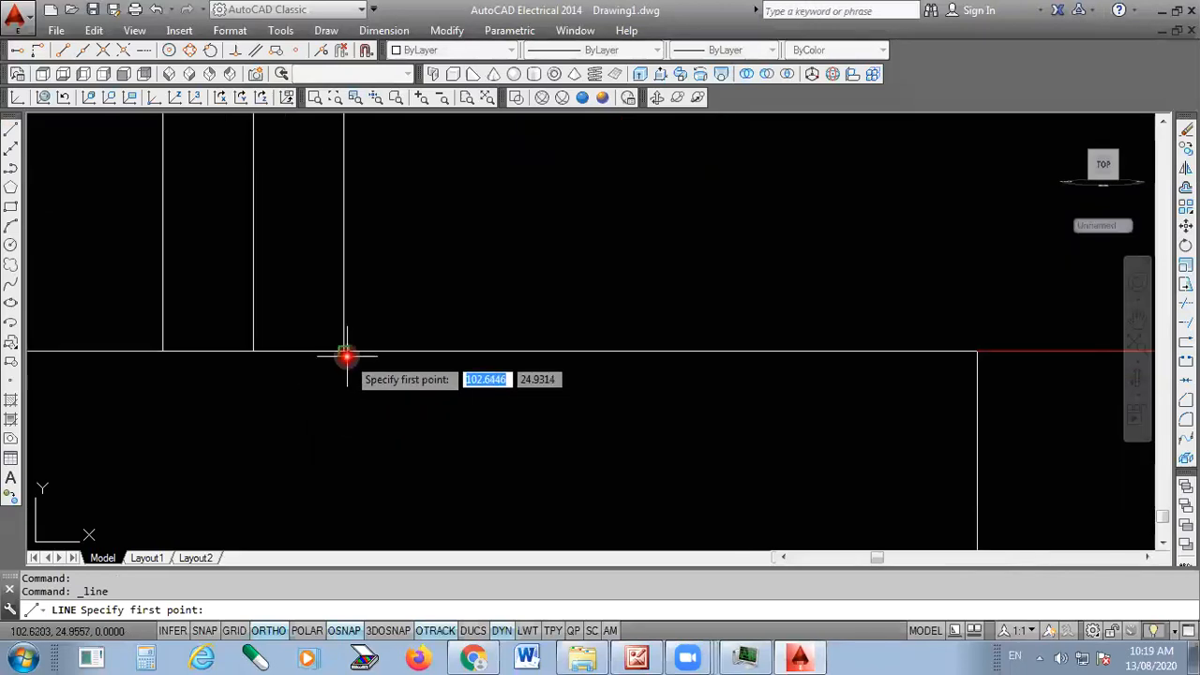
pyautogui.click(344, 352)
pyautogui.scroll(-3, 351, 393)
pyautogui.scroll(-3, 360, 441)
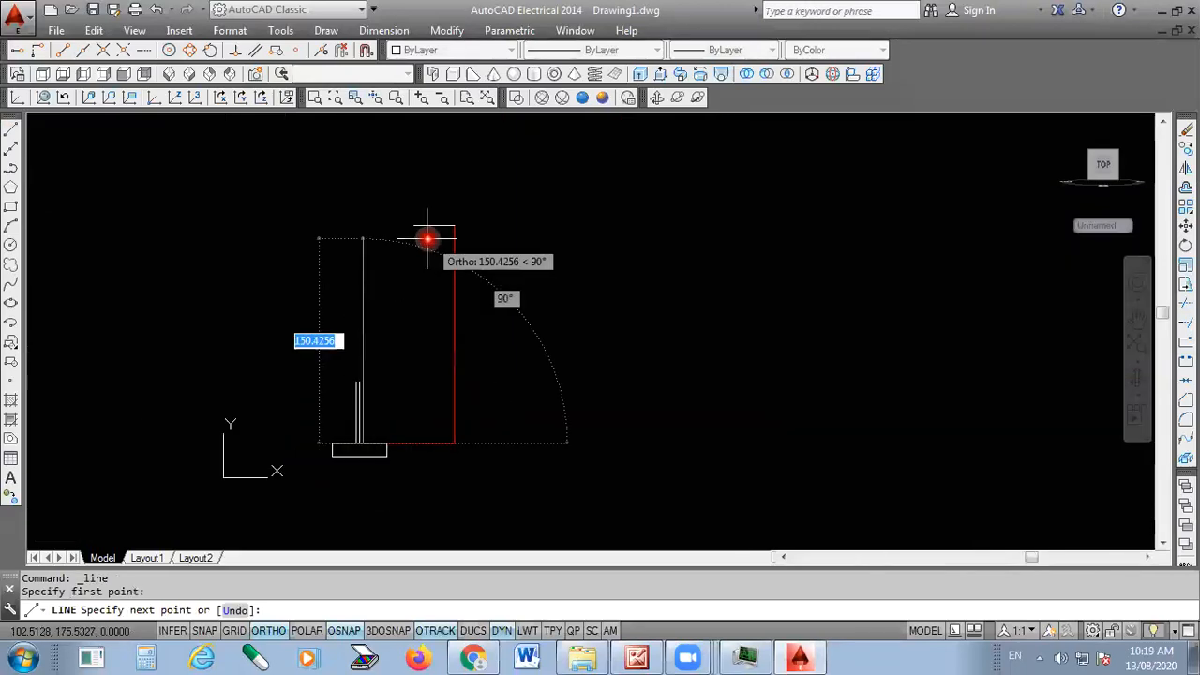
pyautogui.scroll(3, 418, 225)
pyautogui.click(392, 210)
pyautogui.press('Return')
# Examine the slanted edge between the foot and the upper horizontal line, highlighting it briefly
pyautogui.scroll(-3, 734, 406)
pyautogui.scroll(3, 767, 394)
pyautogui.scroll(-2, 595, 459)
pyautogui.scroll(4, 737, 332)
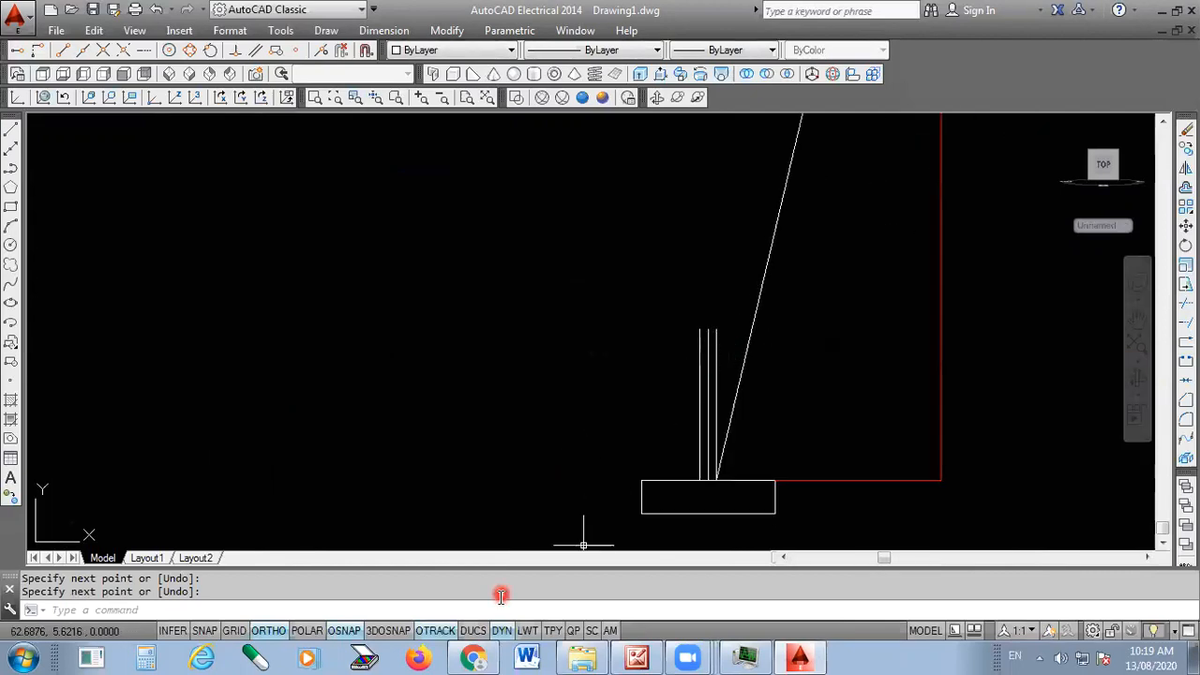
pyautogui.scroll(-1, 496, 548)
pyautogui.scroll(4, 640, 459)
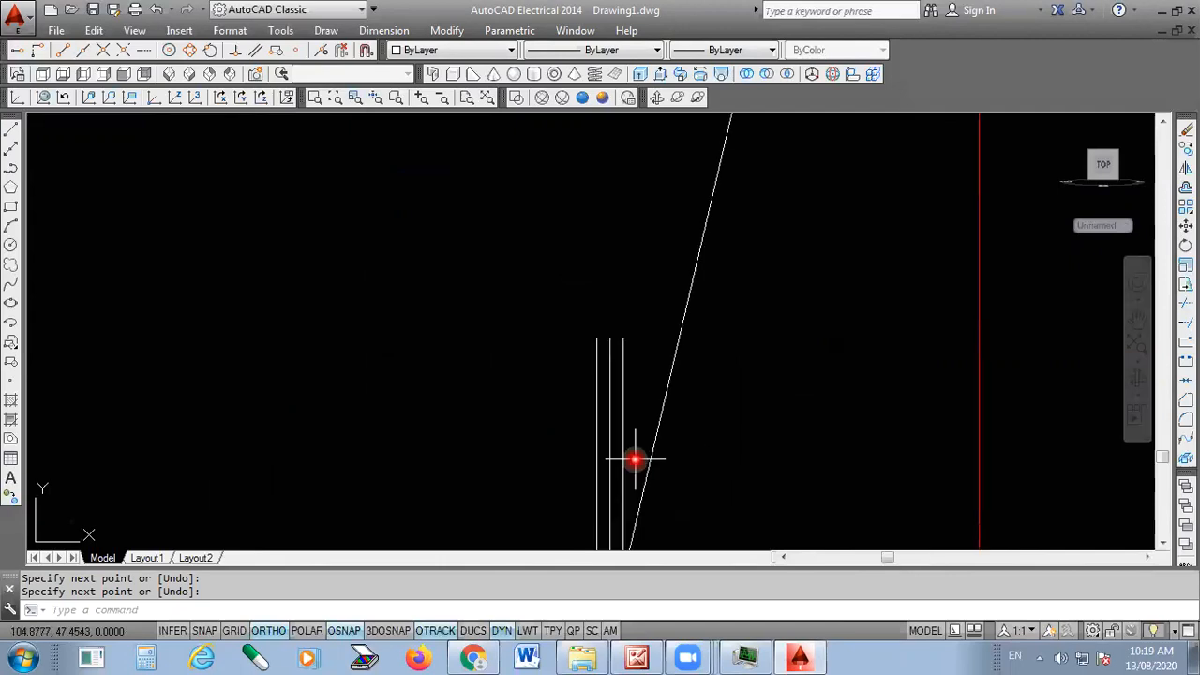
pyautogui.click(659, 423)
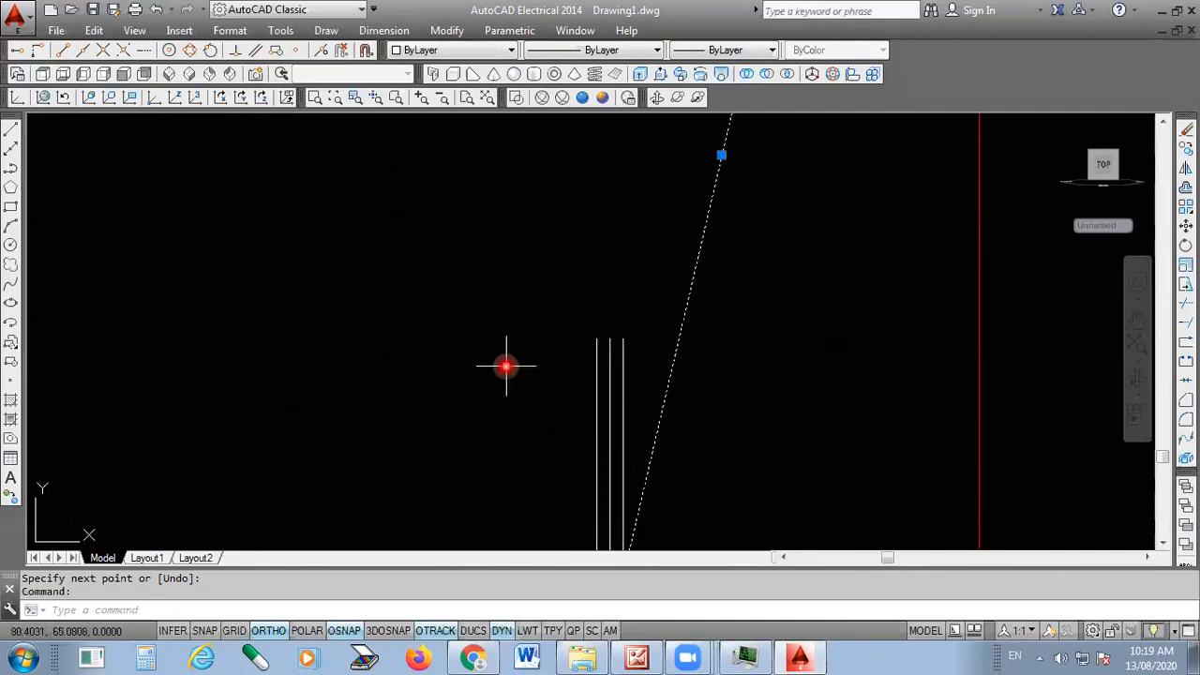
pyautogui.press('Escape')
pyautogui.scroll(-4, 511, 370)
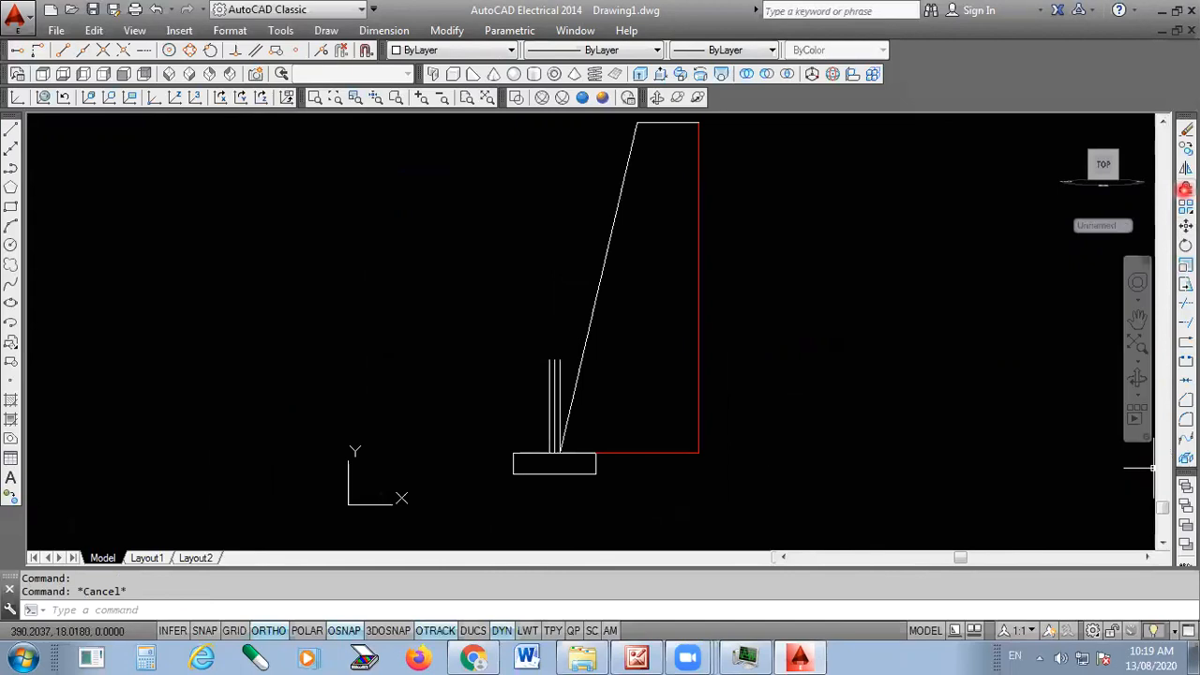
# Offset the slanted leg edge by 5 toward the side away from the red vertical line
pyautogui.click(1186, 187)
pyautogui.write('5')
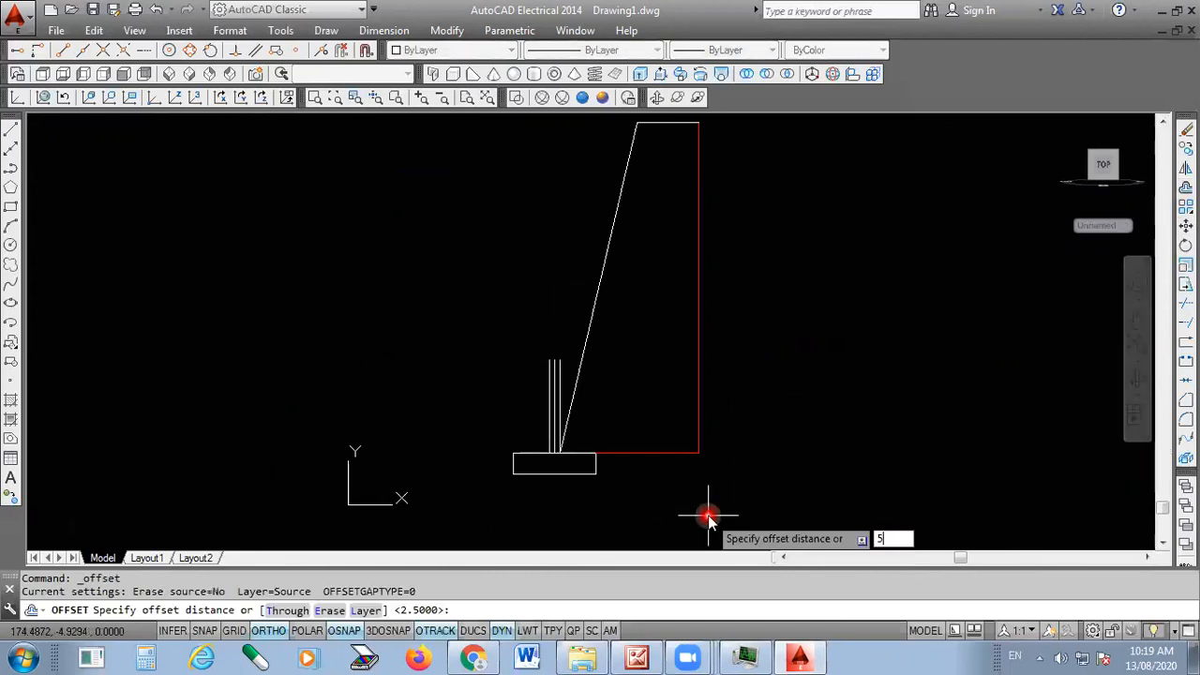
pyautogui.press('Return')
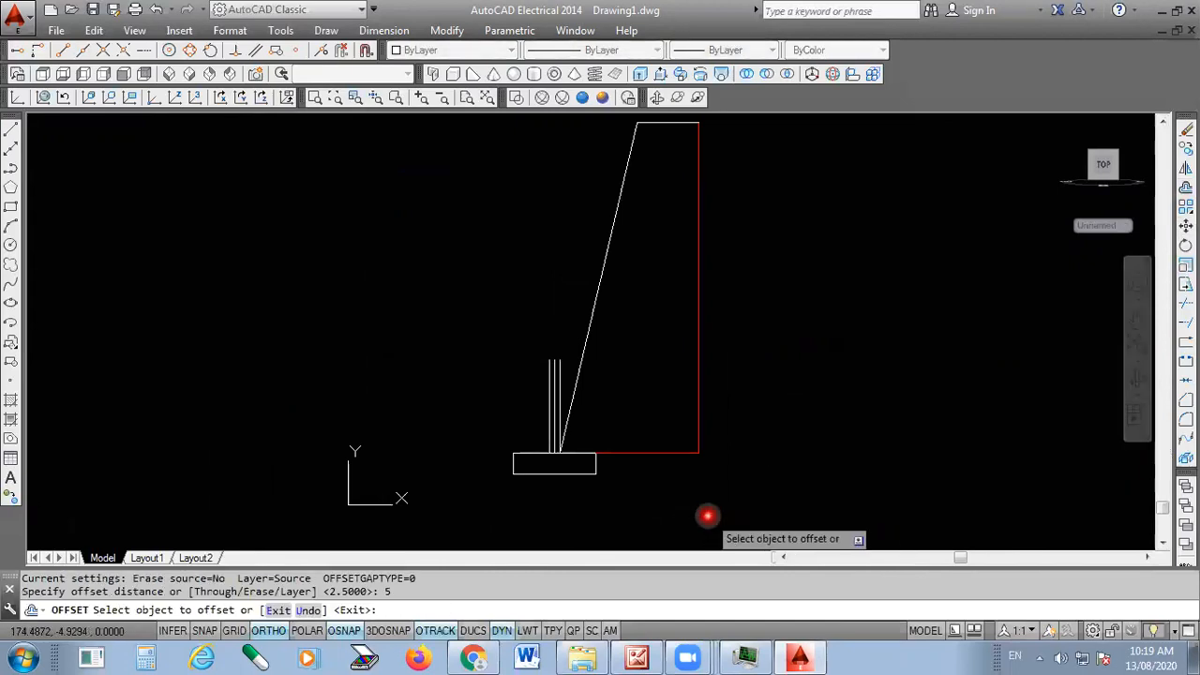
pyautogui.click(588, 325)
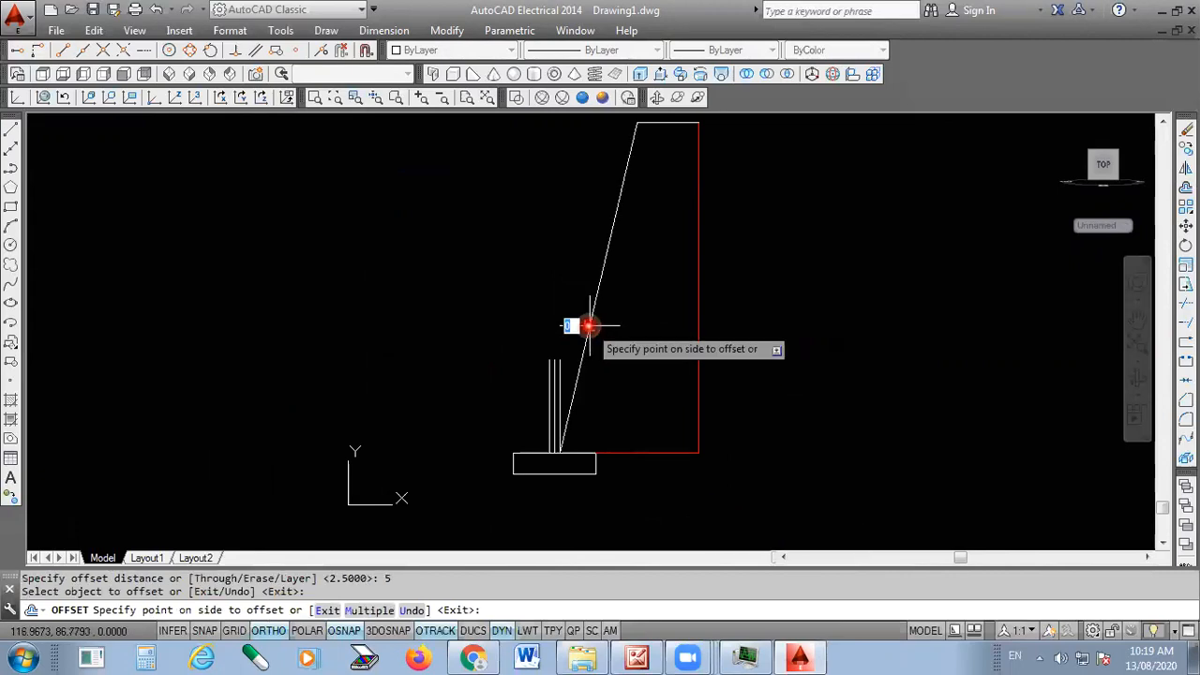
pyautogui.click(511, 286)
pyautogui.scroll(10, 545, 440)
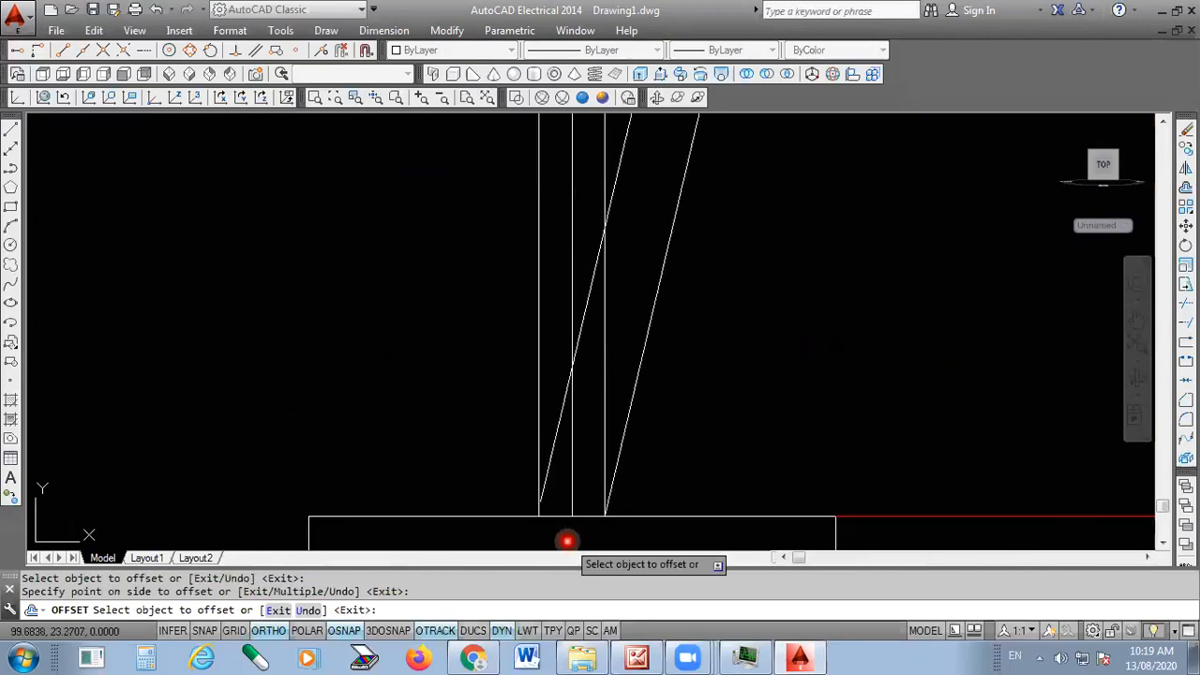
pyautogui.press('Escape')
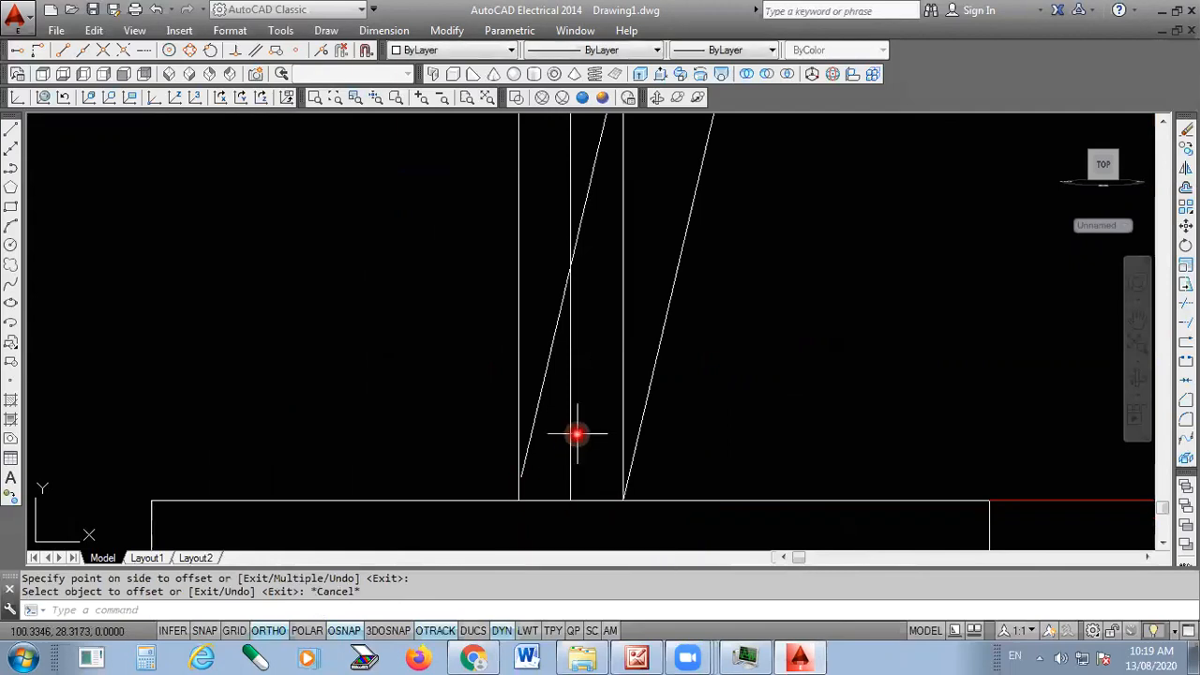
# Erase the three vertical construction lines standing on the foot
pyautogui.click(632, 311)
pyautogui.click(571, 401)
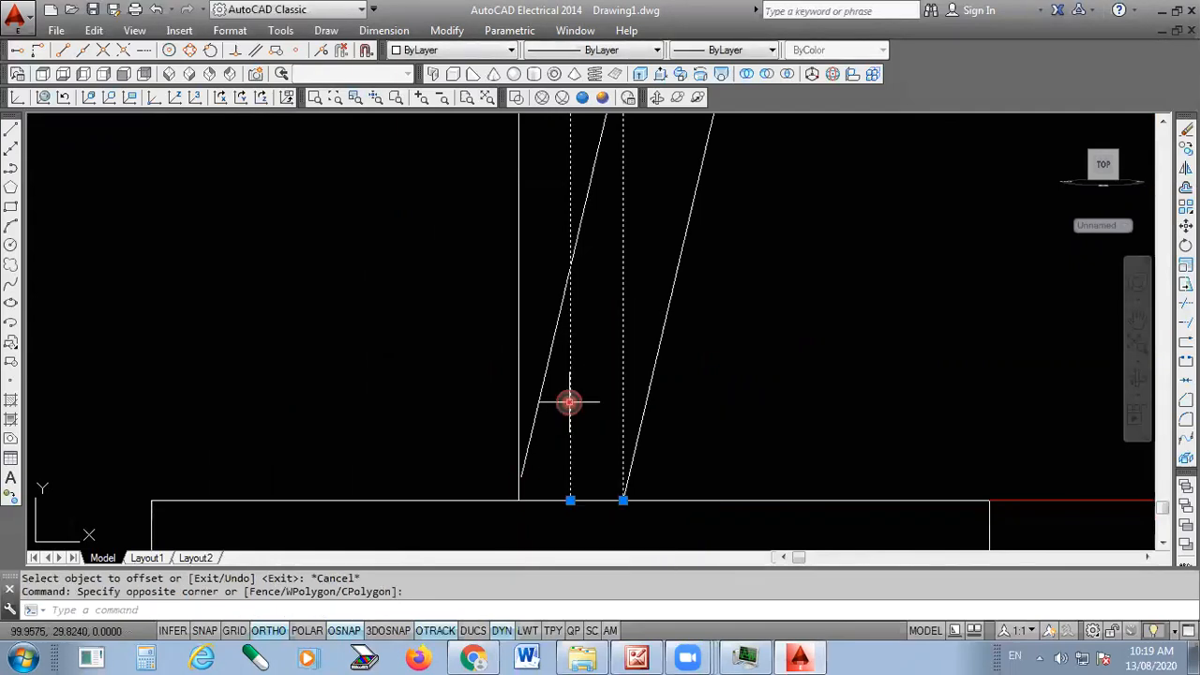
pyautogui.press('Delete')
pyautogui.click(540, 286)
pyautogui.click(498, 290)
pyautogui.press('Delete')
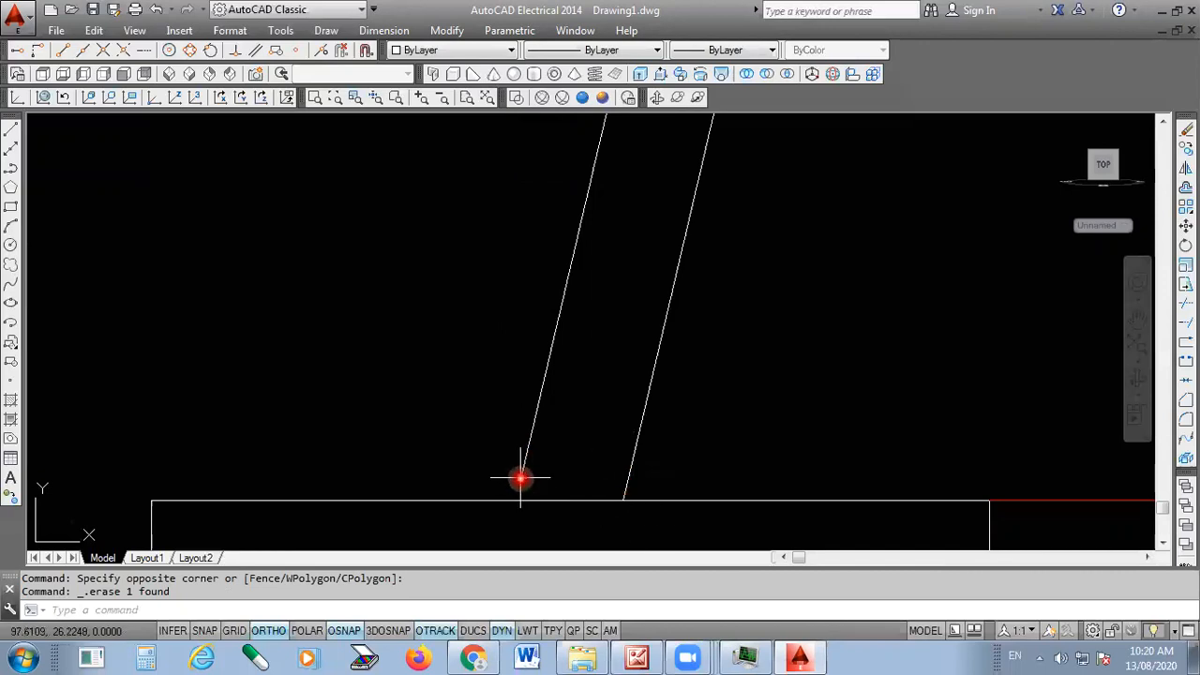
# Examine the lower and upper ends of both slanted leg edges against the foot and the upper horizontal line
pyautogui.scroll(-3, 616, 549)
pyautogui.scroll(-3, 621, 525)
pyautogui.scroll(4, 656, 338)
pyautogui.scroll(-2, 662, 346)
pyautogui.scroll(4, 663, 348)
pyautogui.scroll(-6, 656, 249)
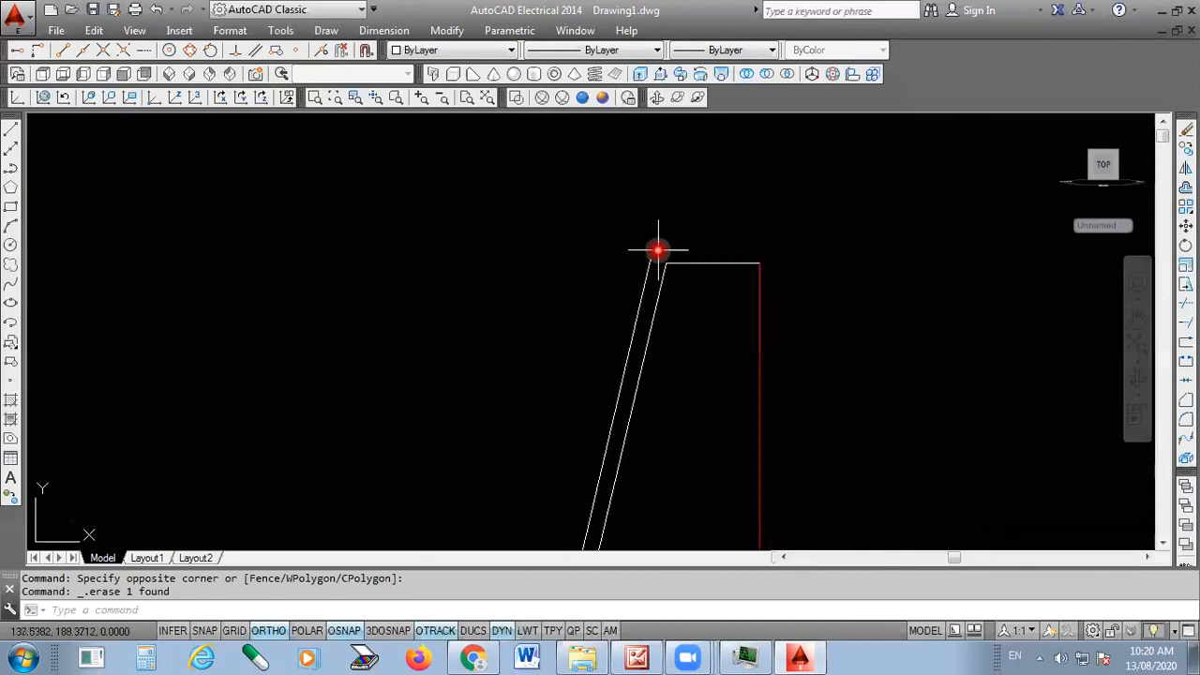
pyautogui.scroll(2, 576, 548)
pyautogui.scroll(-1, 564, 546)
pyautogui.scroll(-1, 581, 486)
pyautogui.scroll(1, 603, 407)
# Switch to the reference picture and mark the top plate's middle, its full width and its two 5-wide ribs, noting the total width as 90
pyautogui.click(798, 657)
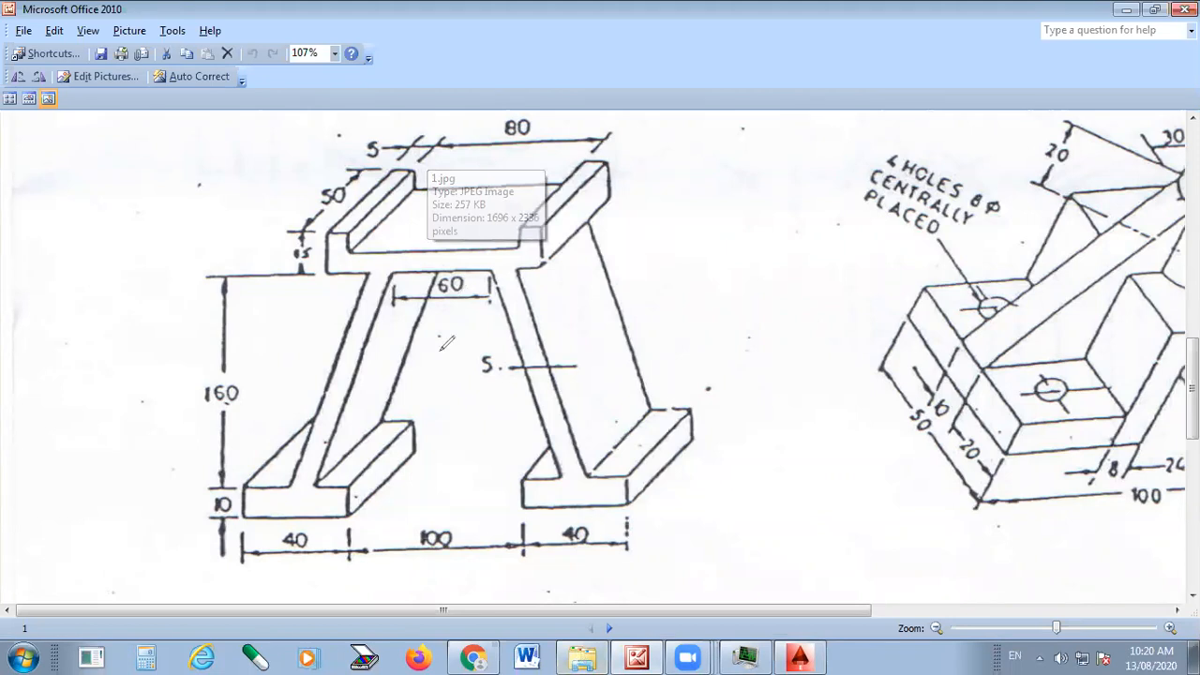
pyautogui.scroll(1, 457, 287)
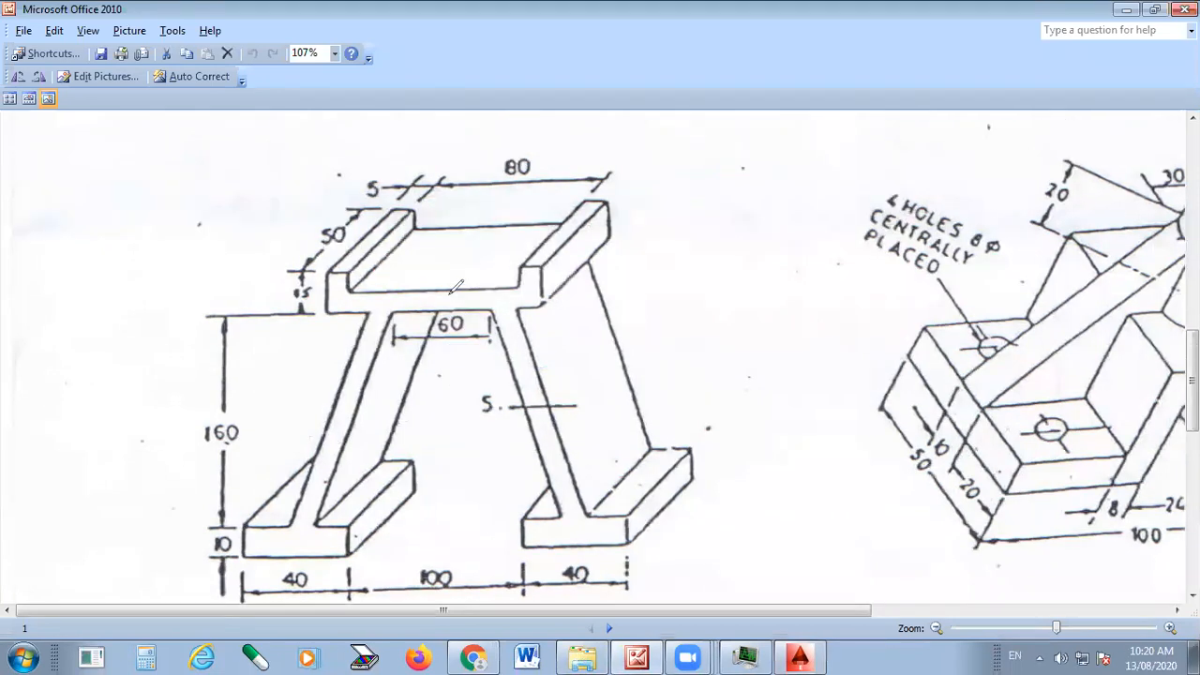
pyautogui.moveTo(449, 291); pyautogui.dragTo(477, 228)
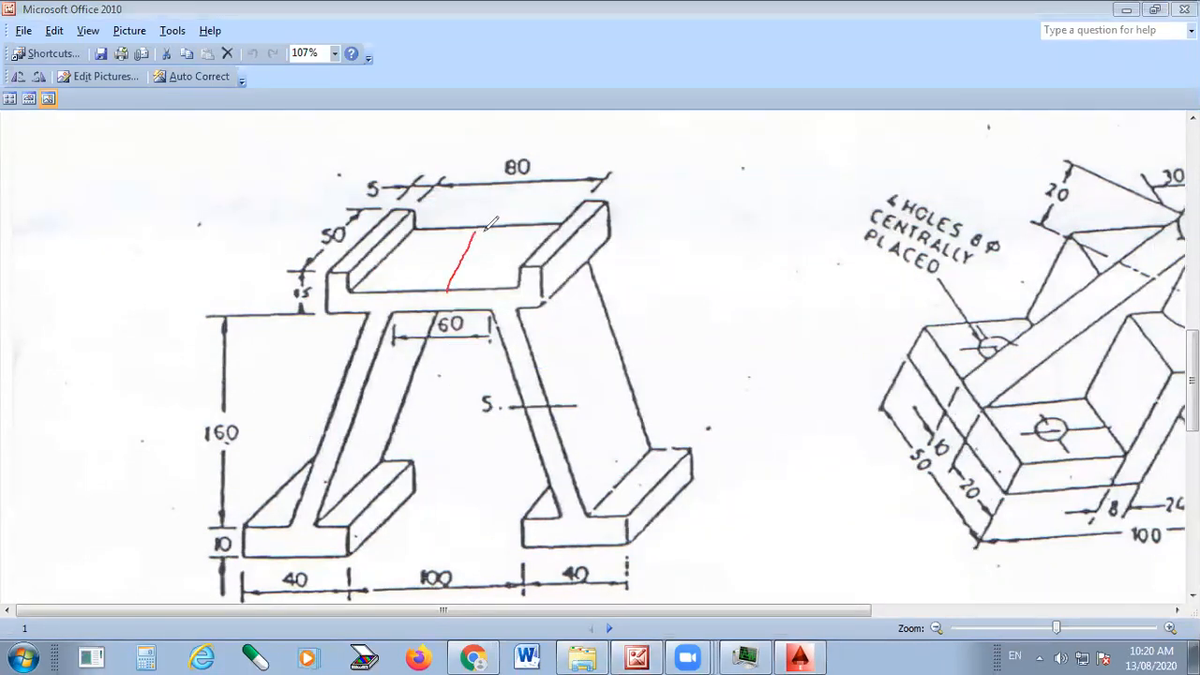
pyautogui.moveTo(392, 212); pyautogui.dragTo(609, 203)
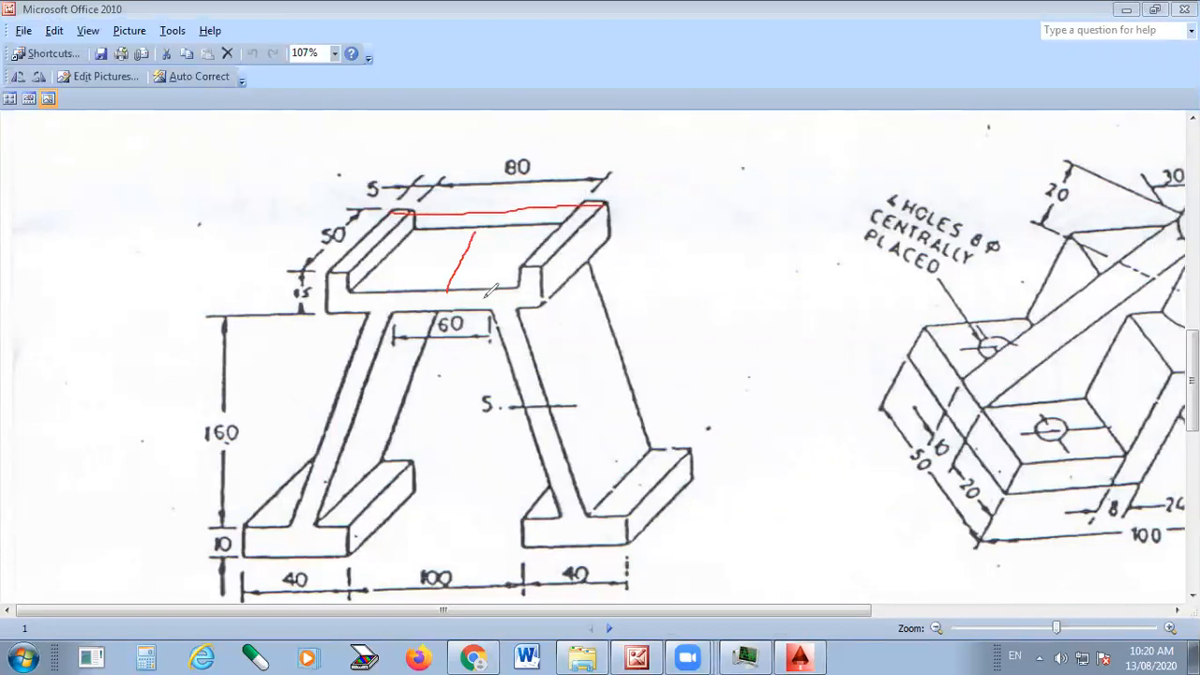
pyautogui.moveTo(393, 311)
pyautogui.mouseDown()
pyautogui.moveTo(454, 312)
pyautogui.moveTo(442, 316)
pyautogui.mouseUp()
pyautogui.moveTo(426, 171); pyautogui.dragTo(444, 165)
pyautogui.moveTo(607, 187); pyautogui.dragTo(639, 175)
pyautogui.moveTo(515, 134)
pyautogui.mouseDown()
pyautogui.moveTo(531, 155)
pyautogui.moveTo(560, 142)
pyautogui.moveTo(555, 126)
pyautogui.mouseUp()
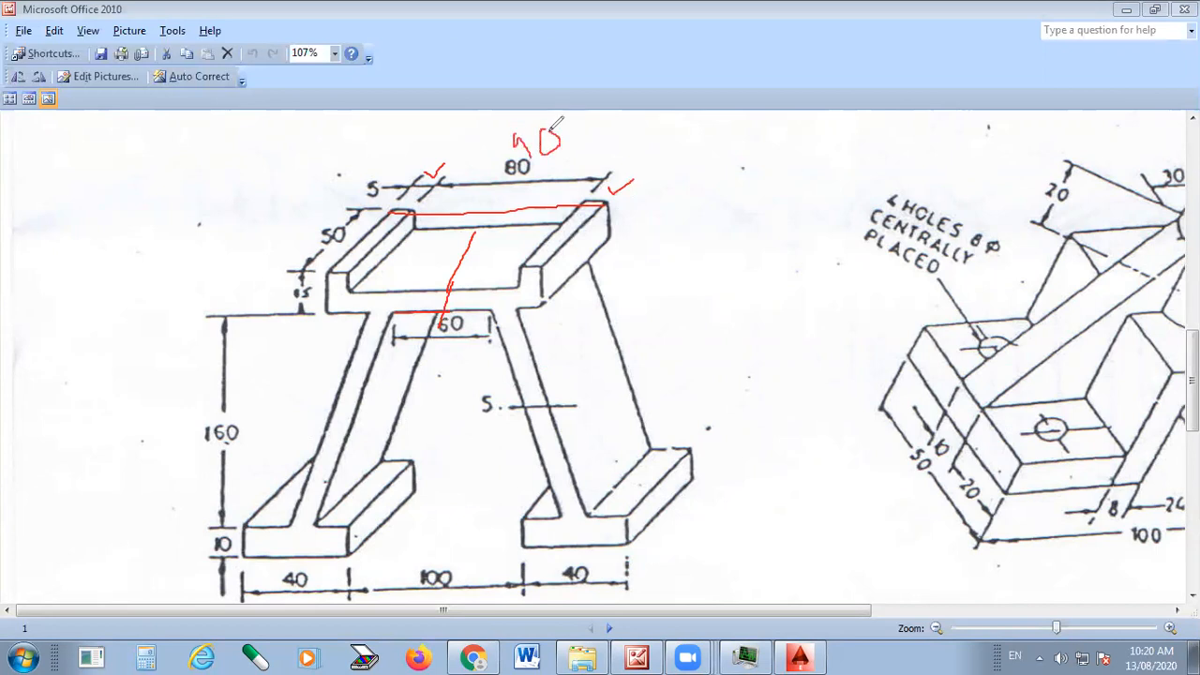
# Compare the 60 gap with the 90 total width by circling both, and write 30 on either side of the legs
pyautogui.moveTo(461, 297)
pyautogui.mouseDown()
pyautogui.moveTo(439, 317)
pyautogui.moveTo(502, 308)
pyautogui.moveTo(459, 294)
pyautogui.mouseUp()
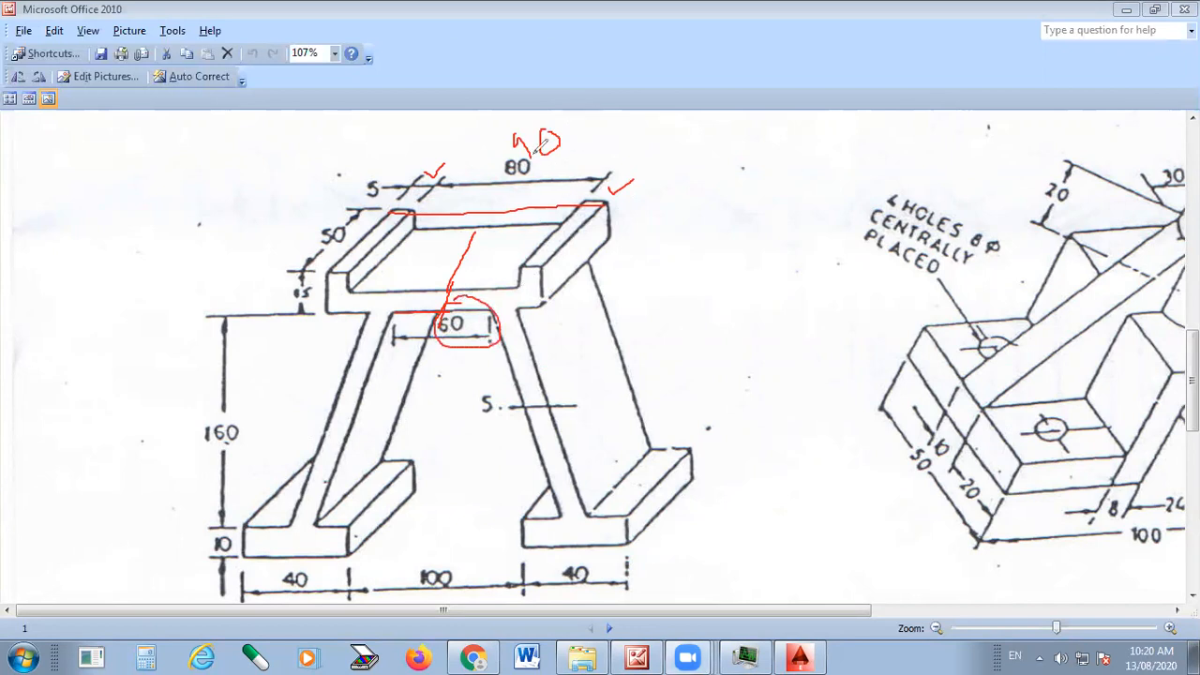
pyautogui.moveTo(530, 121)
pyautogui.mouseDown()
pyautogui.moveTo(495, 150)
pyautogui.moveTo(594, 140)
pyautogui.moveTo(530, 120)
pyautogui.mouseUp()
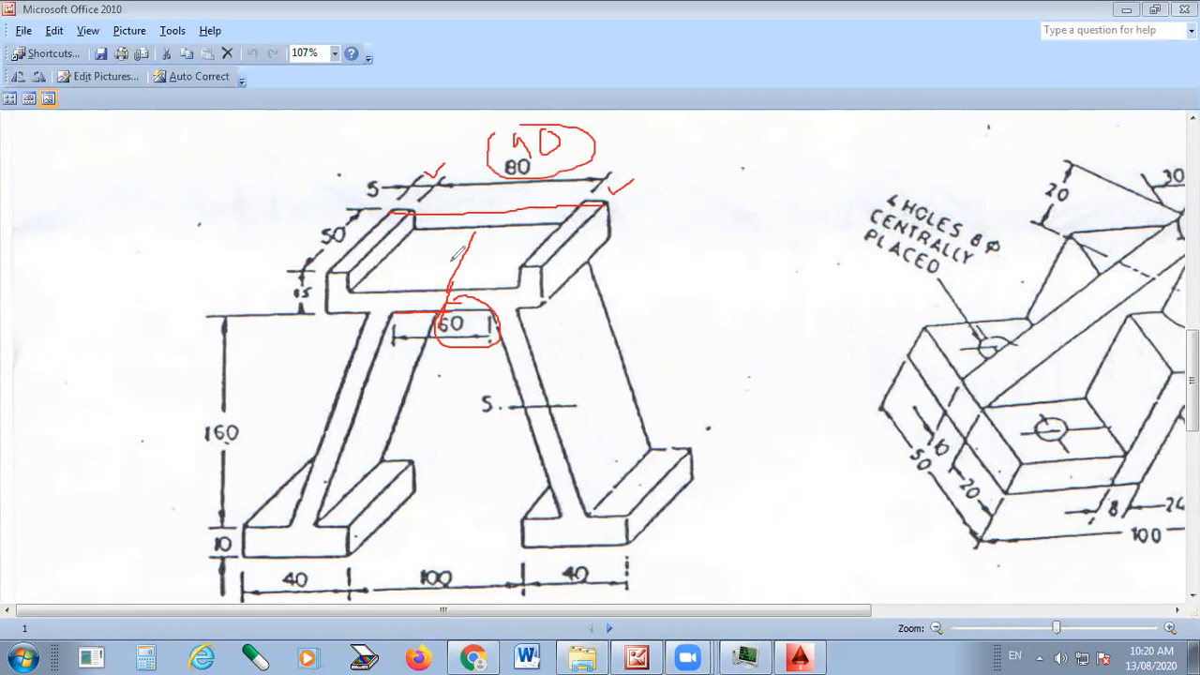
pyautogui.moveTo(310, 334); pyautogui.dragTo(291, 395)
pyautogui.moveTo(343, 345); pyautogui.dragTo(336, 347)
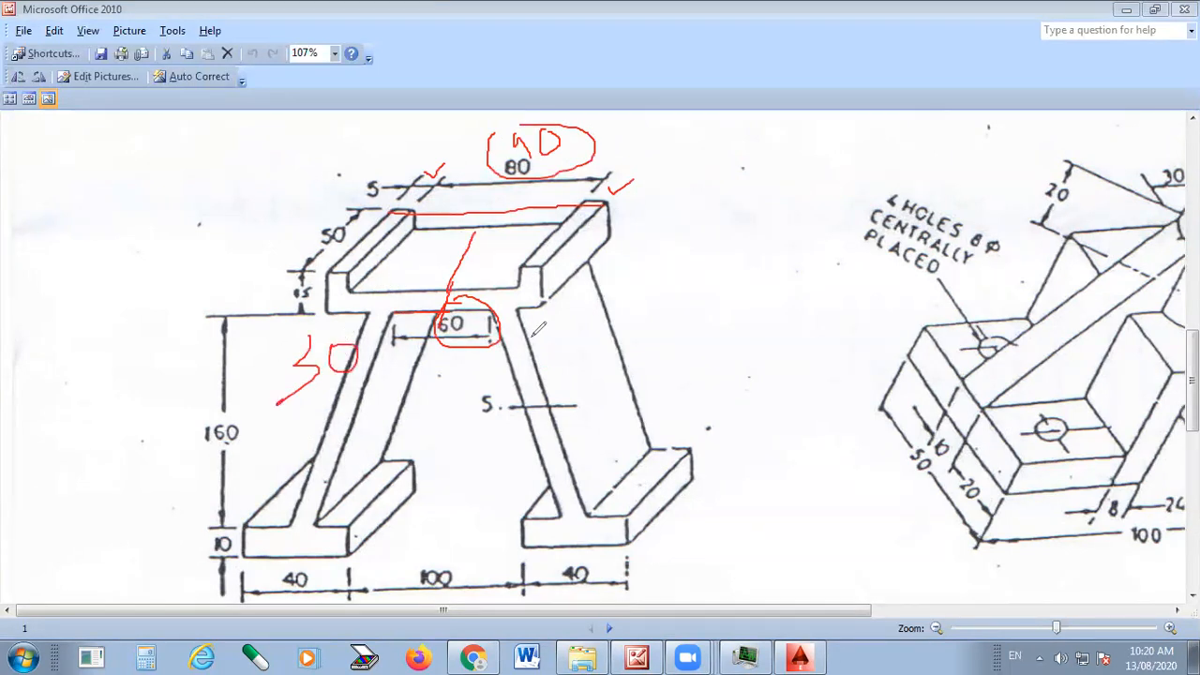
pyautogui.moveTo(542, 322); pyautogui.dragTo(548, 379)
pyautogui.moveTo(606, 307)
pyautogui.mouseDown()
pyautogui.moveTo(614, 336)
pyautogui.moveTo(606, 307)
pyautogui.mouseUp()
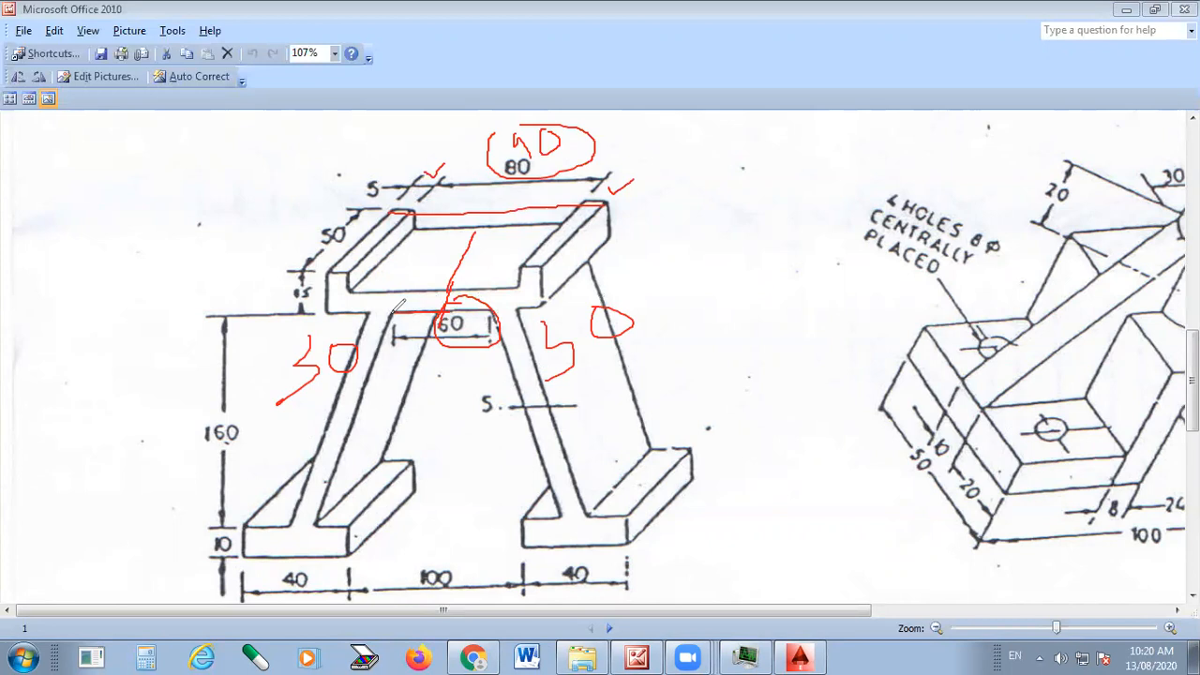
# Mark the plate's underside beyond the 60 gap as 15 on each side, and clear all marks from the reference picture
pyautogui.moveTo(397, 305); pyautogui.dragTo(324, 313)
pyautogui.moveTo(343, 389)
pyautogui.mouseDown()
pyautogui.moveTo(318, 341)
pyautogui.moveTo(347, 338)
pyautogui.moveTo(349, 364)
pyautogui.moveTo(390, 401)
pyautogui.mouseUp()
pyautogui.moveTo(647, 278)
pyautogui.mouseDown()
pyautogui.moveTo(671, 321)
pyautogui.moveTo(649, 343)
pyautogui.mouseUp()
pyautogui.moveTo(656, 261); pyautogui.dragTo(669, 258)
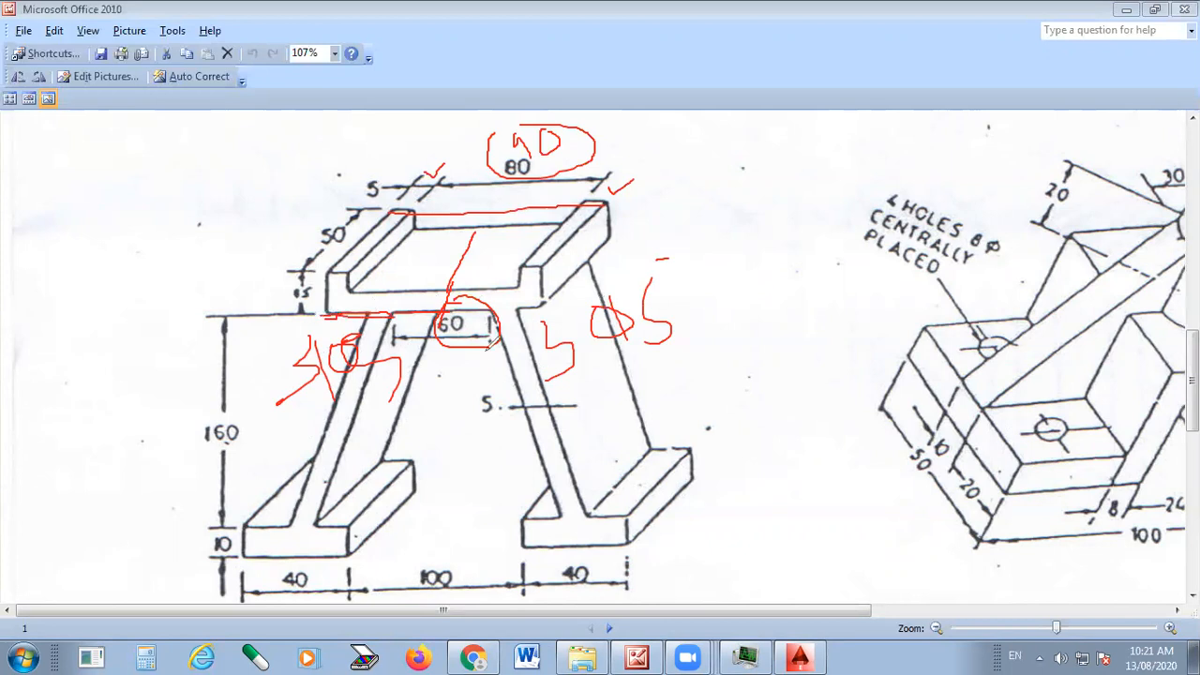
pyautogui.hotkey('ctrl', 'z')
pyautogui.hotkey('ctrl', 'z')
pyautogui.hotkey('ctrl', 'z')
pyautogui.hotkey('ctrl', 'z')
pyautogui.hotkey('ctrl', 'z')
pyautogui.hotkey('ctrl', 'z')
pyautogui.hotkey('ctrl', 'z')
pyautogui.hotkey('ctrl', 'z')
pyautogui.hotkey('ctrl', 'z')
pyautogui.hotkey('ctrl', 'z')
pyautogui.hotkey('ctrl', 'z')
pyautogui.hotkey('ctrl', 'z')
pyautogui.hotkey('ctrl', 'z')
pyautogui.hotkey('ctrl', 'z')
pyautogui.hotkey('ctrl', 'z')
pyautogui.hotkey('ctrl', 'z')
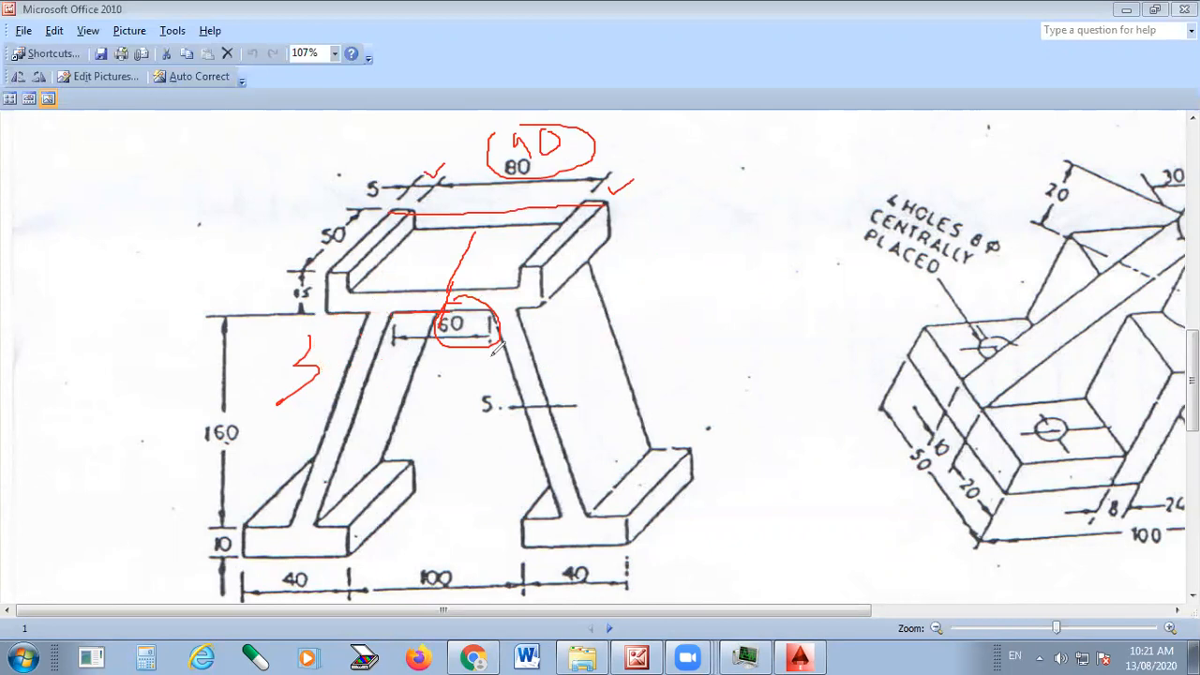
# Mark the stand's centre line, the plate's underside from its outer end to the centre, and the 40 and 5 making up the half width
pyautogui.moveTo(443, 269); pyautogui.dragTo(440, 372)
pyautogui.moveTo(442, 315); pyautogui.dragTo(339, 314)
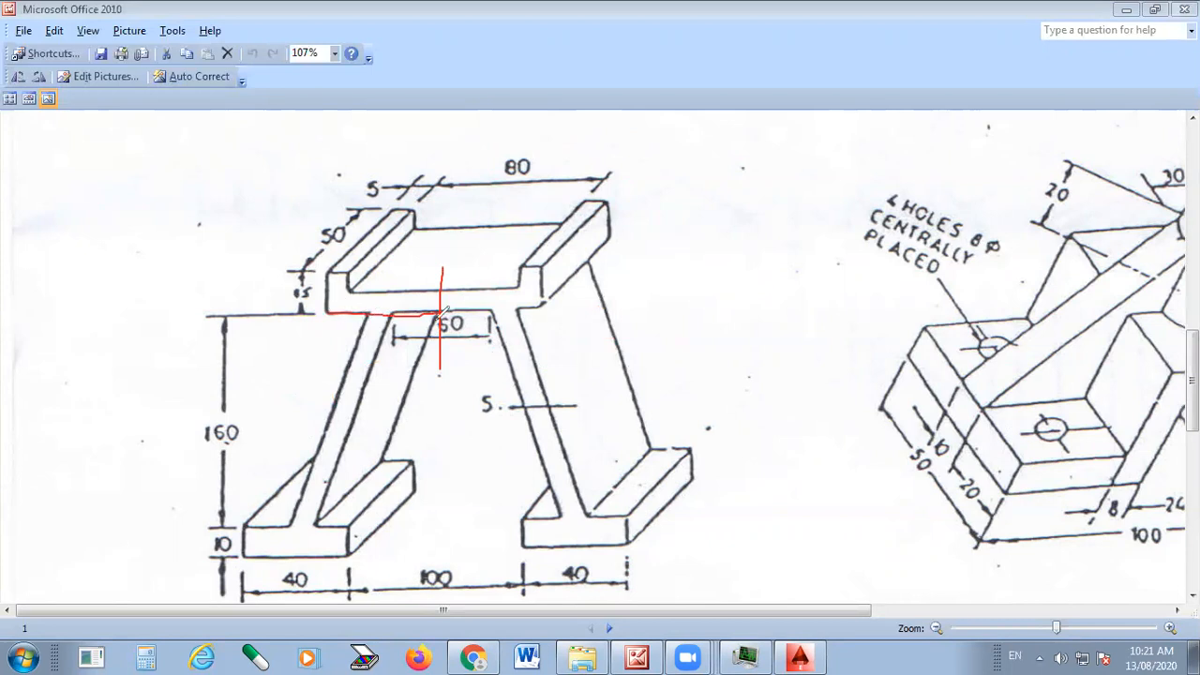
pyautogui.moveTo(493, 196); pyautogui.dragTo(452, 276)
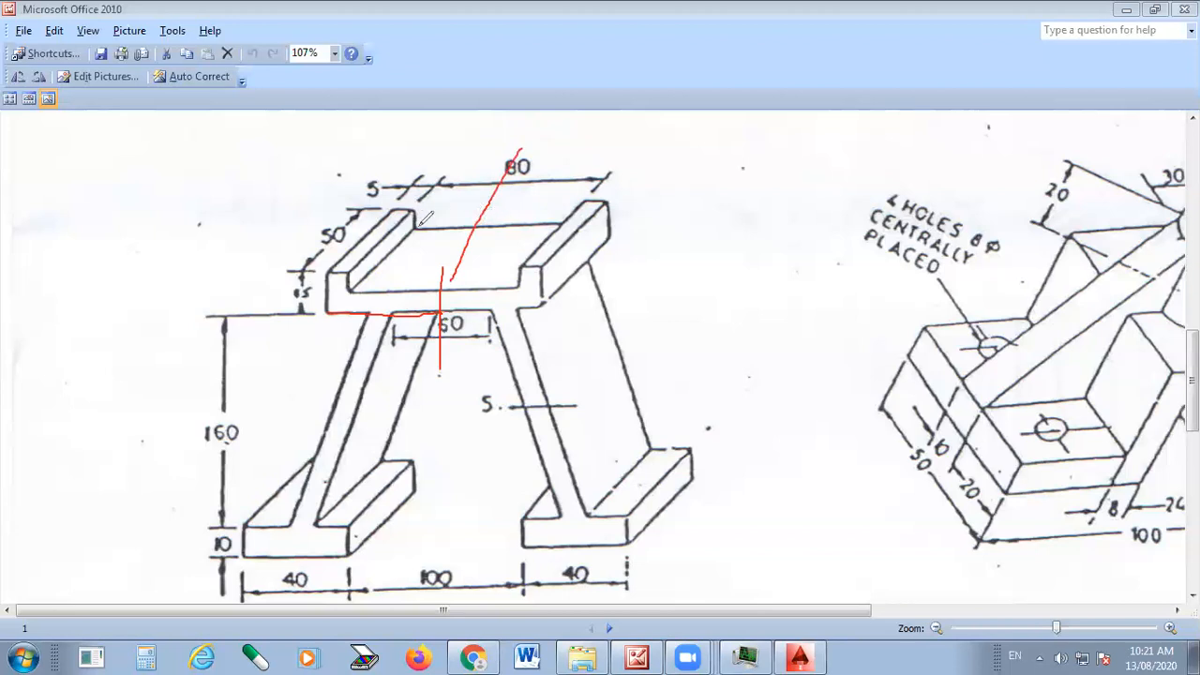
pyautogui.moveTo(434, 225)
pyautogui.mouseDown()
pyautogui.moveTo(446, 238)
pyautogui.moveTo(451, 205)
pyautogui.moveTo(420, 206)
pyautogui.moveTo(407, 243)
pyautogui.moveTo(434, 175)
pyautogui.mouseUp()
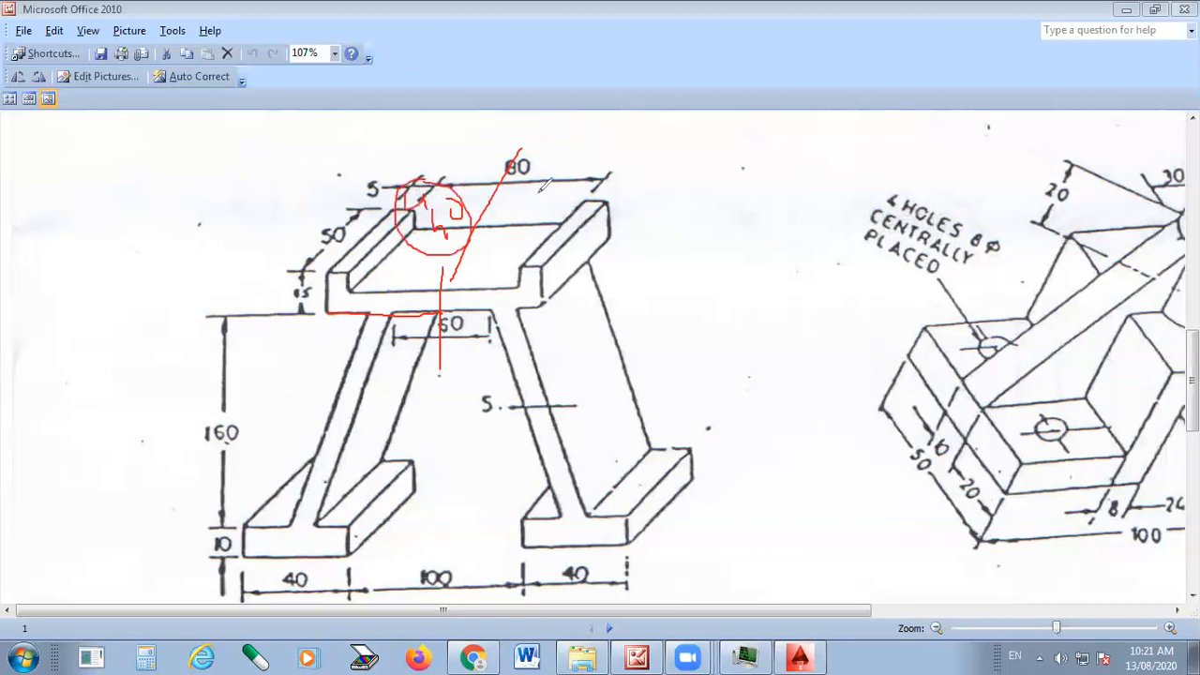
# Note the plate's half width as 45 and the side distance as 15 on the reference picture, and clear all marks
pyautogui.moveTo(534, 195)
pyautogui.mouseDown()
pyautogui.moveTo(552, 218)
pyautogui.moveTo(616, 160)
pyautogui.mouseUp()
pyautogui.moveTo(666, 218); pyautogui.dragTo(666, 264)
pyautogui.moveTo(701, 217)
pyautogui.mouseDown()
pyautogui.moveTo(715, 242)
pyautogui.moveTo(689, 269)
pyautogui.mouseUp()
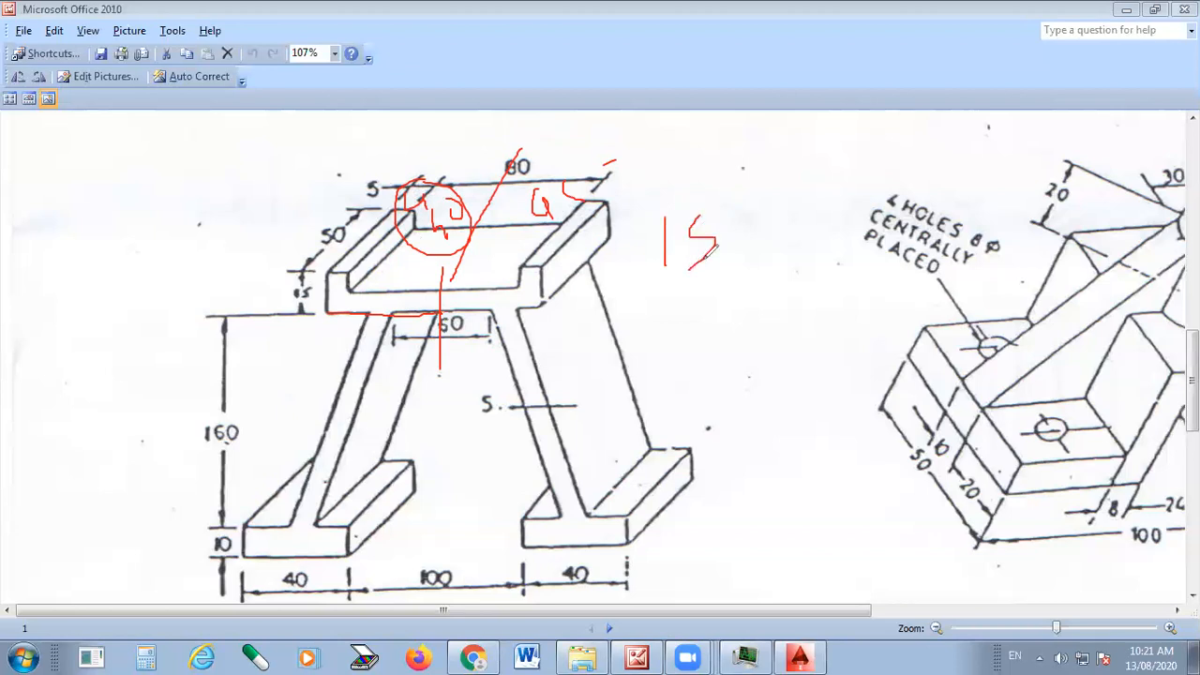
pyautogui.hotkey('ctrl', 'z')
pyautogui.hotkey('ctrl', 'z')
pyautogui.hotkey('ctrl', 'z')
pyautogui.hotkey('ctrl', 'z')
pyautogui.hotkey('ctrl', 'z')
pyautogui.hotkey('ctrl', 'z')
pyautogui.hotkey('ctrl', 'z')
pyautogui.hotkey('ctrl', 'z')
pyautogui.hotkey('ctrl', 'z')
pyautogui.hotkey('ctrl', 'z')
pyautogui.hotkey('ctrl', 'z')
pyautogui.hotkey('ctrl', 'z')
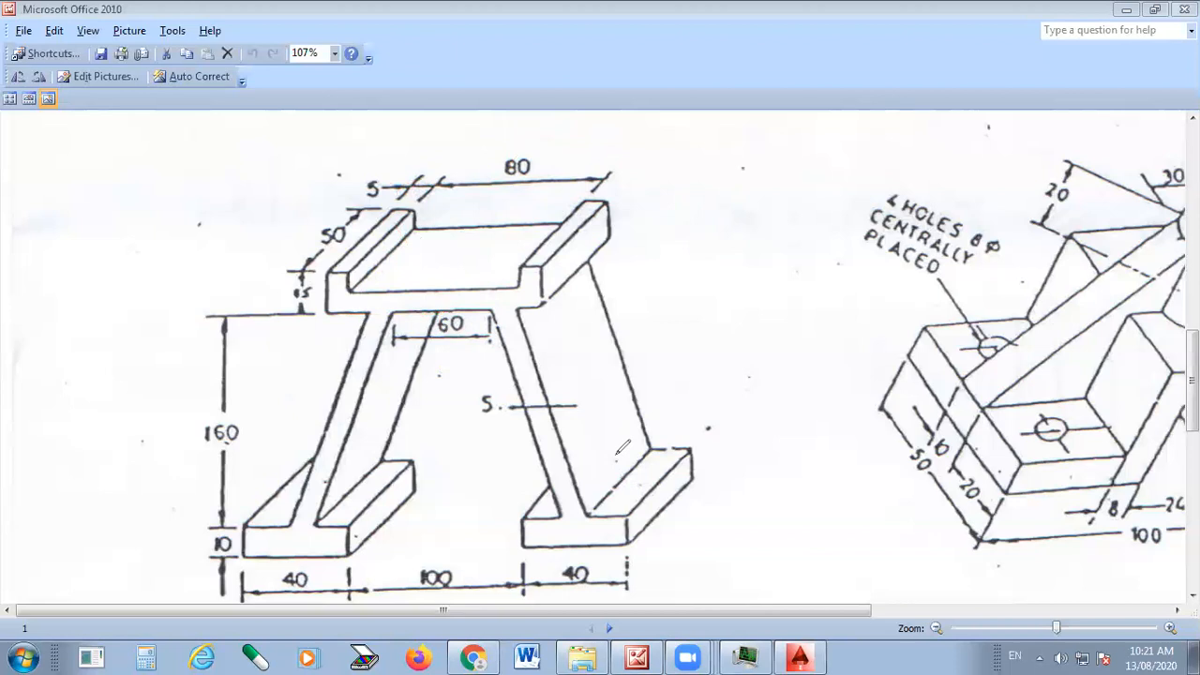
# Switch to AutoCAD and draw the plate's underside as a 15 long horizontal line outward from the top of the leg's inner edge
pyautogui.click(799, 658)
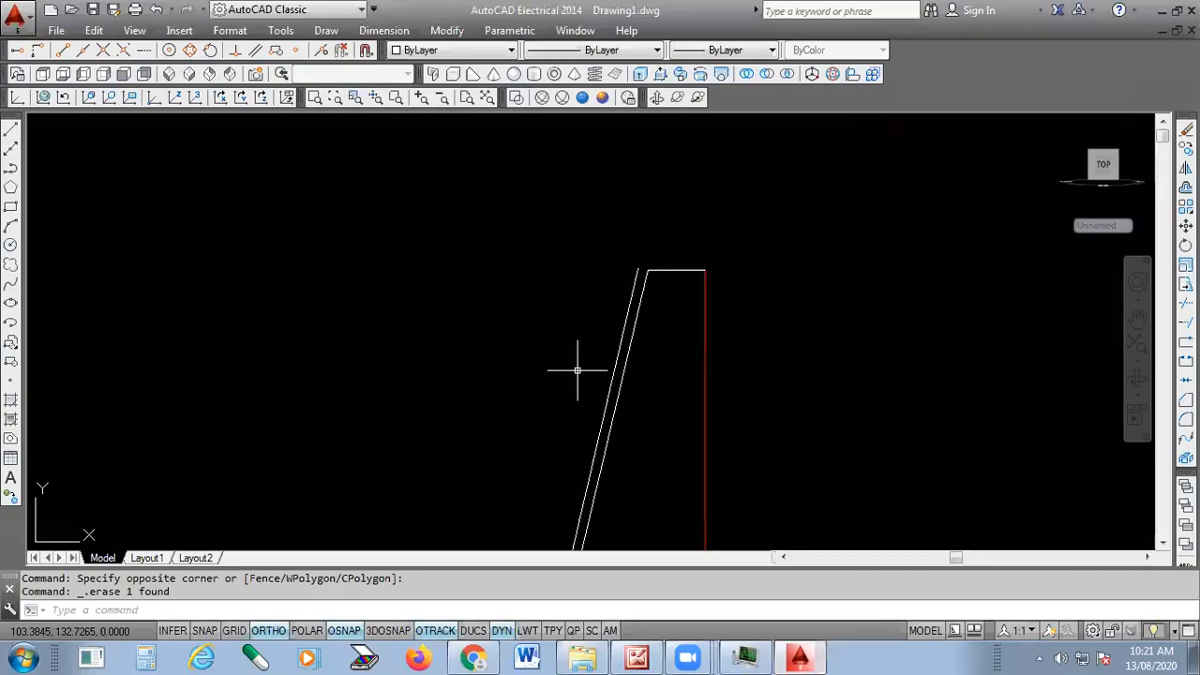
pyautogui.click(11, 129)
pyautogui.scroll(4, 620, 229)
pyautogui.scroll(2, 619, 230)
pyautogui.click(718, 392)
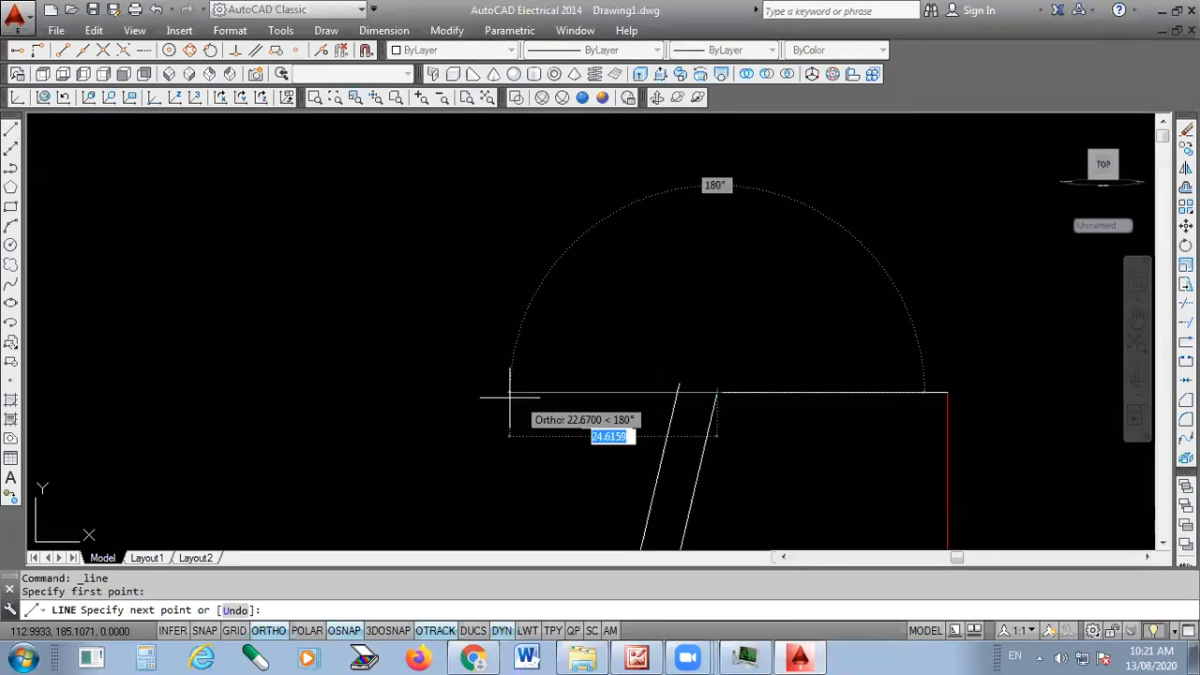
pyautogui.write('15')
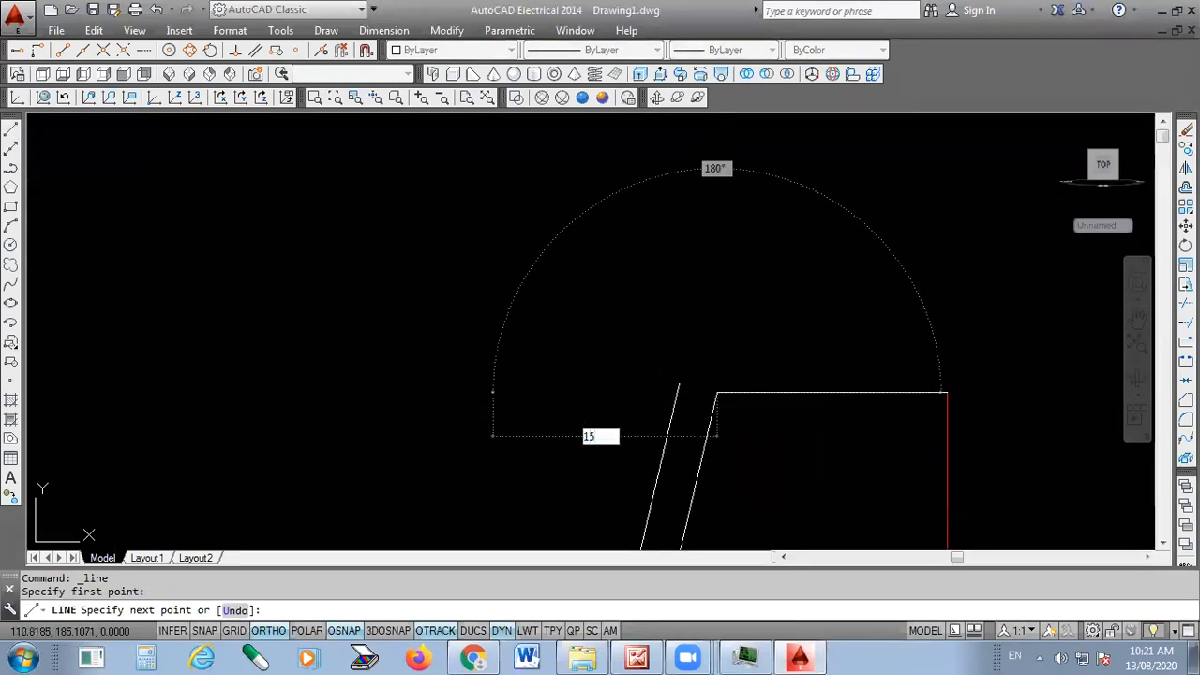
pyautogui.press('Return')
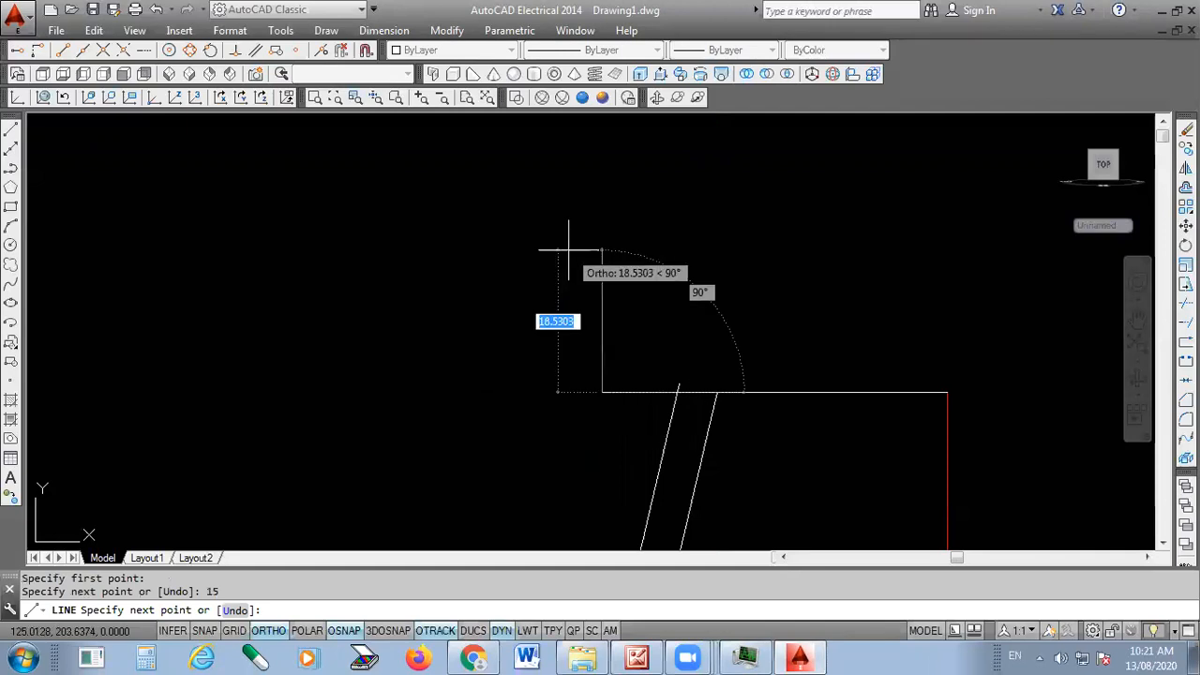
# Check the plate's end height in the reference picture, and continue the outline 15 straight up and 5 inward
pyautogui.click(637, 659)
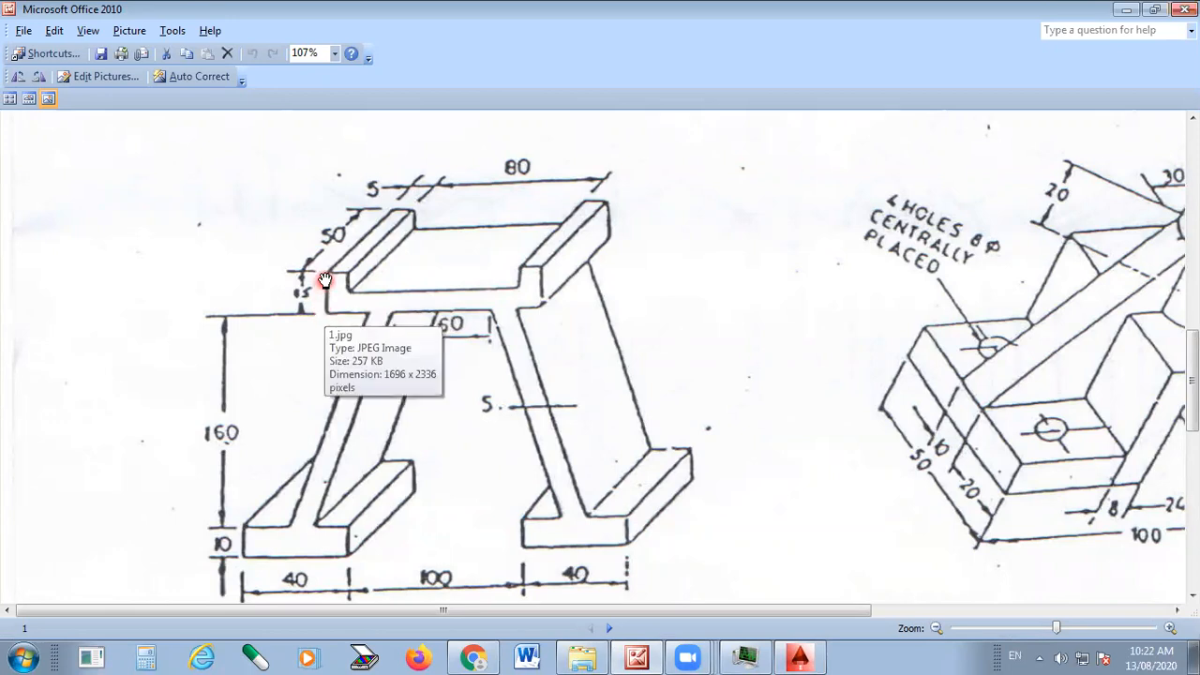
pyautogui.click(799, 657)
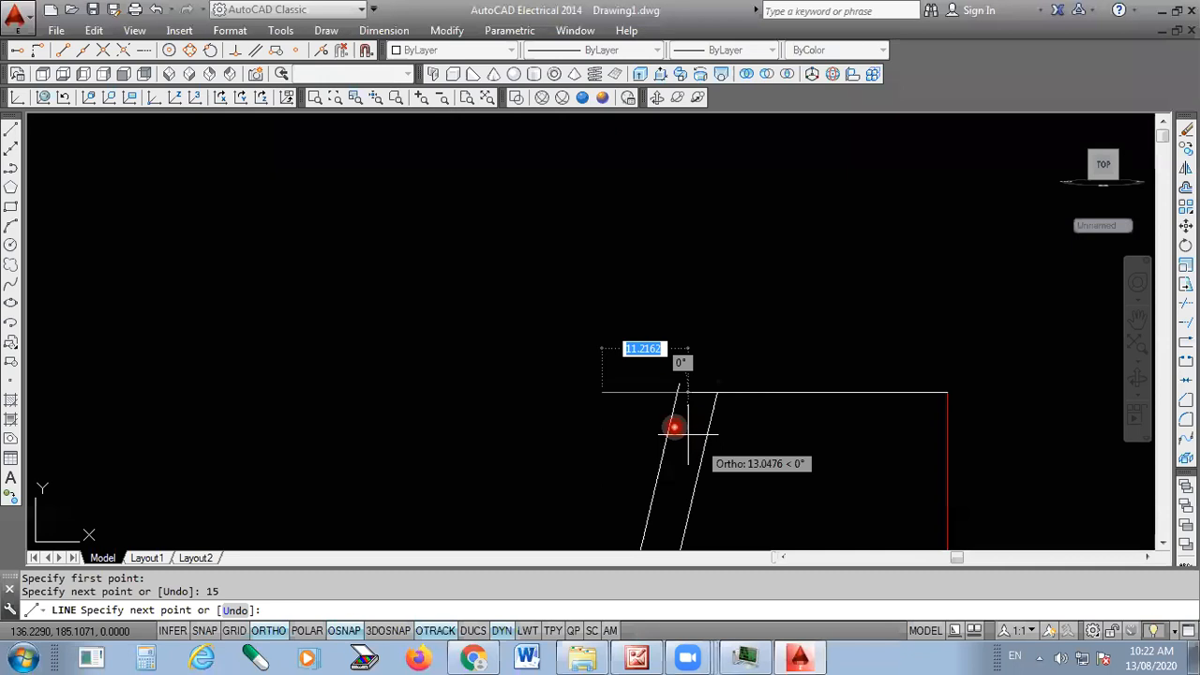
pyautogui.write('1')
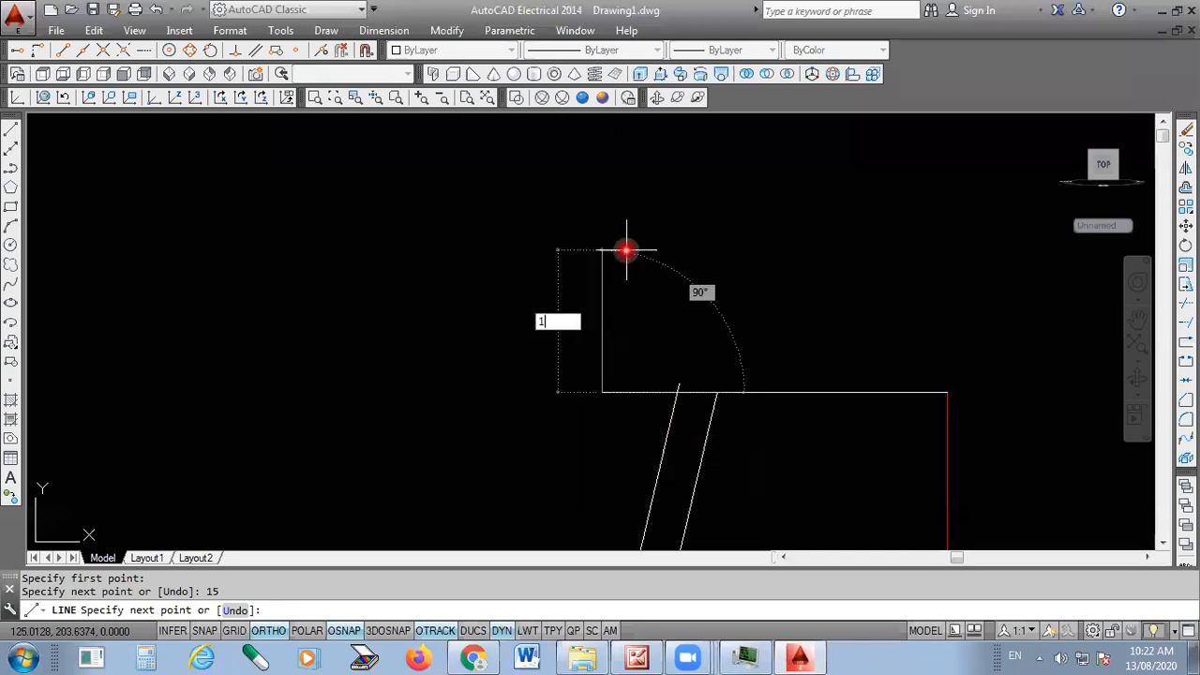
pyautogui.write('5')
pyautogui.press('Return')
pyautogui.write('5')
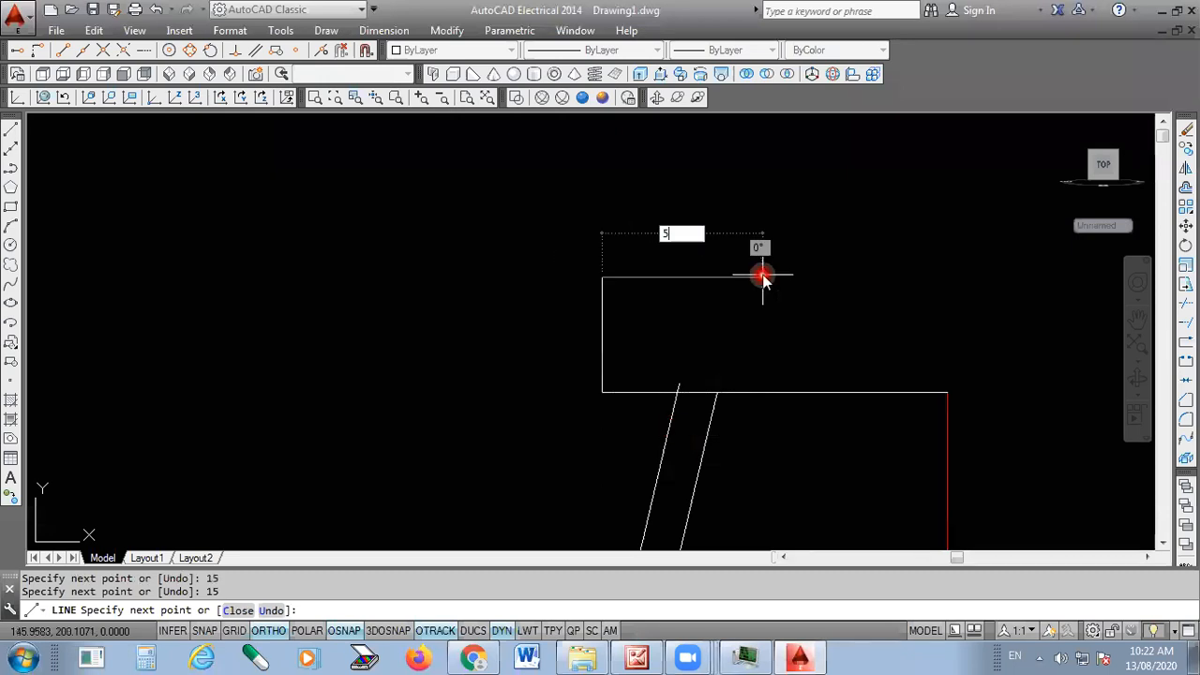
pyautogui.press('Return')
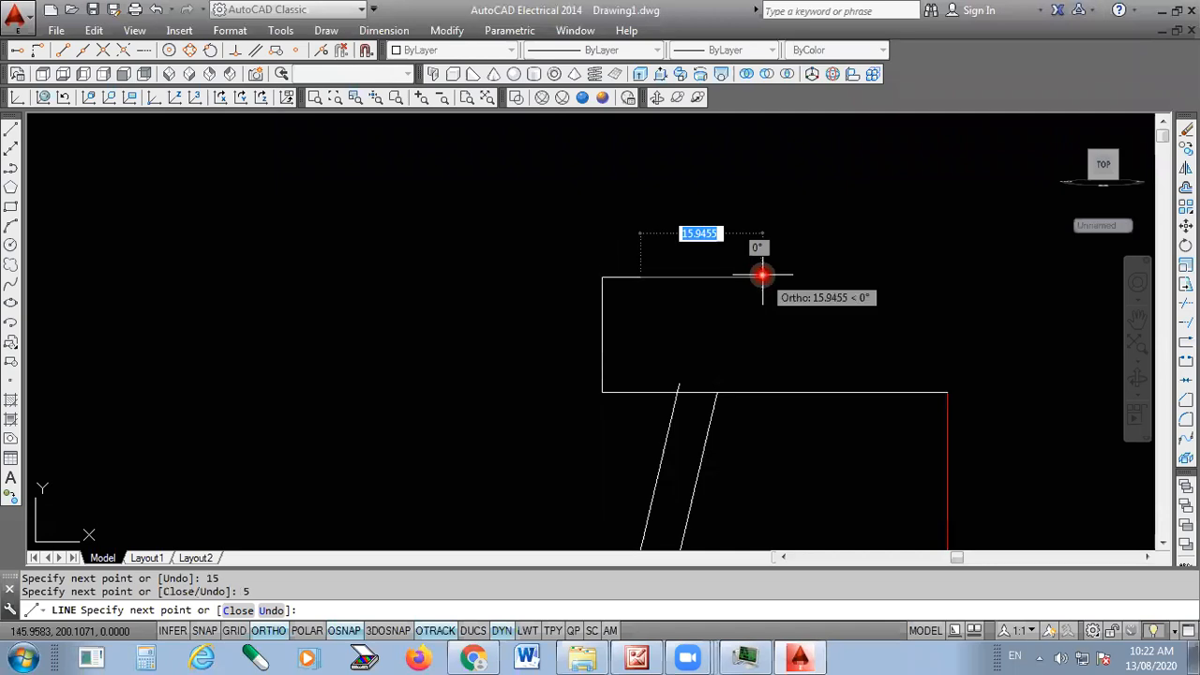
# Check the rim in the reference picture, and continue the outline 10 straight down and horizontally past the red centre line
pyautogui.click(758, 657)
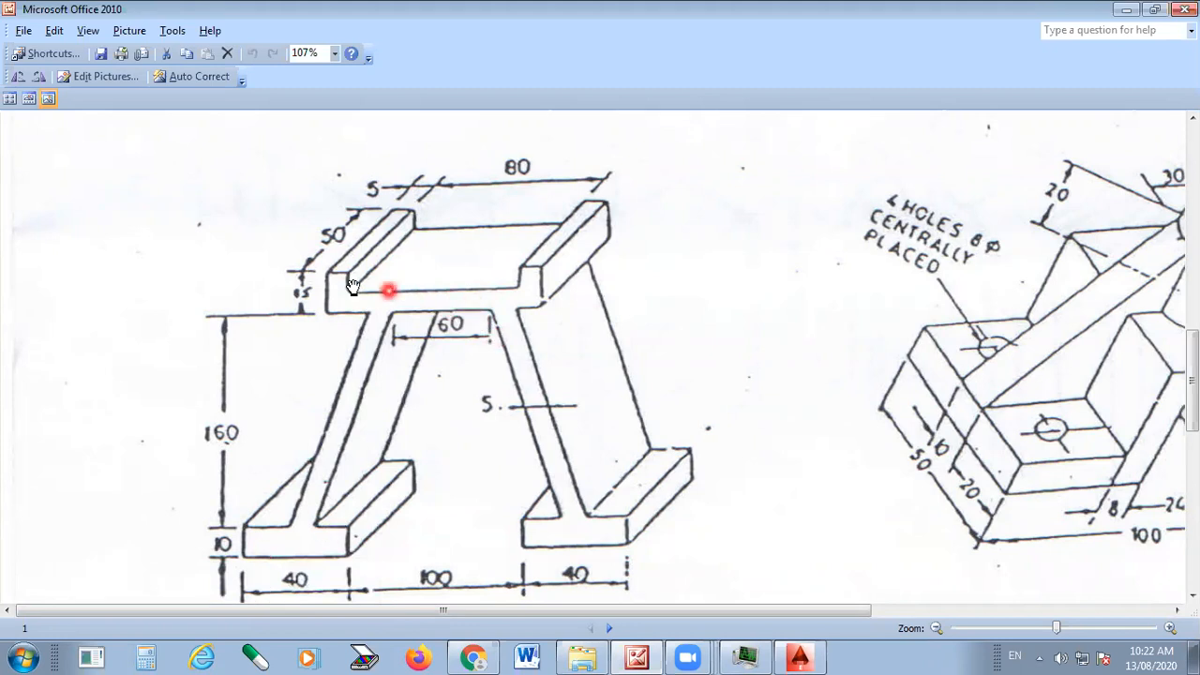
pyautogui.click(806, 656)
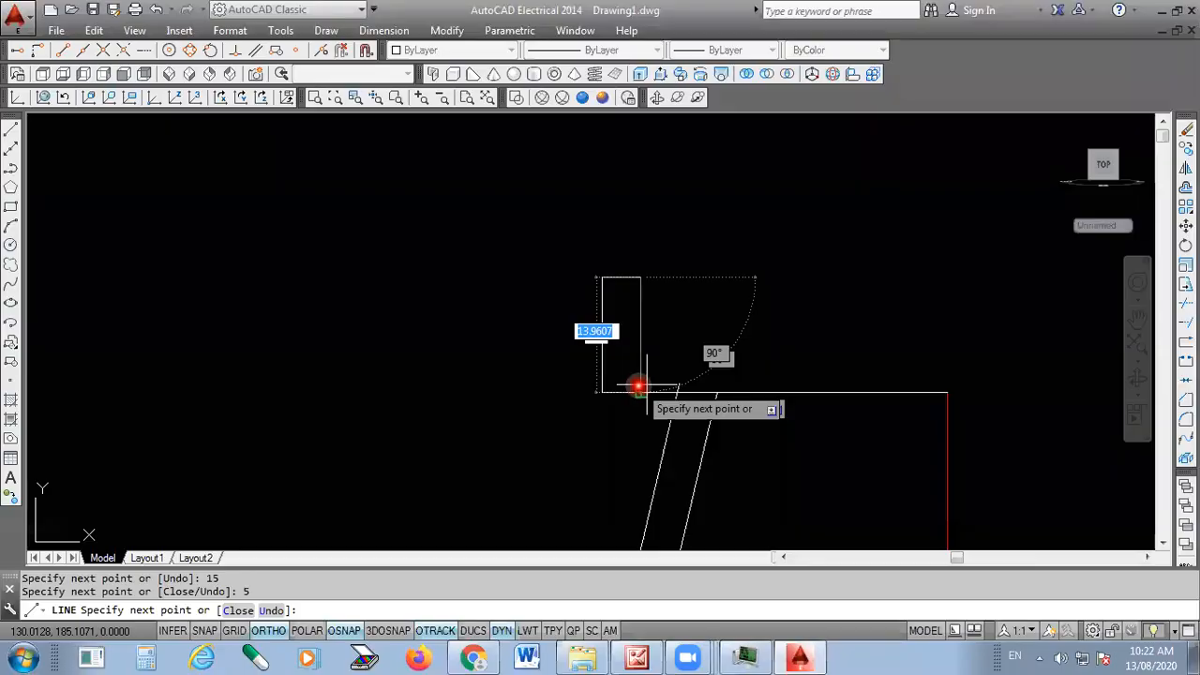
pyautogui.write('10')
pyautogui.press('Return')
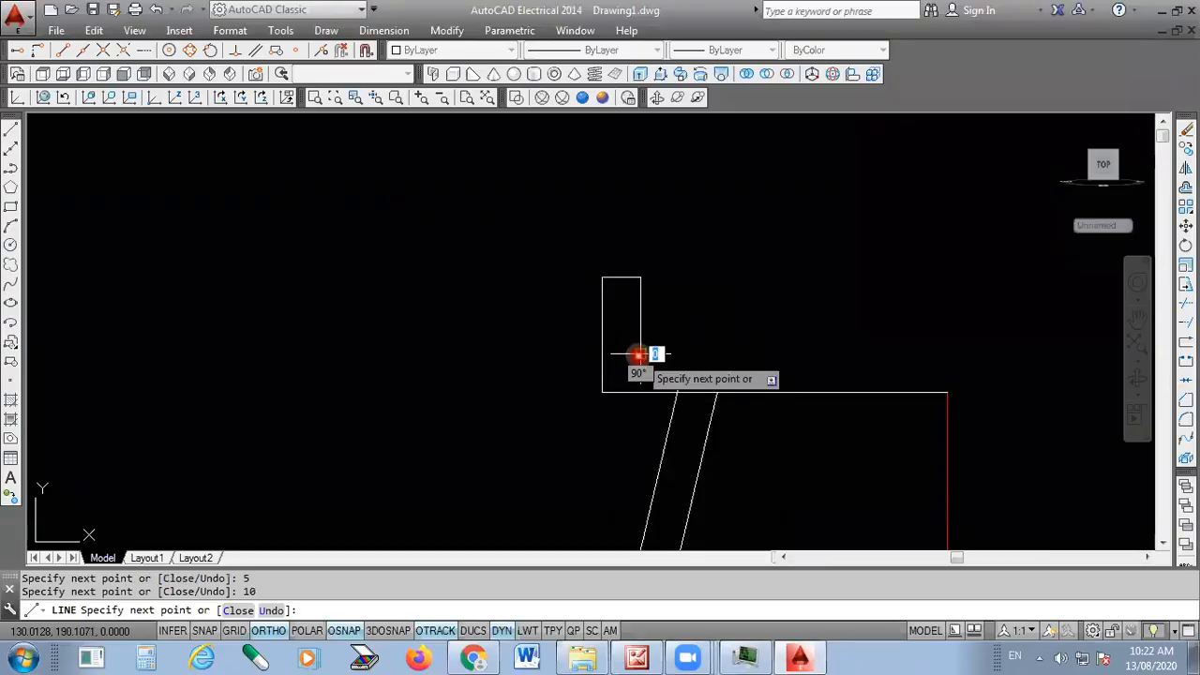
pyautogui.scroll(-4, 637, 355)
pyautogui.scroll(2, 750, 356)
pyautogui.scroll(-2, 787, 352)
pyautogui.click(875, 352)
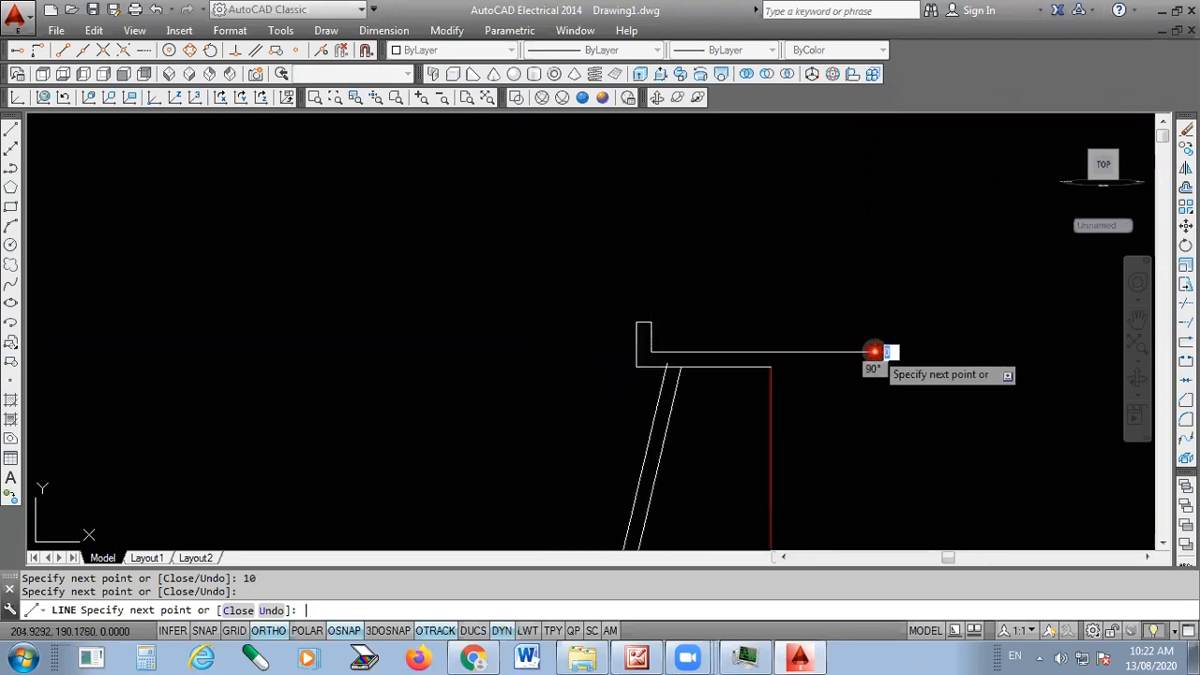
pyautogui.press('Return')
# Extend the red centre line up to the plate's upper surface line
pyautogui.scroll(2, 921, 377)
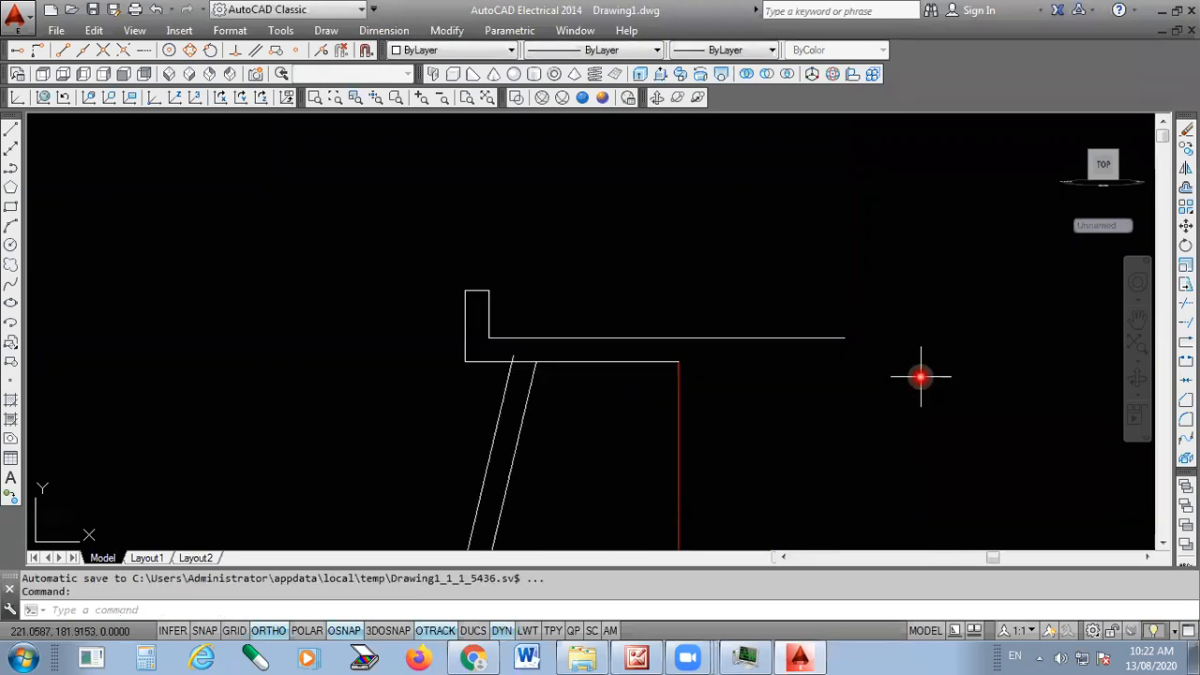
pyautogui.scroll(1, 920, 377)
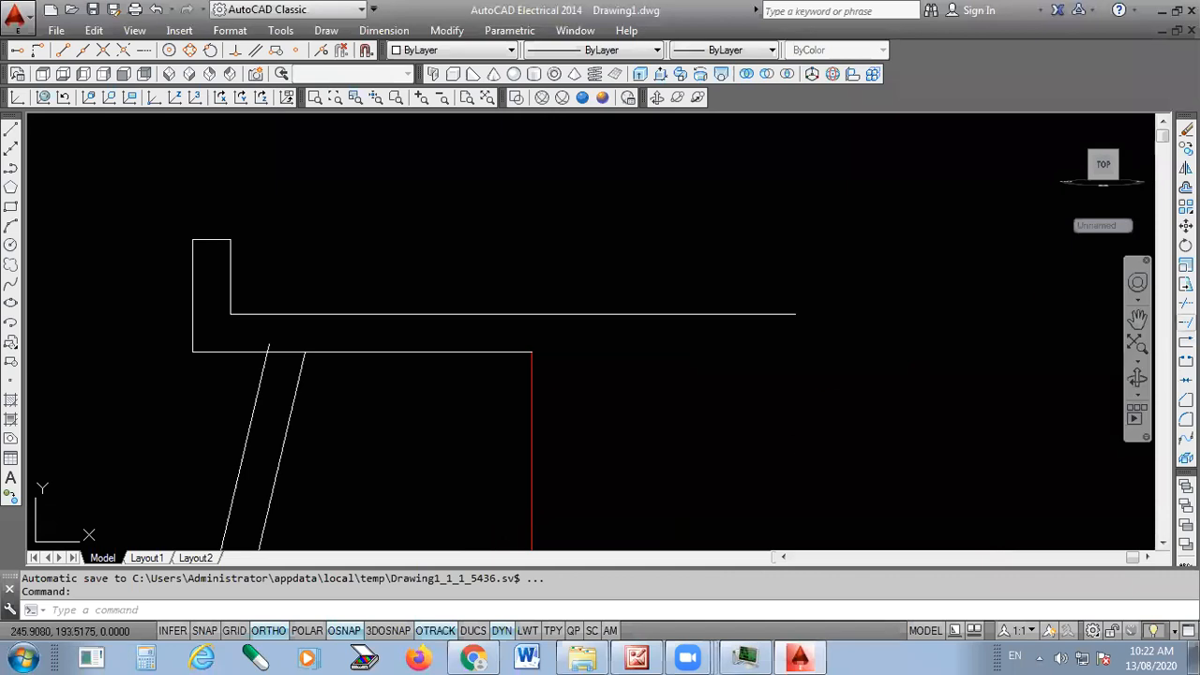
pyautogui.click(1187, 322)
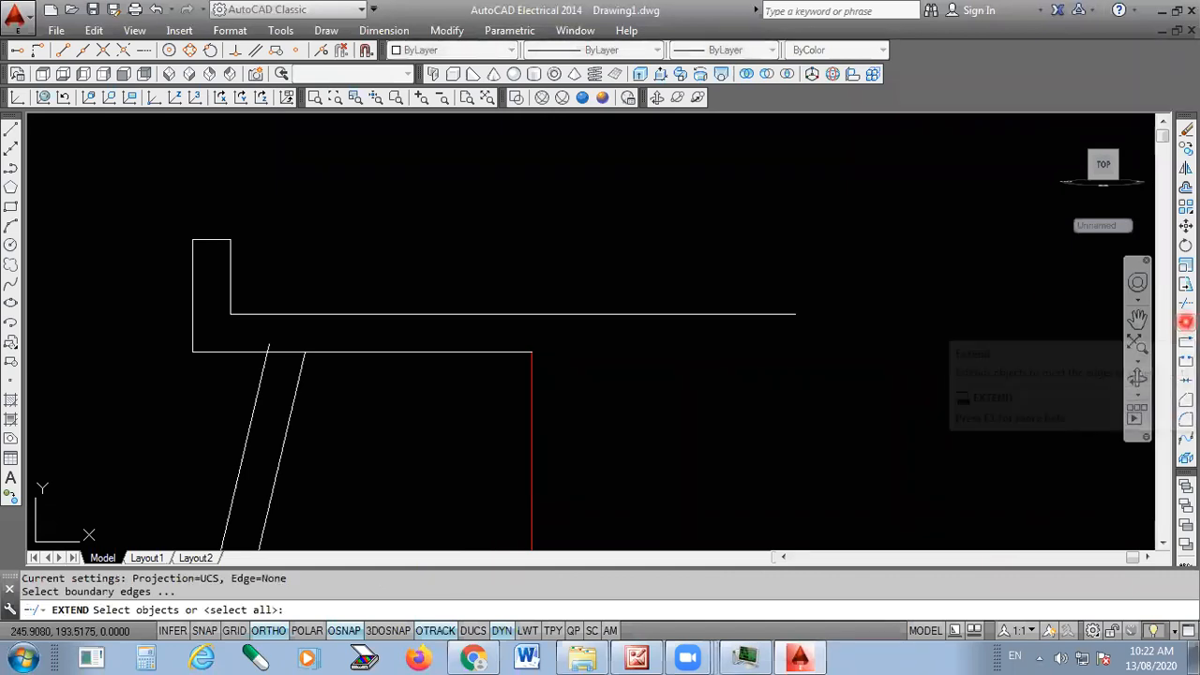
pyautogui.press('Return')
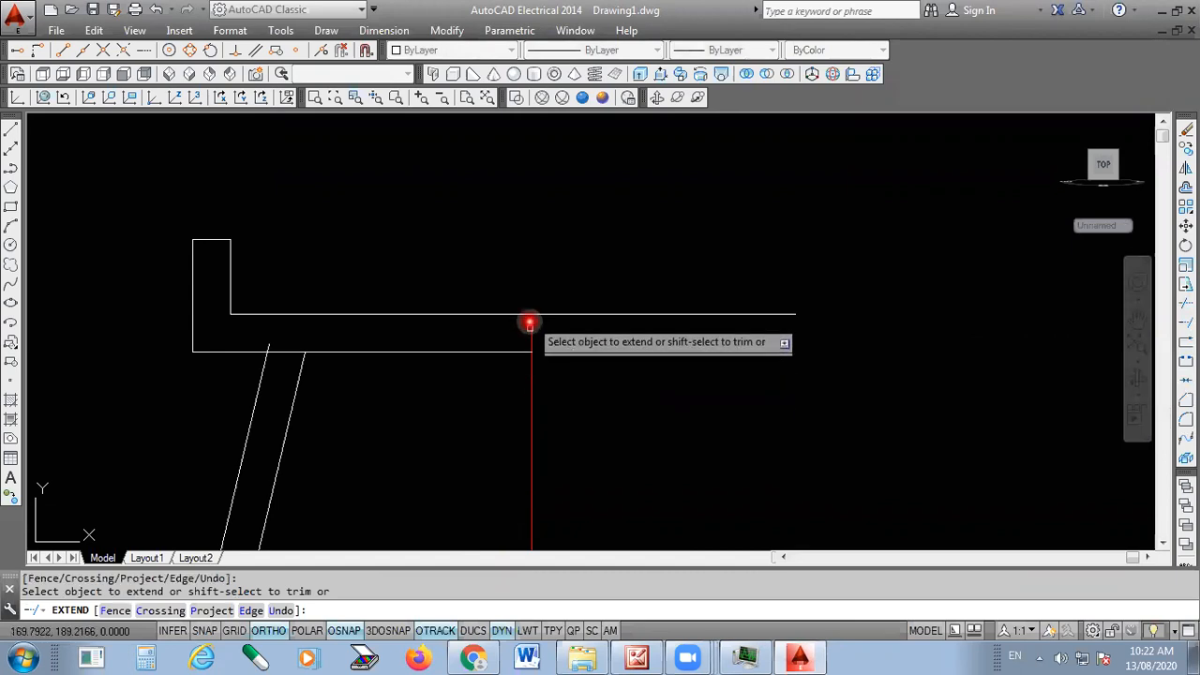
pyautogui.scroll(-3, 588, 233)
pyautogui.click(574, 252)
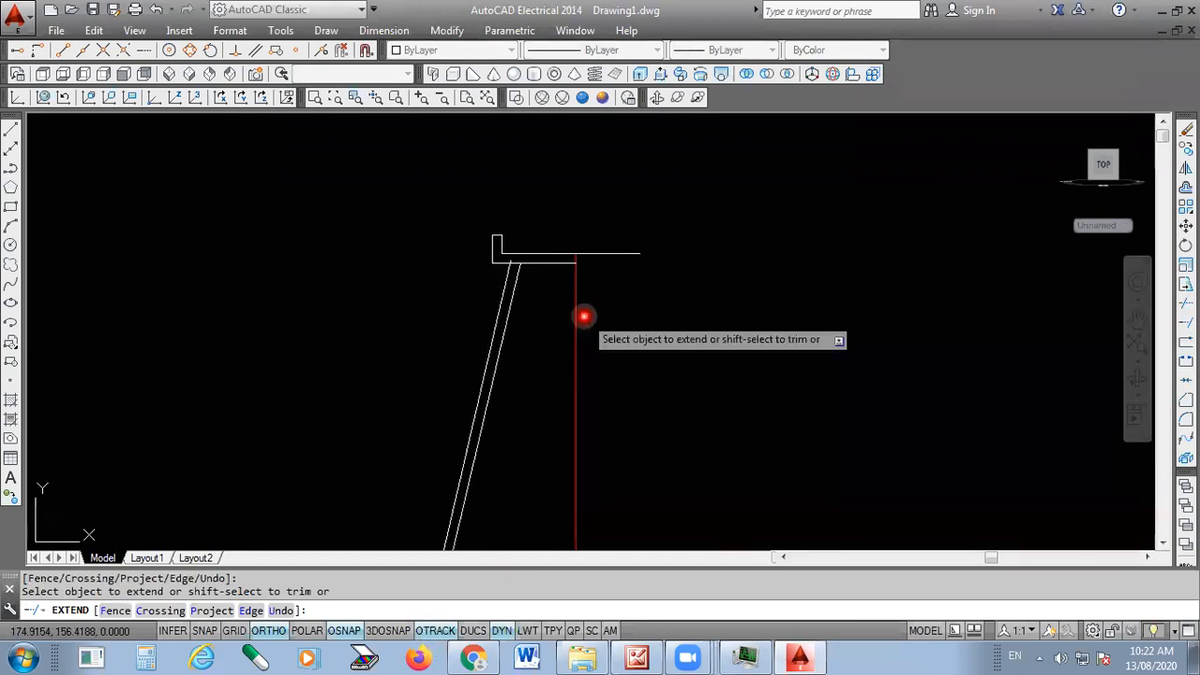
# Extend the leg's outer slanted line down to the top edge of the foot
pyautogui.scroll(6, 389, 440)
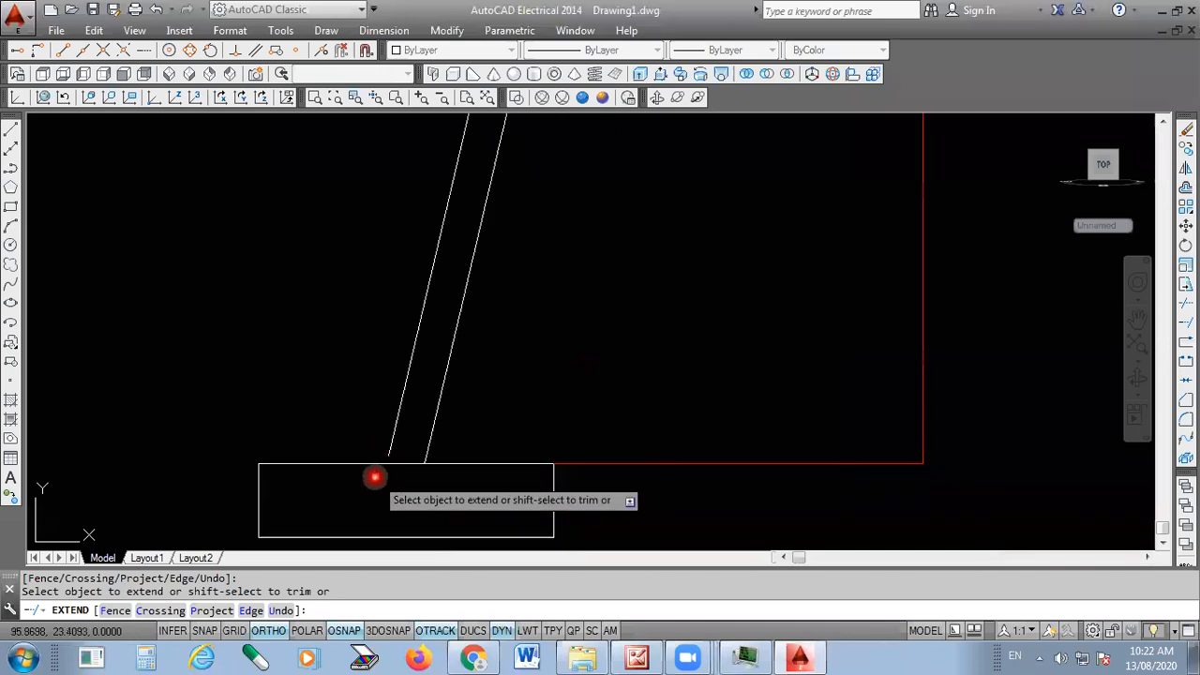
pyautogui.scroll(3, 378, 463)
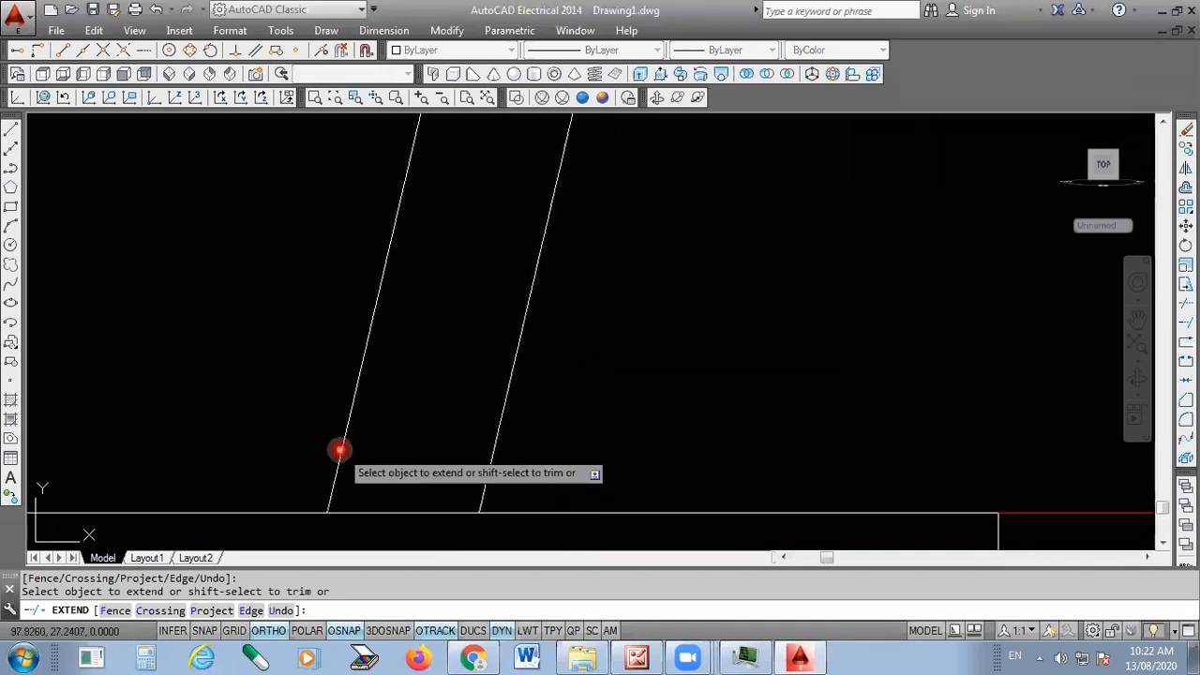
pyautogui.scroll(-4, 477, 370)
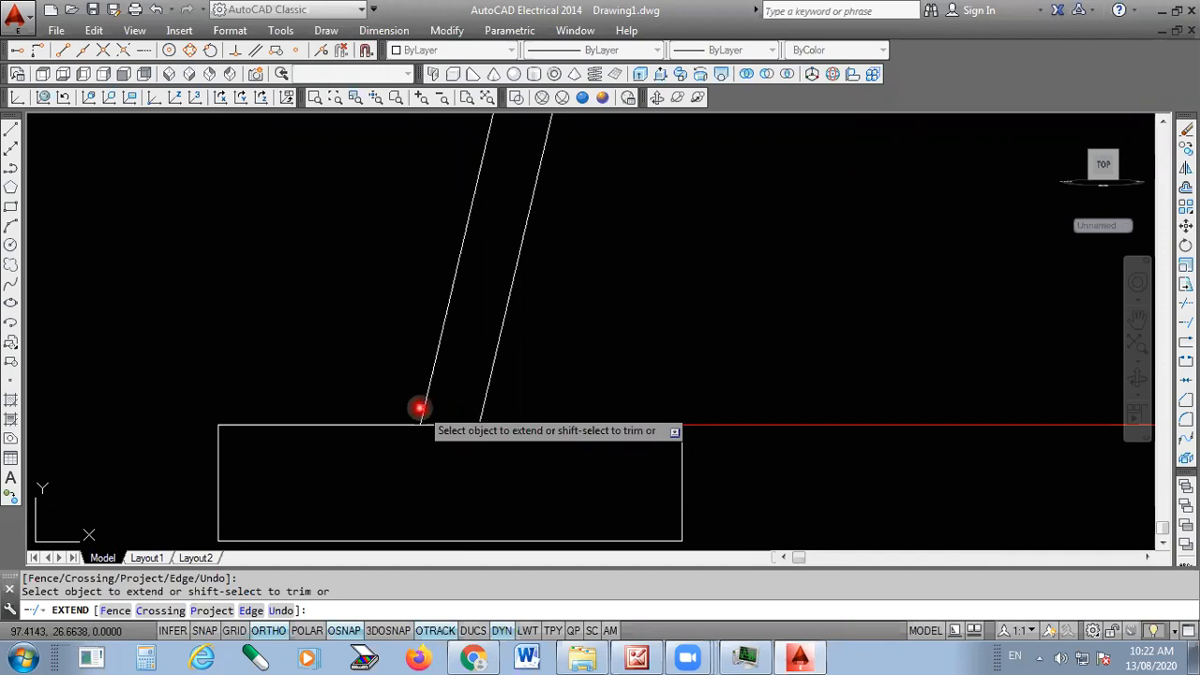
pyautogui.scroll(-6, 411, 427)
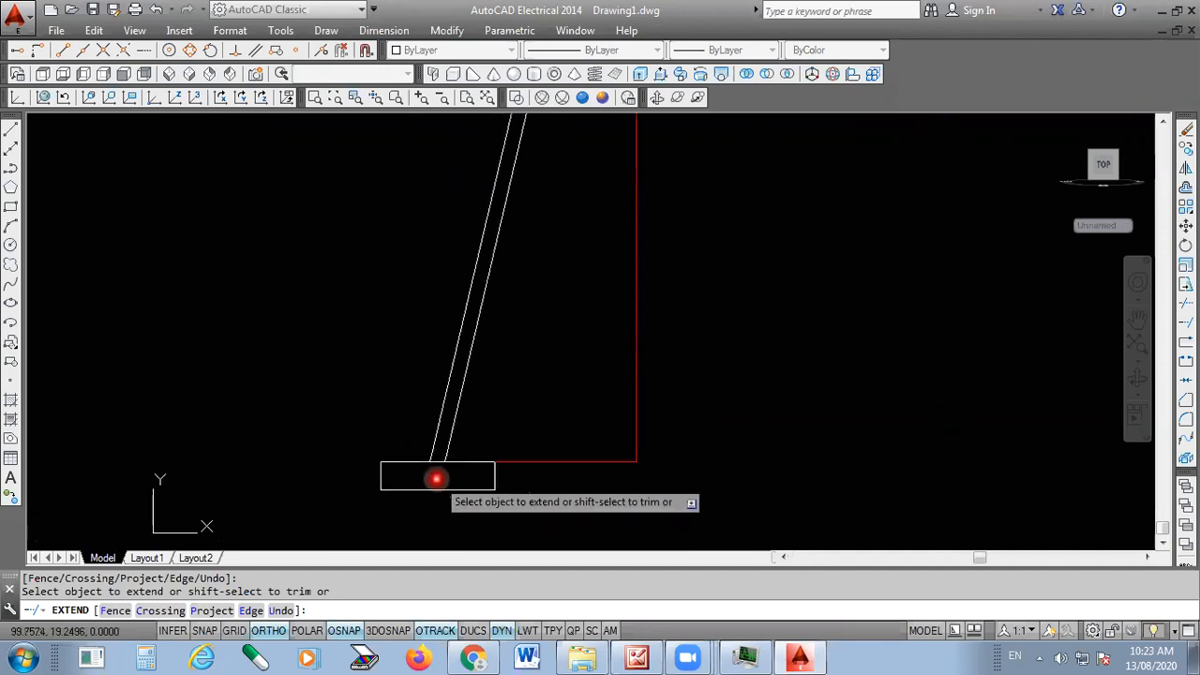
pyautogui.scroll(-2, 436, 479)
# Trim the part of the plate's upper surface line that runs past the red centre line
pyautogui.scroll(6, 520, 153)
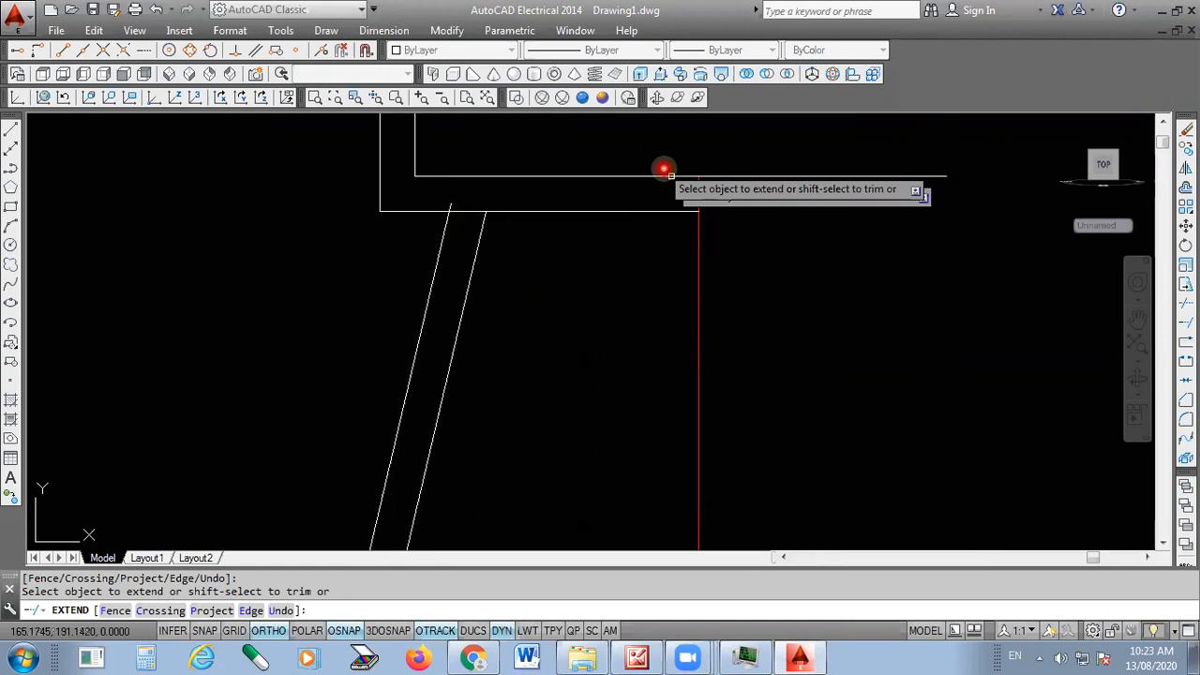
pyautogui.scroll(-2, 609, 217)
pyautogui.scroll(2, 506, 221)
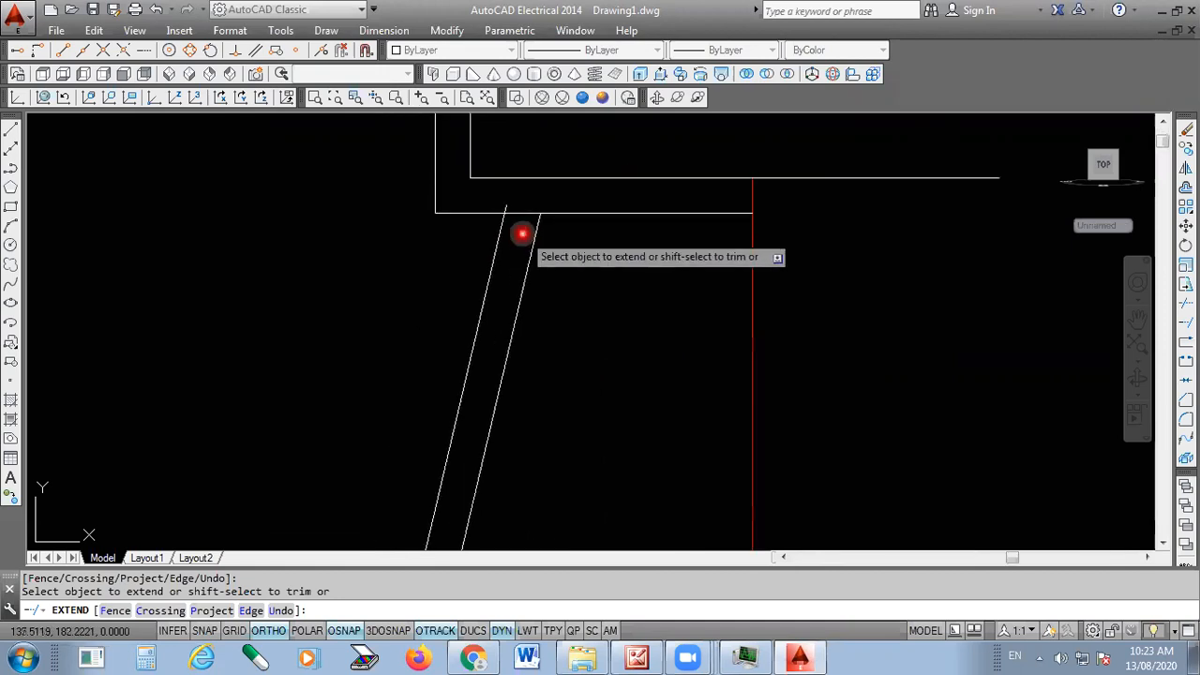
pyautogui.scroll(2, 521, 233)
pyautogui.scroll(-2, 446, 222)
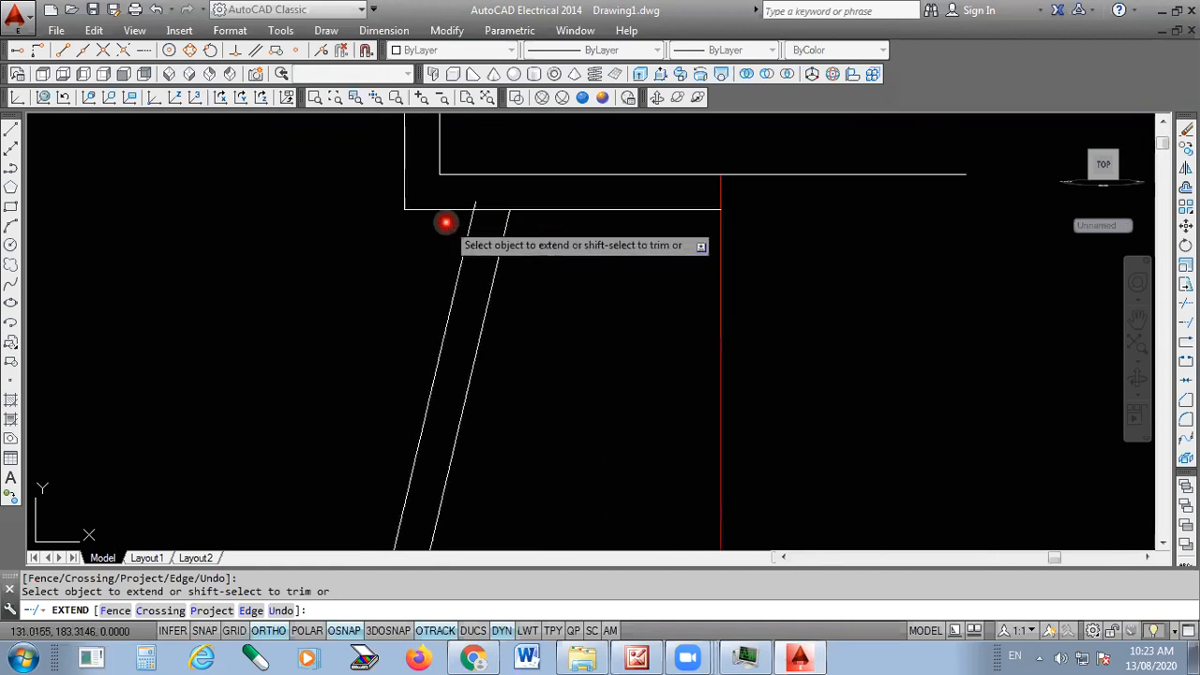
pyautogui.scroll(-2, 465, 242)
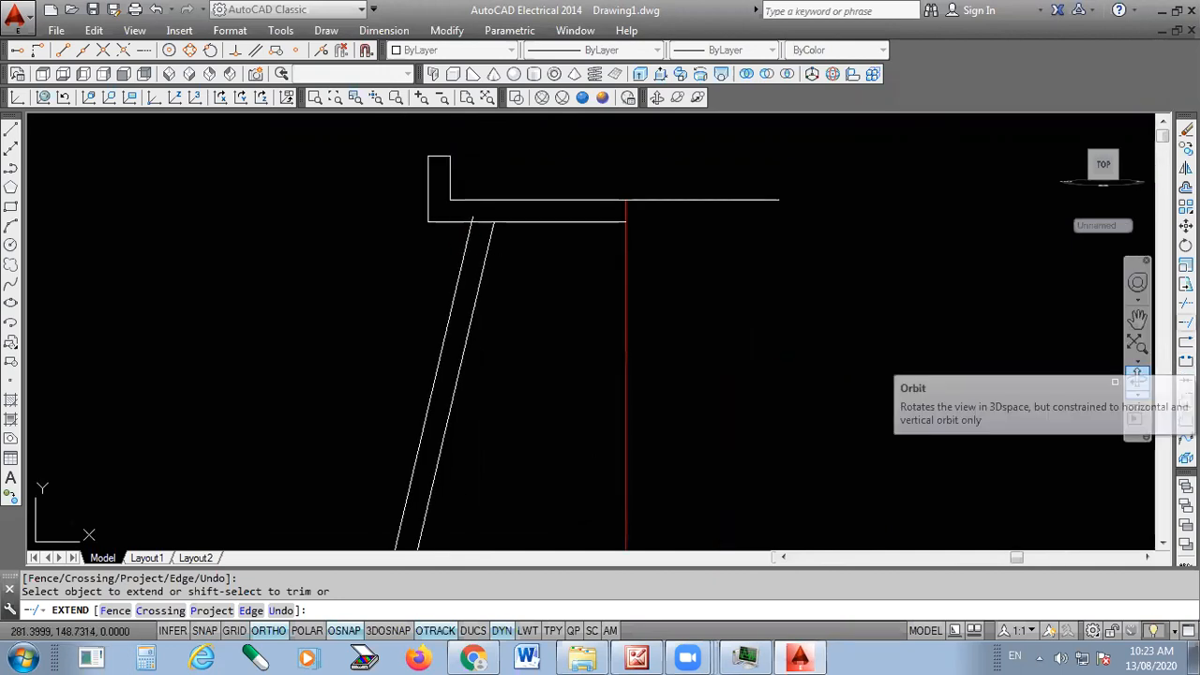
pyautogui.click(1186, 303)
pyautogui.scroll(2, 639, 201)
pyautogui.press('Return')
pyautogui.click(681, 179)
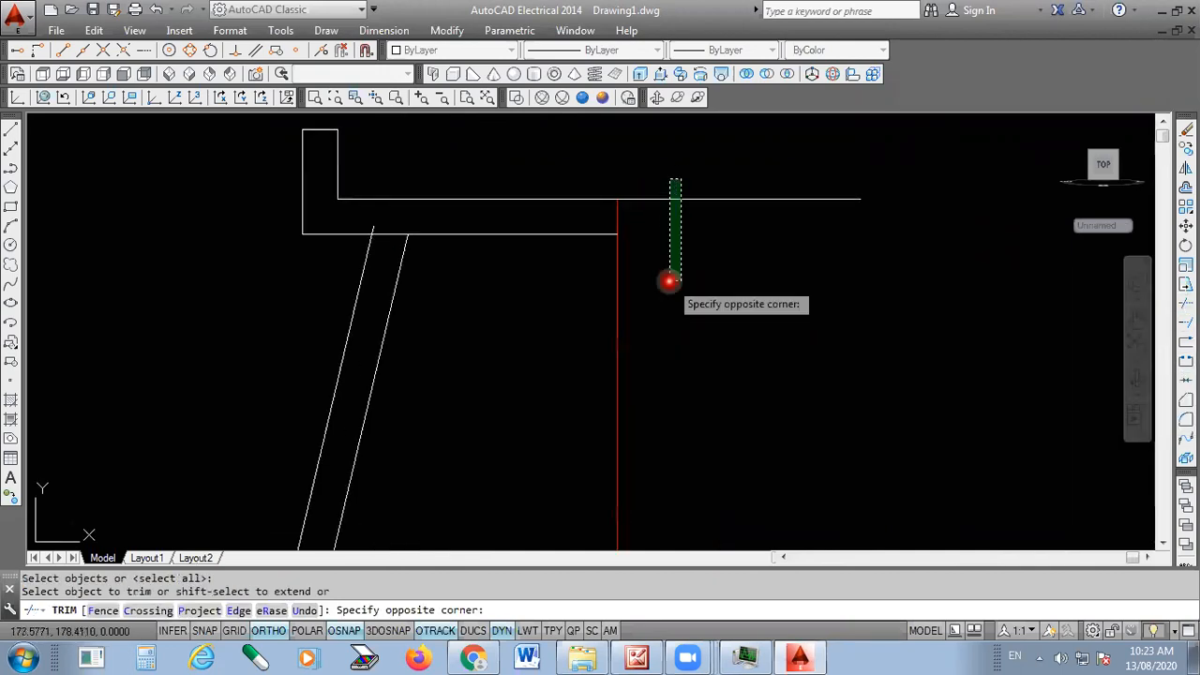
pyautogui.click(669, 280)
# Trim the leg line protruding into the plate, and the plate's underside and foot's top edge between the two leg lines
pyautogui.scroll(2, 362, 238)
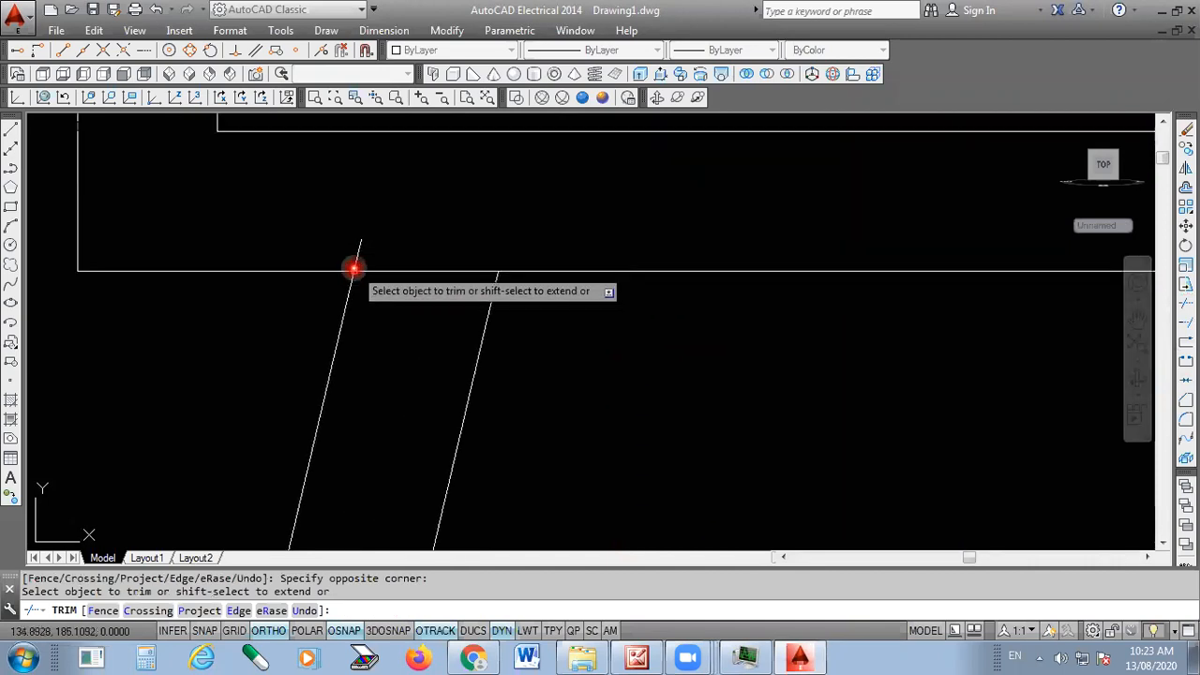
pyautogui.click(355, 252)
pyautogui.click(405, 271)
pyautogui.scroll(-6, 508, 197)
pyautogui.scroll(-2, 480, 356)
pyautogui.scroll(8, 444, 507)
pyautogui.scroll(-10, 453, 457)
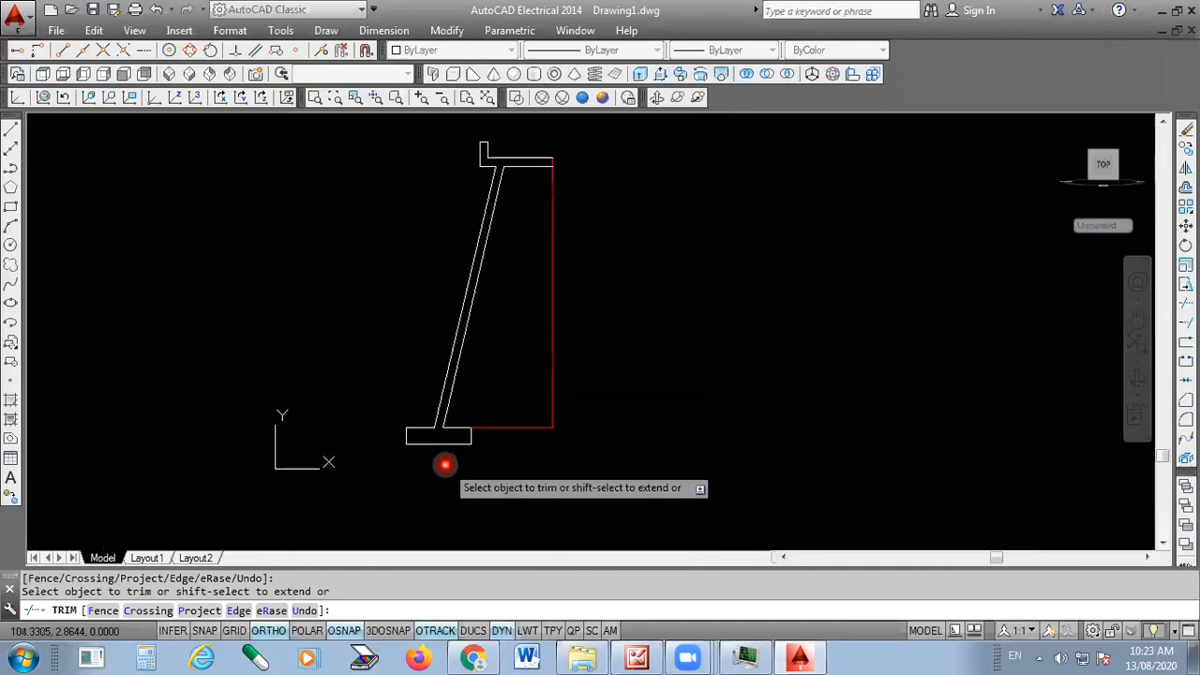
pyautogui.scroll(3, 535, 206)
pyautogui.press('Escape')
pyautogui.scroll(2, 549, 147)
pyautogui.scroll(-2, 558, 188)
pyautogui.scroll(4, 563, 154)
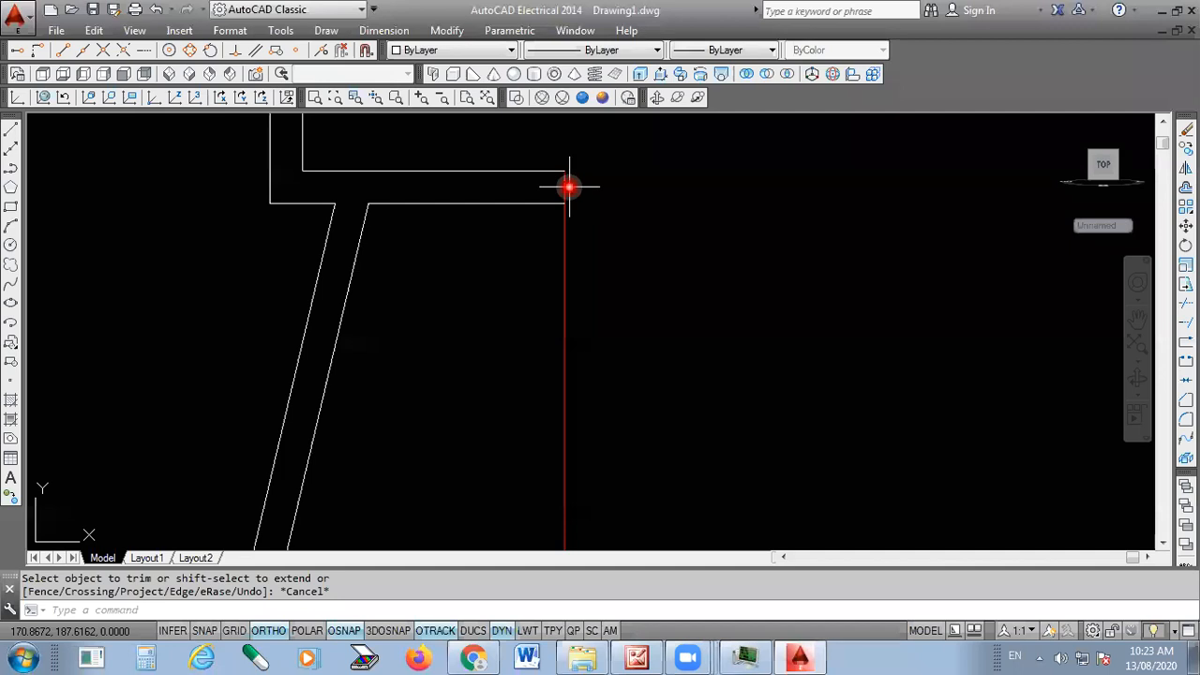
pyautogui.scroll(-6, 569, 186)
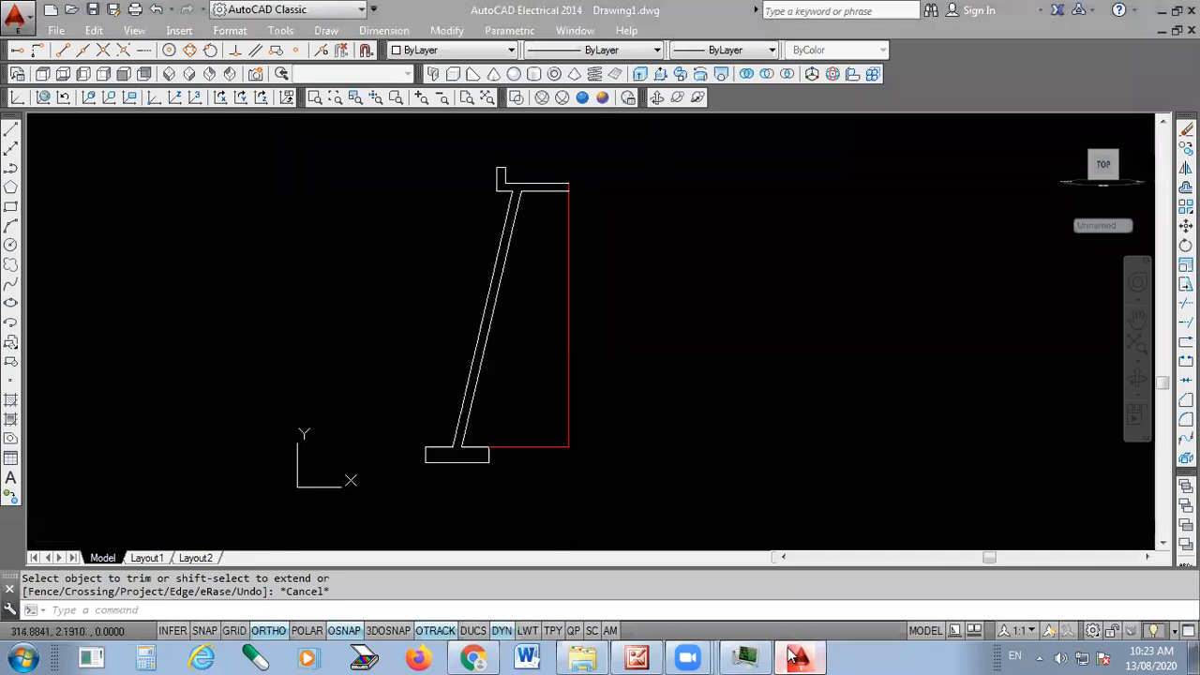
# Mark the stand's centre line and an arrow toward the other half on the reference picture, clear the marks, and return to AutoCAD
pyautogui.click(795, 657)
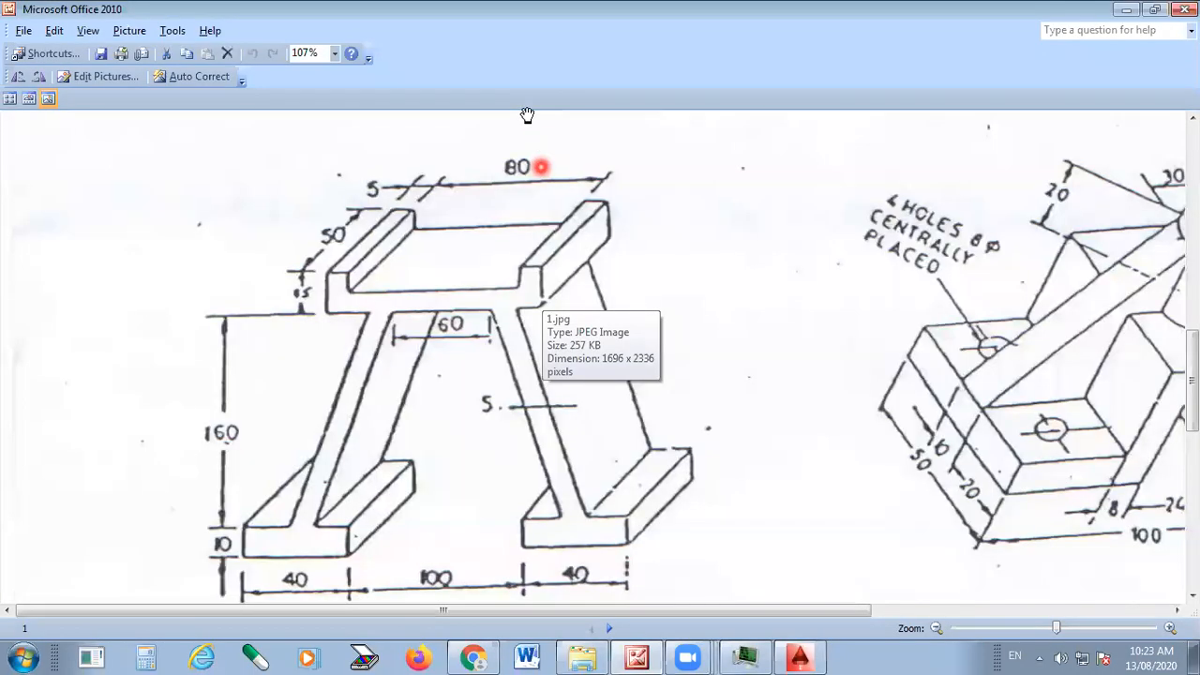
pyautogui.moveTo(461, 175)
pyautogui.mouseDown()
pyautogui.moveTo(428, 450)
pyautogui.moveTo(439, 589)
pyautogui.mouseUp()
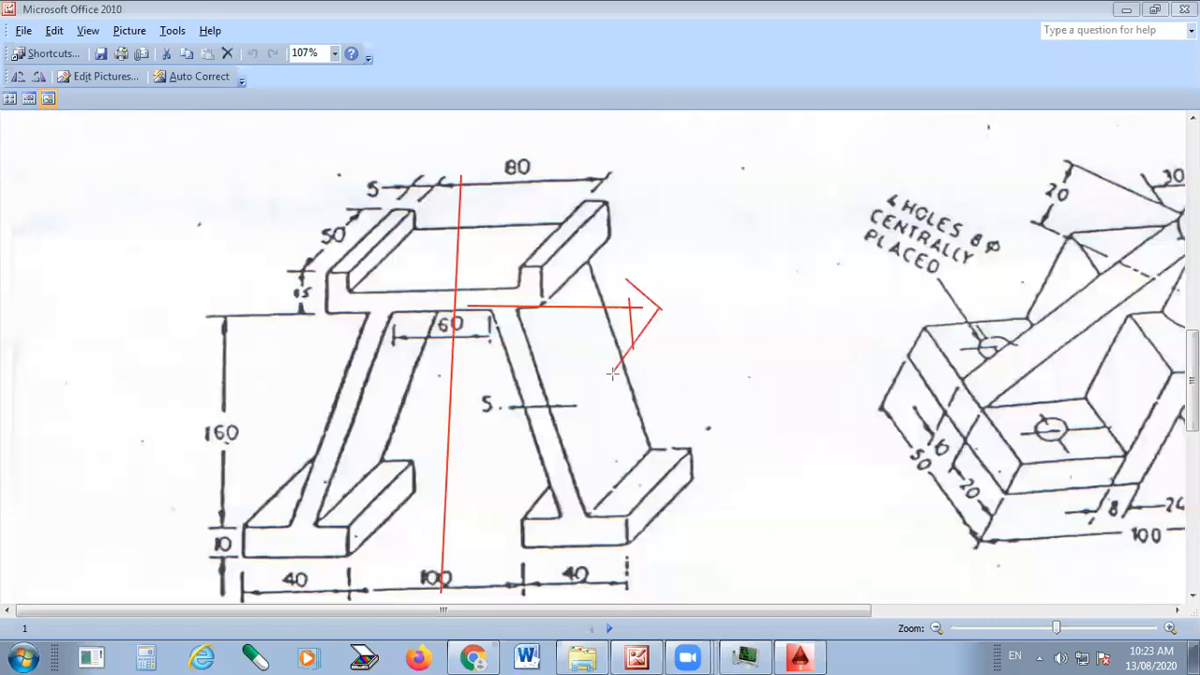
pyautogui.press('e')
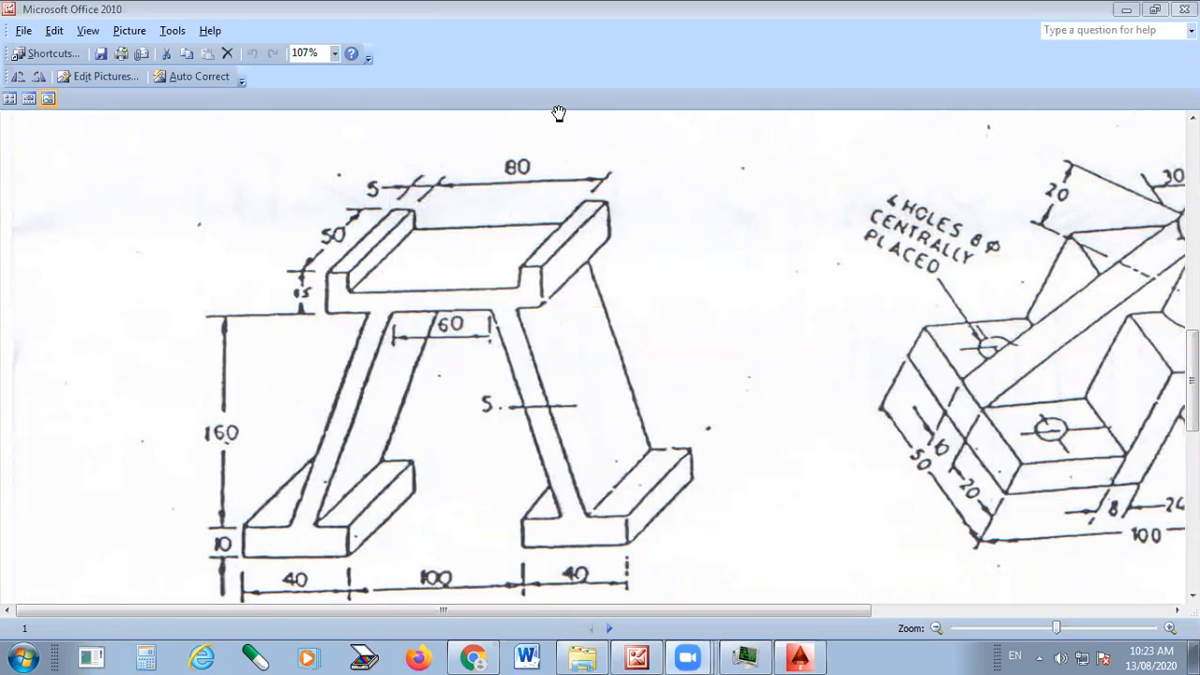
pyautogui.click(800, 658)
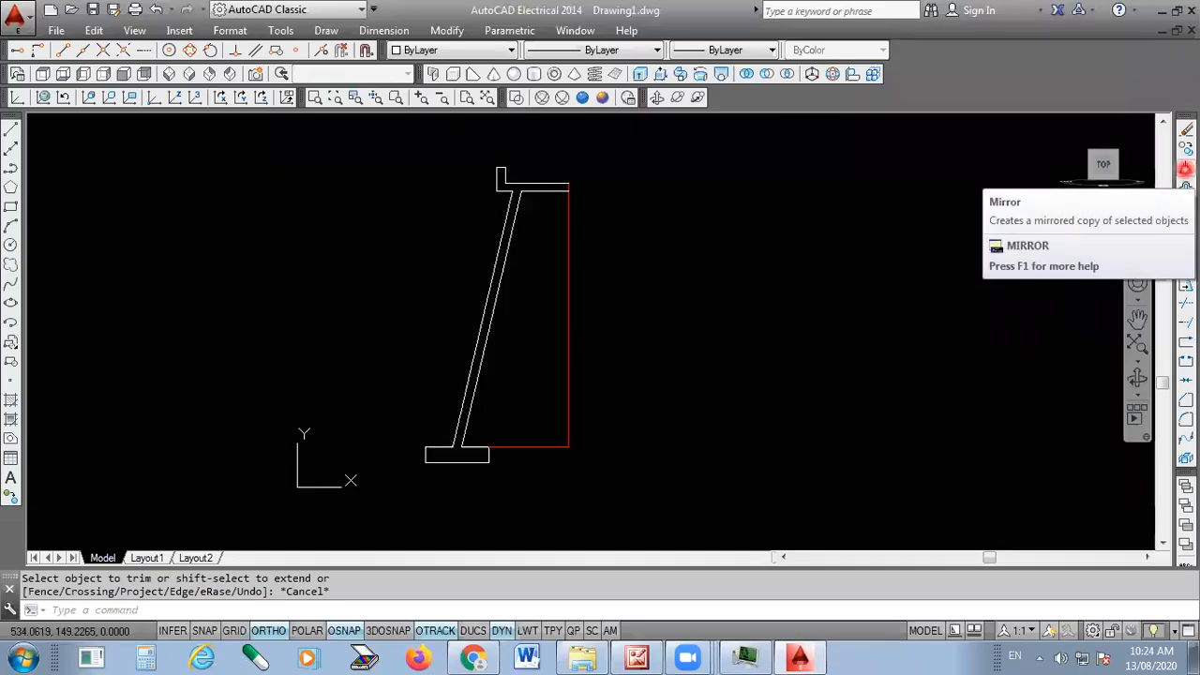
# Mirror the complete left half profile with its red construction lines about the vertical centre line, keeping the source objects
pyautogui.click(1185, 169)
pyautogui.click(596, 160)
pyautogui.click(389, 481)
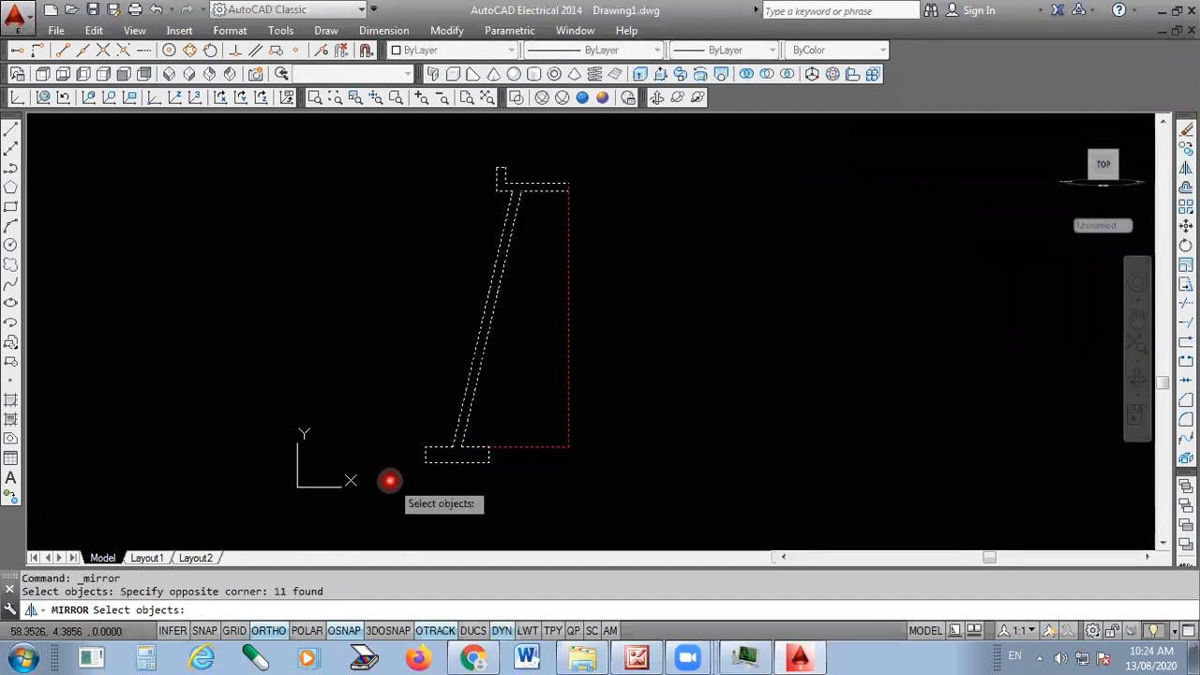
pyautogui.press('Return')
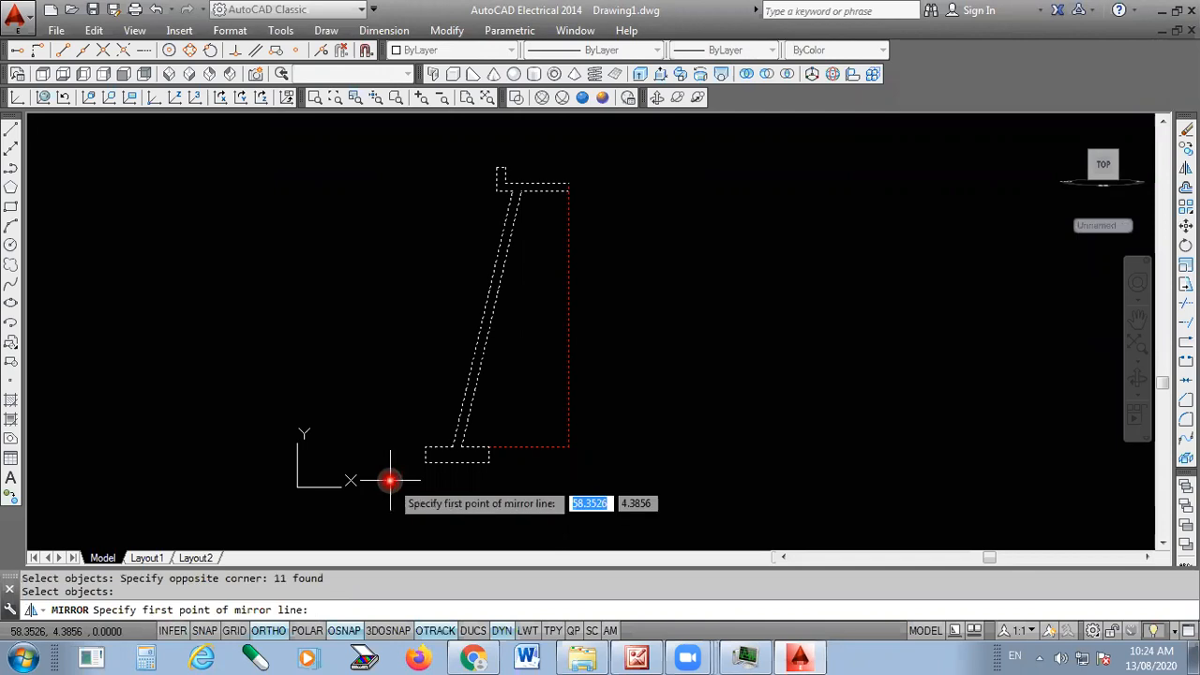
pyautogui.click(75, 611)
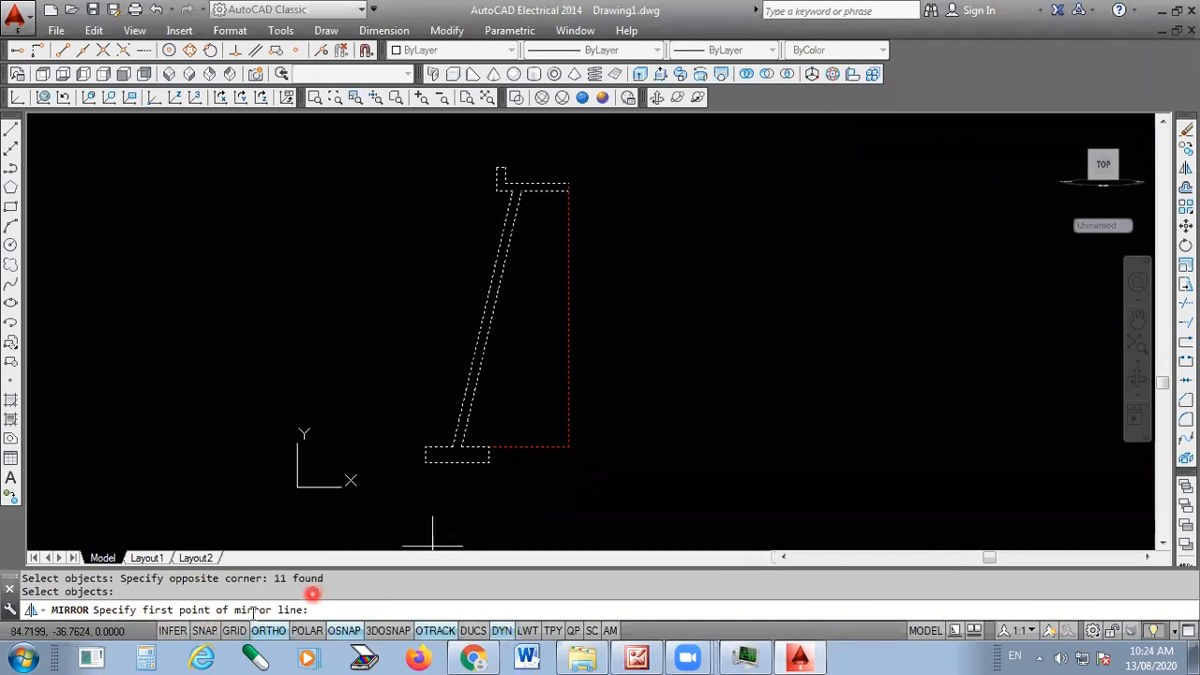
pyautogui.scroll(10, 493, 233)
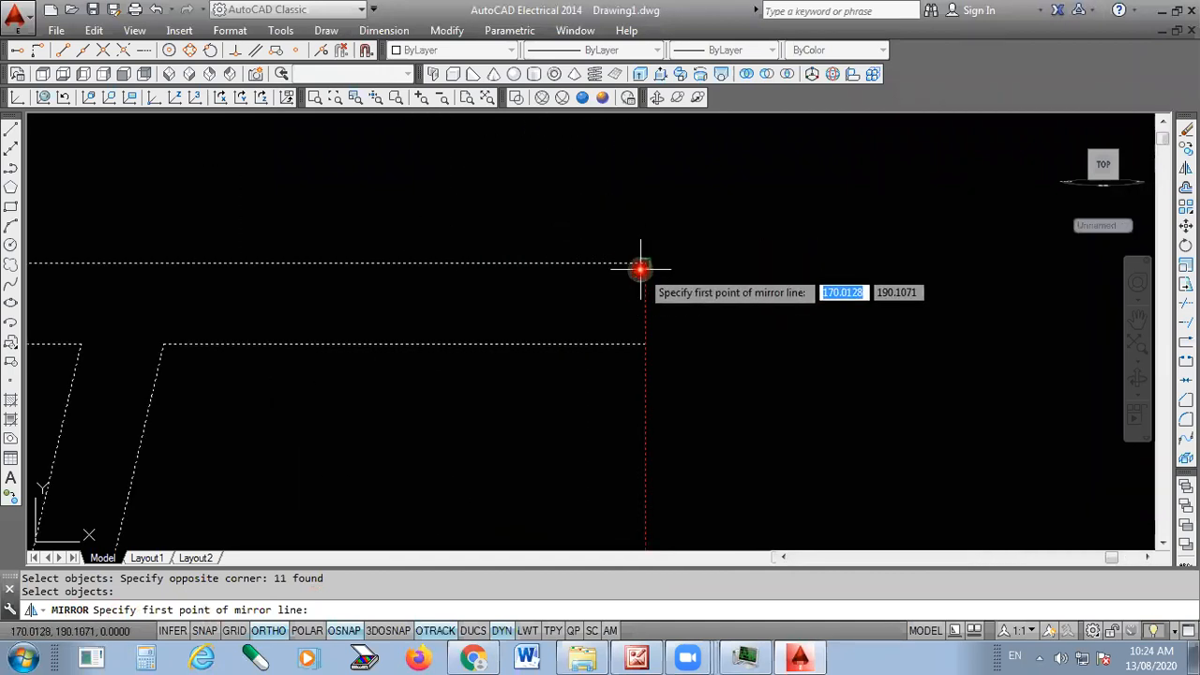
pyautogui.click(640, 255)
pyautogui.scroll(-5, 641, 255)
pyautogui.scroll(-5, 639, 202)
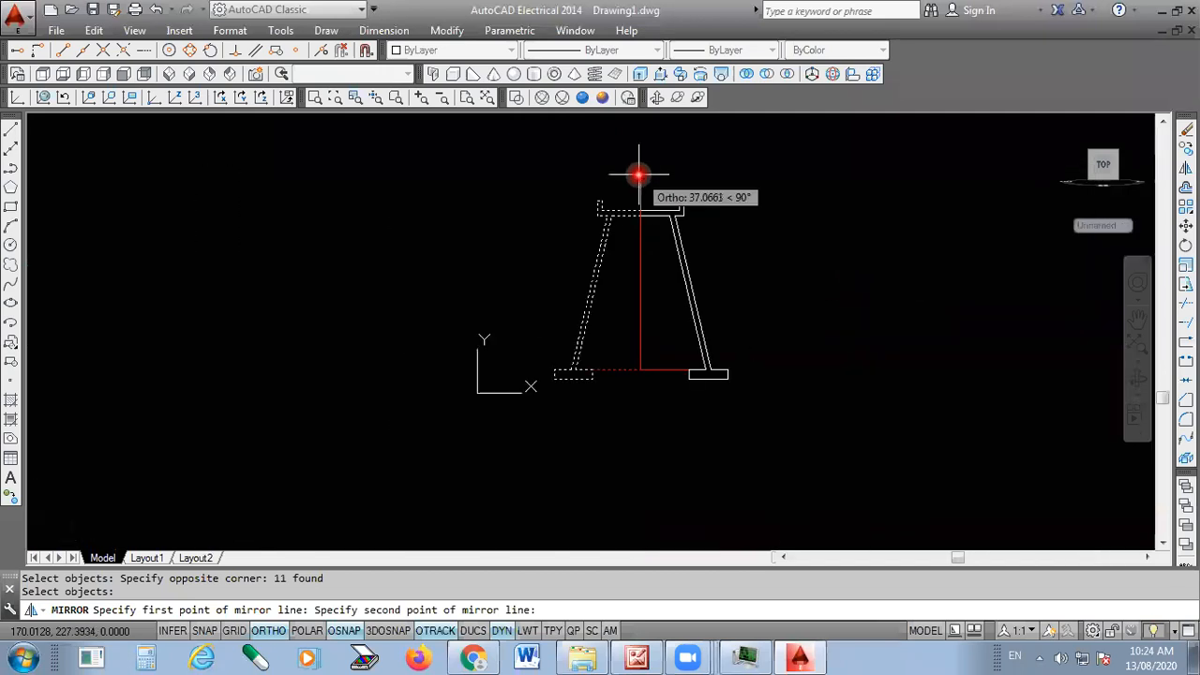
pyautogui.scroll(5, 635, 338)
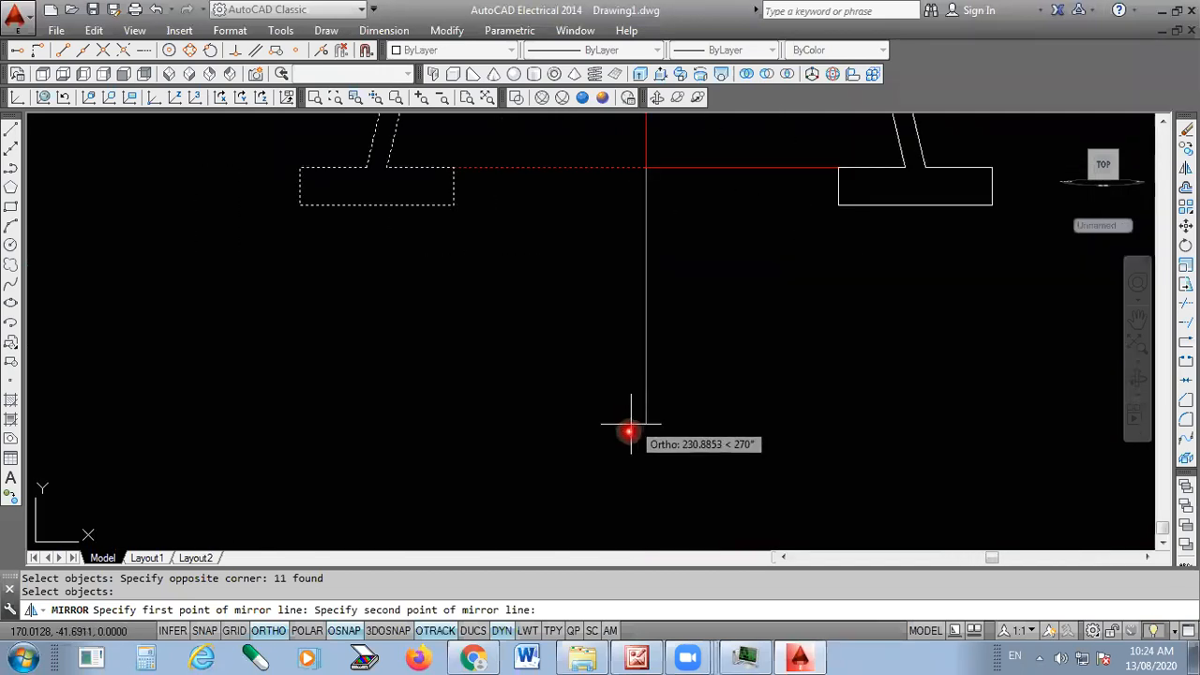
pyautogui.scroll(-4, 600, 504)
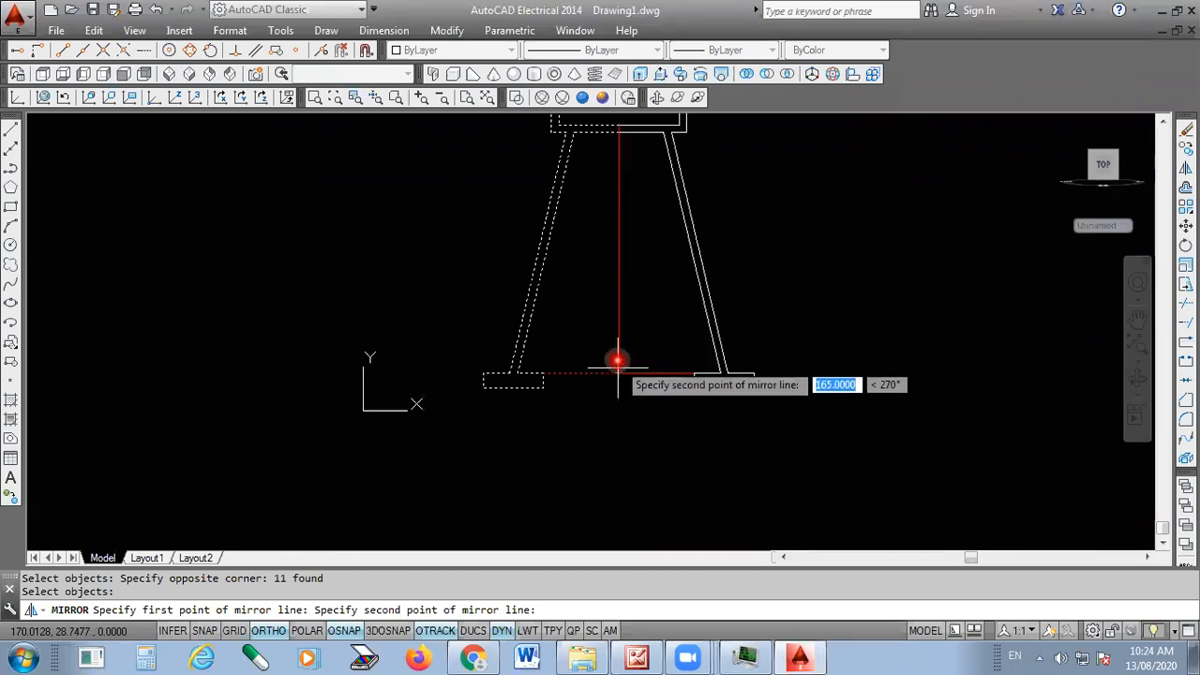
pyautogui.click(619, 280)
pyautogui.scroll(-2, 610, 536)
pyautogui.press('Return')
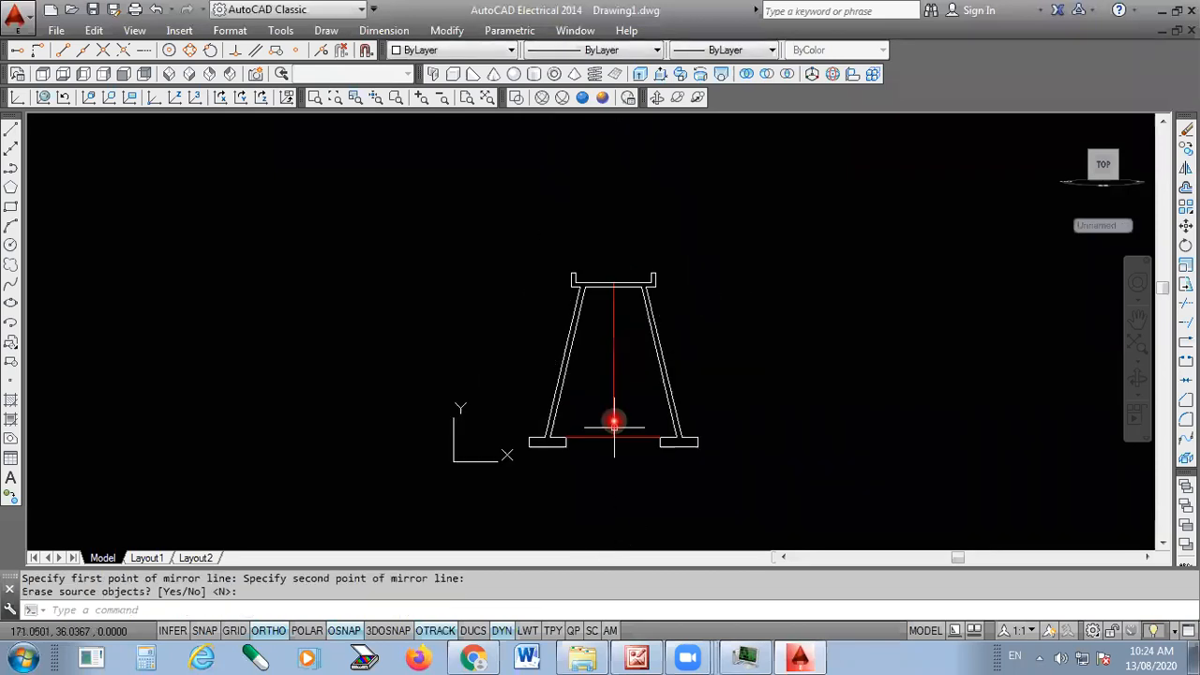
# Delete the red centre line and the red horizontal construction lines between the two feet
pyautogui.scroll(4, 611, 187)
pyautogui.scroll(-2, 611, 142)
pyautogui.click(632, 296)
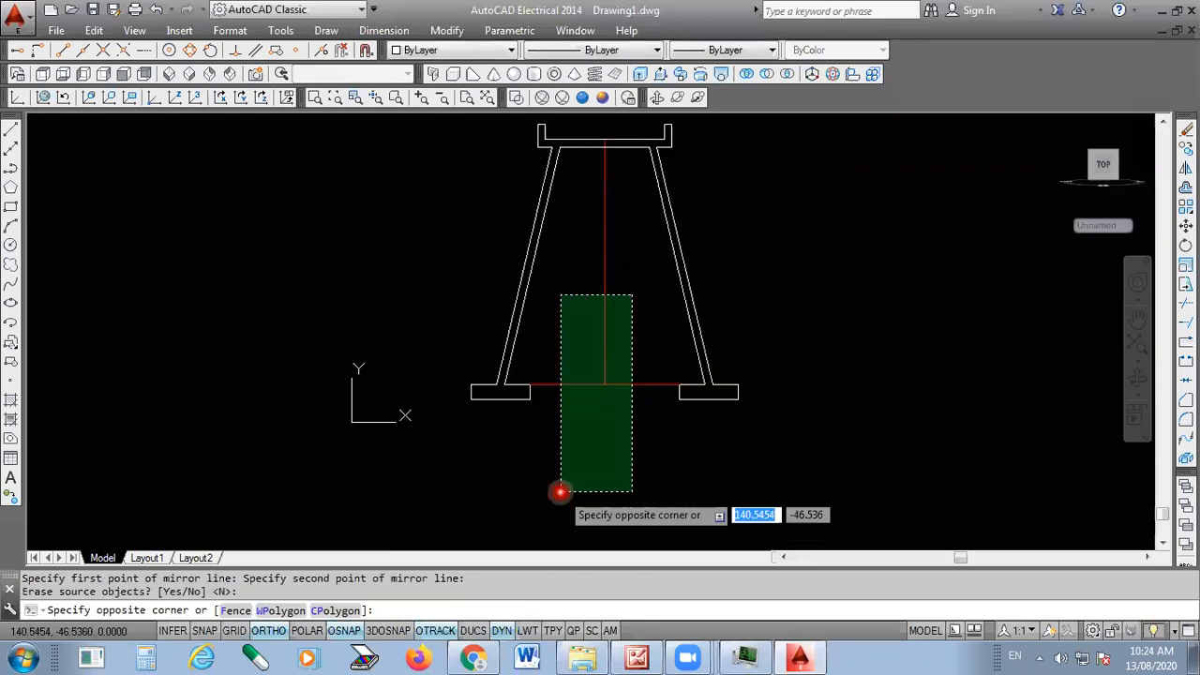
pyautogui.click(559, 491)
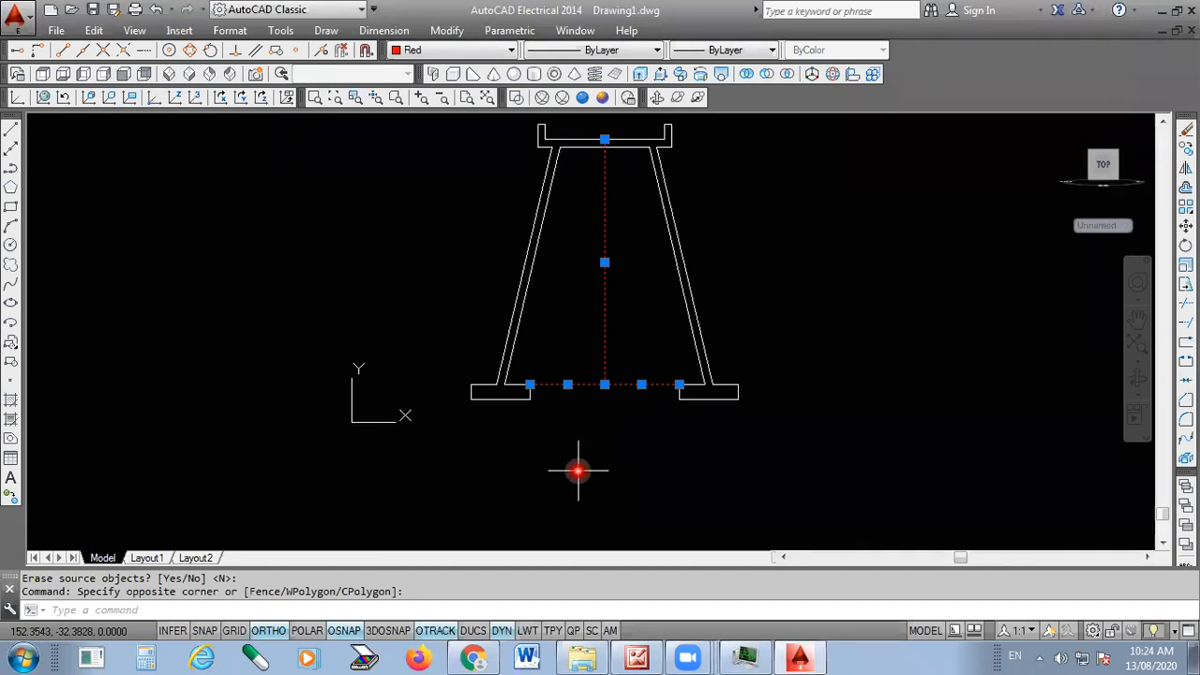
pyautogui.press('Delete')
pyautogui.scroll(-3, 562, 490)
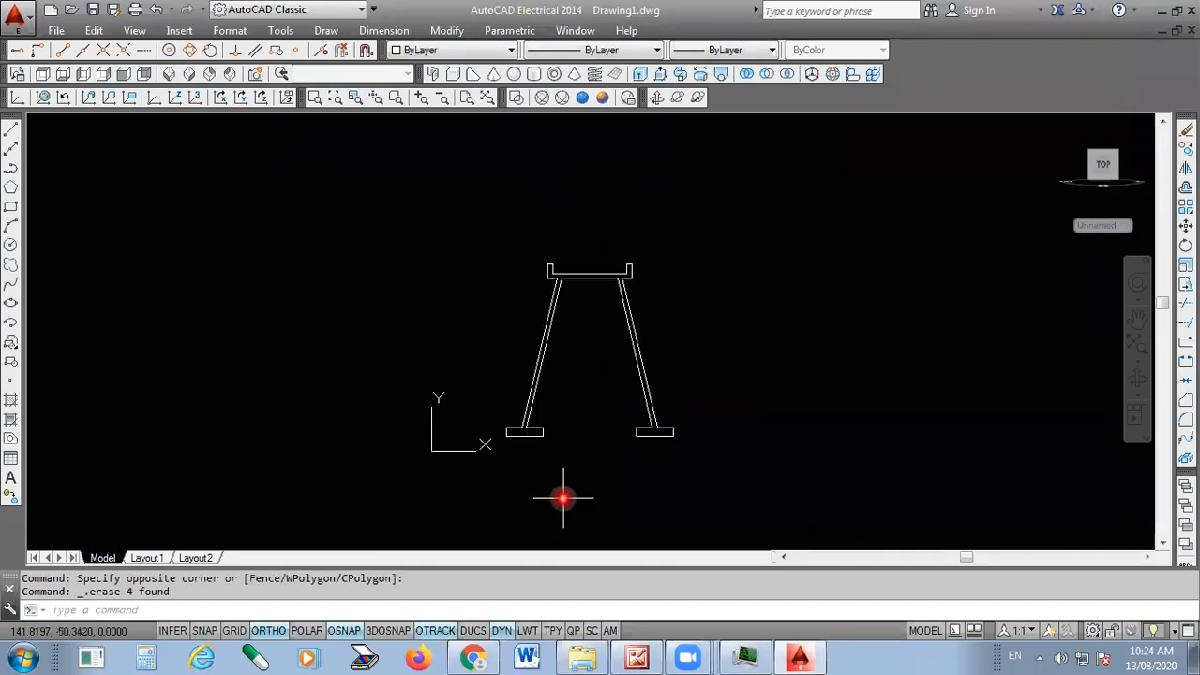
pyautogui.scroll(3, 554, 351)
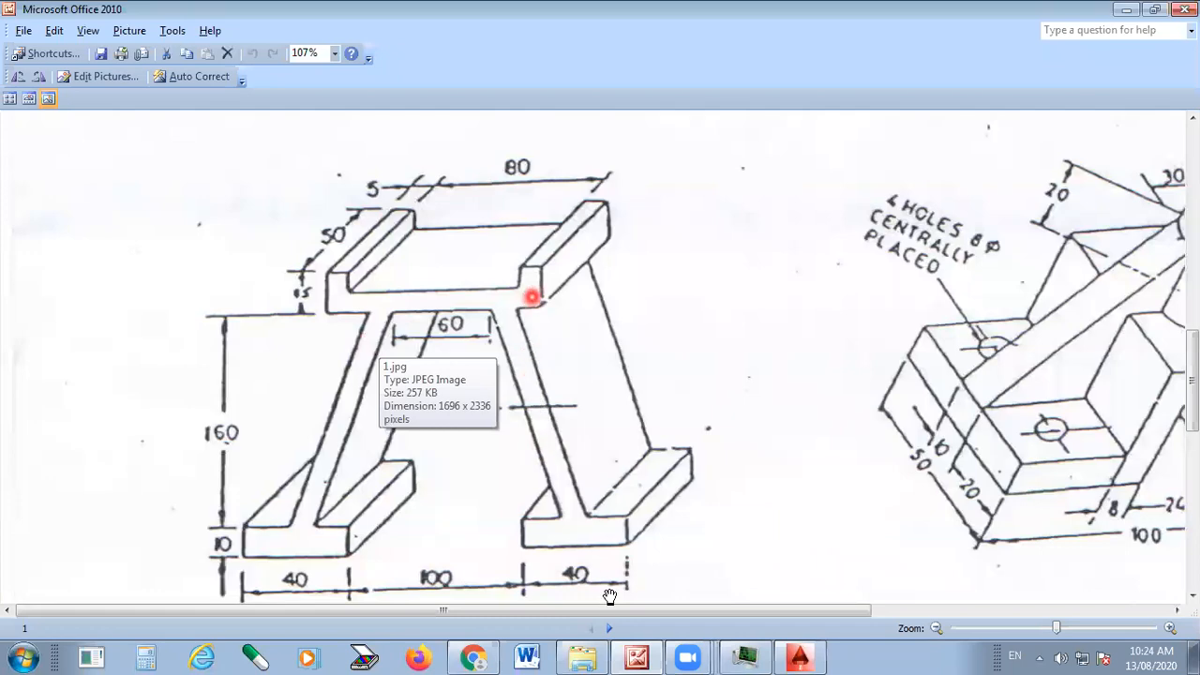
# Return to AutoCAD from the reference picture, pick the plate, leg and foot lines to check they are separate objects, and clear the selection
pyautogui.hotkey('alt', 'Tab')
pyautogui.click(616, 230)
pyautogui.click(601, 242)
pyautogui.click(672, 324)
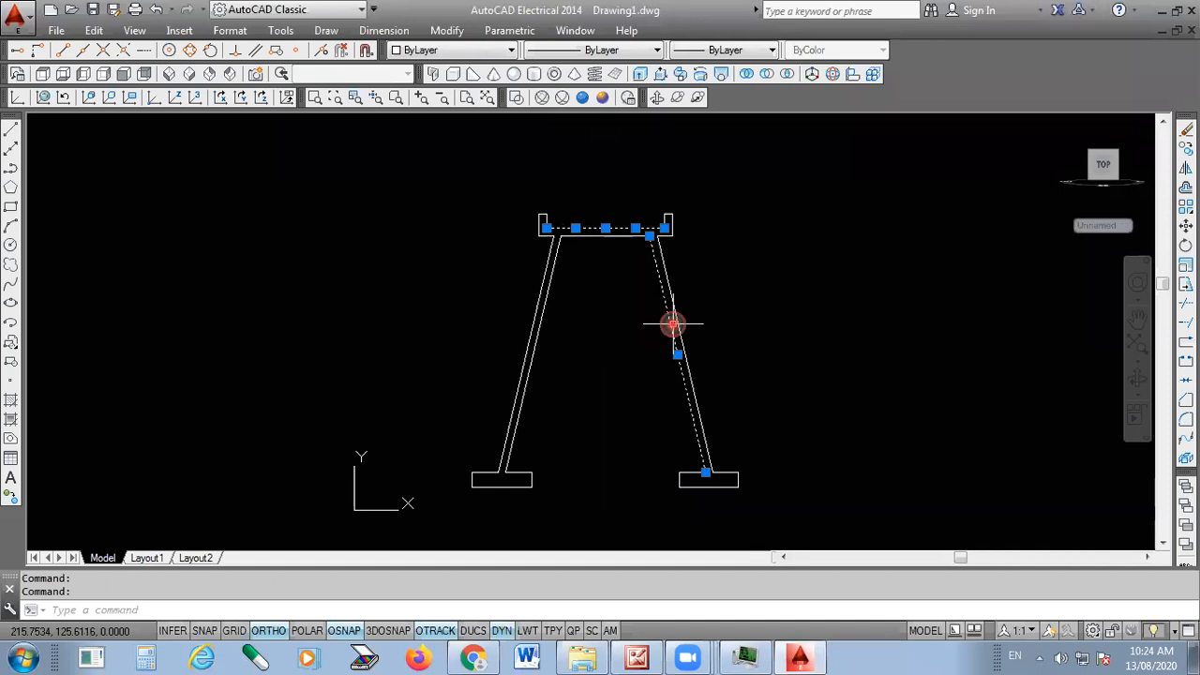
pyautogui.click(728, 498)
pyautogui.click(464, 479)
pyautogui.click(549, 389)
pyautogui.click(531, 349)
pyautogui.click(623, 234)
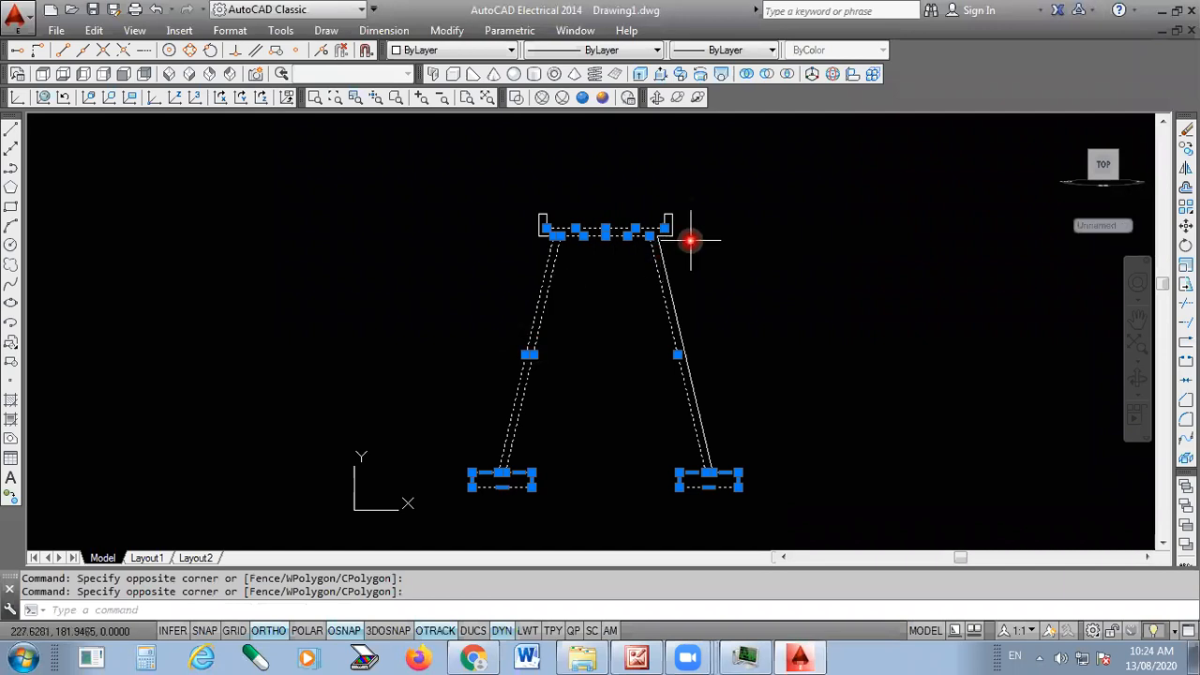
pyautogui.press('Escape')
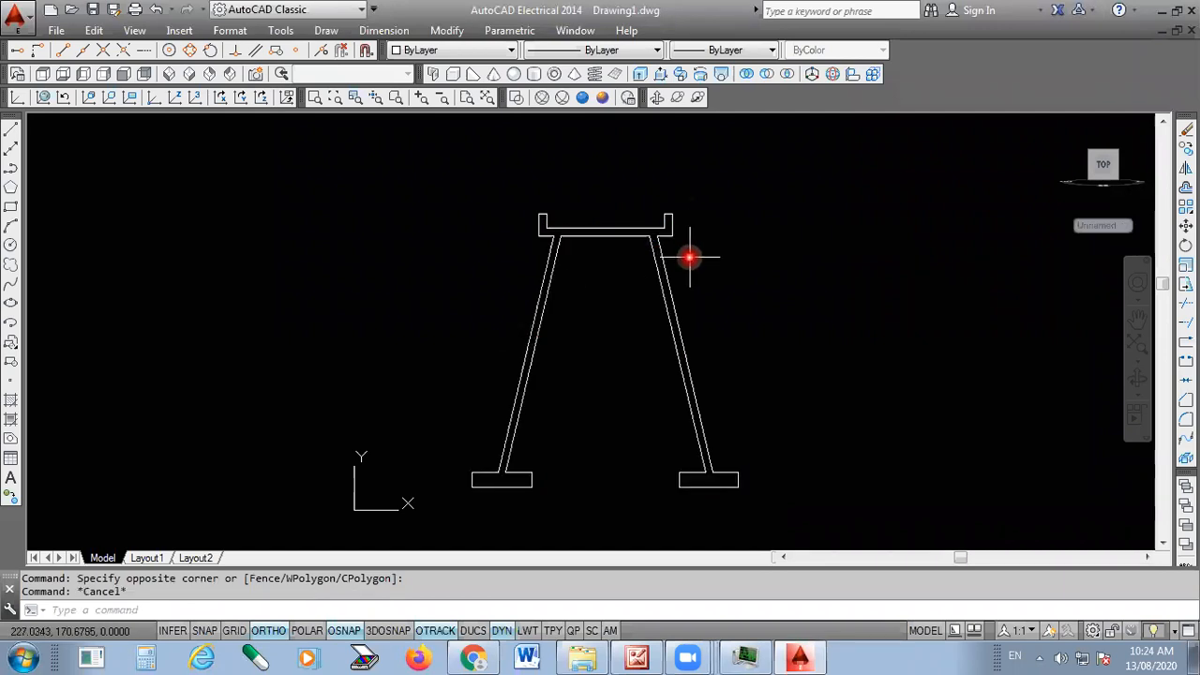
# Convert all the lines of the stand's closed outline into a region
pyautogui.click(11, 438)
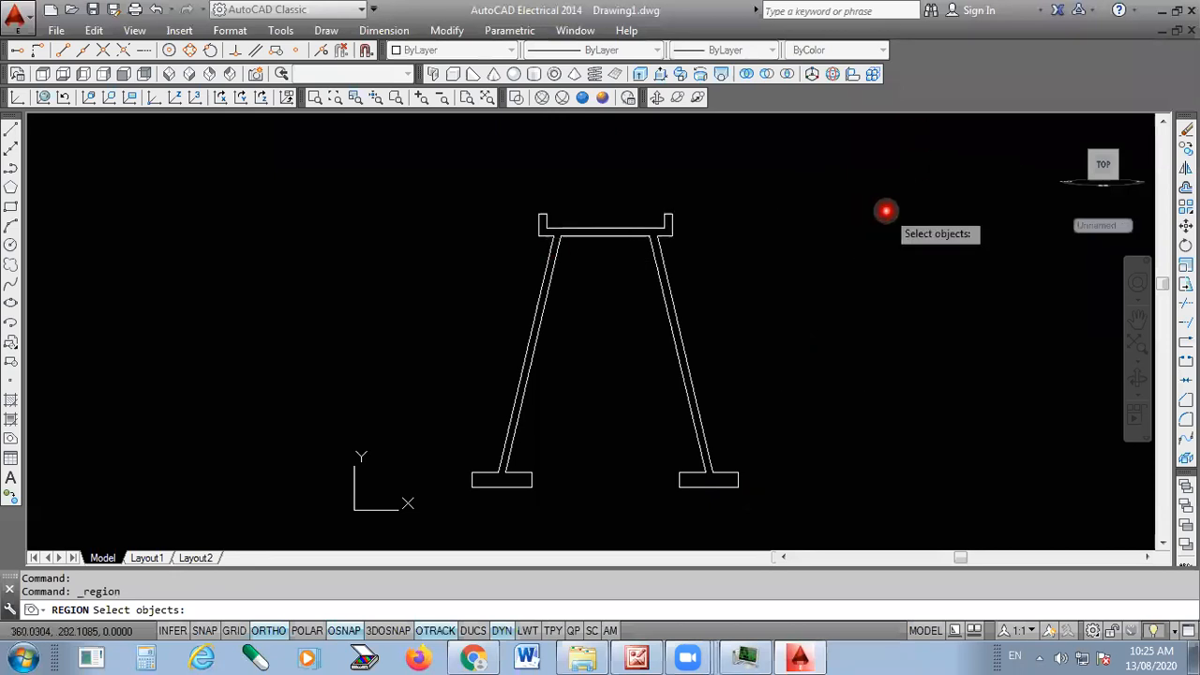
pyautogui.click(879, 168)
pyautogui.click(444, 534)
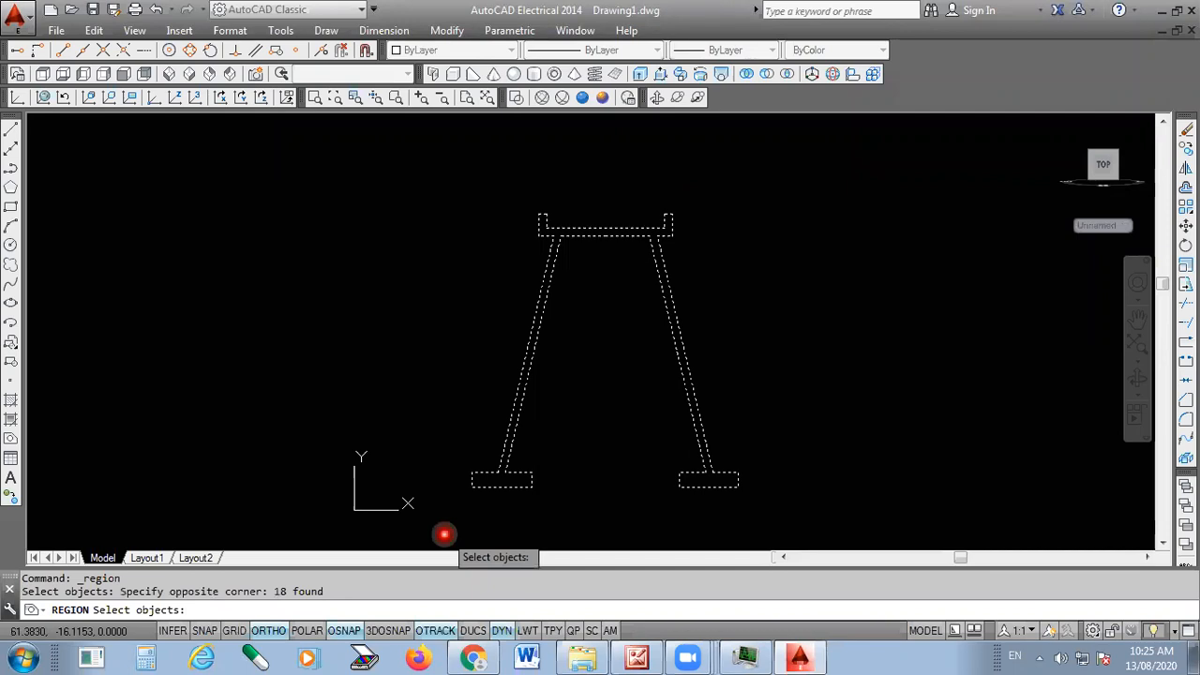
pyautogui.press('Return')
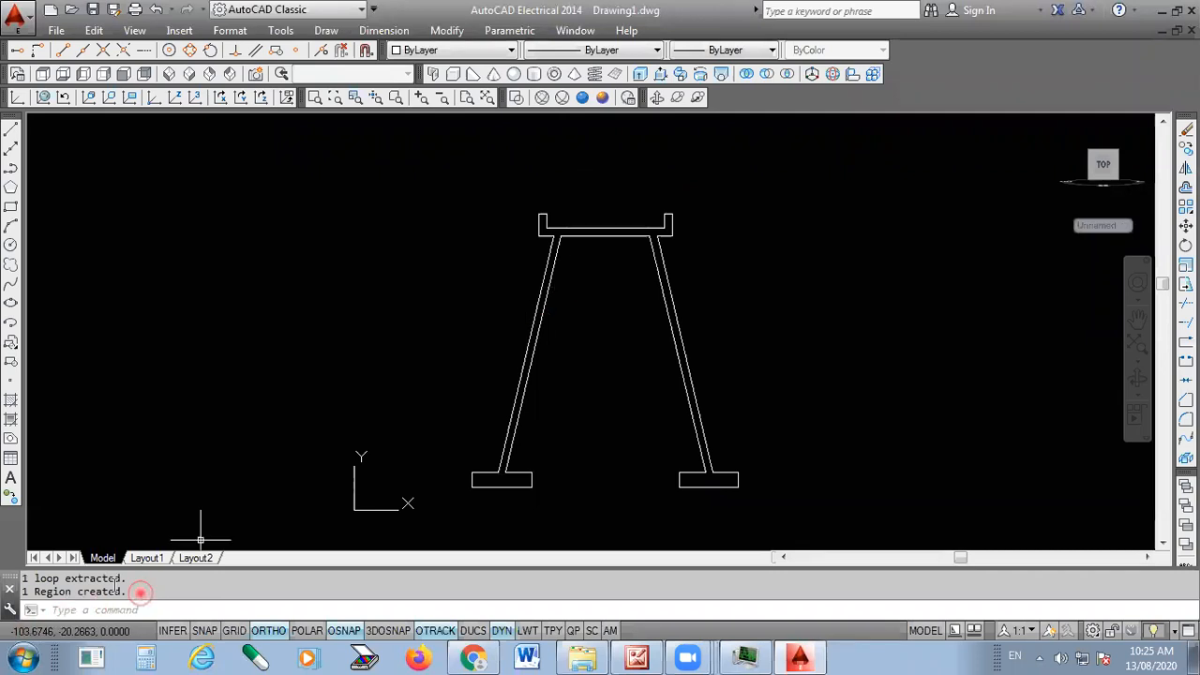
# Examine the joints between the plate and legs, select the outline to check that it is a single region, and clear the selection
pyautogui.moveTo(118, 588); pyautogui.dragTo(8, 583)
pyautogui.scroll(10, 609, 196)
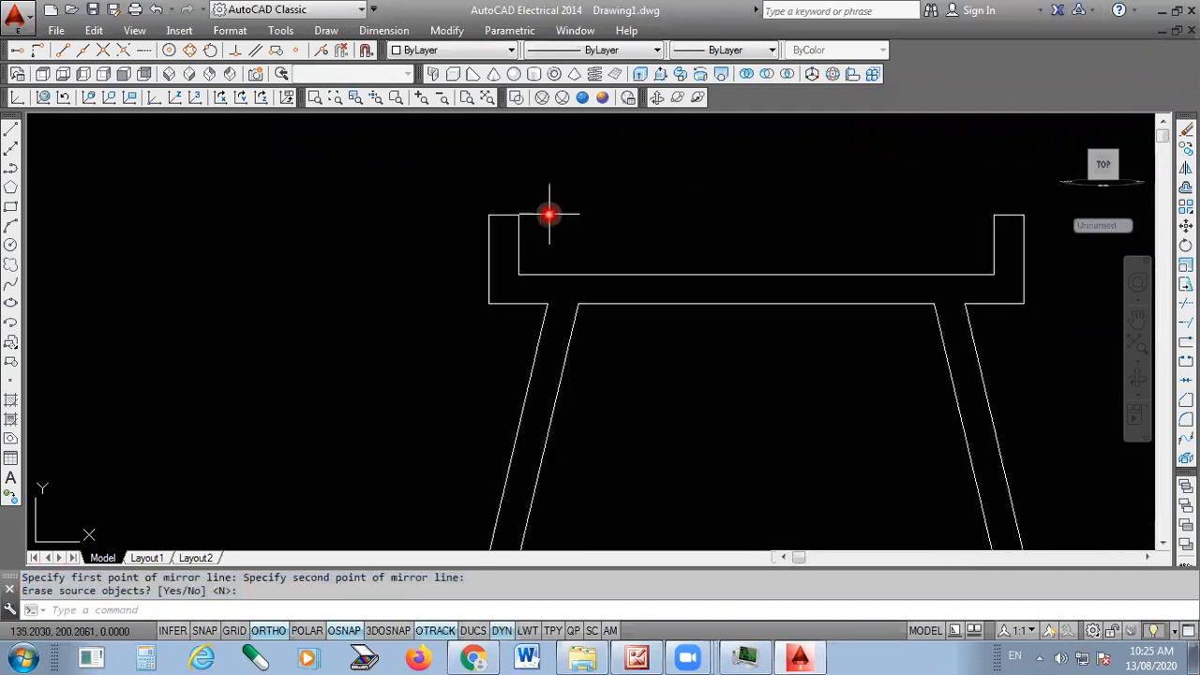
pyautogui.scroll(8, 540, 396)
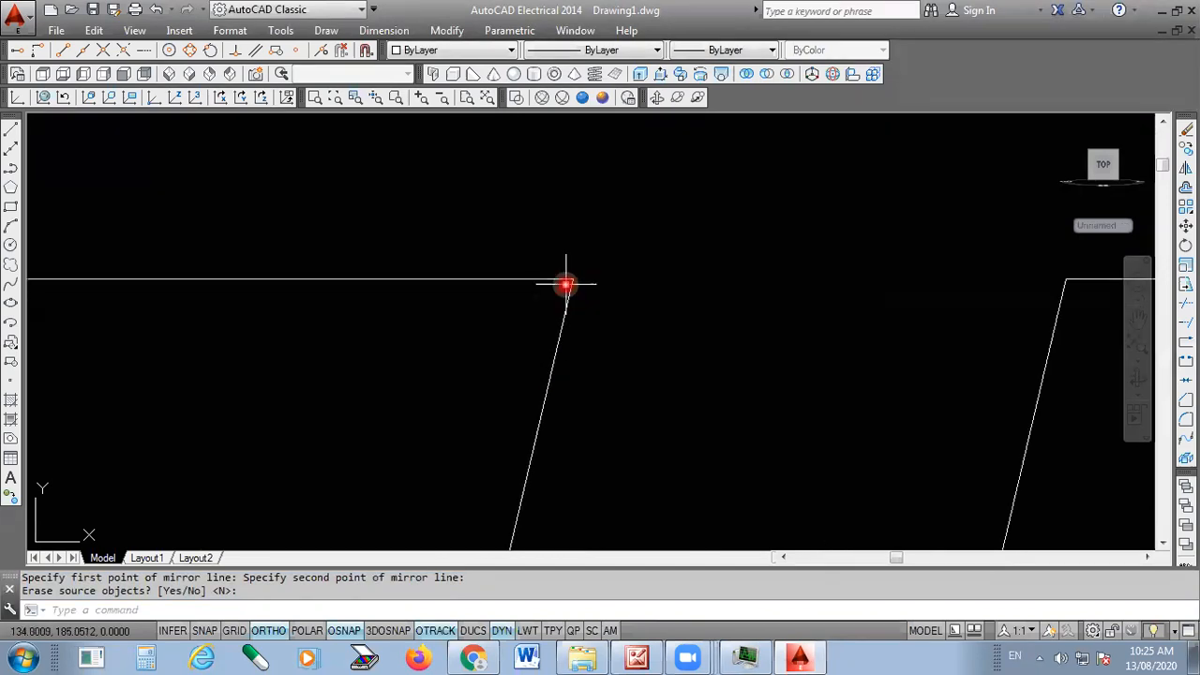
pyautogui.scroll(-10, 547, 257)
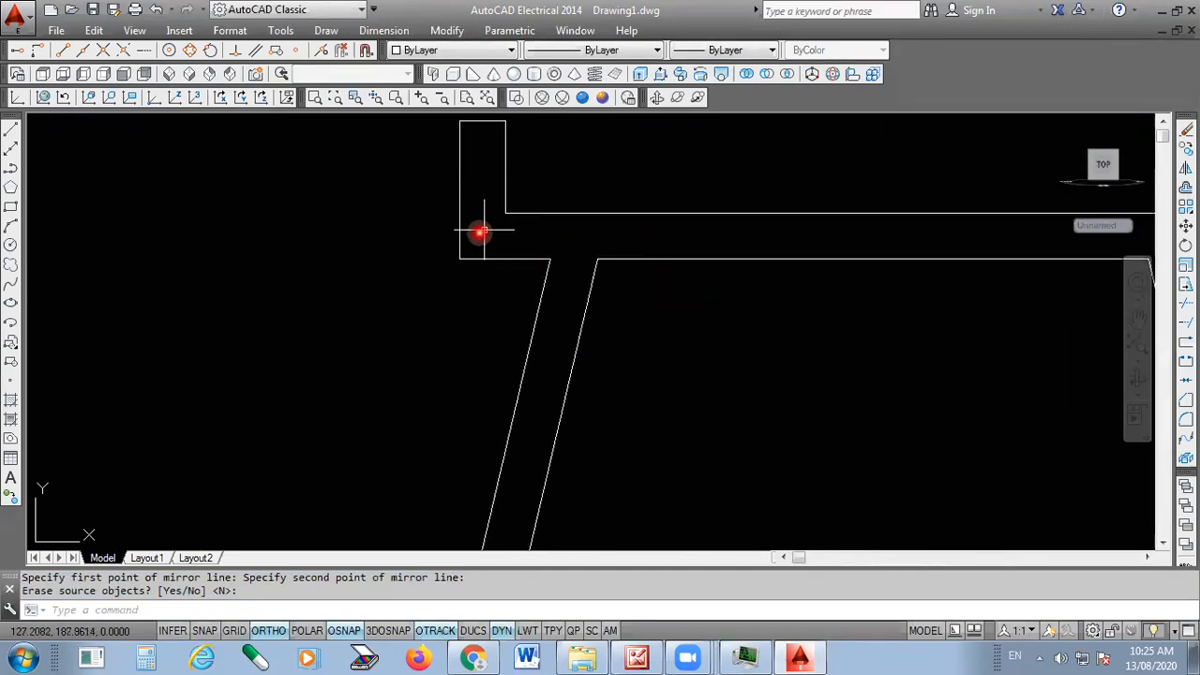
pyautogui.scroll(-3, 367, 257)
pyautogui.scroll(-2, 454, 224)
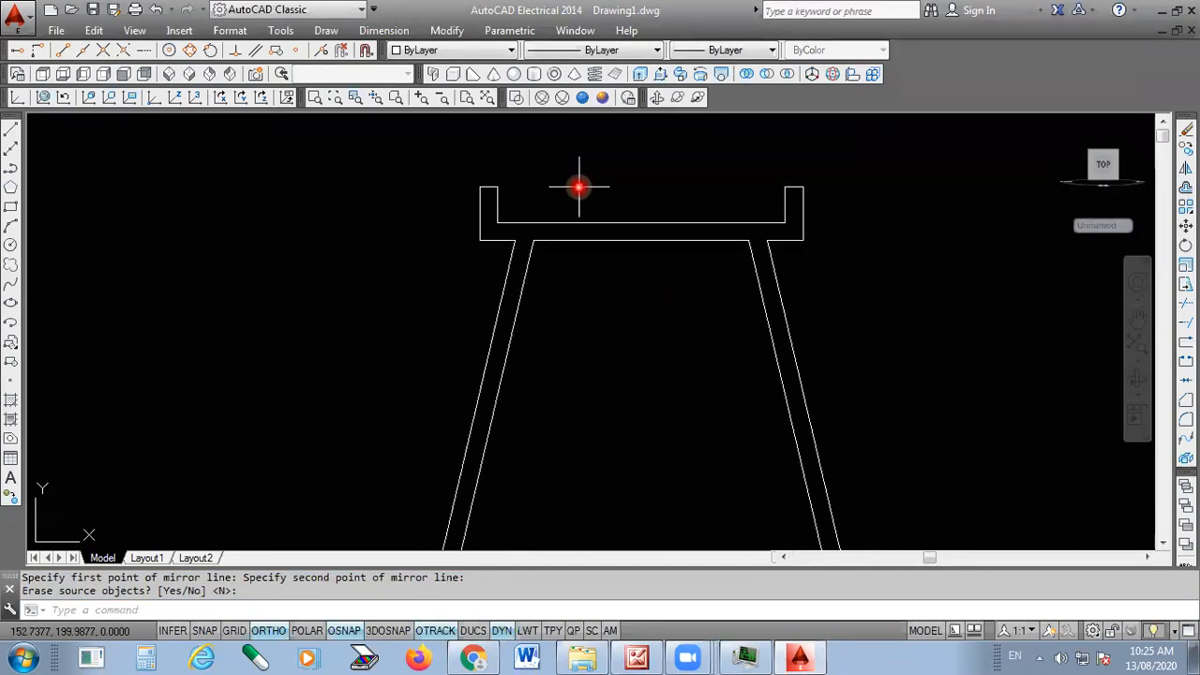
pyautogui.scroll(-2, 581, 182)
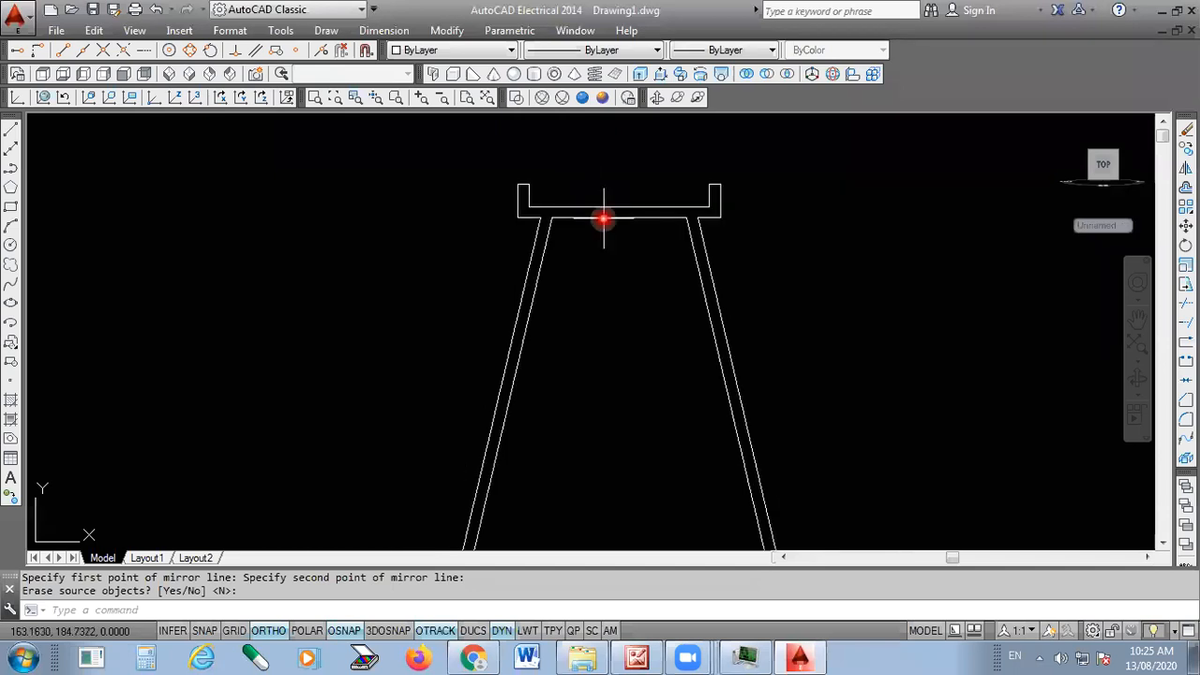
pyautogui.click(603, 218)
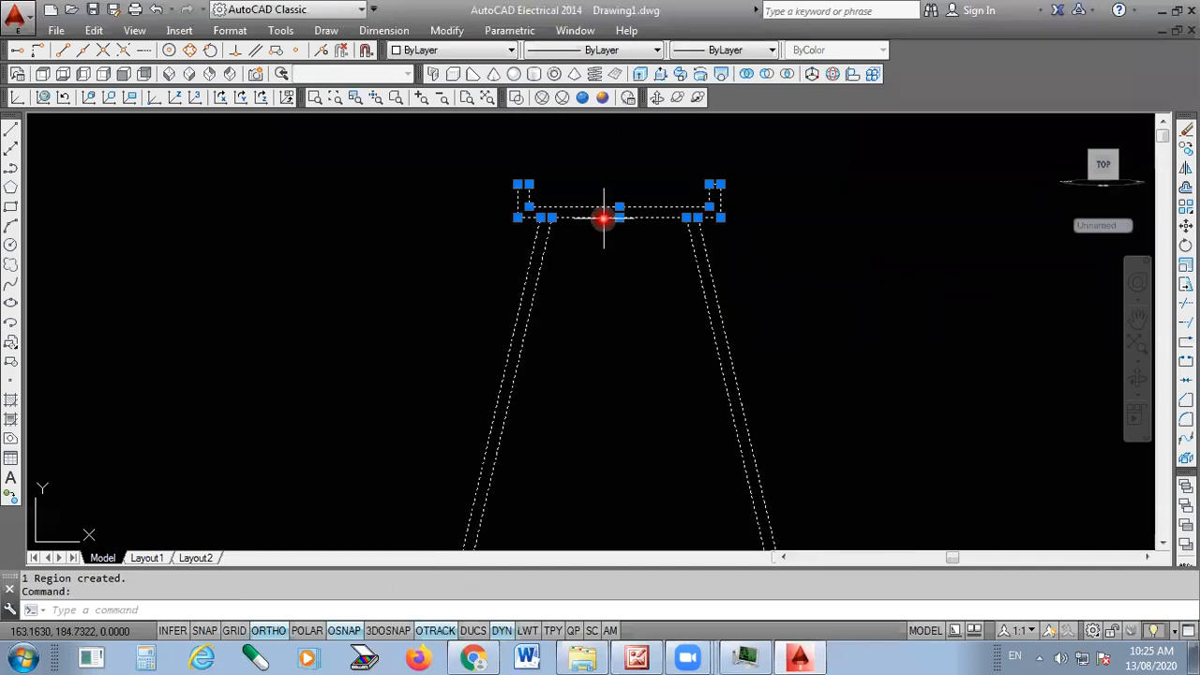
pyautogui.press('Escape')
pyautogui.click(698, 279)
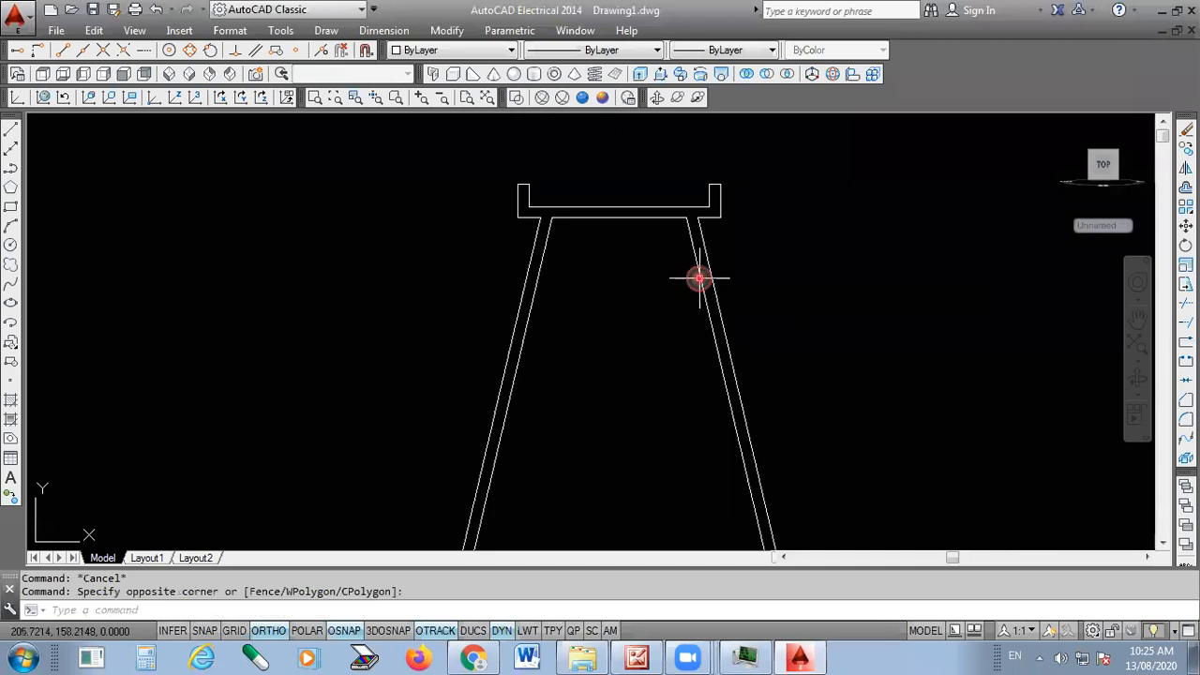
pyautogui.click(687, 305)
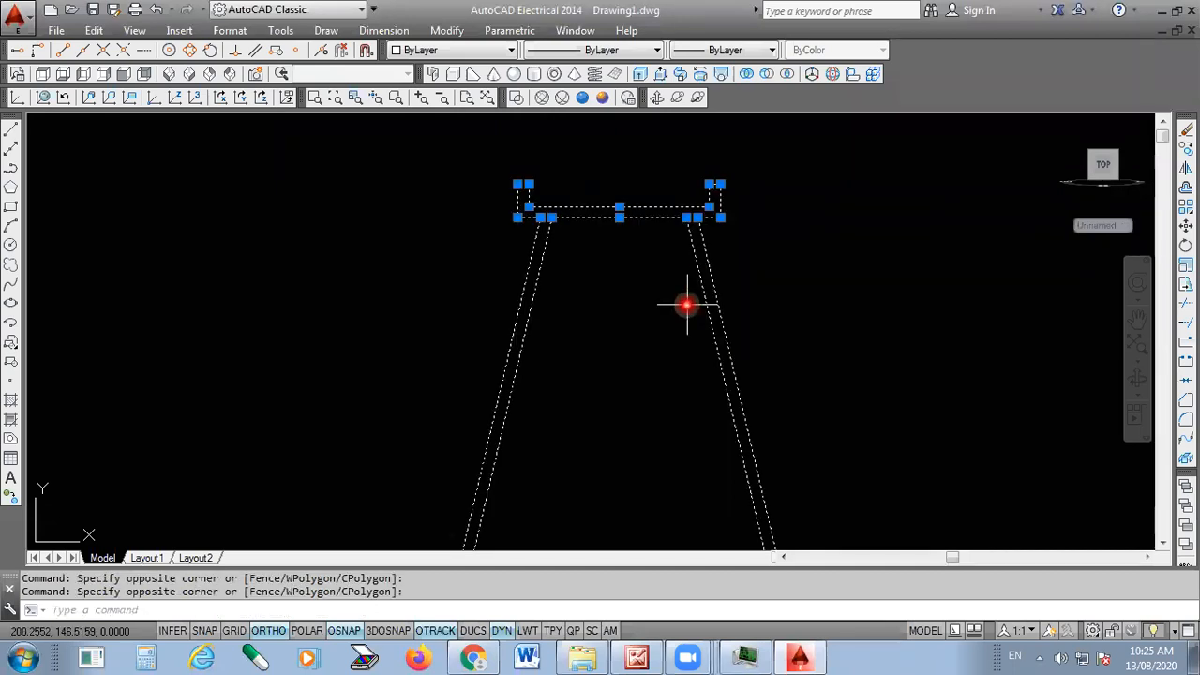
pyautogui.press('Escape')
pyautogui.scroll(-1, 661, 244)
pyautogui.scroll(-1, 648, 188)
pyautogui.scroll(1, 647, 207)
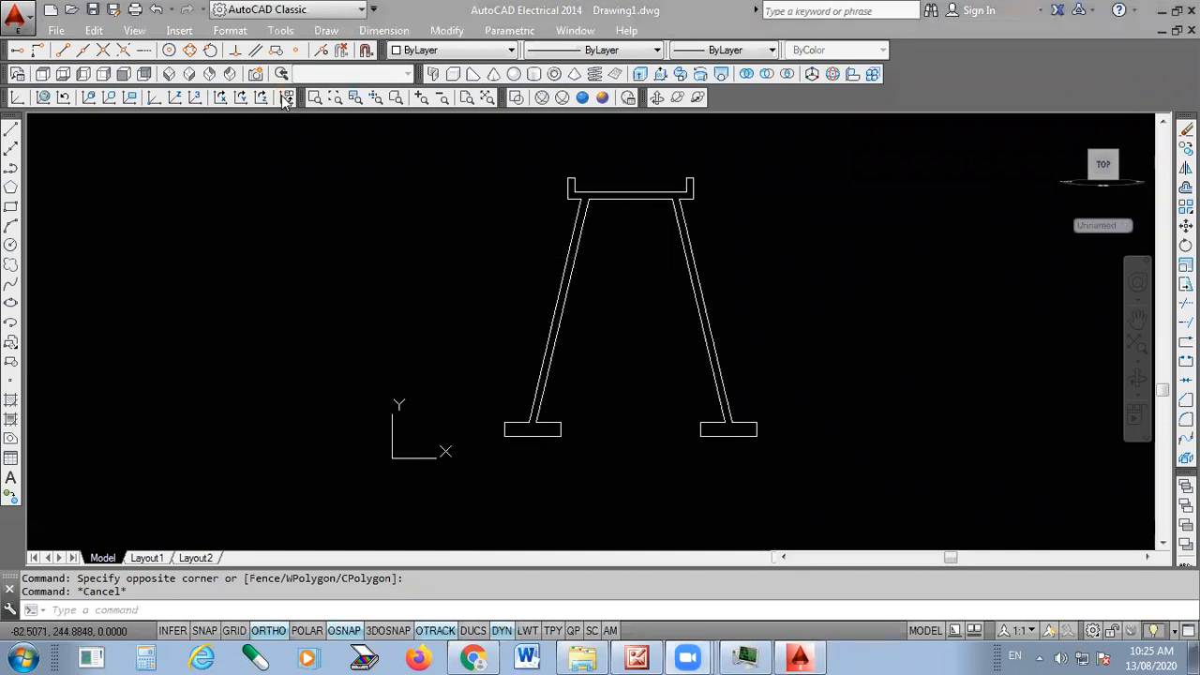
# Set the Front view, turn the stand to an angled 3D view with Free Orbit, and exit the orbit
pyautogui.click(169, 75)
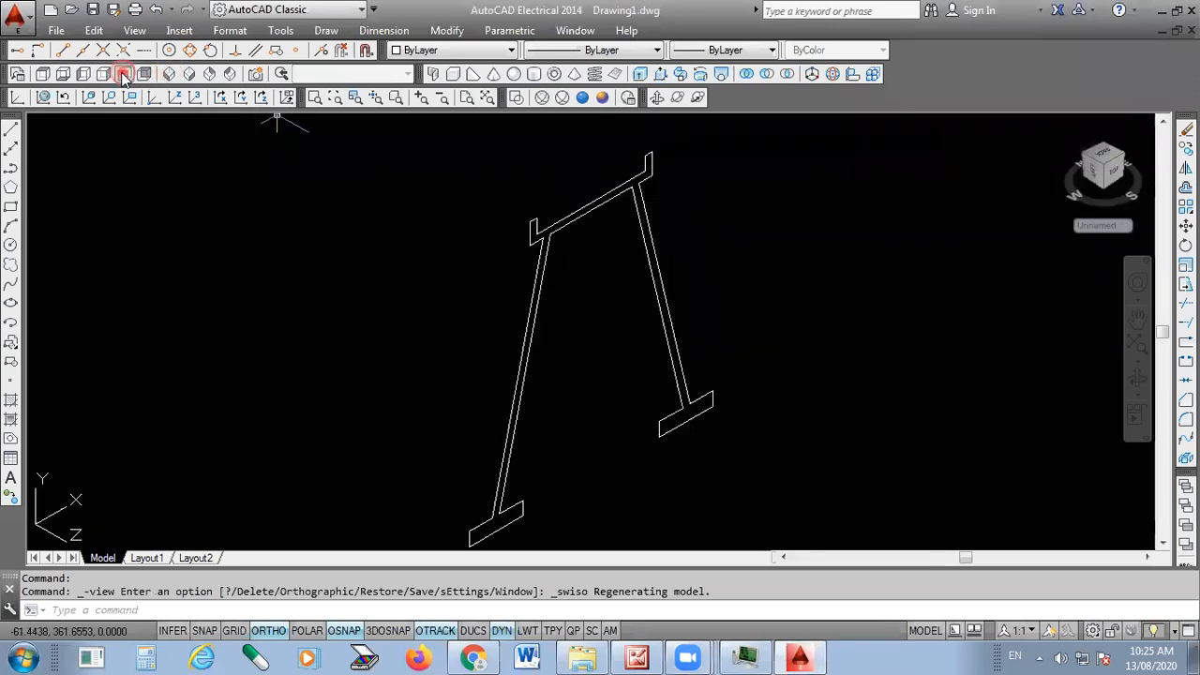
pyautogui.click(123, 74)
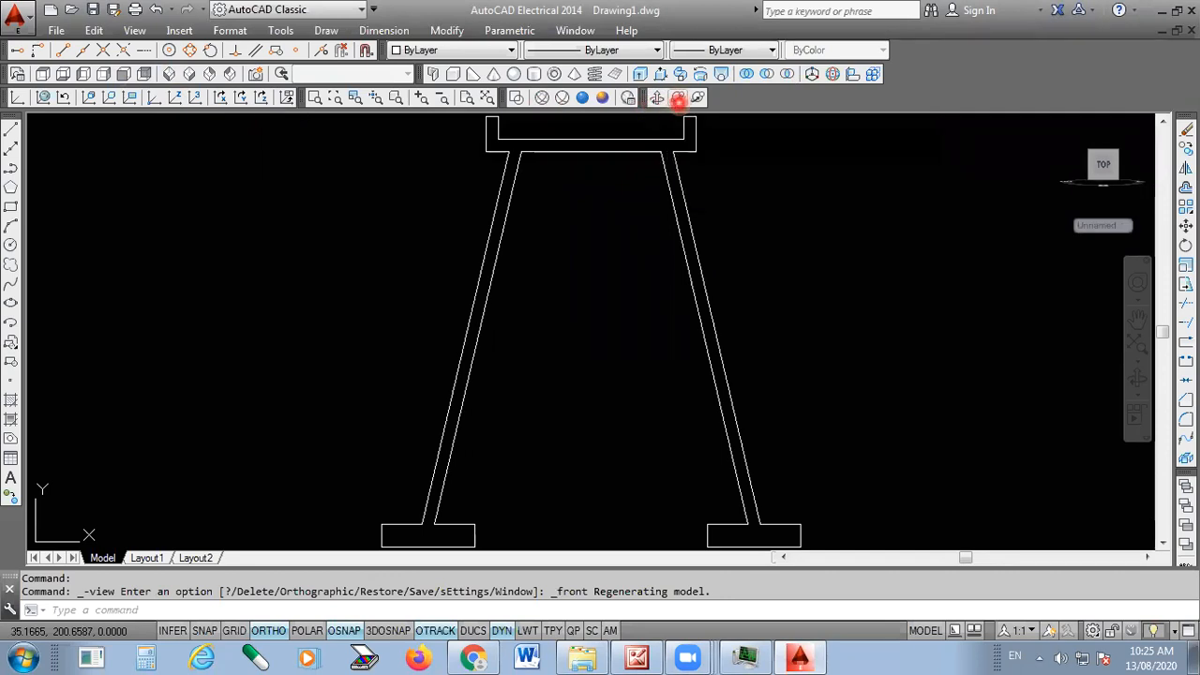
pyautogui.moveTo(611, 354)
pyautogui.mouseDown()
pyautogui.moveTo(728, 404)
pyautogui.moveTo(765, 354)
pyautogui.moveTo(696, 343)
pyautogui.moveTo(730, 321)
pyautogui.mouseUp()
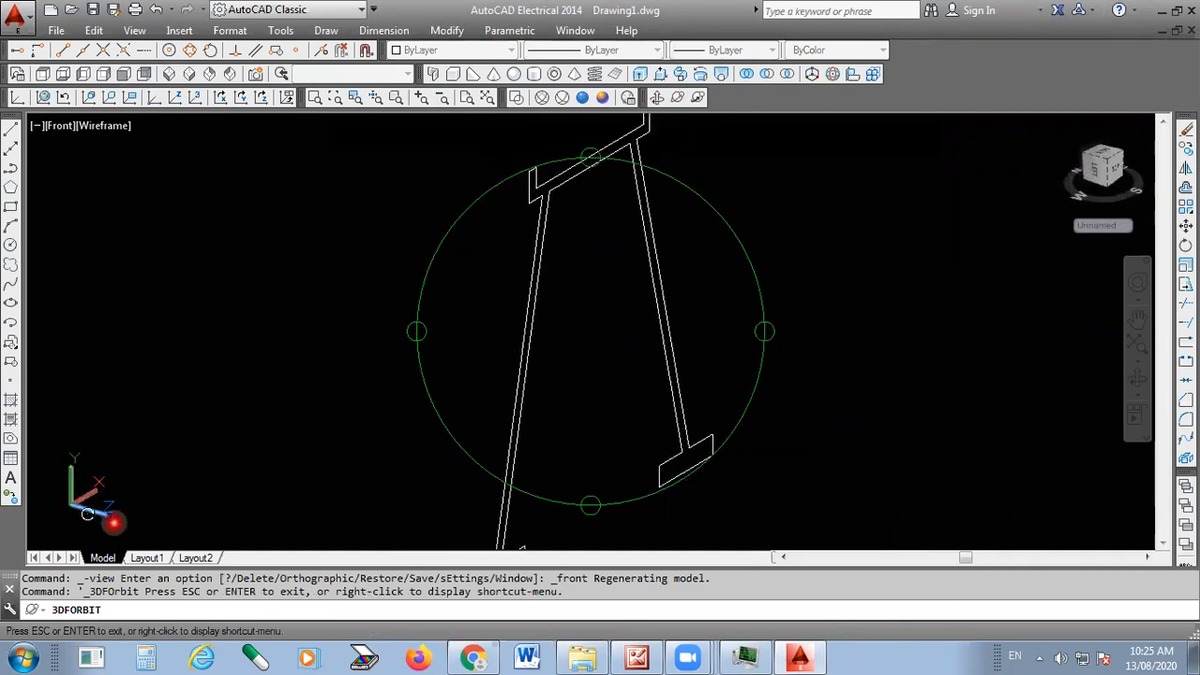
pyautogui.moveTo(585, 370)
pyautogui.mouseDown()
pyautogui.moveTo(572, 274)
pyautogui.moveTo(584, 385)
pyautogui.mouseUp()
pyautogui.rightClick(629, 265)
pyautogui.click(657, 276)
# Examine the stand's feet beside the X, Y and Z axes in the angled 3D view to compare their directions
pyautogui.scroll(4, 502, 534)
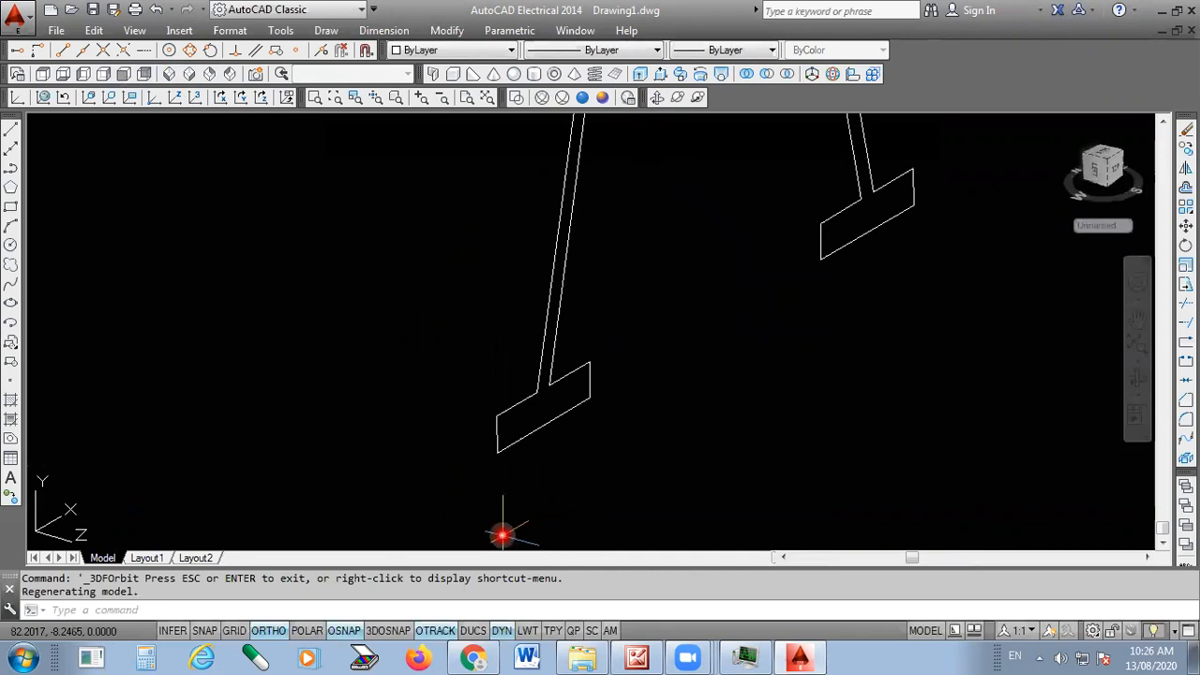
pyautogui.scroll(-3, 497, 511)
pyautogui.scroll(-2, 366, 249)
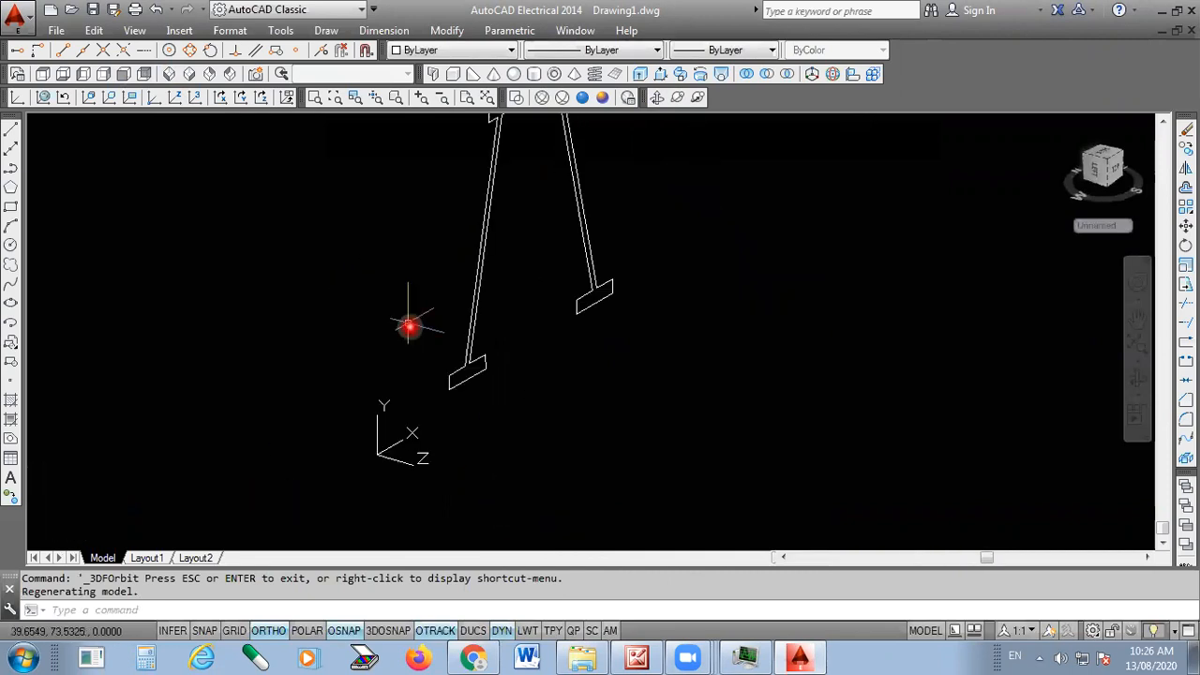
pyautogui.scroll(2, 485, 249)
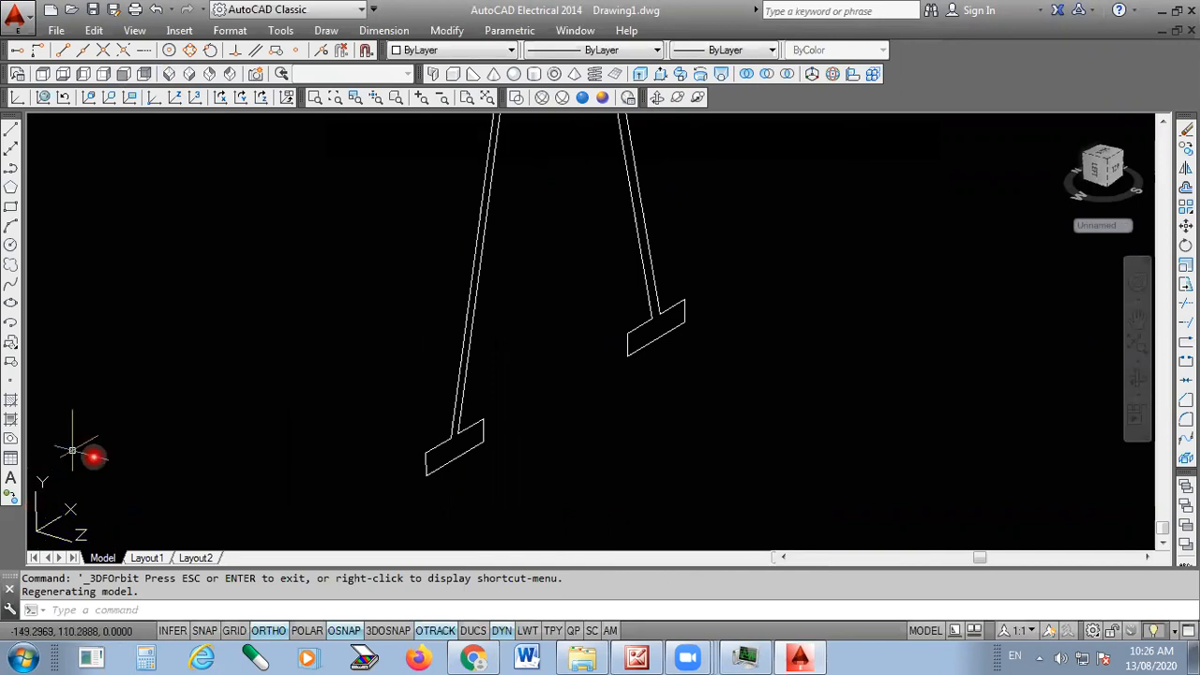
pyautogui.scroll(-2, 704, 291)
pyautogui.scroll(1, 458, 498)
pyautogui.scroll(1, 547, 382)
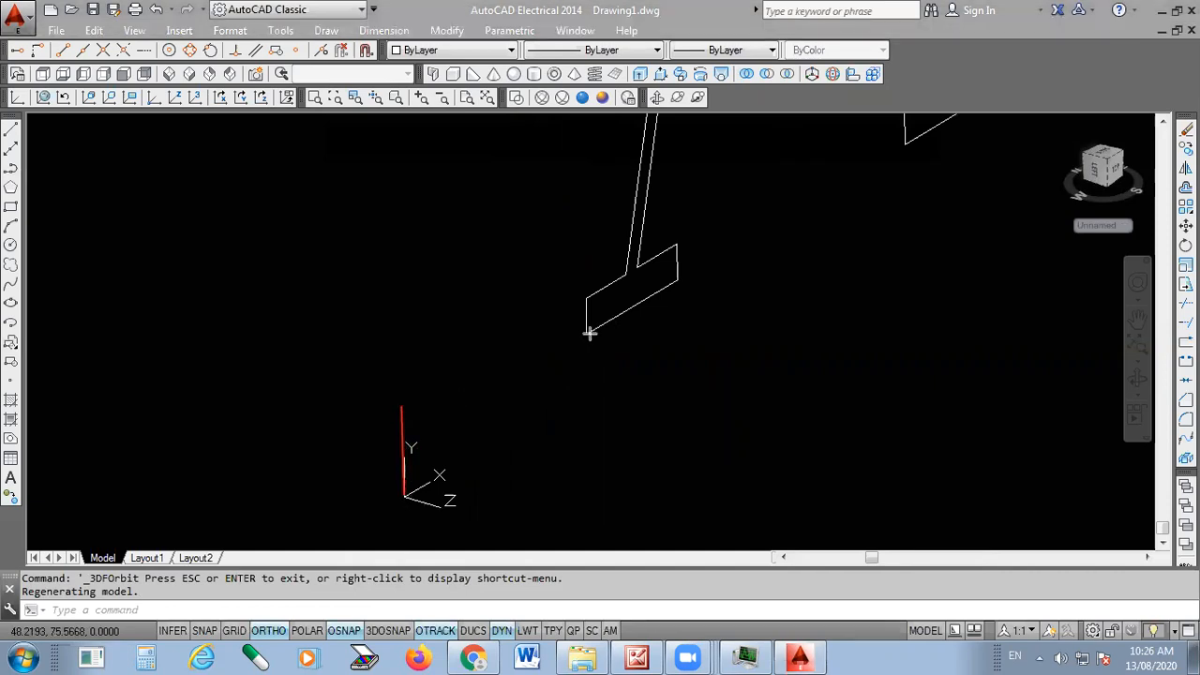
# Mark the X, Y and both Z directions from the near foot's lower corner with red annotation lines, and clear the marks
pyautogui.moveTo(587, 334); pyautogui.dragTo(581, 179)
pyautogui.moveTo(400, 497); pyautogui.dragTo(466, 456)
pyautogui.moveTo(584, 335); pyautogui.dragTo(701, 267)
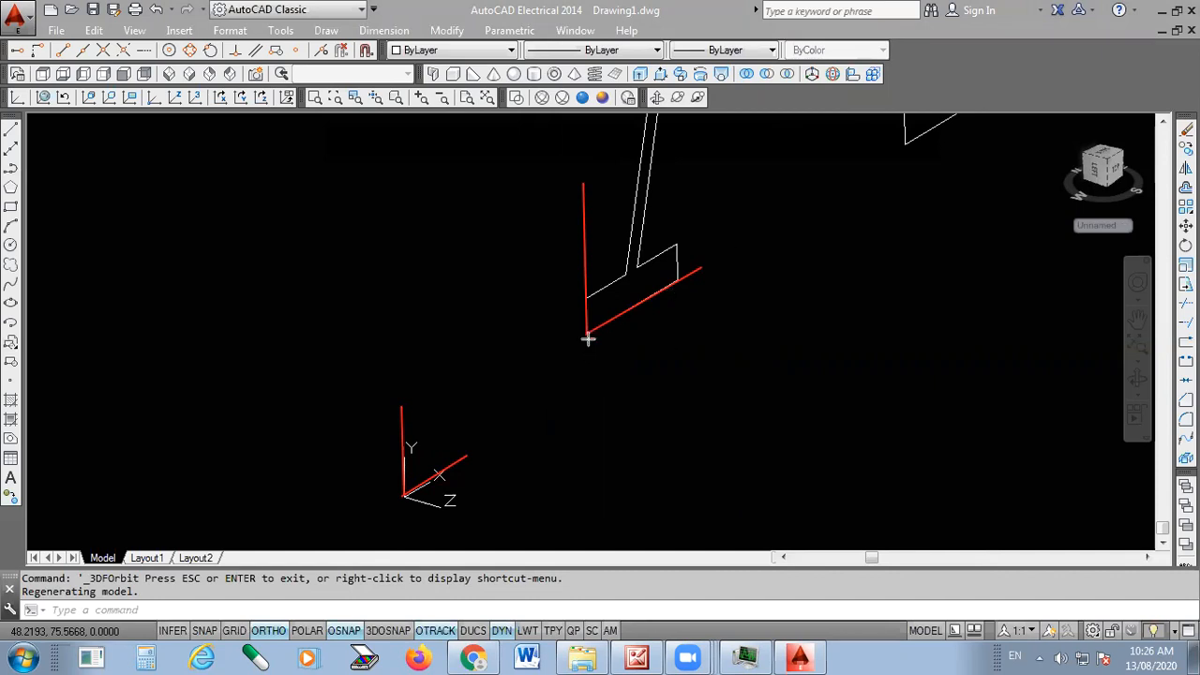
pyautogui.moveTo(584, 335); pyautogui.dragTo(407, 237)
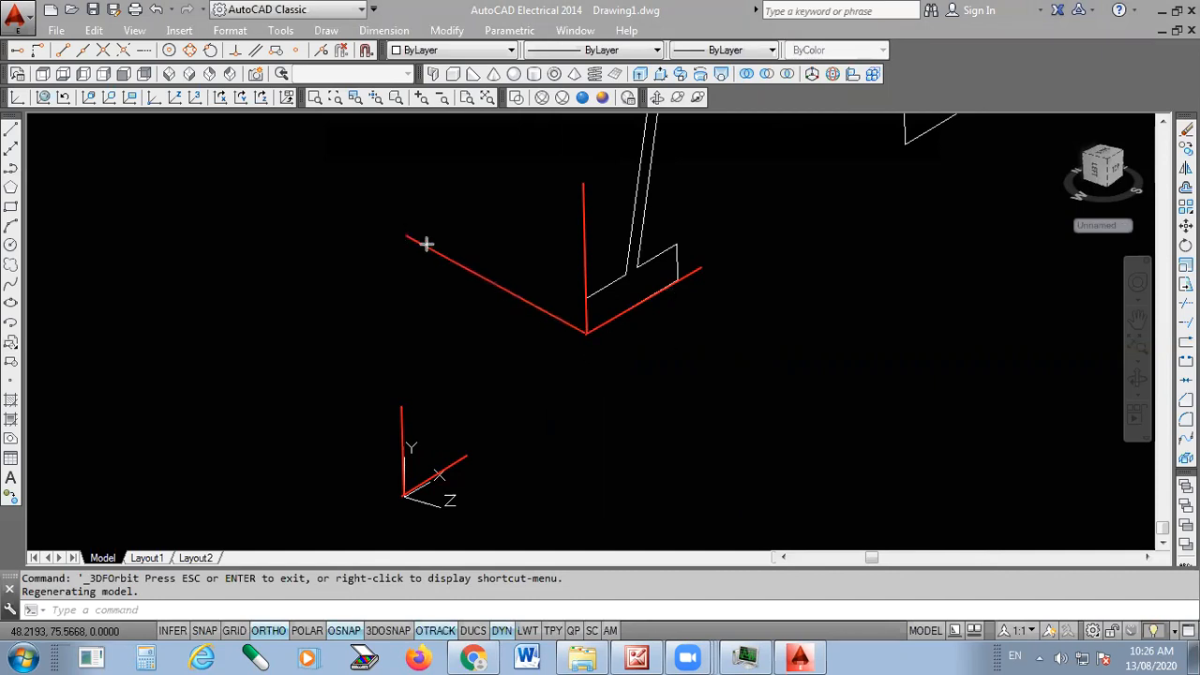
pyautogui.moveTo(586, 333); pyautogui.dragTo(798, 458)
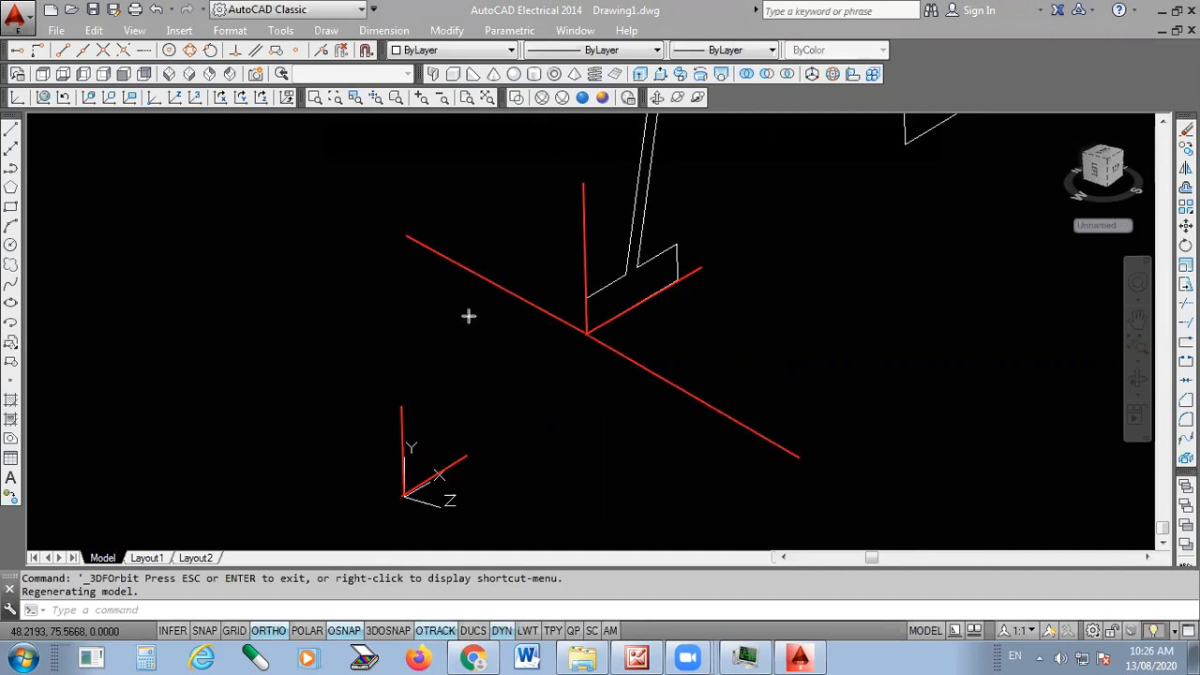
pyautogui.moveTo(682, 458)
pyautogui.mouseDown()
pyautogui.moveTo(710, 484)
pyautogui.moveTo(715, 439)
pyautogui.moveTo(721, 488)
pyautogui.moveTo(769, 434)
pyautogui.mouseUp()
pyautogui.moveTo(429, 340)
pyautogui.mouseDown()
pyautogui.moveTo(478, 303)
pyautogui.moveTo(479, 326)
pyautogui.mouseUp()
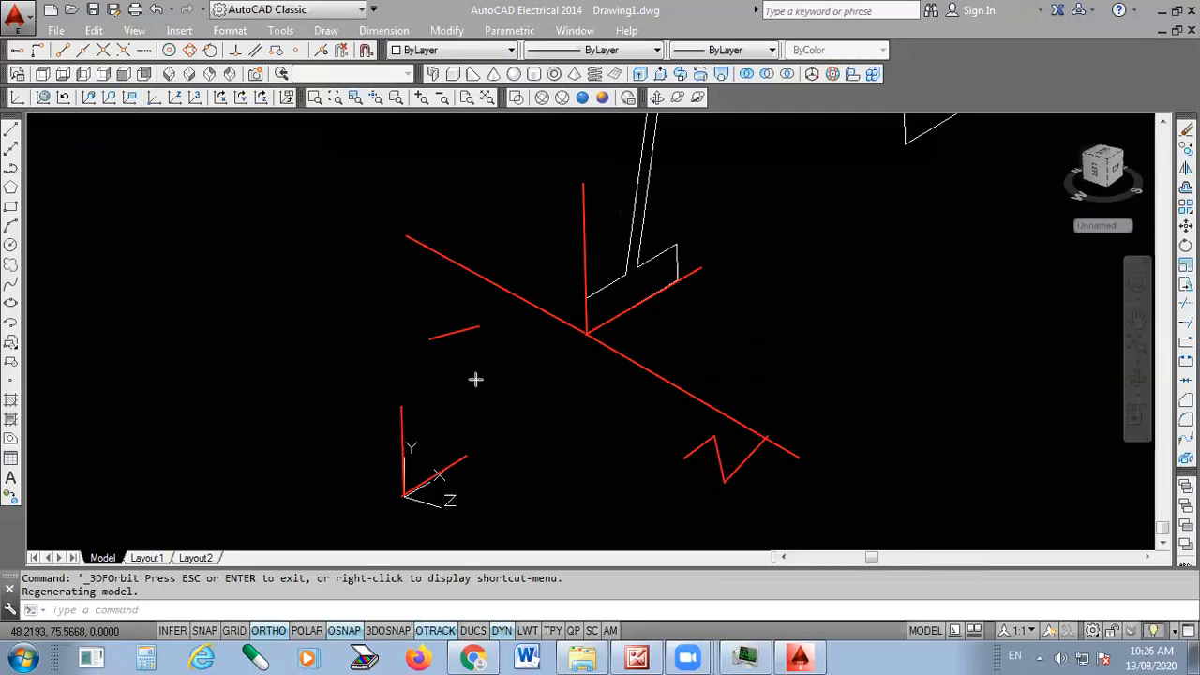
pyautogui.moveTo(475, 381); pyautogui.dragTo(496, 354)
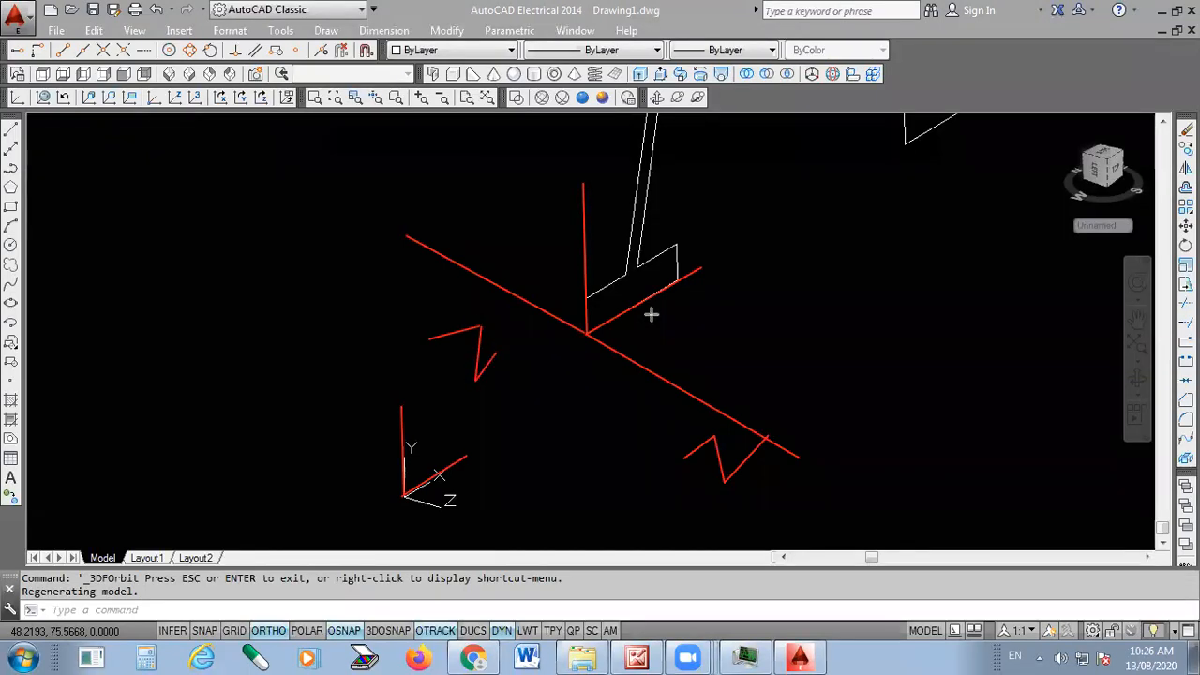
pyautogui.moveTo(586, 330)
pyautogui.mouseDown()
pyautogui.moveTo(608, 472)
pyautogui.moveTo(588, 514)
pyautogui.mouseUp()
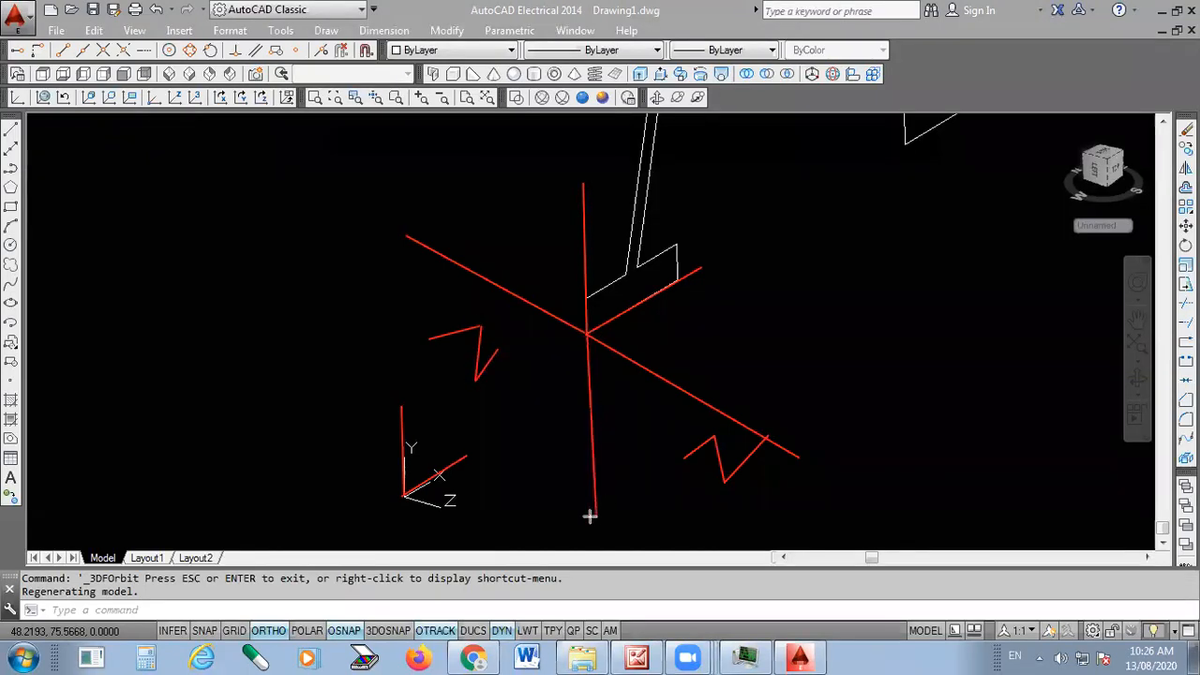
pyautogui.moveTo(494, 397); pyautogui.dragTo(585, 332)
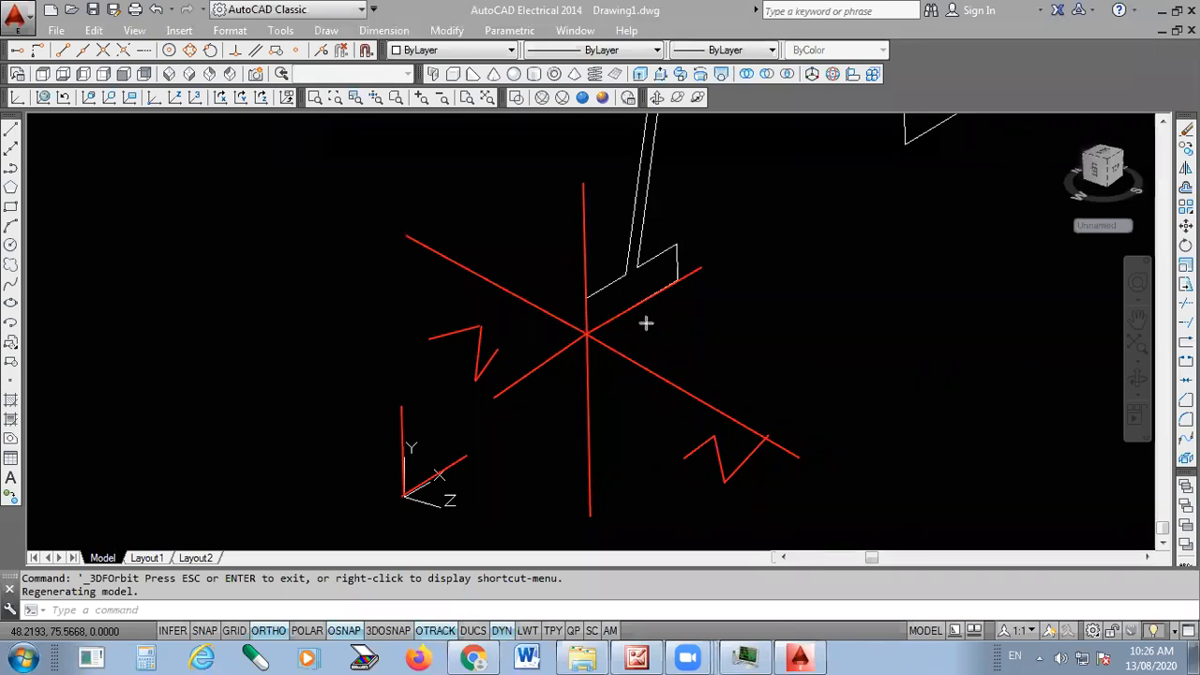
pyautogui.hotkey('ctrl', 'z')
pyautogui.hotkey('ctrl', 'z')
pyautogui.press('Escape')
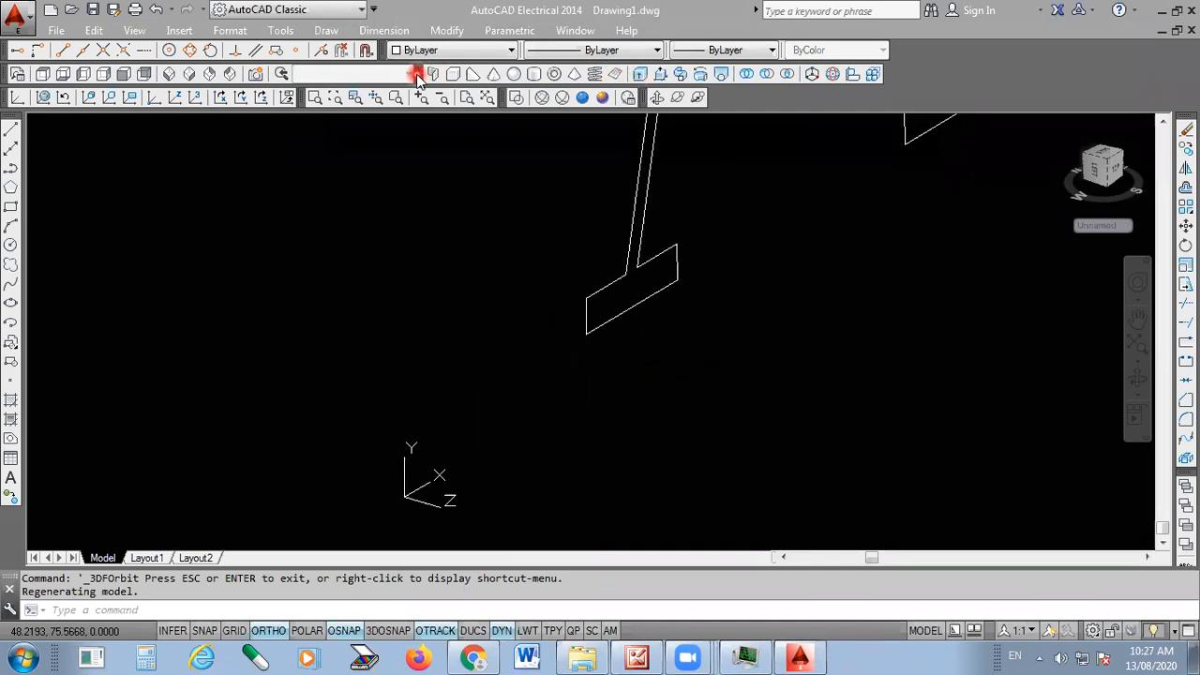
# Look through the list of available AutoCAD toolbars for the Modeling toolbar and close it without changing any
pyautogui.click(281, 30)
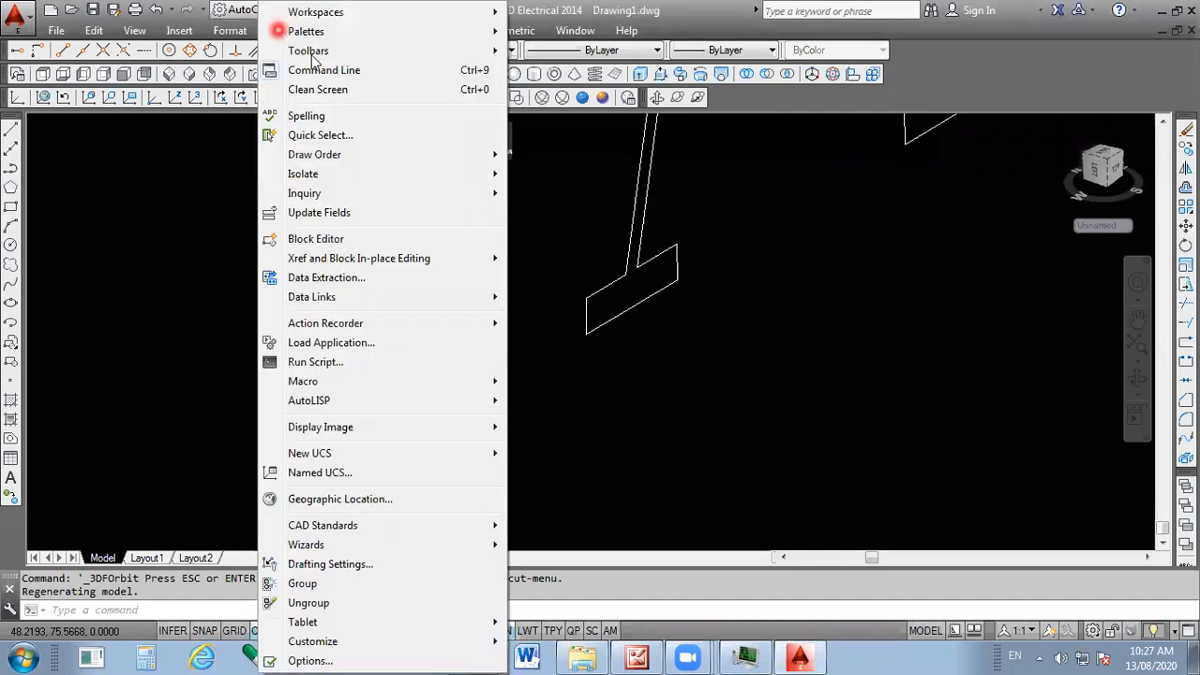
pyautogui.moveTo(319, 51)
pyautogui.moveTo(611, 50)
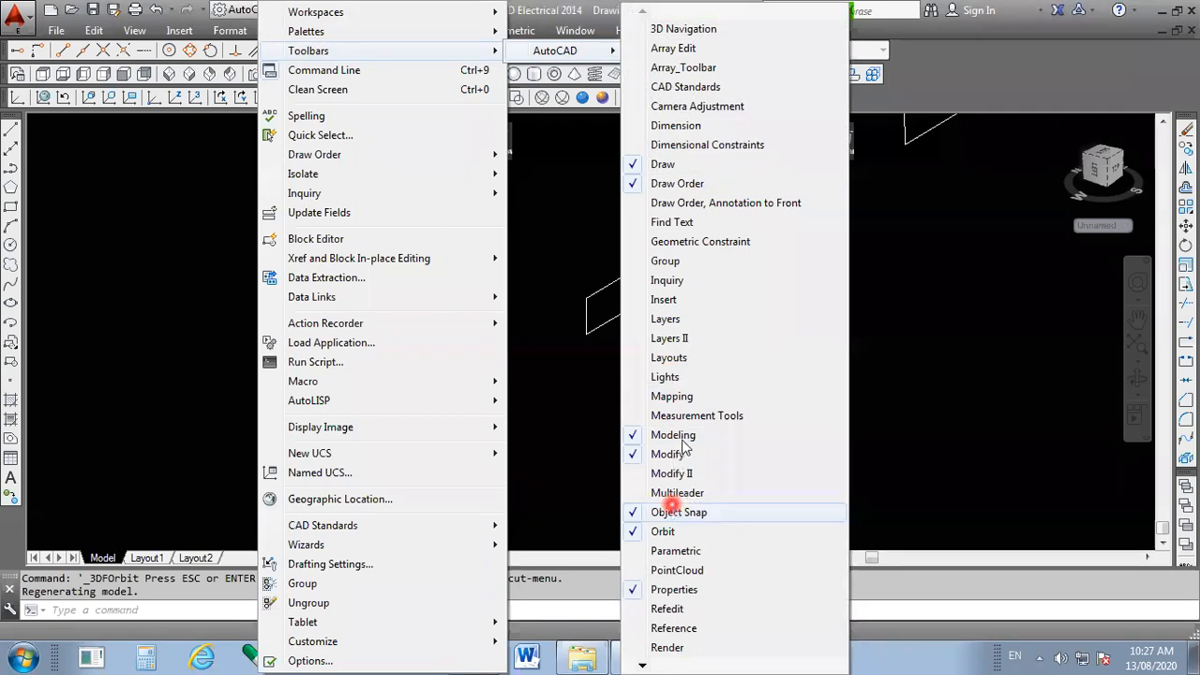
pyautogui.click(941, 329)
pyautogui.rightClick(984, 66)
pyautogui.moveTo(1078, 73)
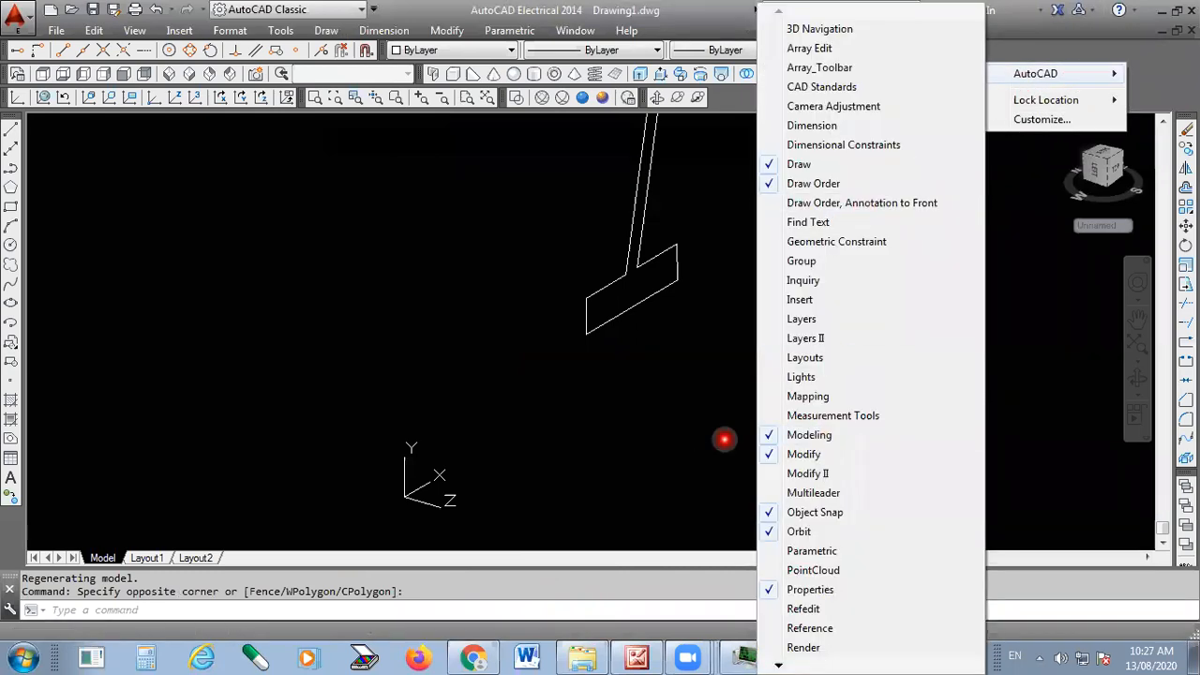
pyautogui.click(724, 439)
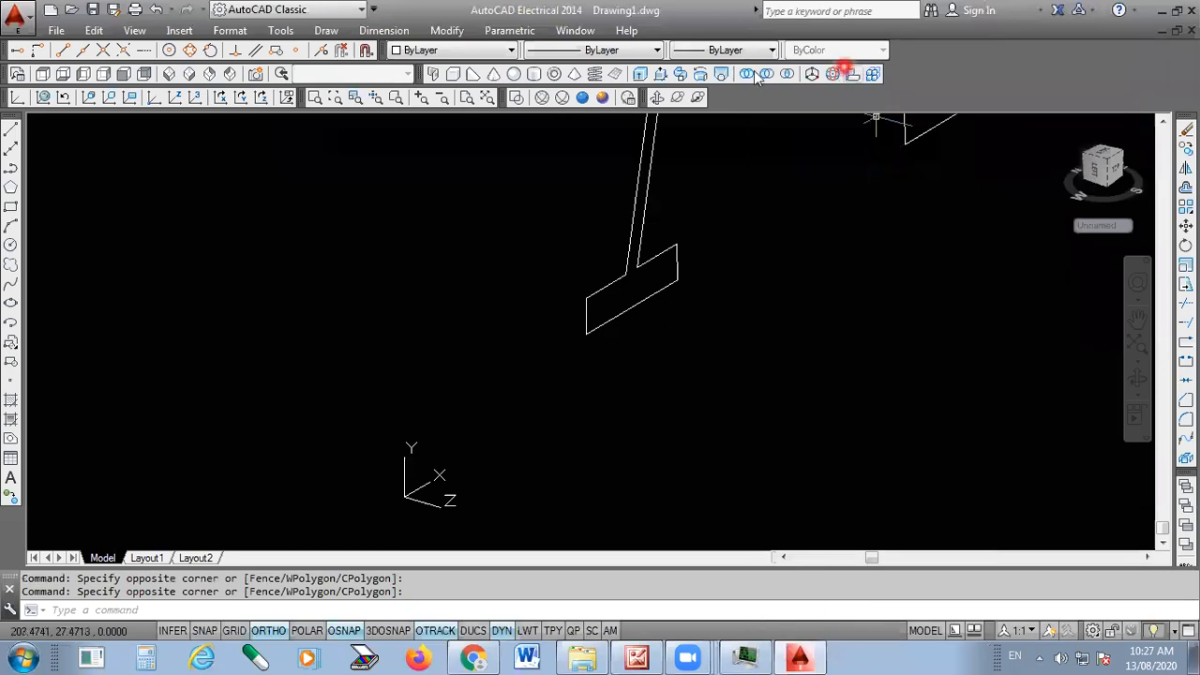
pyautogui.rightClick(861, 77)
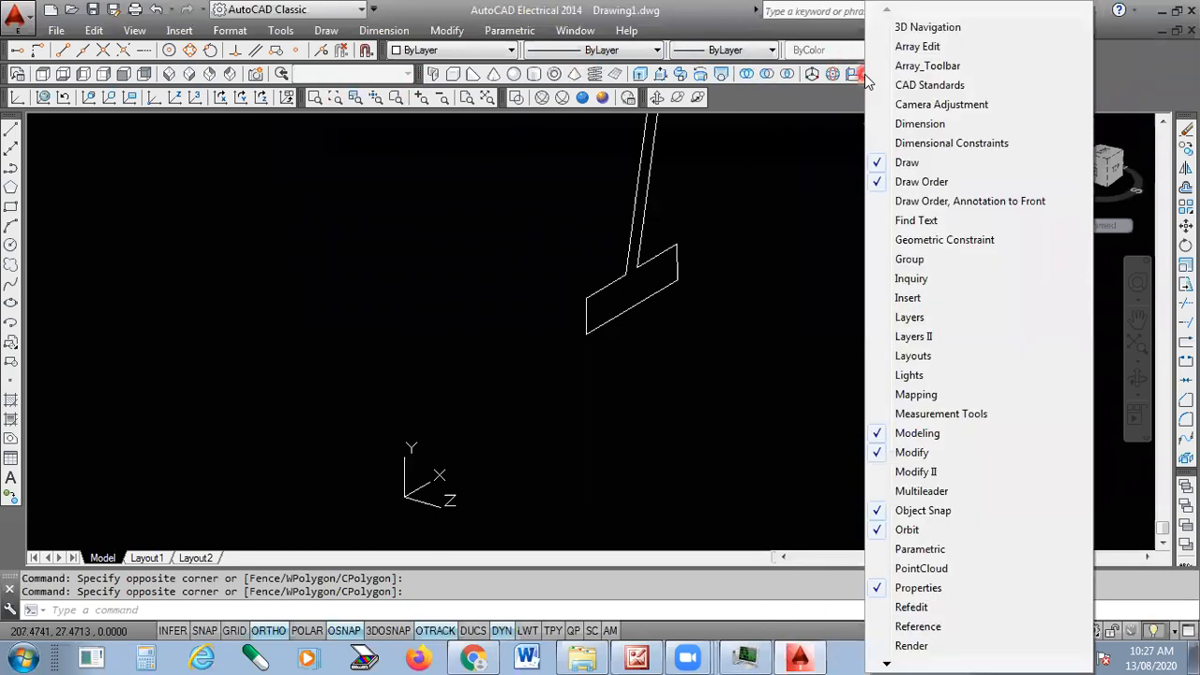
pyautogui.click(431, 79)
pyautogui.rightClick(432, 78)
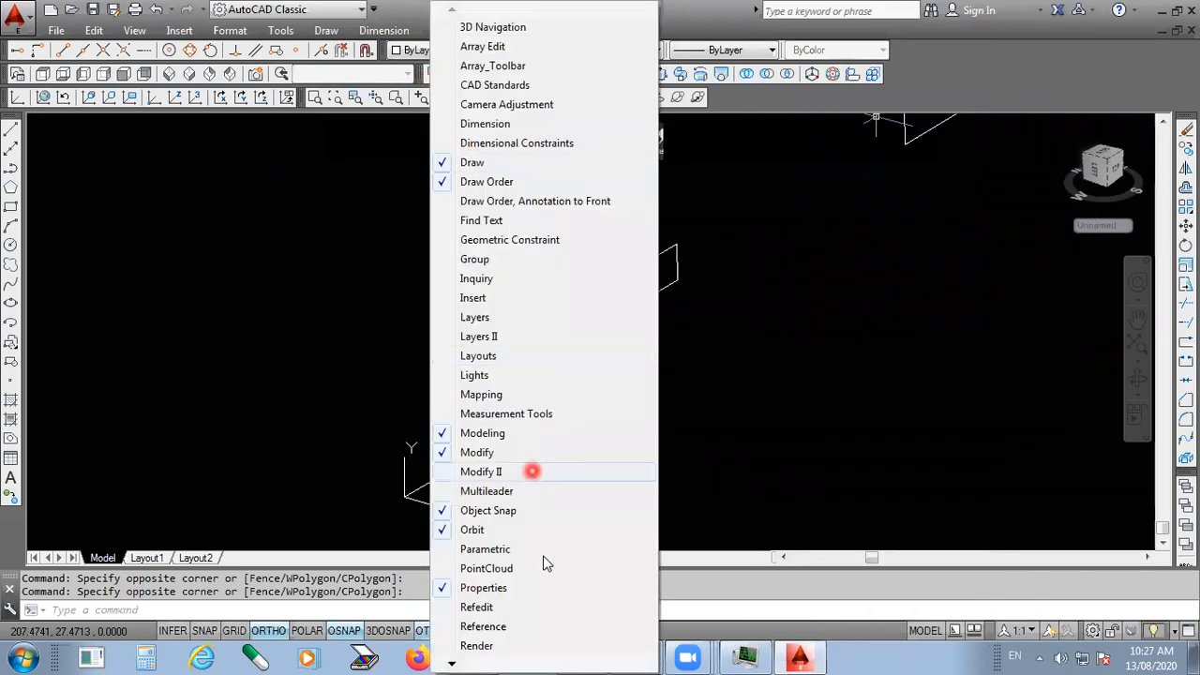
pyautogui.click(737, 412)
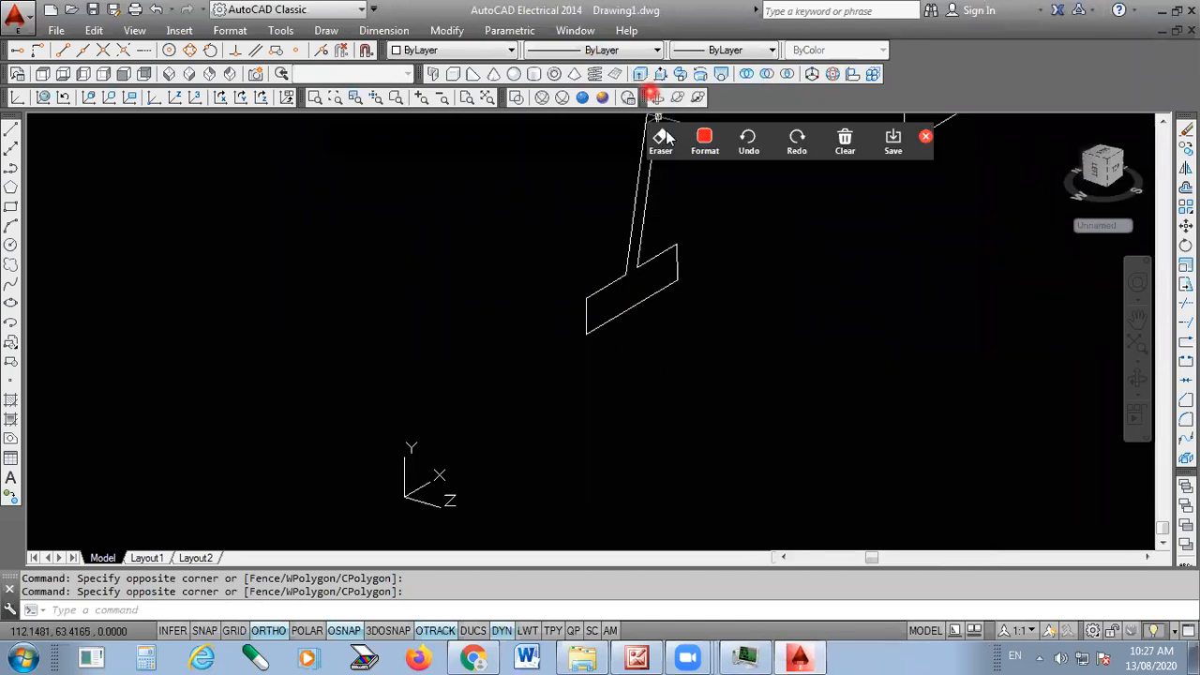
# Start a solid extrusion of the whole stand region and preview its height on both sides of the profile
pyautogui.scroll(-5, 723, 421)
pyautogui.scroll(1, 772, 337)
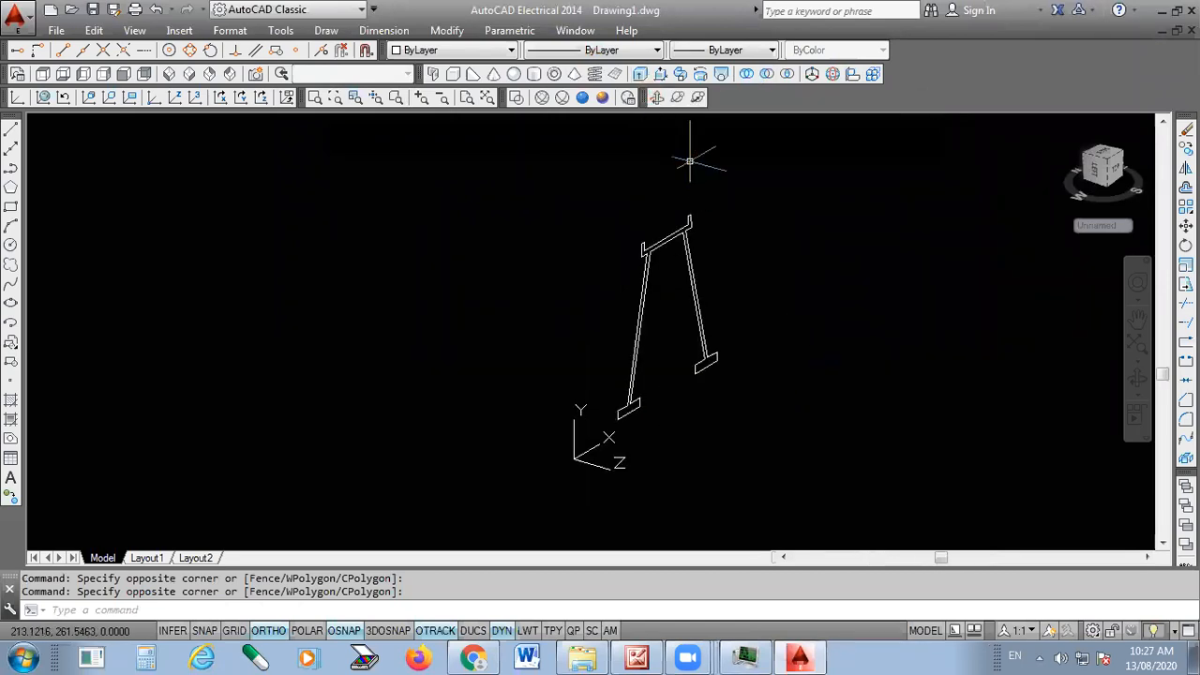
pyautogui.click(642, 75)
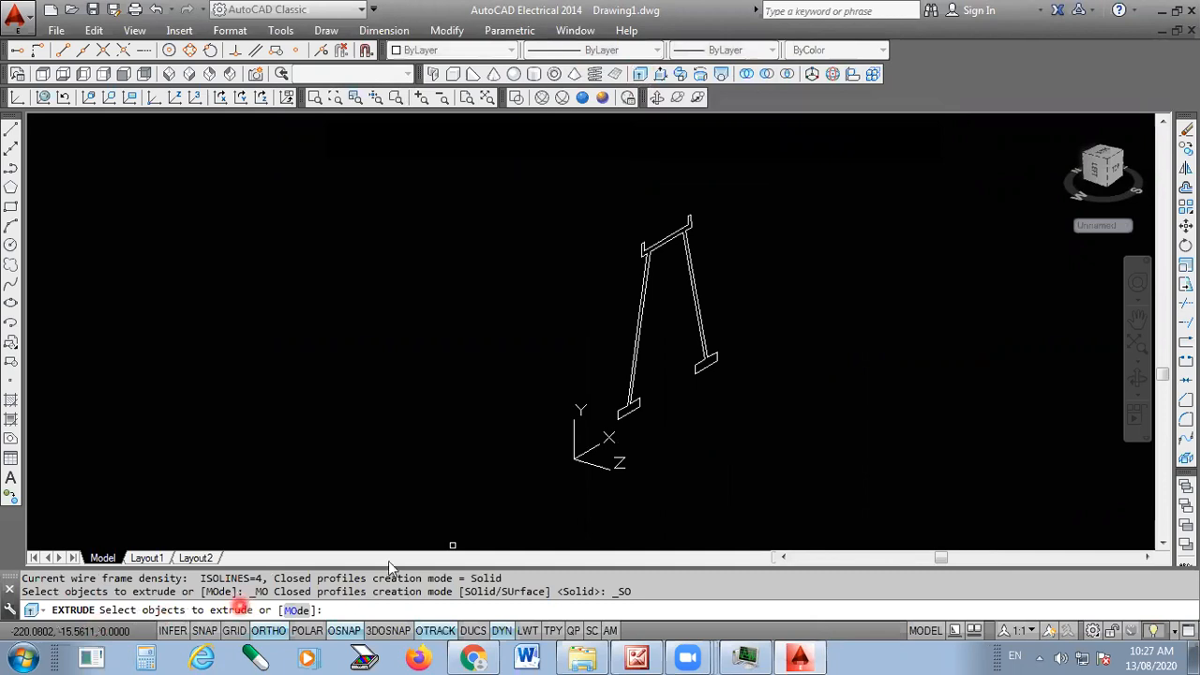
pyautogui.click(741, 230)
pyautogui.click(539, 325)
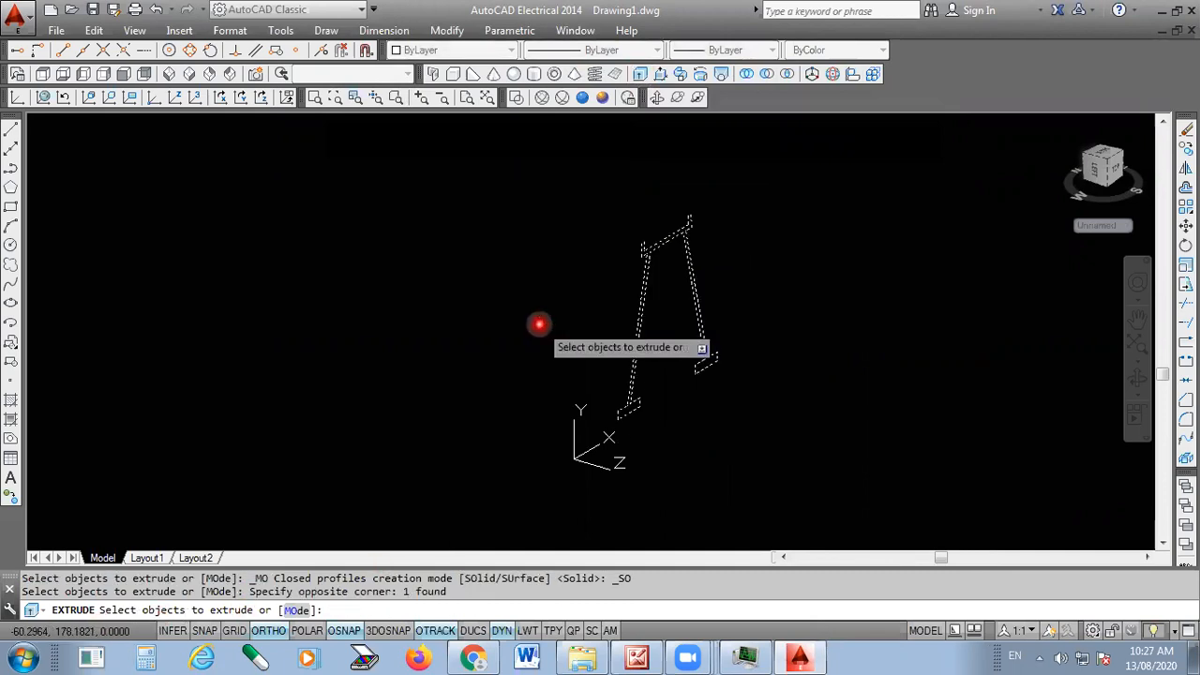
pyautogui.press('Return')
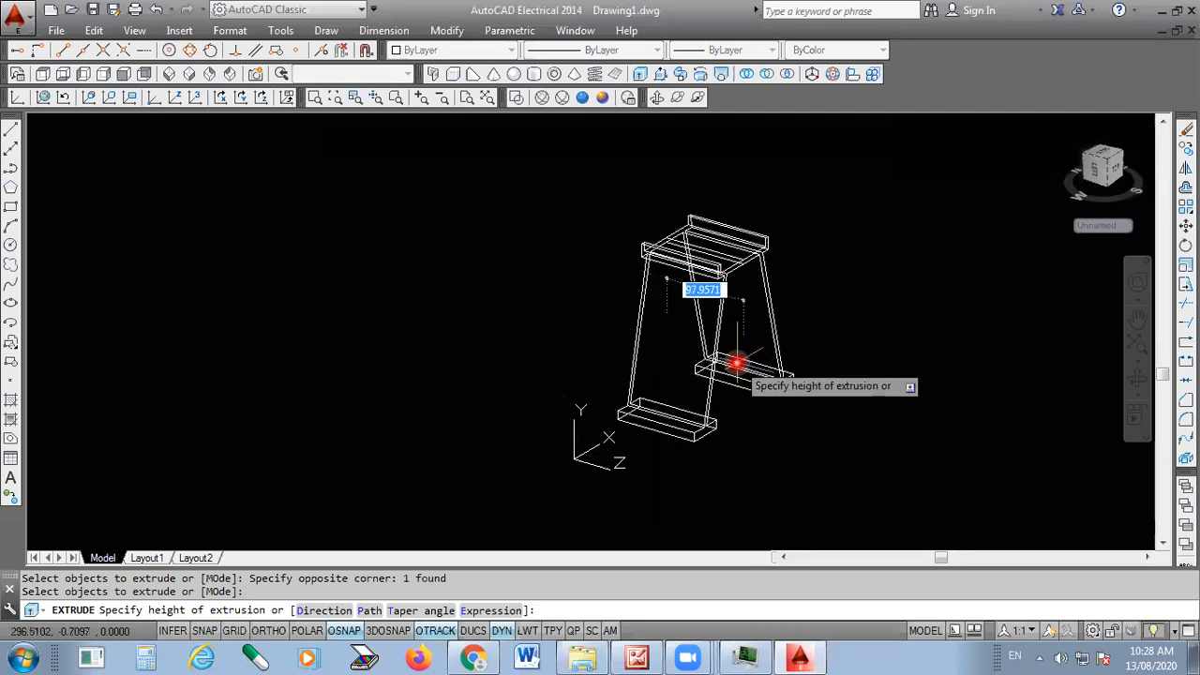
pyautogui.scroll(6, 549, 271)
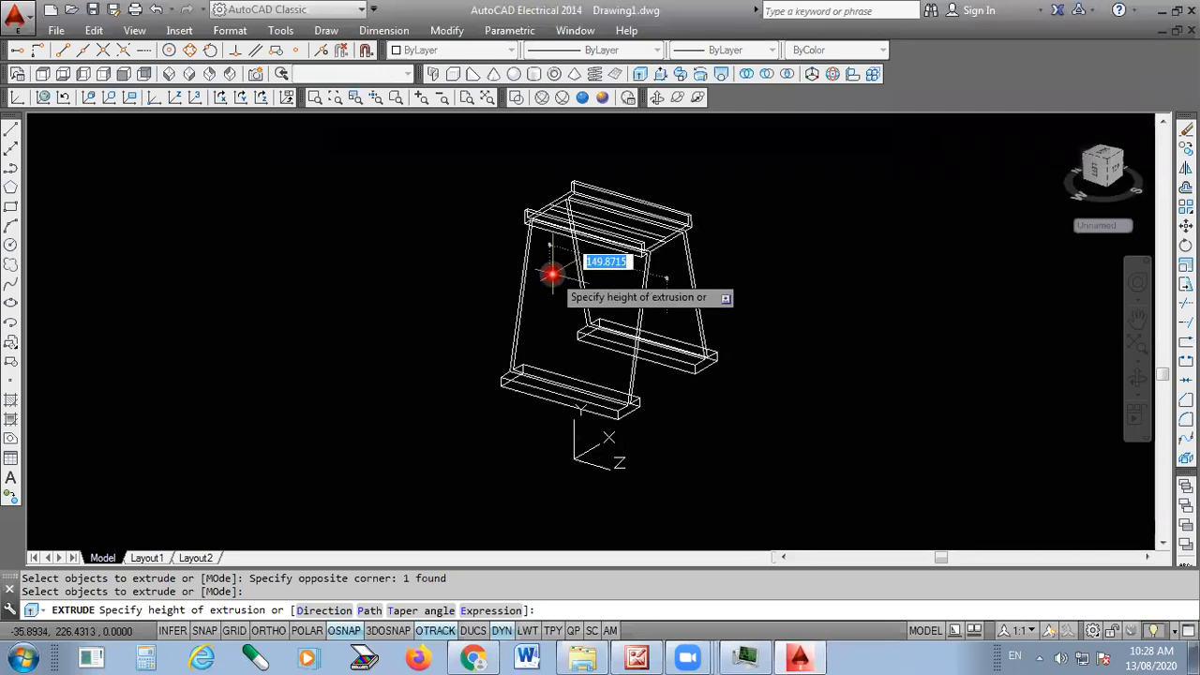
# Check the stand's depth in the reference picture, return to AutoCAD and finish the extrusion with a height of 50
pyautogui.click(808, 654)
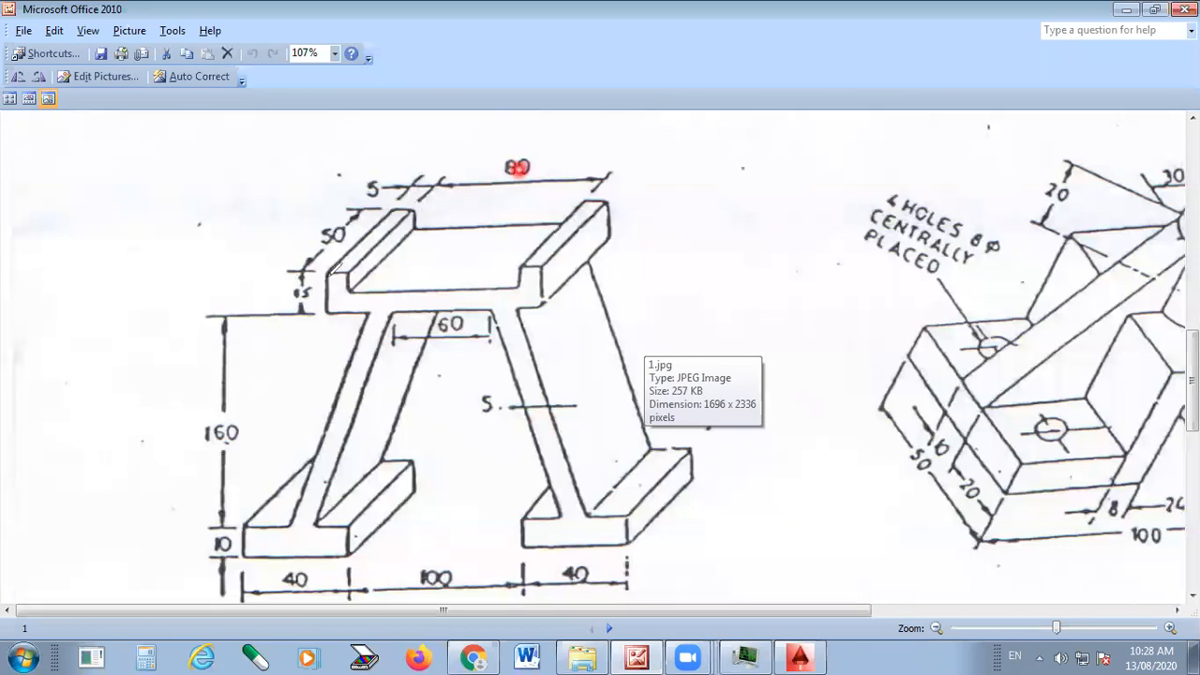
pyautogui.moveTo(379, 220); pyautogui.dragTo(405, 200)
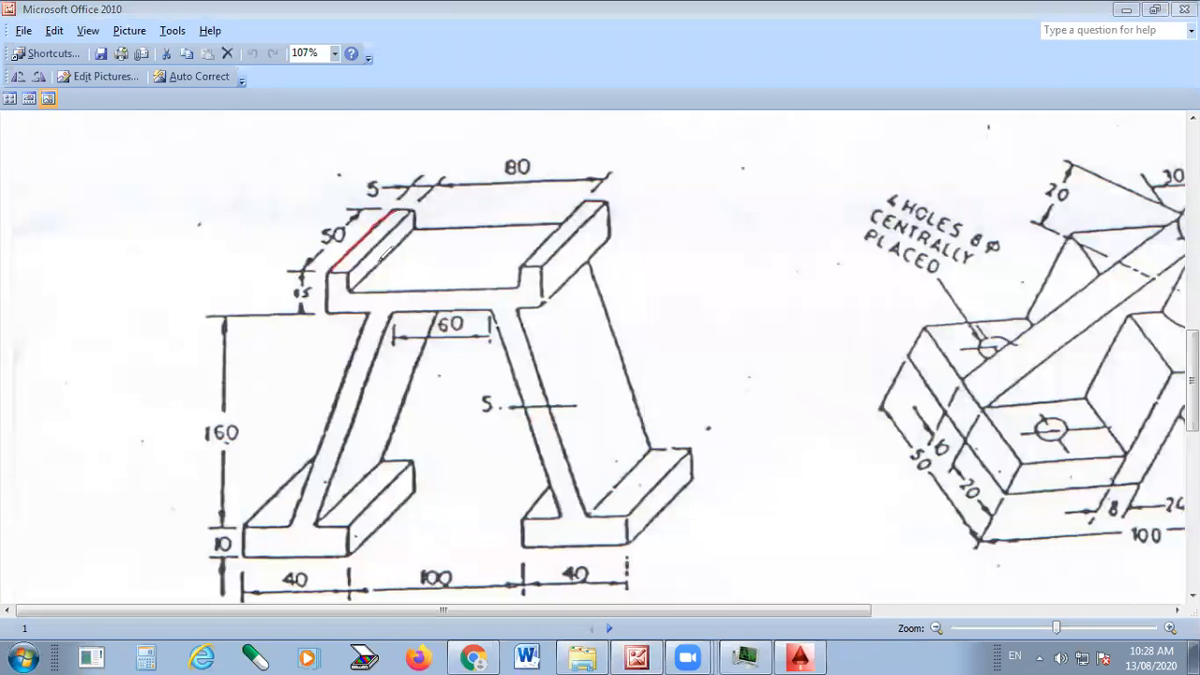
pyautogui.moveTo(328, 229); pyautogui.dragTo(375, 233)
pyautogui.hotkey('ctrl', 'z')
pyautogui.click(802, 656)
pyautogui.write('50')
pyautogui.press('Return')
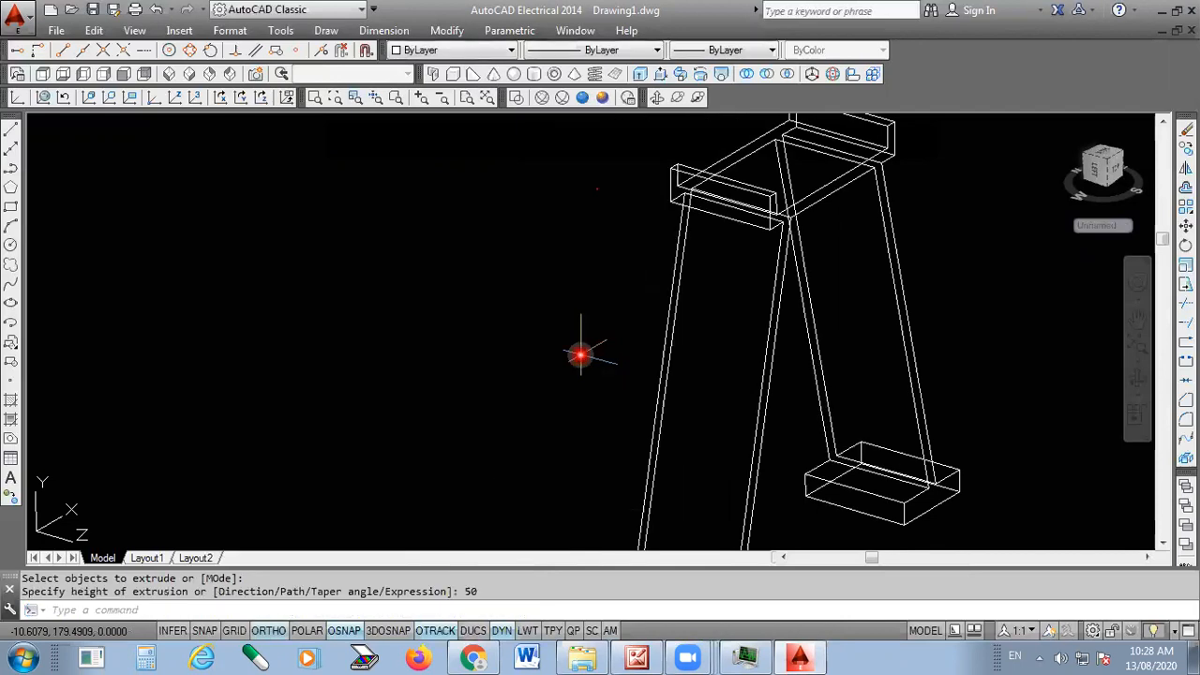
# Display the extruded stand in the Conceptual visual style
pyautogui.scroll(-4, 476, 397)
pyautogui.scroll(1, 549, 466)
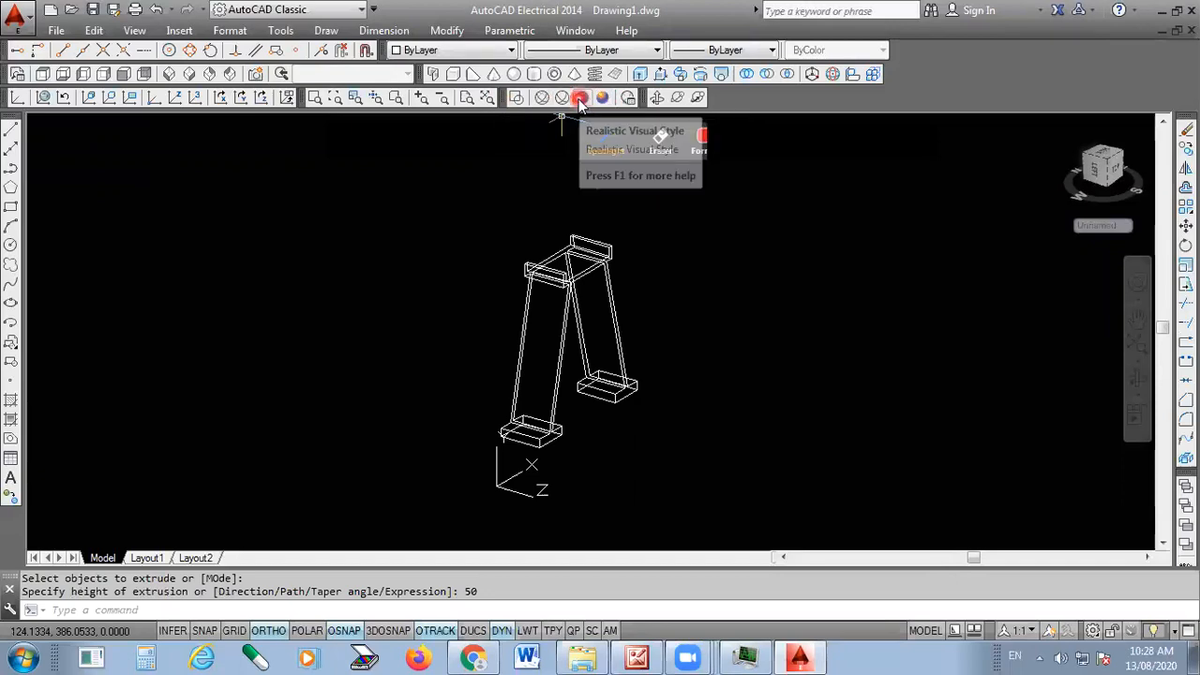
pyautogui.click(602, 99)
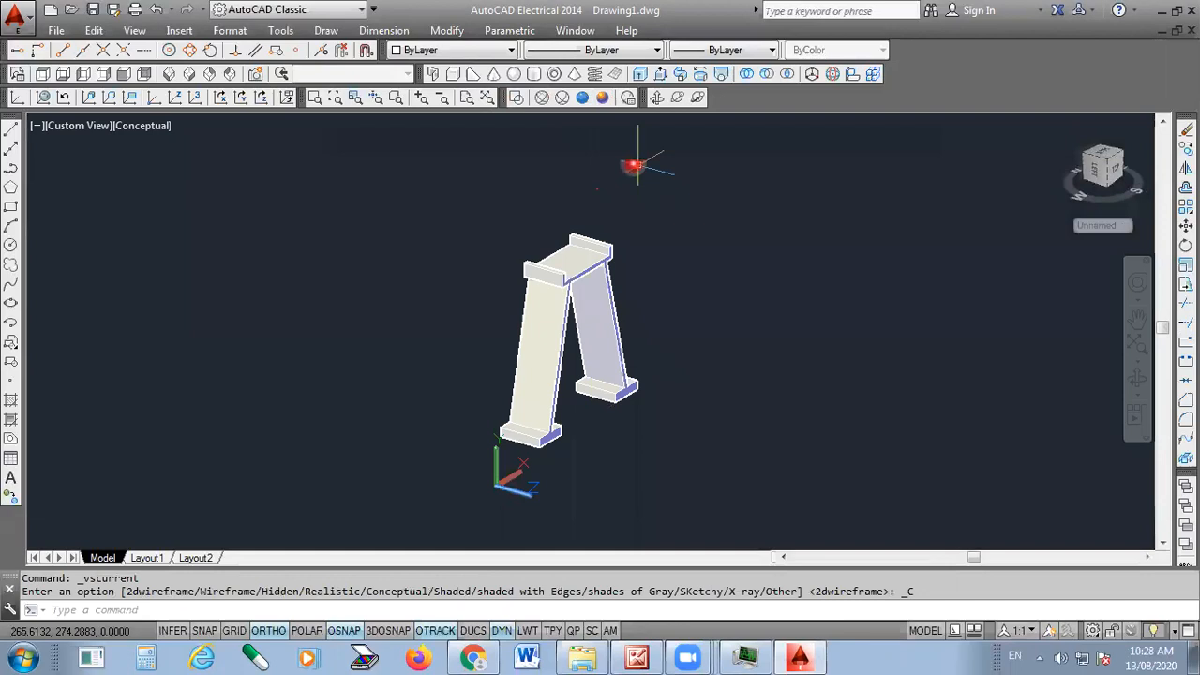
# Inspect the shaded stand from several angles with Free Orbit, bring it back upright in an angled view and exit the orbit
pyautogui.moveTo(549, 327); pyautogui.dragTo(549, 294)
pyautogui.scroll(2, 557, 291)
pyautogui.moveTo(614, 338); pyautogui.dragTo(627, 383)
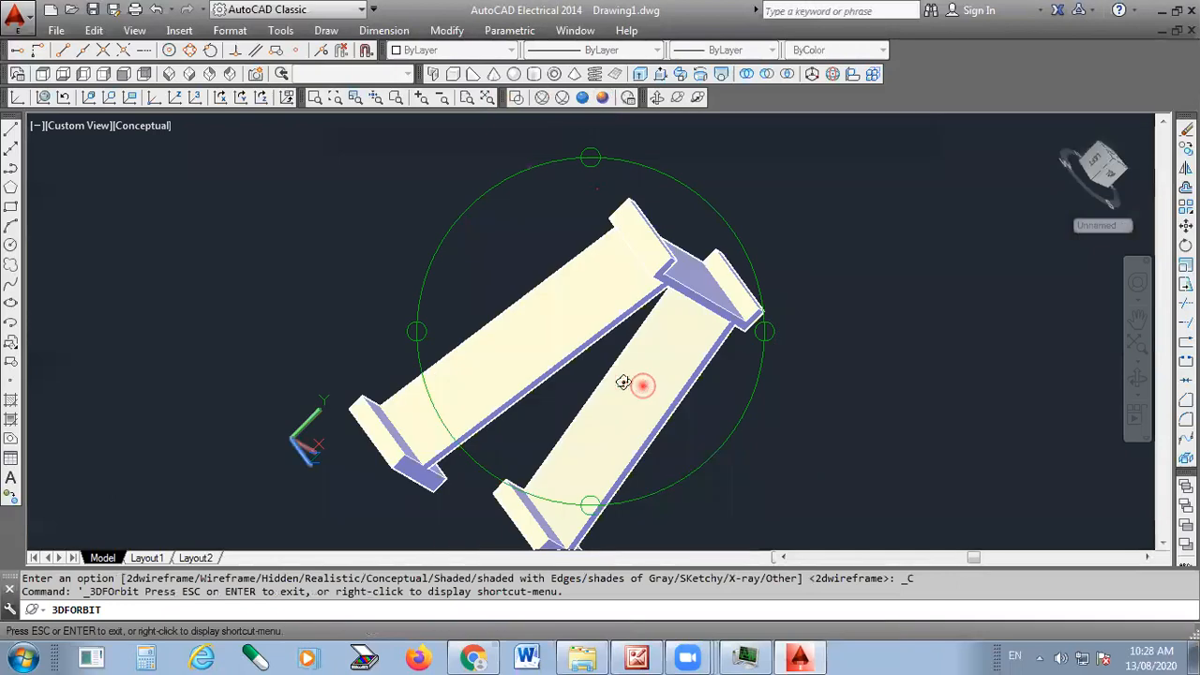
pyautogui.moveTo(702, 392); pyautogui.dragTo(605, 328)
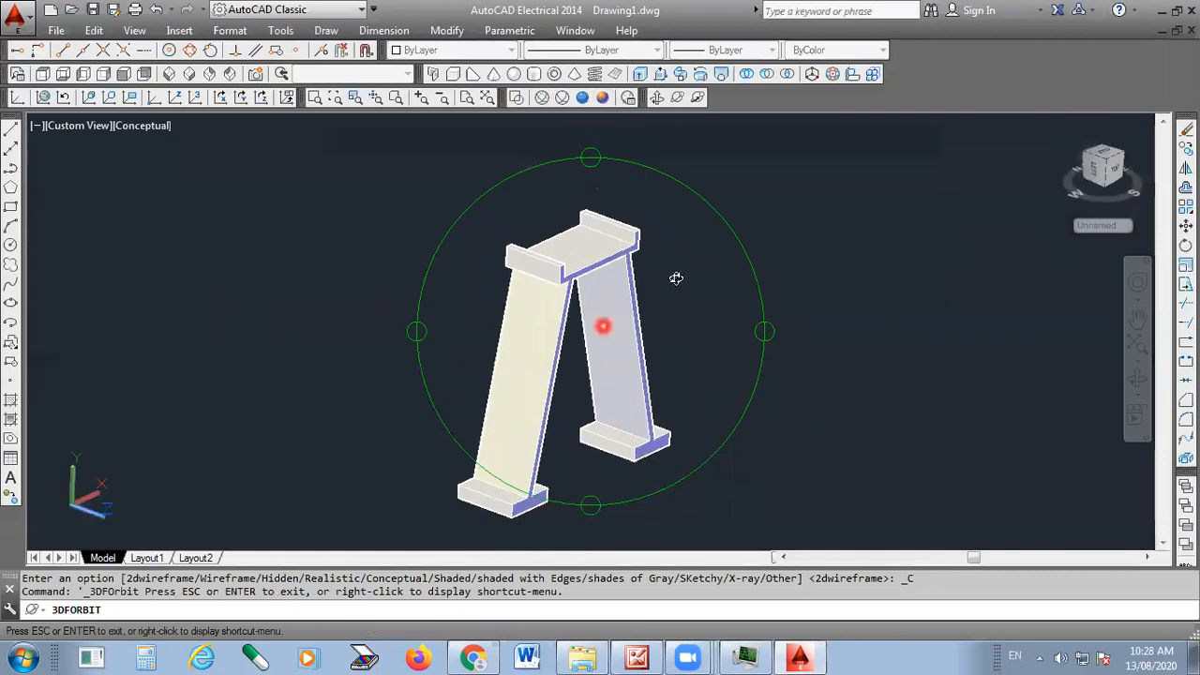
pyautogui.rightClick(699, 260)
pyautogui.click(732, 268)
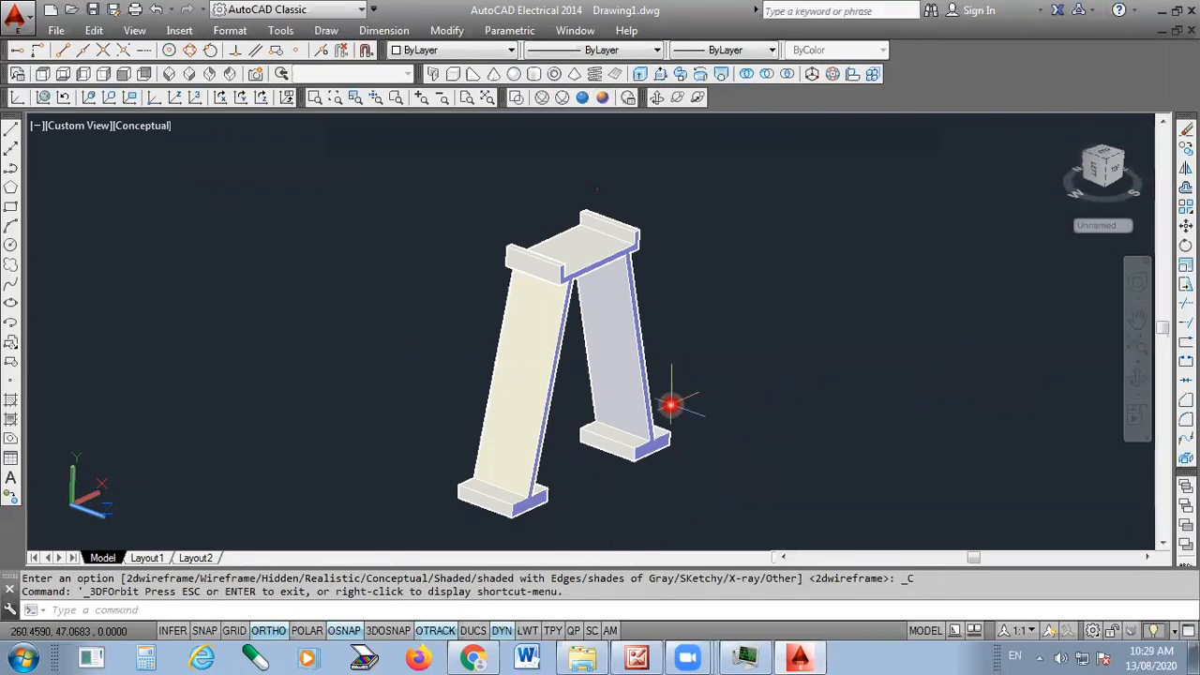
pyautogui.press('Escape')
# Save the drawing as 15 in the AUTOCAD ONLINE CLASS folder on the desktop
pyautogui.hotkey('ctrl', 's')
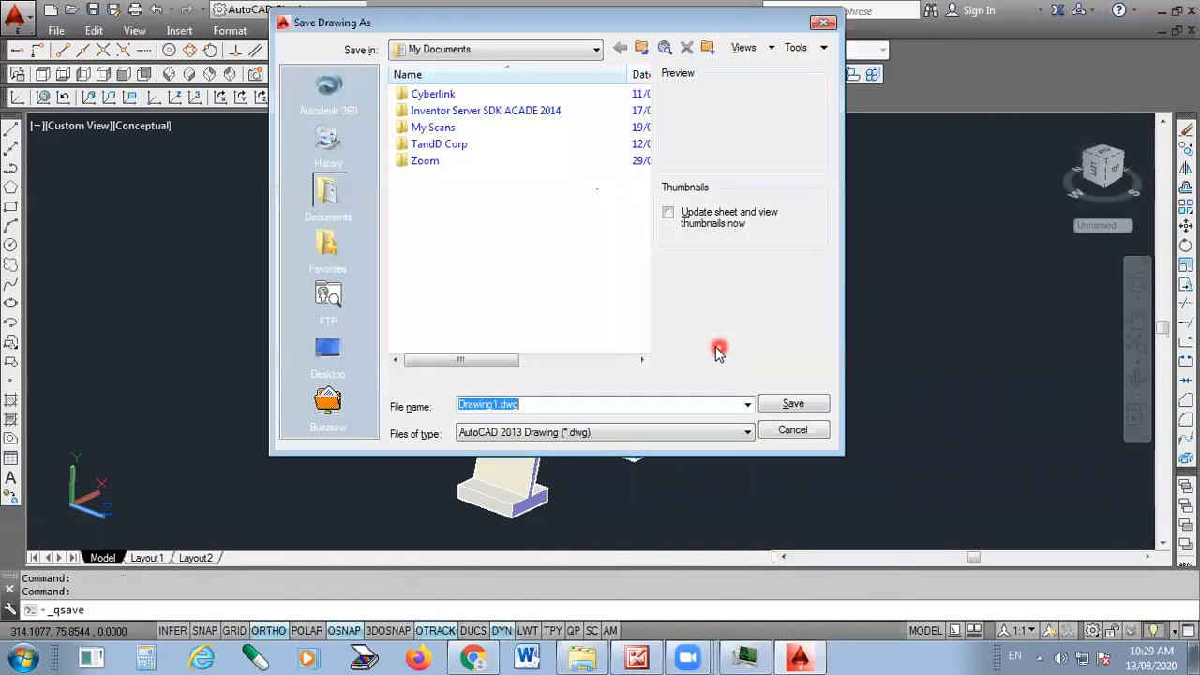
pyautogui.click(330, 352)
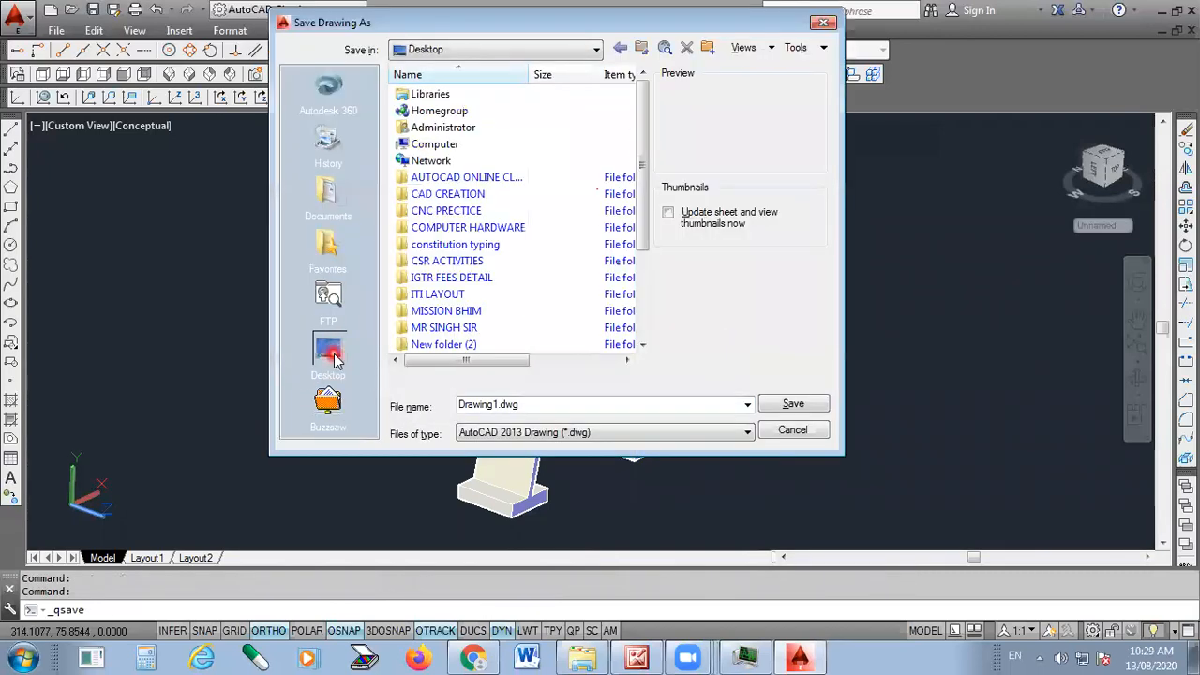
pyautogui.doubleClick(452, 178)
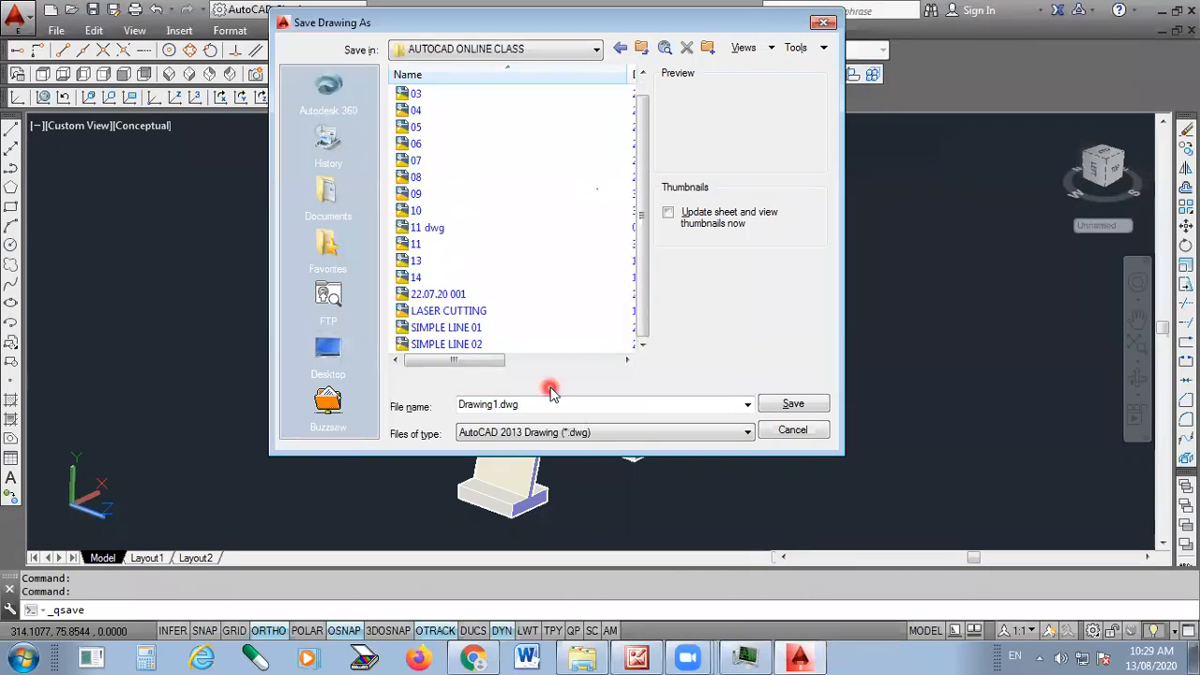
pyautogui.click(540, 407)
pyautogui.write('15')
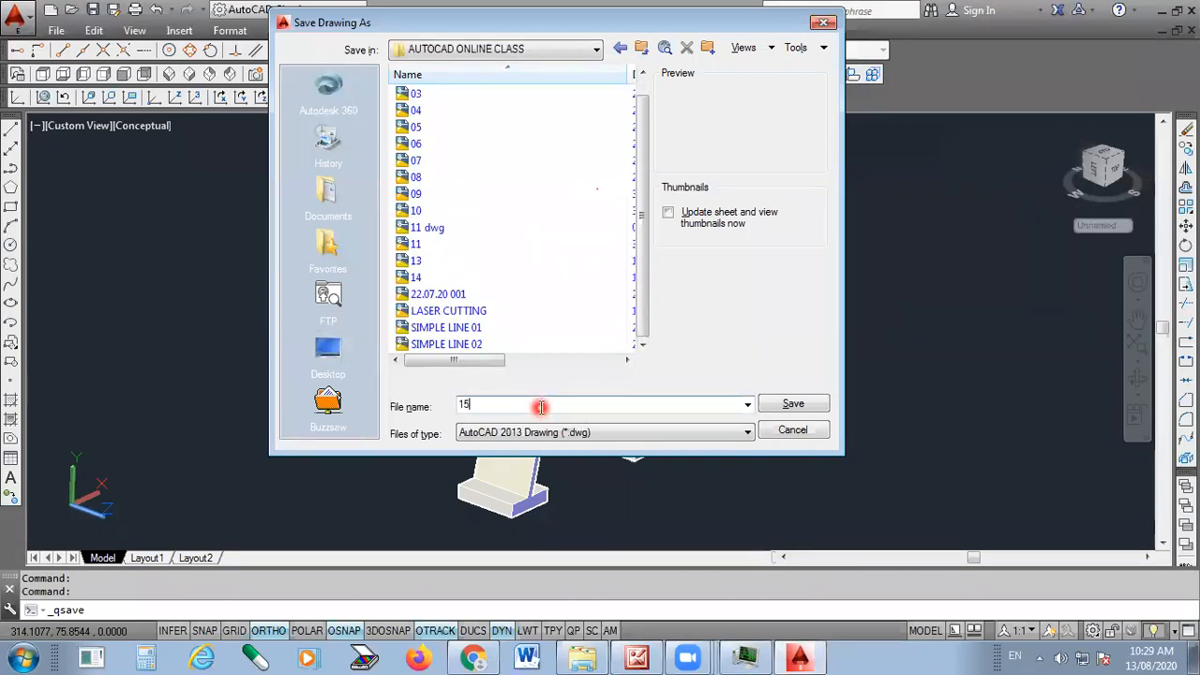
pyautogui.click(799, 405)
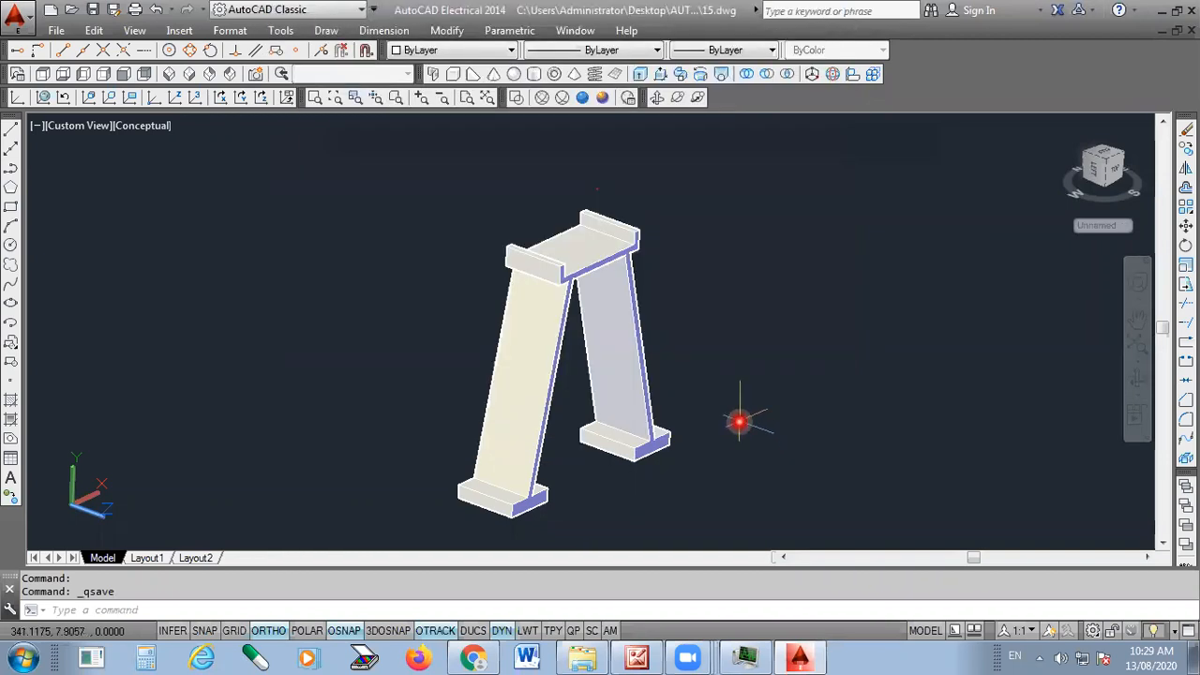
# Show the stand in the SW Isometric view and set up a plot with the DWG To PDF.pc3 plotter
pyautogui.click(169, 74)
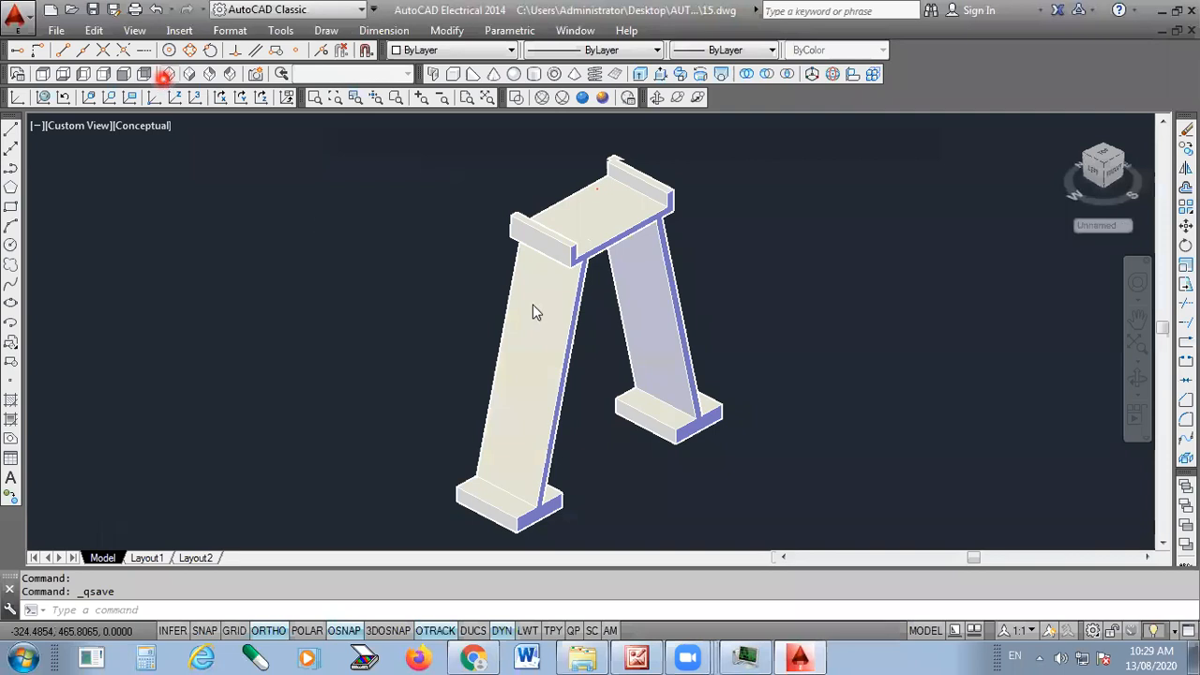
pyautogui.hotkey('ctrl', 'p')
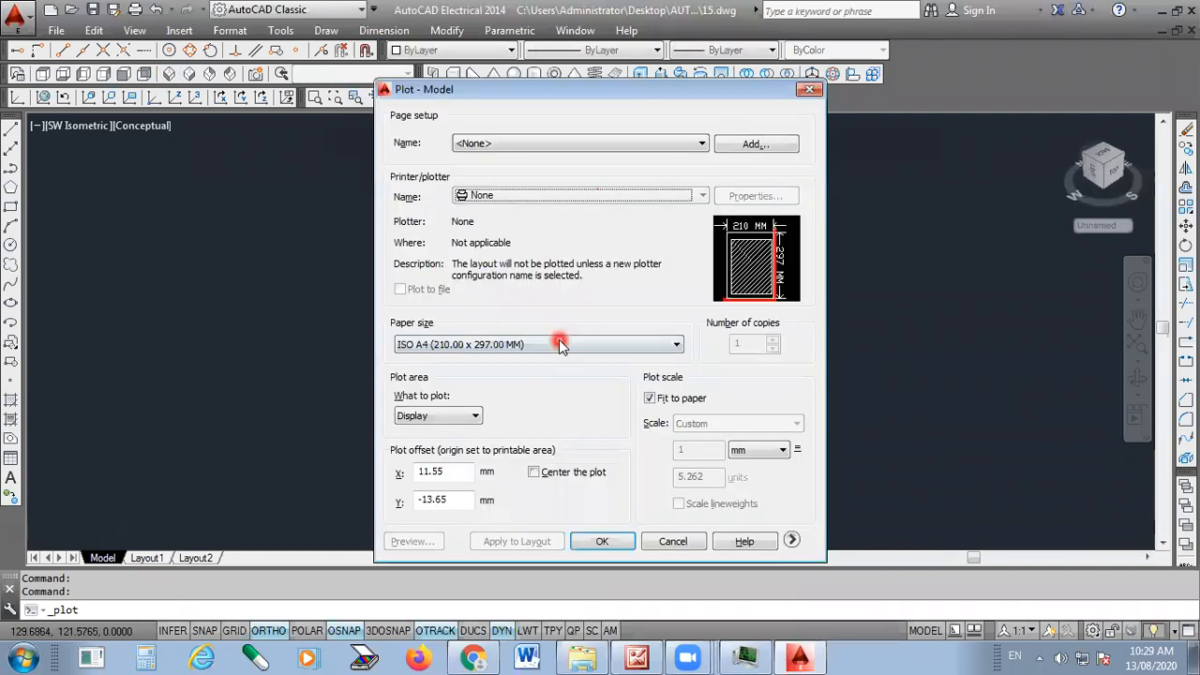
pyautogui.click(605, 195)
pyautogui.scroll(-3, 582, 262)
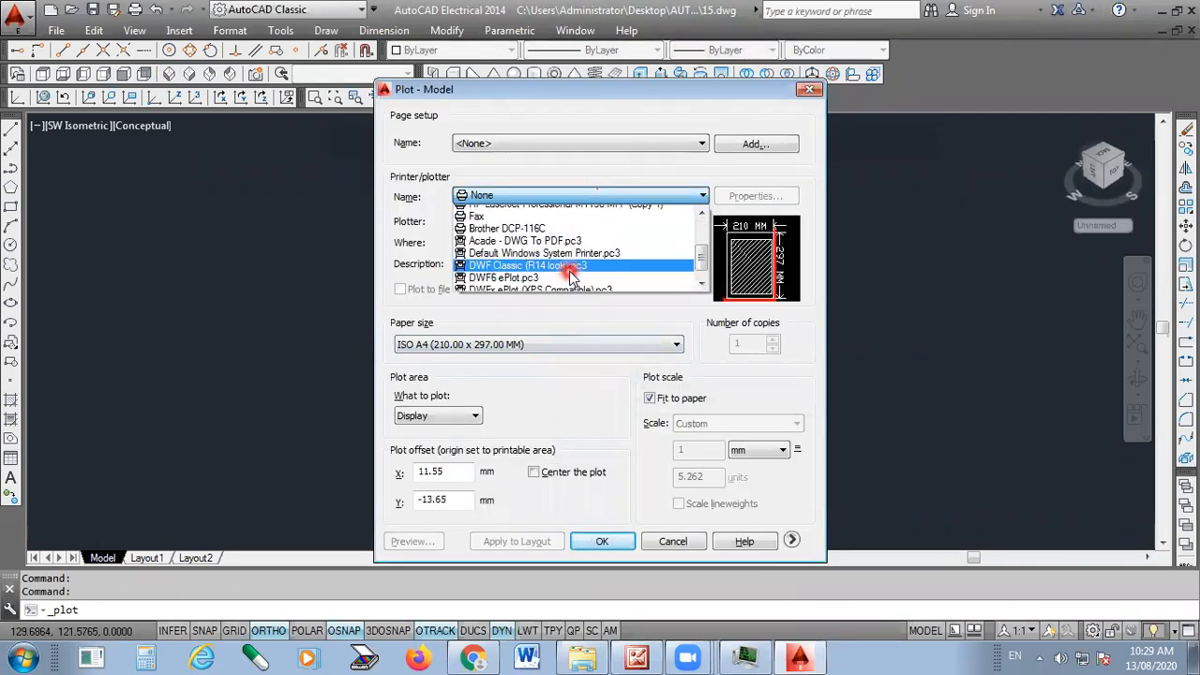
pyautogui.click(557, 262)
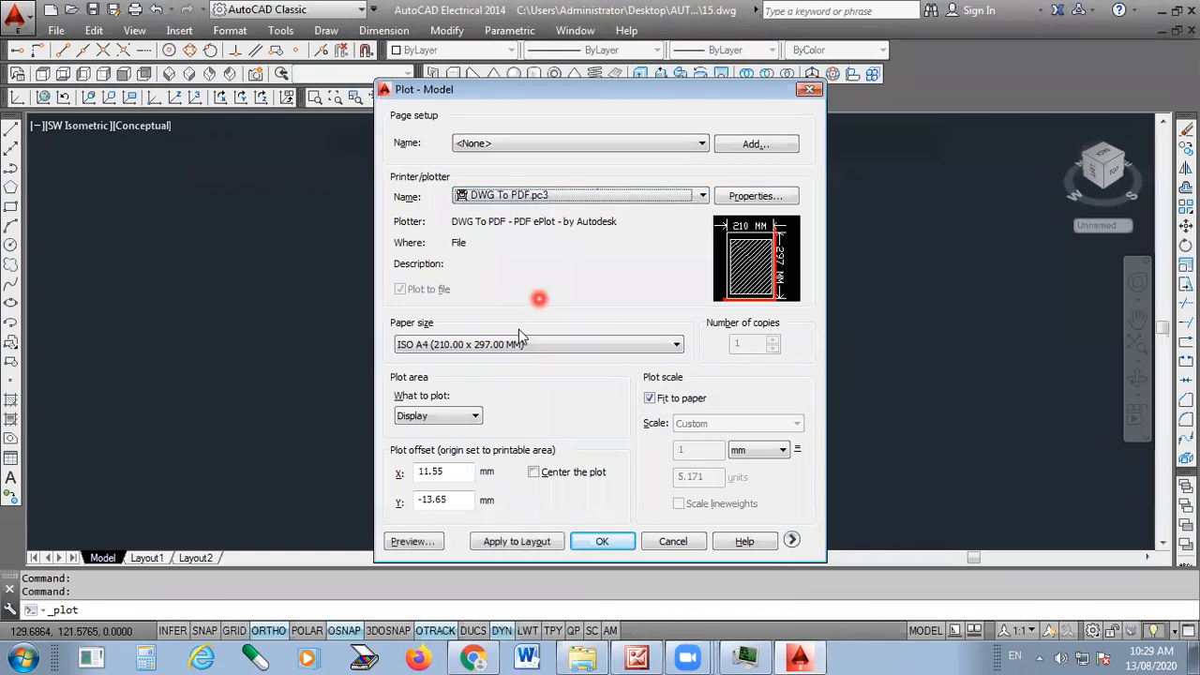
# Set the plot area to a window enclosing the stand, centre the plot and preview it
pyautogui.click(446, 417)
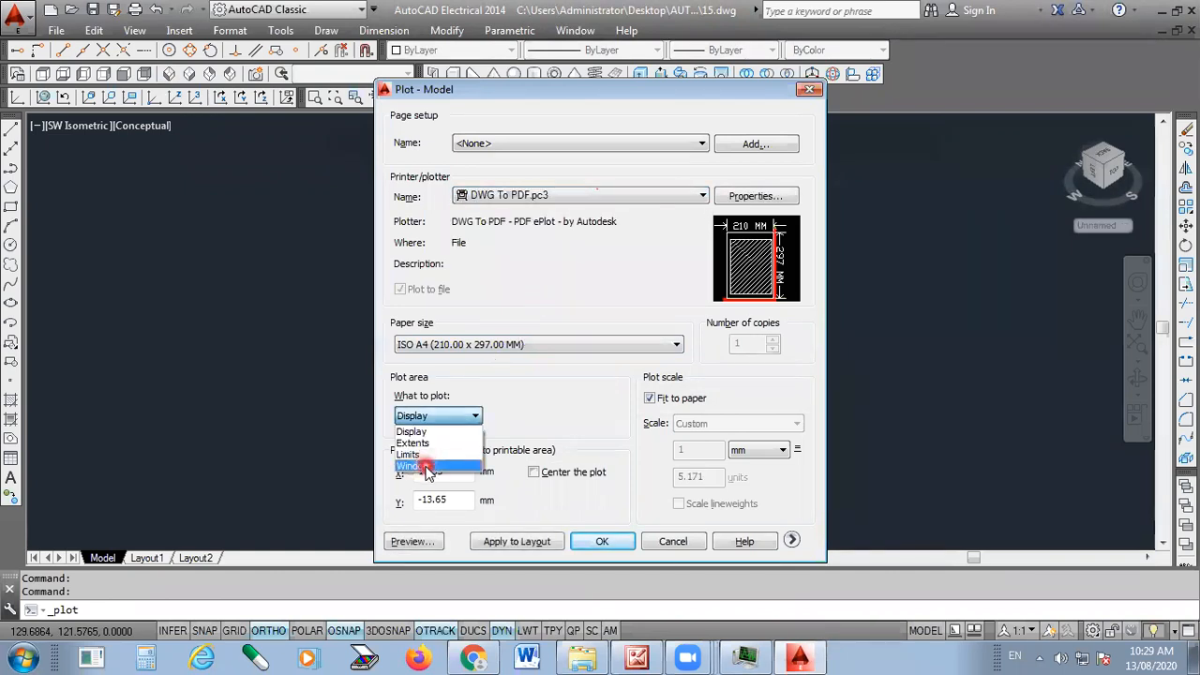
pyautogui.click(426, 473)
pyautogui.click(450, 270)
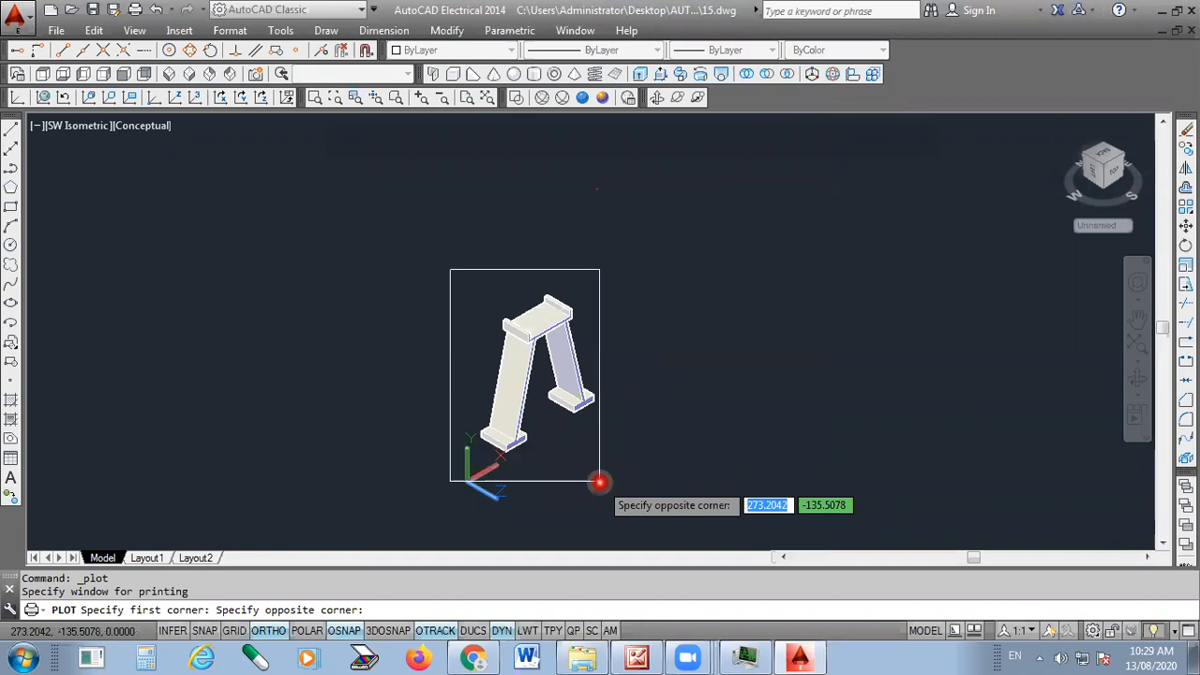
pyautogui.click(533, 472)
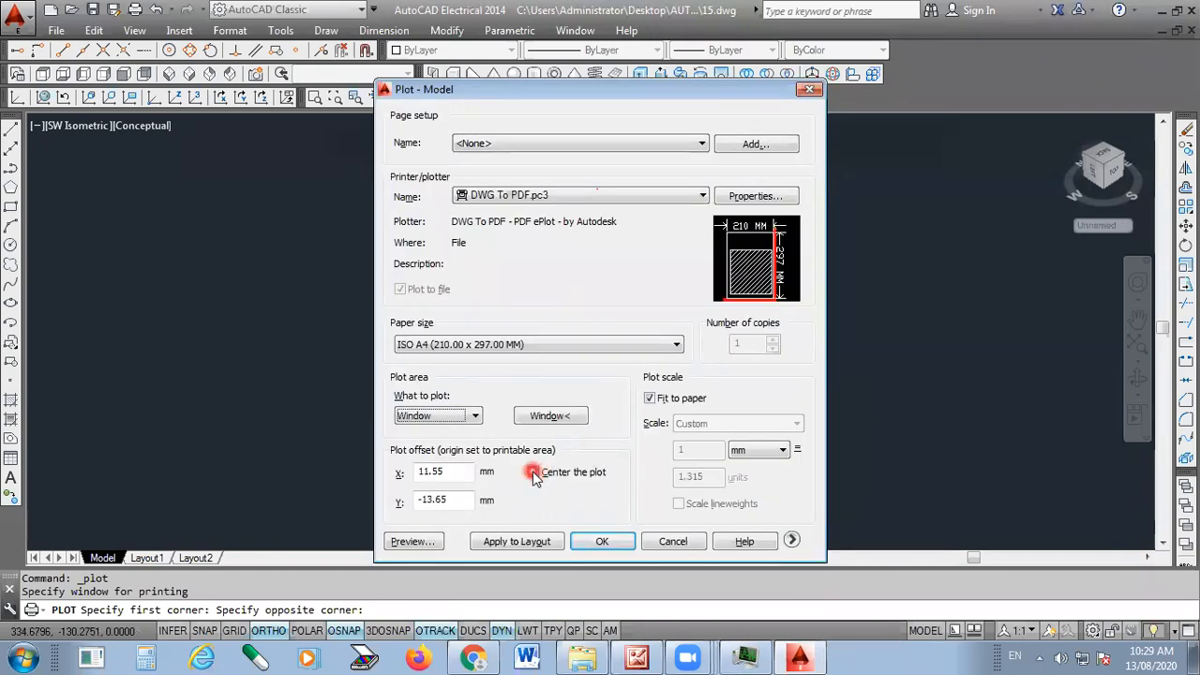
pyautogui.click(412, 541)
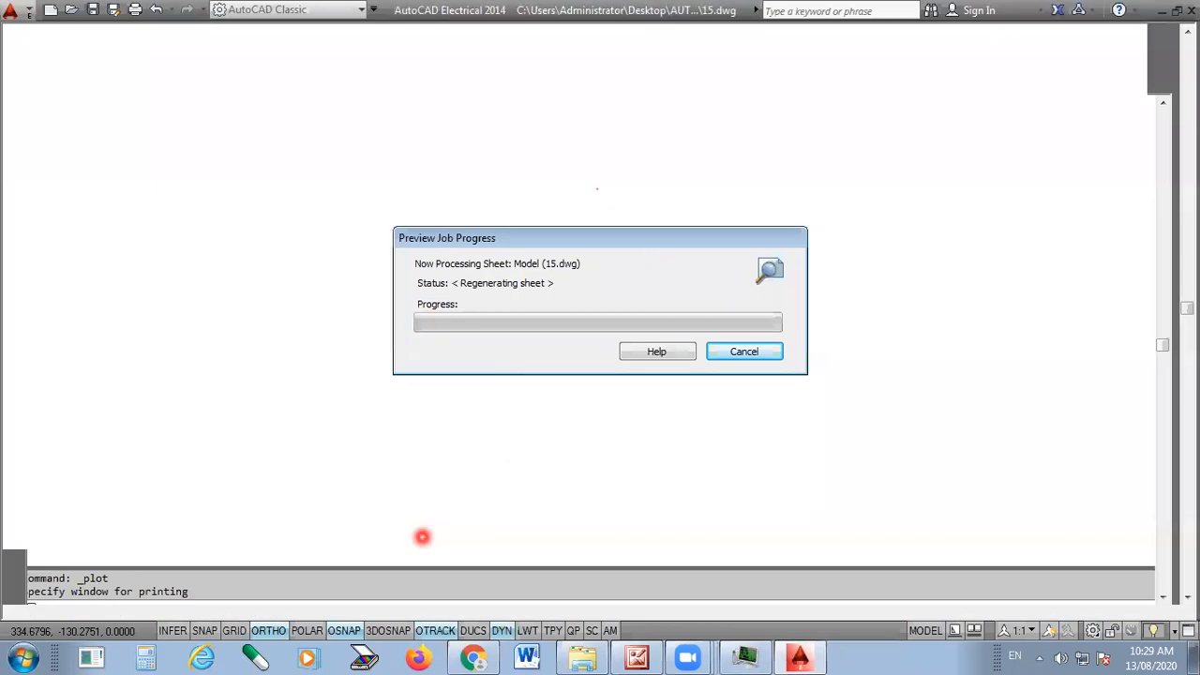
# Plot from the preview and save the PDF as 15 in the desktop's AUTOCAD ONLINE CLASS folder
pyautogui.rightClick(654, 247)
pyautogui.click(722, 277)
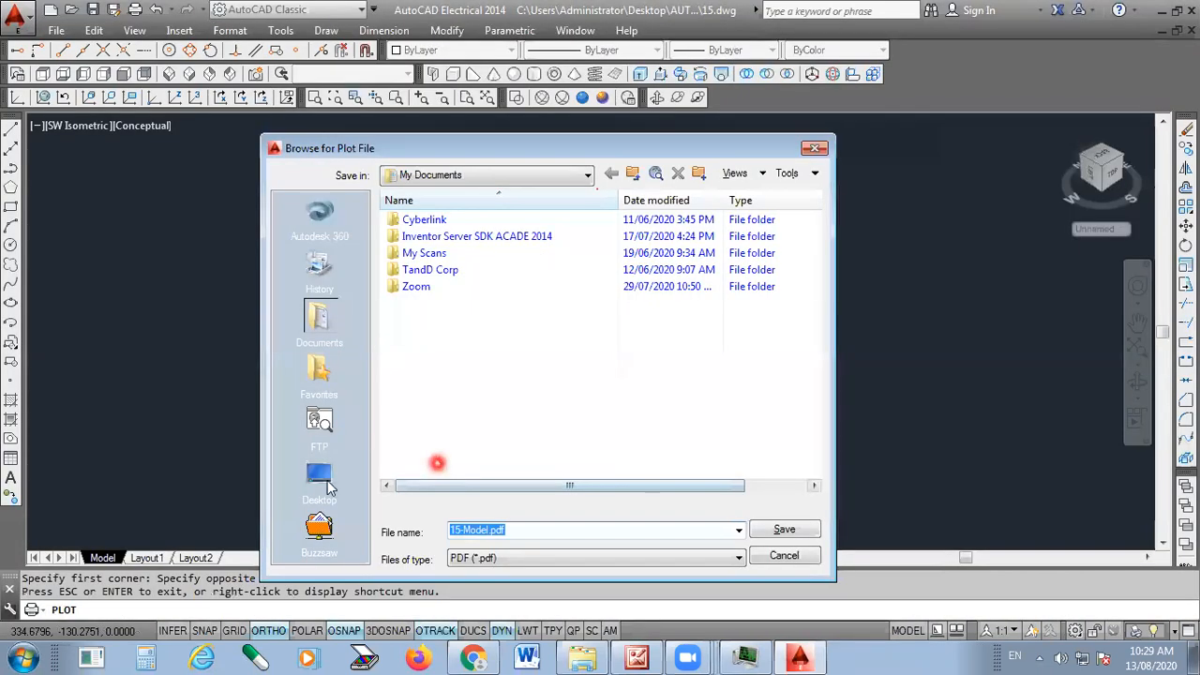
pyautogui.click(320, 480)
pyautogui.doubleClick(441, 308)
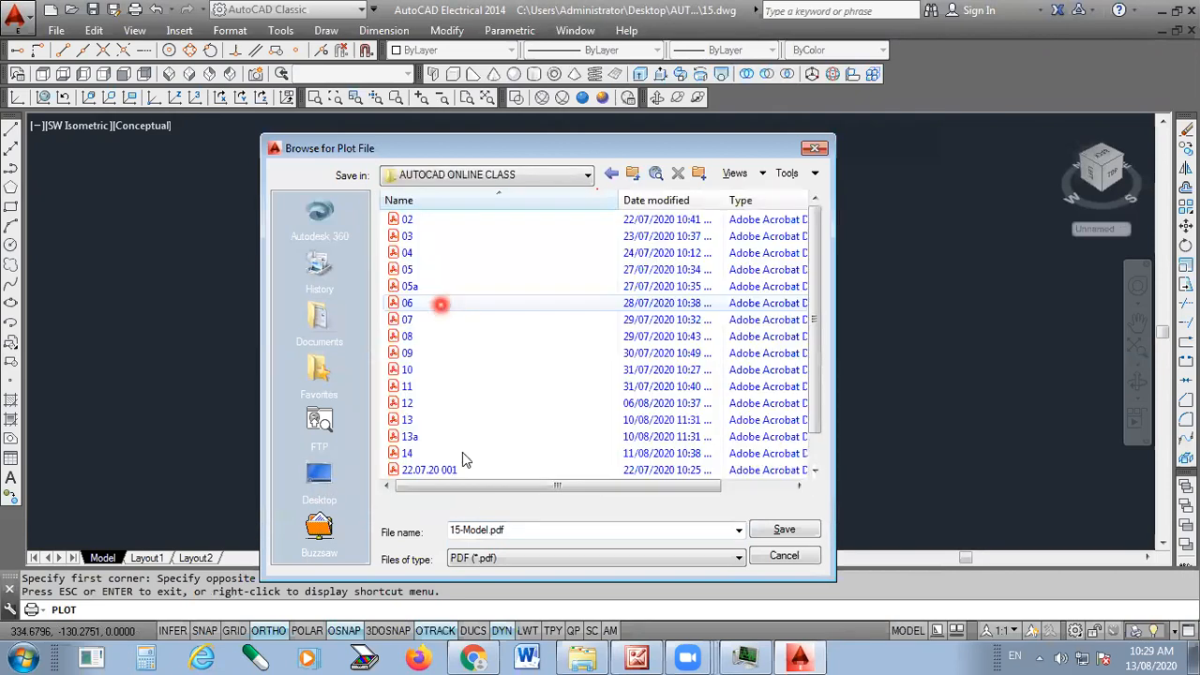
pyautogui.doubleClick(521, 529)
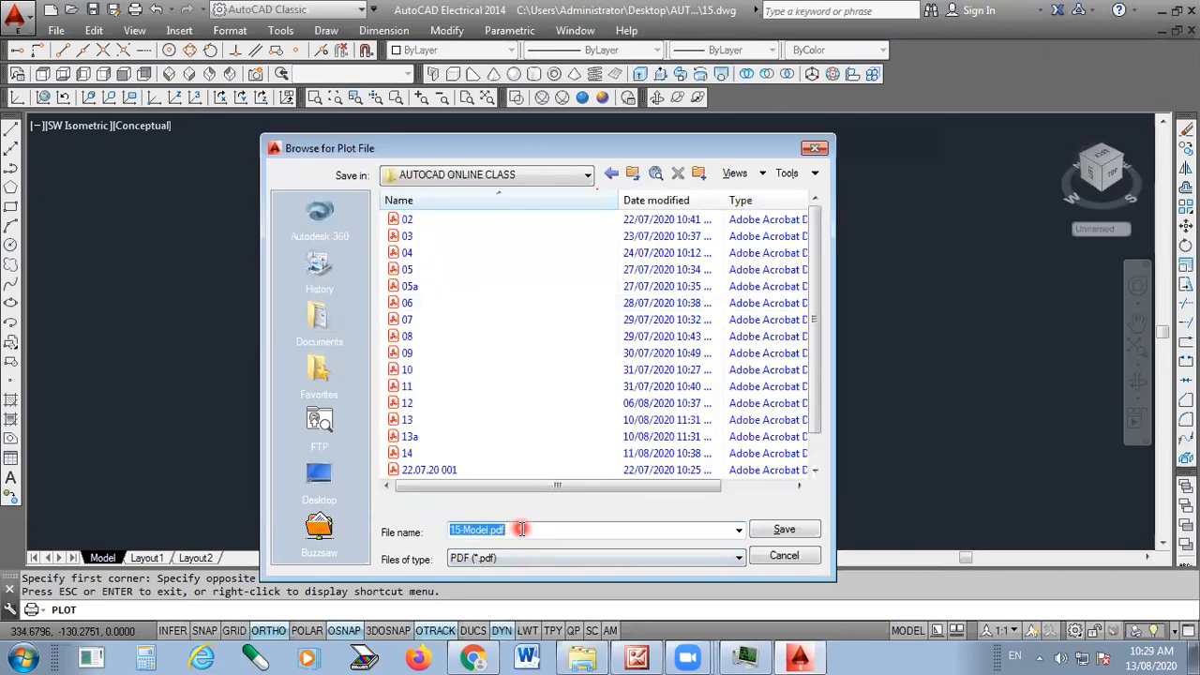
pyautogui.write('15')
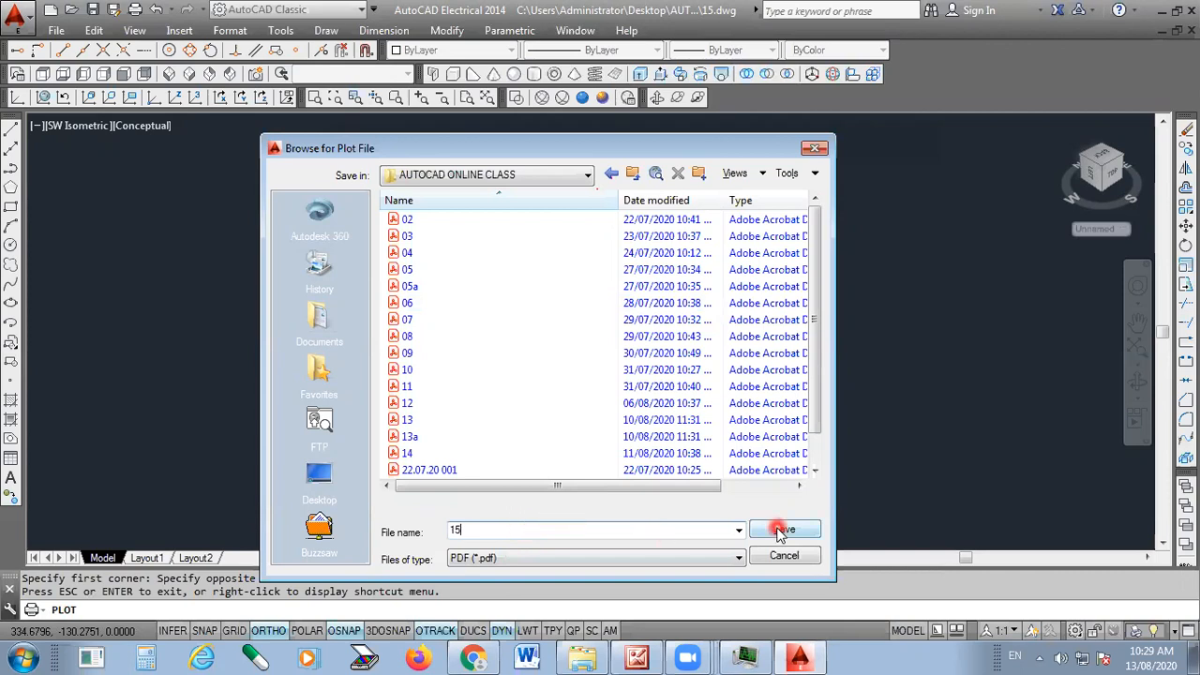
pyautogui.click(778, 530)
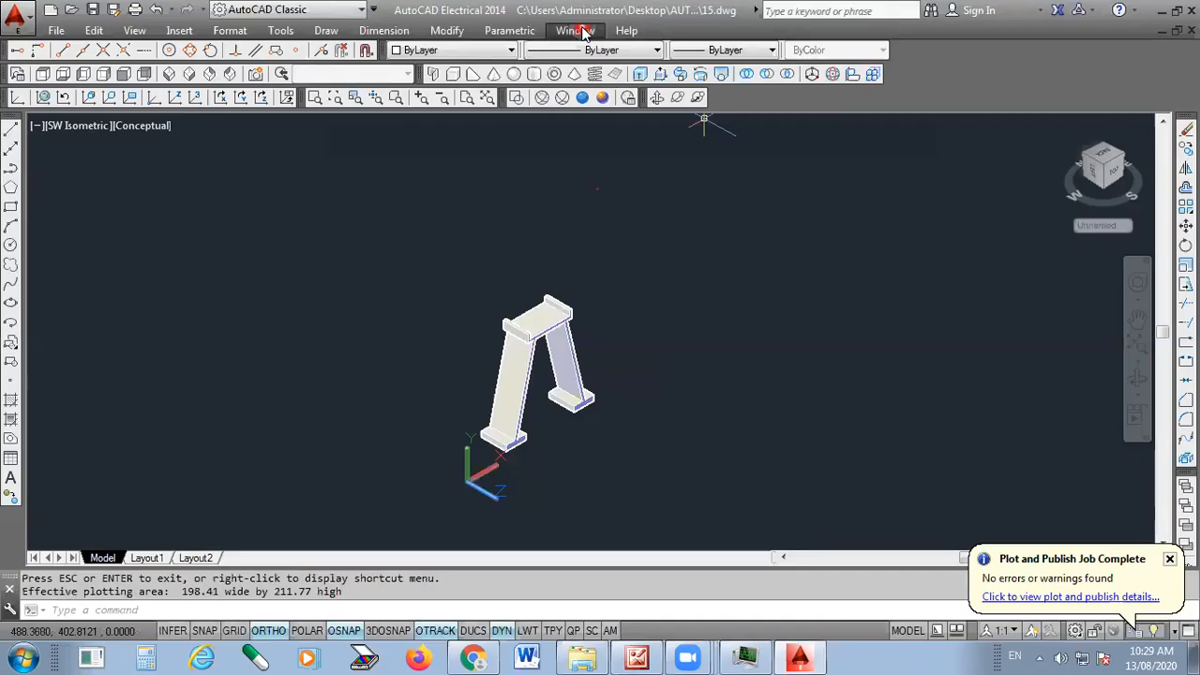
# Close all open drawings without saving the changes to 15.dwg
pyautogui.click(582, 30)
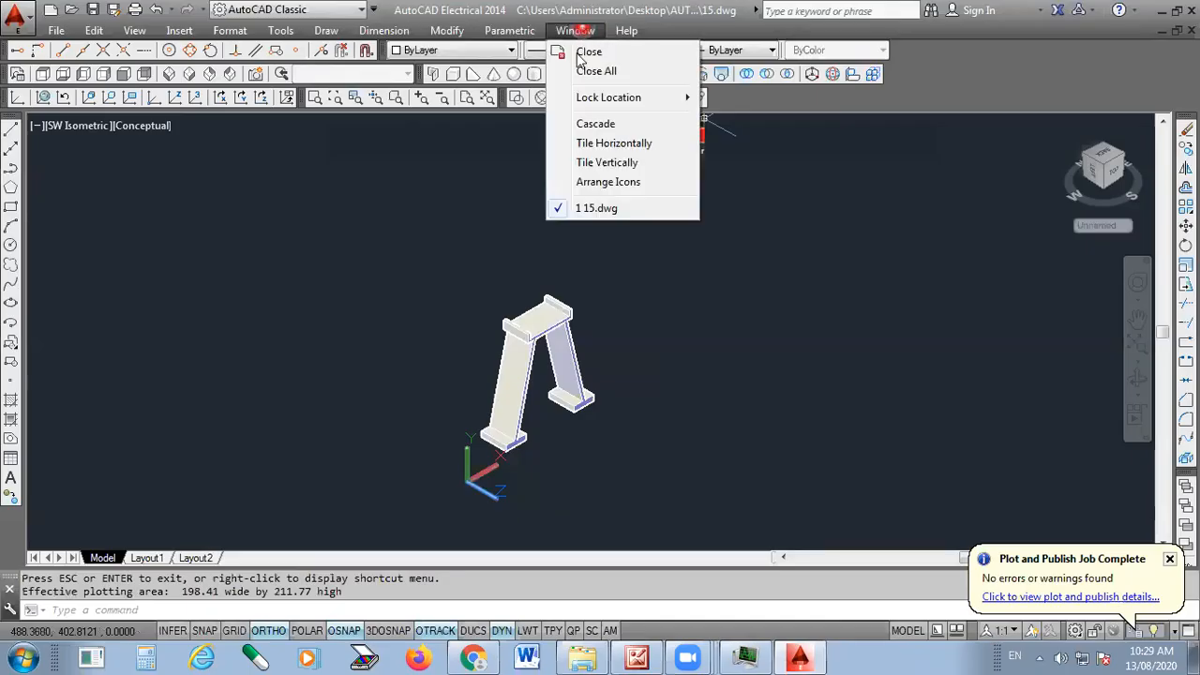
pyautogui.click(606, 77)
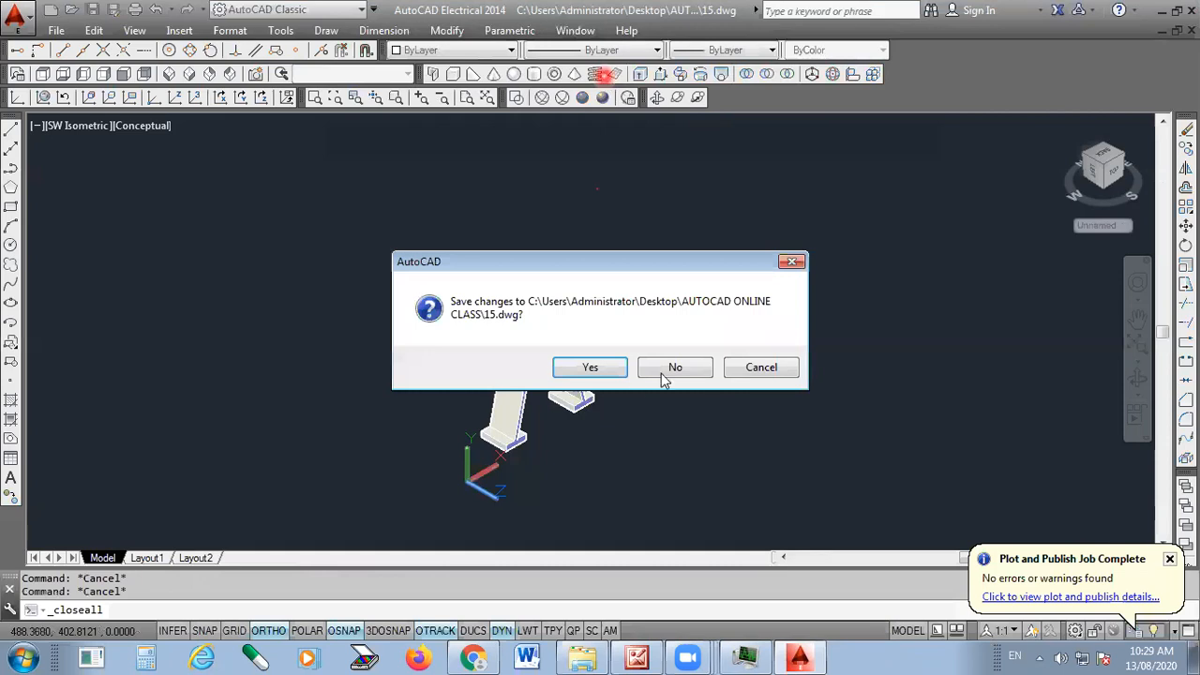
pyautogui.click(662, 371)
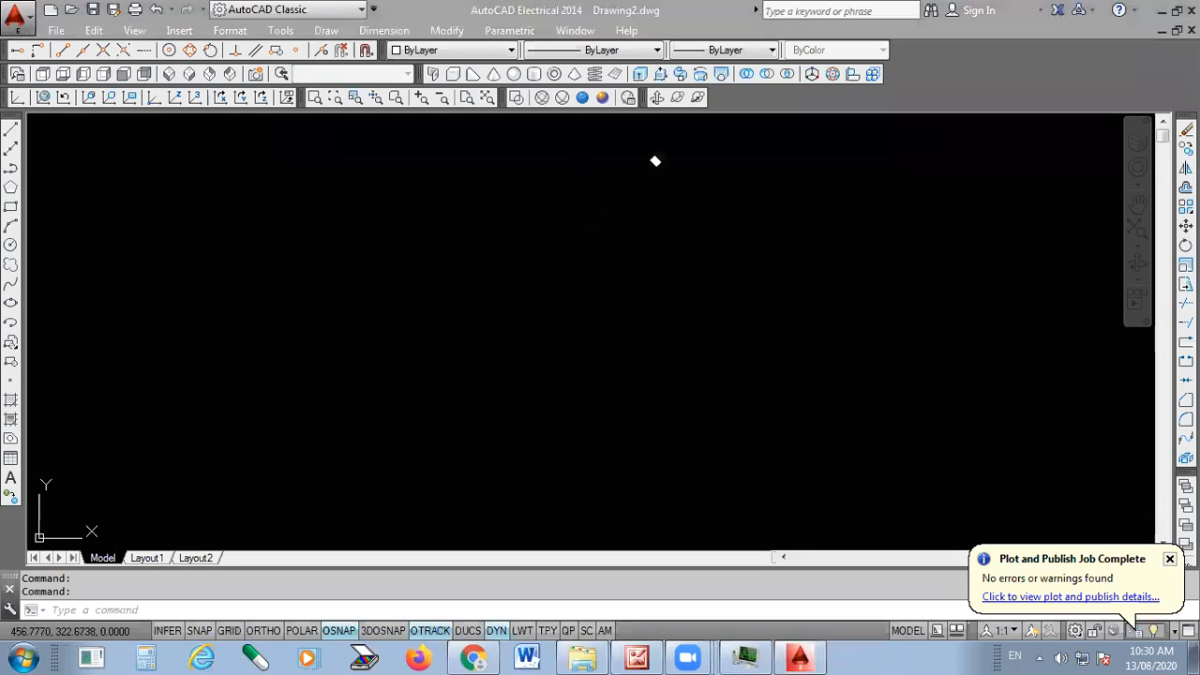
# Examine the dimensioned bracket beside the stand in the reference picture and trace its front profile from the base flange to the raised block
pyautogui.click(645, 656)
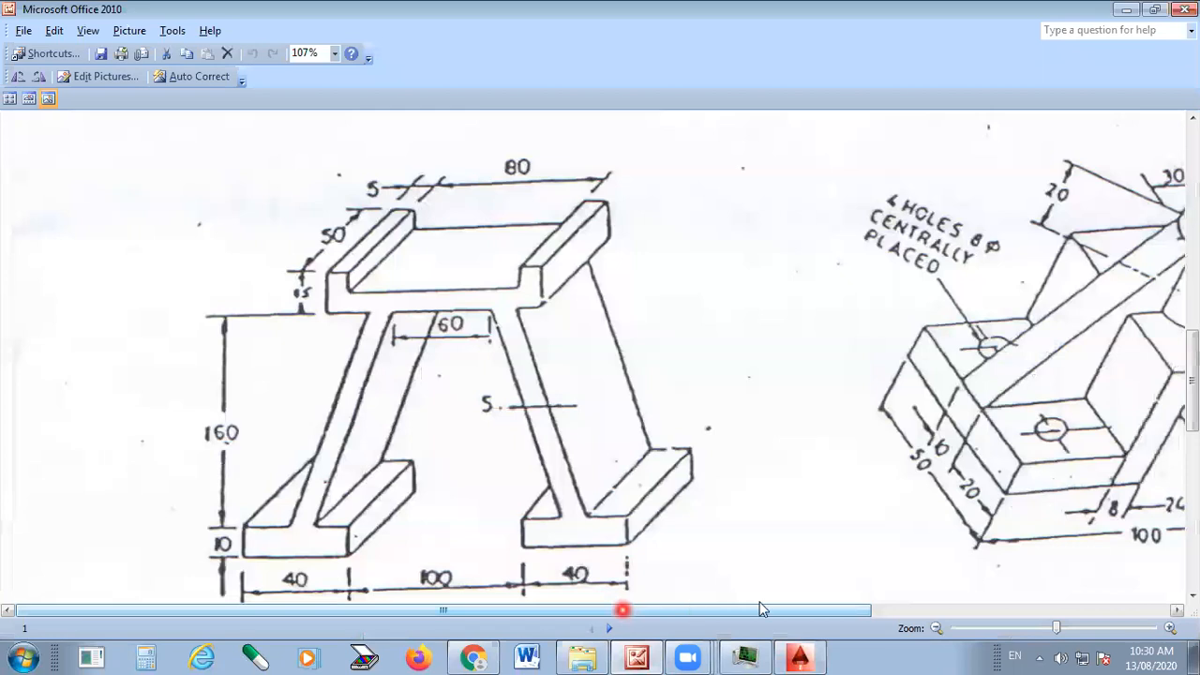
pyautogui.click(957, 605)
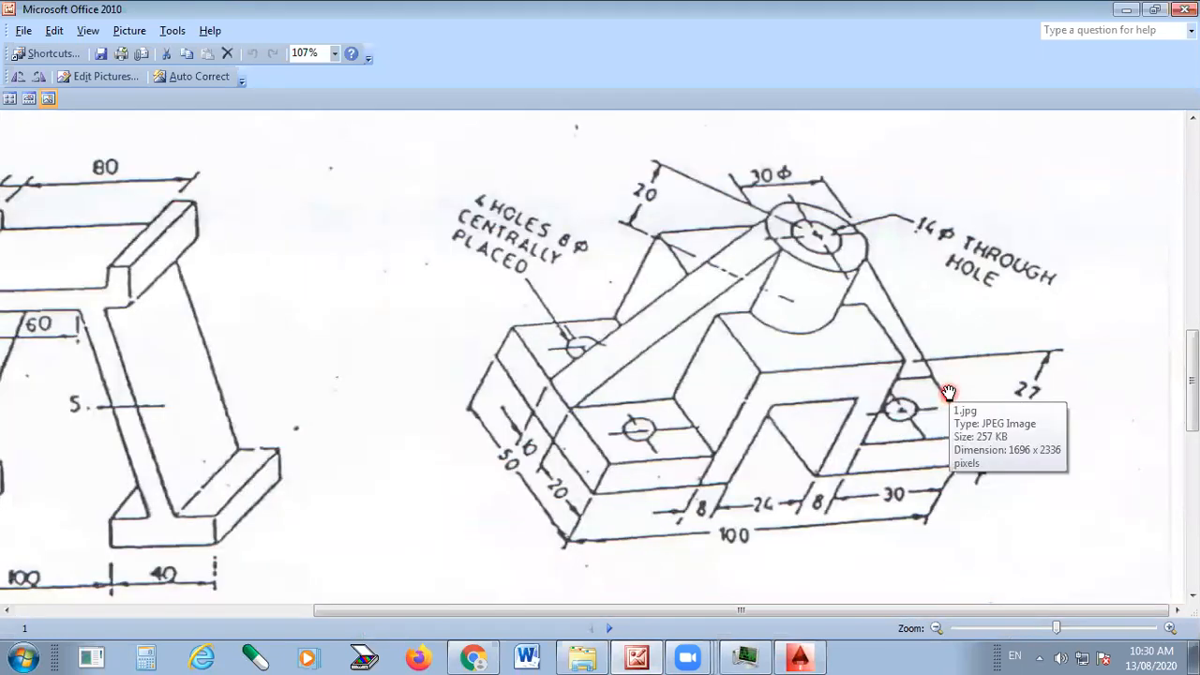
pyautogui.click(921, 402)
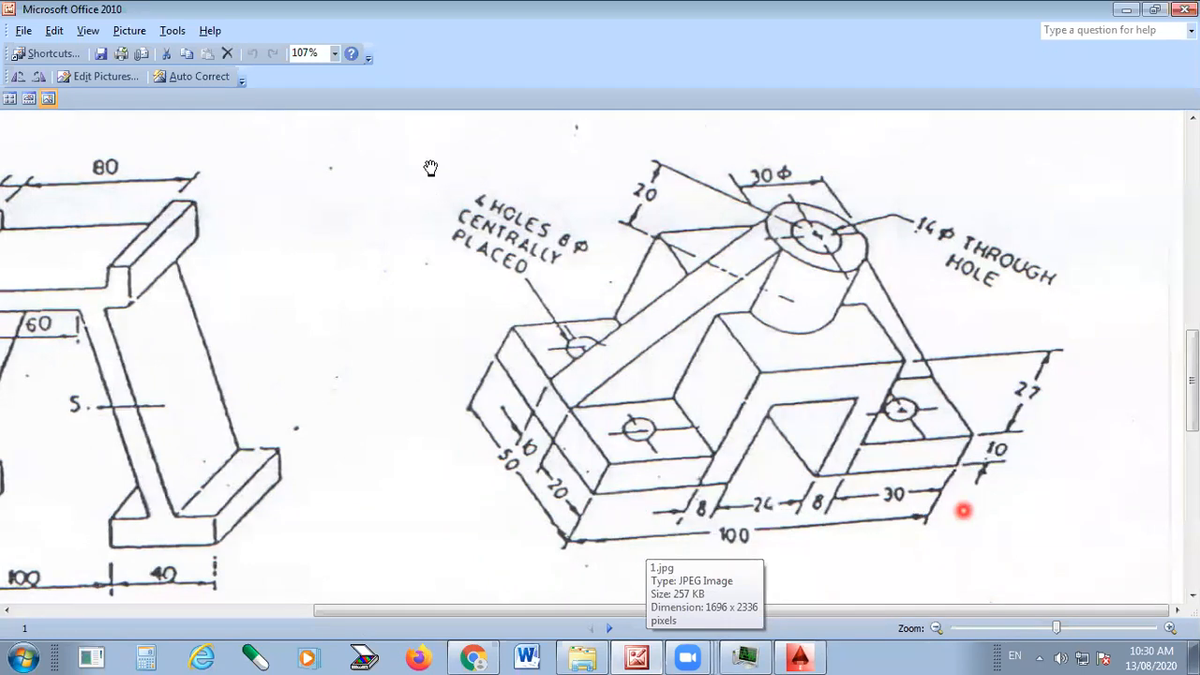
pyautogui.moveTo(910, 465); pyautogui.dragTo(814, 475)
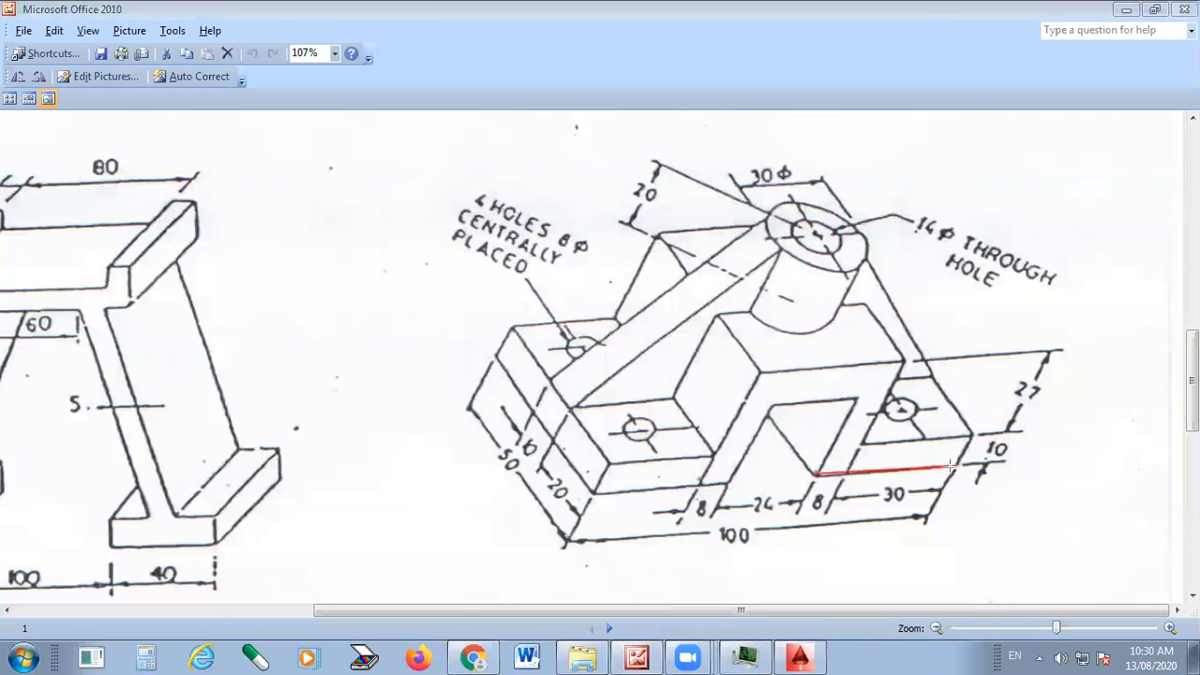
pyautogui.moveTo(956, 466)
pyautogui.mouseDown()
pyautogui.moveTo(978, 431)
pyautogui.moveTo(859, 441)
pyautogui.moveTo(902, 360)
pyautogui.moveTo(758, 373)
pyautogui.mouseUp()
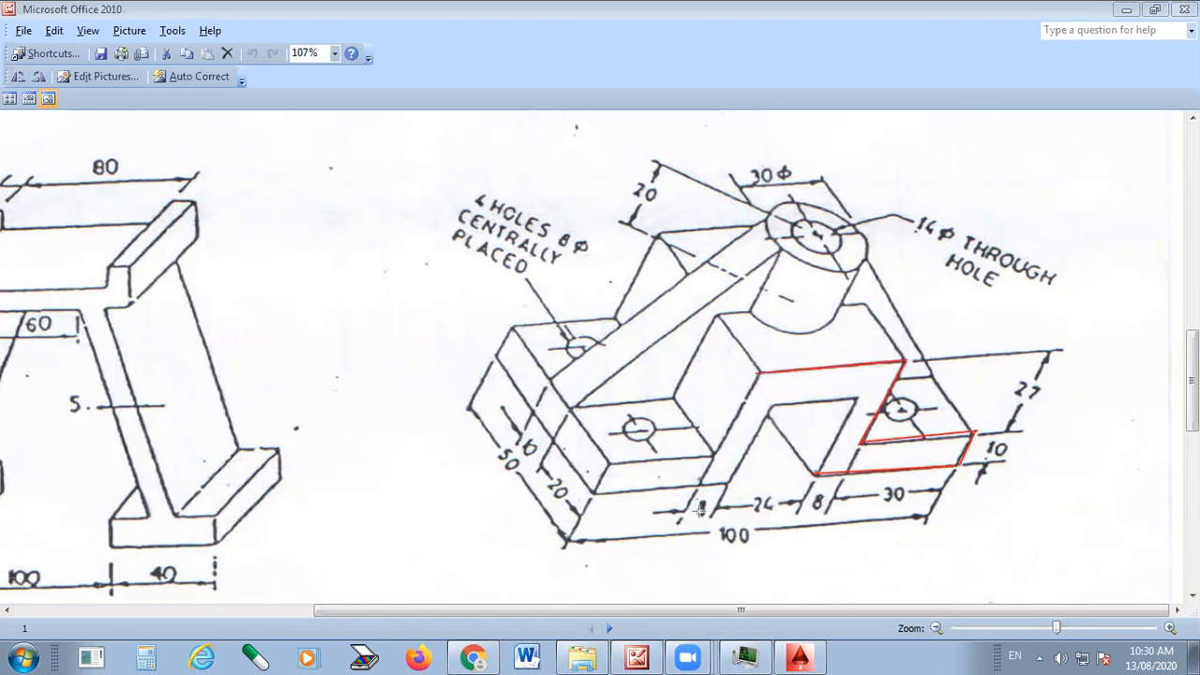
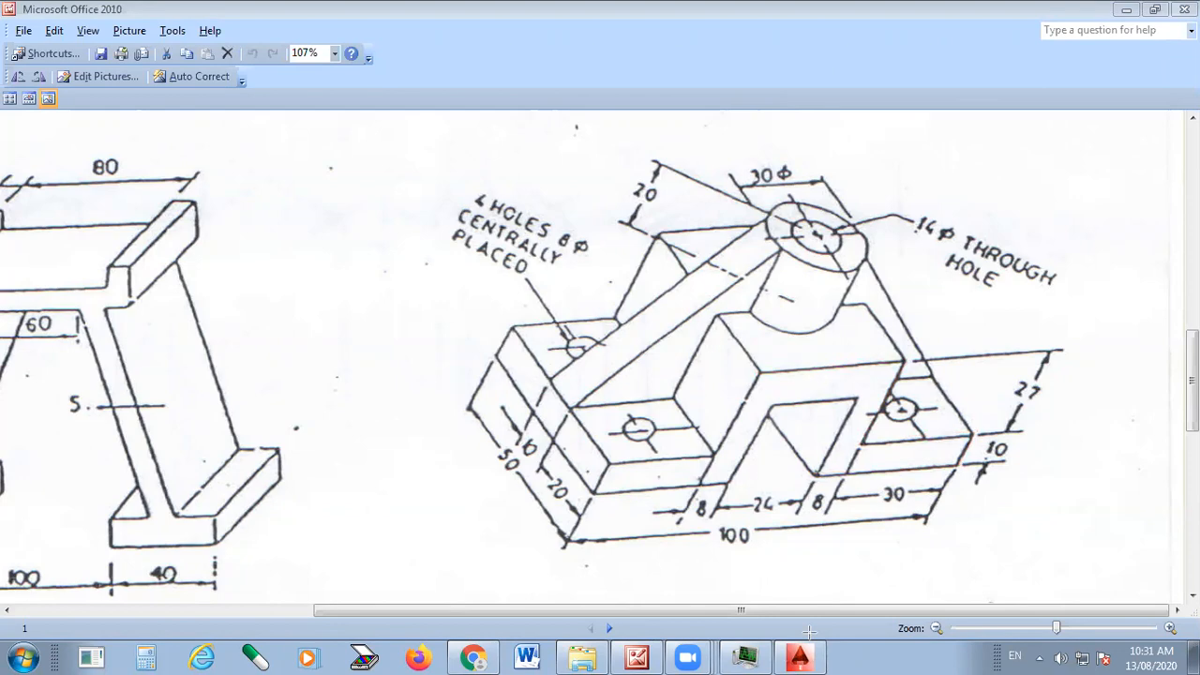
# Return to AutoCAD and, with Ortho on, draw a 38-long horizontal line leftward as the profile's bottom edge
pyautogui.click(798, 656)
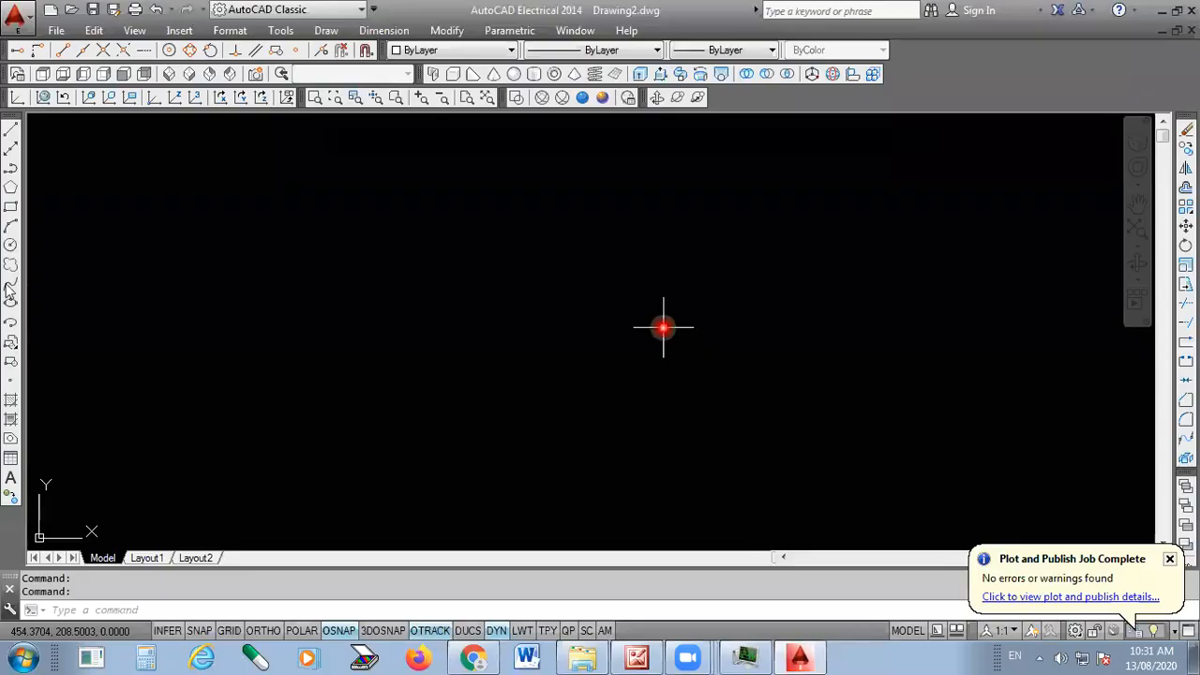
pyautogui.click(10, 130)
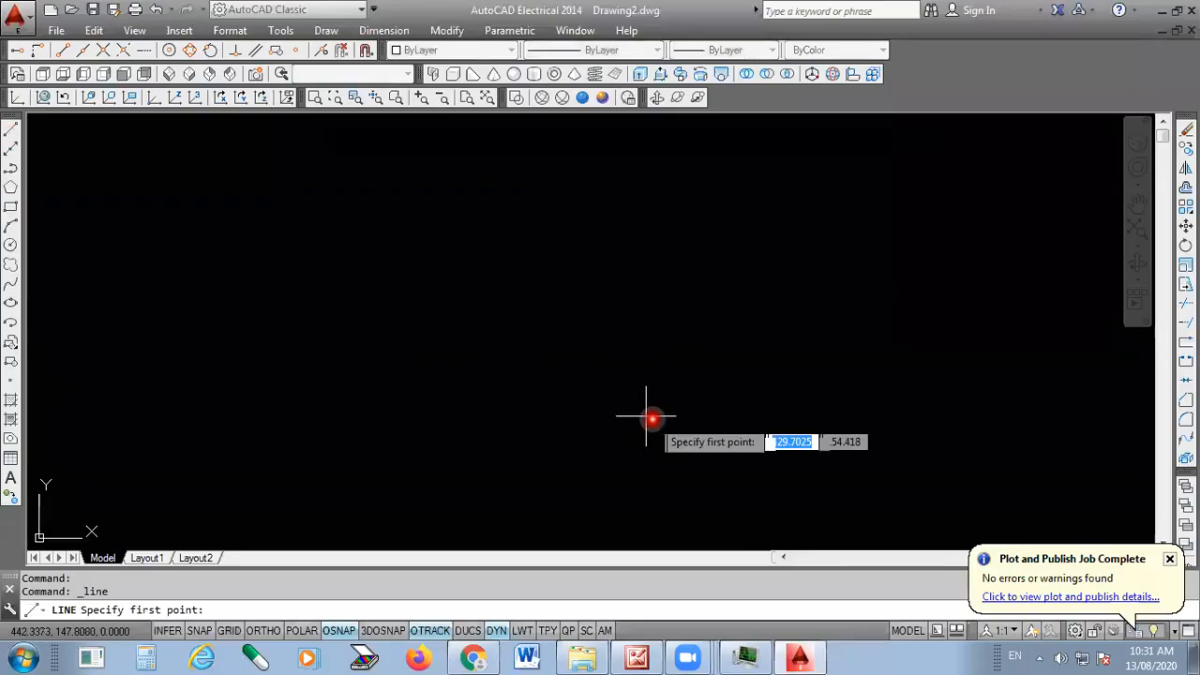
pyautogui.click(773, 429)
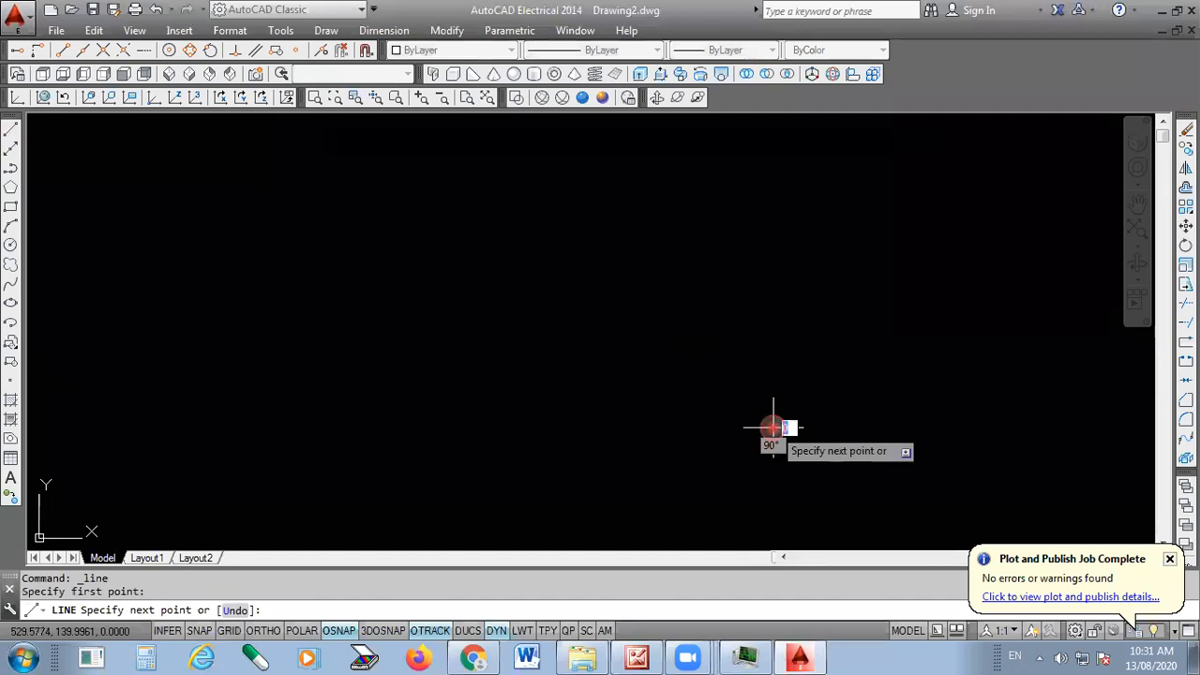
pyautogui.click(270, 631)
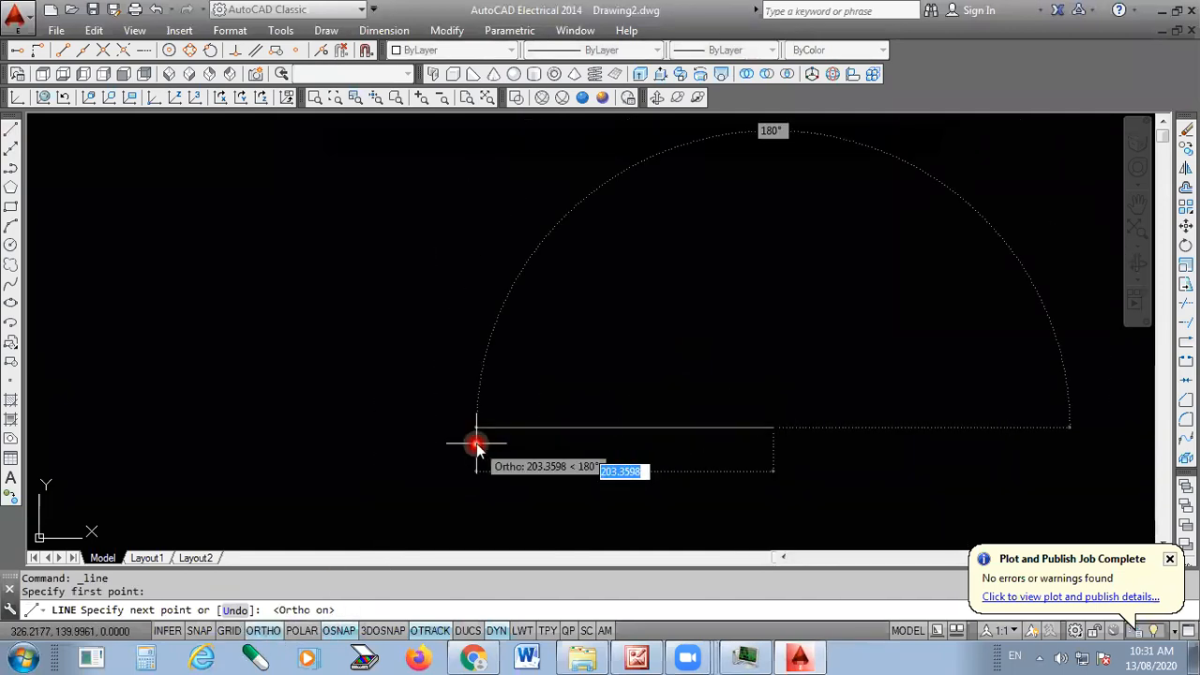
pyautogui.write('38')
pyautogui.press('Return')
pyautogui.press('Return')
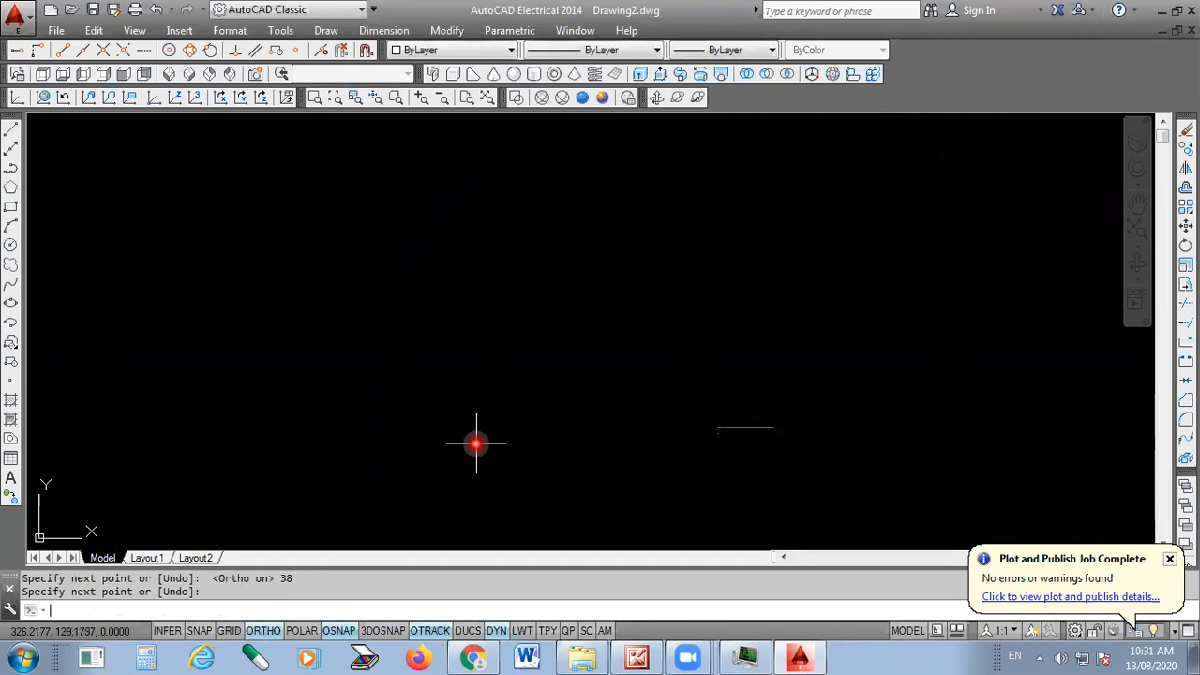
# From the bottom edge's right end, draw a 10-long line upward and a 30-long line leftward for the flange
pyautogui.scroll(8, 788, 416)
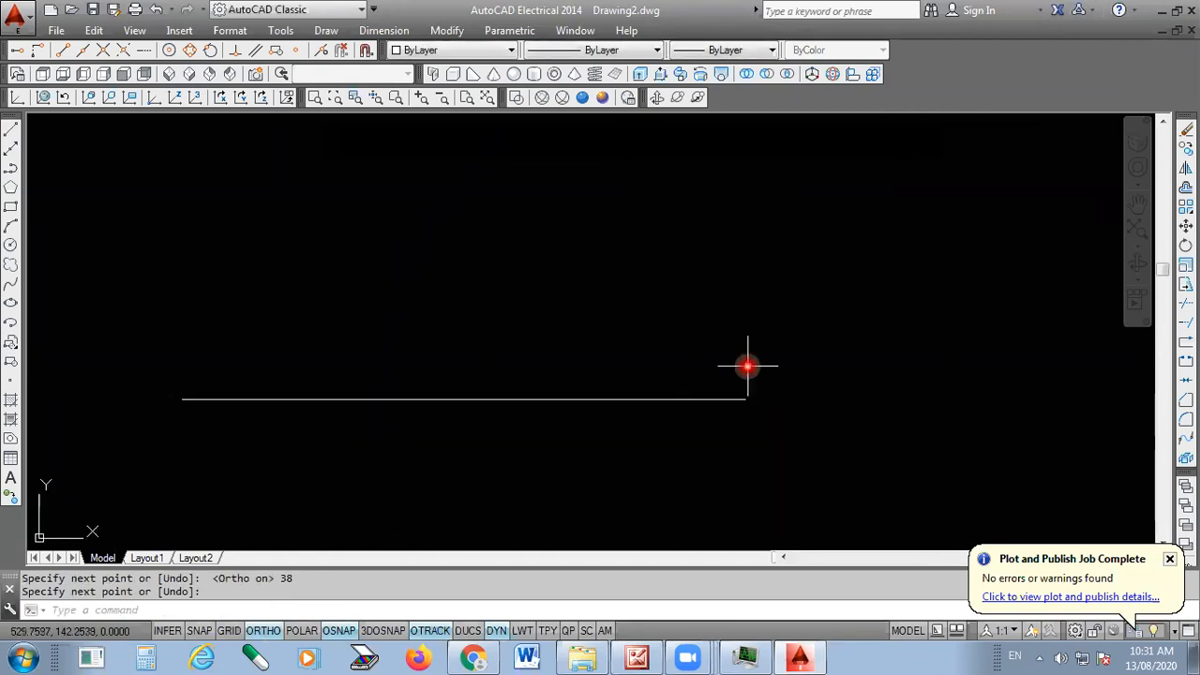
pyautogui.press('Return')
pyautogui.click(747, 397)
pyautogui.write('10')
pyautogui.press('Return')
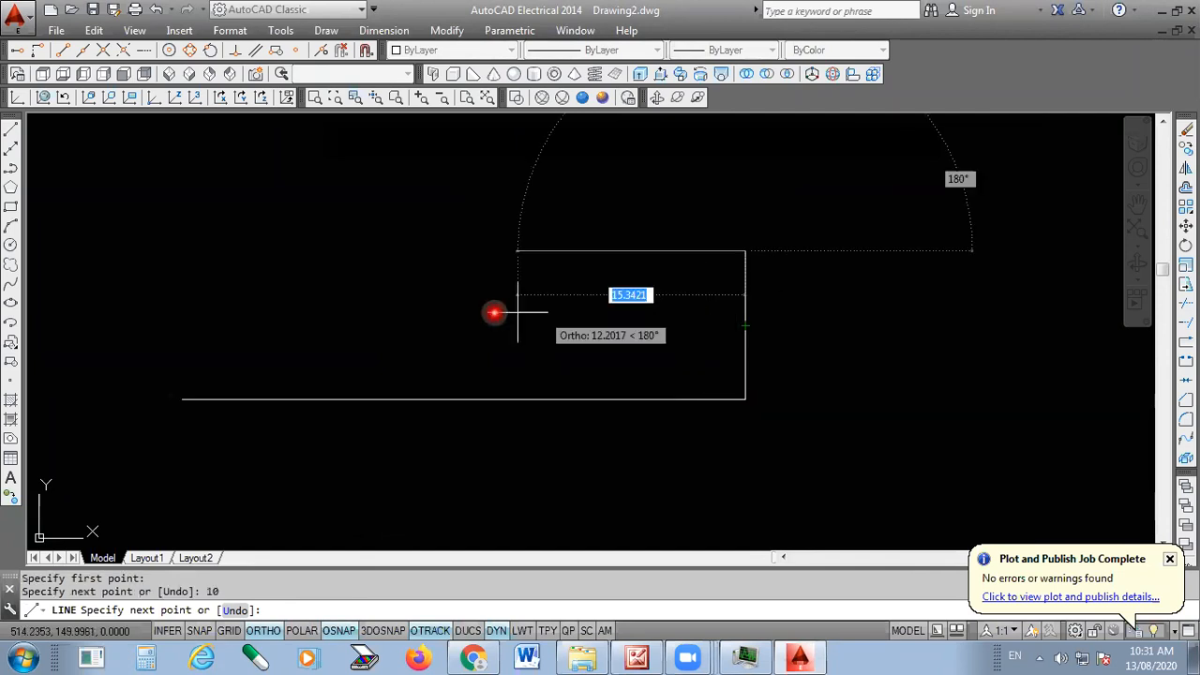
pyautogui.write('30')
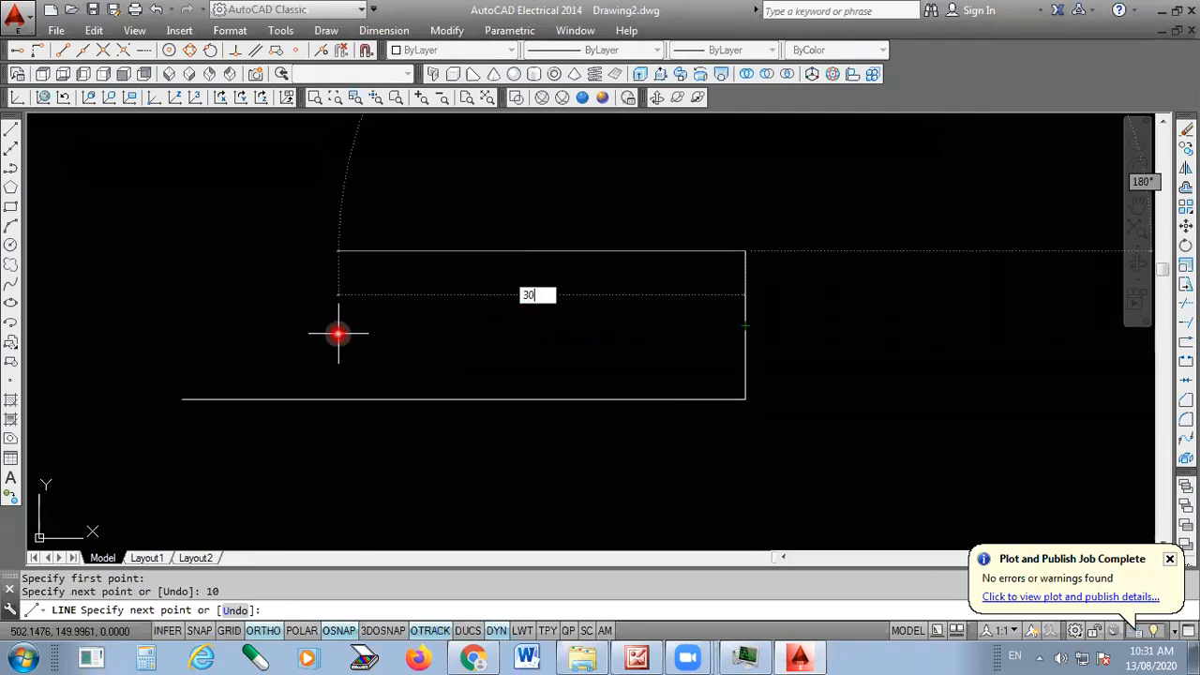
pyautogui.press('Return')
pyautogui.press('Return')
# Check the block height in the reference picture and draw a 27-long vertical line upward from the flange top's inner end in AutoCAD
pyautogui.click(838, 598)
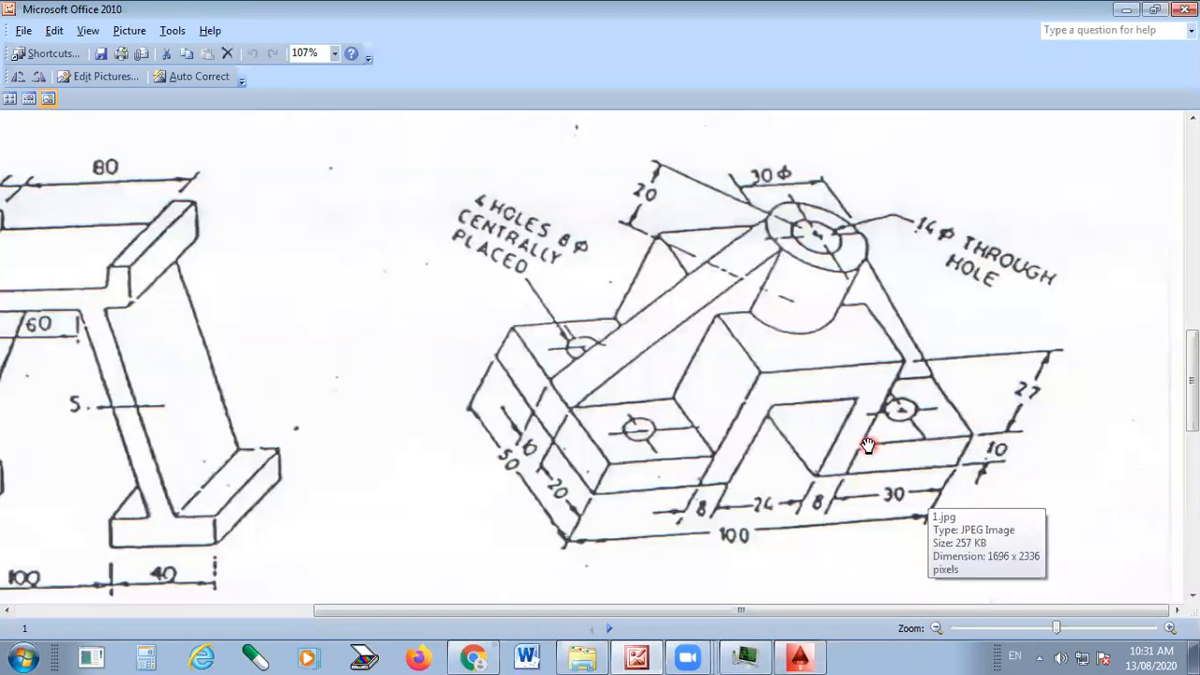
pyautogui.click(831, 514)
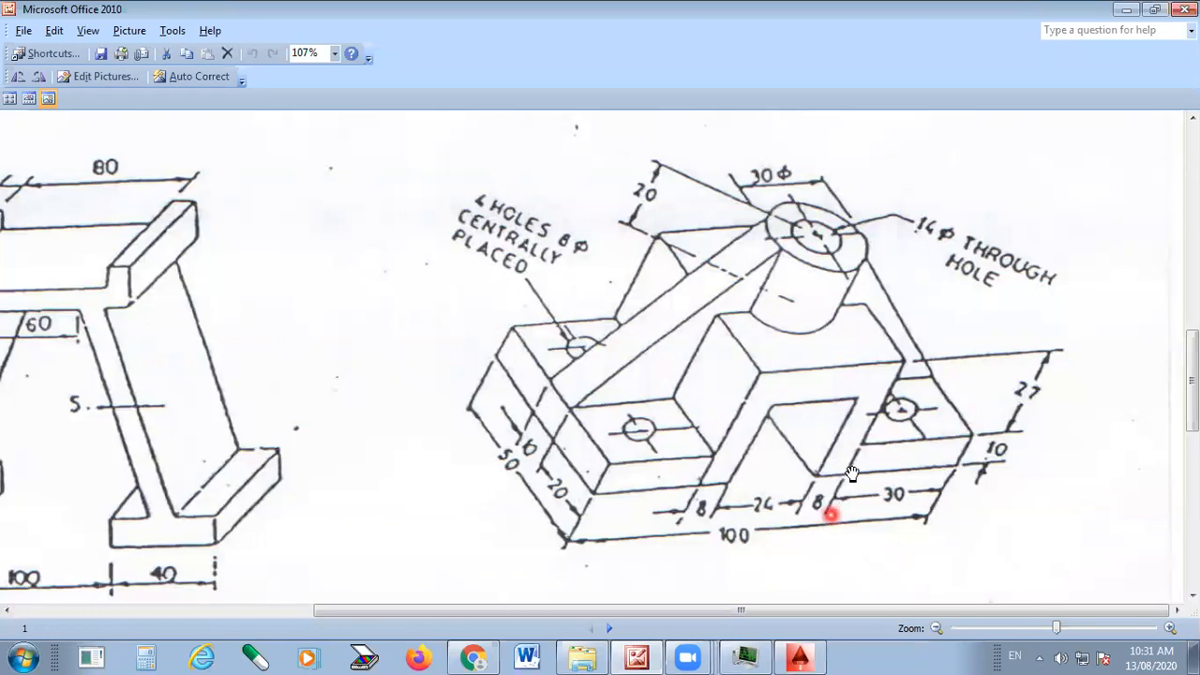
pyautogui.click(864, 451)
pyautogui.click(817, 651)
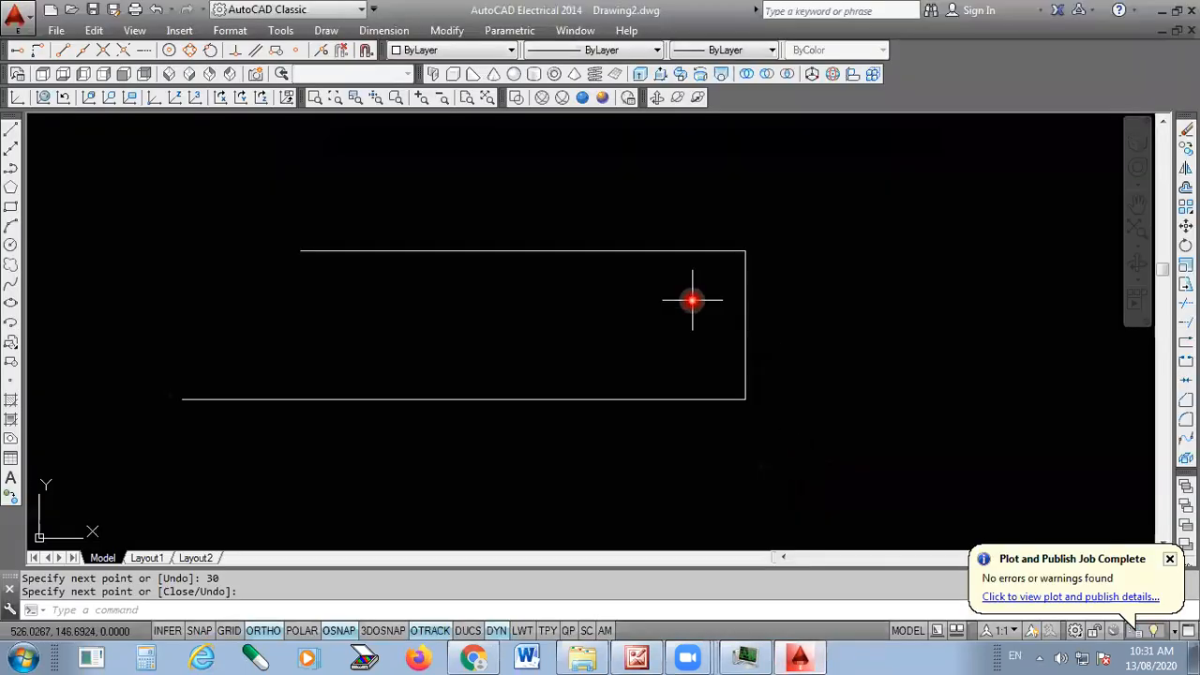
pyautogui.press('Return')
pyautogui.press('Return')
pyautogui.scroll(-4, 484, 413)
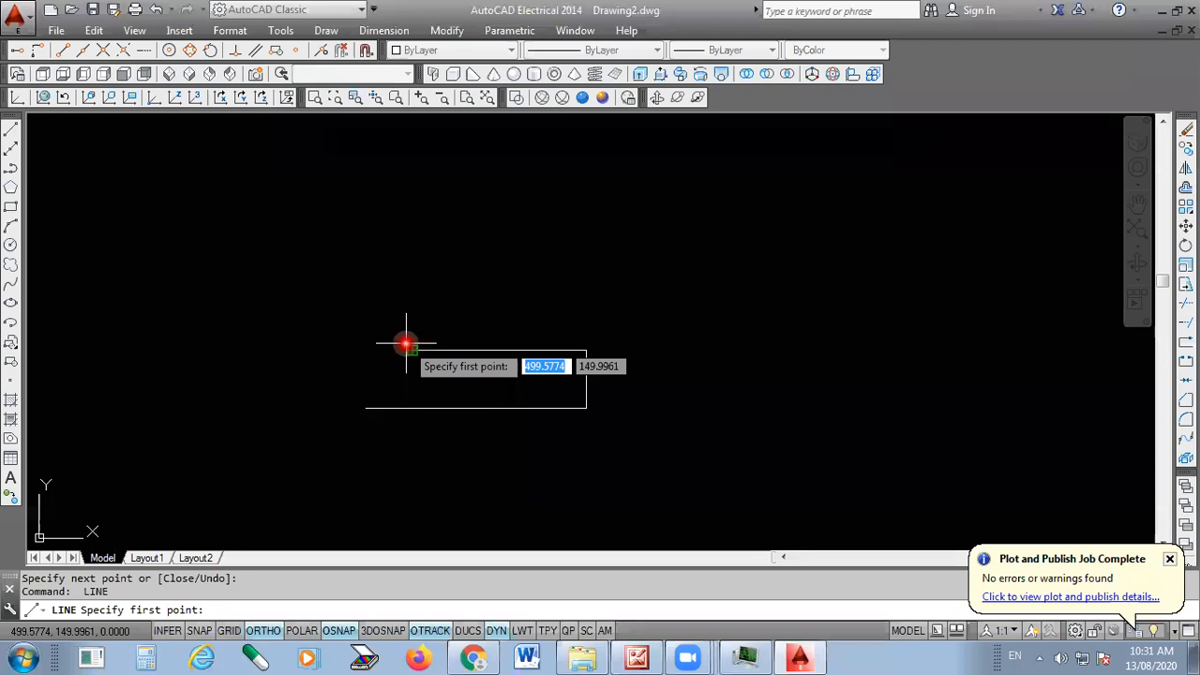
pyautogui.click(406, 344)
pyautogui.write('27')
pyautogui.press('Return')
pyautogui.scroll(-3, 481, 345)
pyautogui.scroll(2, 401, 274)
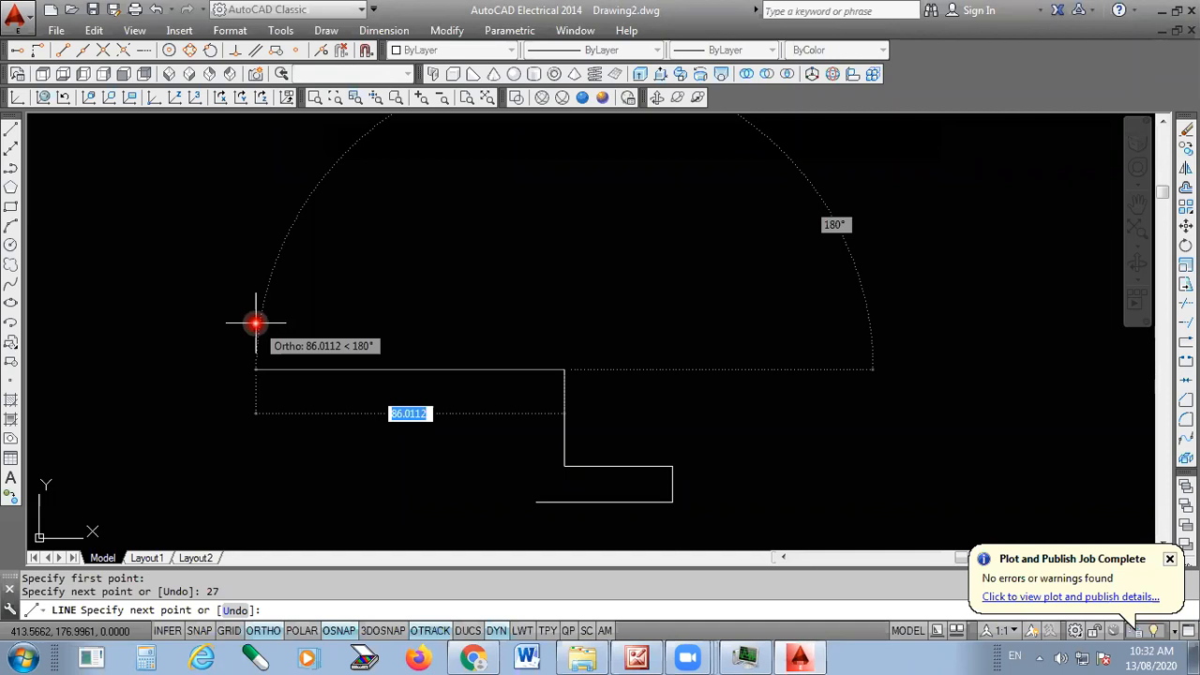
# Check the reference picture and continue the raised block with a 40-long top edge leftward and a 27-long side downward
pyautogui.click(802, 656)
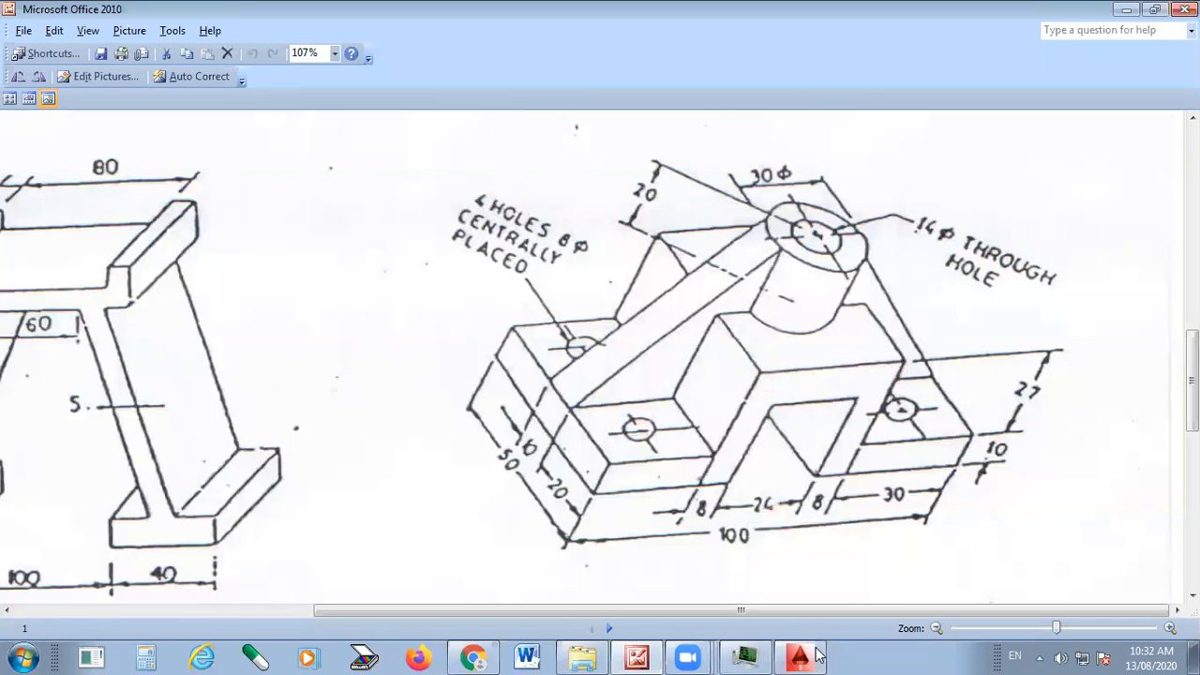
pyautogui.hotkey('alt', 'Tab')
pyautogui.write('40')
pyautogui.press('Return')
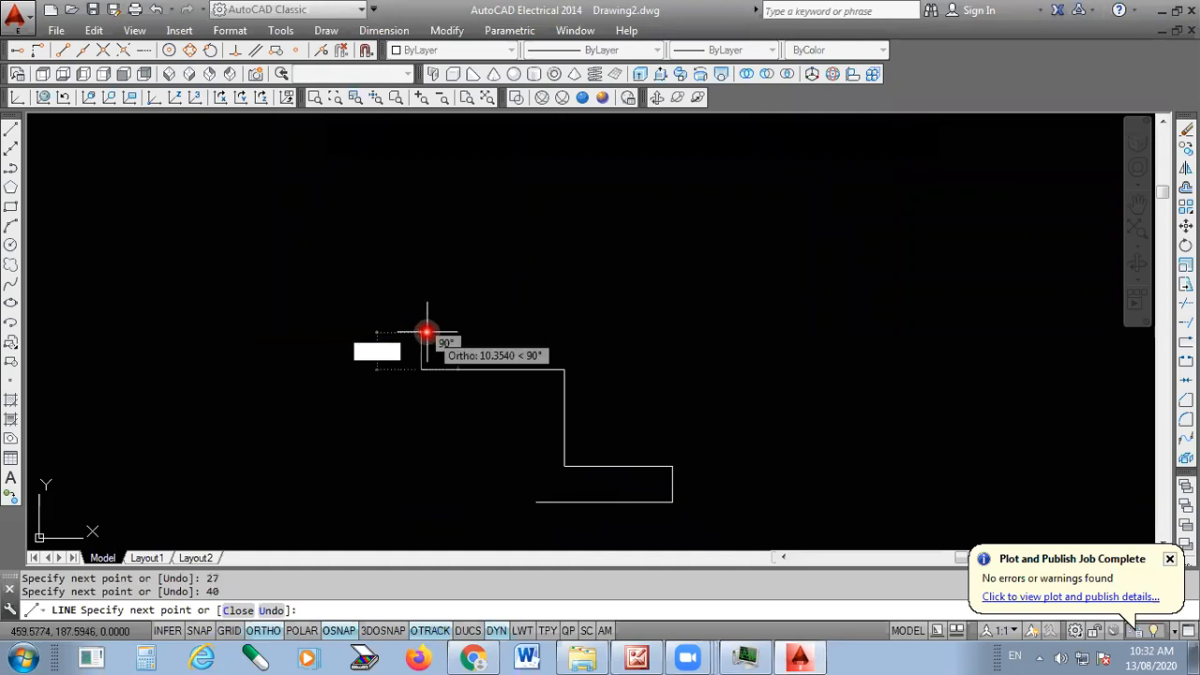
pyautogui.scroll(-1, 506, 183)
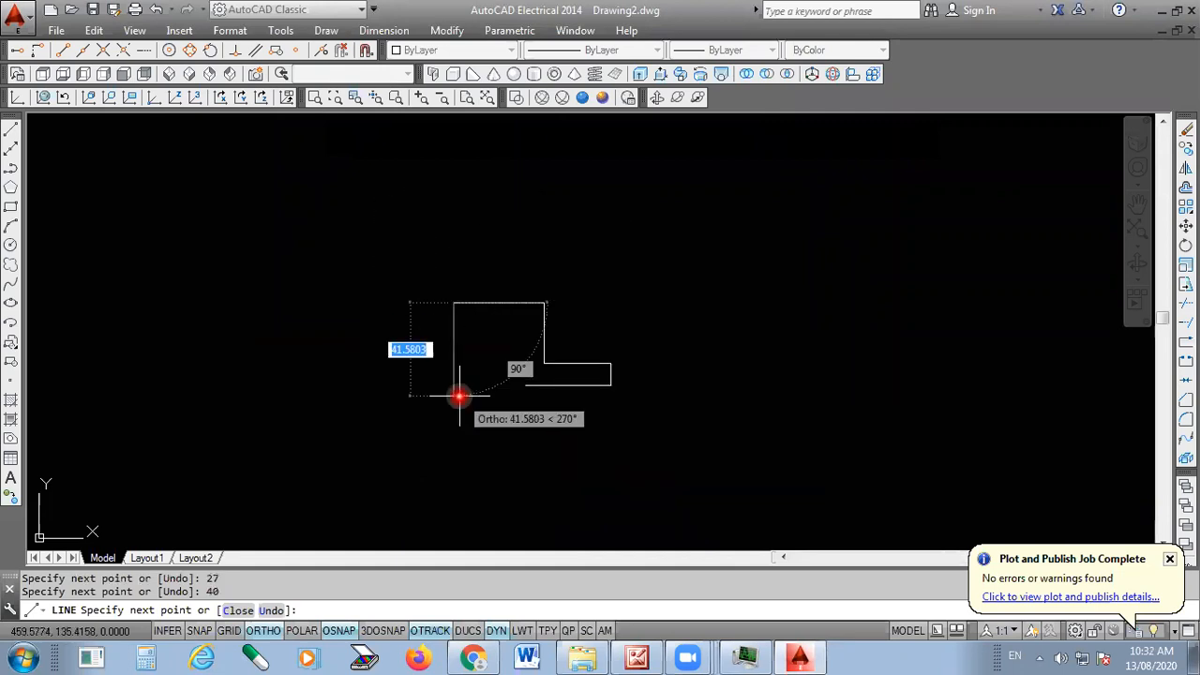
pyautogui.click(637, 657)
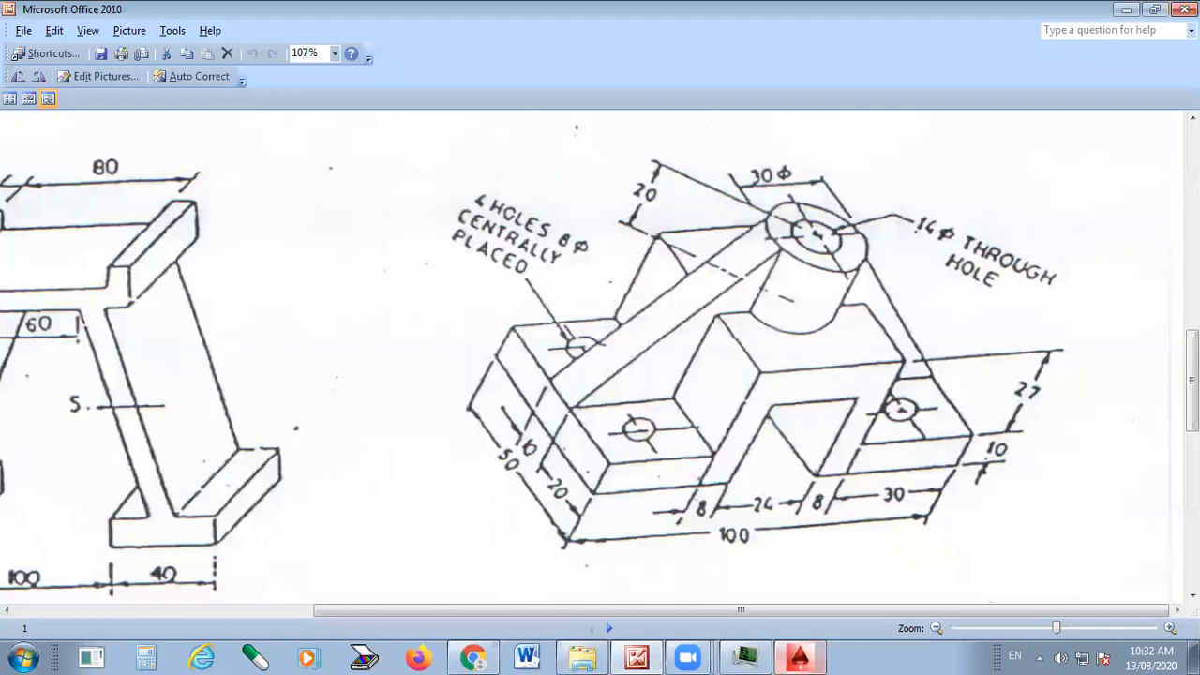
pyautogui.click(799, 657)
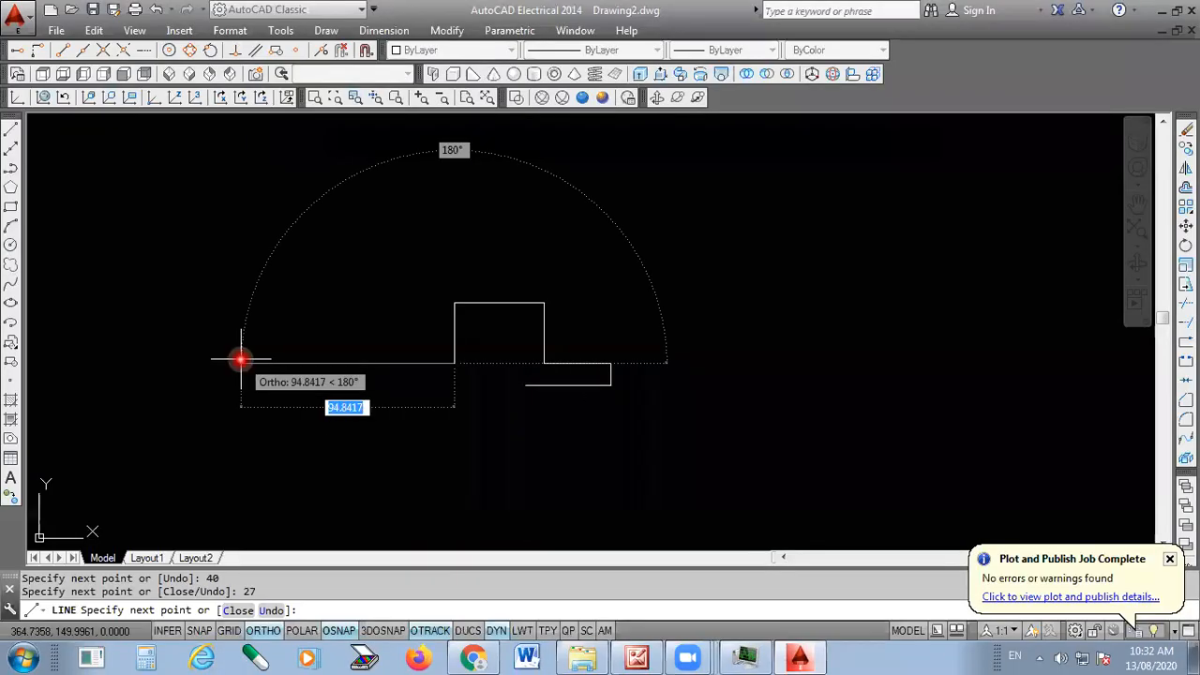
# Outline the opposite flange with lines 30 leftward, 10 downward and 38 rightward along the bottom
pyautogui.write('30')
pyautogui.press('Return')
pyautogui.write('10')
pyautogui.press('Return')
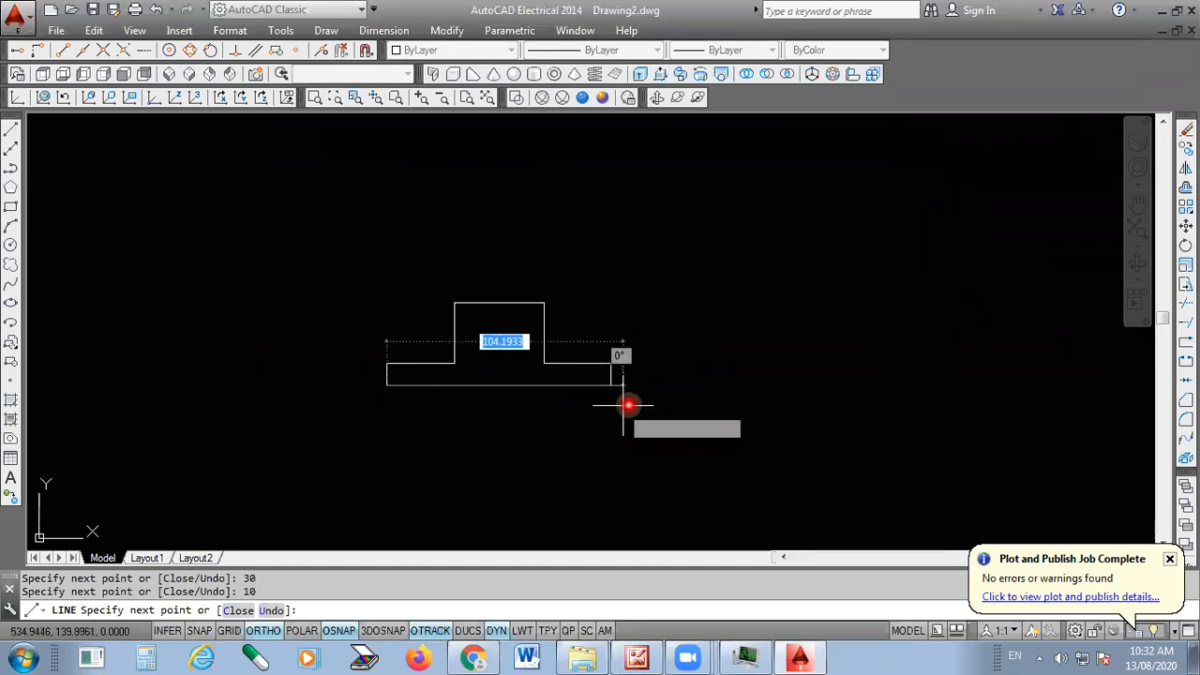
pyautogui.write('38')
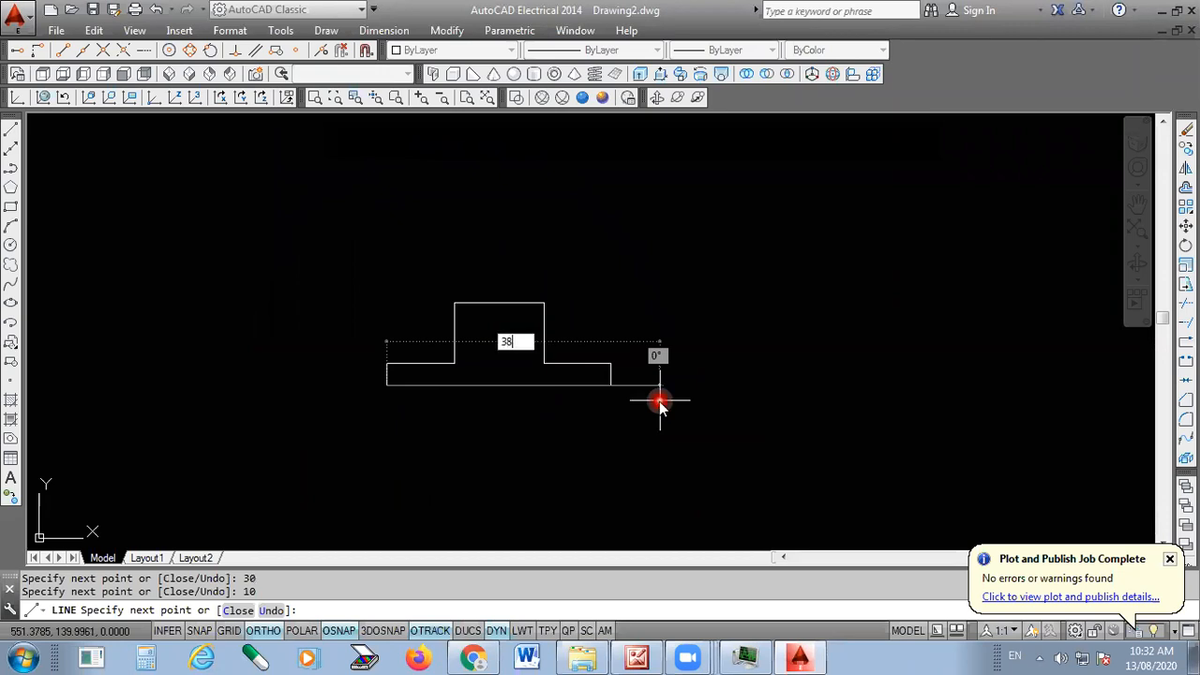
pyautogui.press('Return')
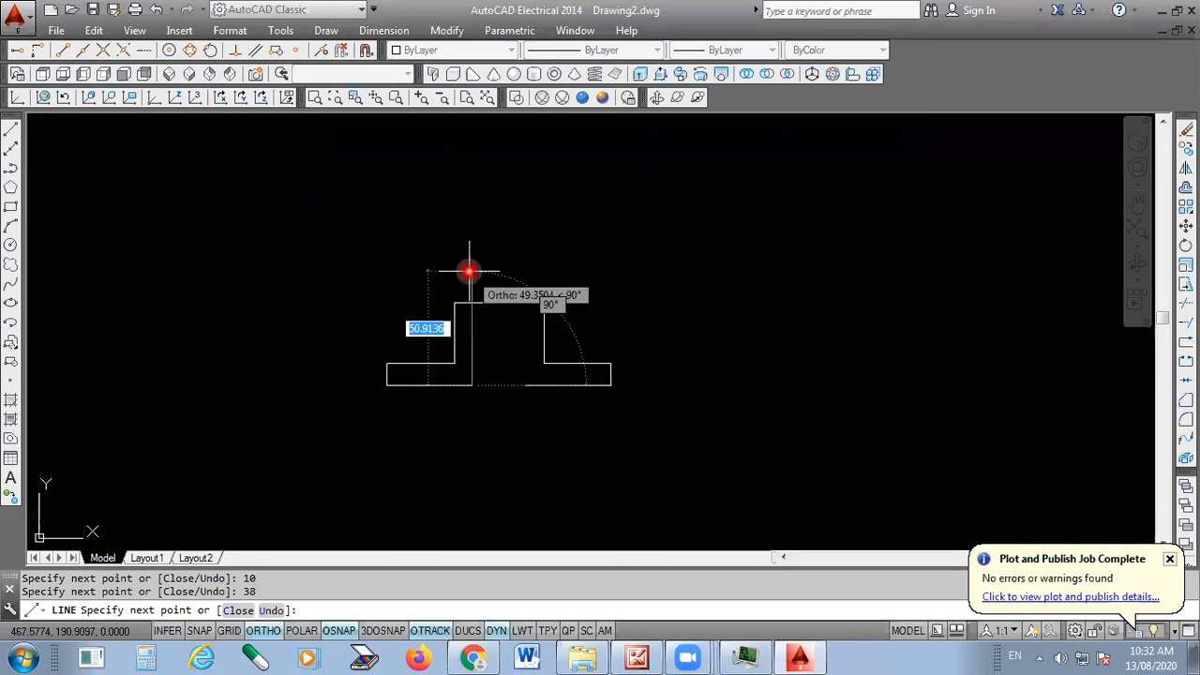
# Check the slot in the reference picture and close the profile with lines 27 upward, 24 rightward and down to the open bottom edge's end
pyautogui.click(802, 656)
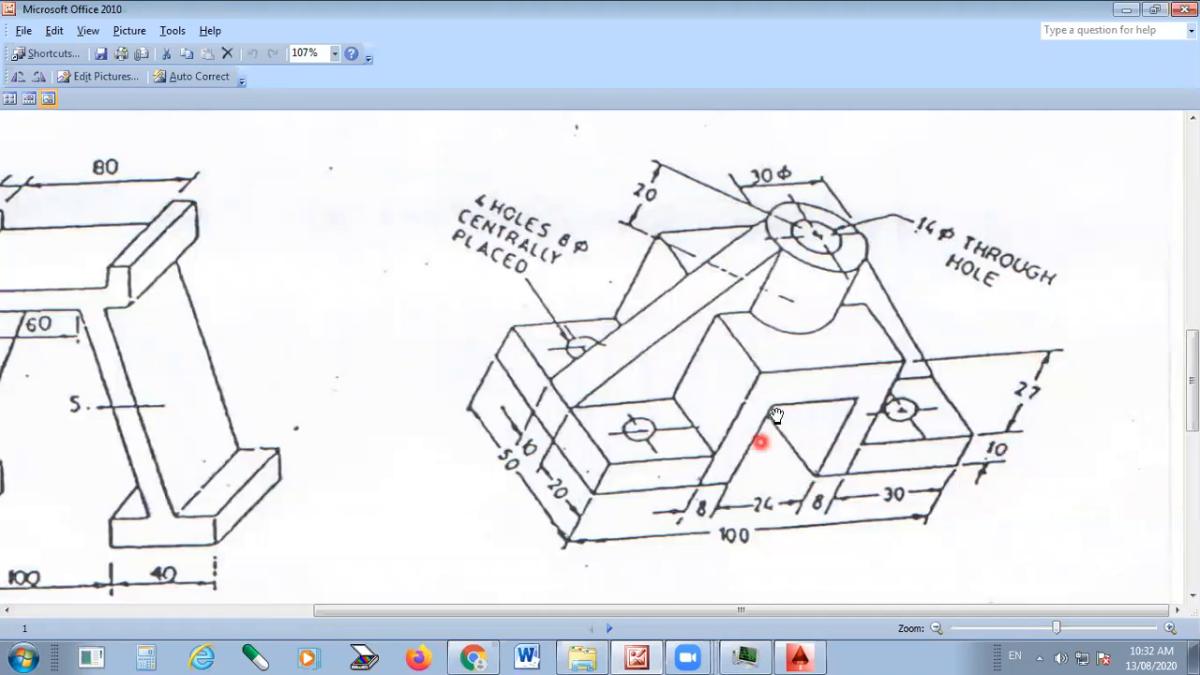
pyautogui.click(799, 657)
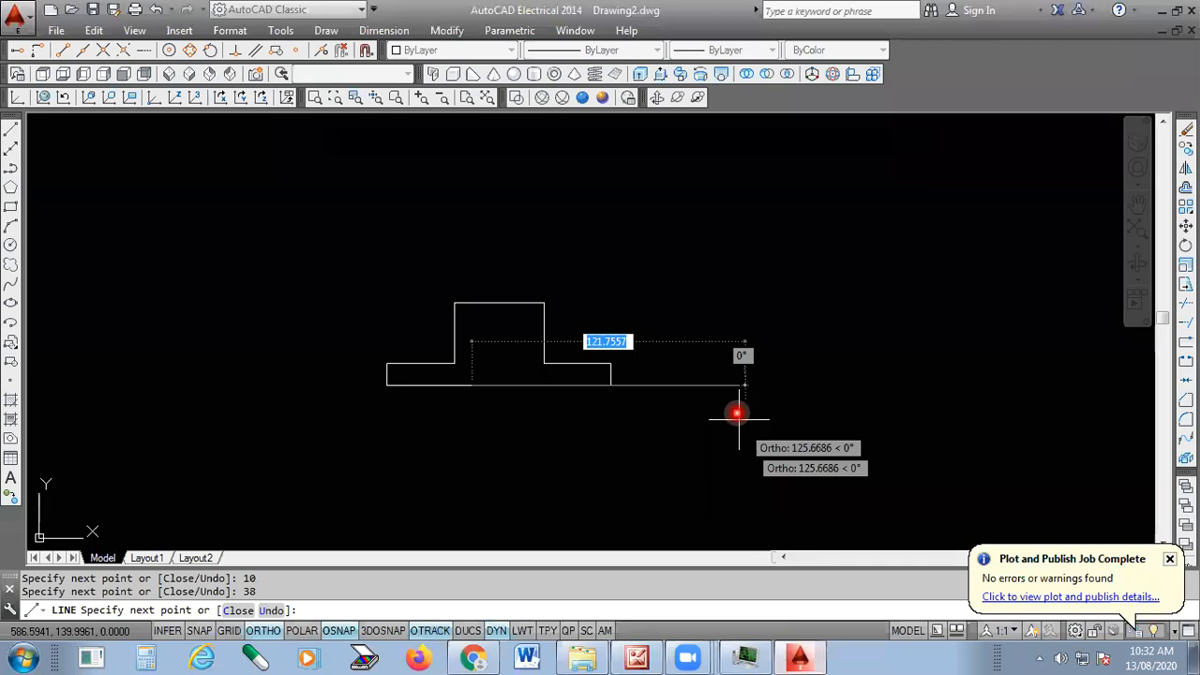
pyautogui.scroll(4, 492, 335)
pyautogui.write('27')
pyautogui.press('Return')
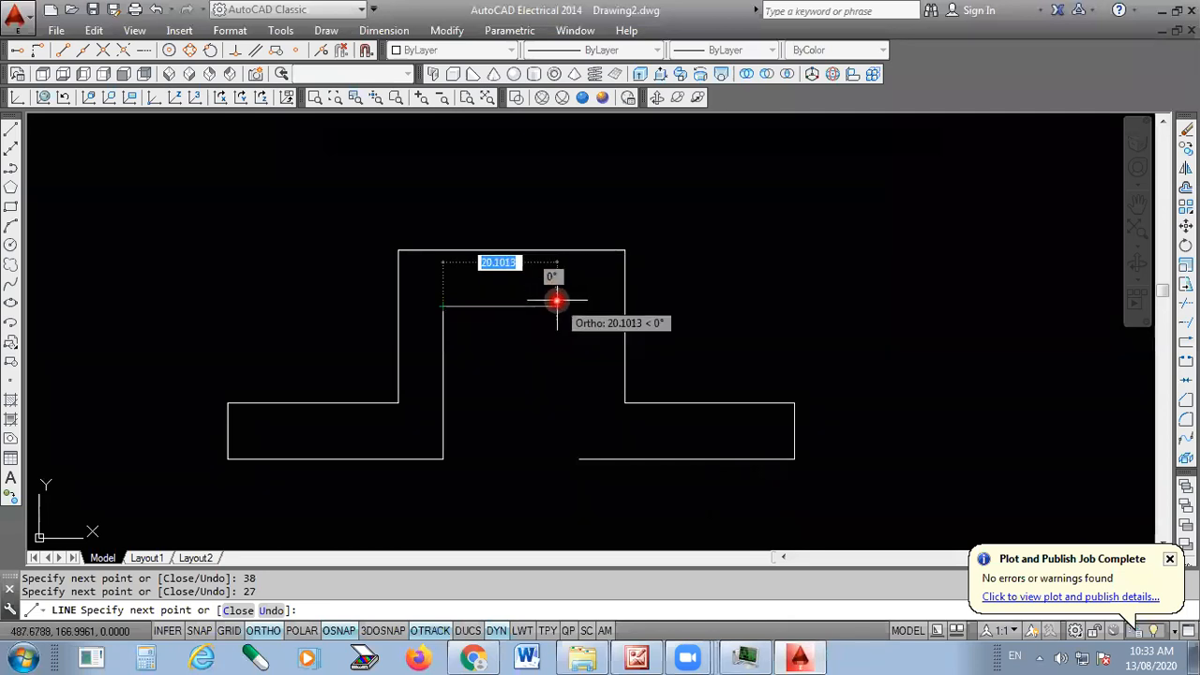
pyautogui.write('24')
pyautogui.press('Return')
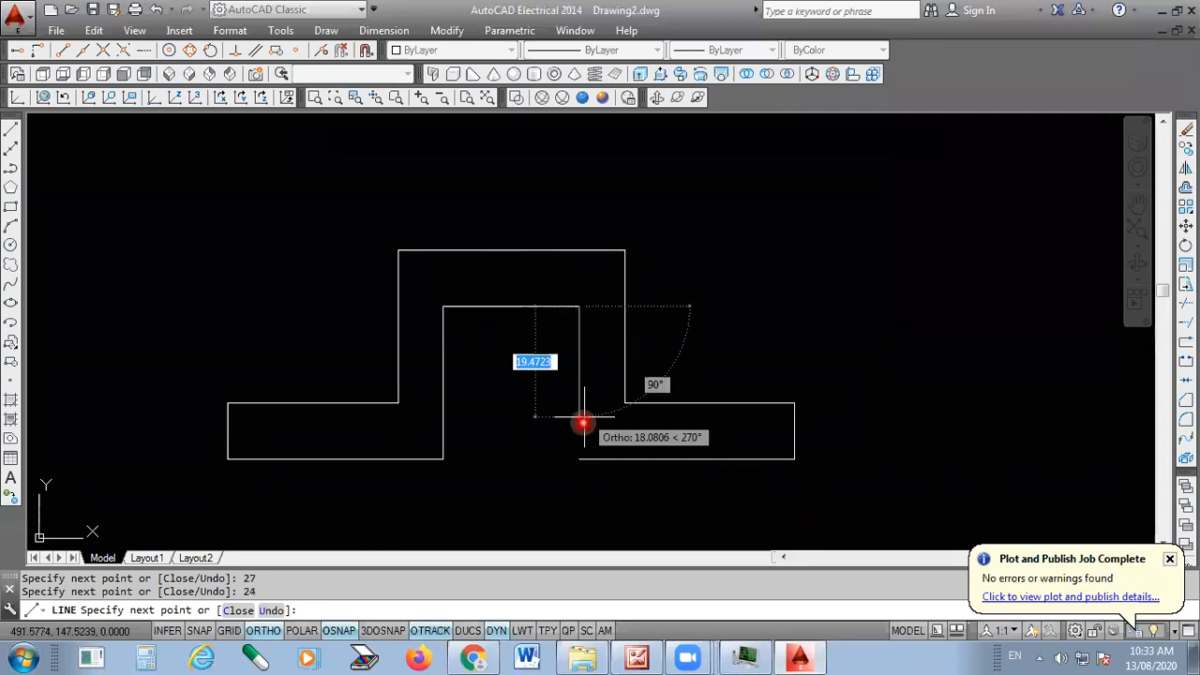
pyautogui.click(579, 459)
pyautogui.press('Return')
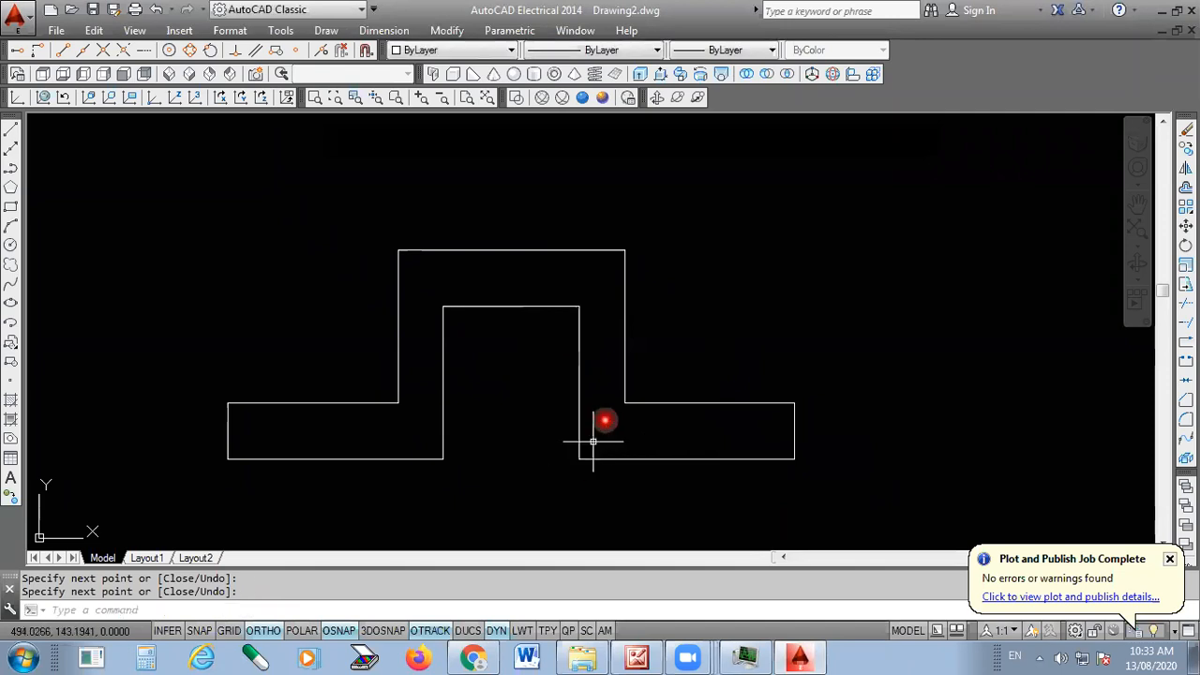
pyautogui.scroll(-1, 675, 271)
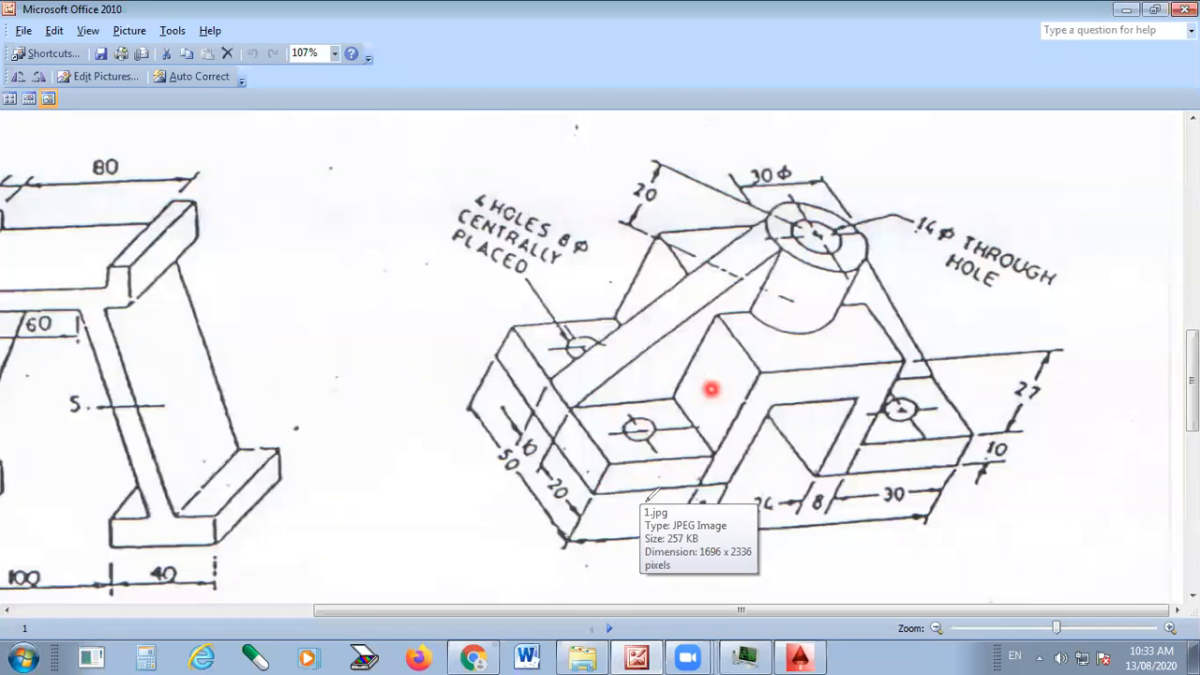
# Examine the bracket's orientation and depth direction in the reference picture by tracing its base and block edges, and clear the marks
pyautogui.moveTo(609, 478); pyautogui.dragTo(709, 477)
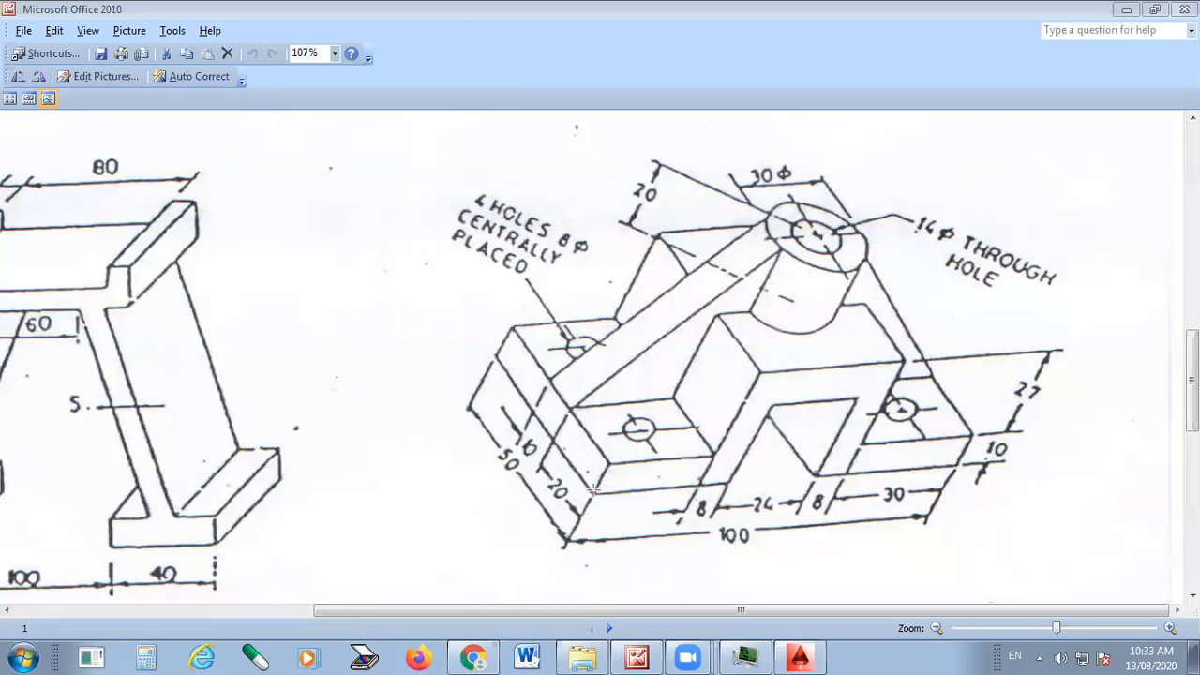
pyautogui.moveTo(698, 320); pyautogui.dragTo(593, 493)
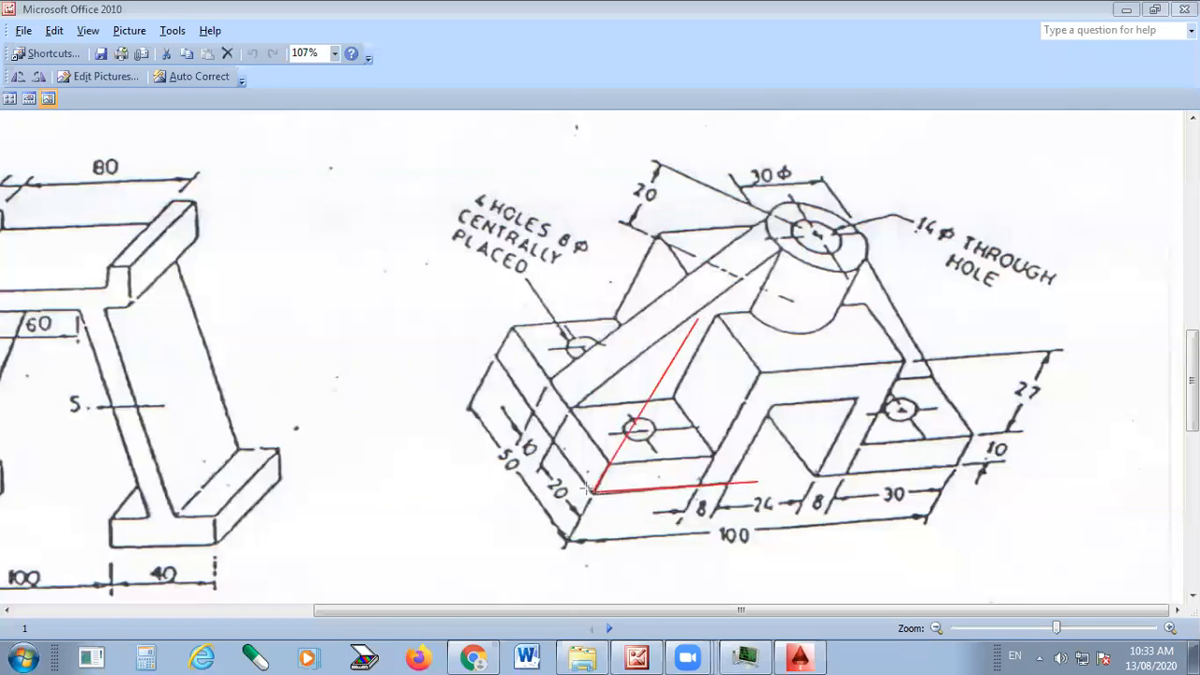
pyautogui.moveTo(593, 493); pyautogui.dragTo(512, 327)
pyautogui.moveTo(605, 465); pyautogui.dragTo(549, 310)
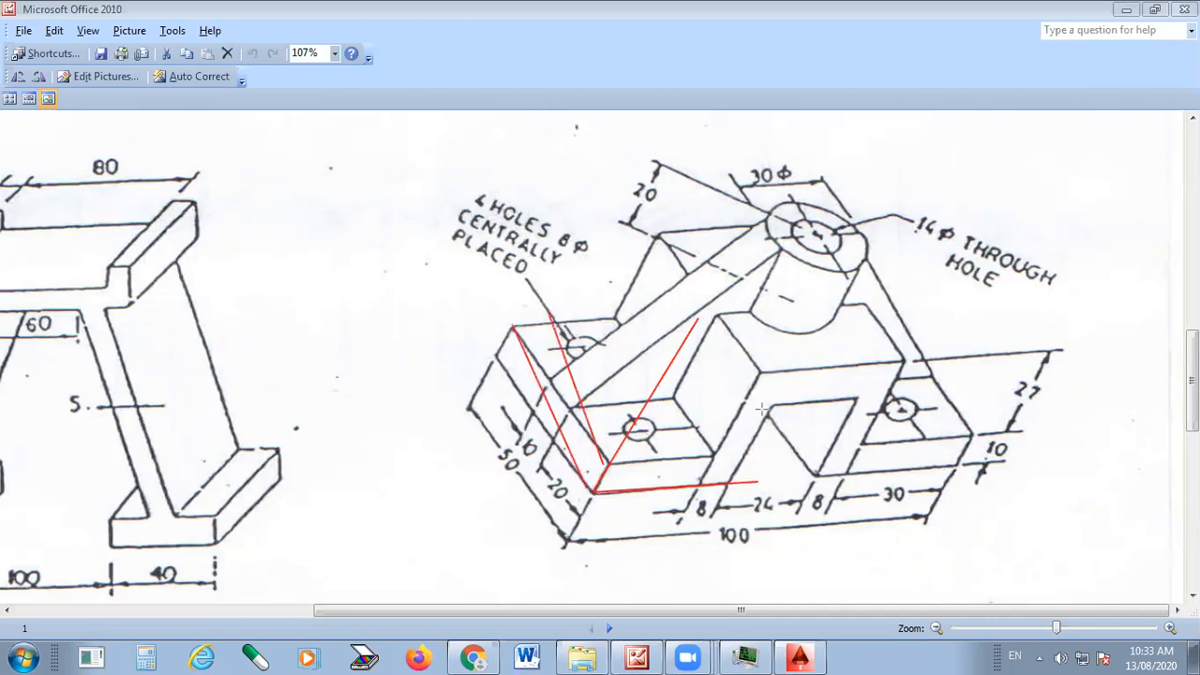
pyautogui.moveTo(898, 359); pyautogui.dragTo(828, 190)
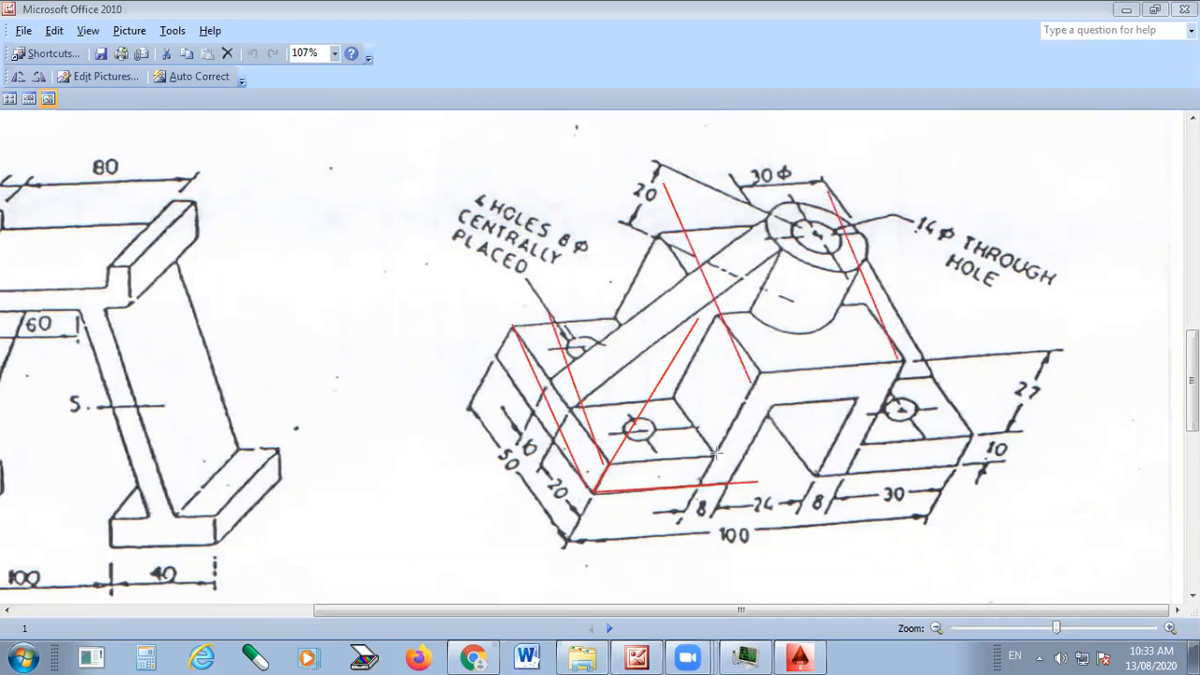
pyautogui.press('e')
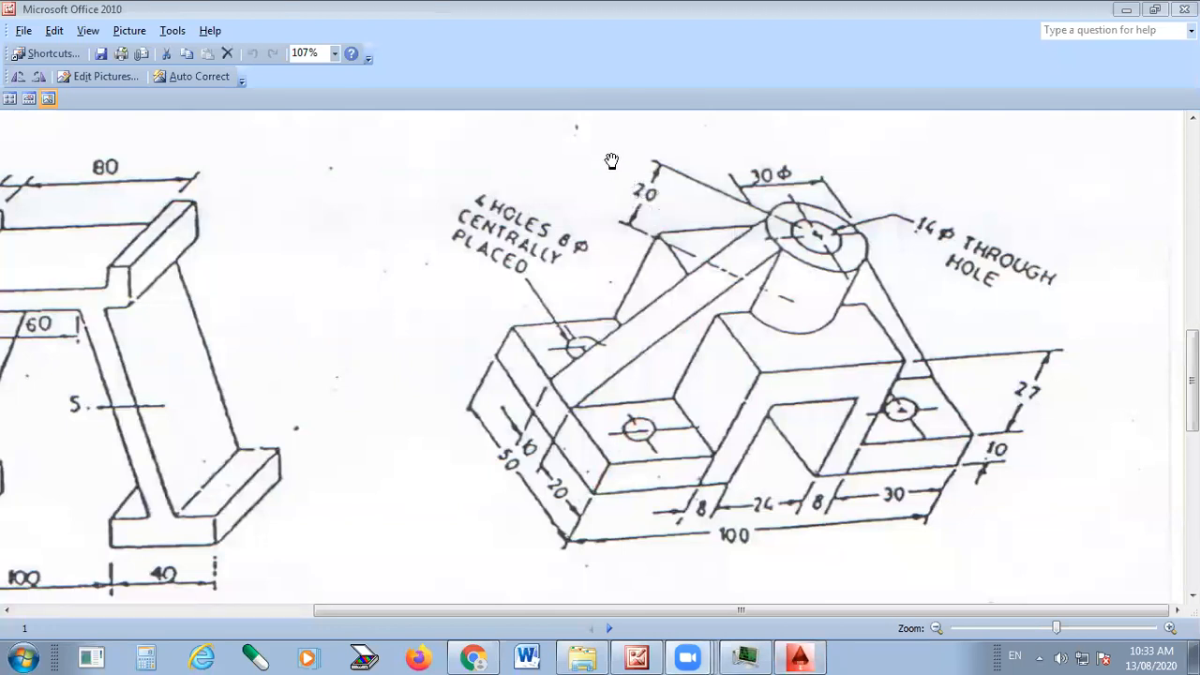
# Return to AutoCAD and convert all lines of the closed bracket profile into a region
pyautogui.click(799, 658)
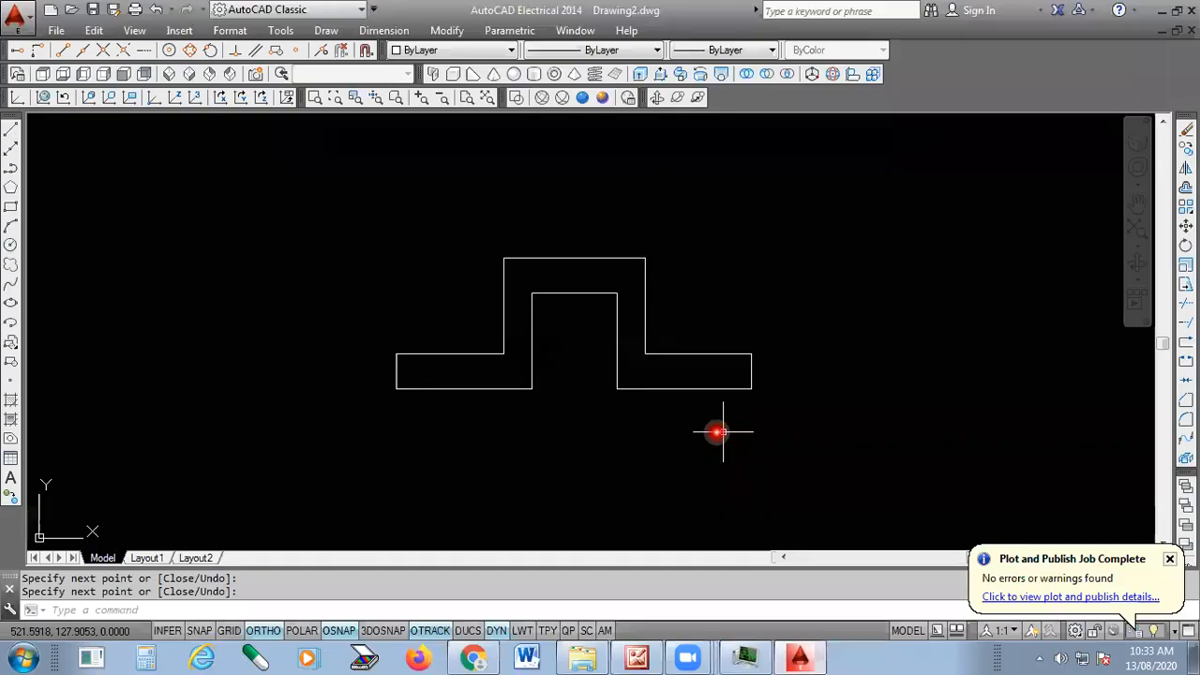
pyautogui.click(10, 438)
pyautogui.click(884, 215)
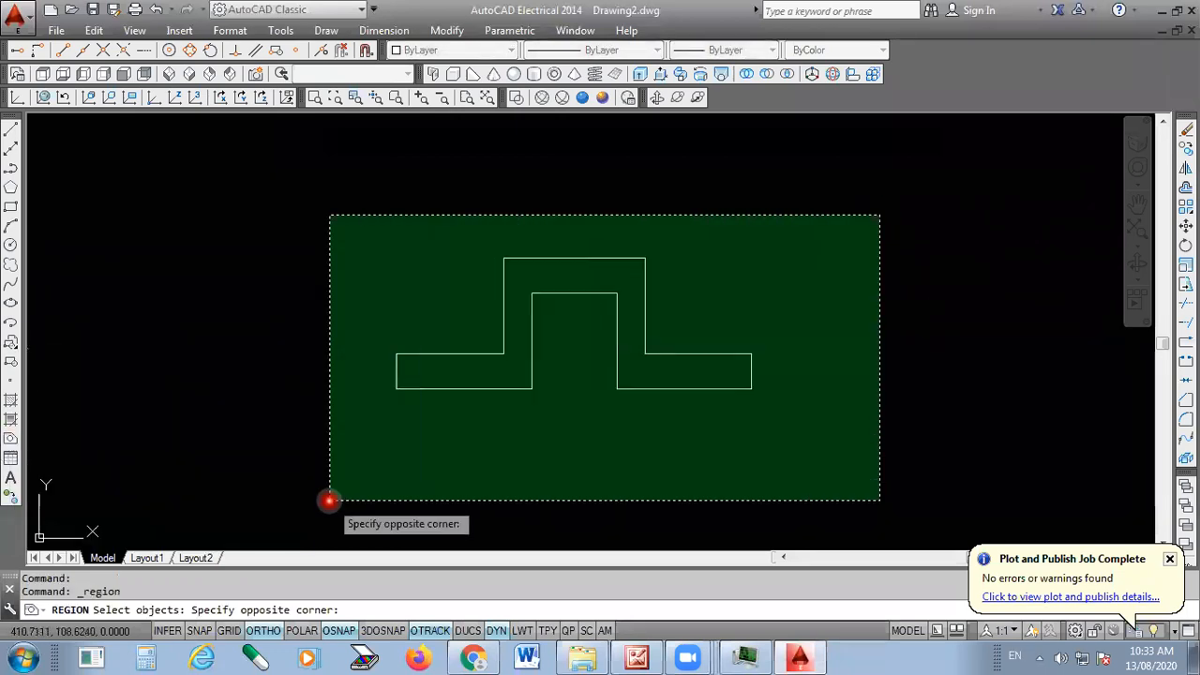
# Convert the closed stepped profile outline into a region and check that it selects as one object
pyautogui.click(327, 498)
pyautogui.press('Return')
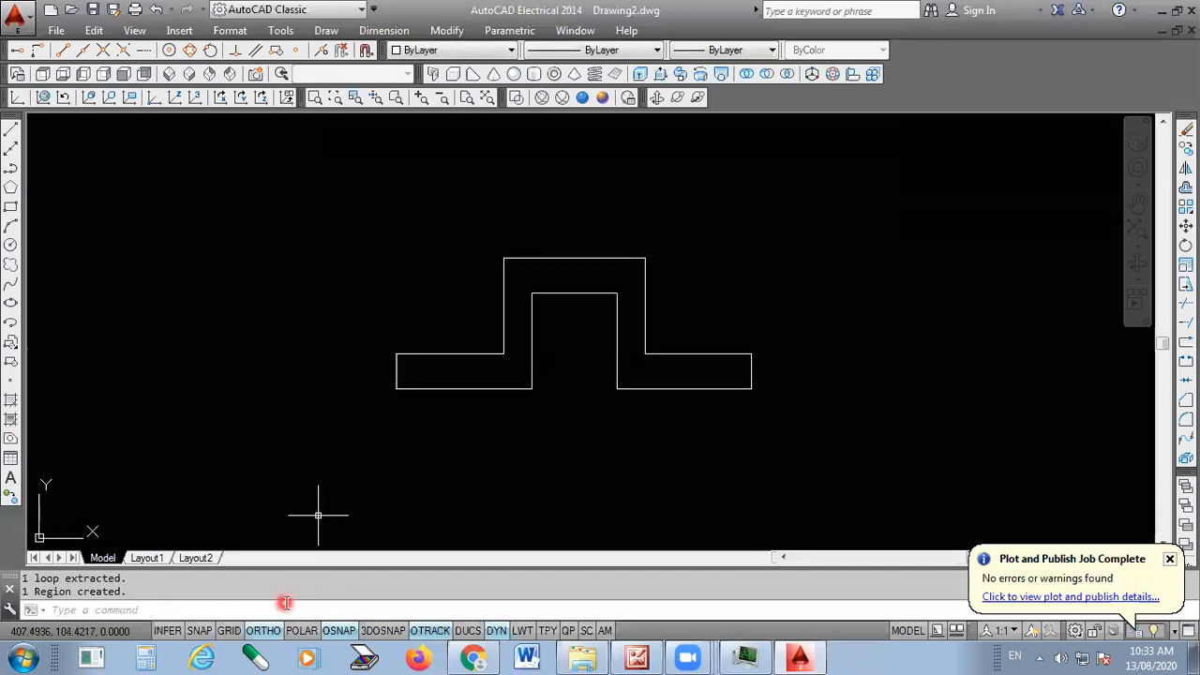
pyautogui.moveTo(151, 593); pyautogui.dragTo(28, 574)
pyautogui.click(121, 579)
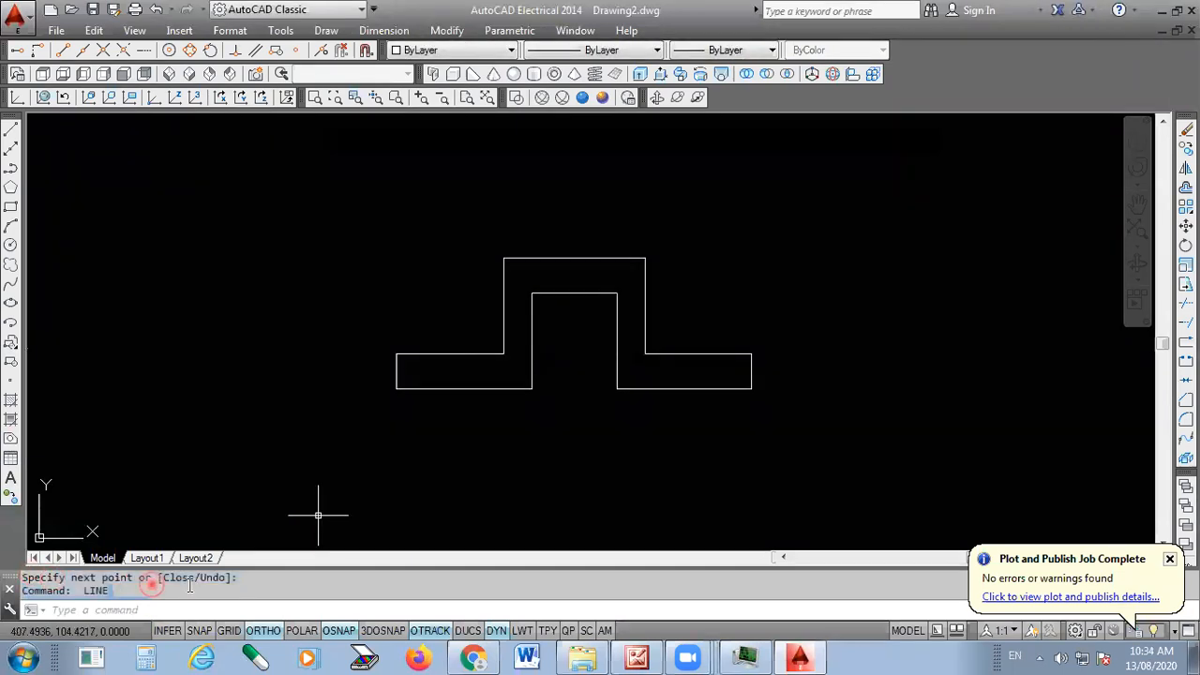
pyautogui.click(589, 260)
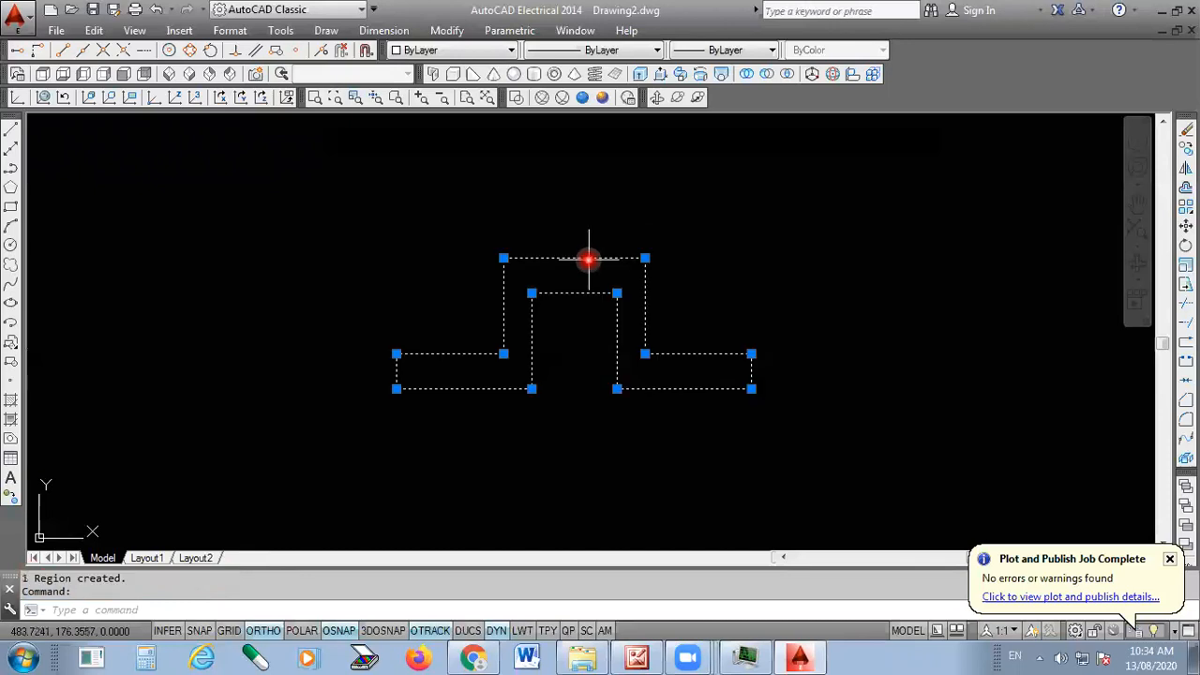
pyautogui.press('Escape')
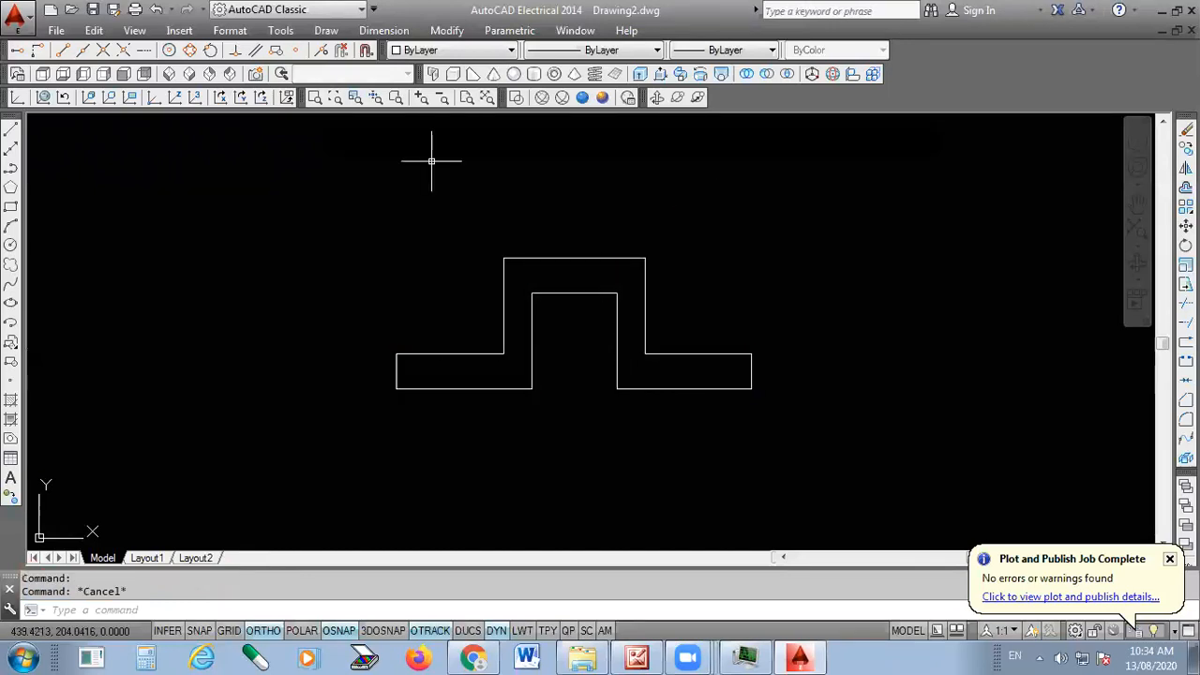
# Examine the profile region in the southwest isometric, front and top views
pyautogui.click(170, 75)
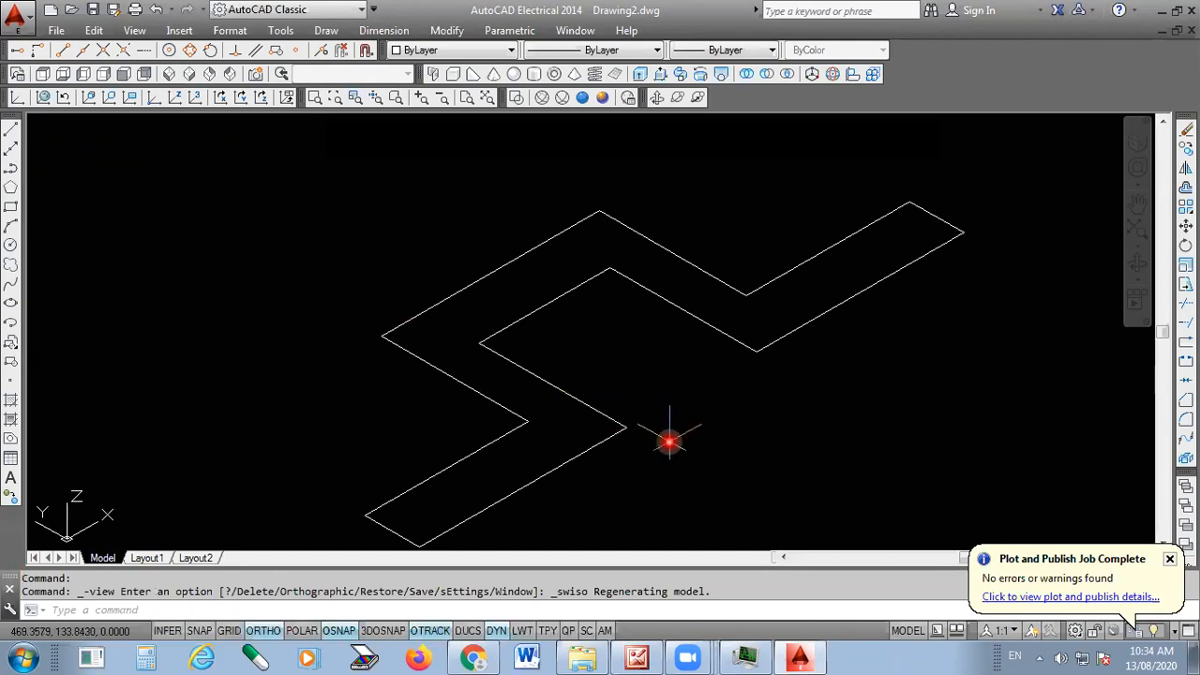
pyautogui.scroll(-2, 687, 425)
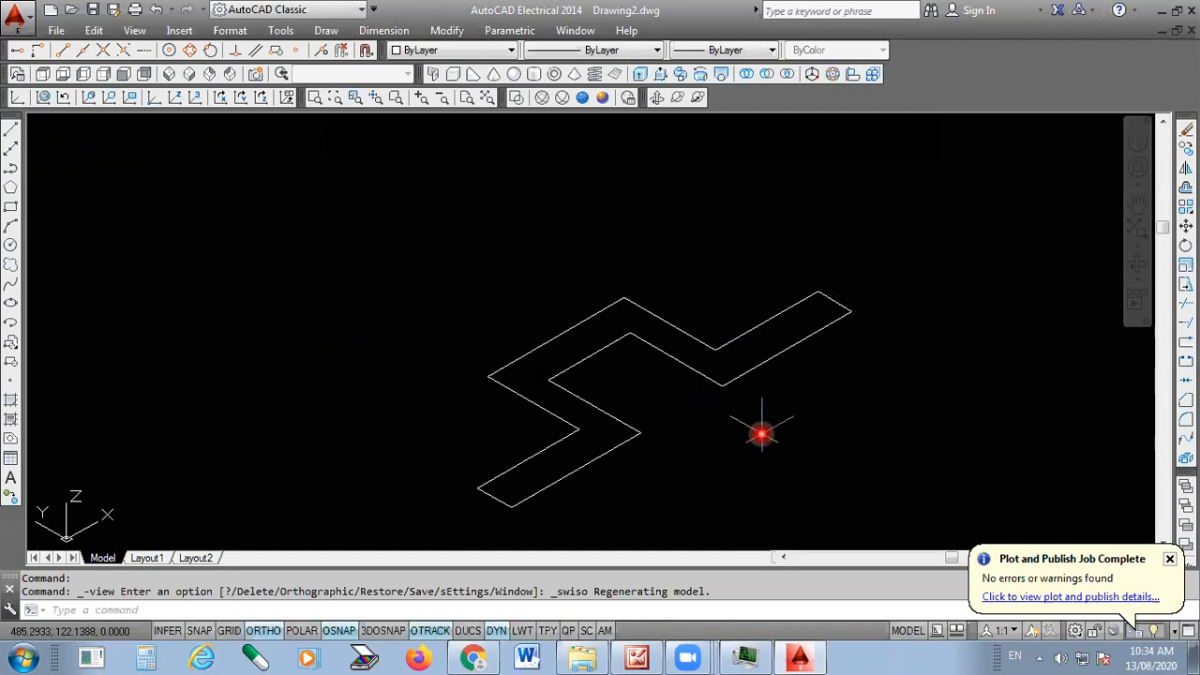
pyautogui.click(123, 75)
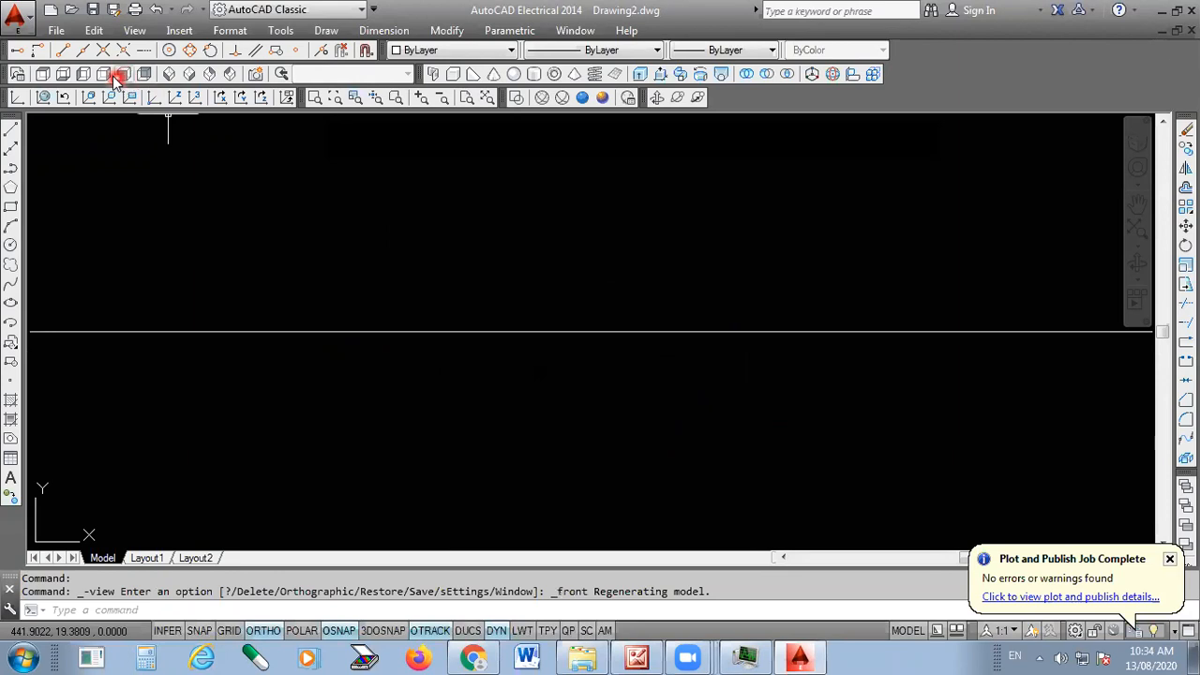
pyautogui.click(42, 74)
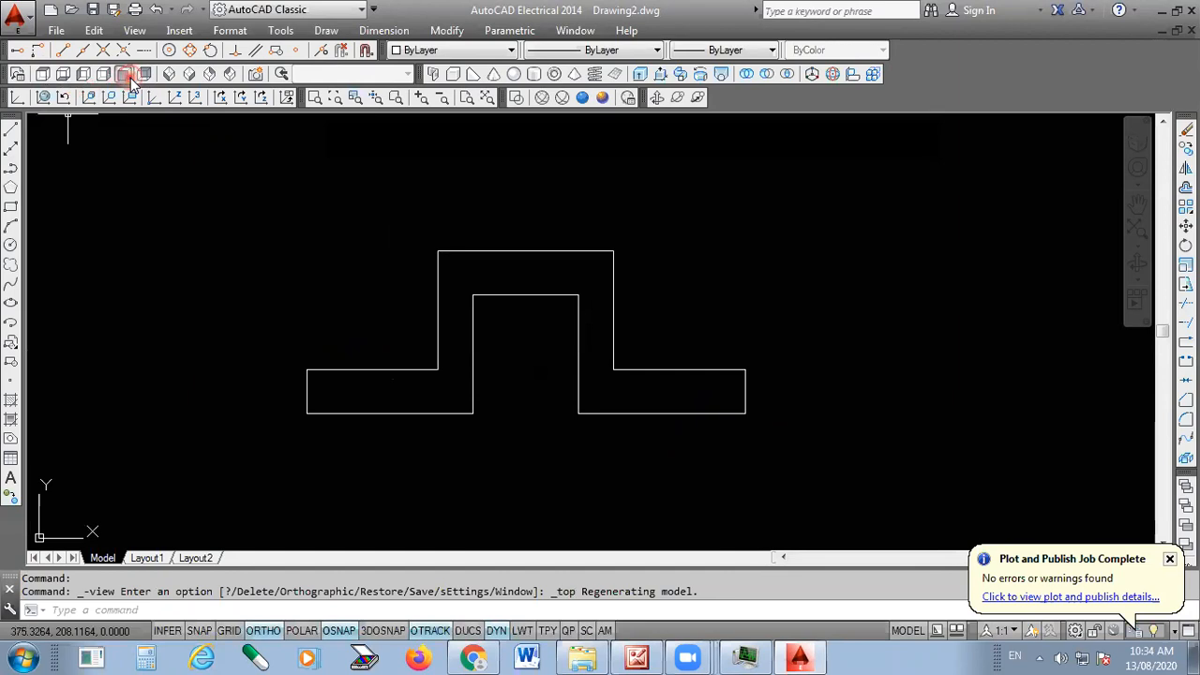
pyautogui.click(129, 77)
pyautogui.click(42, 74)
pyautogui.scroll(-4, 729, 447)
pyautogui.click(969, 263)
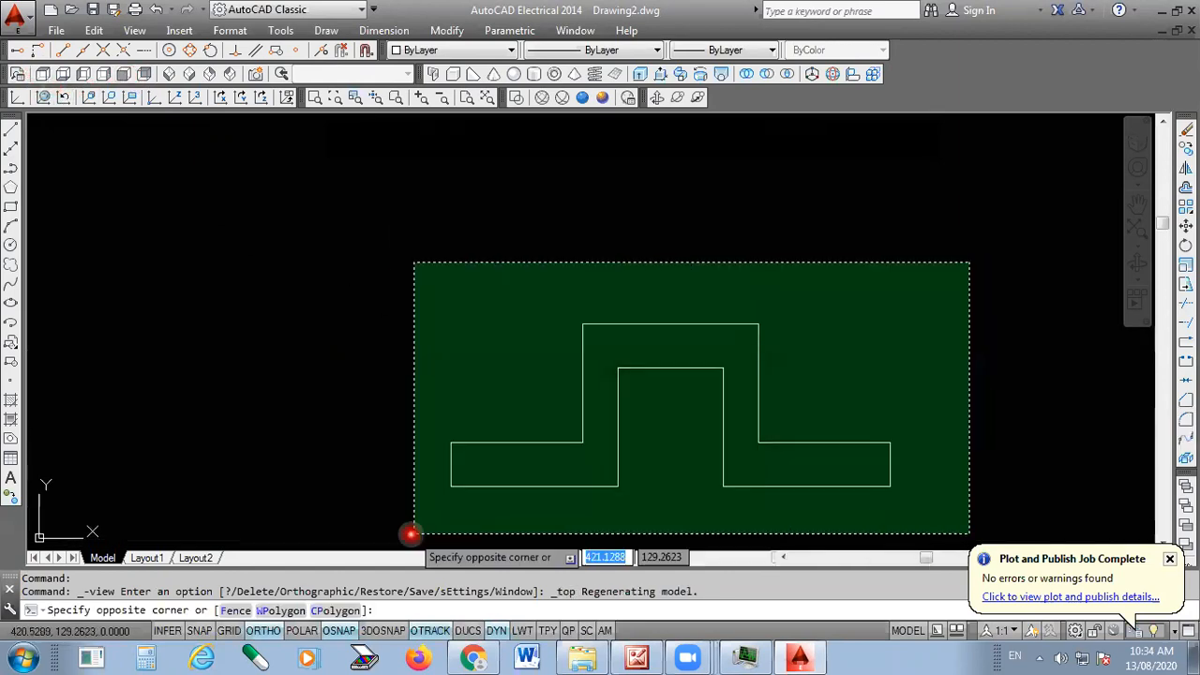
pyautogui.click(411, 534)
pyautogui.rightClick(571, 429)
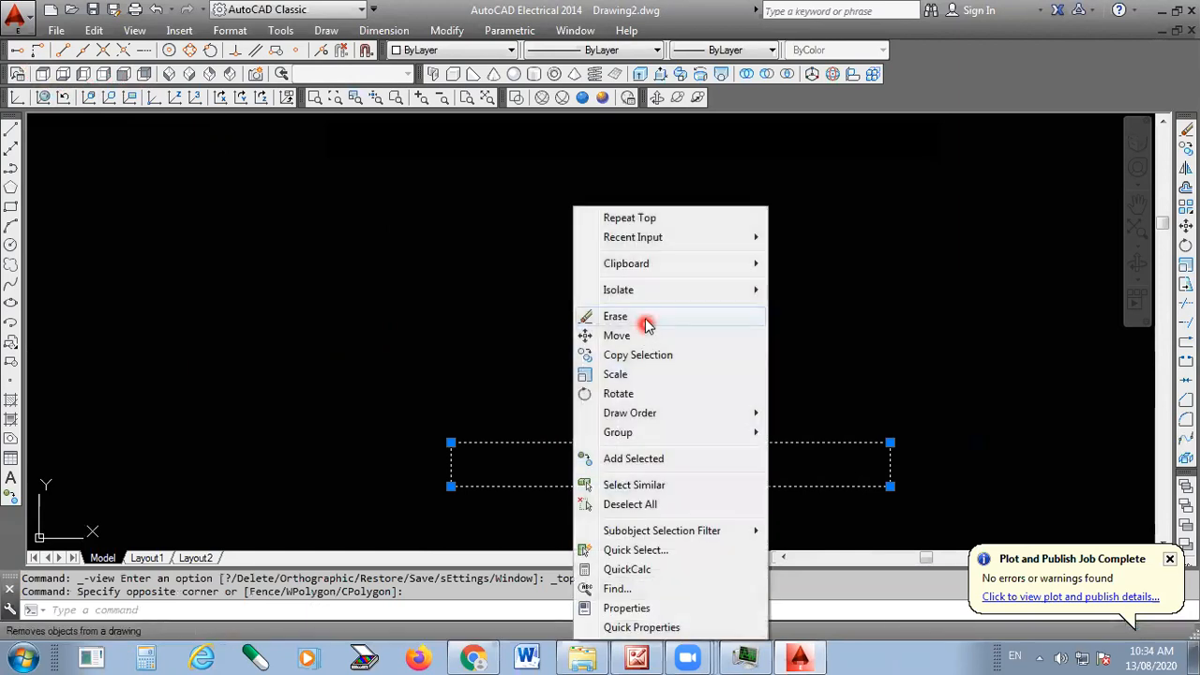
pyautogui.click(445, 346)
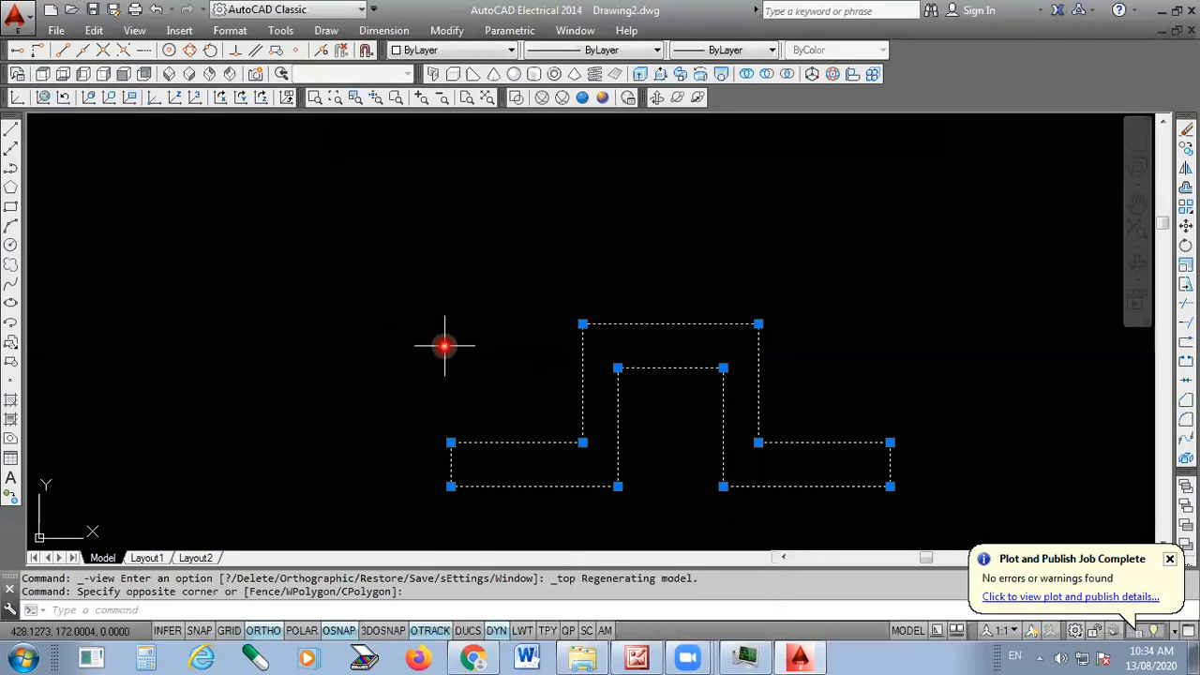
# Compare the region's orientation in southwest isometric and front views, and return to the top view
pyautogui.click(170, 75)
pyautogui.scroll(-2, 536, 348)
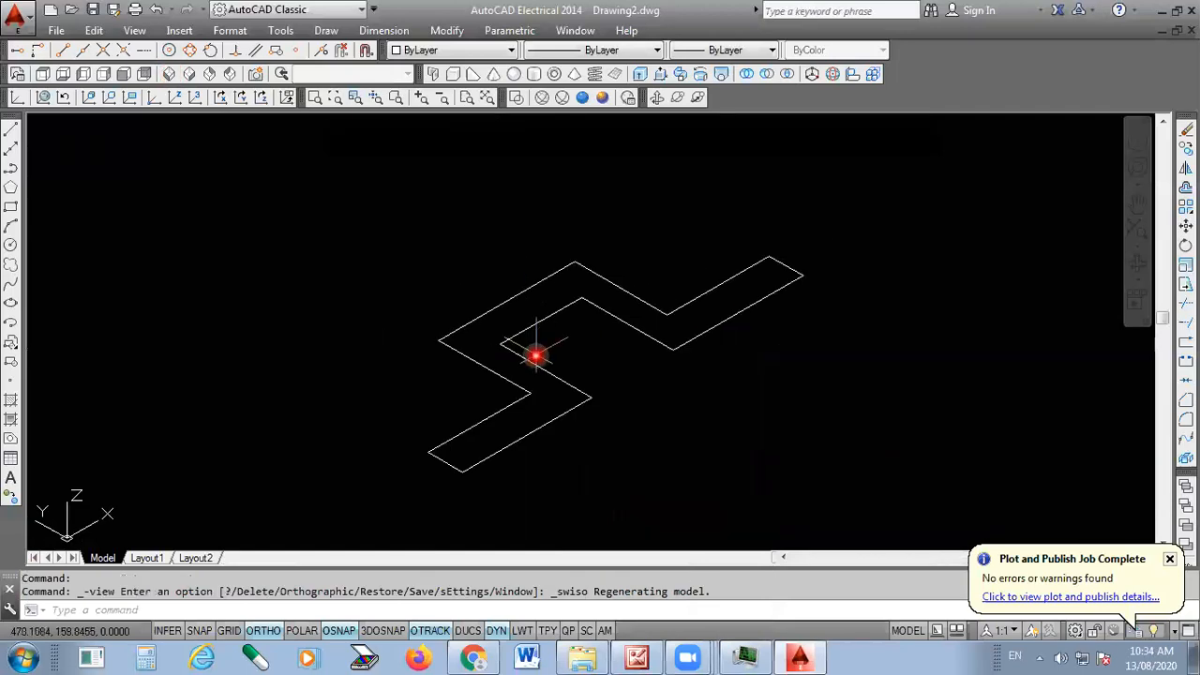
pyautogui.click(143, 75)
pyautogui.click(170, 75)
pyautogui.scroll(-2, 651, 427)
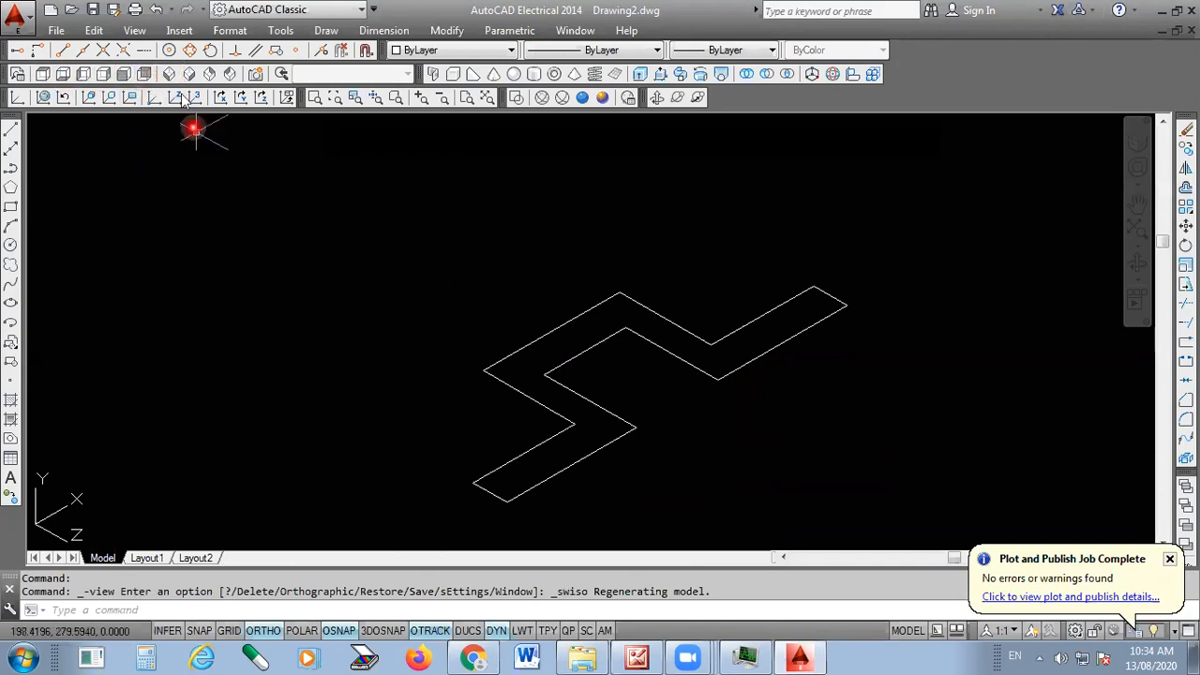
pyautogui.click(123, 74)
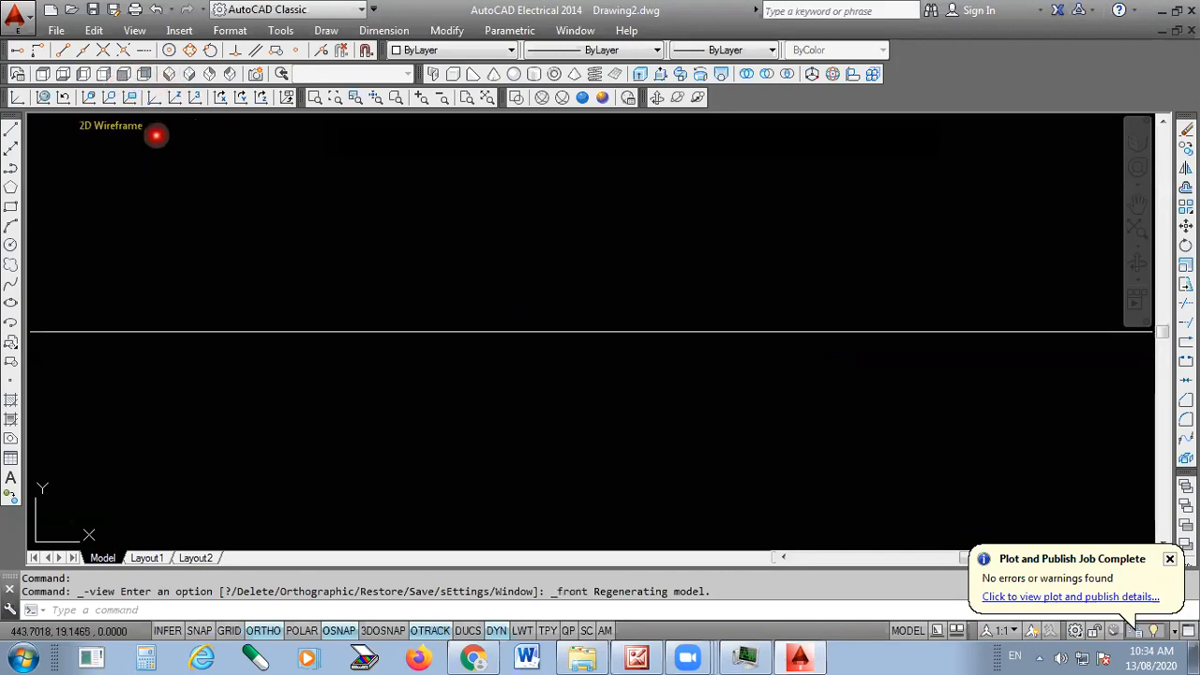
pyautogui.click(43, 74)
pyautogui.scroll(-2, 506, 225)
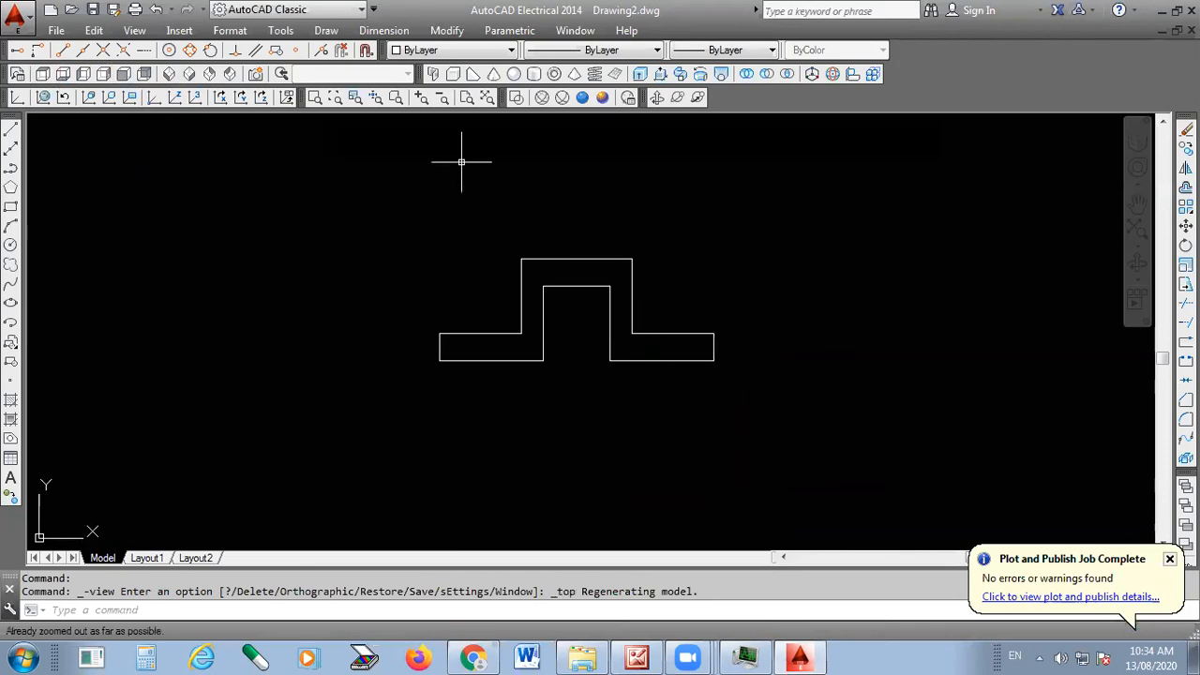
# Extrude the stepped profile region to a height of 50, the depth given in the reference drawing
pyautogui.click(677, 98)
pyautogui.moveTo(594, 353)
pyautogui.mouseDown()
pyautogui.moveTo(648, 397)
pyautogui.moveTo(595, 220)
pyautogui.moveTo(627, 303)
pyautogui.moveTo(651, 313)
pyautogui.moveTo(844, 239)
pyautogui.mouseUp()
pyautogui.rightClick(869, 249)
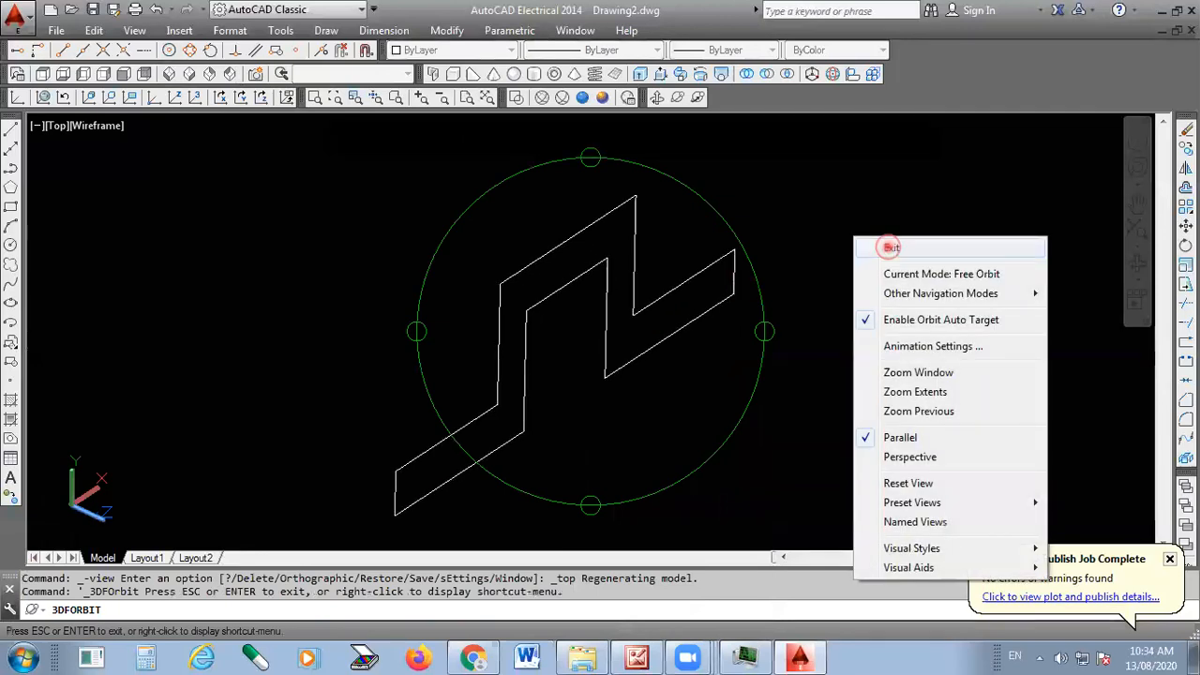
pyautogui.click(890, 248)
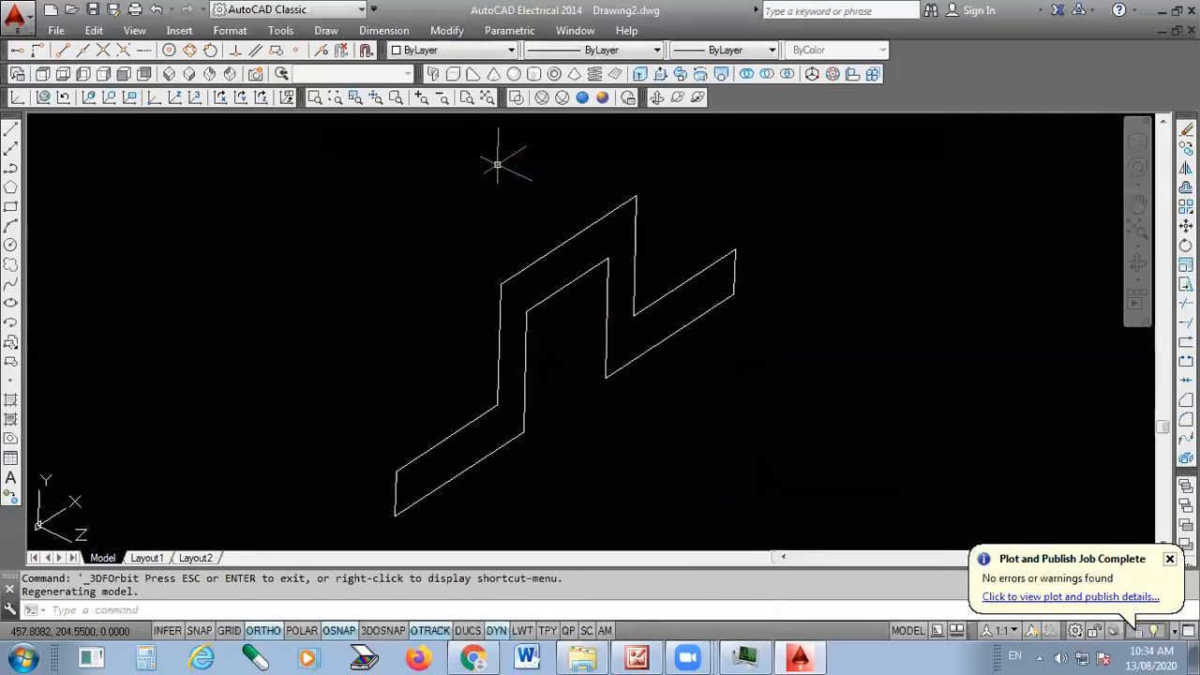
pyautogui.click(643, 73)
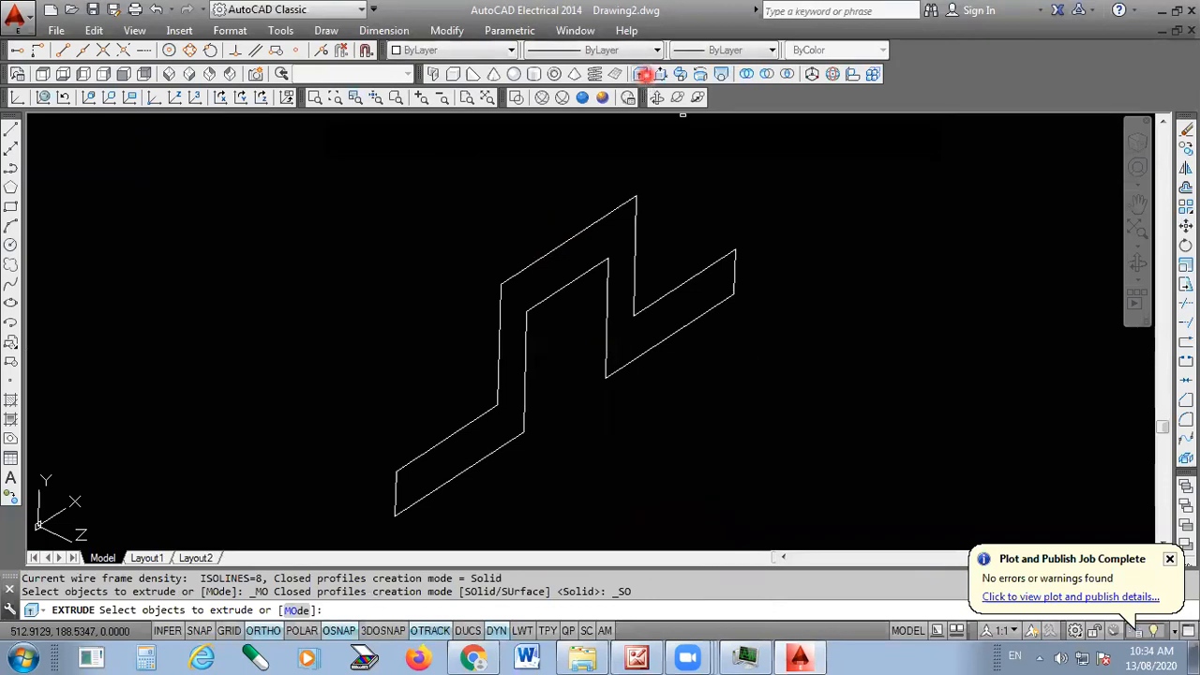
pyautogui.click(528, 262)
pyautogui.click(530, 272)
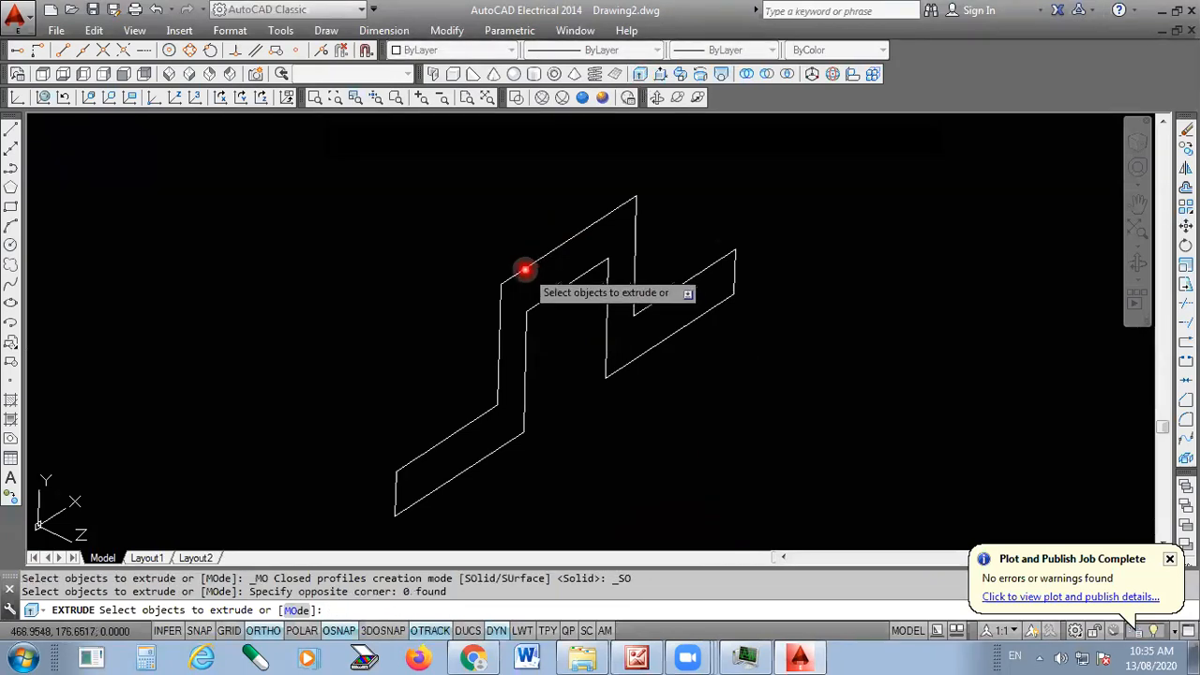
pyautogui.click(522, 269)
pyautogui.press('Return')
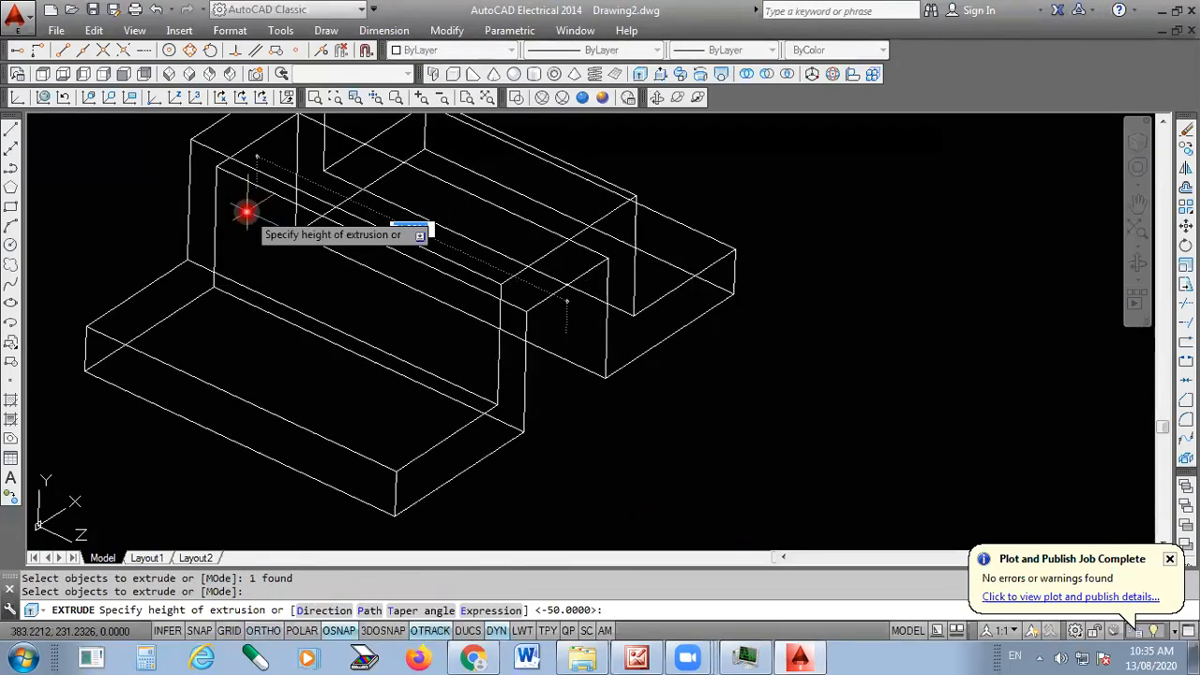
pyautogui.hotkey('alt', 'Tab')
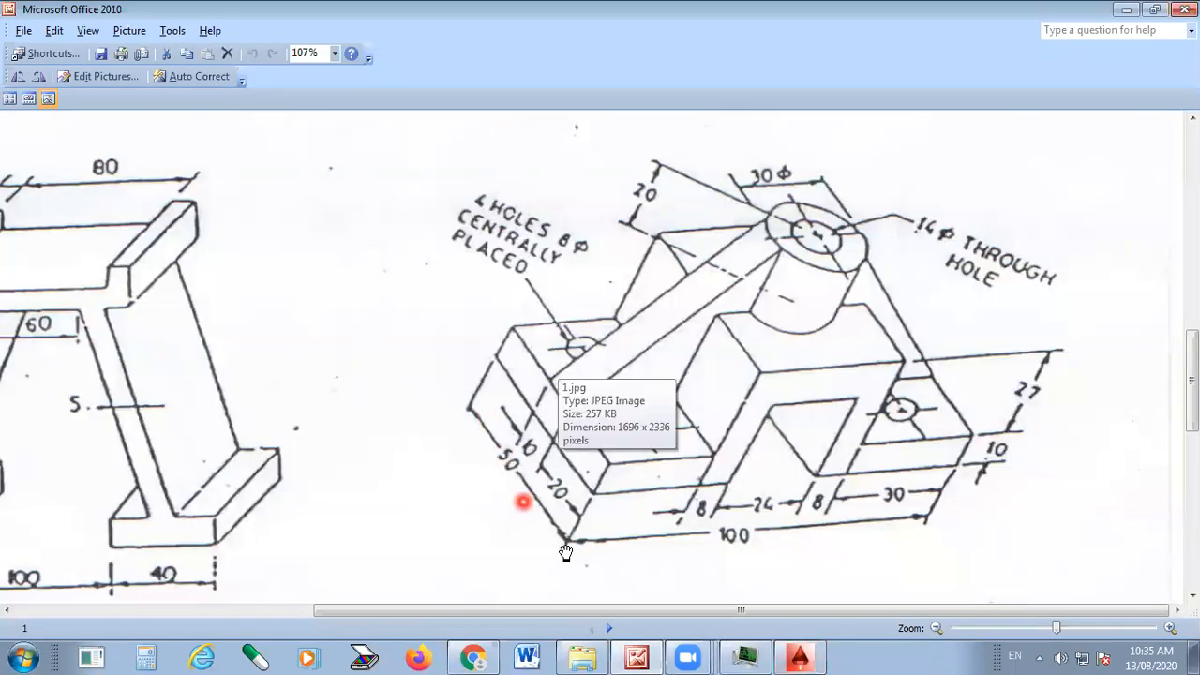
pyautogui.click(799, 656)
pyautogui.write('50')
pyautogui.press('Return')
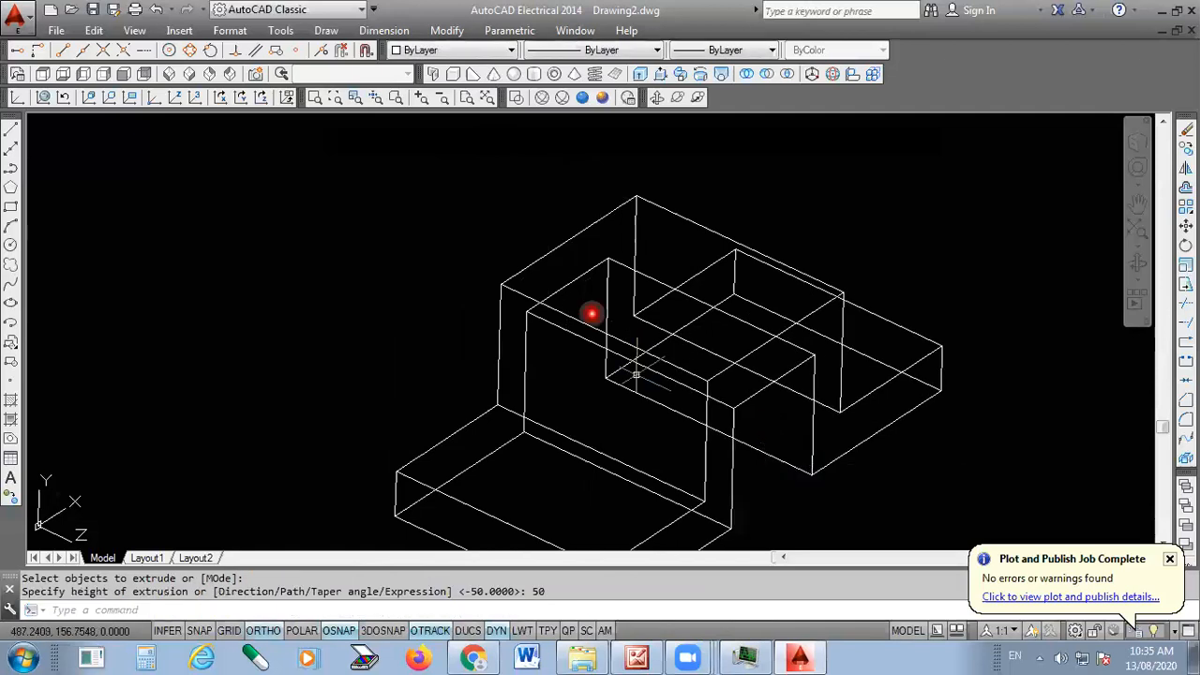
# Display the extruded solid in the Conceptual visual style
pyautogui.scroll(-3, 522, 215)
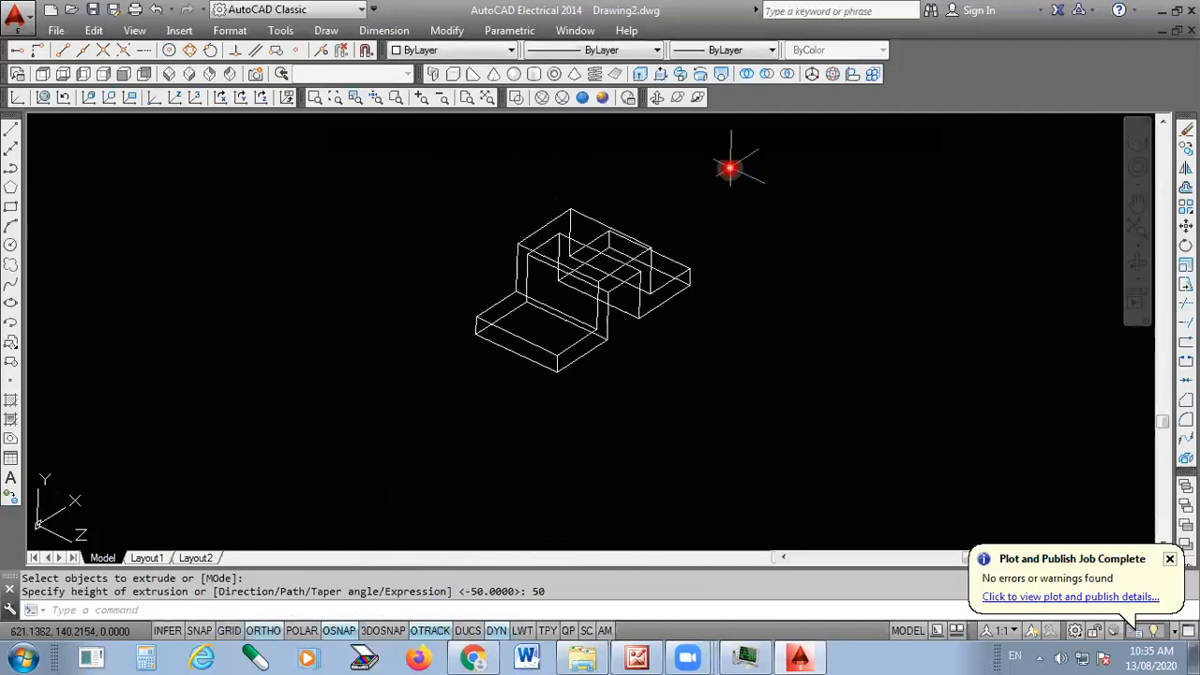
pyautogui.click(601, 98)
pyautogui.scroll(3, 610, 276)
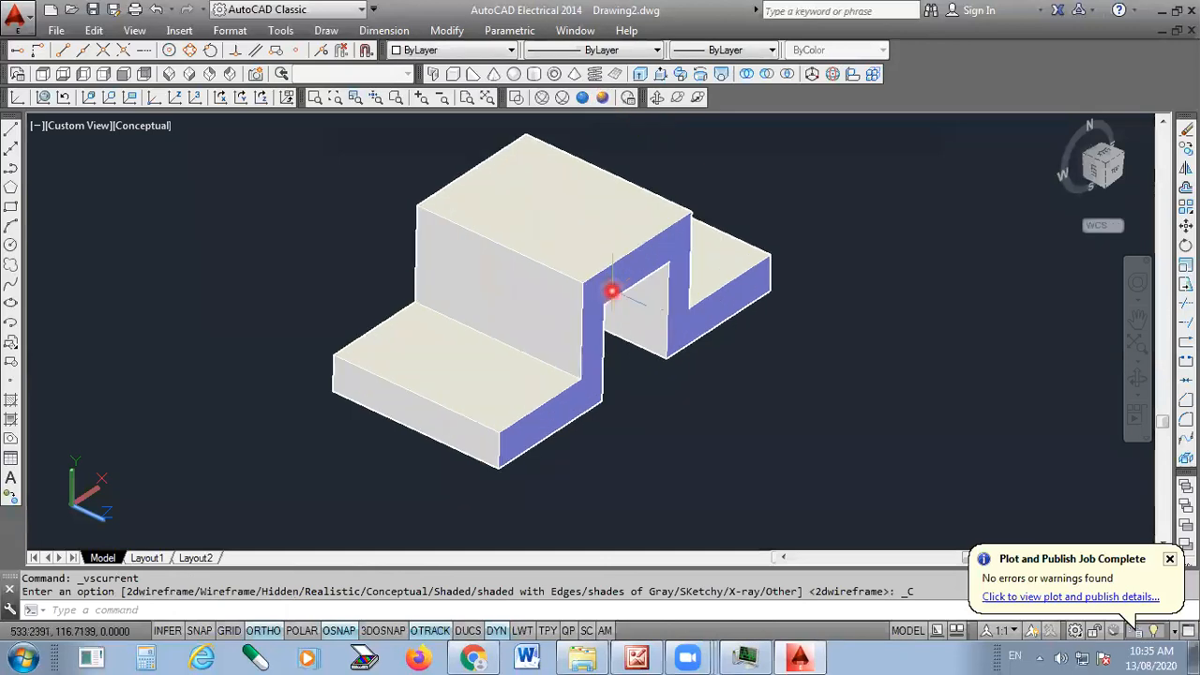
pyautogui.scroll(-2, 657, 407)
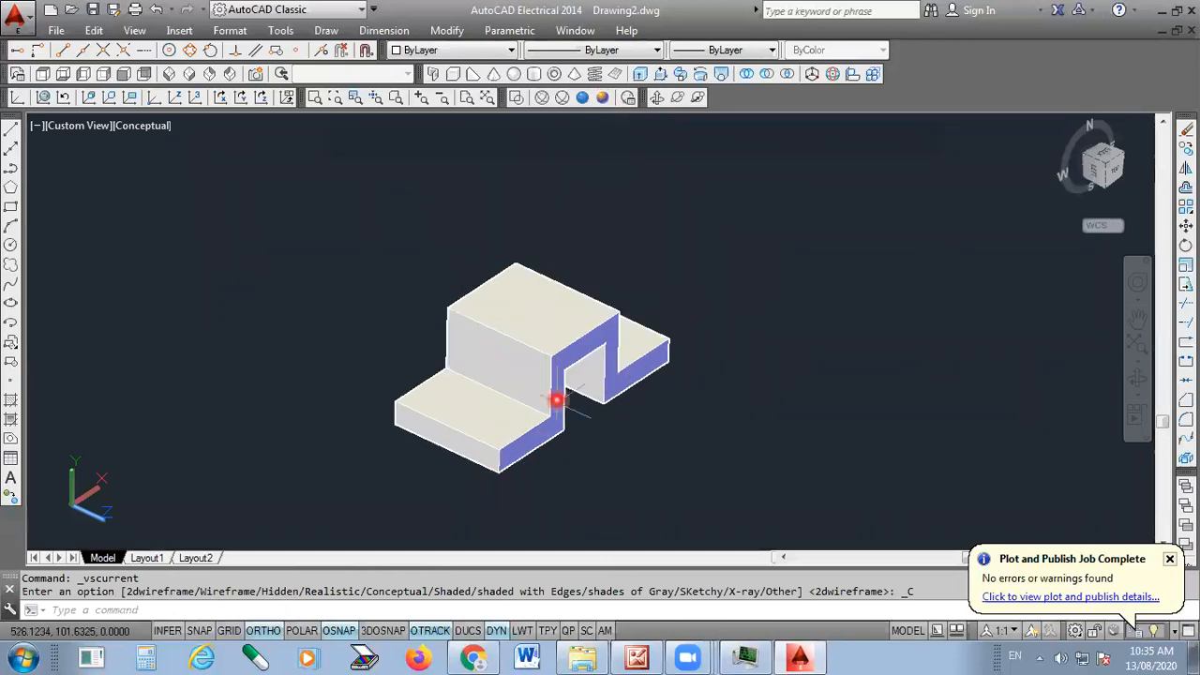
pyautogui.scroll(1, 554, 402)
# Draw a construction line across the raised block's top face through the midpoints of its two 50-long edges
pyautogui.click(802, 655)
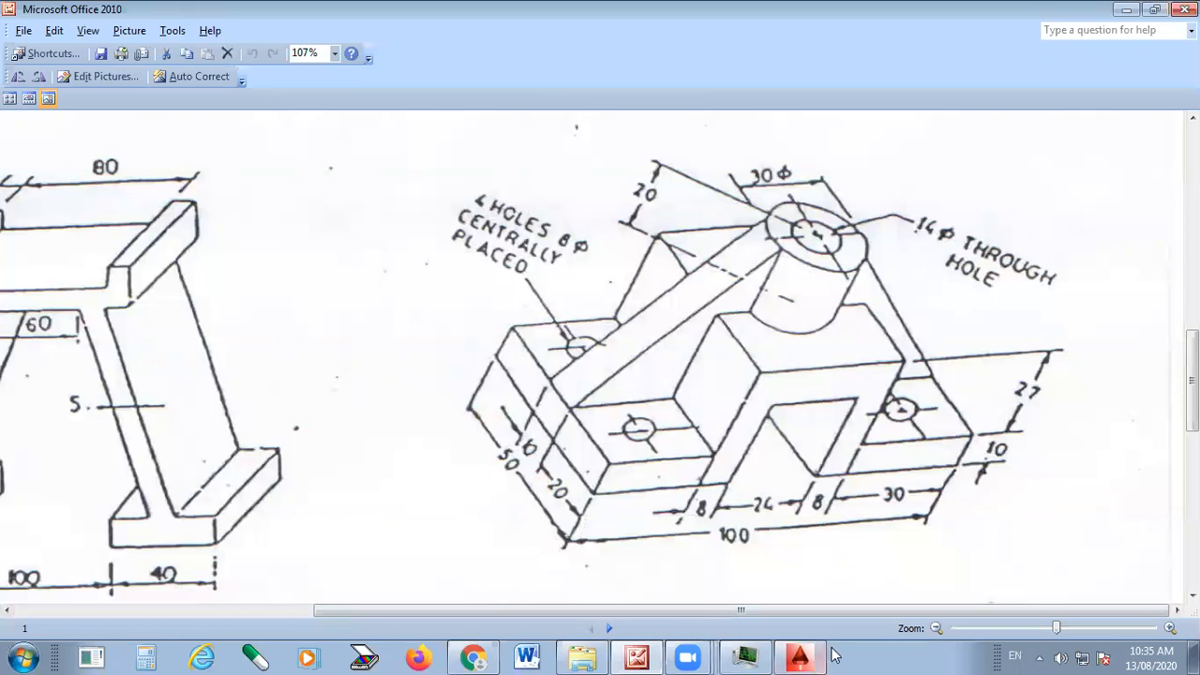
pyautogui.click(792, 654)
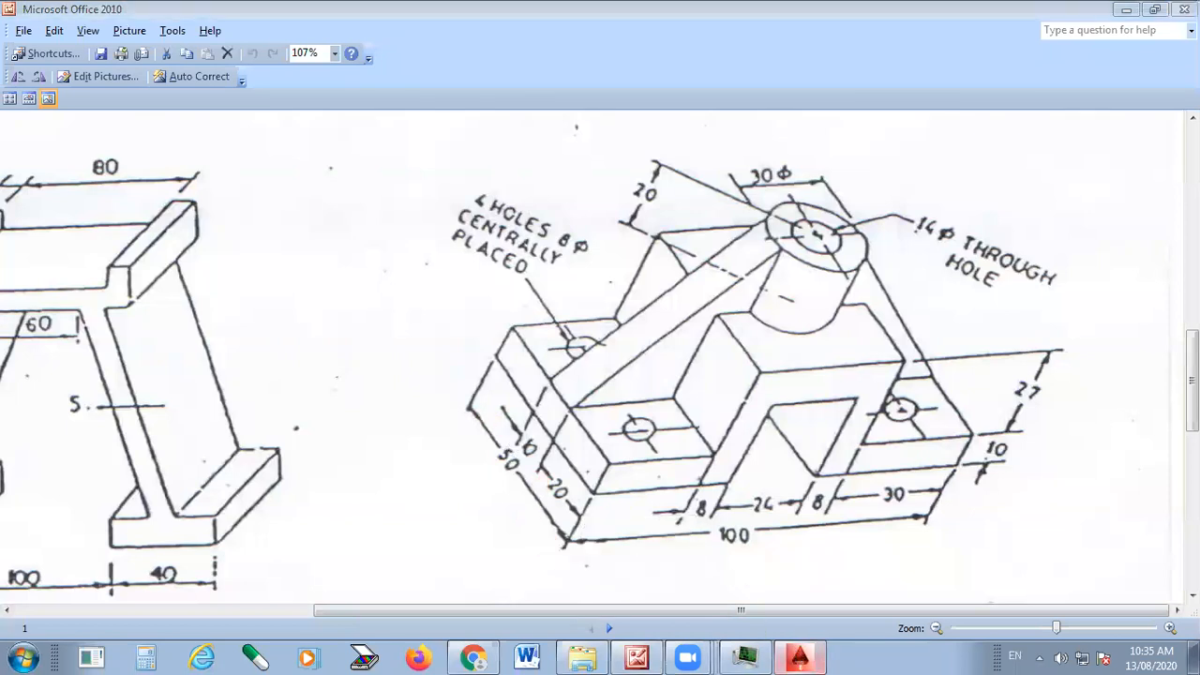
pyautogui.scroll(2, 586, 370)
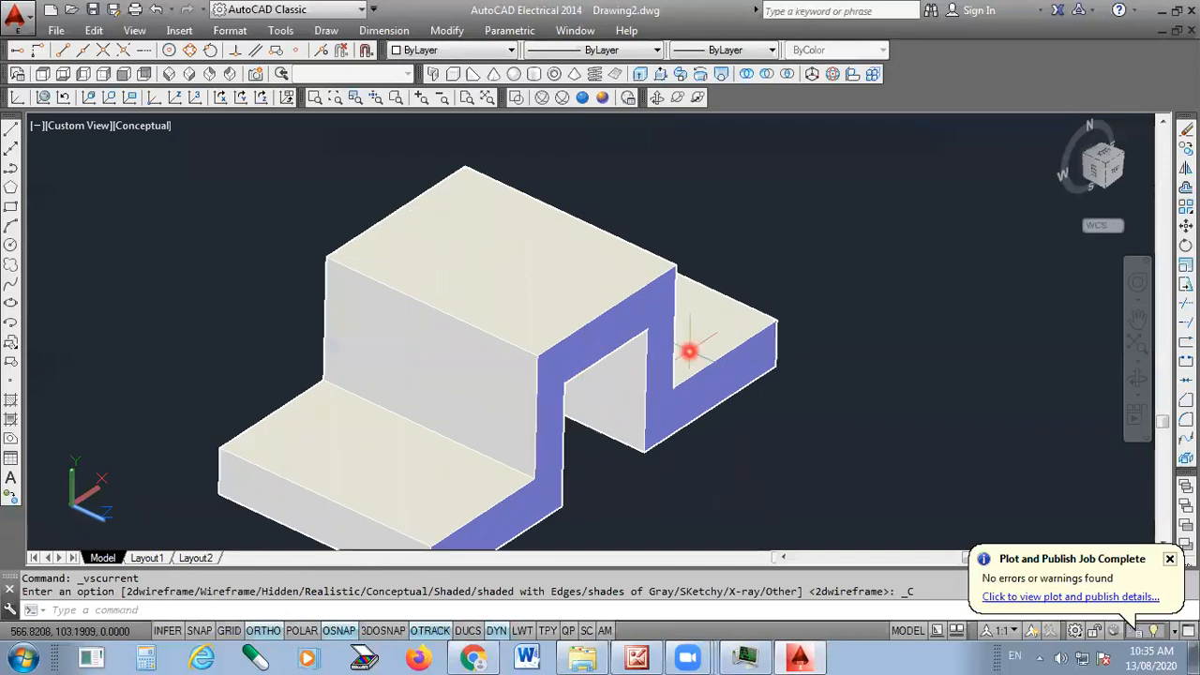
pyautogui.scroll(-2, 689, 350)
pyautogui.scroll(1, 530, 329)
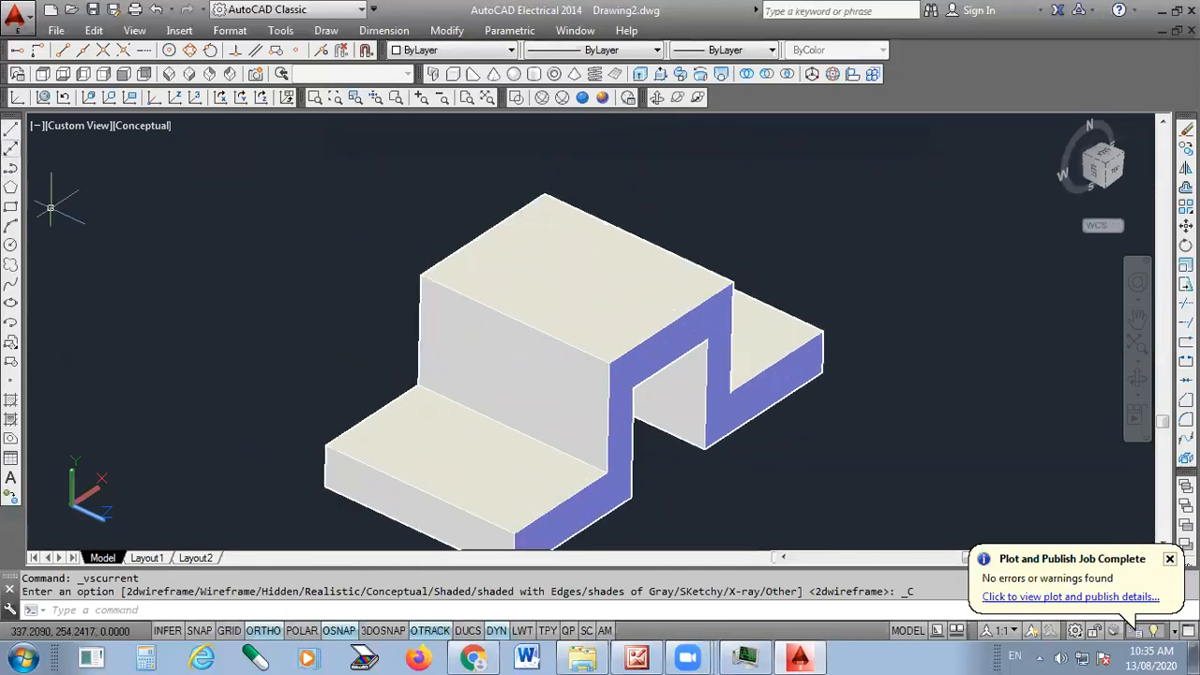
pyautogui.click(10, 148)
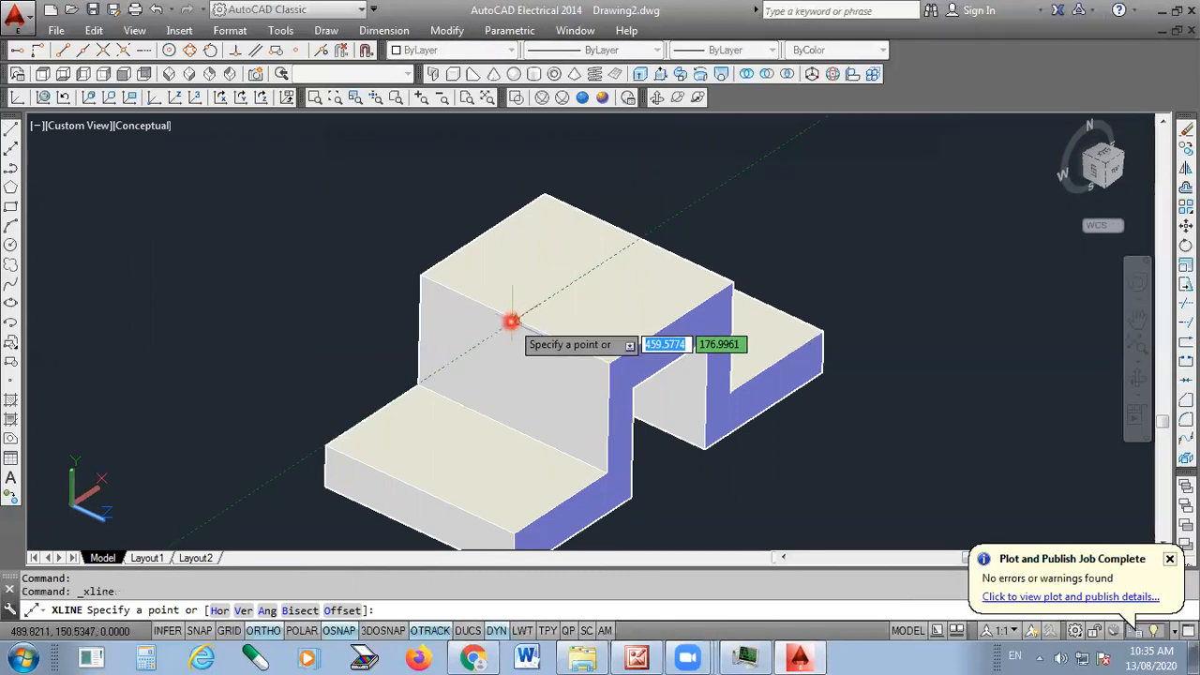
pyautogui.click(511, 322)
pyautogui.click(624, 247)
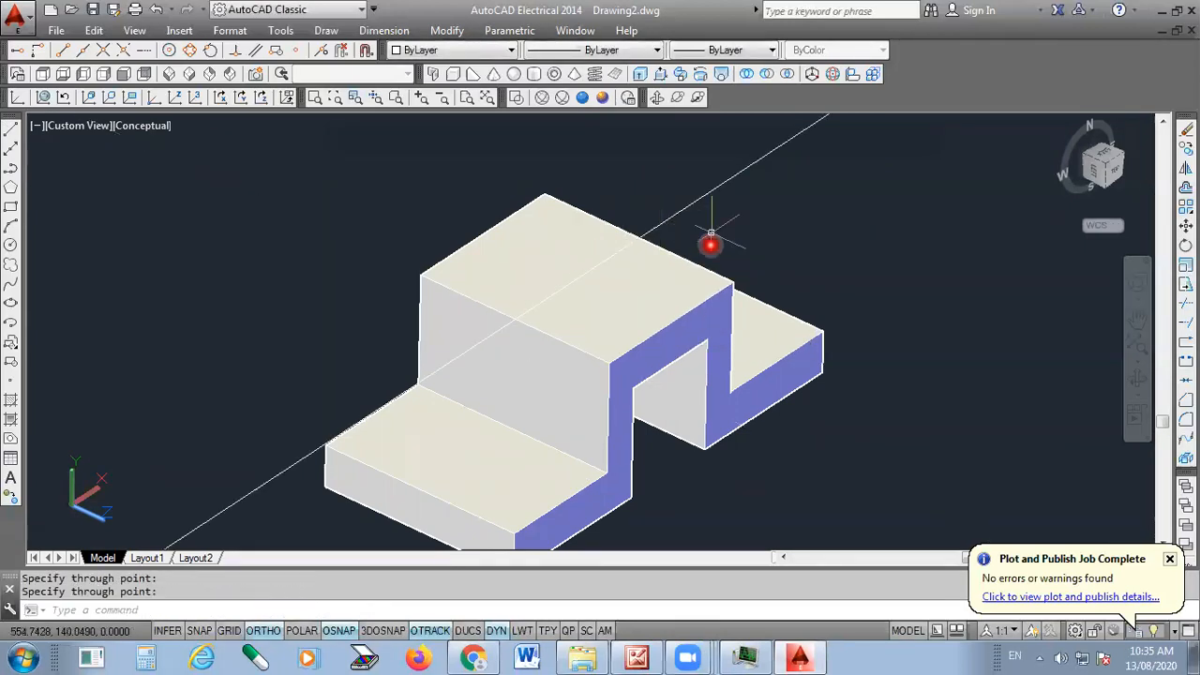
pyautogui.press('Return')
# Draw a second construction line on the top face from the front edge's midpoint, running along the block's depth through the face centre
pyautogui.press('Return')
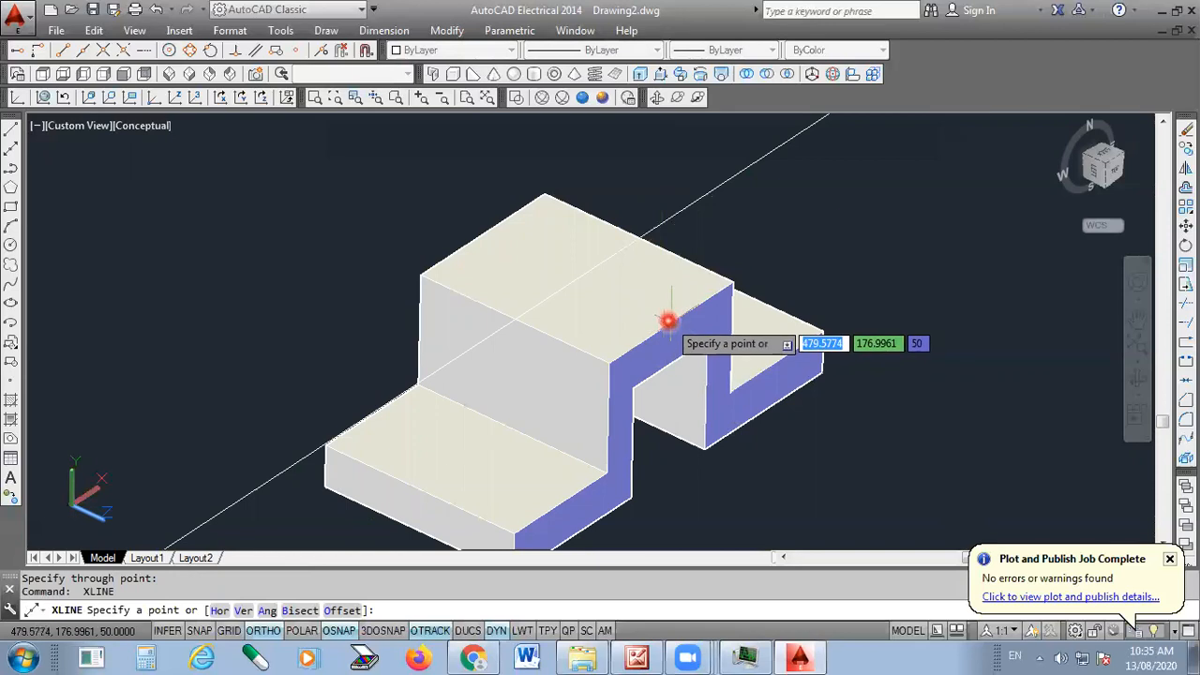
pyautogui.click(667, 322)
pyautogui.click(373, 193)
pyautogui.press('Return')
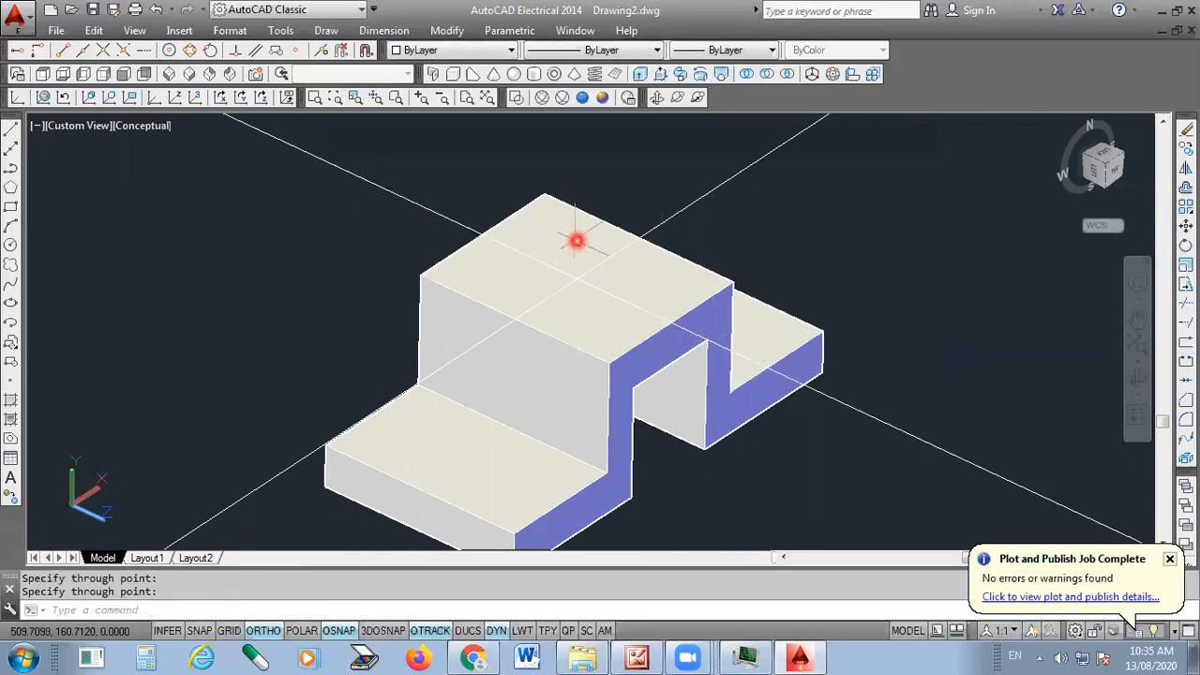
pyautogui.scroll(-2, 663, 348)
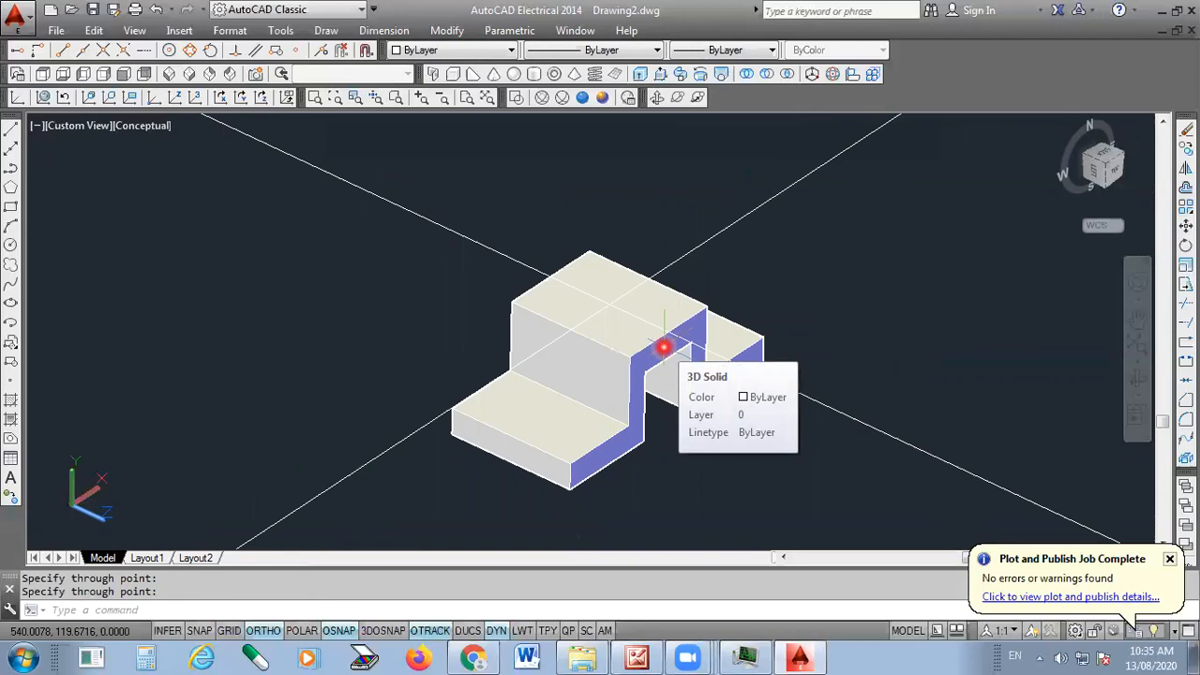
pyautogui.scroll(2, 663, 348)
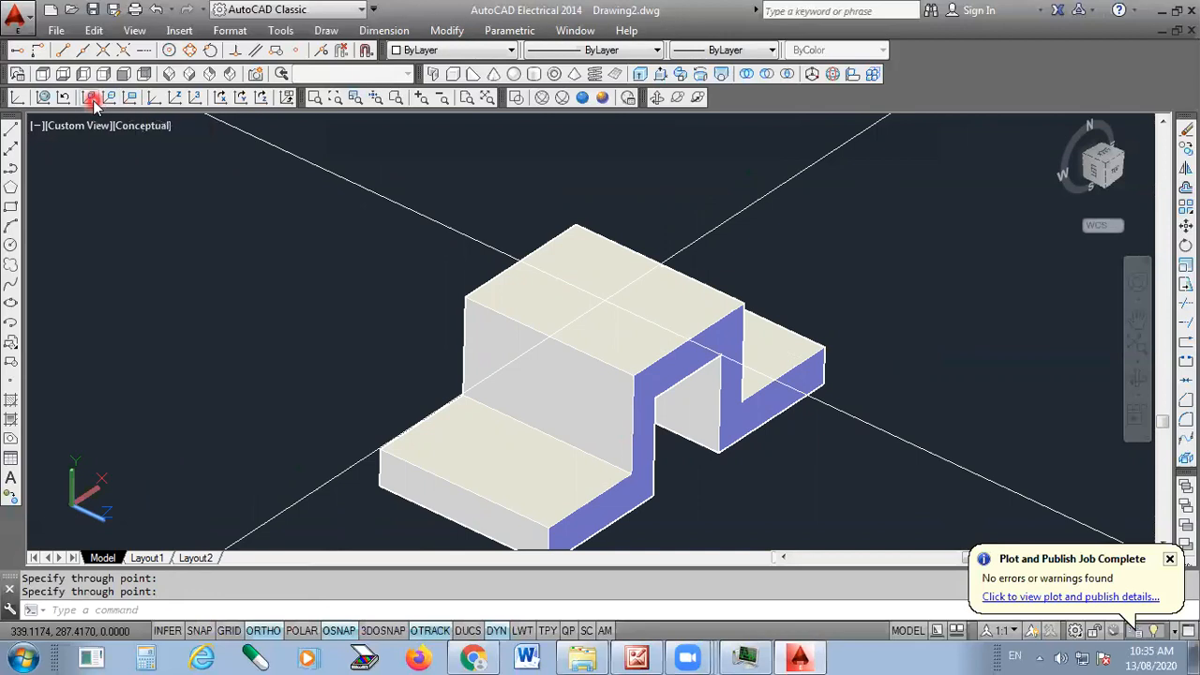
# Align the UCS to the raised block's top face
pyautogui.click(89, 98)
pyautogui.click(605, 265)
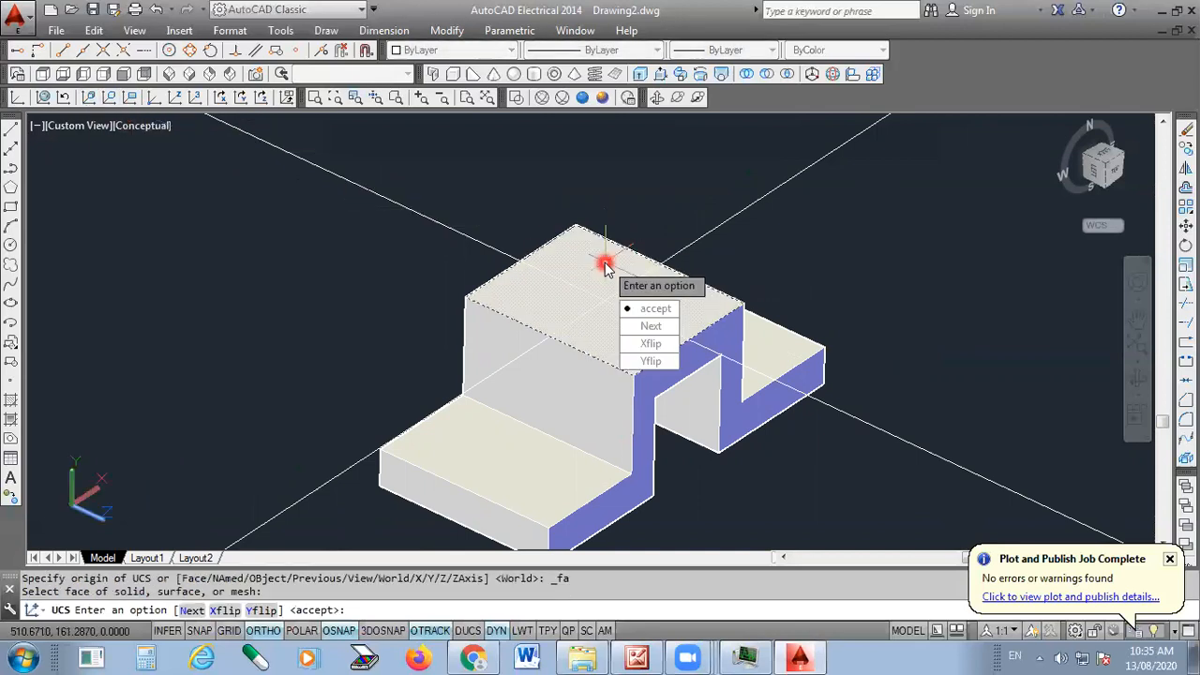
pyautogui.press('Return')
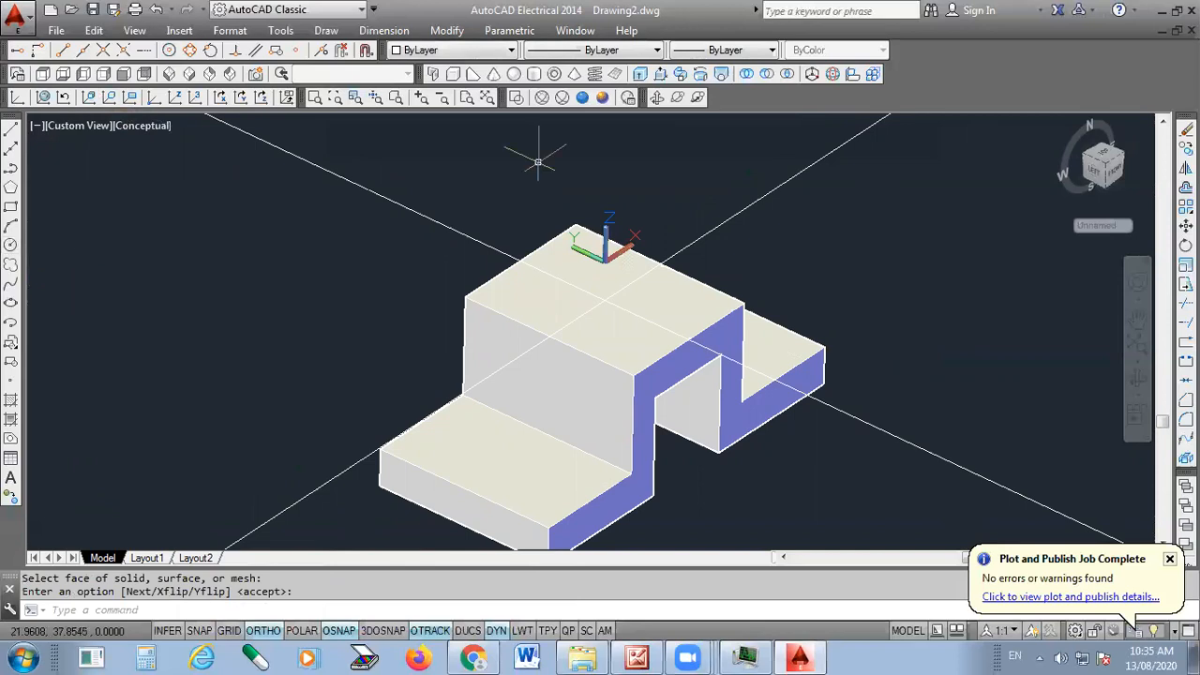
# Set the current colour to red and draw a circle of diameter 30 centred where the construction lines cross on the top face
pyautogui.click(469, 49)
pyautogui.click(418, 110)
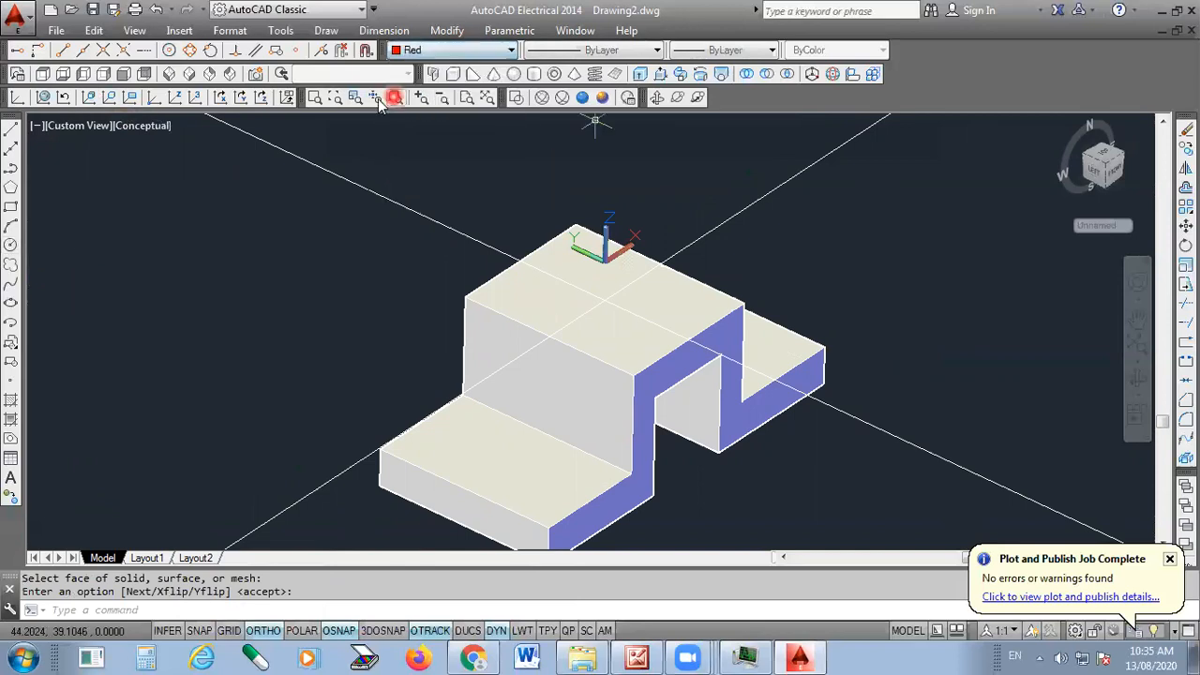
pyautogui.click(11, 245)
pyautogui.scroll(2, 622, 233)
pyautogui.click(598, 298)
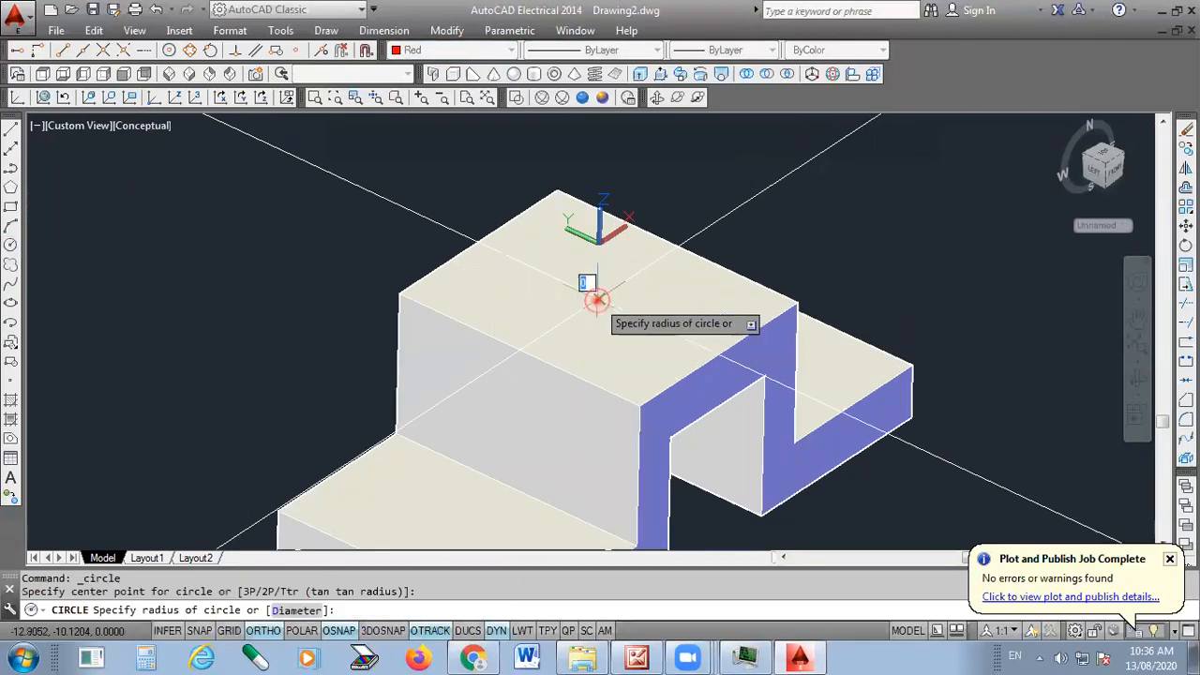
pyautogui.hotkey('alt', 'Tab')
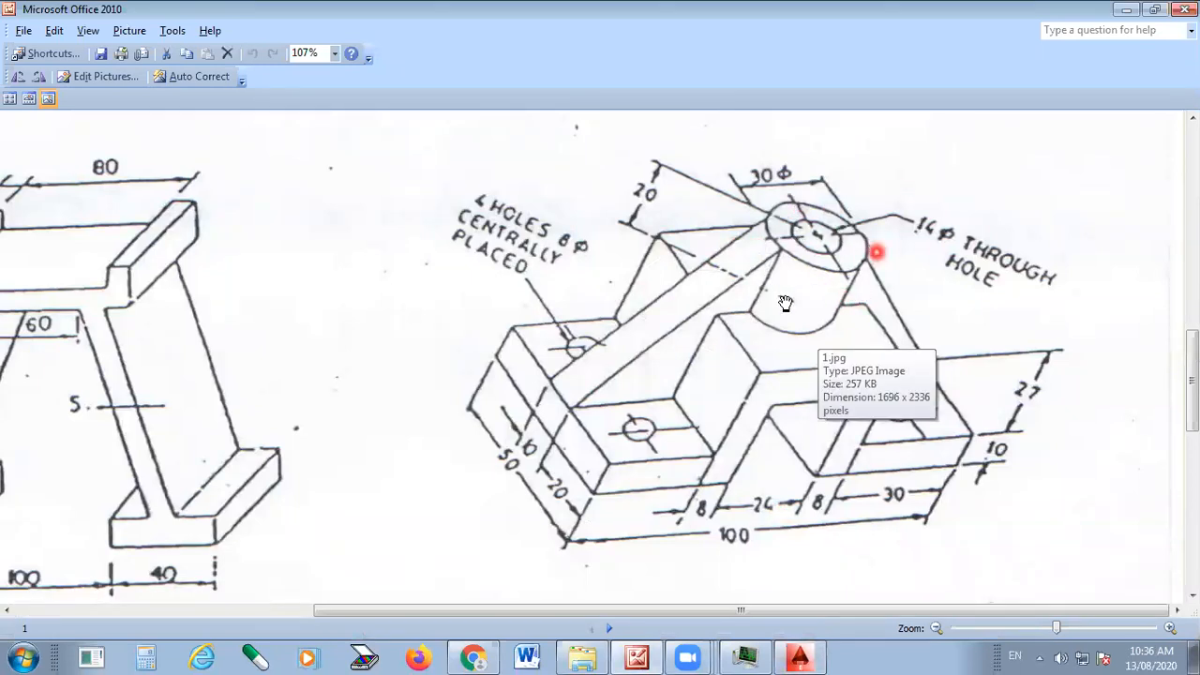
pyautogui.hotkey('alt', 'Tab')
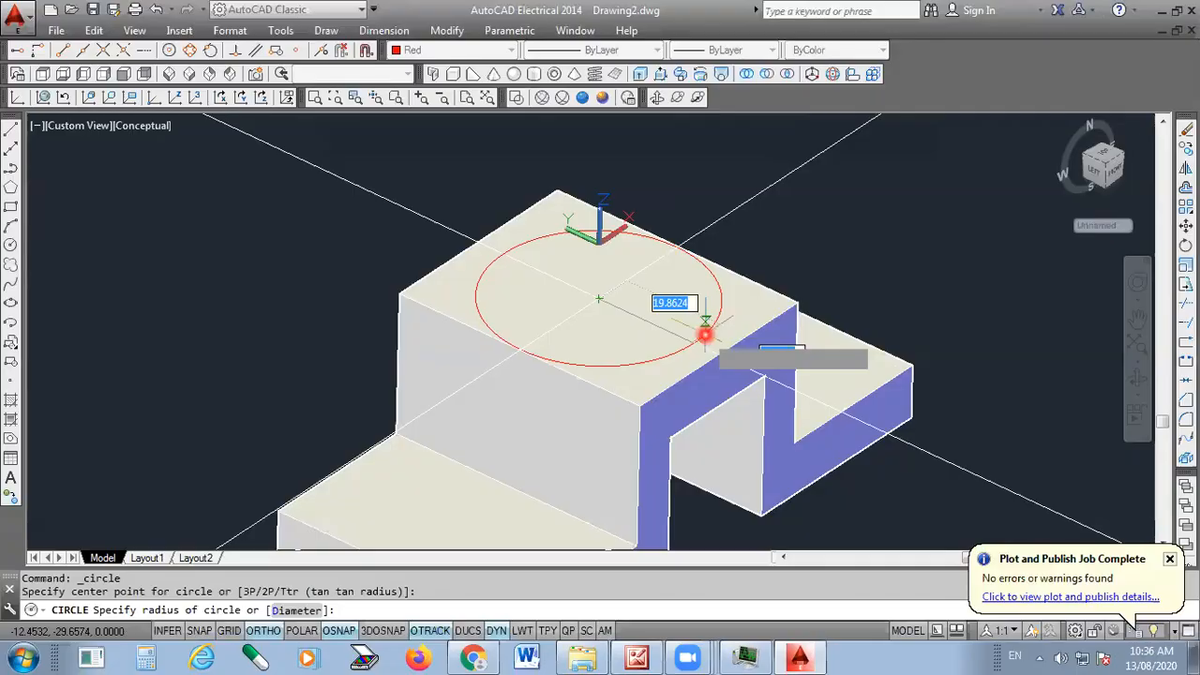
pyautogui.write('d')
pyautogui.write('30')
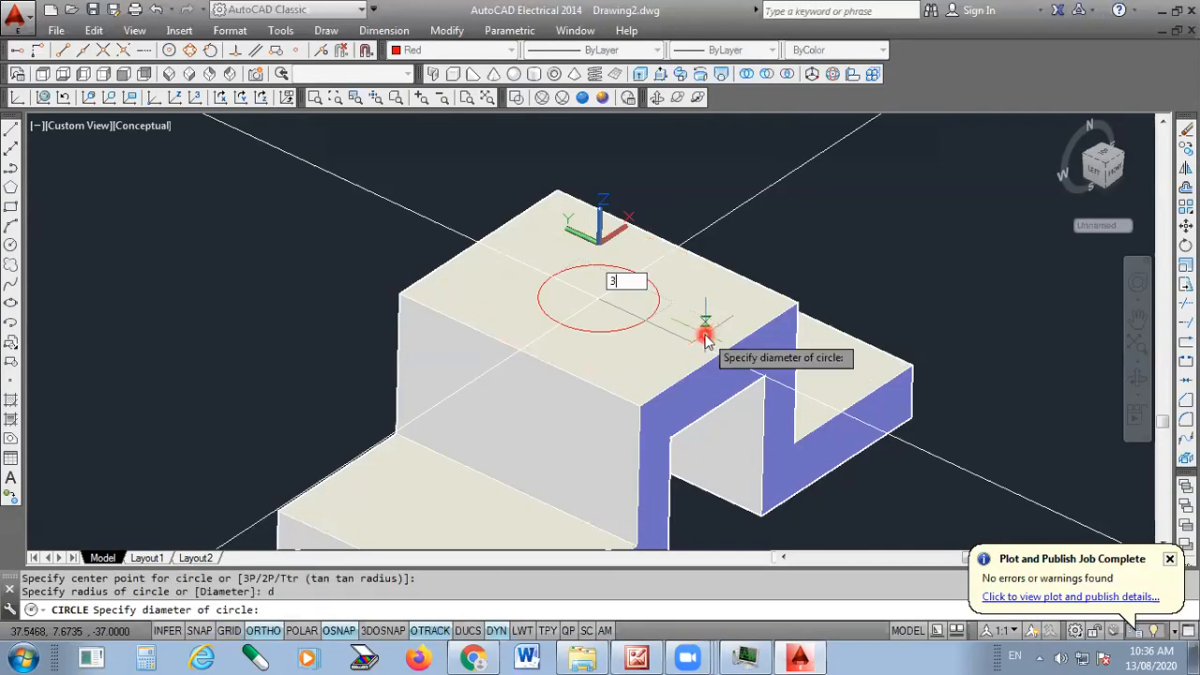
pyautogui.press('Return')
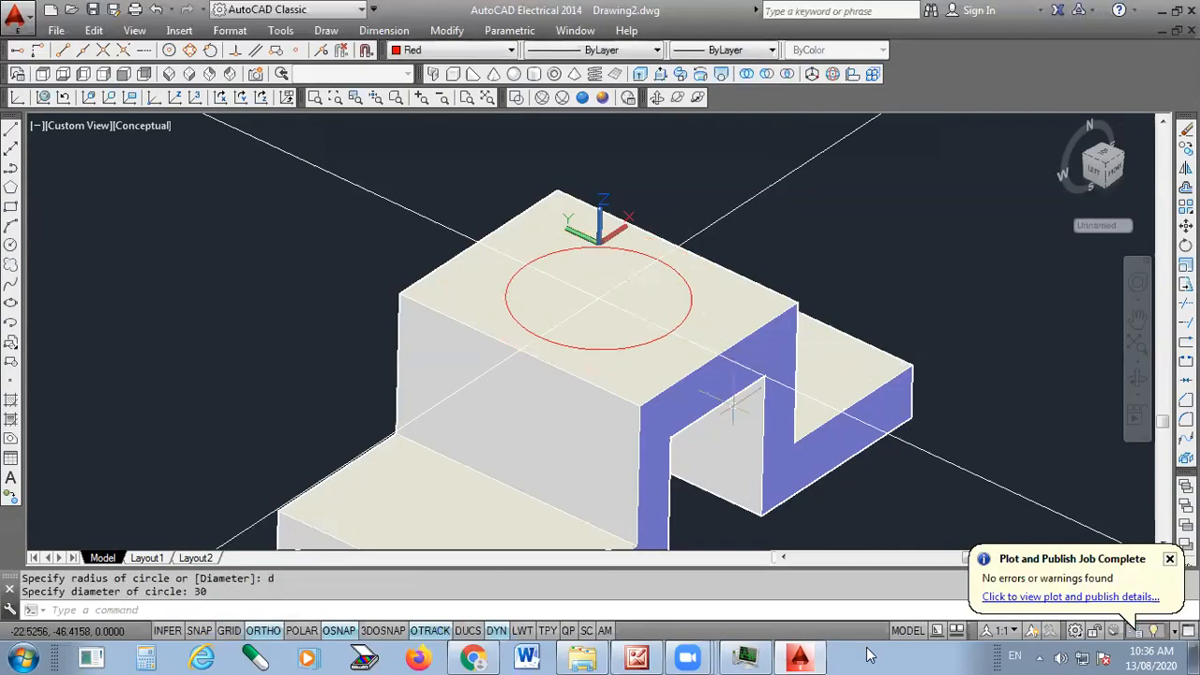
# Extrude the red circle to the reference drawing's height of 20, selecting it in 2D wireframe, and display the model in the Conceptual visual style
pyautogui.click(800, 656)
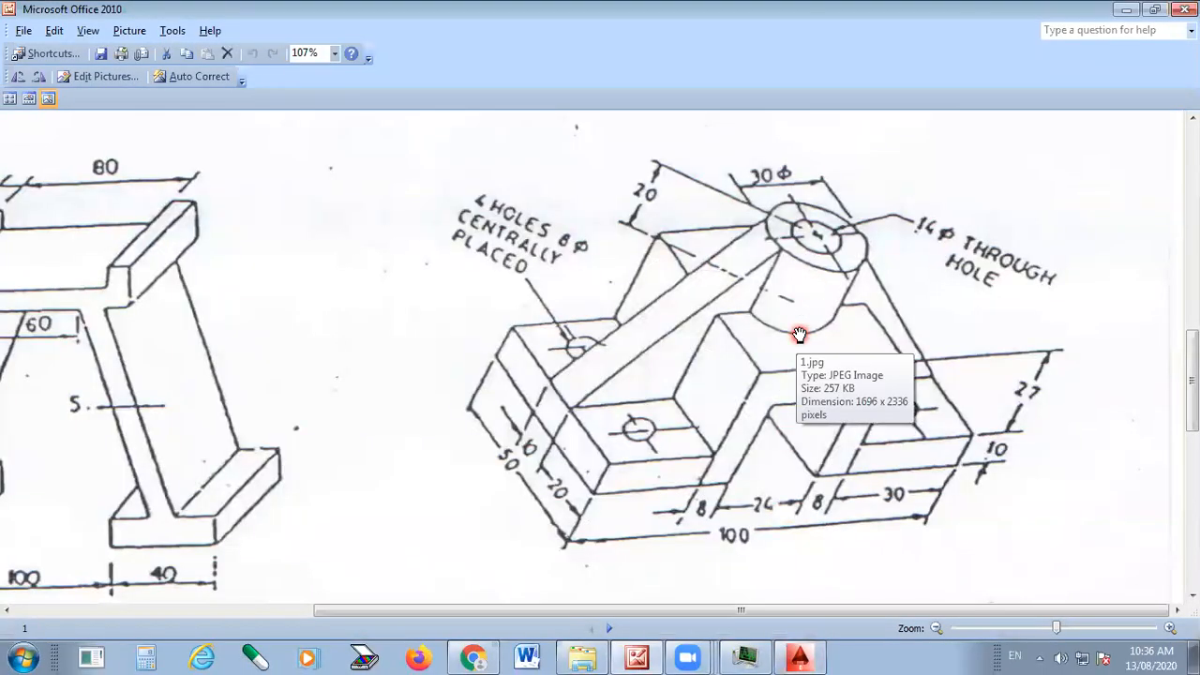
pyautogui.click(807, 302)
pyautogui.click(659, 195)
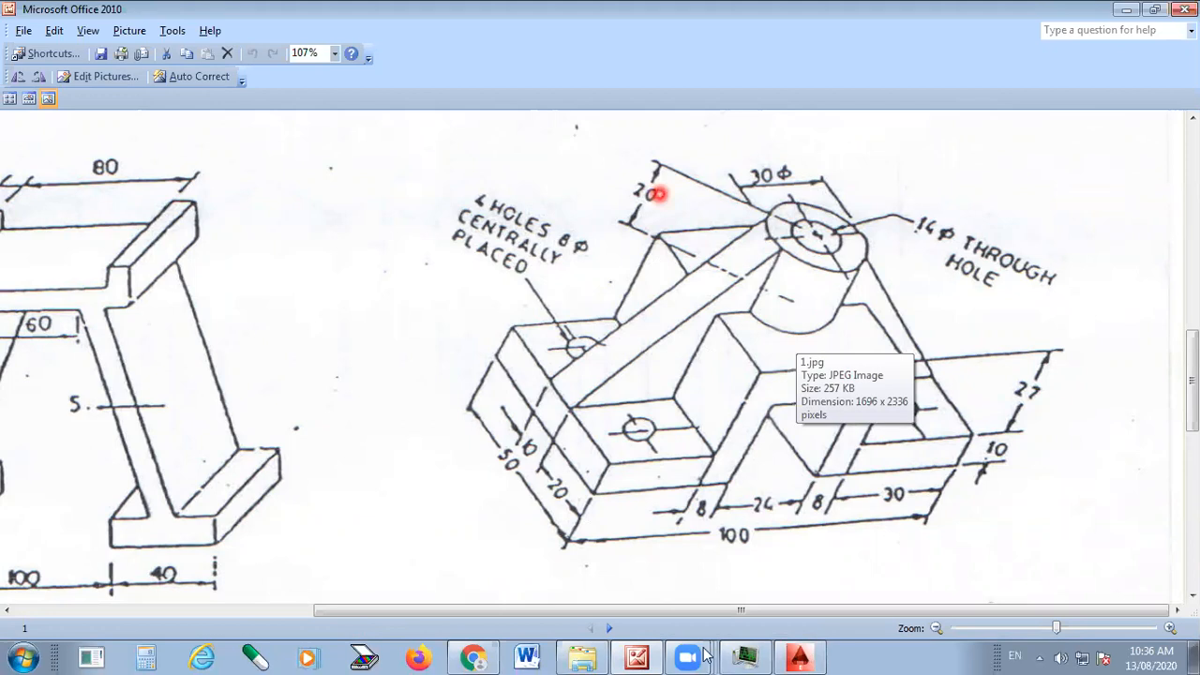
pyautogui.click(800, 656)
pyautogui.click(574, 179)
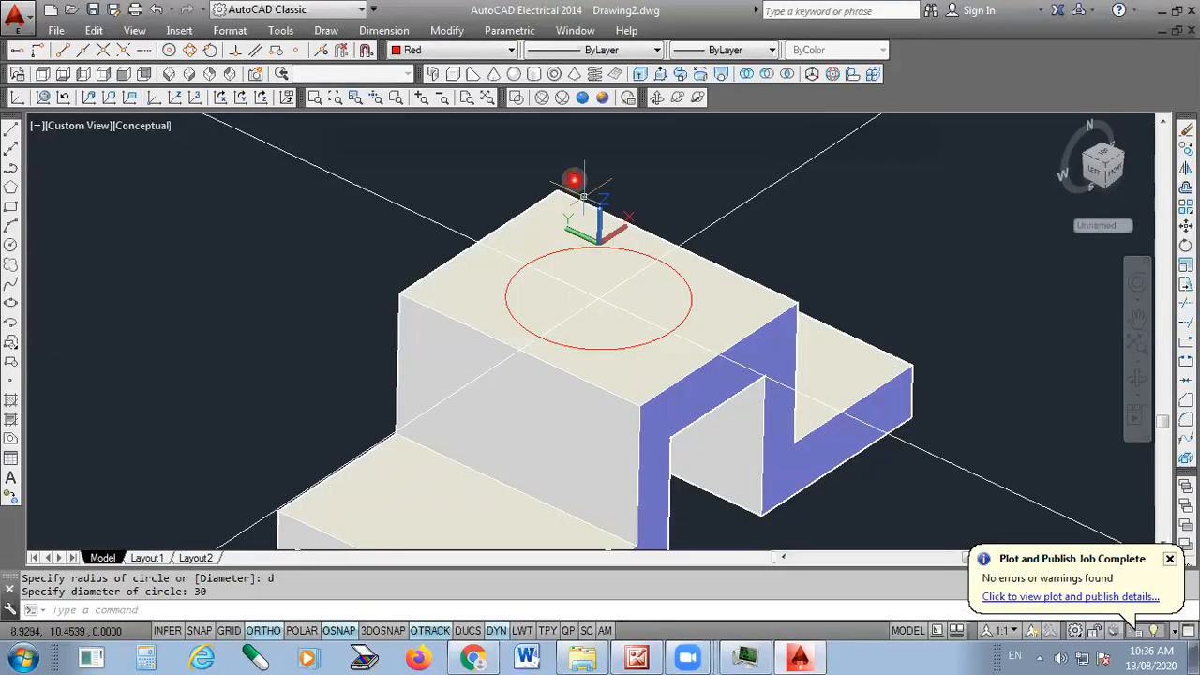
pyautogui.click(515, 97)
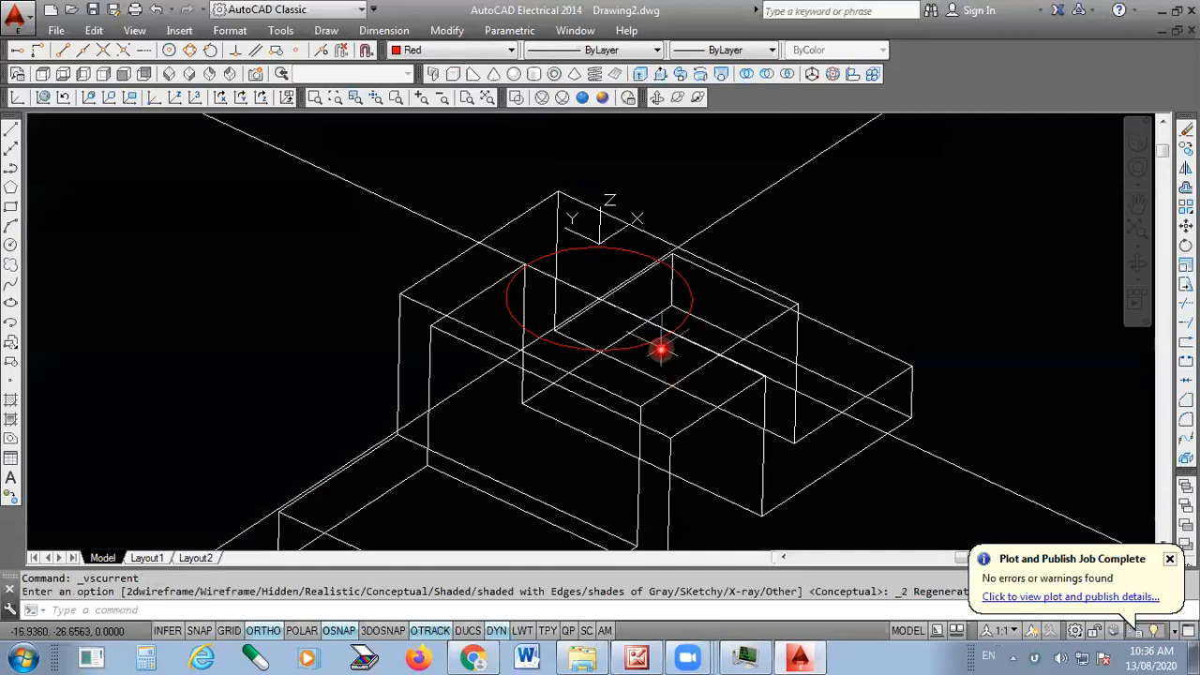
pyautogui.click(642, 75)
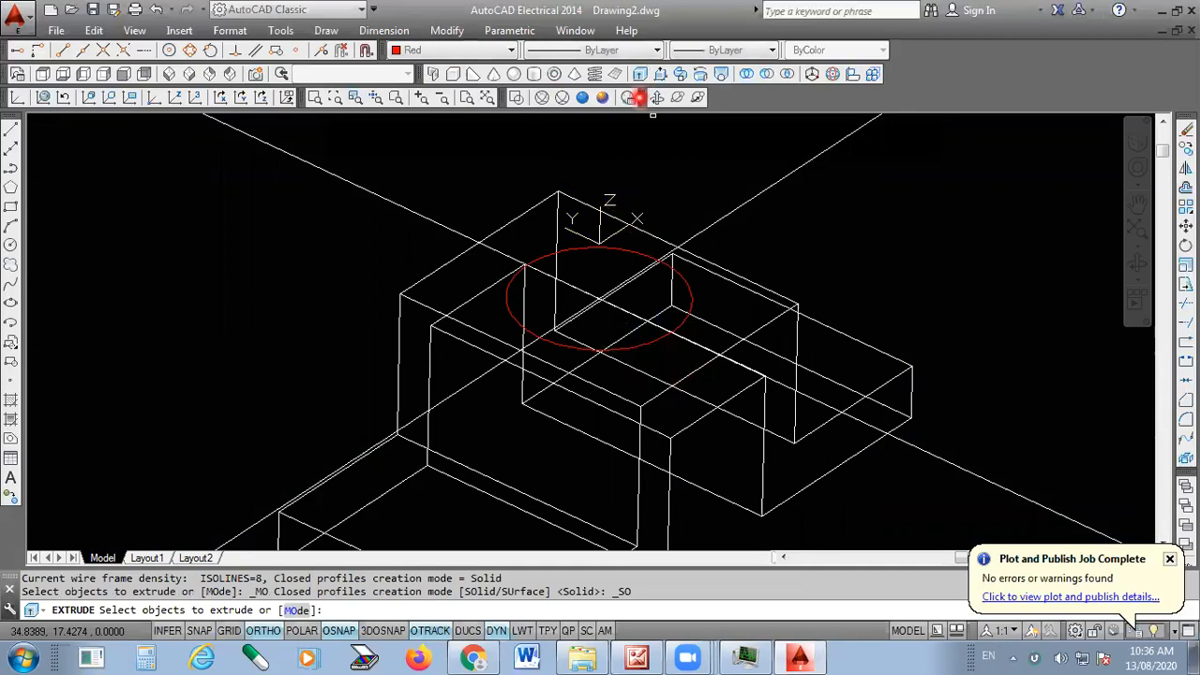
pyautogui.click(634, 346)
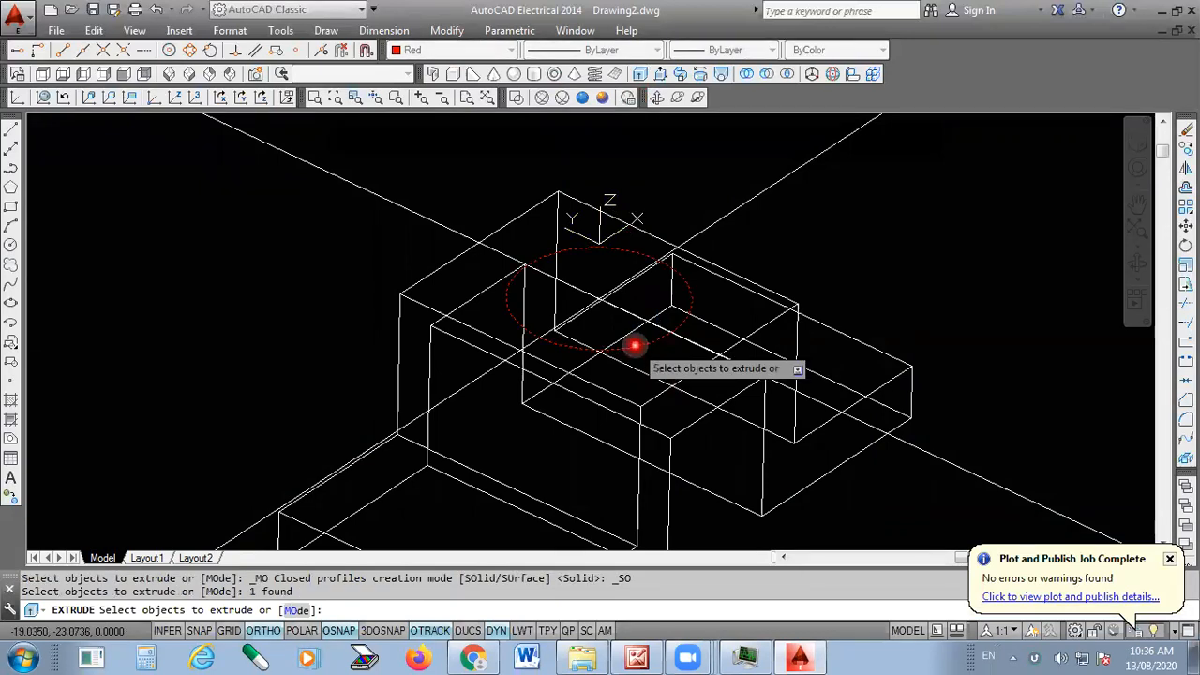
pyautogui.press('Return')
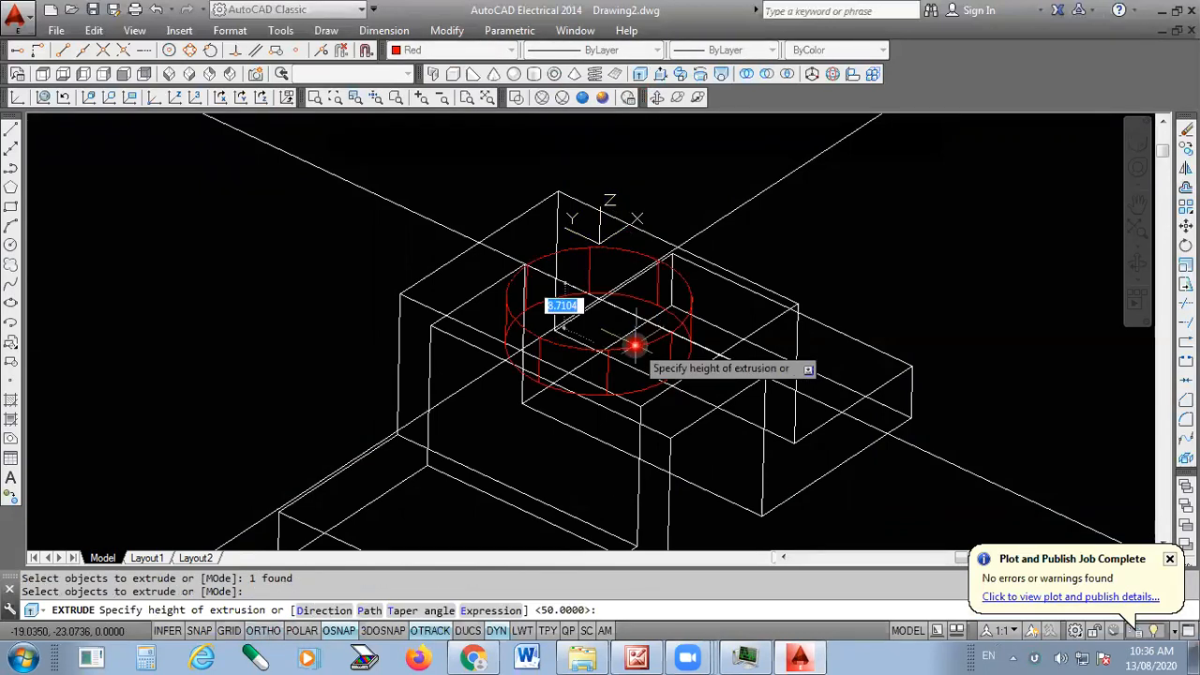
pyautogui.scroll(-2, 587, 475)
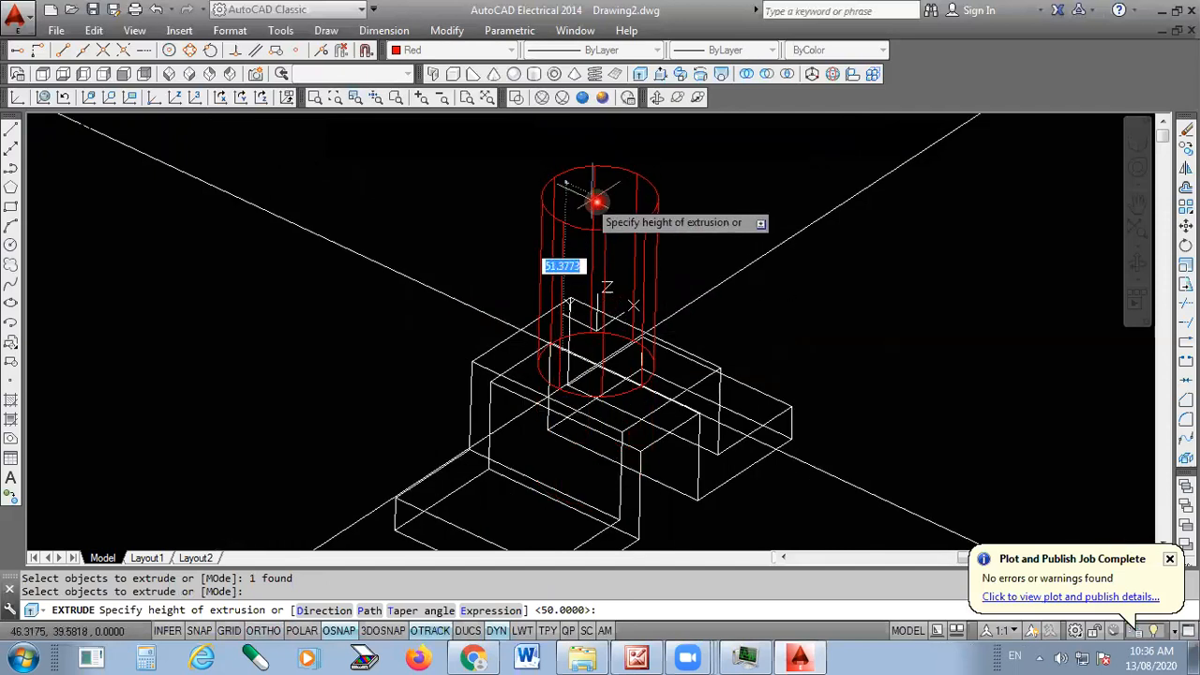
pyautogui.write('20')
pyautogui.press('Return')
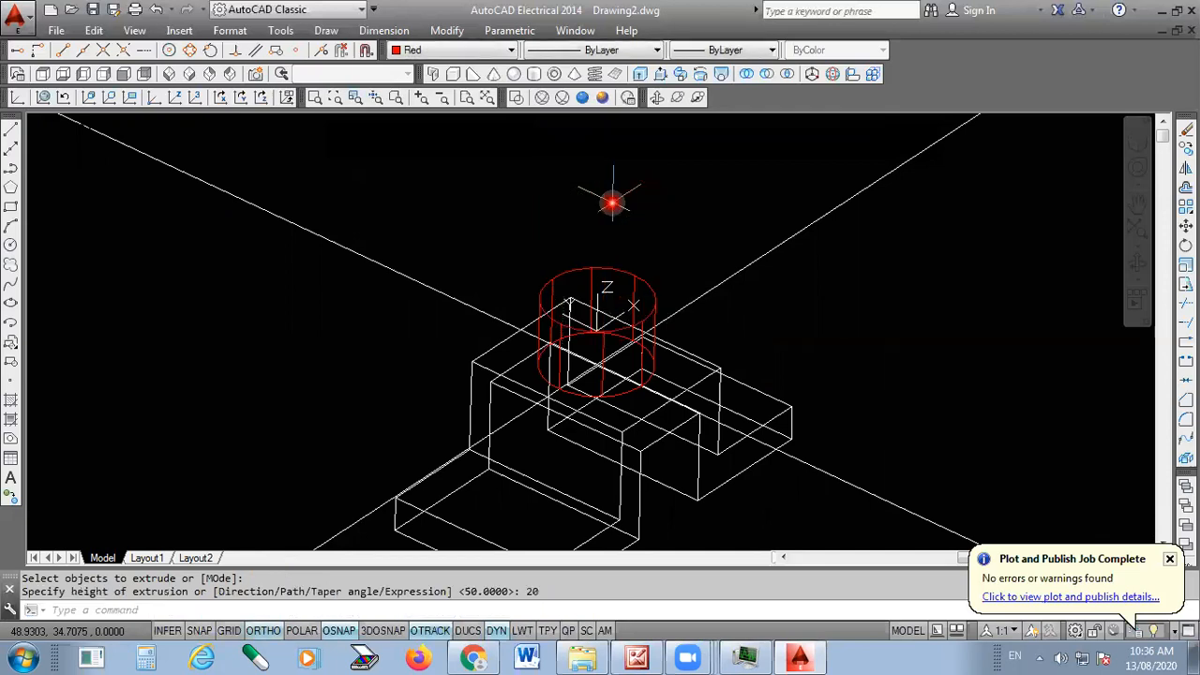
pyautogui.click(600, 99)
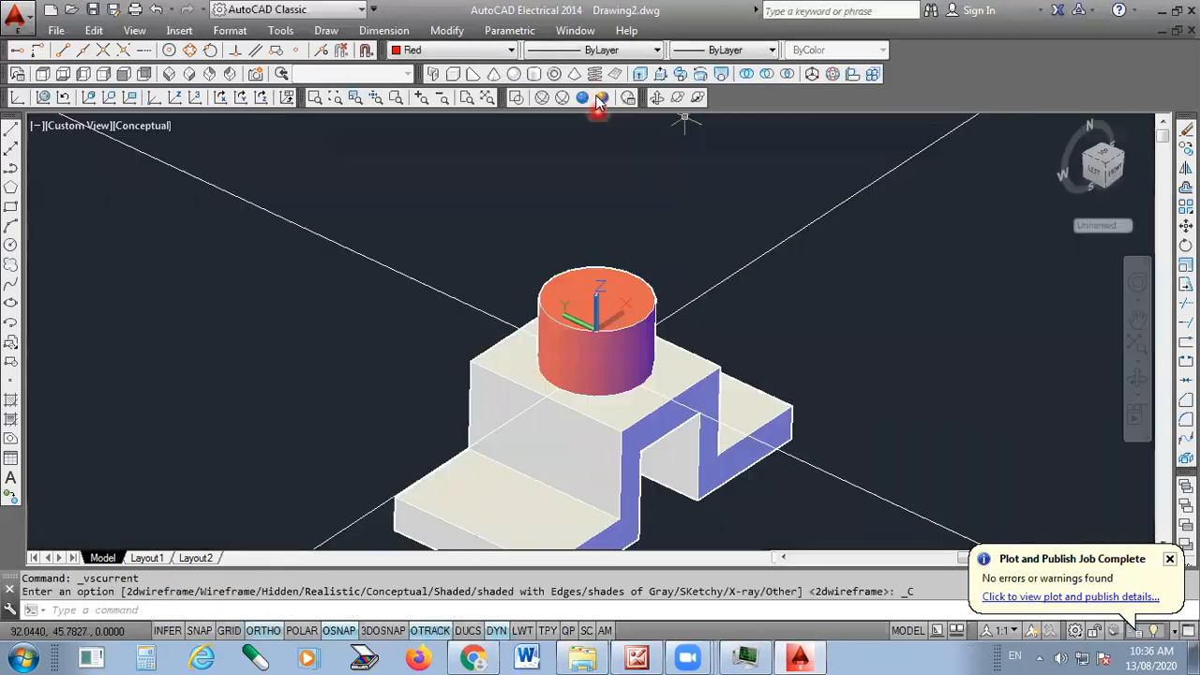
# Trace the inclined rib's front outline in red on the reference drawing and label the rib and base front faces FV
pyautogui.click(801, 655)
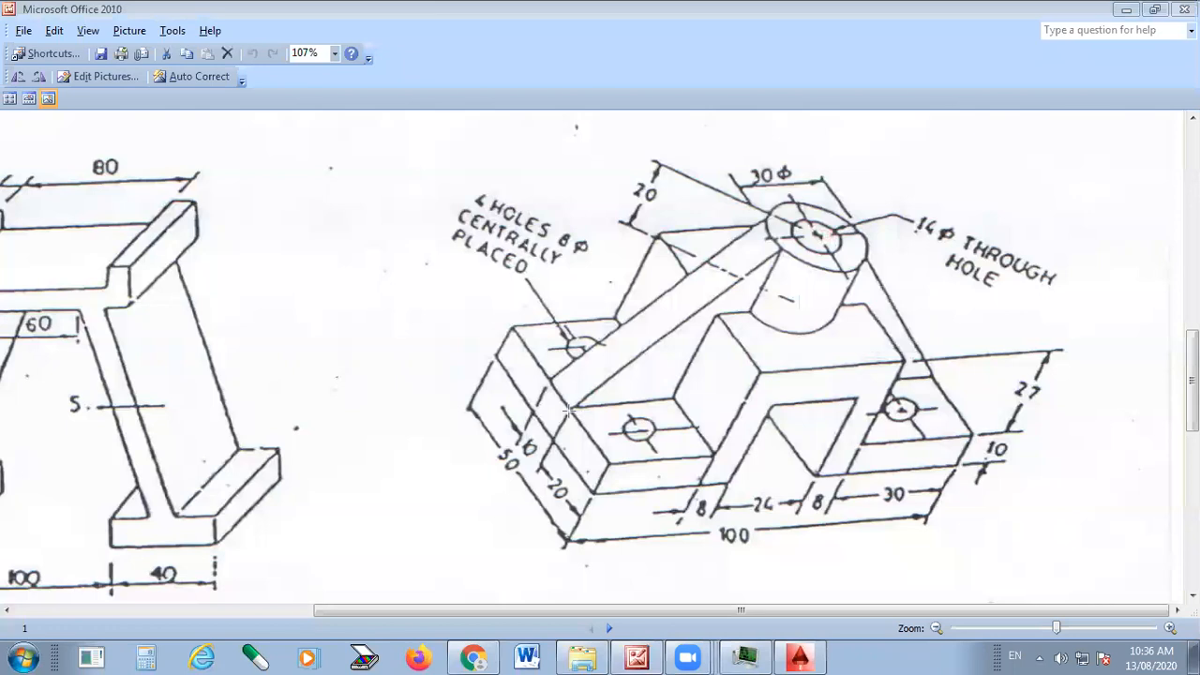
pyautogui.moveTo(568, 410); pyautogui.dragTo(683, 396)
pyautogui.moveTo(700, 324); pyautogui.dragTo(716, 316)
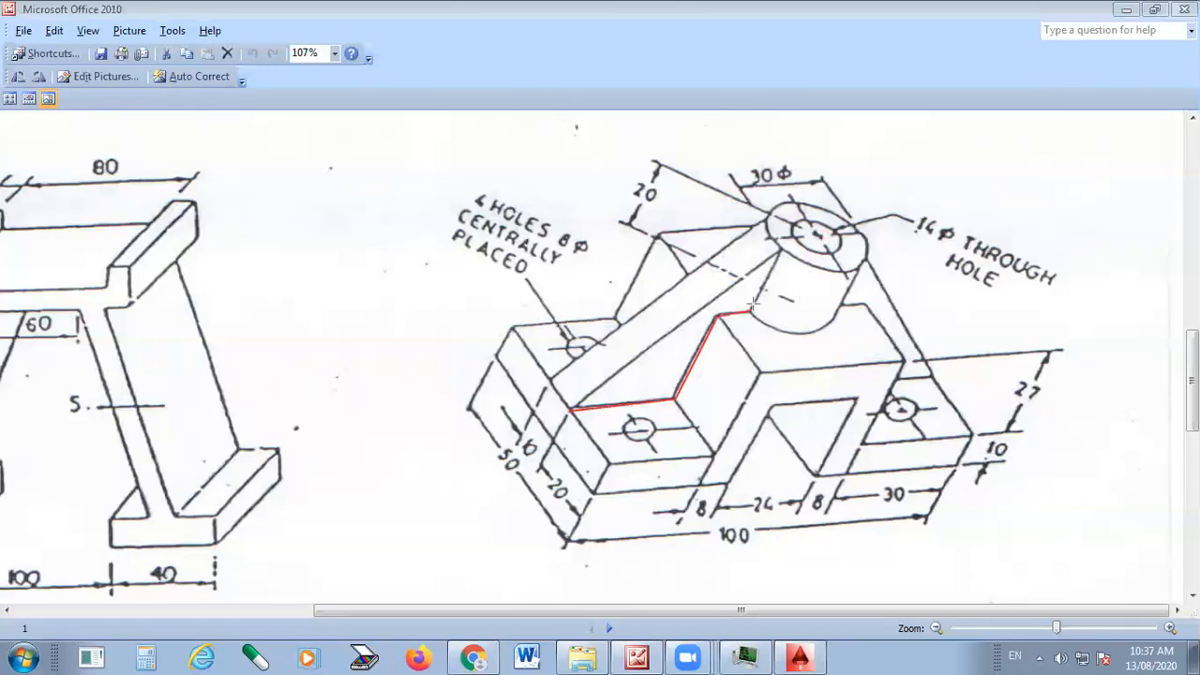
pyautogui.moveTo(775, 254); pyautogui.dragTo(780, 248)
pyautogui.moveTo(653, 354); pyautogui.dragTo(570, 408)
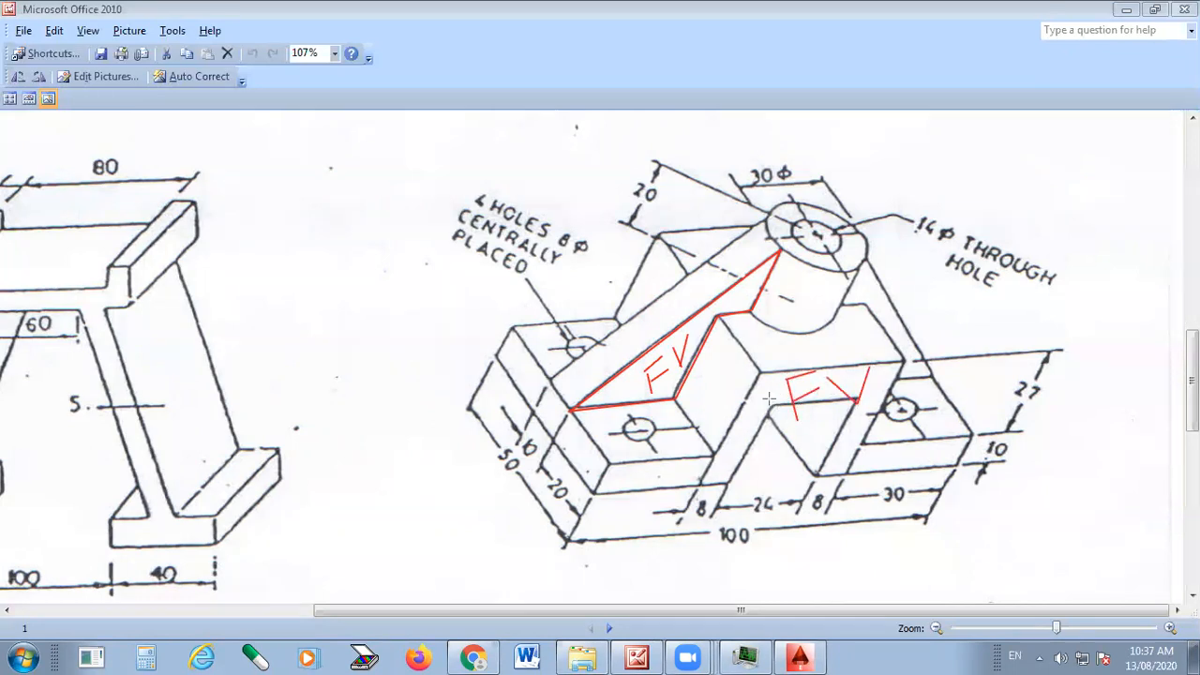
pyautogui.moveTo(748, 405); pyautogui.dragTo(761, 415)
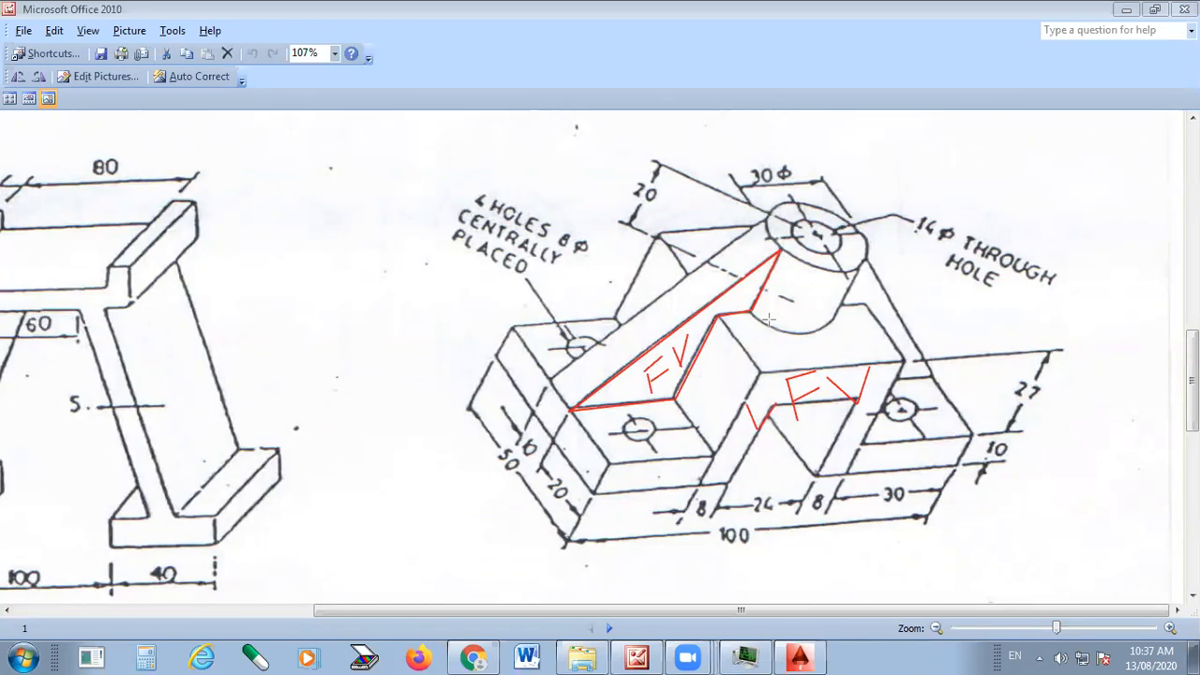
# Undo the red markings on the reference drawing and switch back to AutoCAD
pyautogui.hotkey('ctrl', 'z')
pyautogui.hotkey('ctrl', 'z')
pyautogui.hotkey('ctrl', 'z')
pyautogui.hotkey('ctrl', 'z')
pyautogui.hotkey('ctrl', 'z')
pyautogui.hotkey('ctrl', 'z')
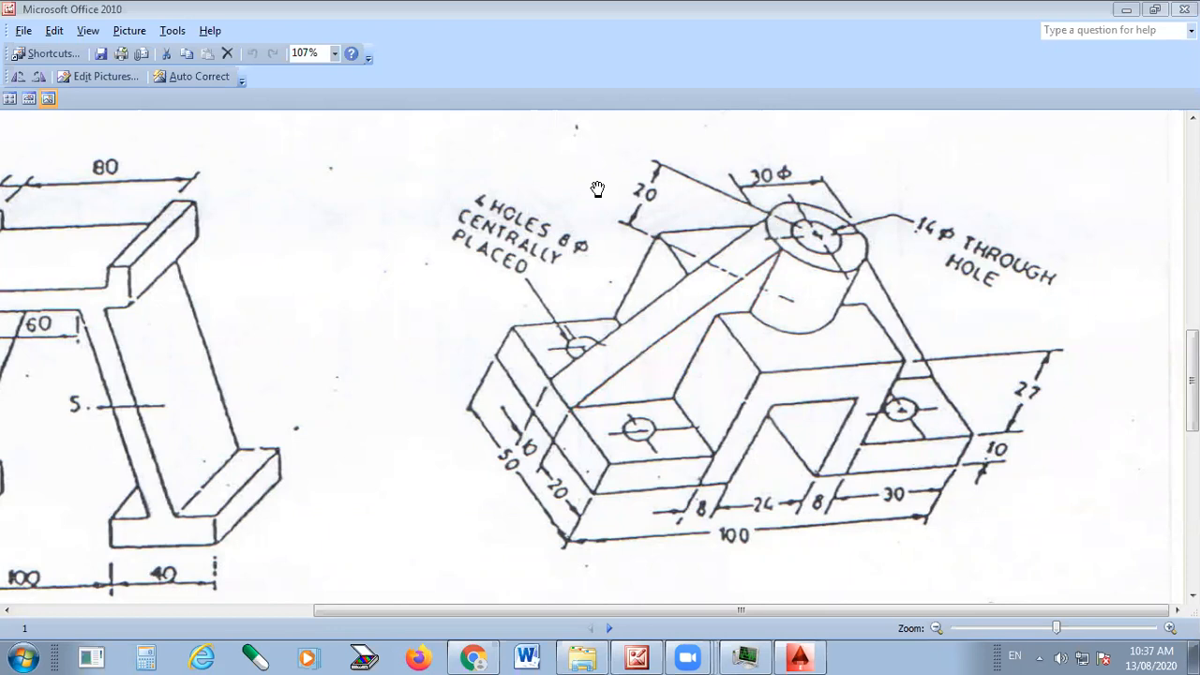
pyautogui.click(808, 657)
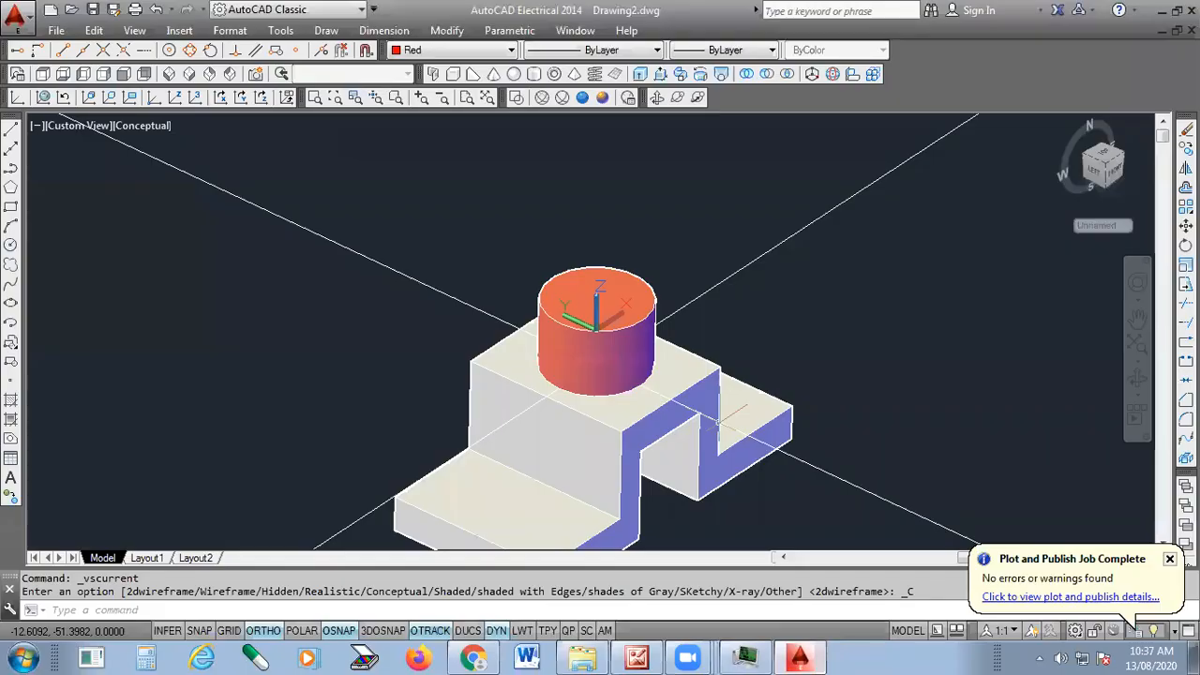
# Align the UCS to the front stepped profile face of the base
pyautogui.scroll(-1, 718, 422)
pyautogui.moveTo(718, 422); pyautogui.dragTo(712, 336, button='middle')
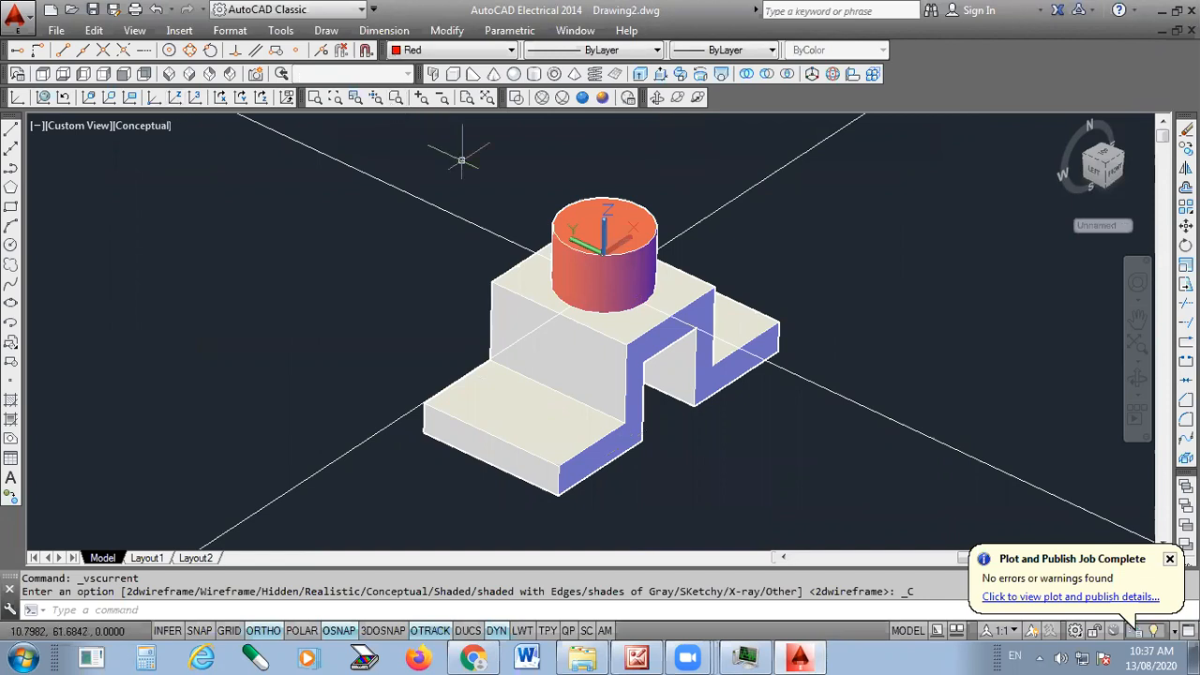
pyautogui.click(21, 101)
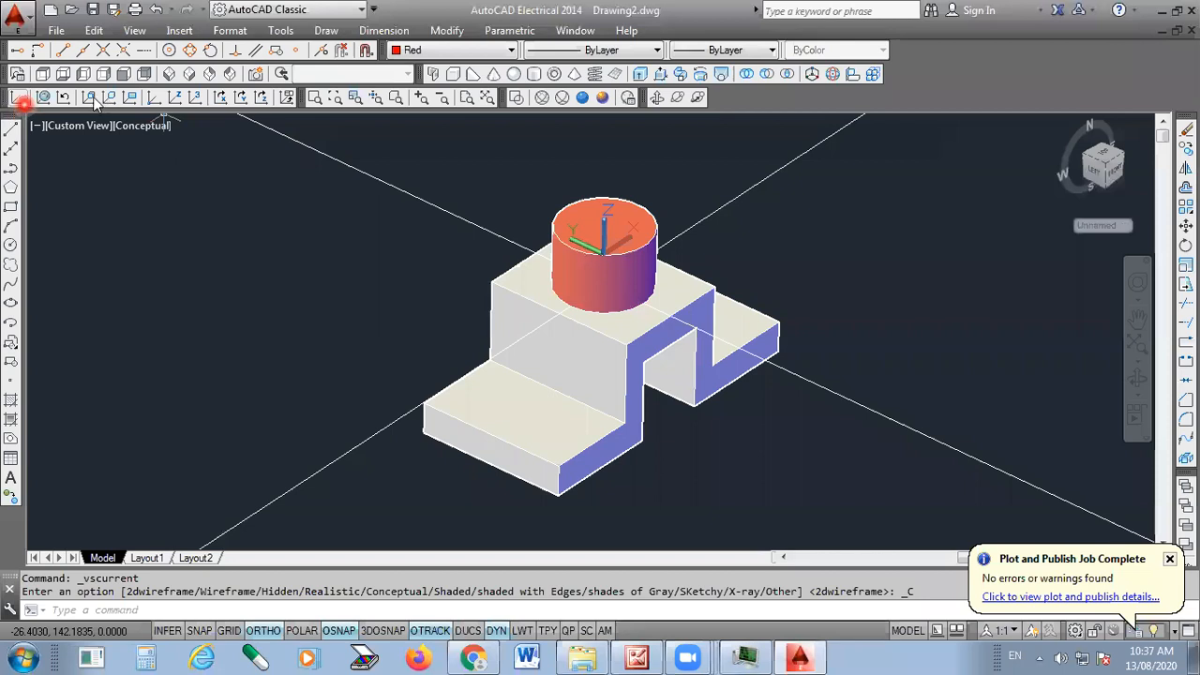
pyautogui.click(93, 97)
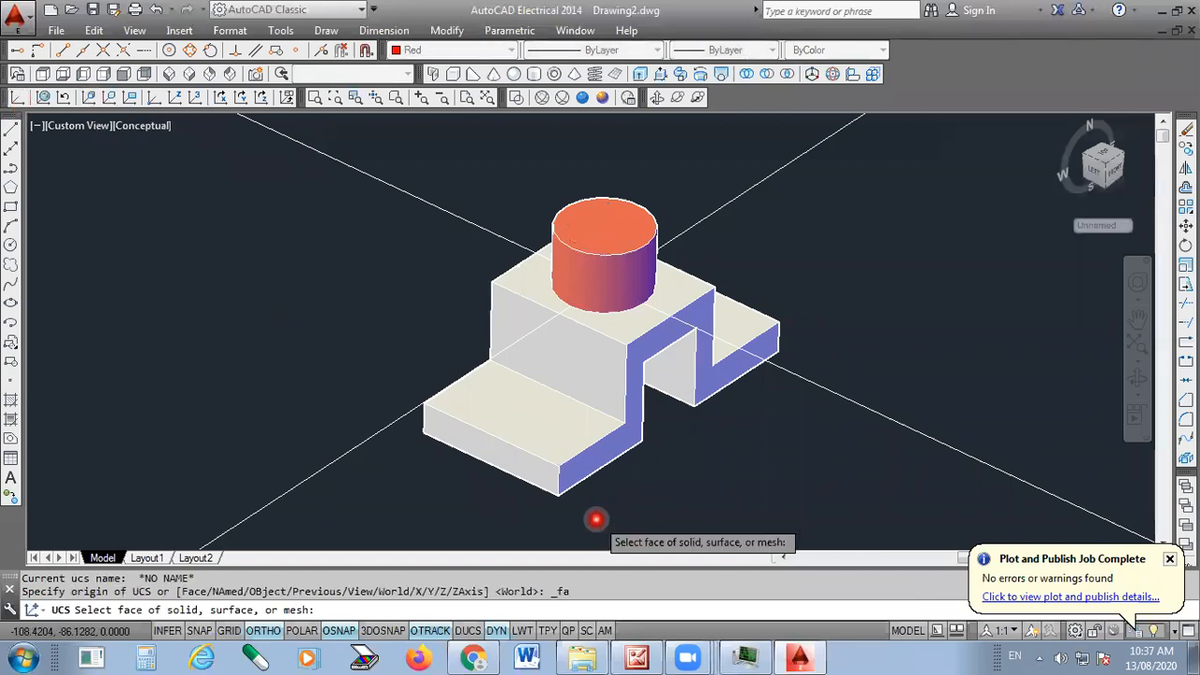
pyautogui.scroll(1, 594, 522)
pyautogui.scroll(2, 630, 384)
pyautogui.click(629, 385)
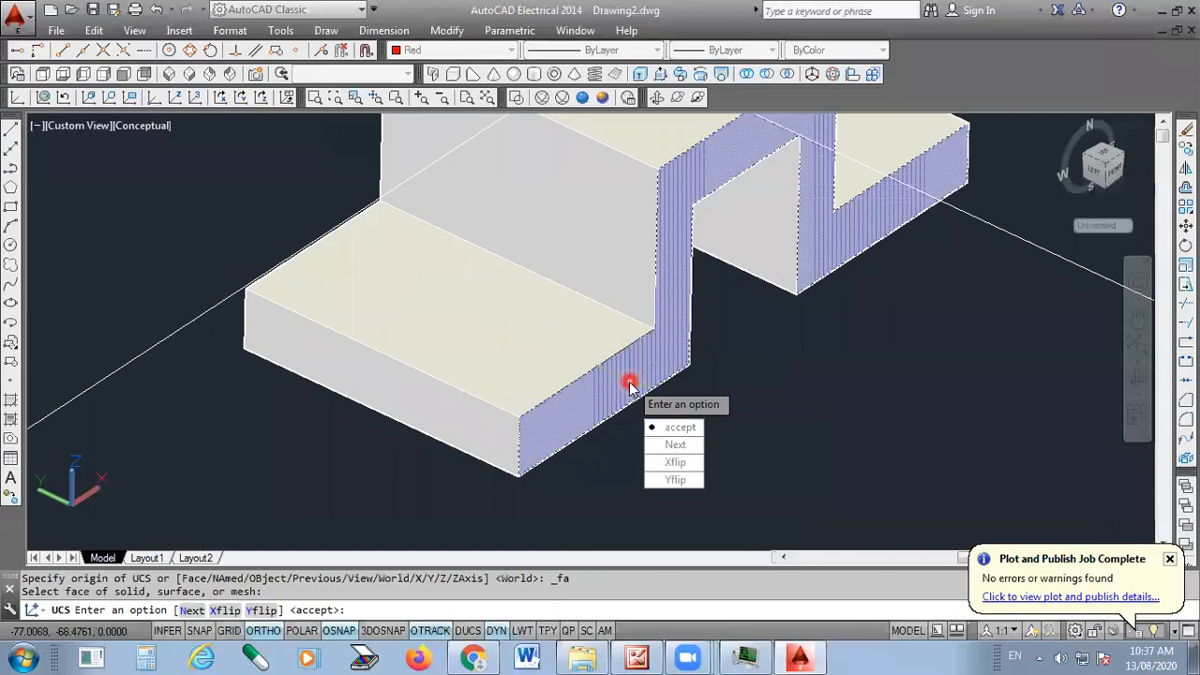
pyautogui.press('Return')
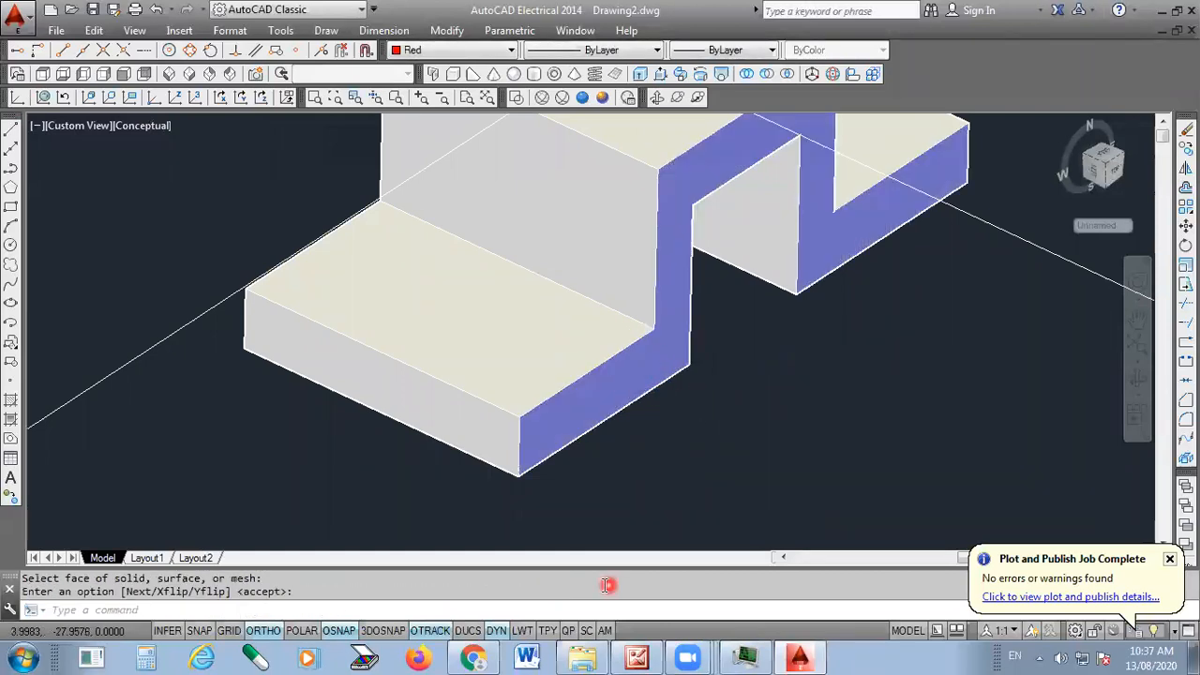
pyautogui.scroll(-5, 635, 498)
pyautogui.scroll(3, 635, 498)
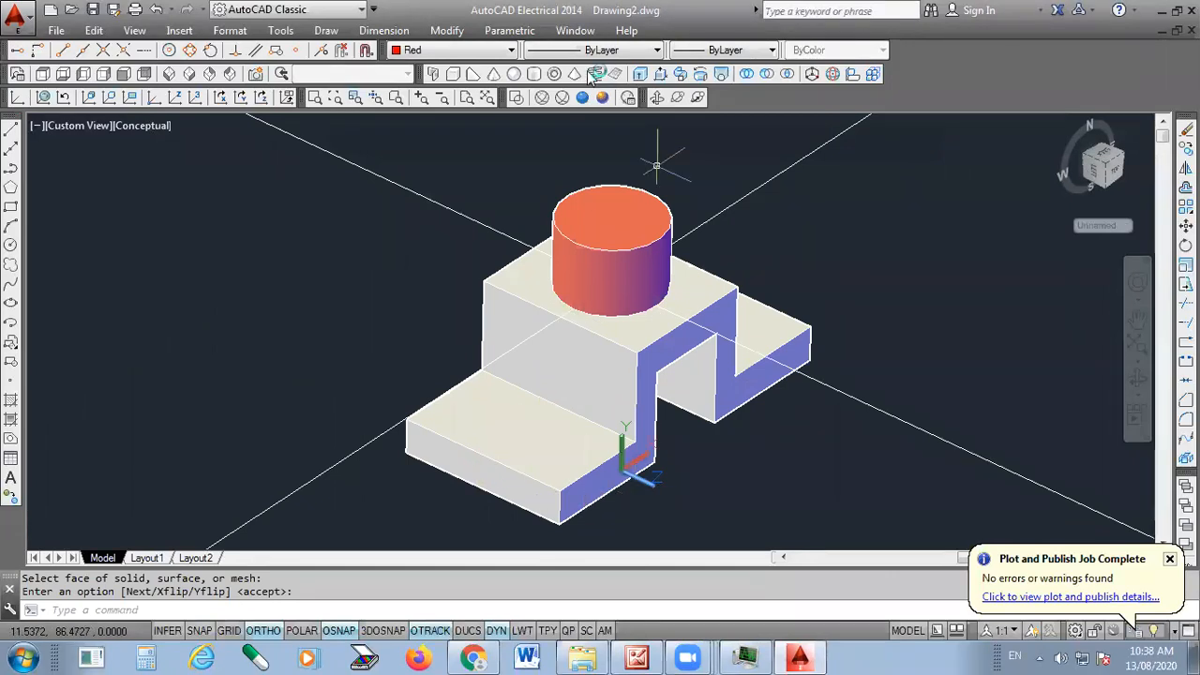
# Set the current drawing colour to Green and close the antivirus window covering the model
pyautogui.click(483, 49)
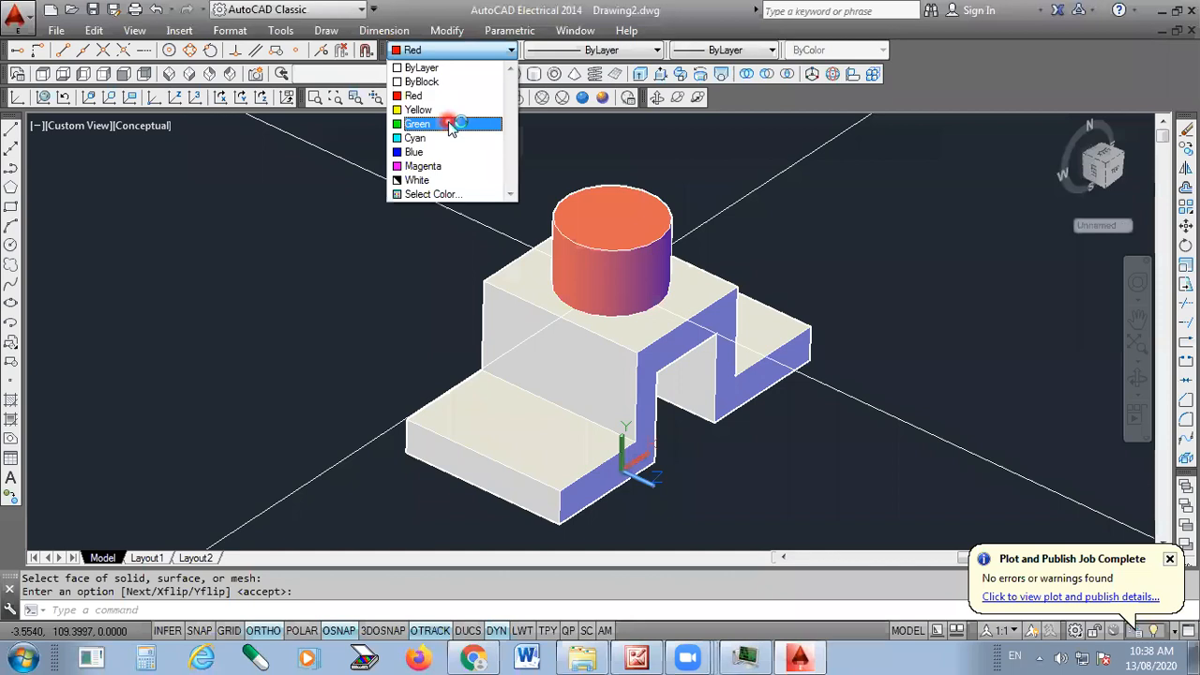
pyautogui.click(449, 124)
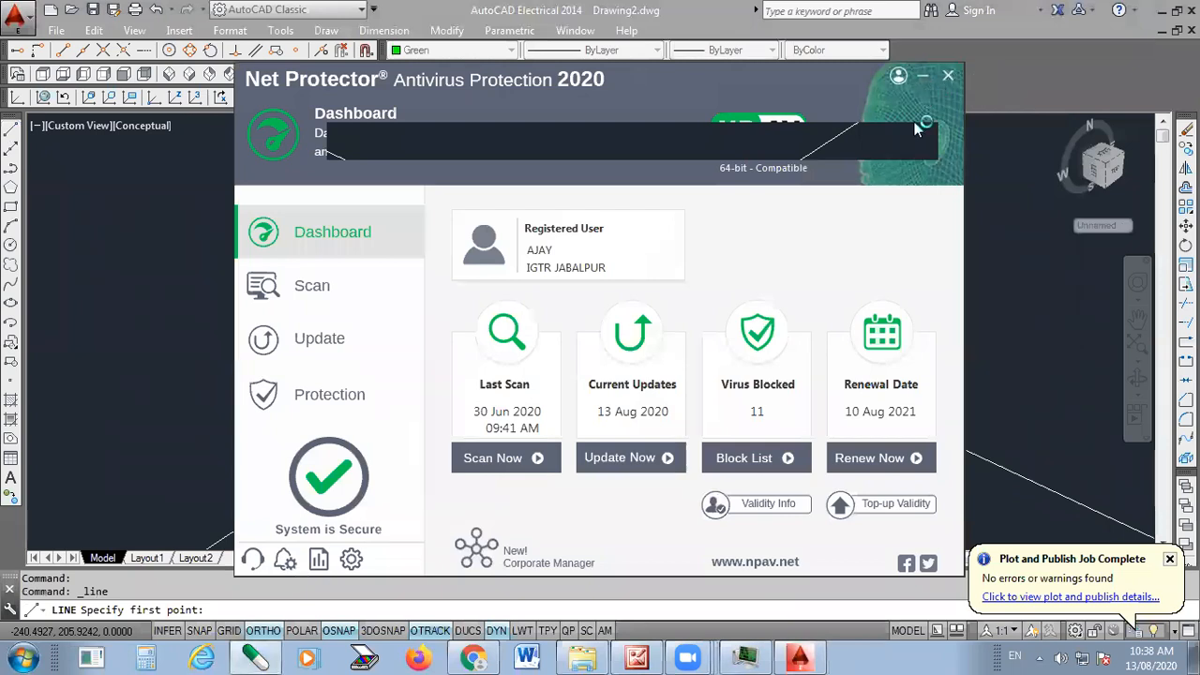
pyautogui.click(949, 79)
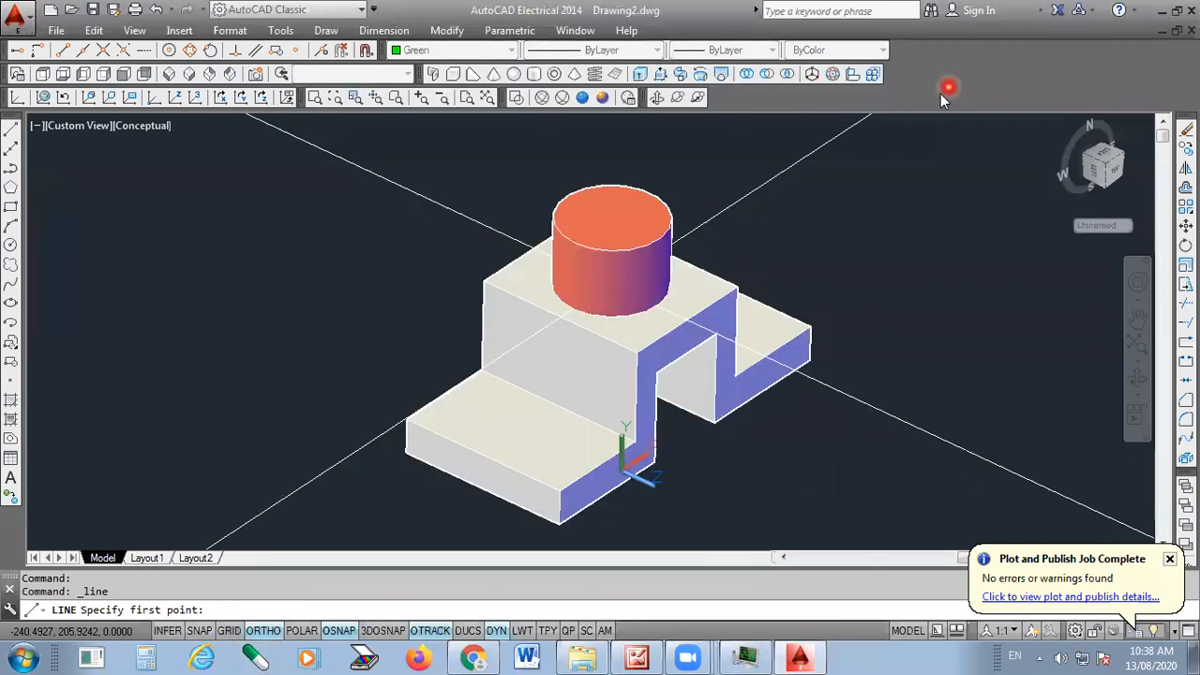
# Start a polyline at the midpoint of the lower step's outer edge, running it along the step and up the riser to the upper edge's midpoint
pyautogui.click(11, 171)
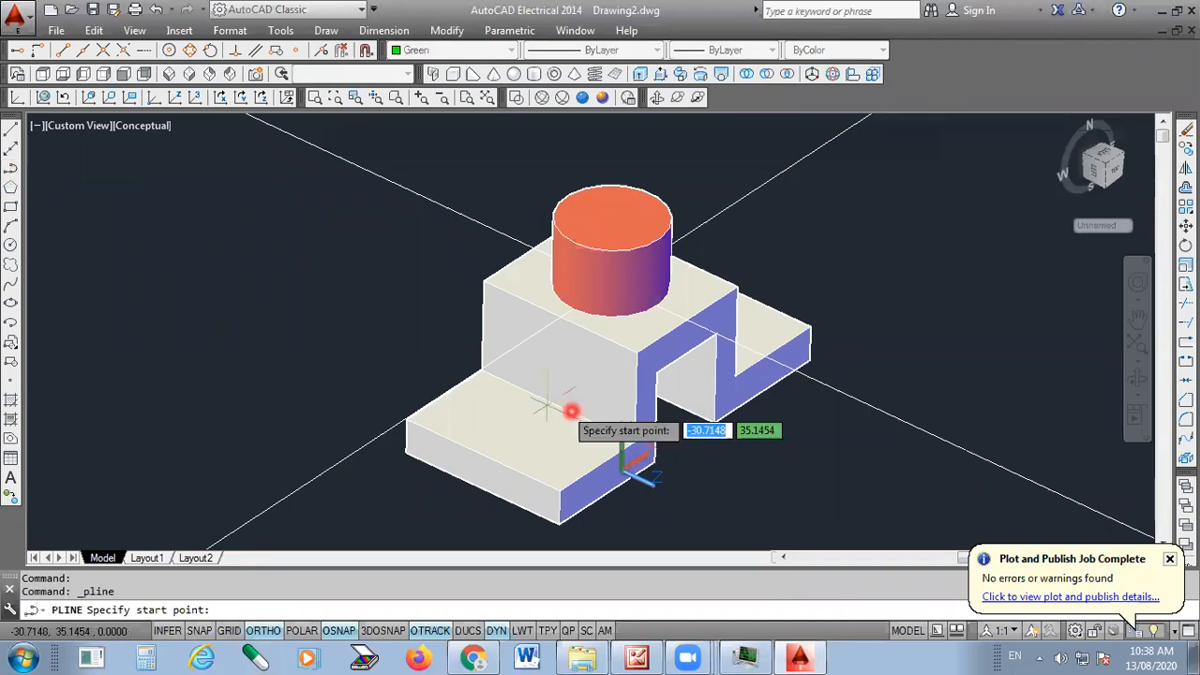
pyautogui.click(481, 457)
pyautogui.scroll(3, 574, 378)
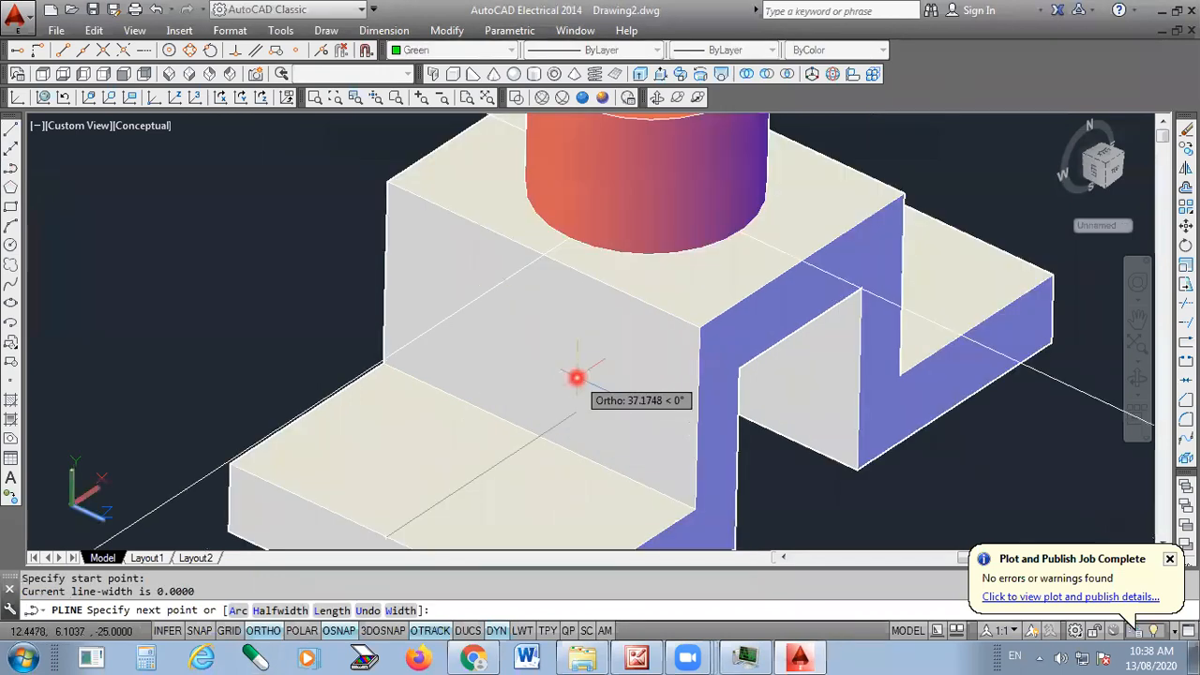
pyautogui.click(538, 437)
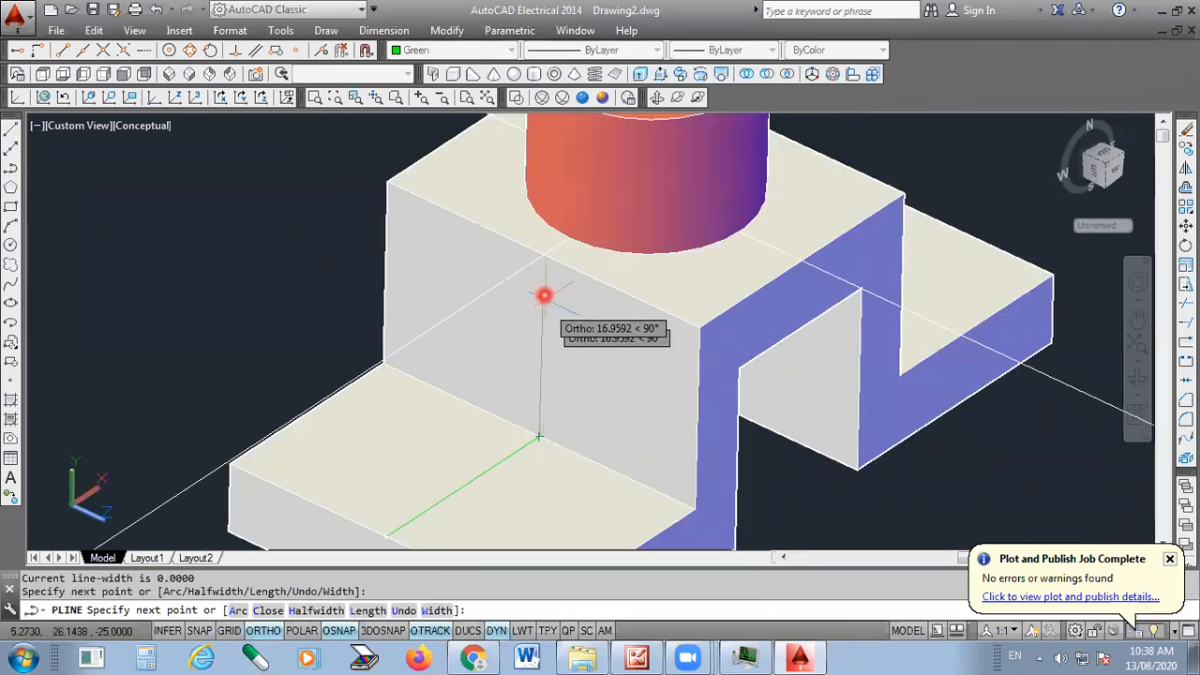
pyautogui.click(540, 256)
pyautogui.scroll(4, 541, 256)
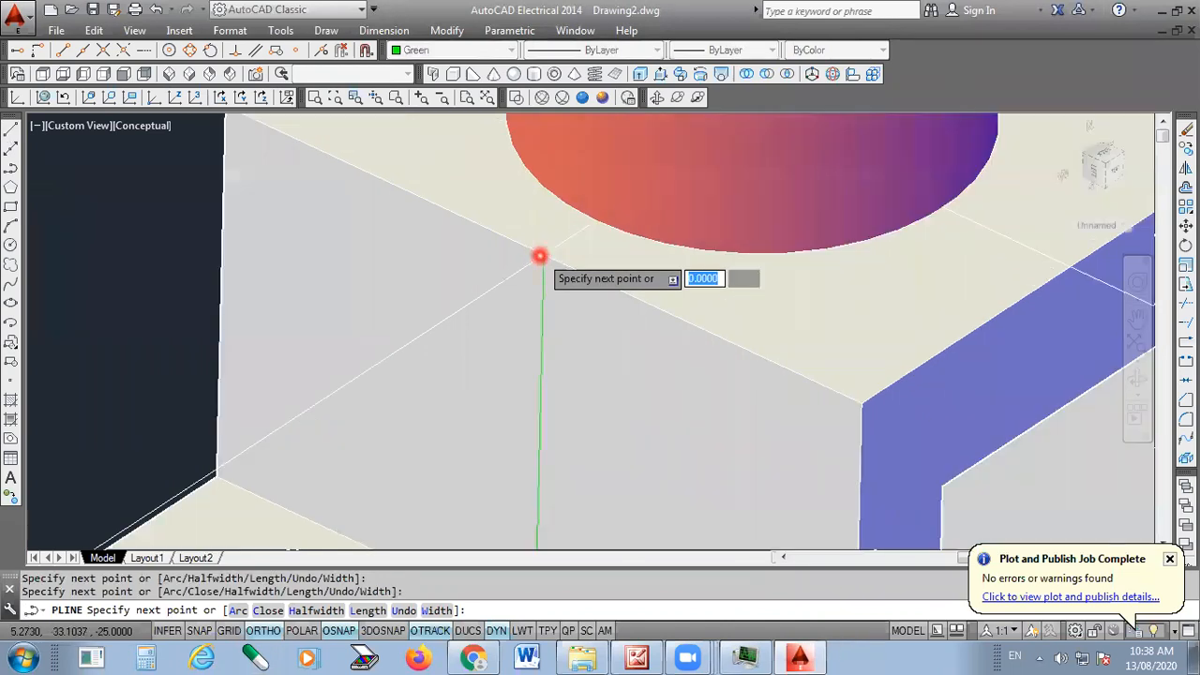
# Continue the polyline to the cylinder's base, up to its top rim and back to the start point, completing the rib outline
pyautogui.scroll(-5, 636, 193)
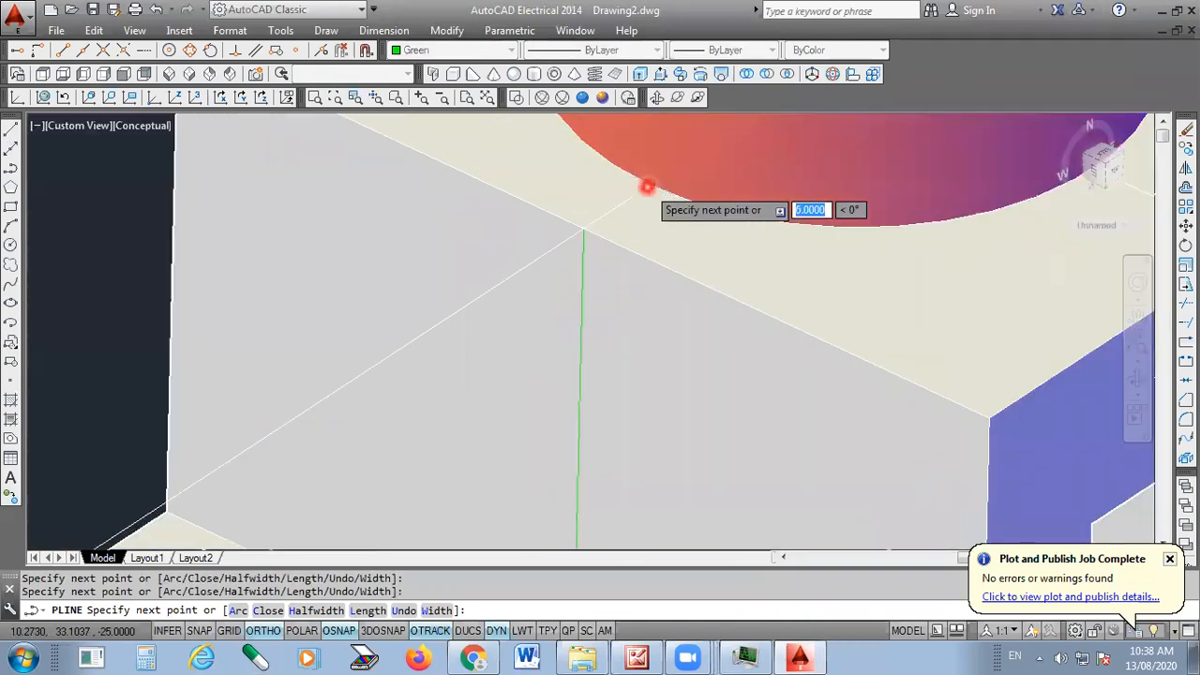
pyautogui.scroll(-2, 668, 179)
pyautogui.scroll(6, 647, 188)
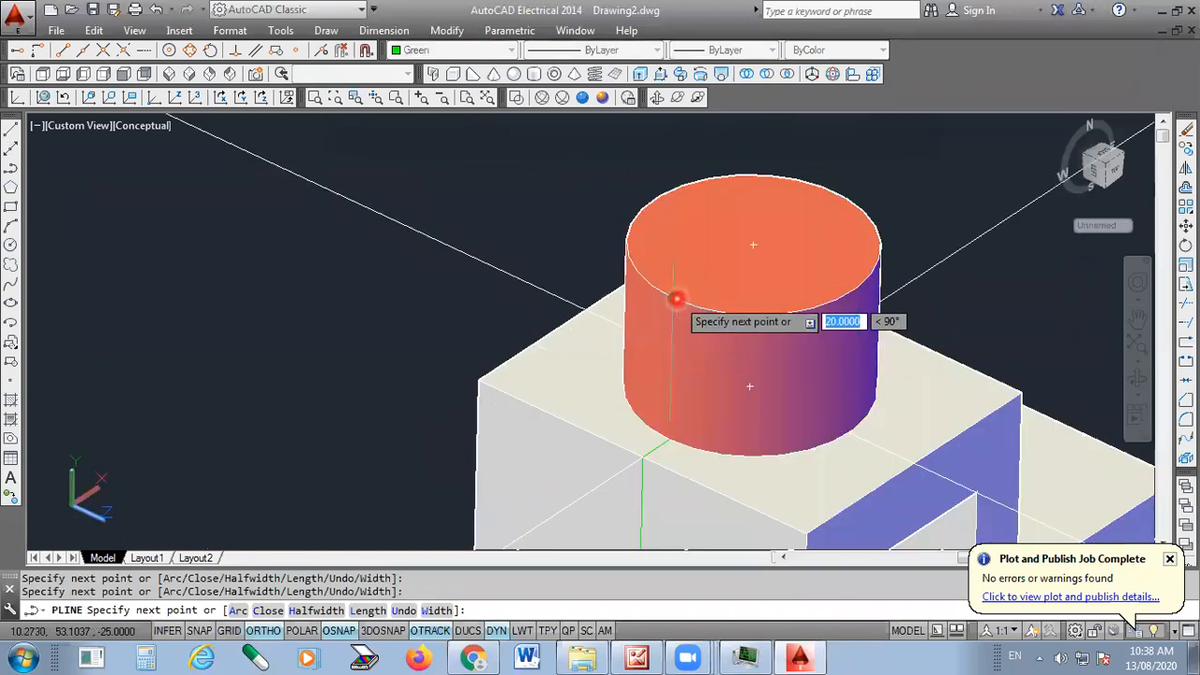
pyautogui.scroll(-3, 677, 298)
pyautogui.scroll(2, 578, 448)
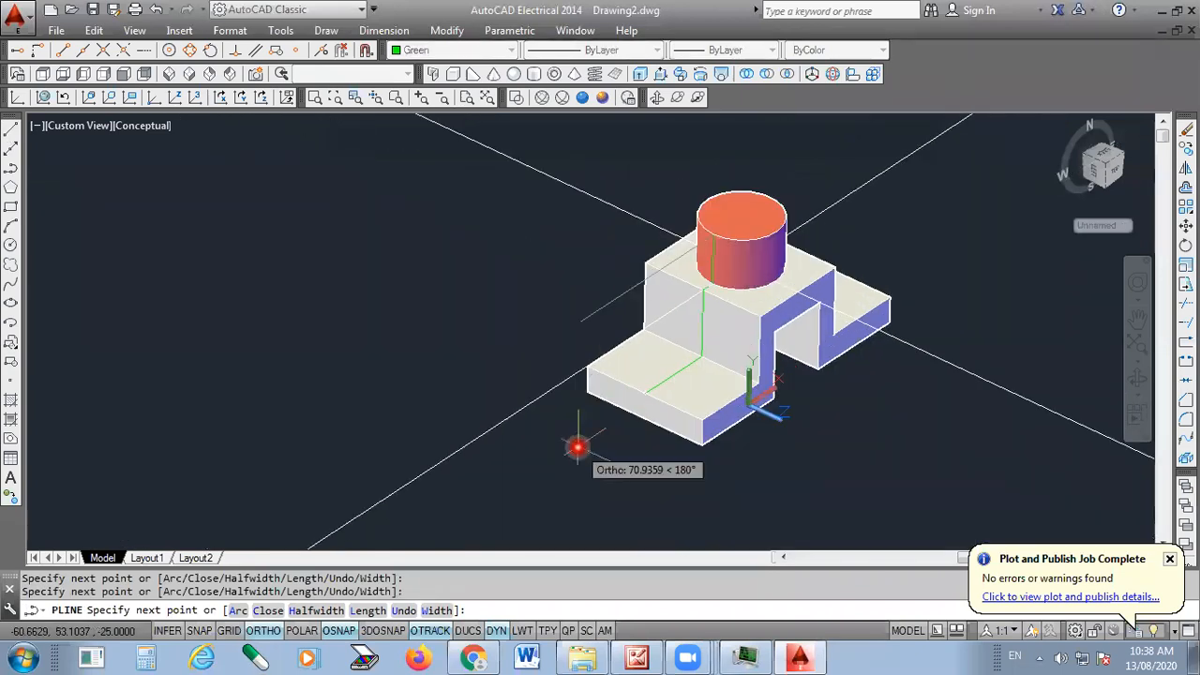
pyautogui.scroll(4, 577, 449)
pyautogui.click(628, 364)
pyautogui.press('Return')
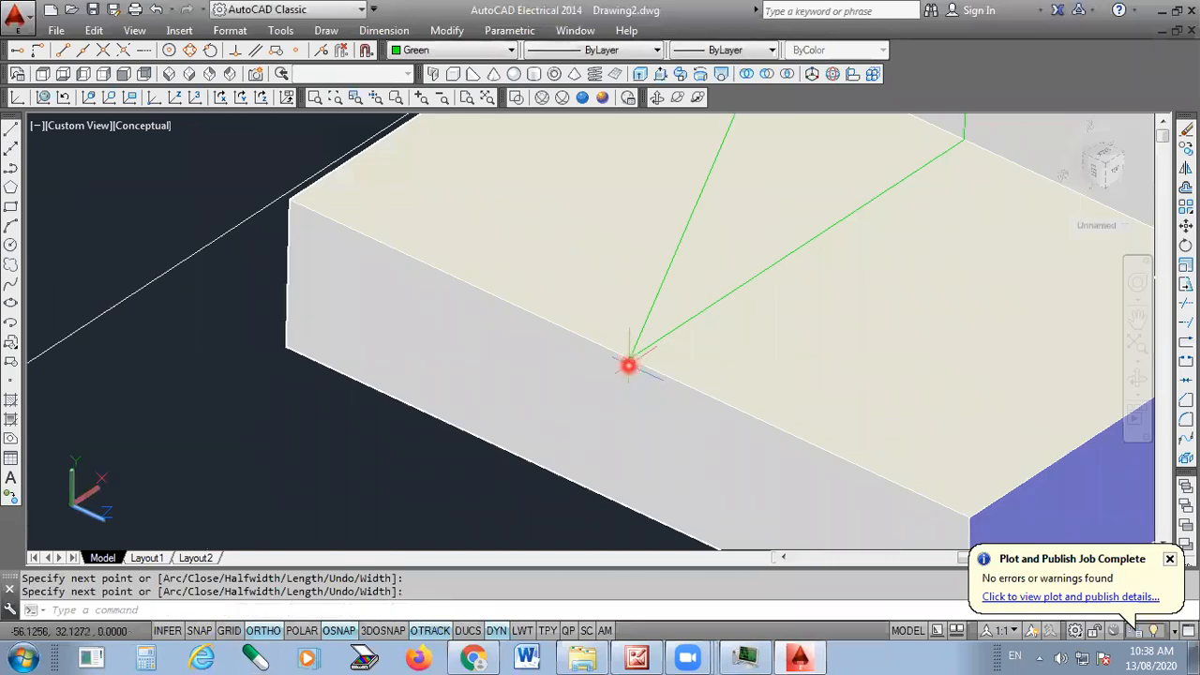
# Examine the green rib outline from several angles, checking how it meets the lower step, riser and cylinder
pyautogui.scroll(-5, 528, 410)
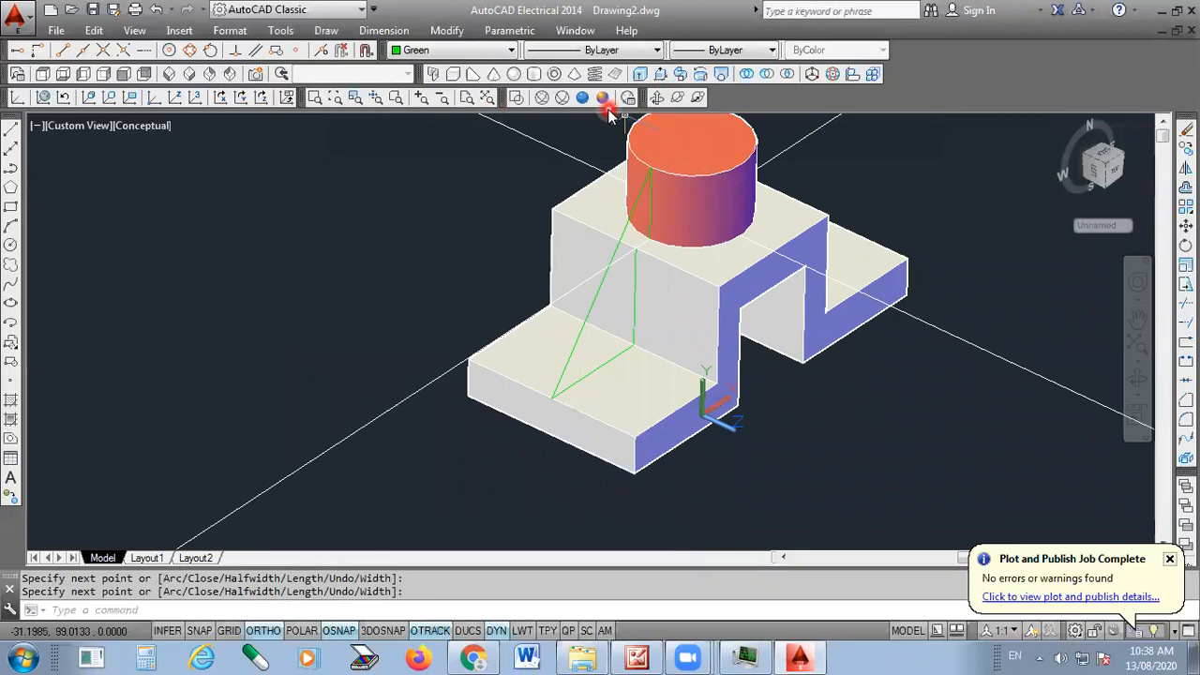
pyautogui.click(673, 100)
pyautogui.moveTo(590, 372)
pyautogui.mouseDown()
pyautogui.moveTo(582, 351)
pyautogui.moveTo(606, 291)
pyautogui.moveTo(629, 291)
pyautogui.moveTo(594, 383)
pyautogui.mouseUp()
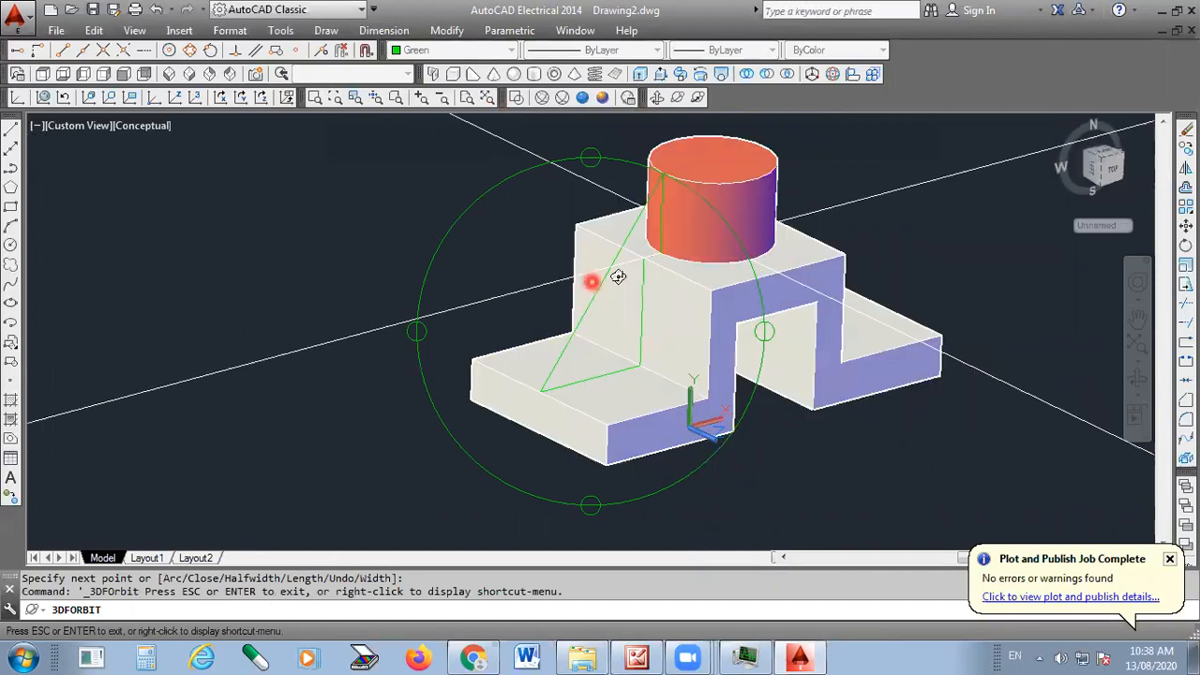
pyautogui.moveTo(693, 366); pyautogui.dragTo(823, 252)
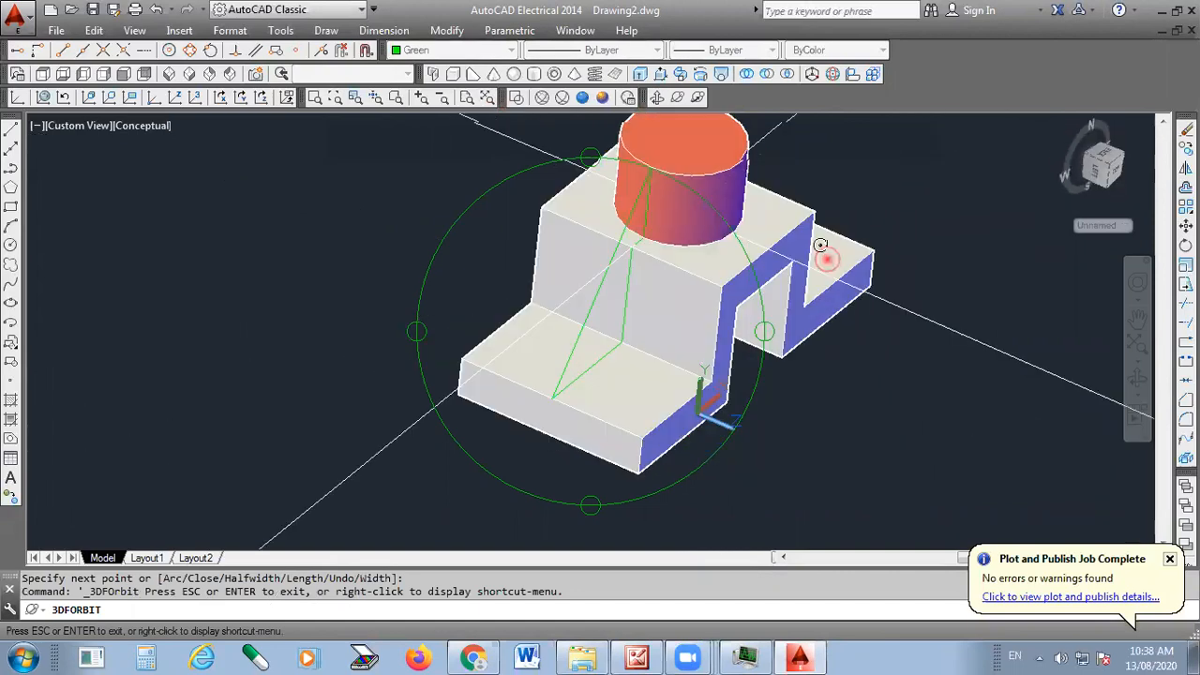
pyautogui.moveTo(776, 302); pyautogui.dragTo(573, 340)
pyautogui.rightClick(981, 235)
pyautogui.click(1008, 246)
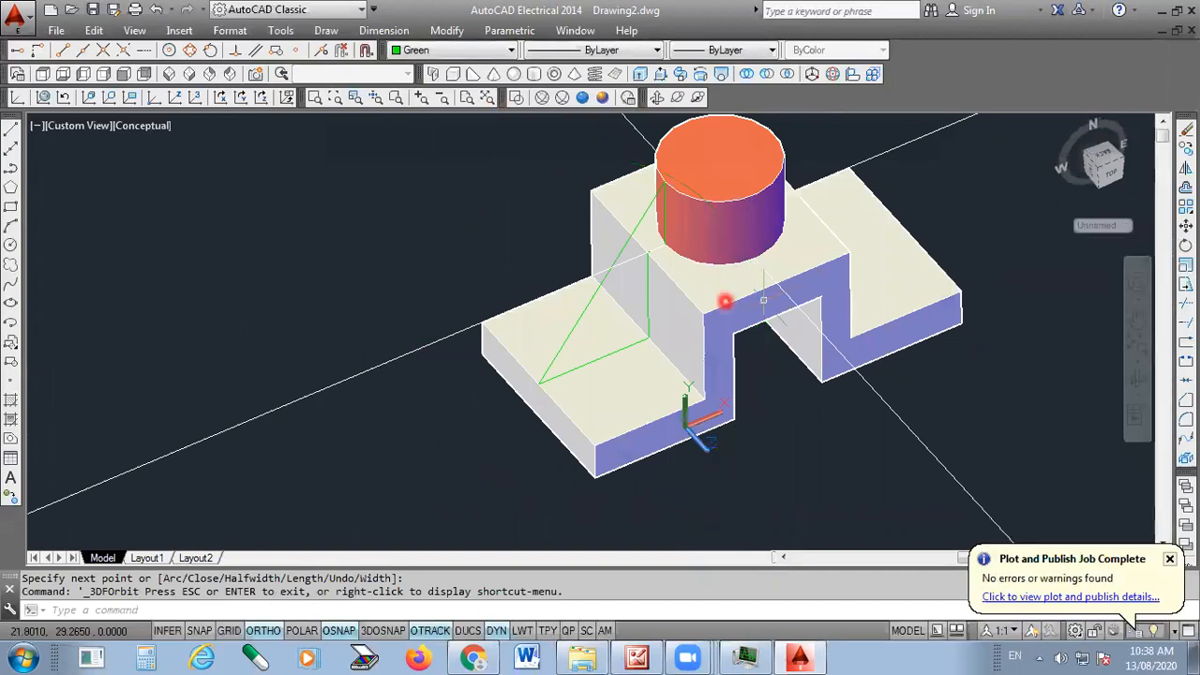
pyautogui.click(594, 299)
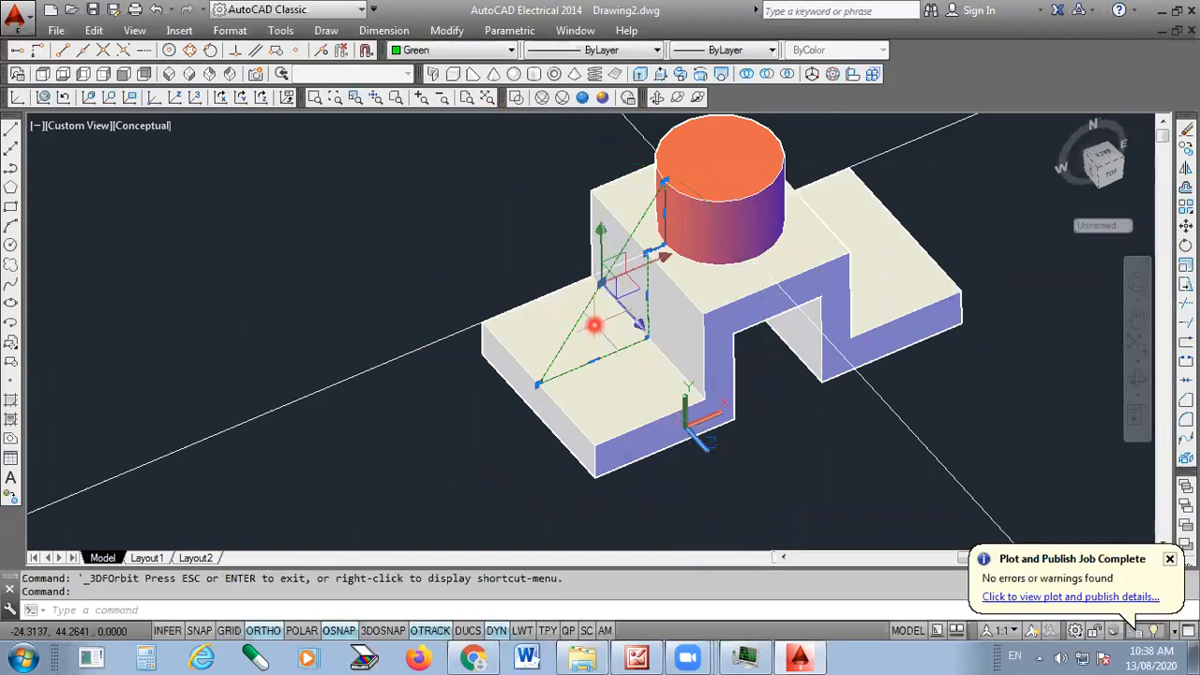
pyautogui.press('Escape')
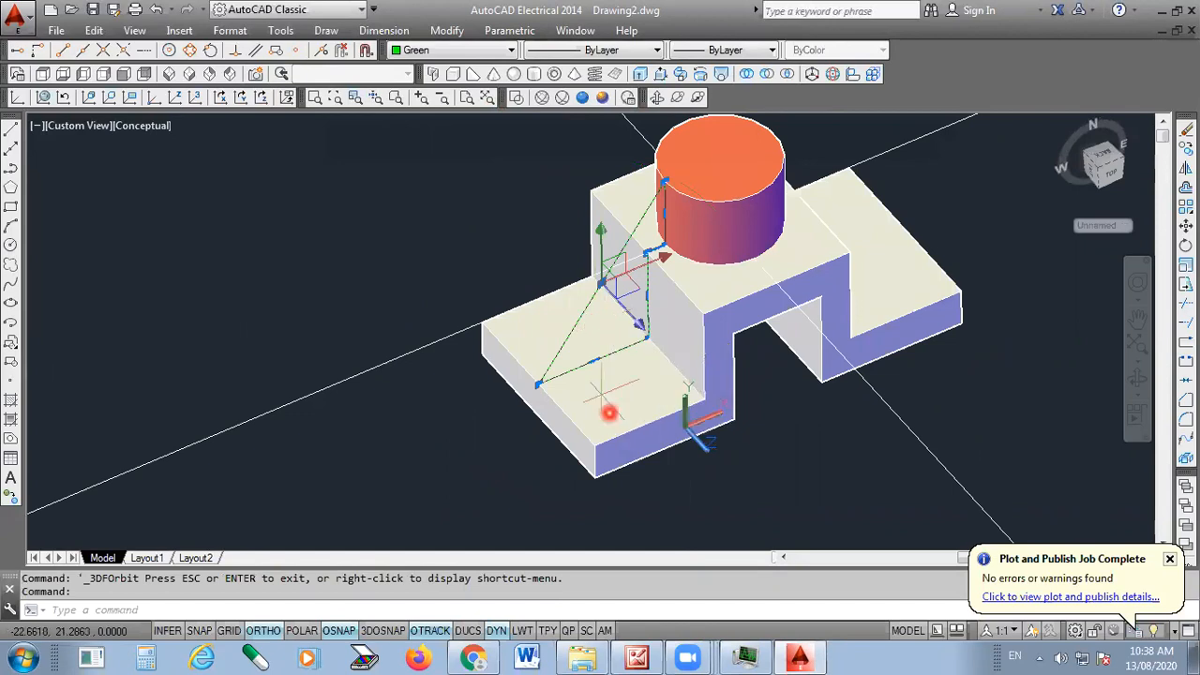
pyautogui.click(597, 293)
pyautogui.press('Escape')
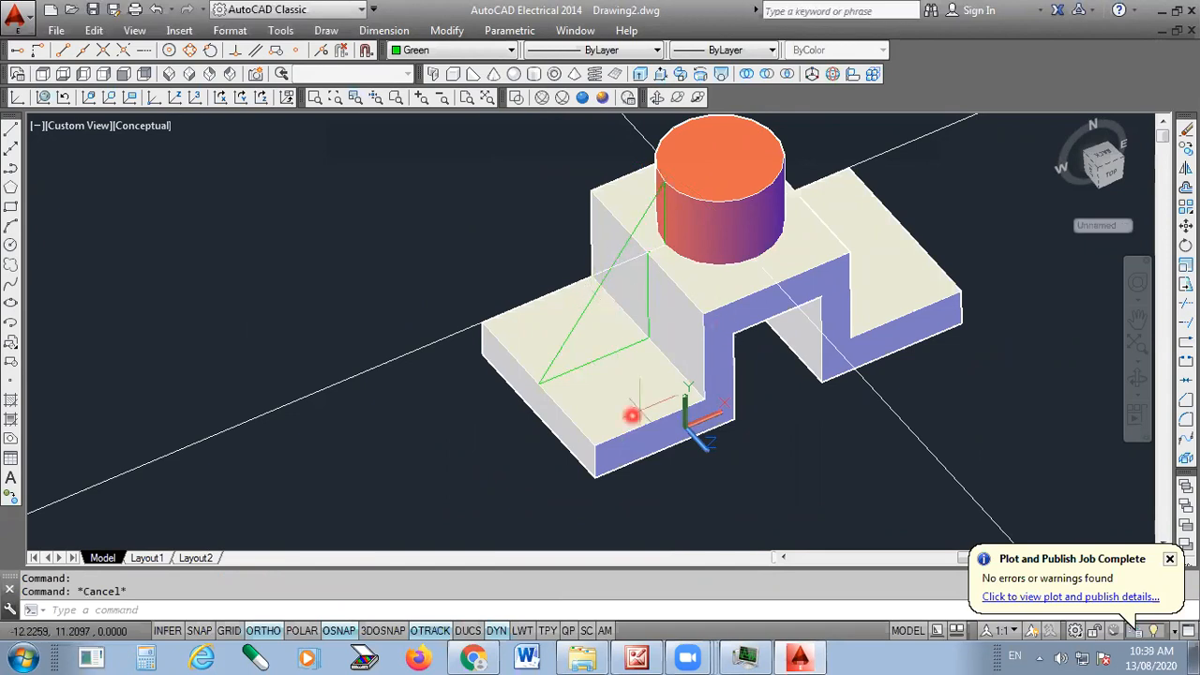
pyautogui.scroll(-3, 632, 415)
pyautogui.scroll(2, 698, 454)
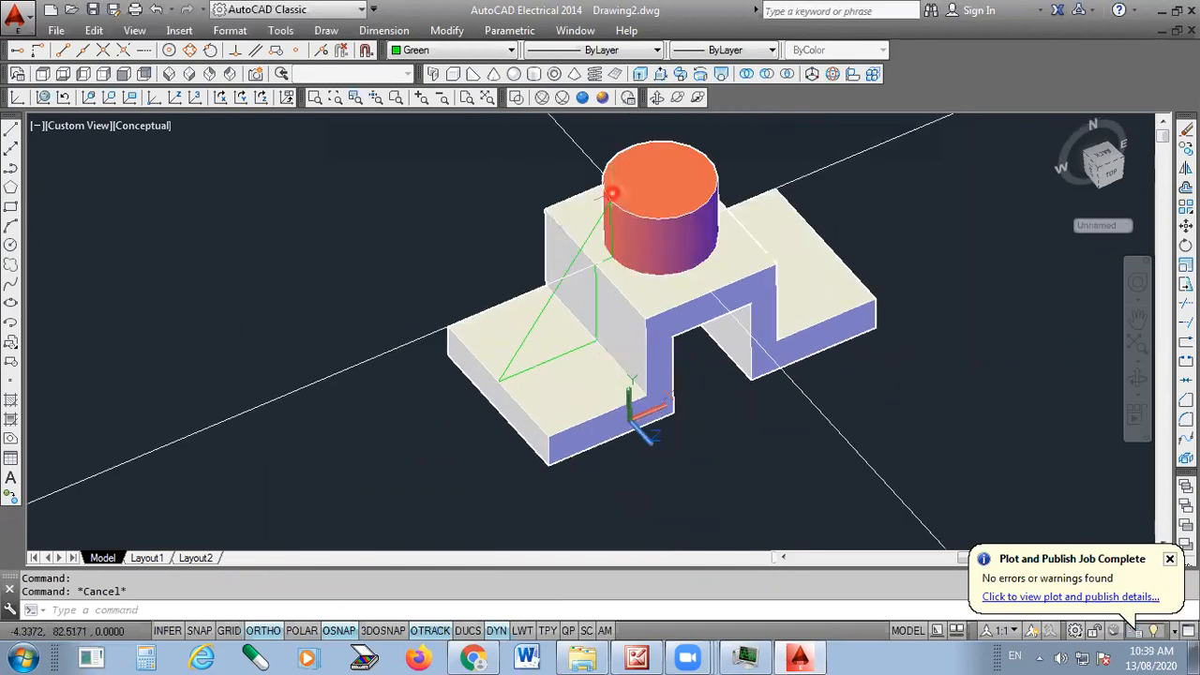
pyautogui.scroll(2, 601, 235)
pyautogui.scroll(4, 460, 455)
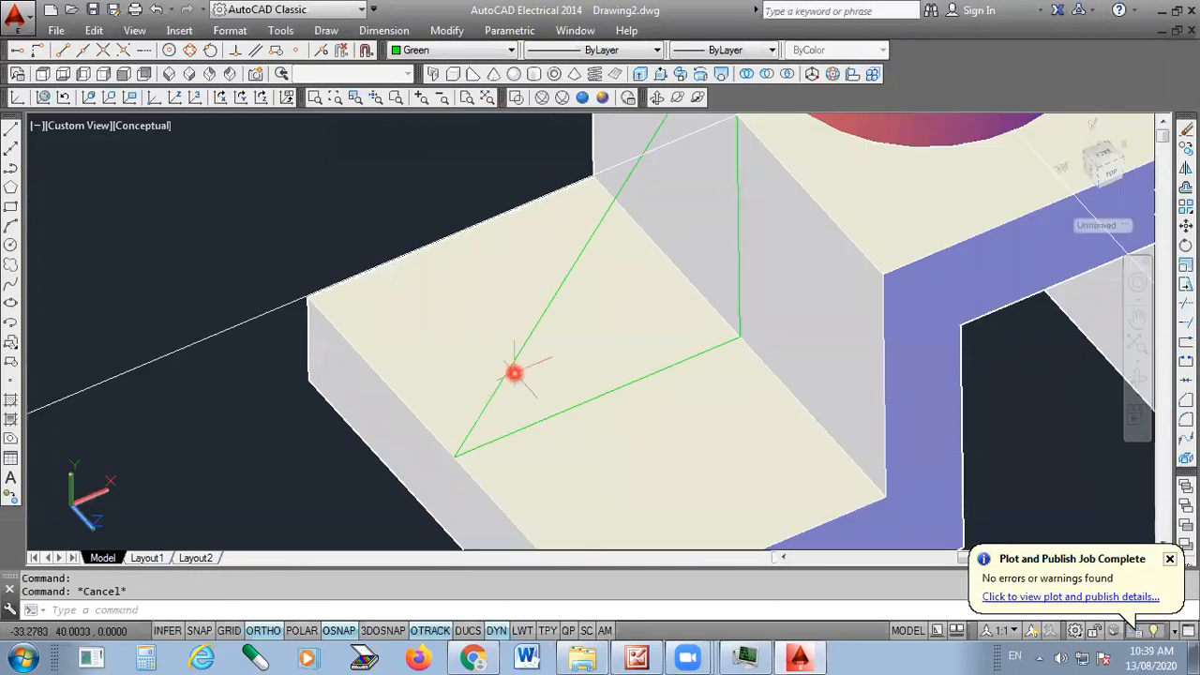
pyautogui.click(513, 369)
pyautogui.press('Escape')
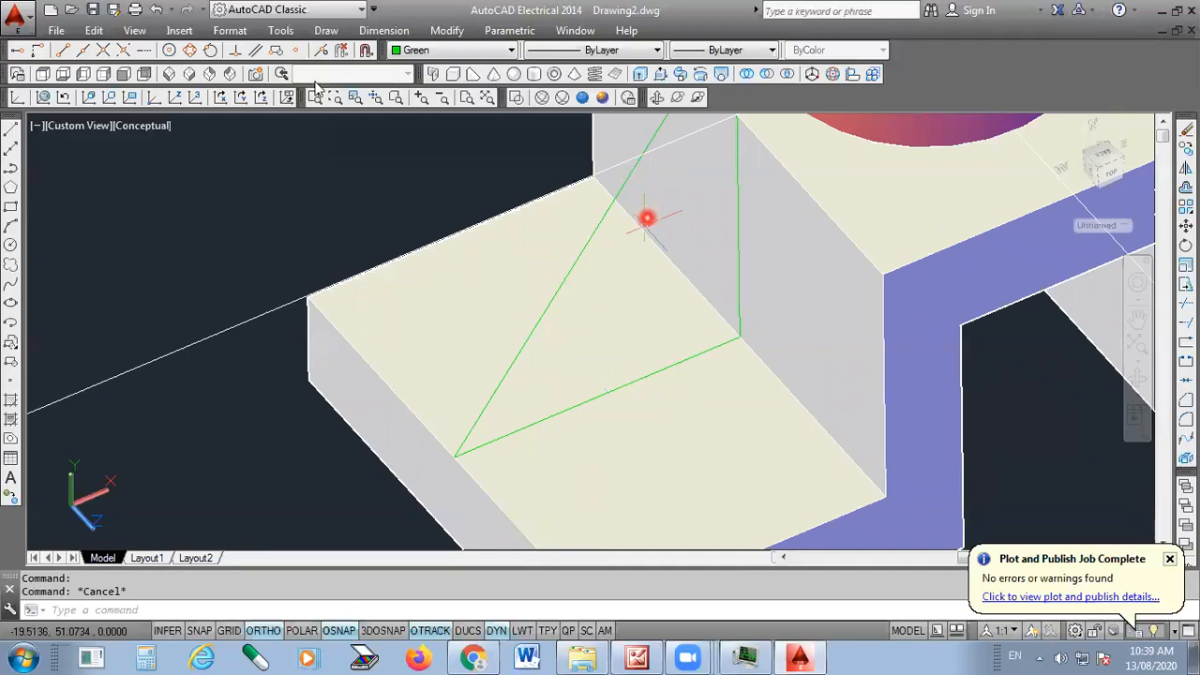
# Set the Top view and orbit the model to an oblique 3D view showing the rib outline and front profile
pyautogui.scroll(-6, 741, 412)
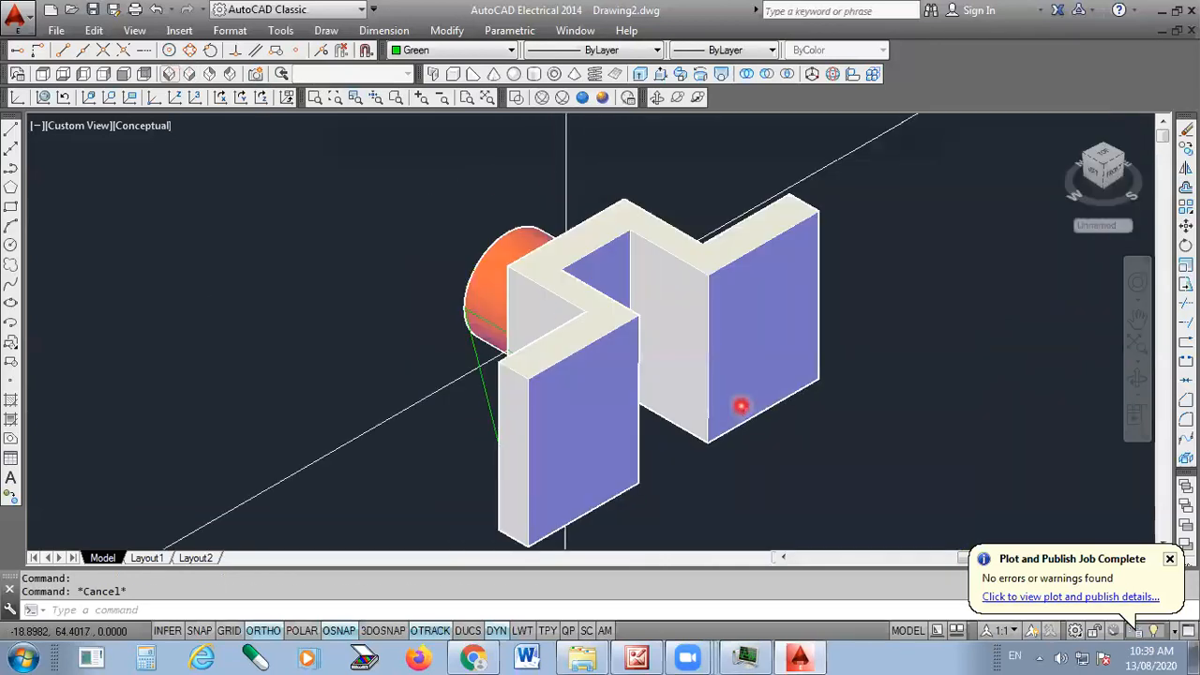
pyautogui.click(42, 75)
pyautogui.click(40, 75)
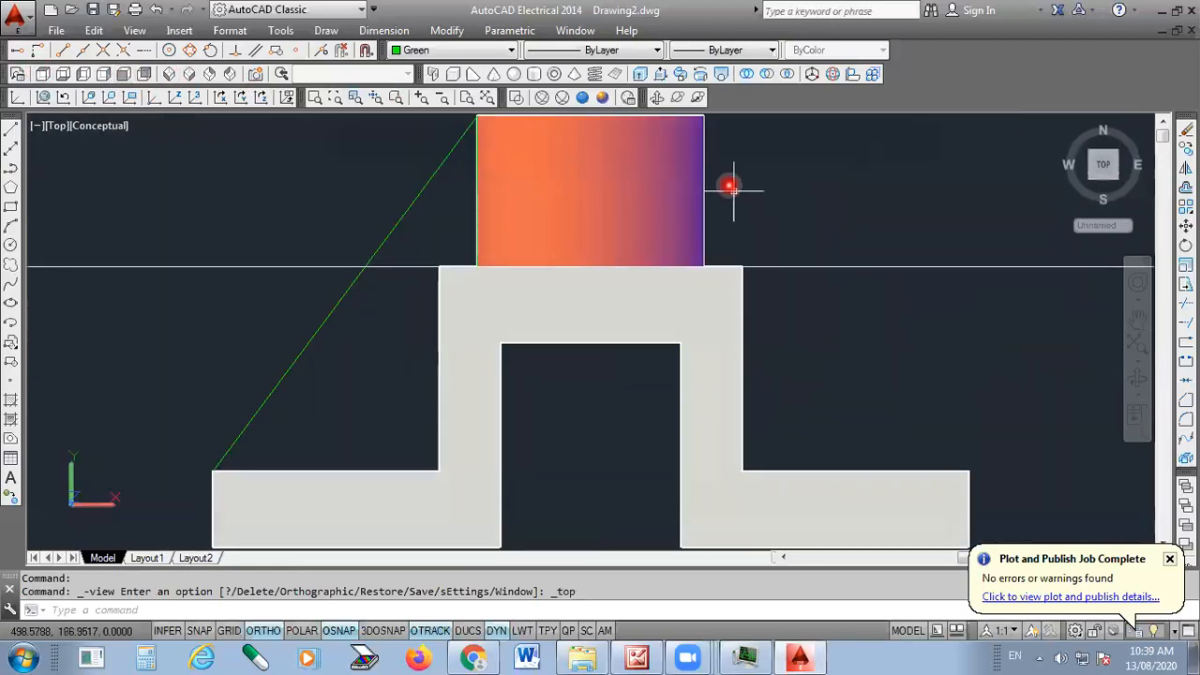
pyautogui.click(678, 98)
pyautogui.moveTo(634, 366); pyautogui.dragTo(743, 407)
pyautogui.moveTo(632, 362); pyautogui.dragTo(713, 220)
pyautogui.rightClick(721, 198)
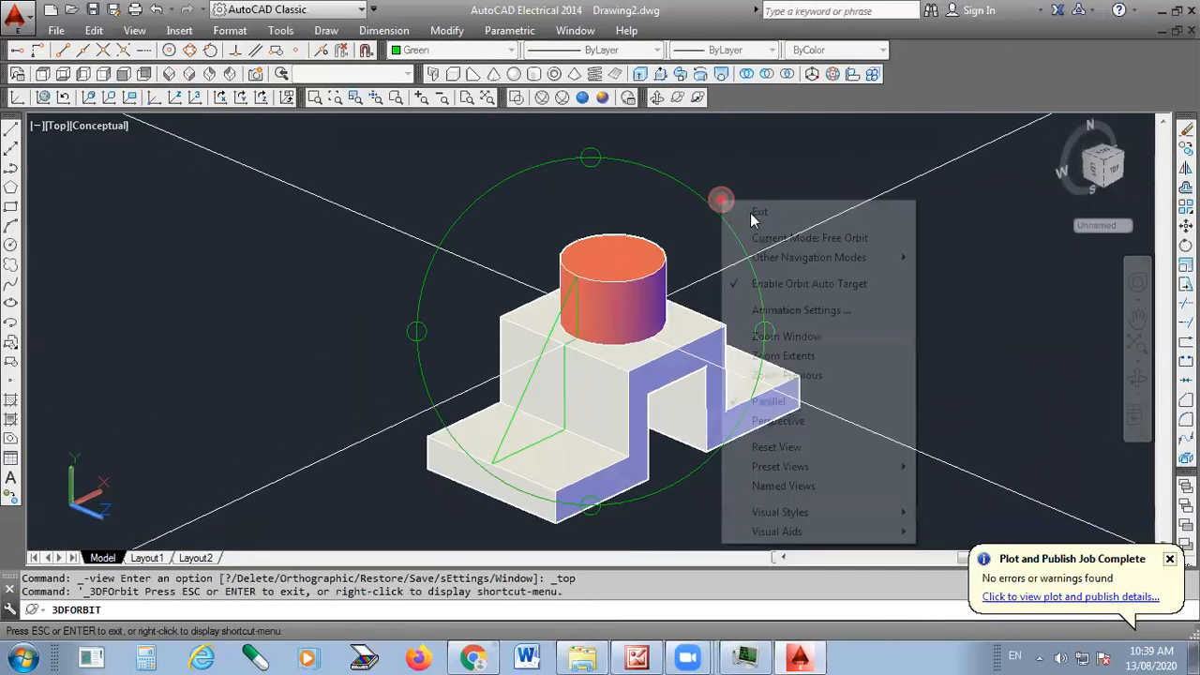
pyautogui.click(756, 211)
# Delete the two long construction lines crossing the model
pyautogui.click(410, 222)
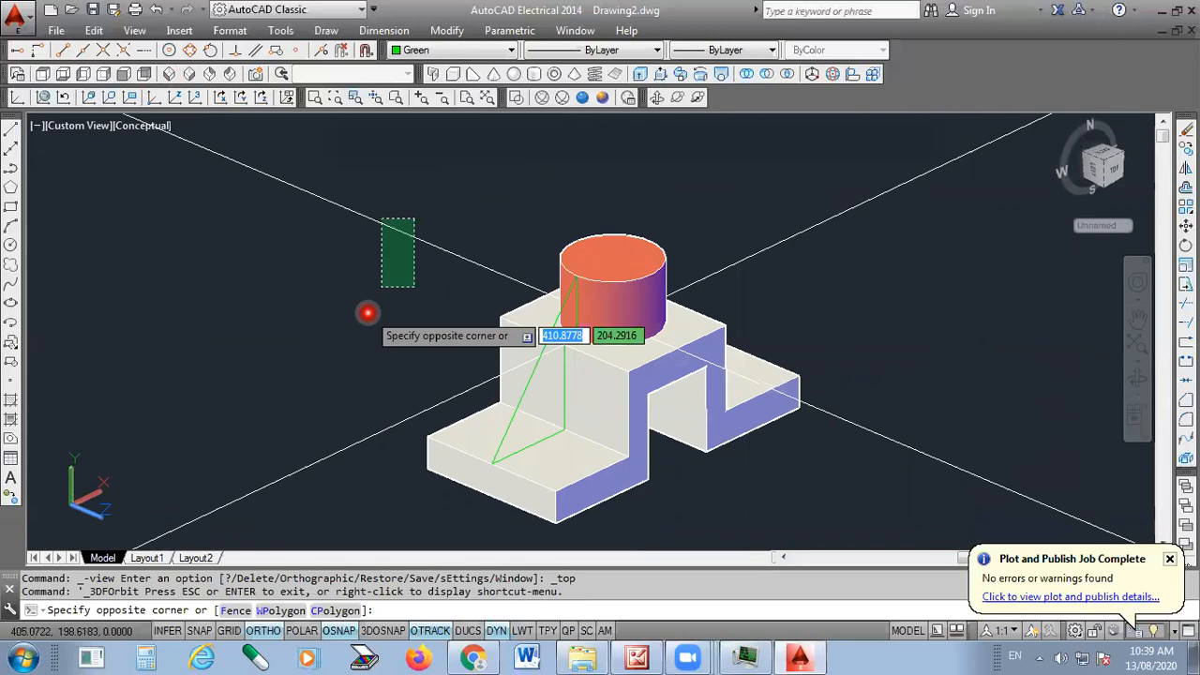
pyautogui.click(302, 473)
pyautogui.press('Delete')
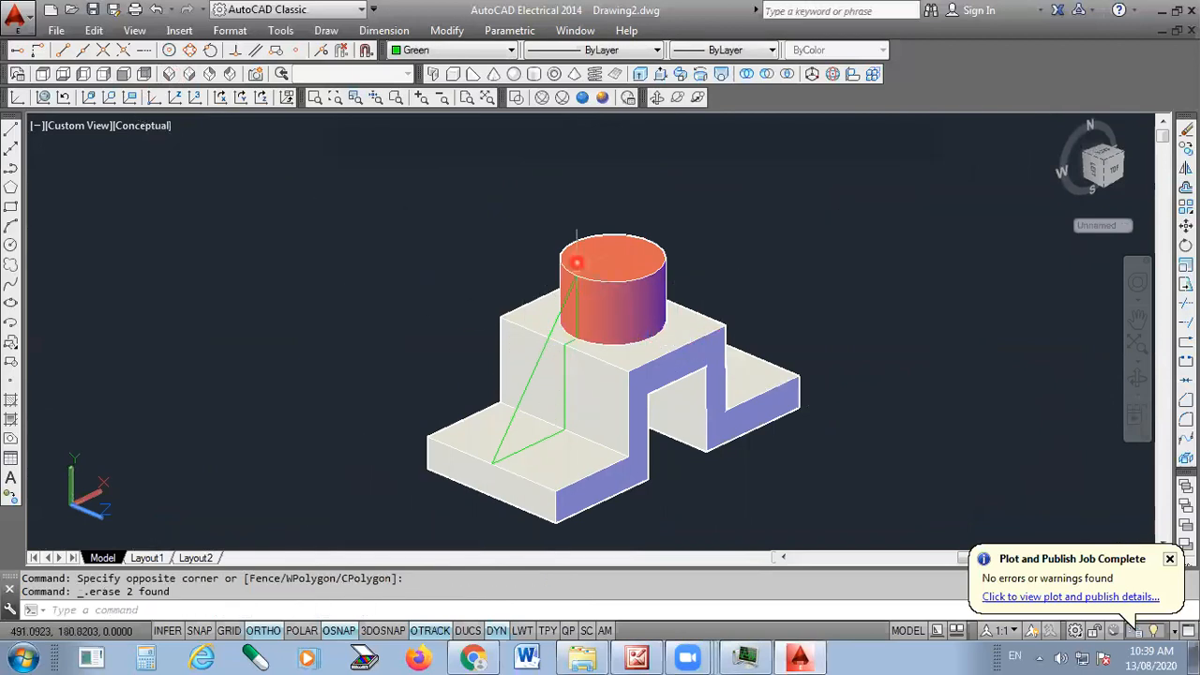
# Extrude the green rib outline by 10, checking the rib thickness on the reference drawing
pyautogui.click(642, 75)
pyautogui.scroll(2, 523, 396)
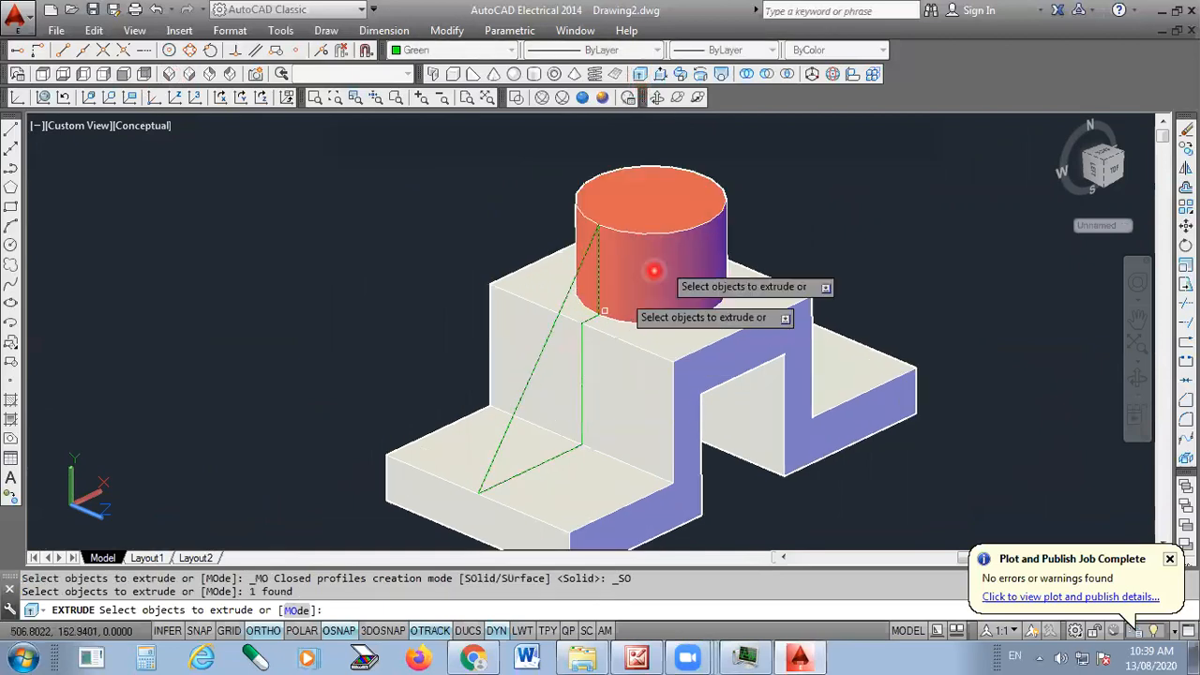
pyautogui.press('Return')
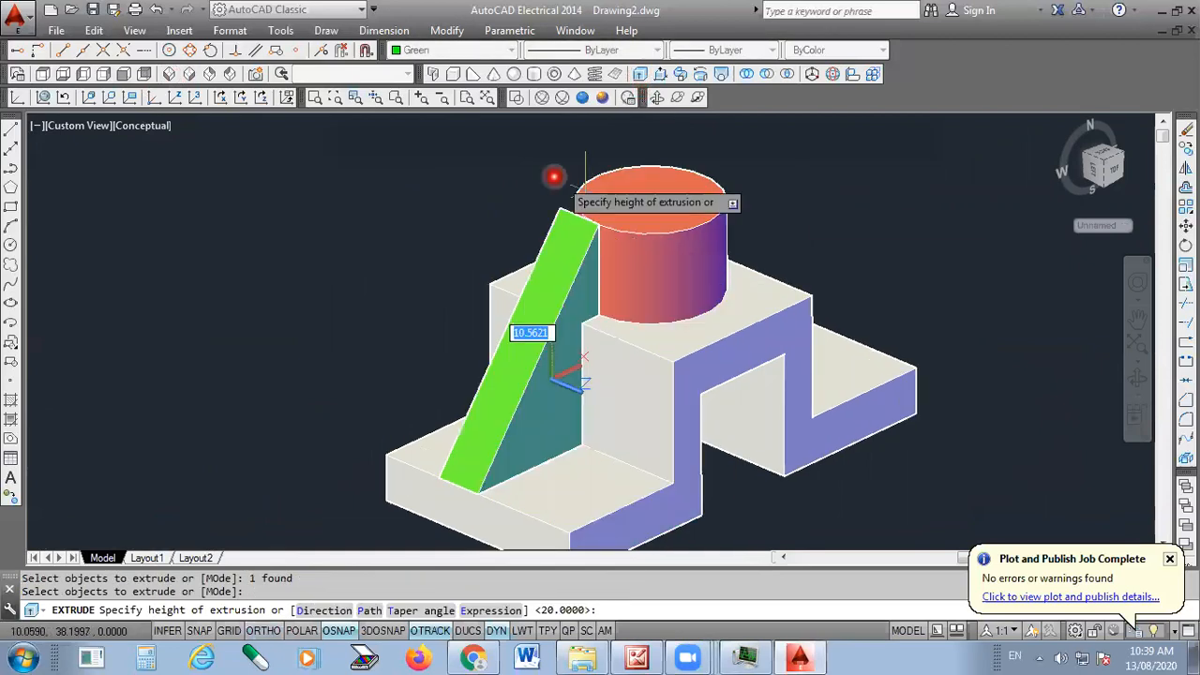
pyautogui.scroll(-2, 554, 176)
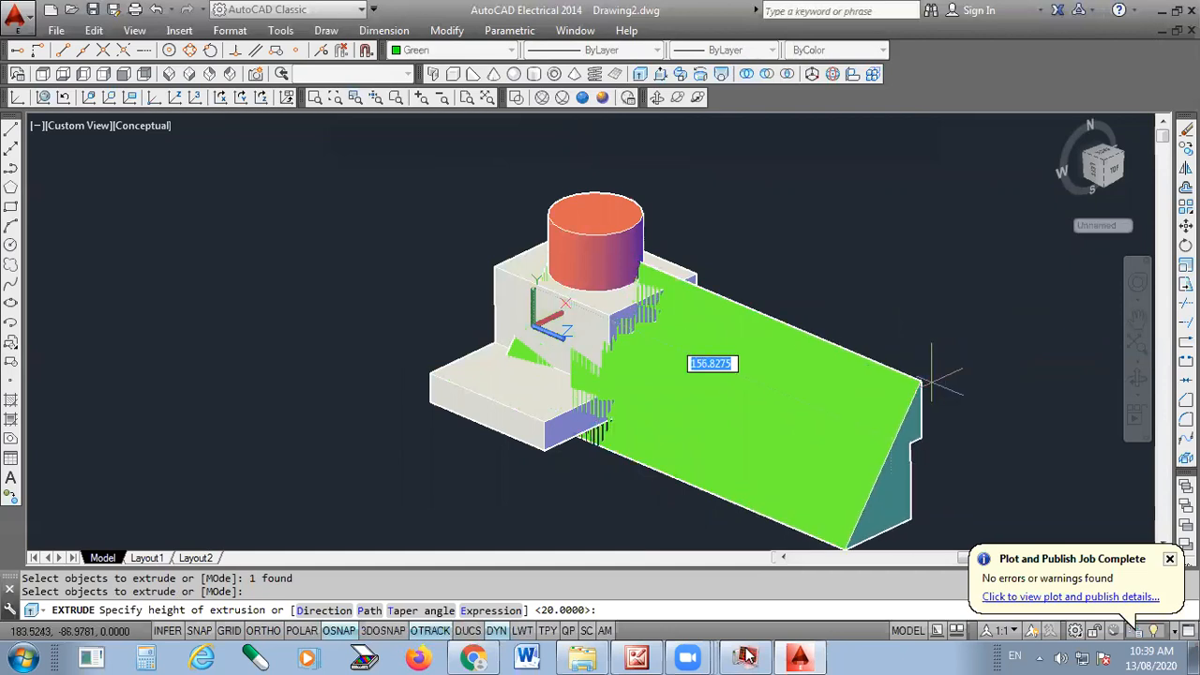
pyautogui.hotkey('alt', 'Tab')
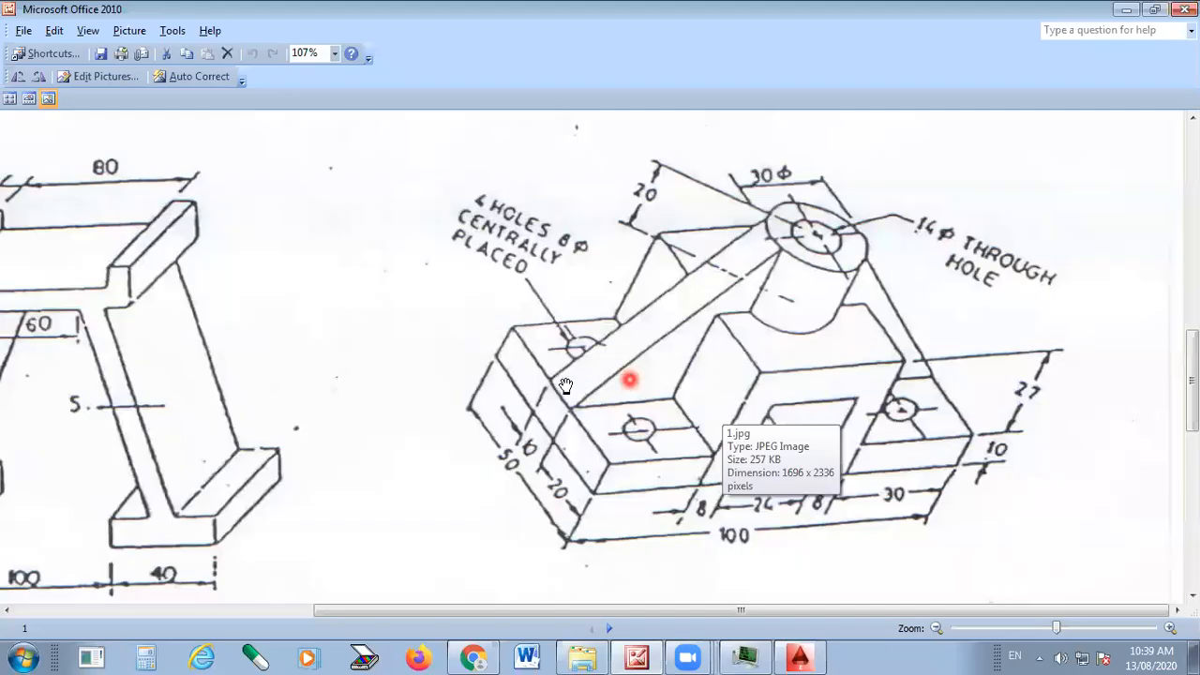
pyautogui.click(818, 654)
pyautogui.write('10')
pyautogui.press('Return')
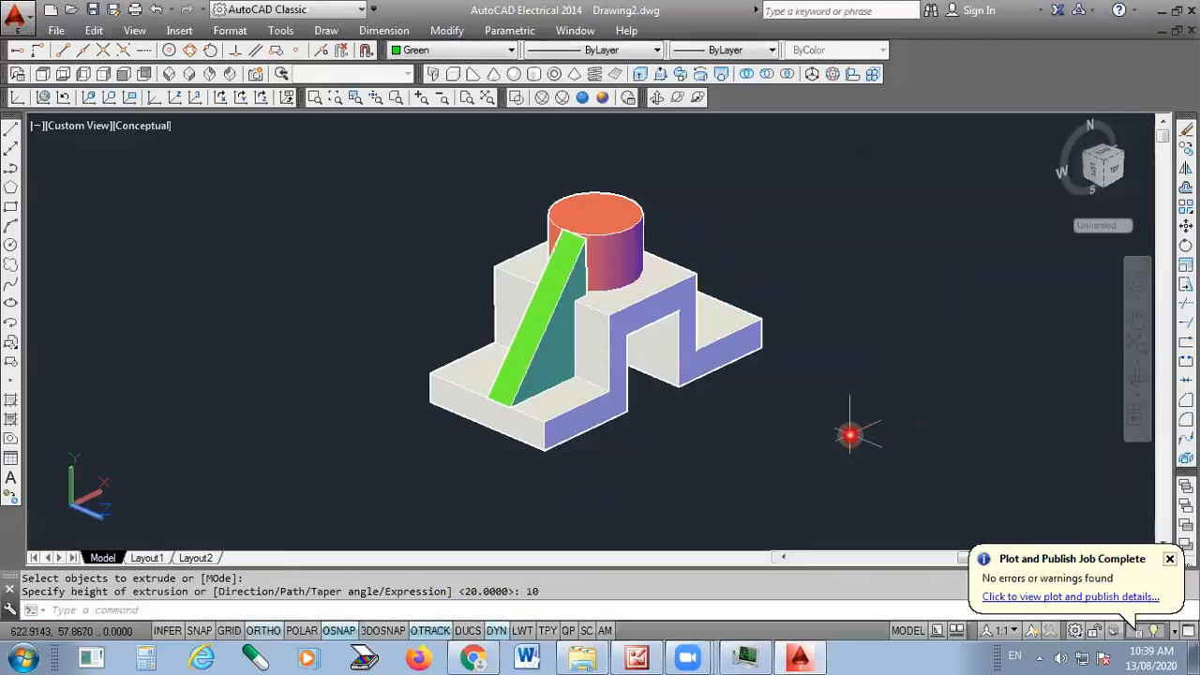
# Examine how the green rib's upper edge meets the cylinder and where its lower edge sits on the base
pyautogui.scroll(3, 486, 368)
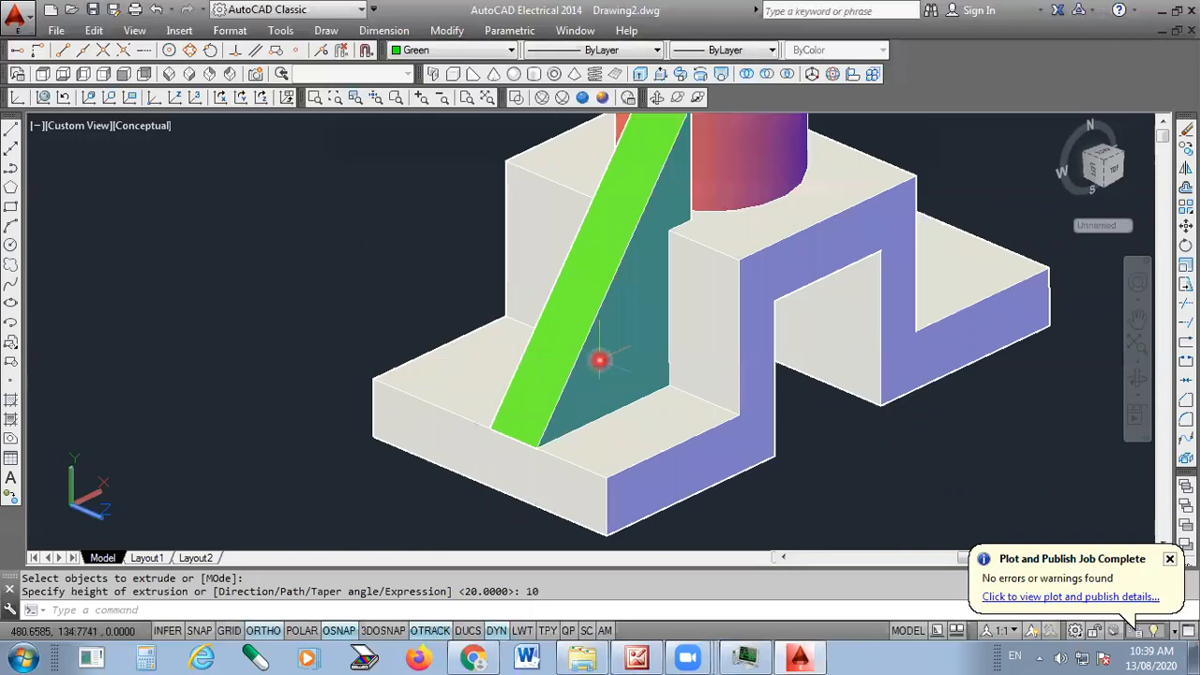
pyautogui.click(584, 336)
pyautogui.scroll(-2, 550, 366)
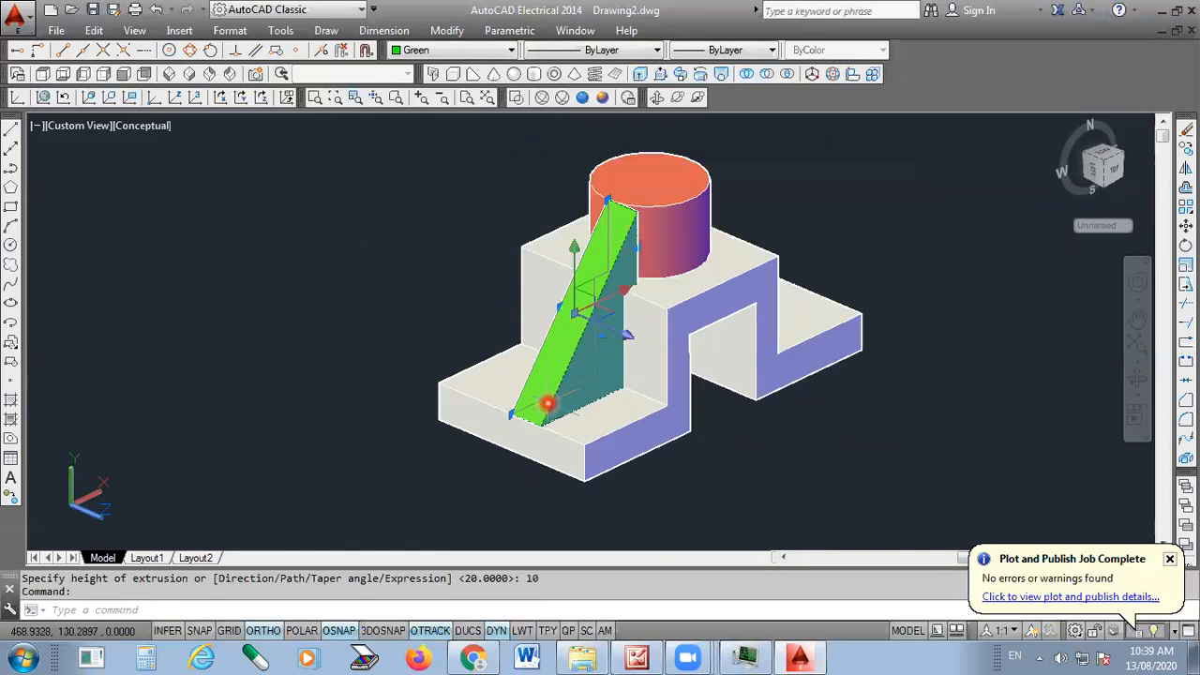
pyautogui.scroll(5, 633, 178)
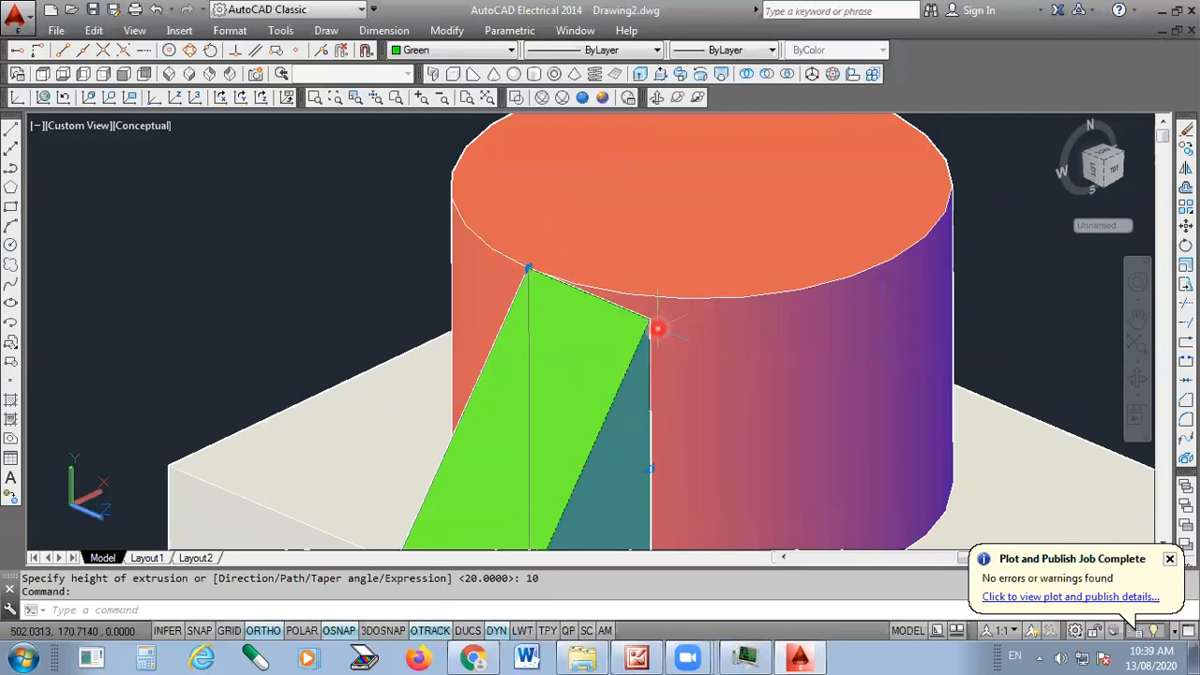
pyautogui.moveTo(526, 270)
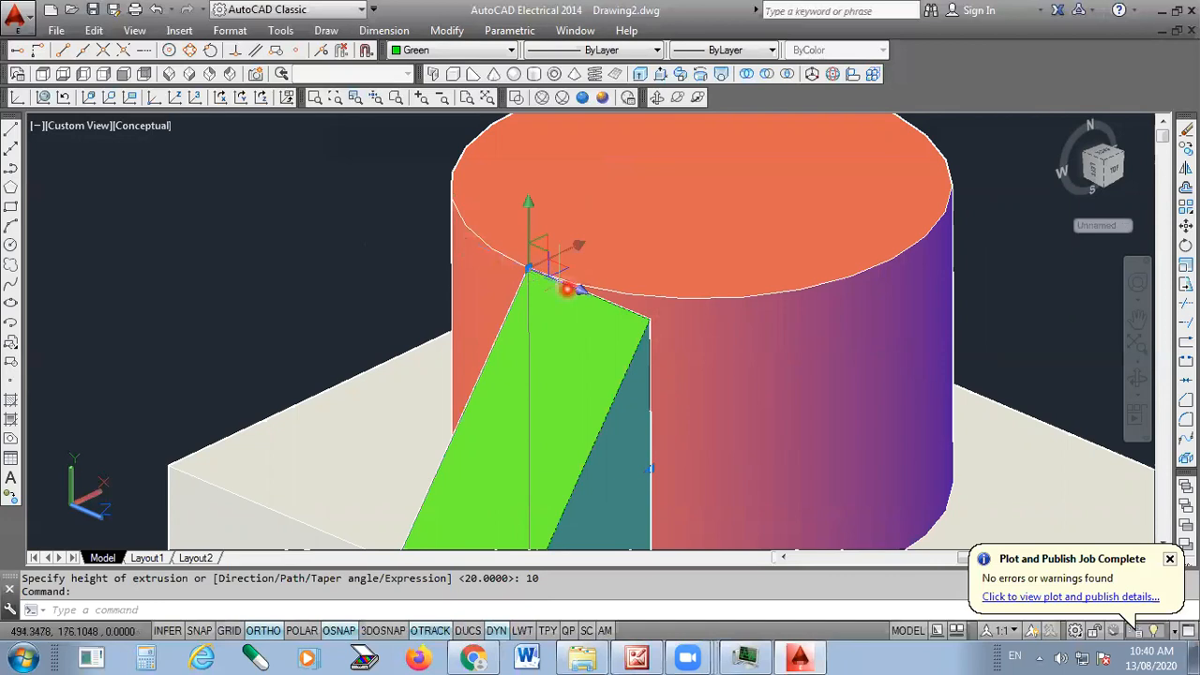
pyautogui.scroll(-3, 672, 181)
pyautogui.scroll(-2, 669, 254)
pyautogui.scroll(4, 534, 466)
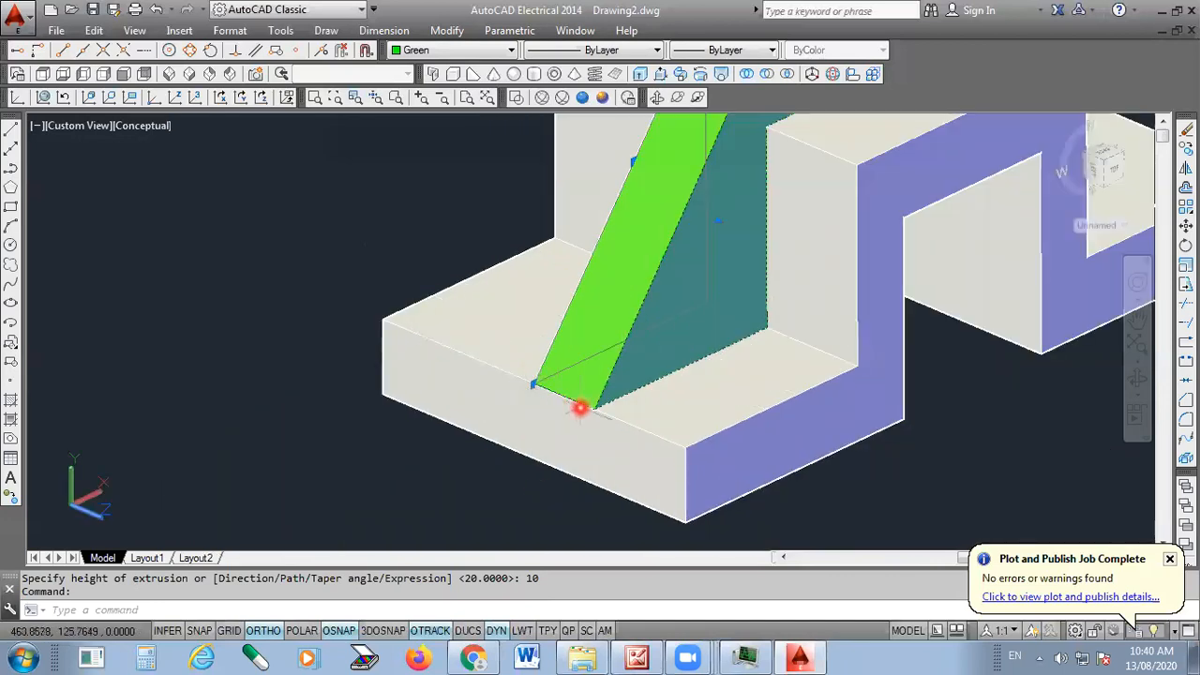
pyautogui.scroll(3, 572, 403)
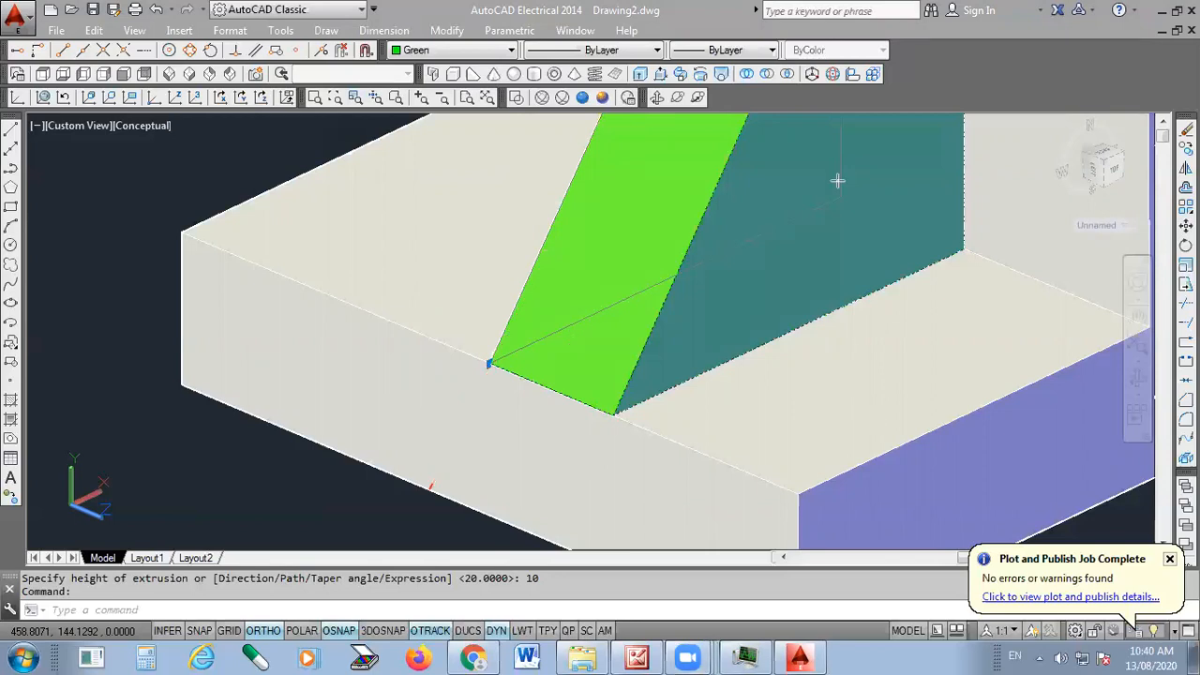
pyautogui.moveTo(430, 488); pyautogui.dragTo(556, 223)
pyautogui.moveTo(573, 341); pyautogui.dragTo(552, 395)
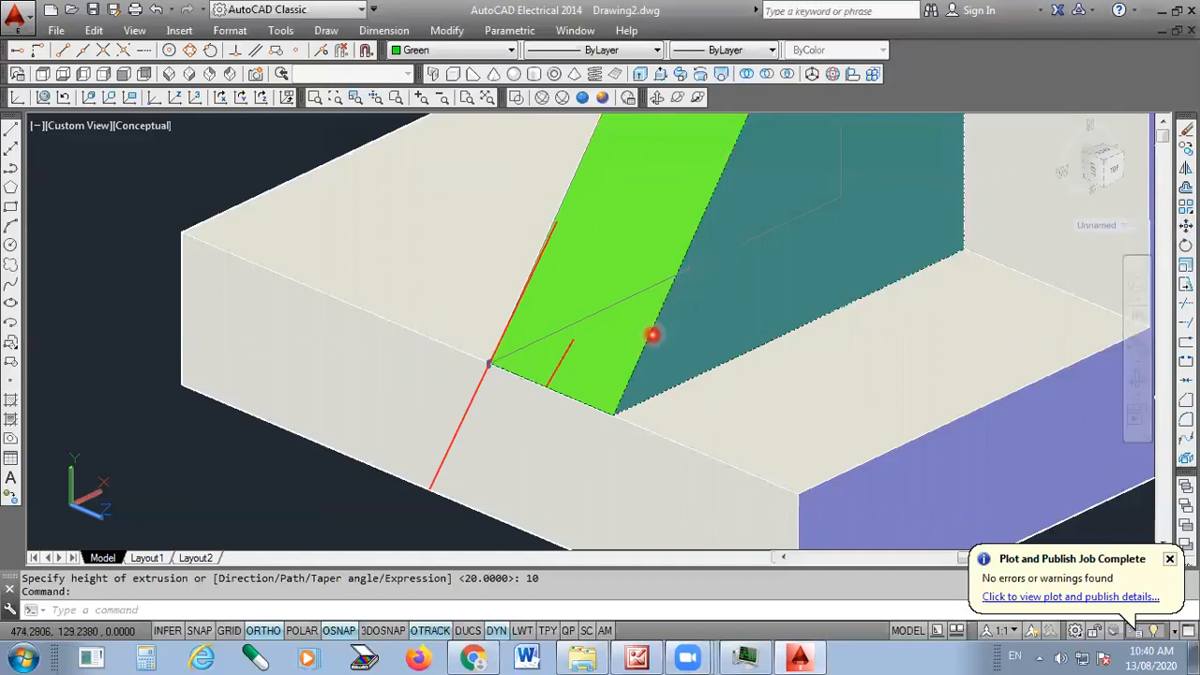
pyautogui.click(640, 345)
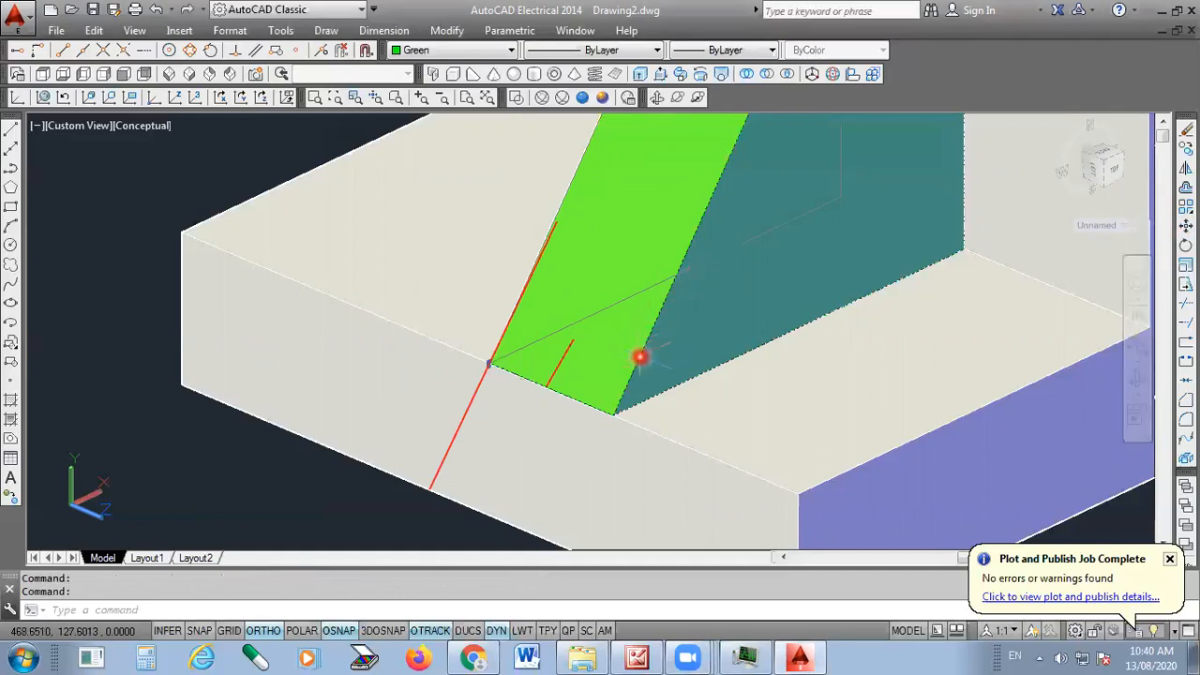
pyautogui.write('ext')
pyautogui.press('Return')
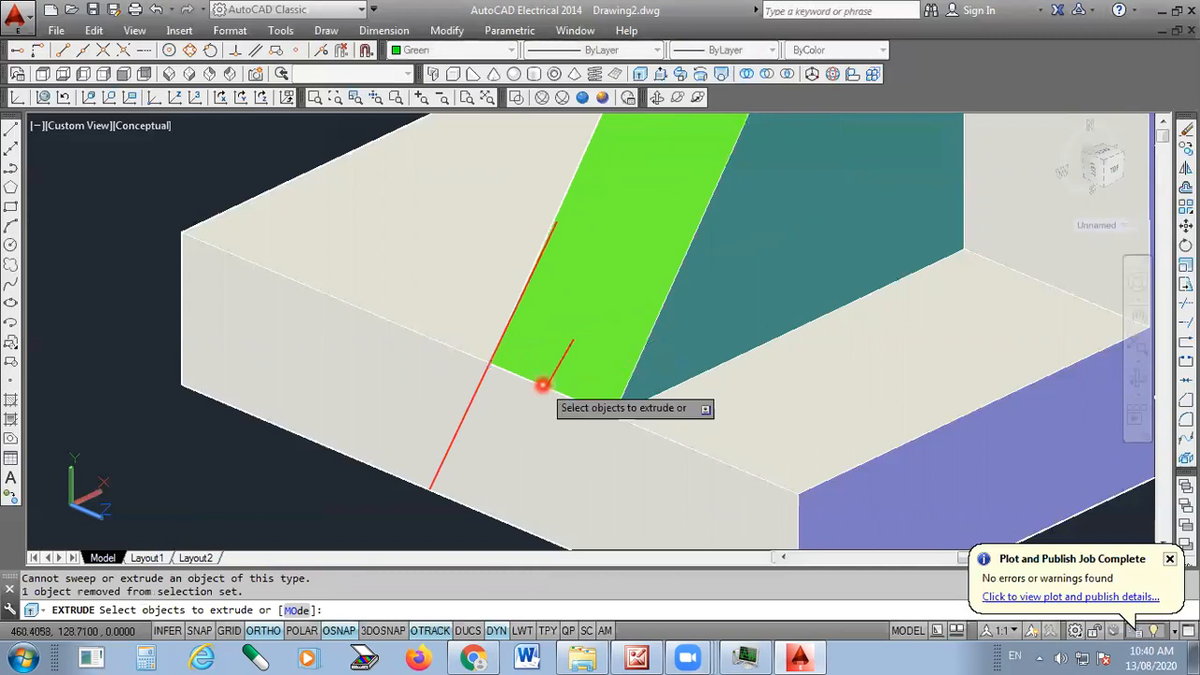
pyautogui.press('Escape')
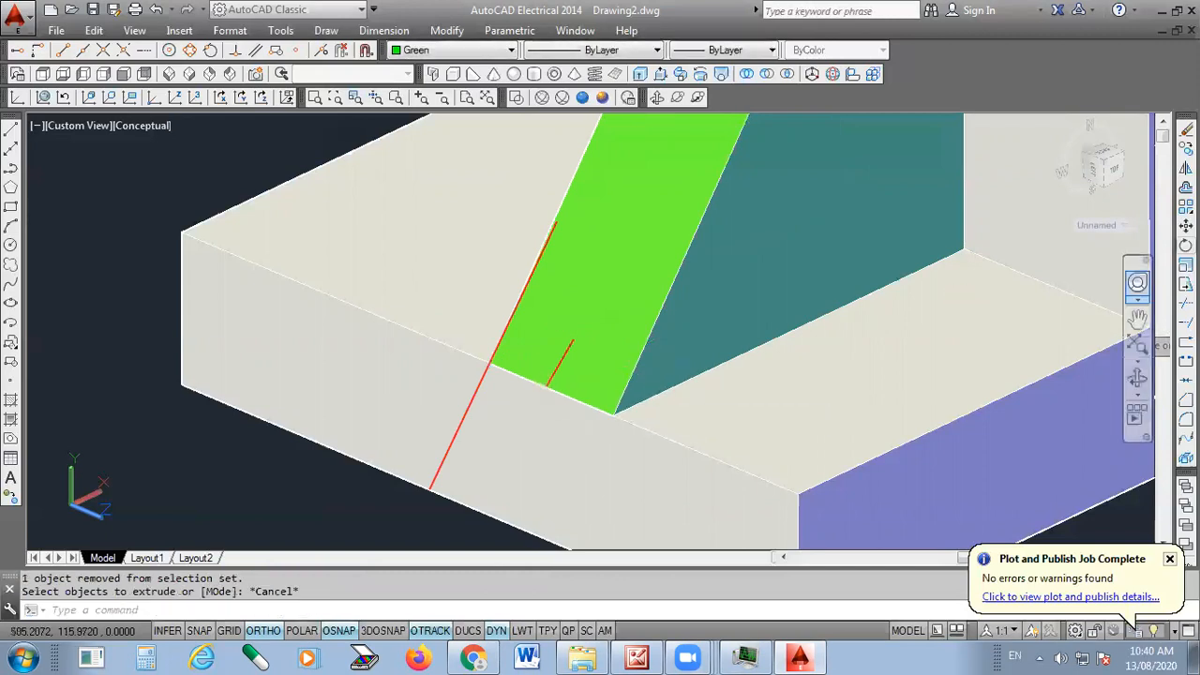
pyautogui.click(1186, 225)
pyautogui.click(656, 306)
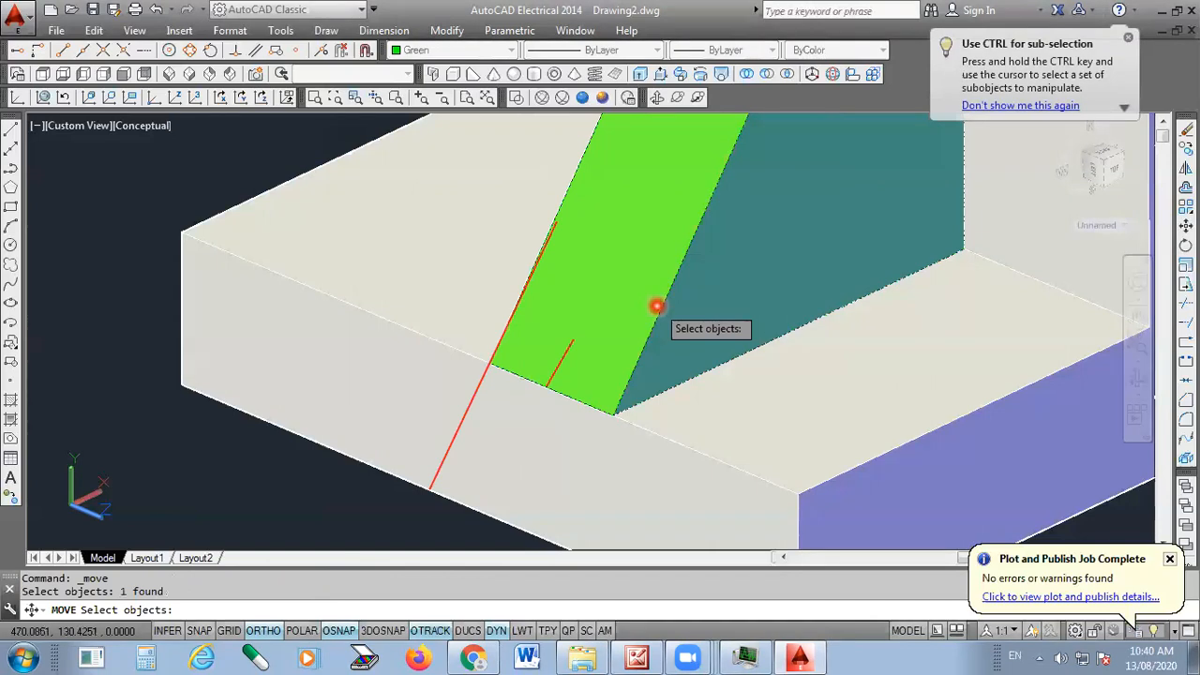
pyautogui.press('Return')
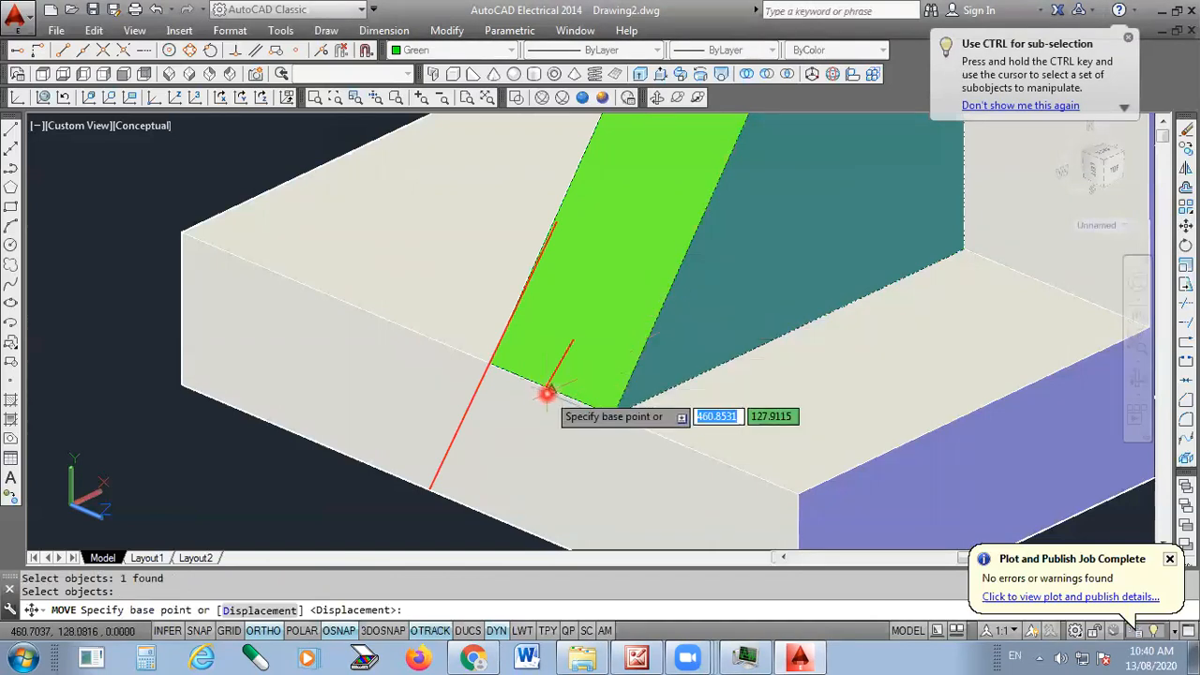
pyautogui.scroll(3, 550, 394)
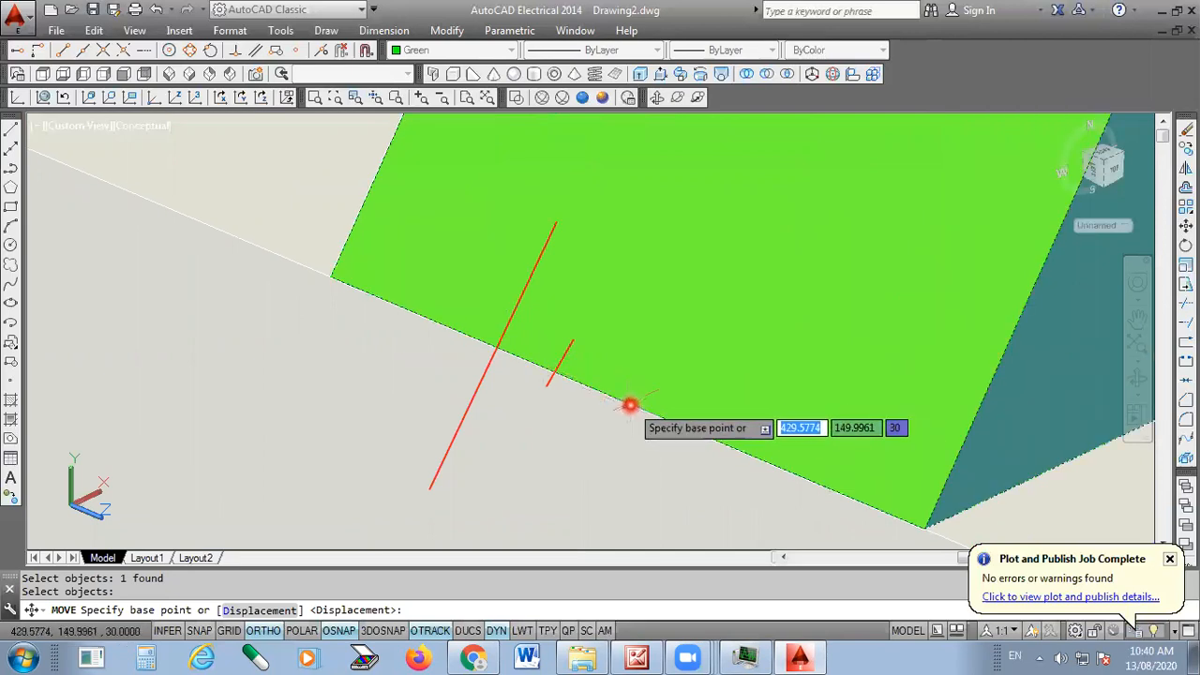
pyautogui.click(631, 405)
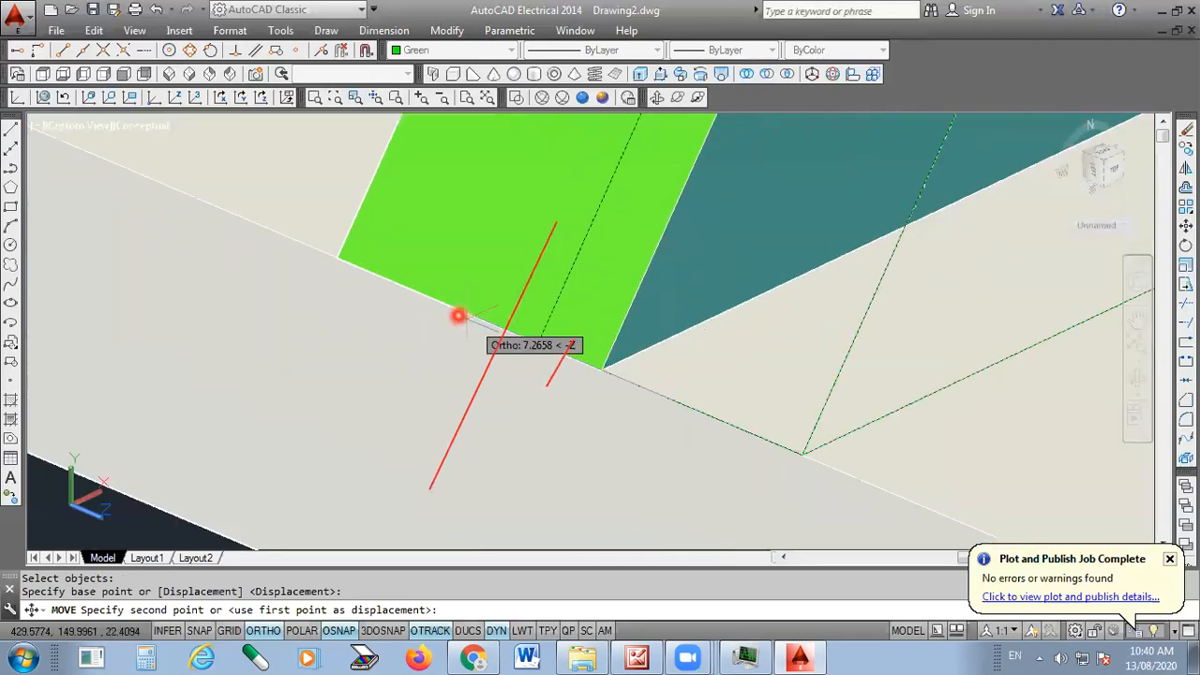
pyautogui.press('Escape')
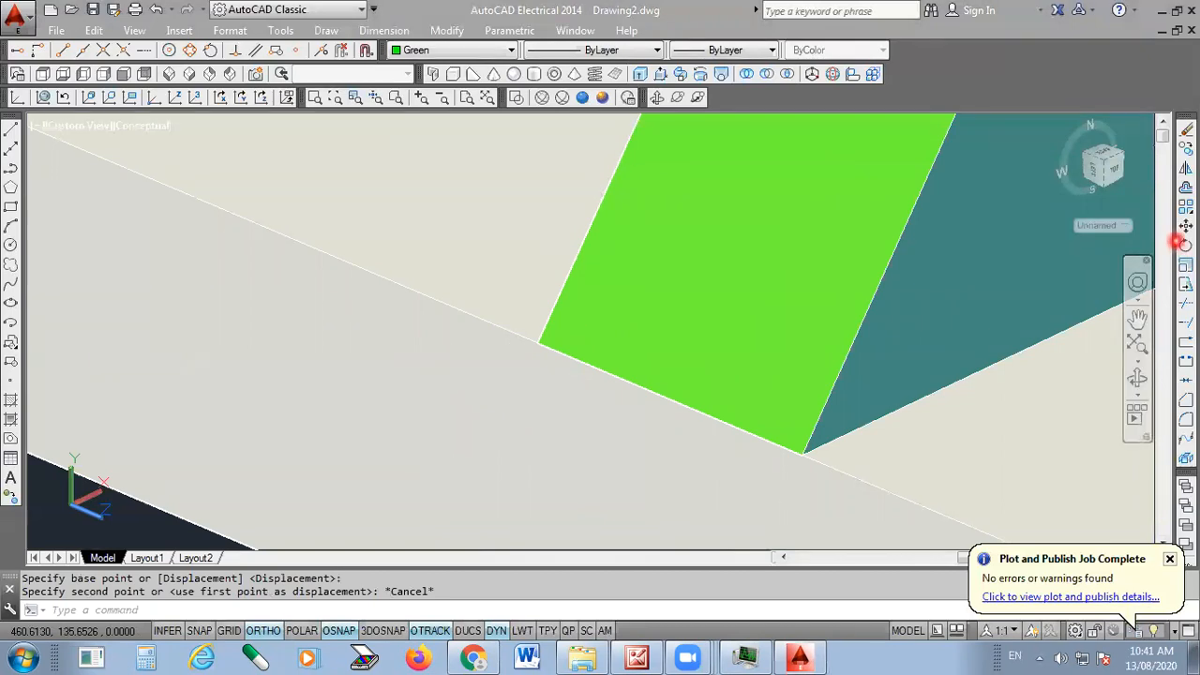
# Move the green rib 5 units across the base, from its lower edge's midpoint to the midpoint of the base's upper end edge
pyautogui.click(823, 330)
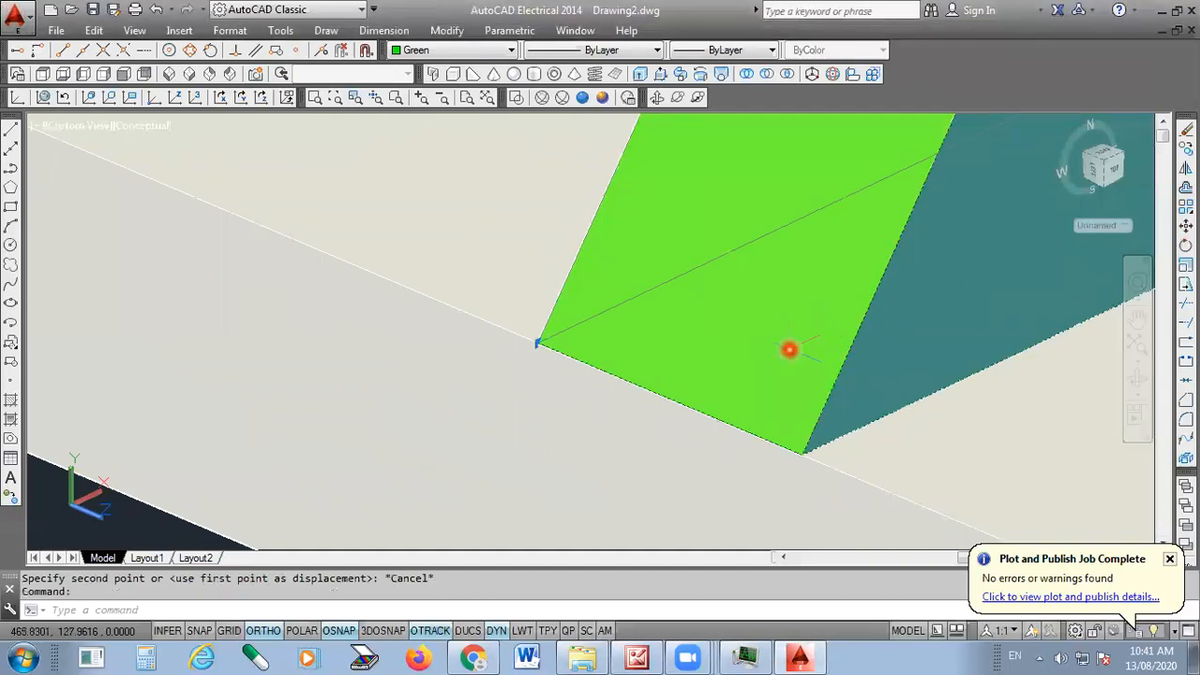
pyautogui.write('m')
pyautogui.press('Return')
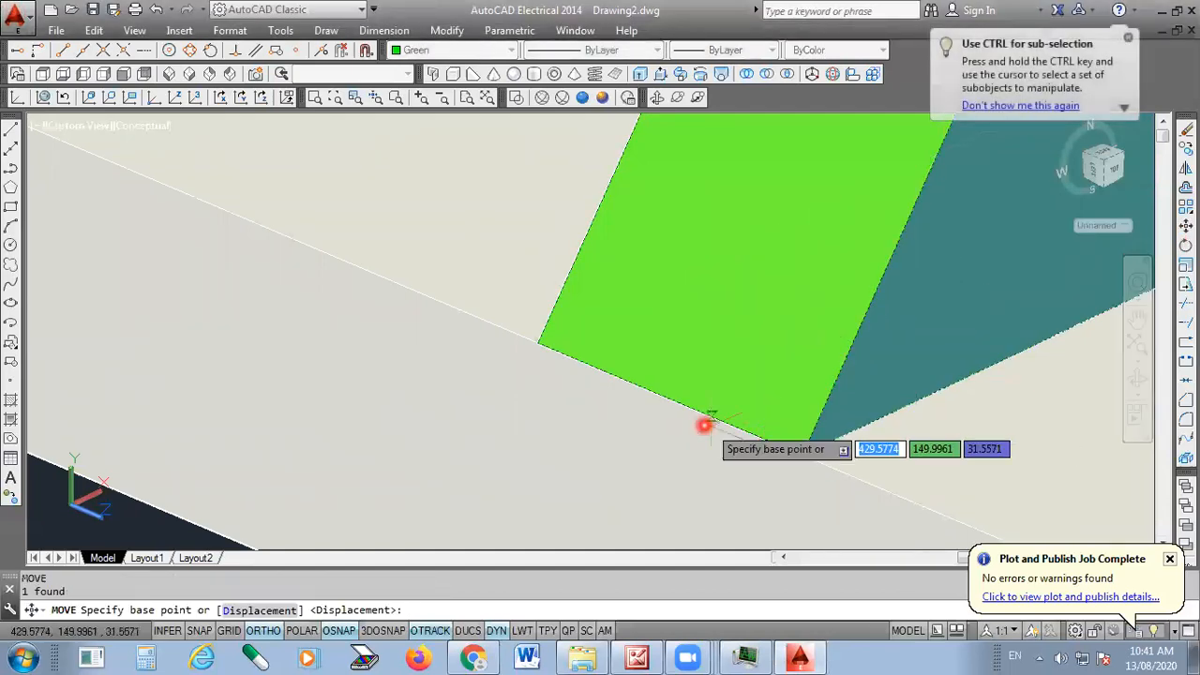
pyautogui.click(672, 401)
pyautogui.scroll(-3, 671, 402)
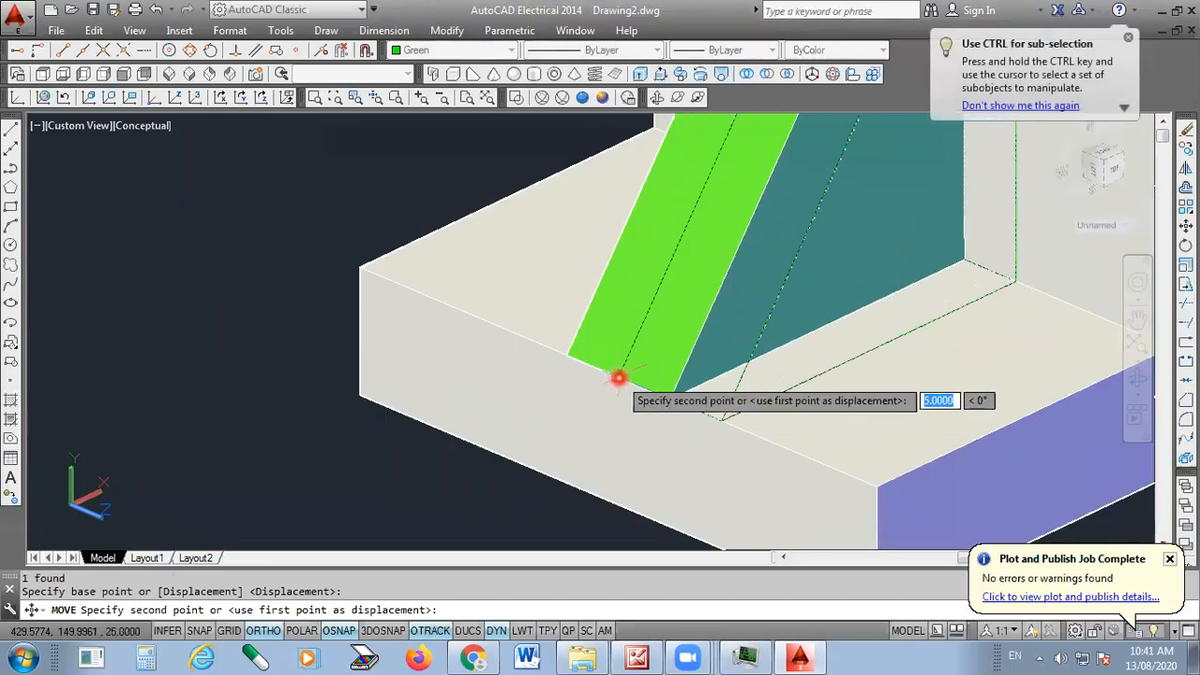
pyautogui.click(619, 378)
pyautogui.scroll(-3, 437, 456)
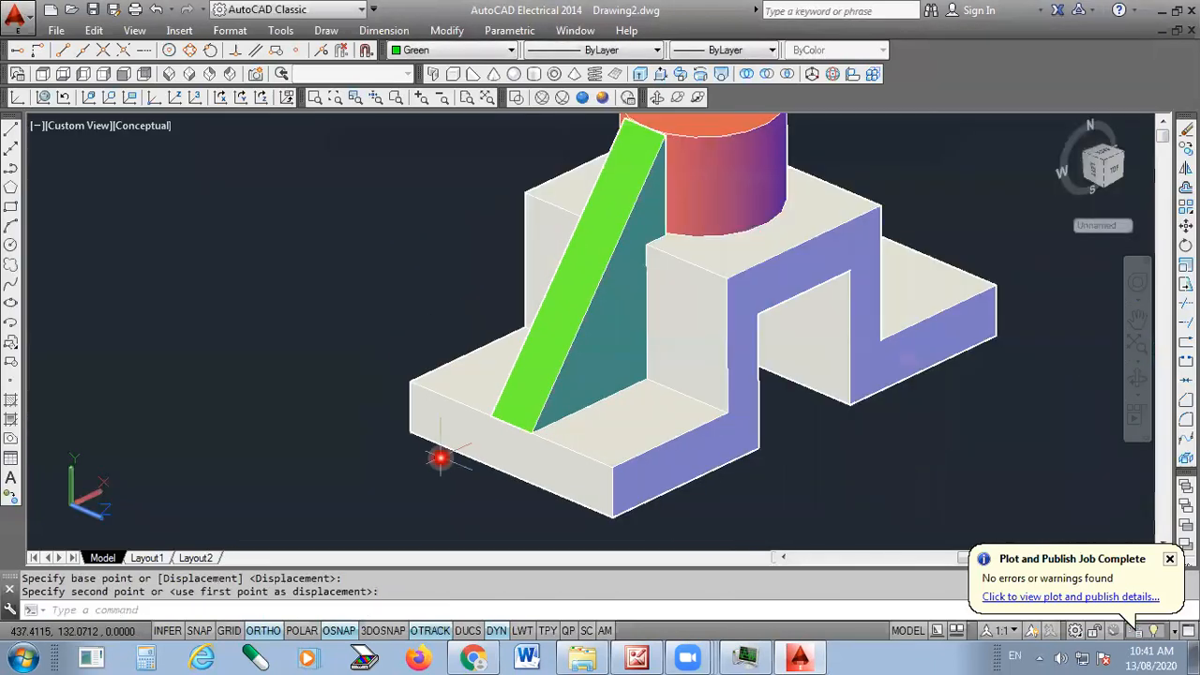
# Examine the centred rib where it meets the cylinder and compare it with the reference drawing
pyautogui.scroll(-1, 496, 431)
pyautogui.scroll(5, 549, 287)
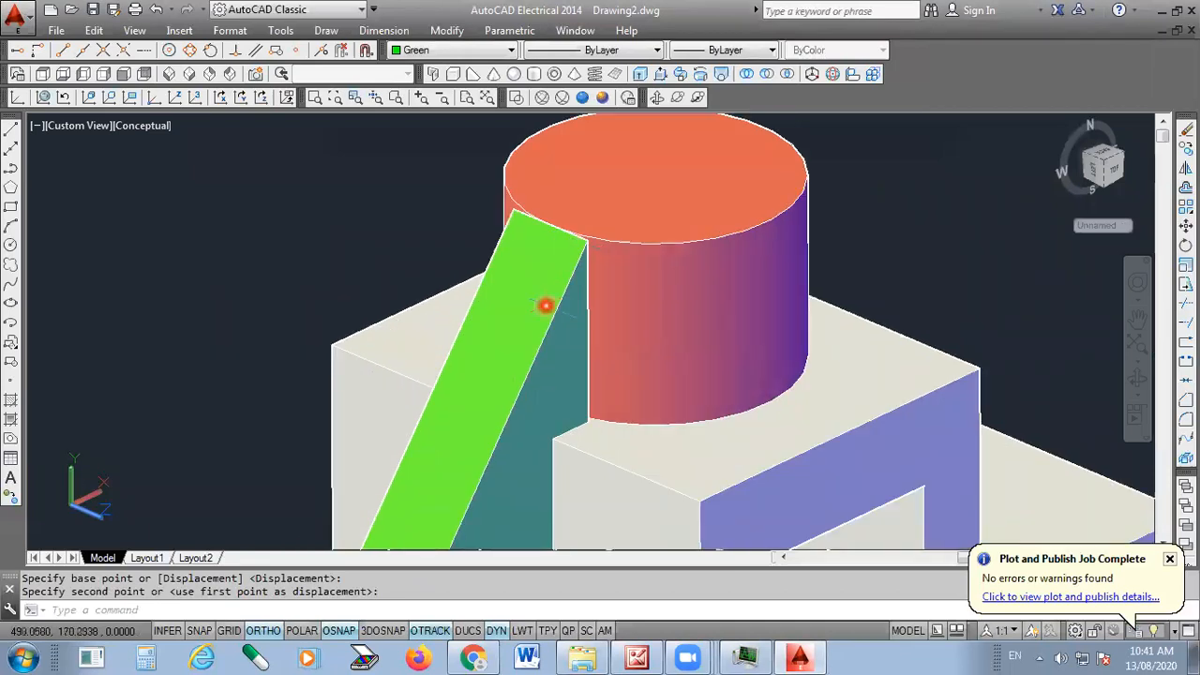
pyautogui.scroll(-3, 538, 225)
pyautogui.scroll(-1, 552, 279)
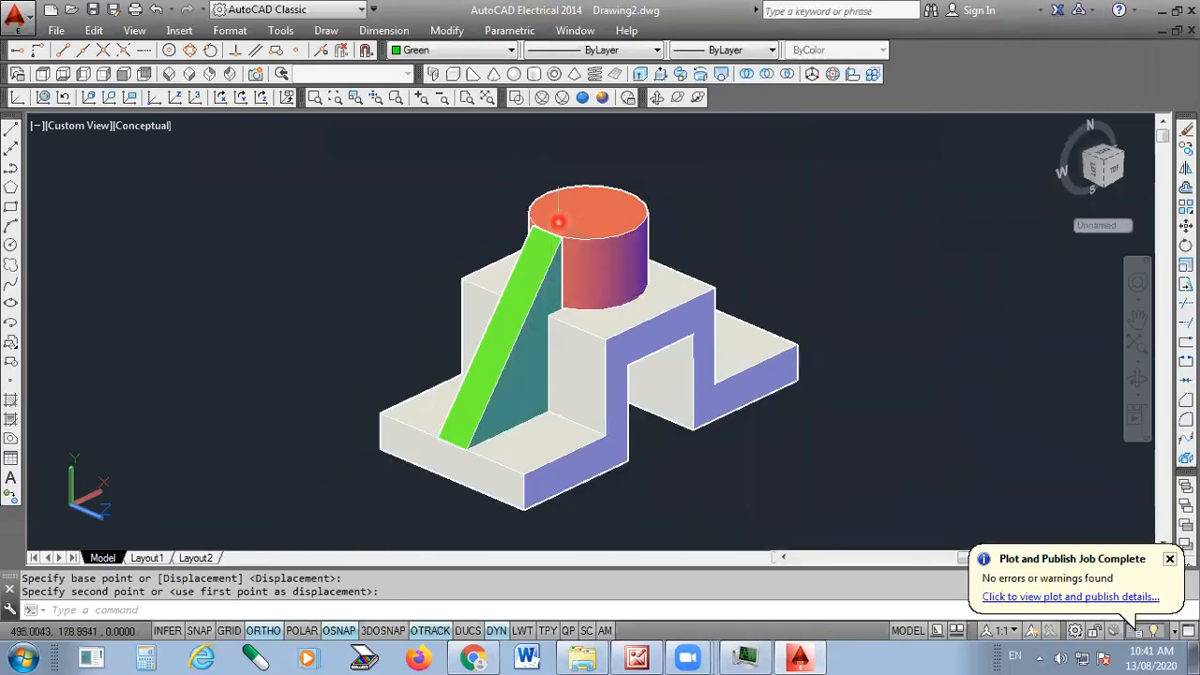
pyautogui.scroll(1, 559, 221)
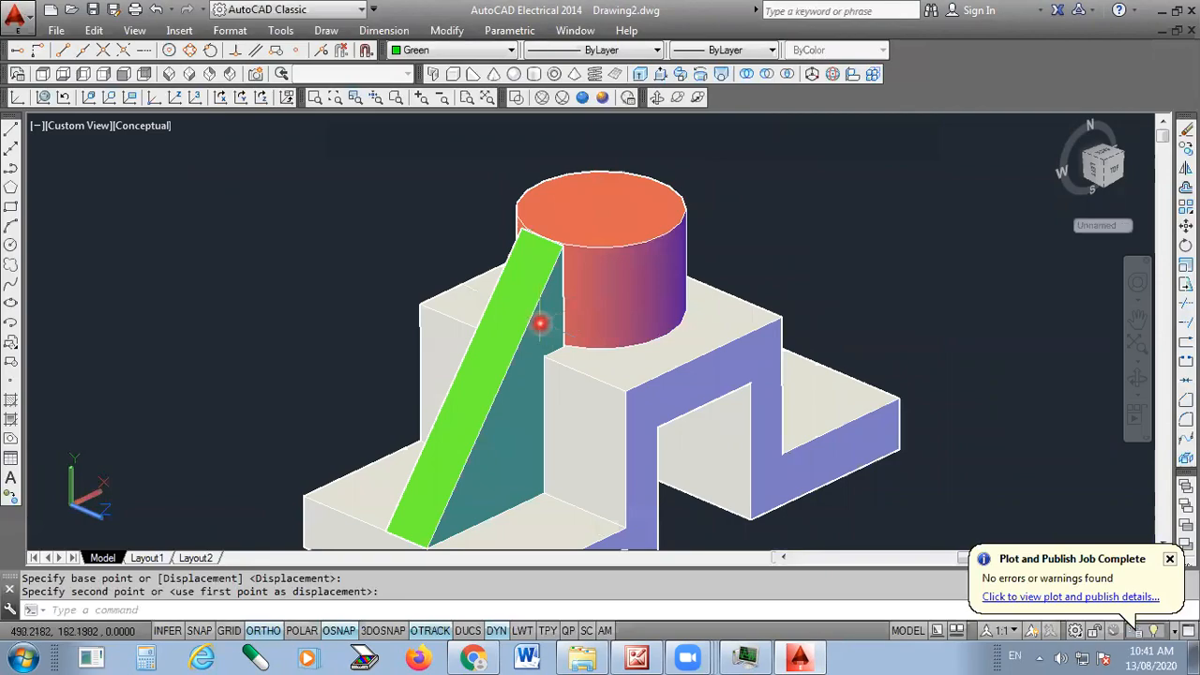
pyautogui.click(636, 657)
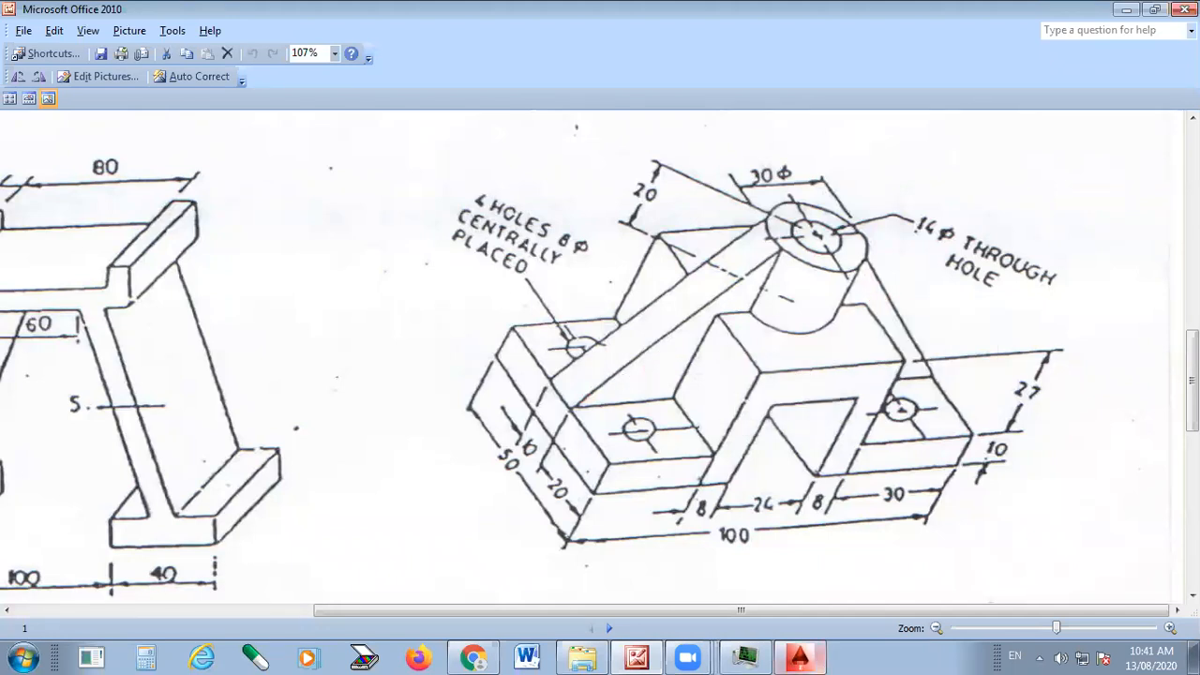
pyautogui.click(799, 658)
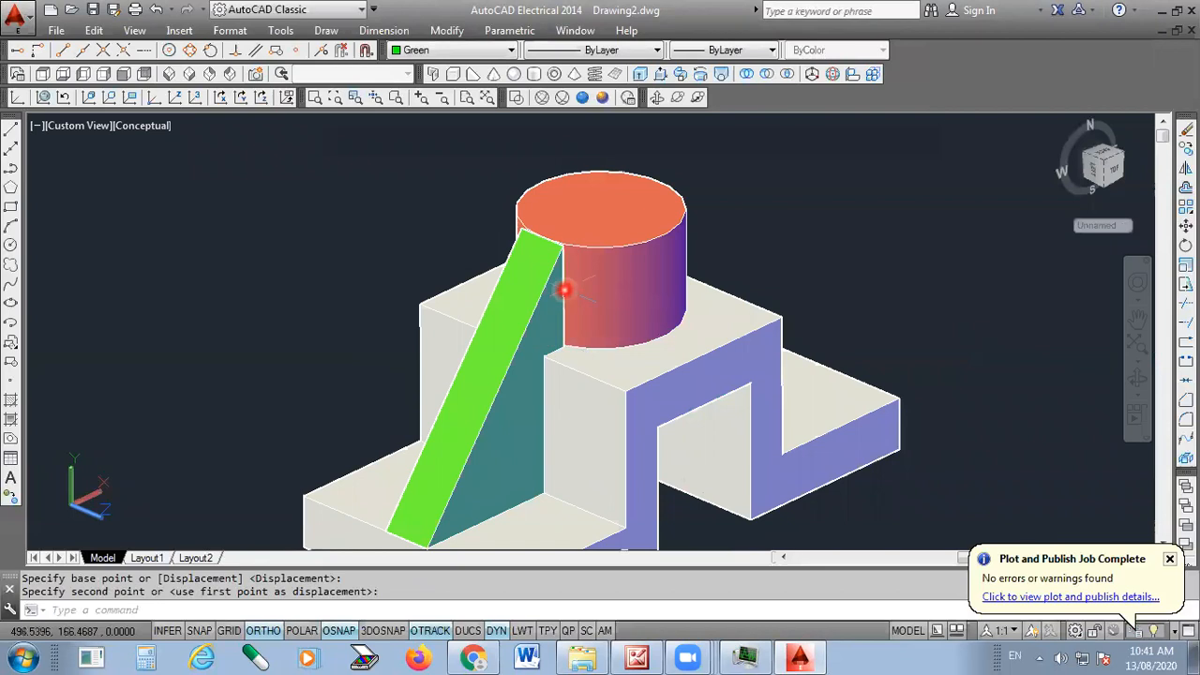
pyautogui.scroll(-2, 565, 286)
pyautogui.scroll(1, 572, 259)
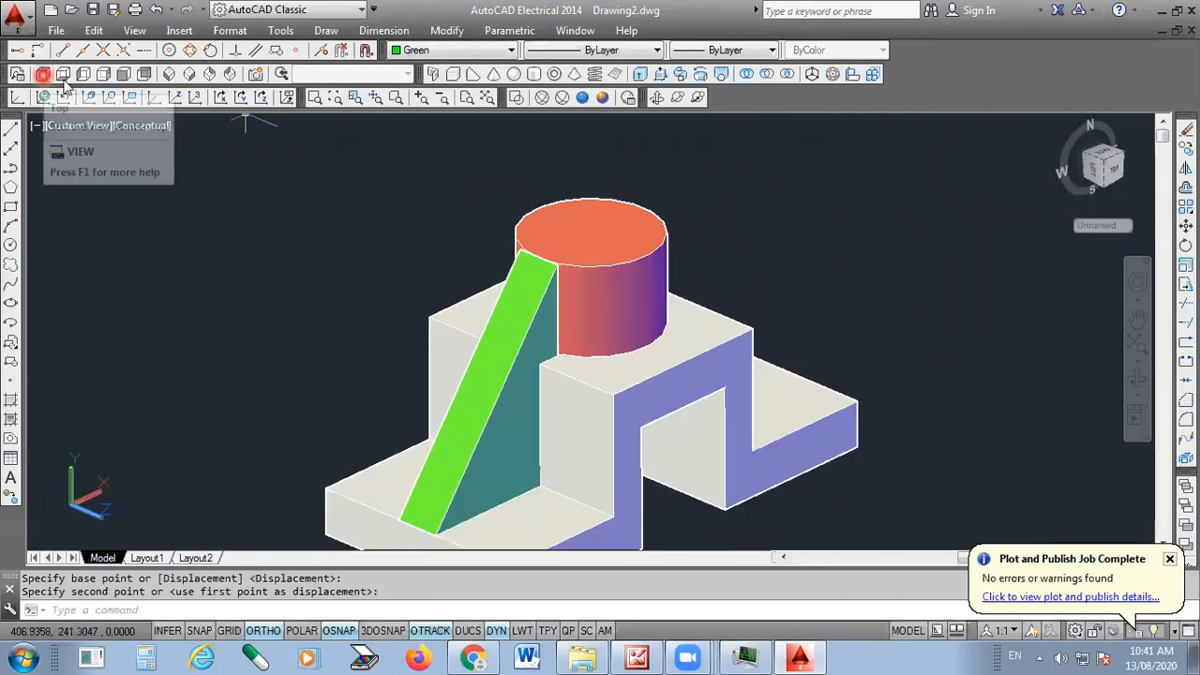
# Set the Back view and show the model in the 2D Wireframe visual style
pyautogui.click(126, 77)
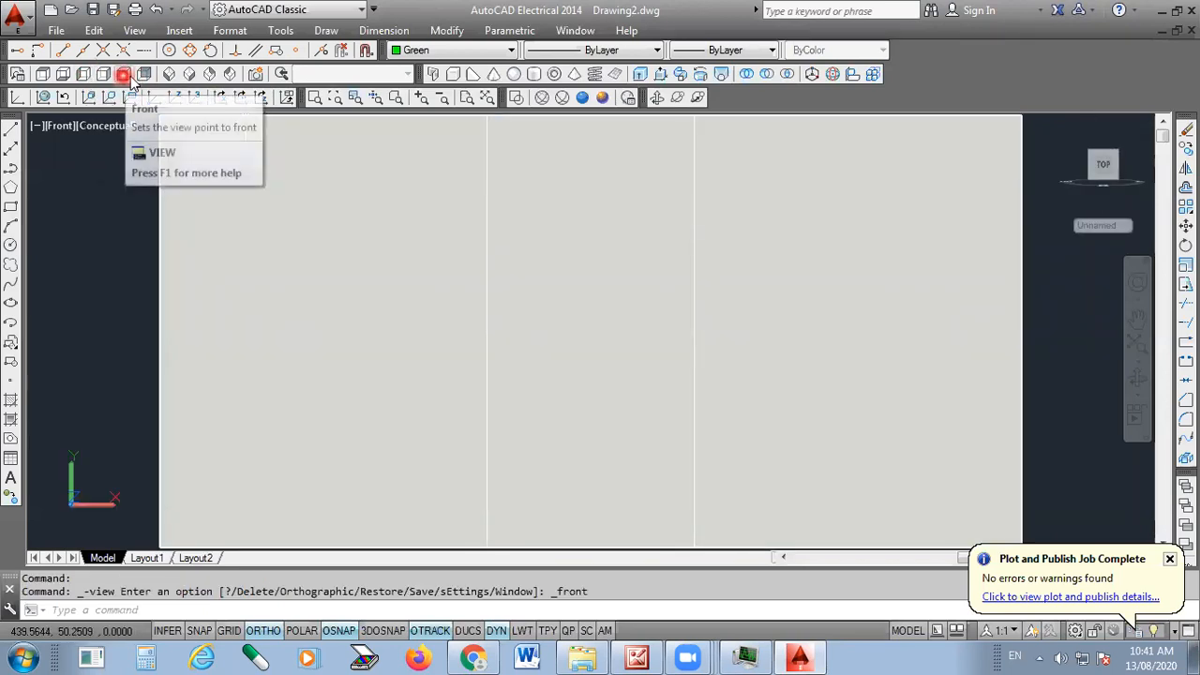
pyautogui.click(144, 77)
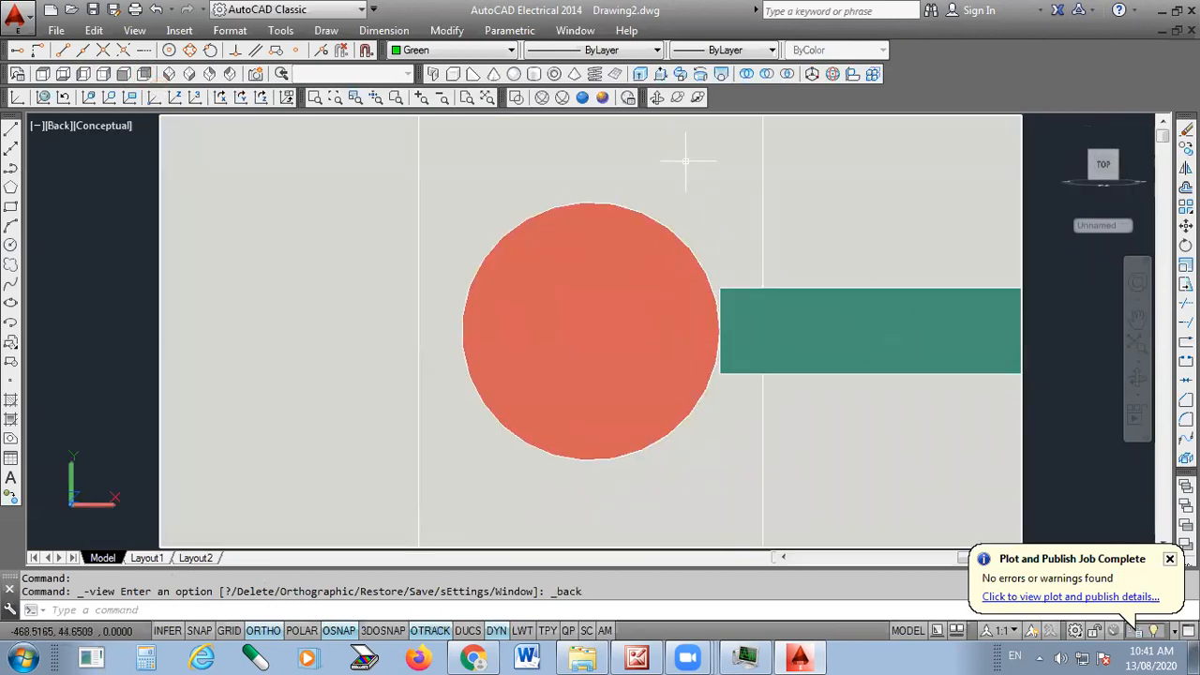
pyautogui.click(517, 101)
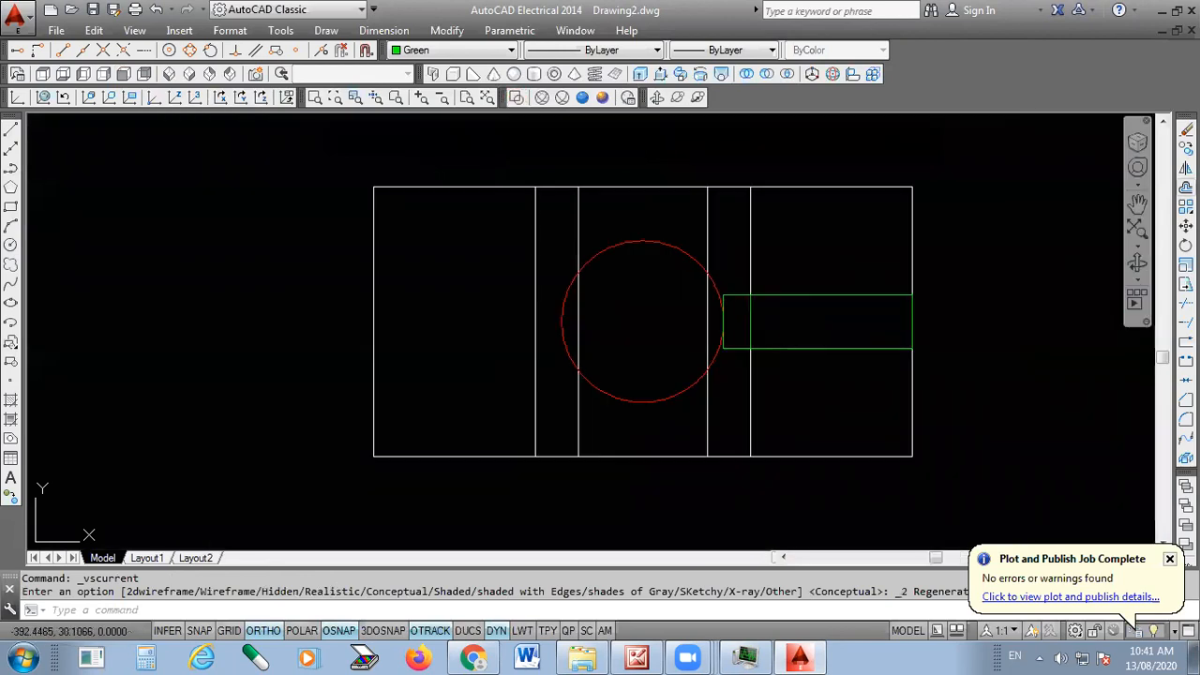
# Mirror the green rib to the opposite side of the cylinder about the midline between the base's long edges' midpoints, keeping the original
pyautogui.click(1186, 168)
pyautogui.click(831, 268)
pyautogui.click(792, 384)
pyautogui.press('Return')
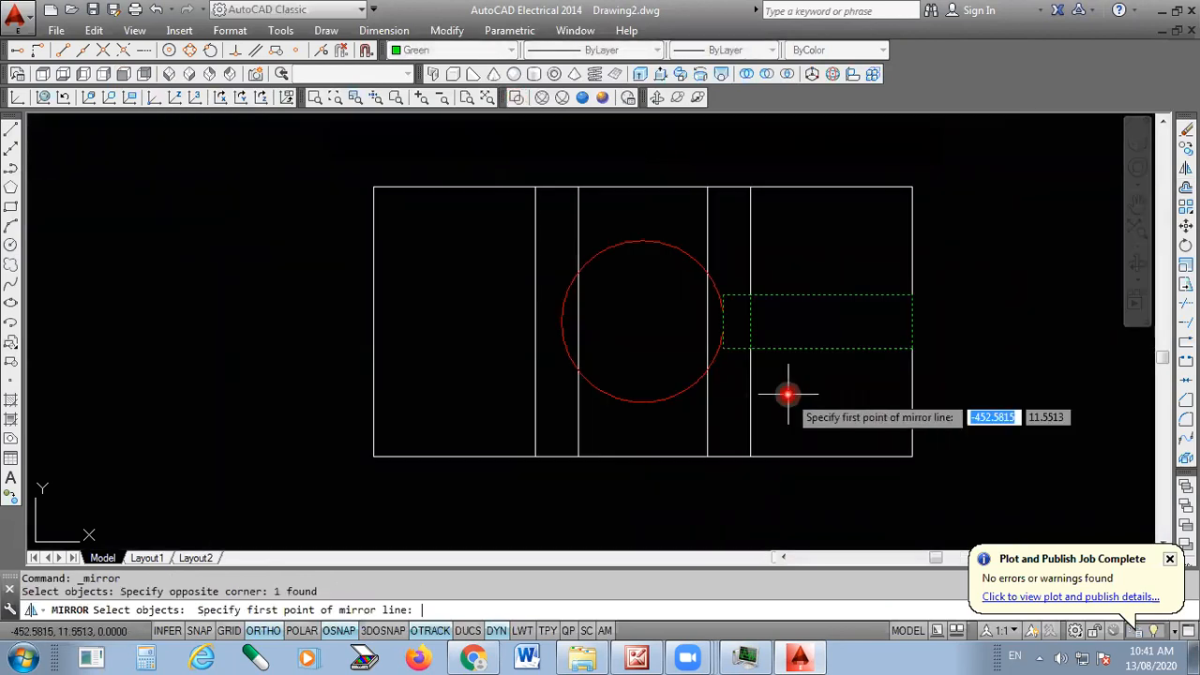
pyautogui.click(640, 187)
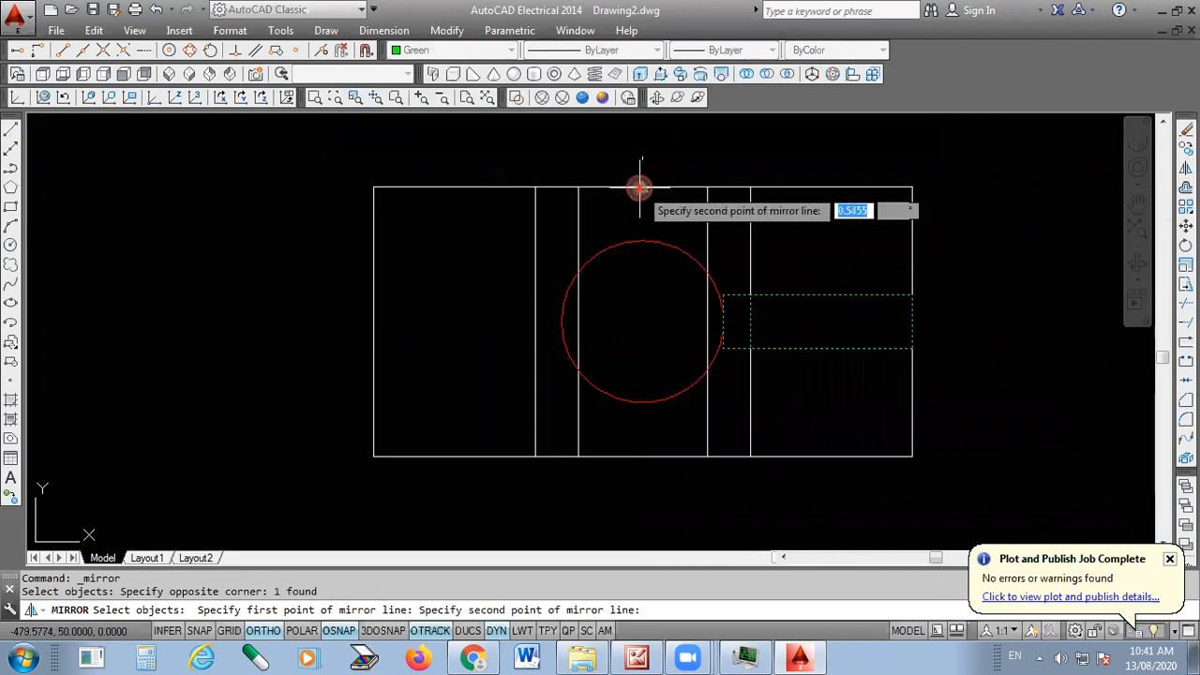
pyautogui.click(643, 461)
pyautogui.press('Return')
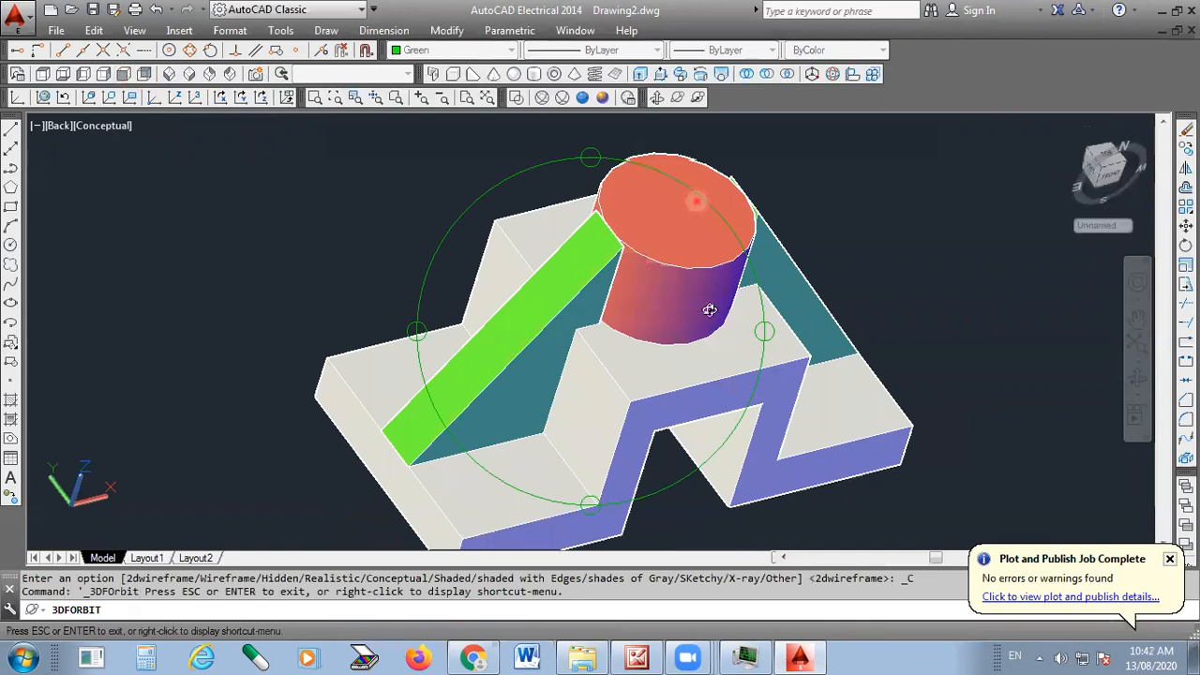
# Orbit the shaded model to an upright oblique view showing both ribs, the cylinder and the stepped front profile
pyautogui.moveTo(710, 310); pyautogui.dragTo(573, 336)
pyautogui.moveTo(722, 329); pyautogui.dragTo(766, 295)
pyautogui.moveTo(643, 324); pyautogui.dragTo(664, 359)
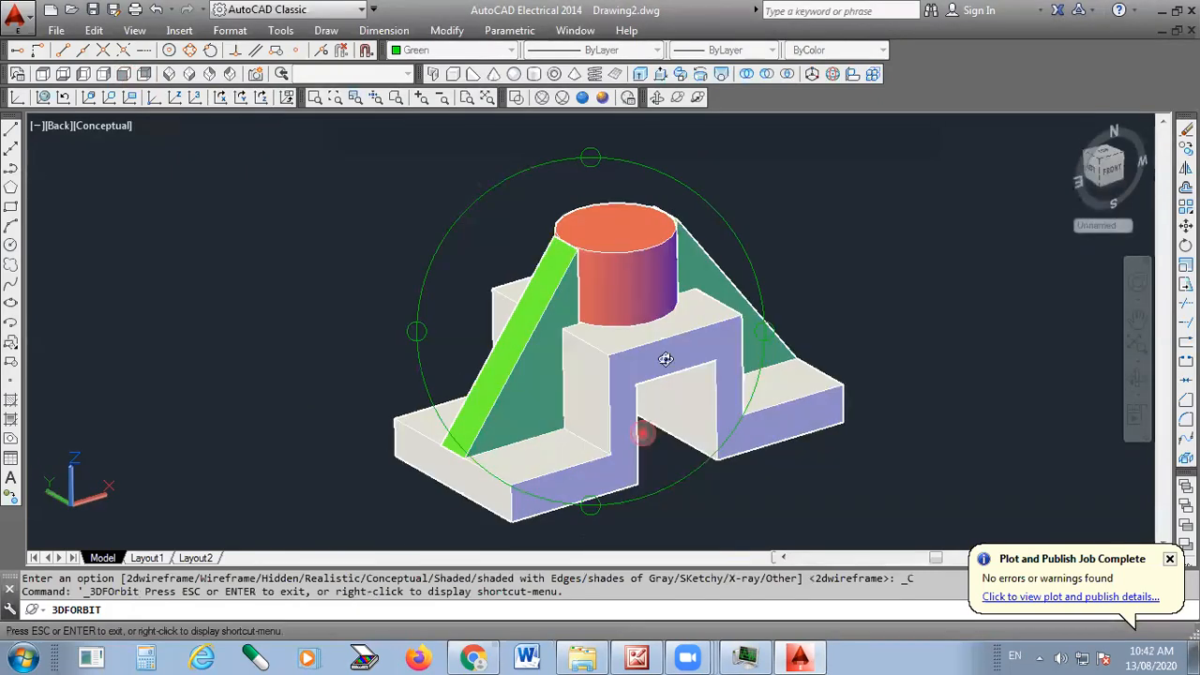
pyautogui.rightClick(796, 232)
pyautogui.click(814, 241)
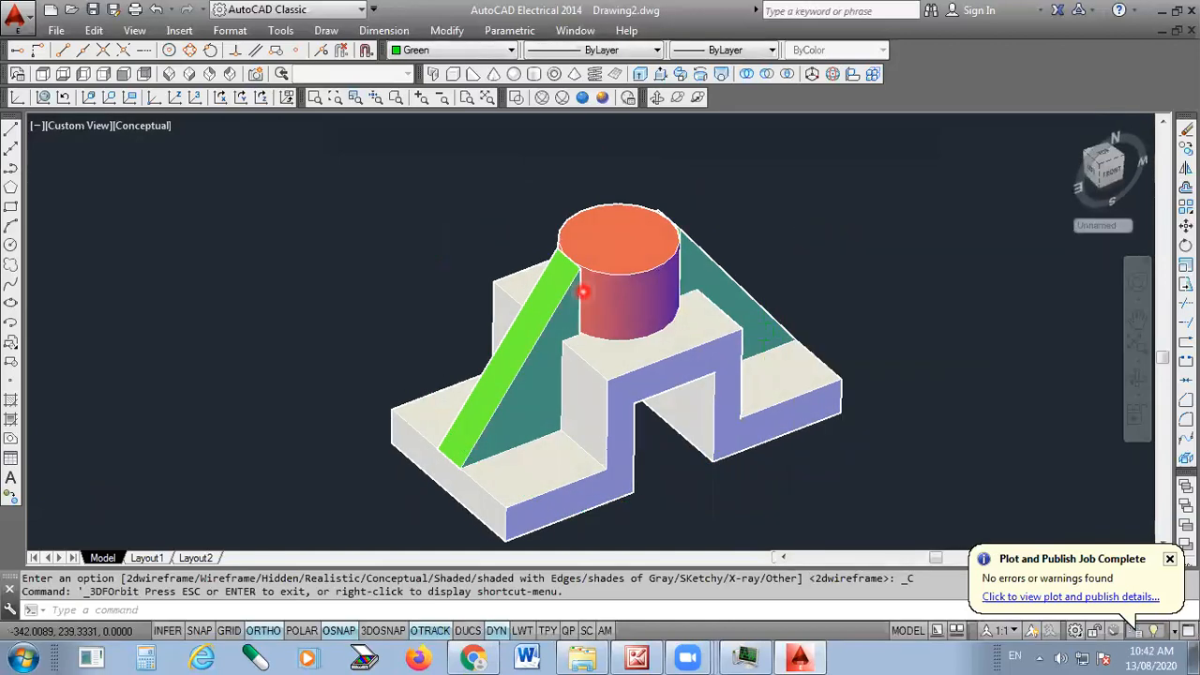
# Erase the cylinder, stepped base and both ribs together, and undo the deletion
pyautogui.scroll(2, 675, 247)
pyautogui.click(669, 308)
pyautogui.click(555, 345)
pyautogui.click(779, 271)
pyautogui.click(767, 374)
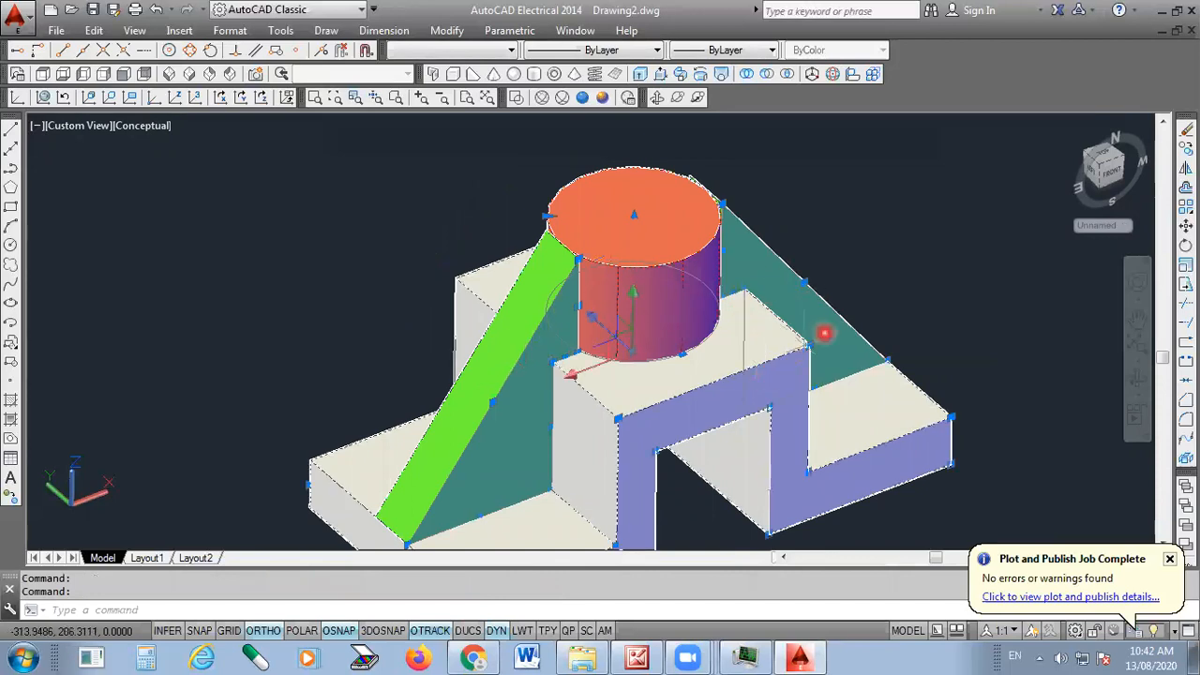
pyautogui.press('Delete')
pyautogui.hotkey('ctrl', 'z')
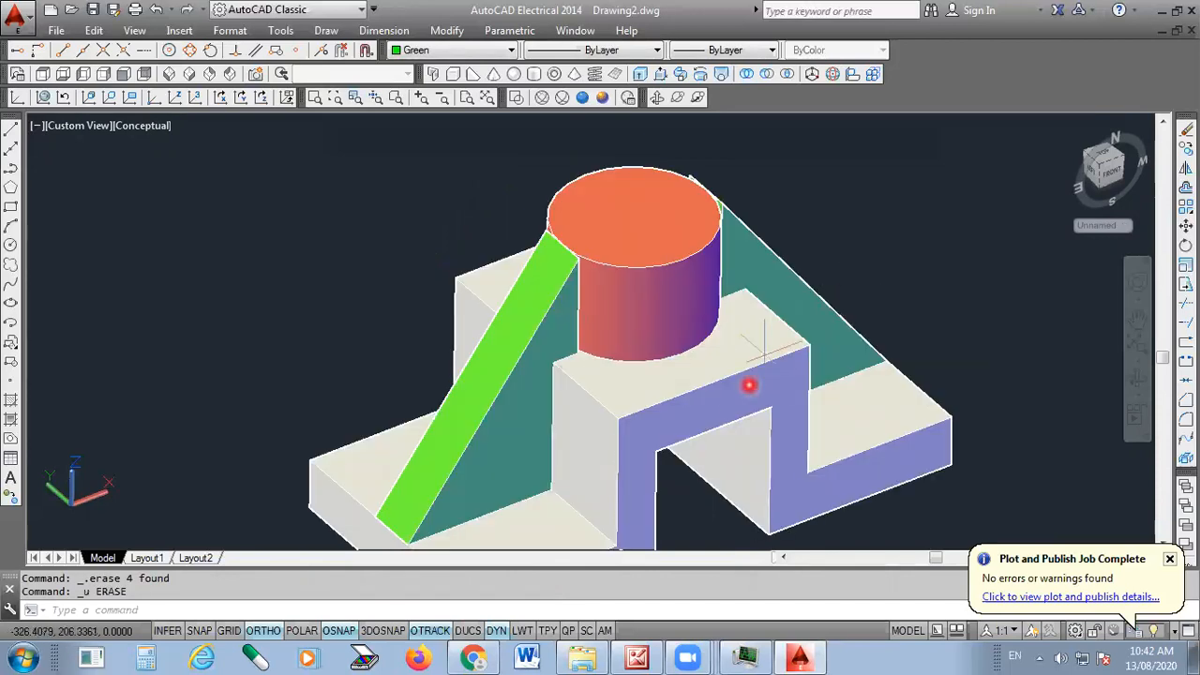
# Erase the stepped base and one green rib individually, and undo both deletions and the last zoom
pyautogui.press('Delete')
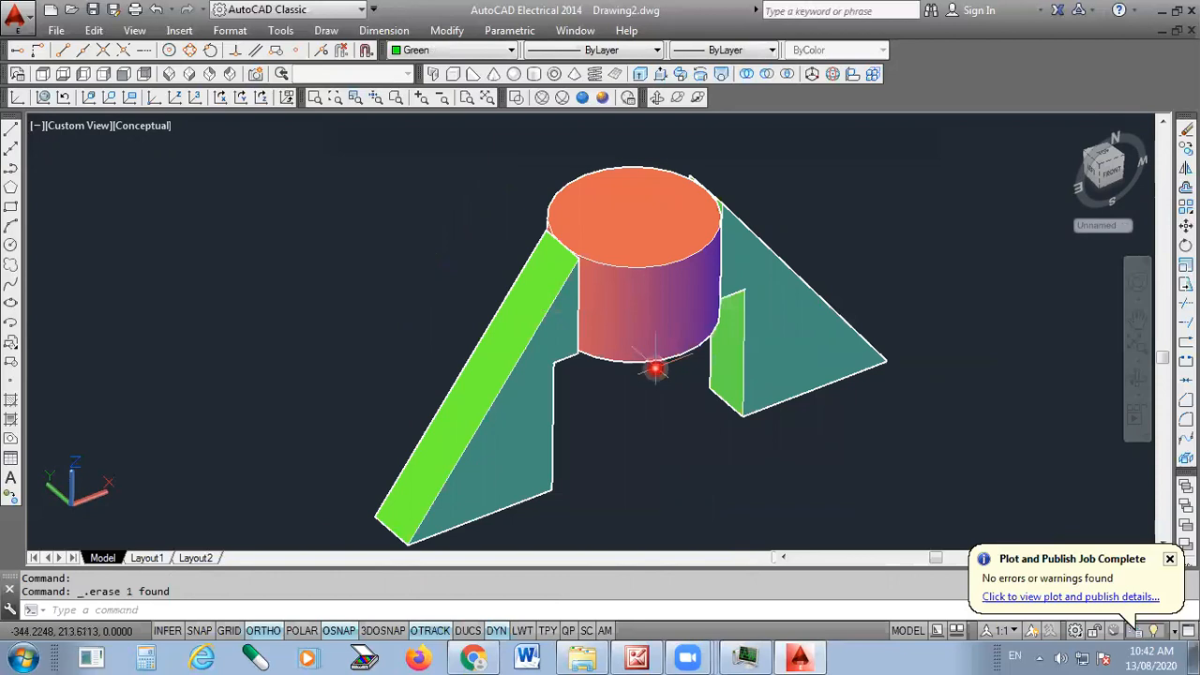
pyautogui.click(498, 343)
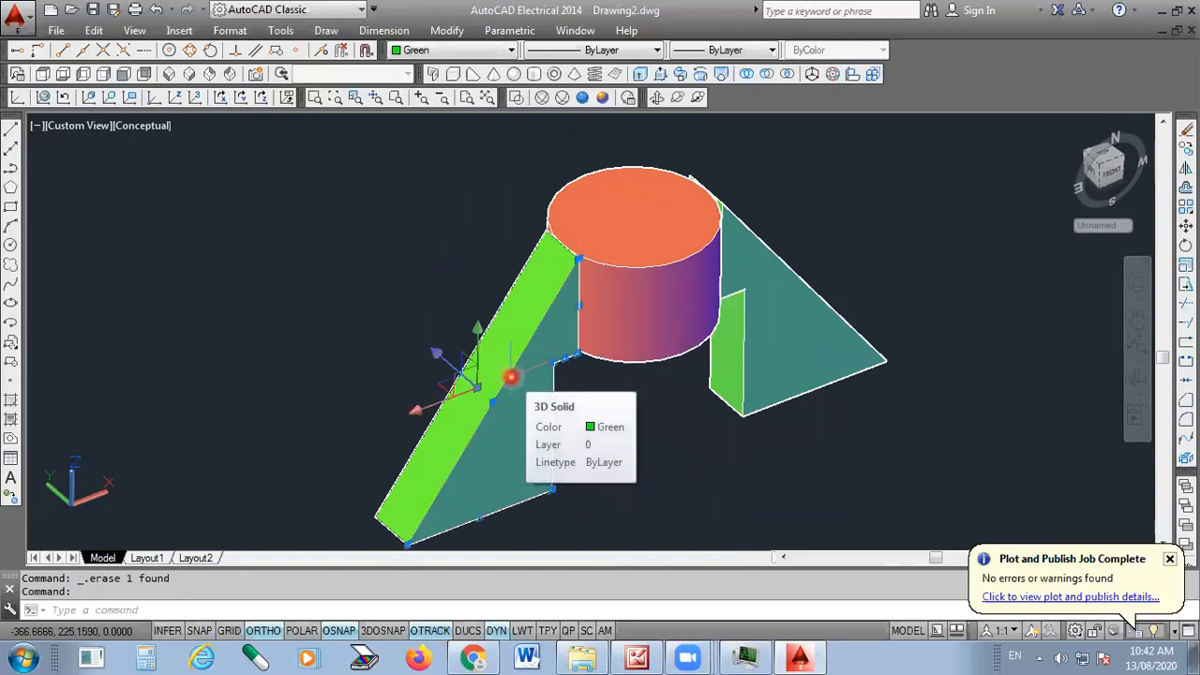
pyautogui.press('Delete')
pyautogui.hotkey('ctrl', 'z')
pyautogui.hotkey('ctrl', 'z')
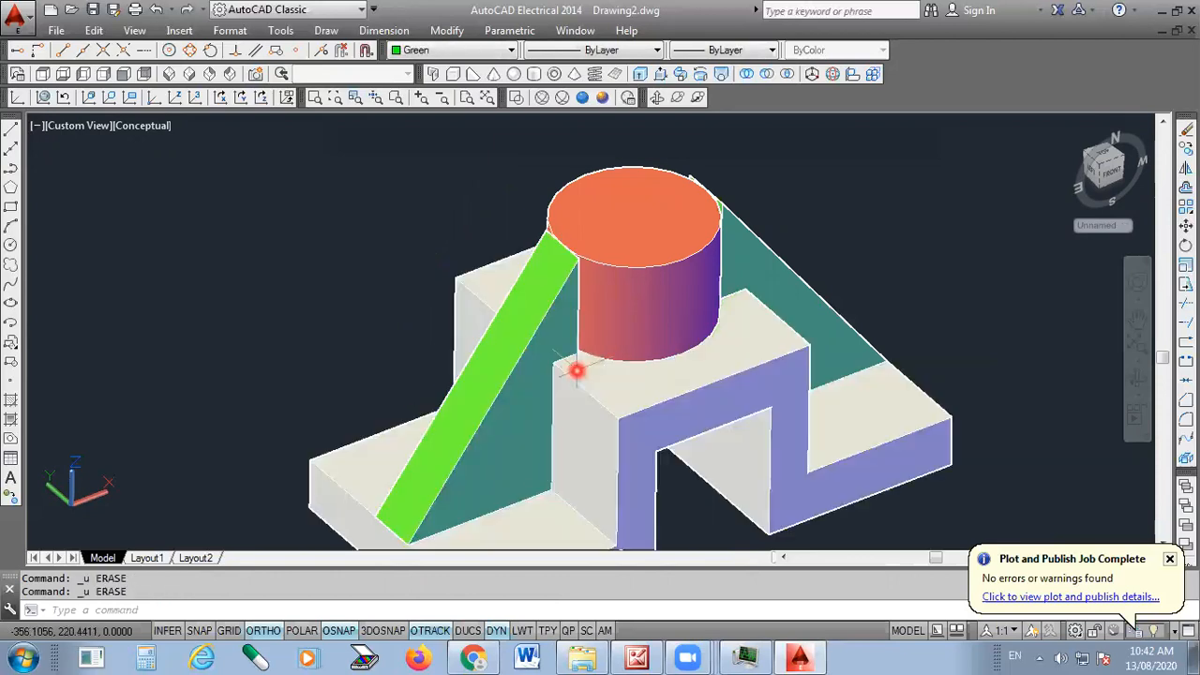
pyautogui.hotkey('ctrl', 'z')
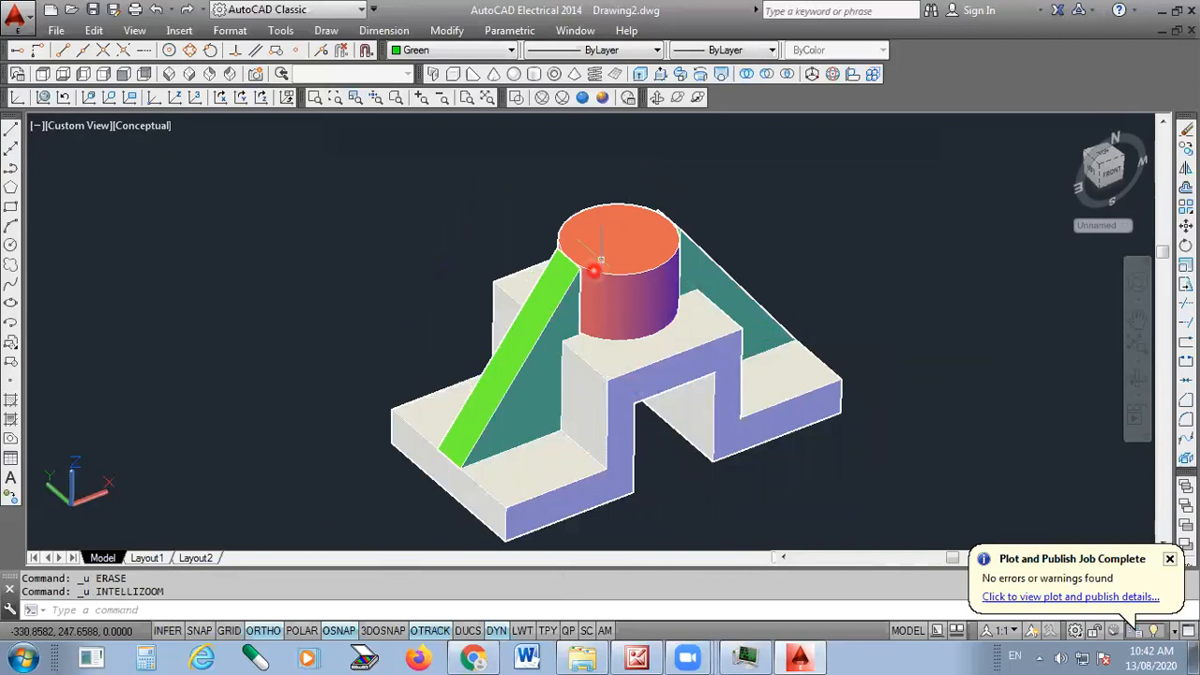
# Change the colour of the stepped base solid to Yellow
pyautogui.click(610, 394)
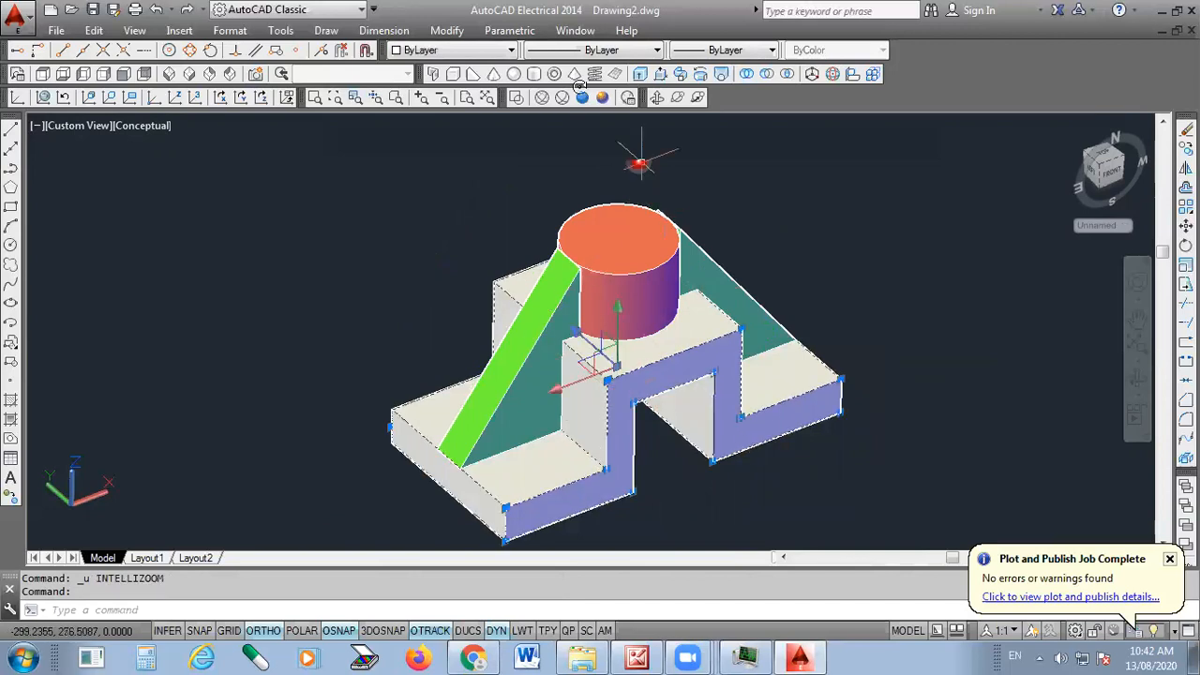
pyautogui.click(455, 50)
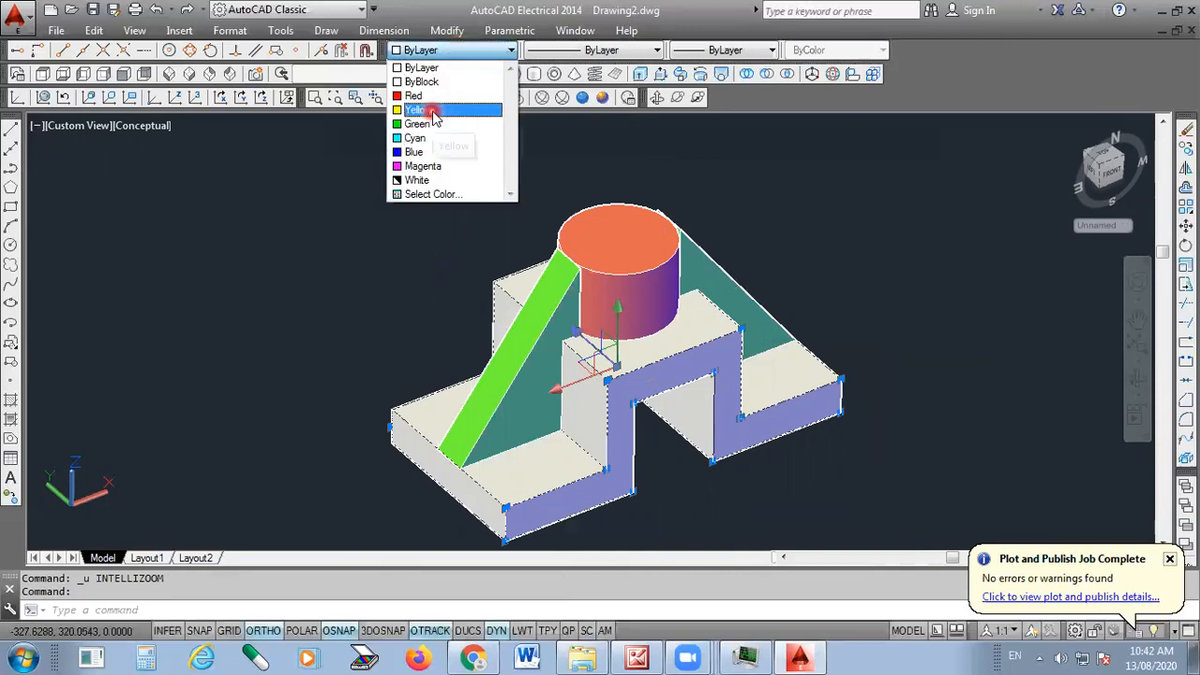
pyautogui.click(422, 110)
pyautogui.press('Escape')
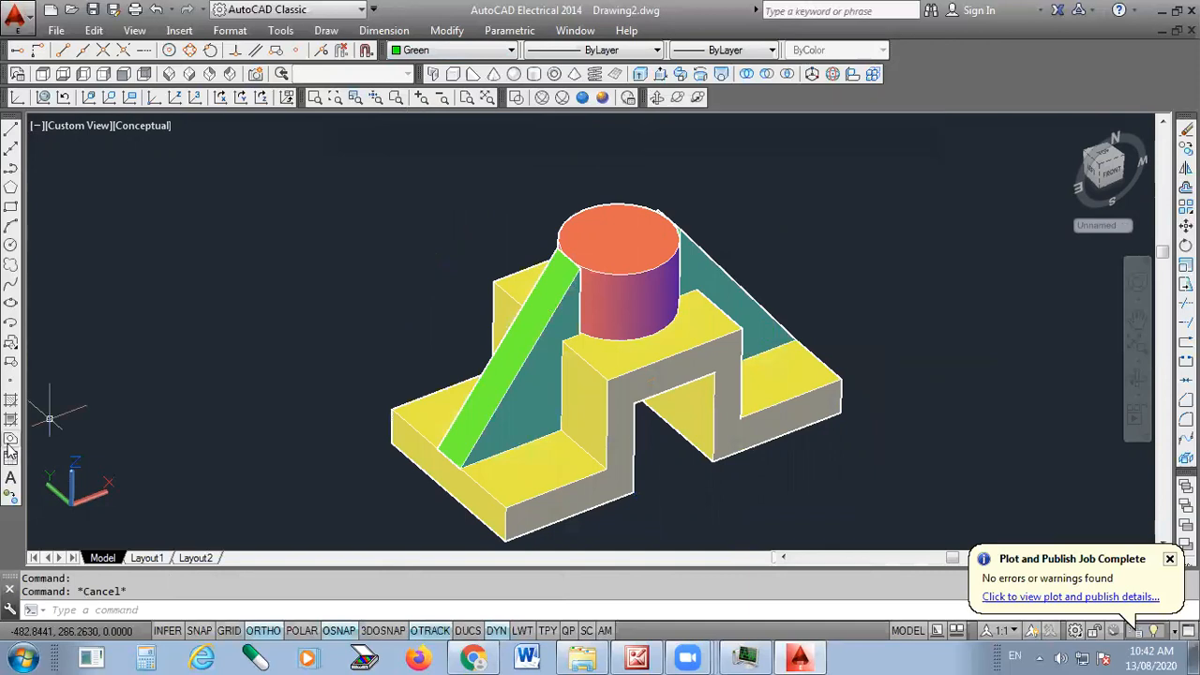
# Union the stepped base, the cylinder and both ribs into a single solid
pyautogui.click(747, 75)
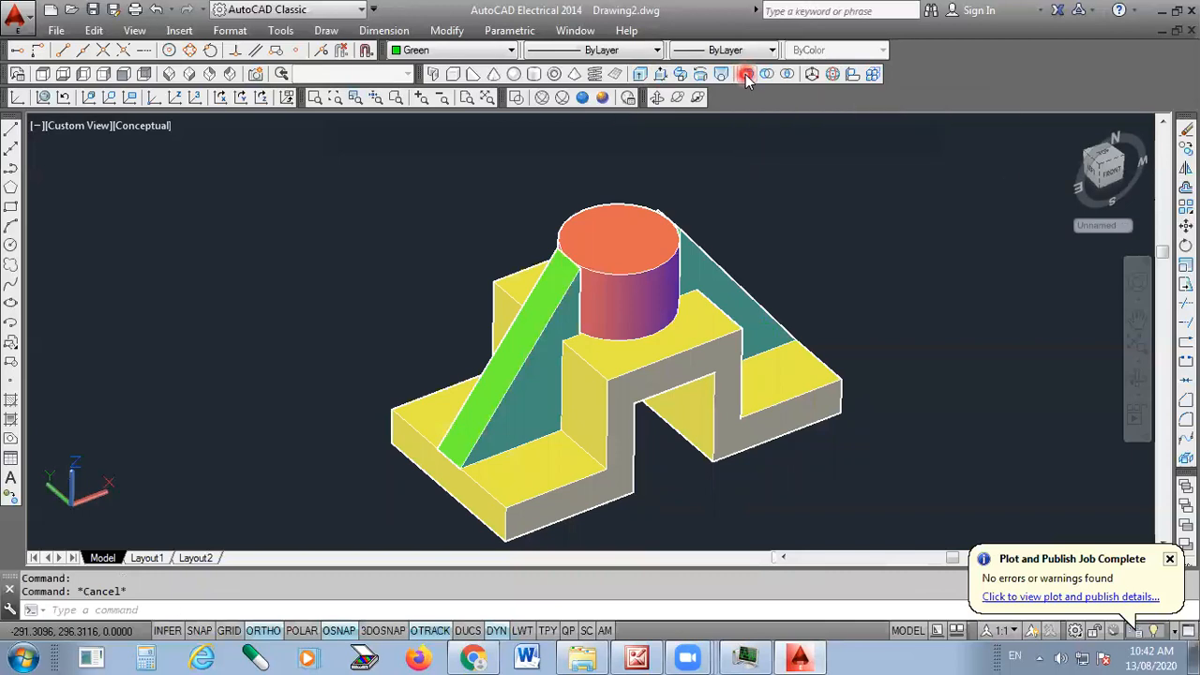
pyautogui.scroll(-2, 623, 246)
pyautogui.click(793, 185)
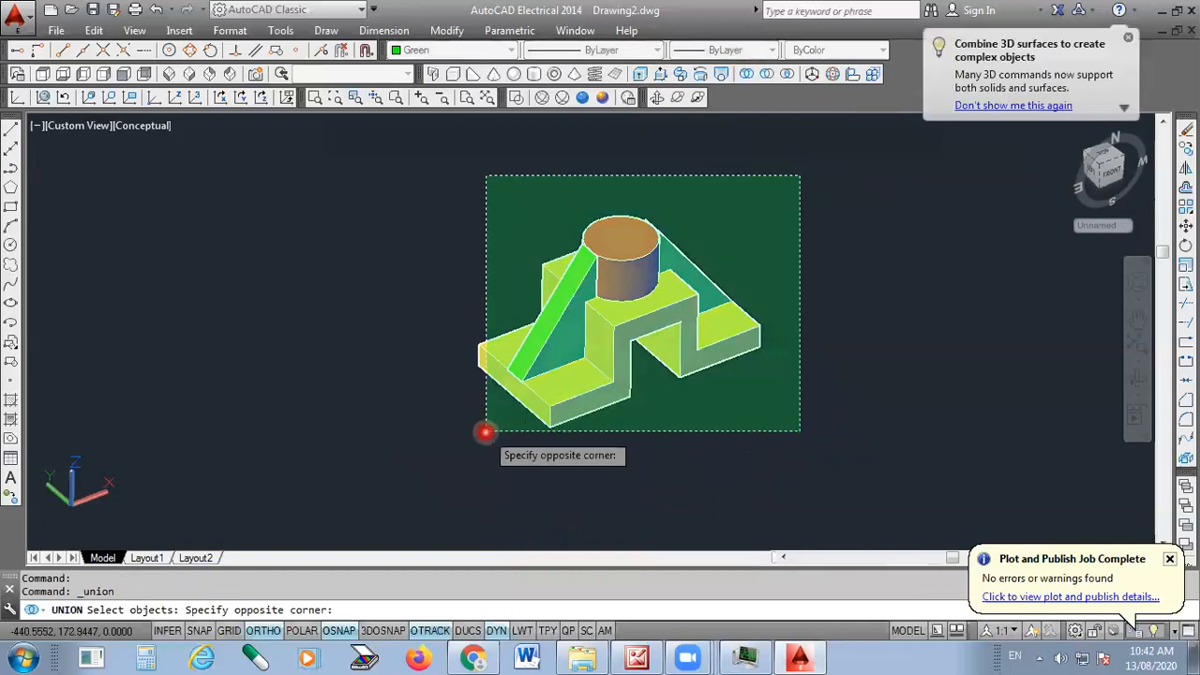
pyautogui.click(482, 432)
pyautogui.press('Return')
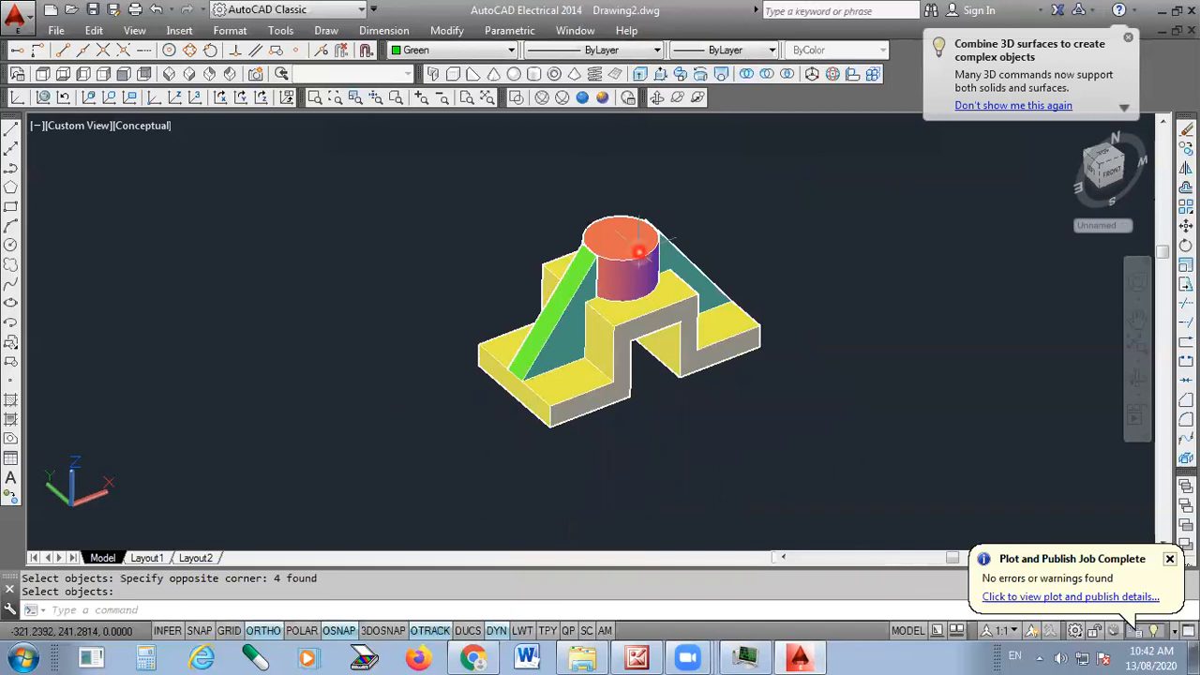
# Erase the united bracket solid and undo the deletion
pyautogui.scroll(2, 631, 280)
pyautogui.click(631, 280)
pyautogui.press('Delete')
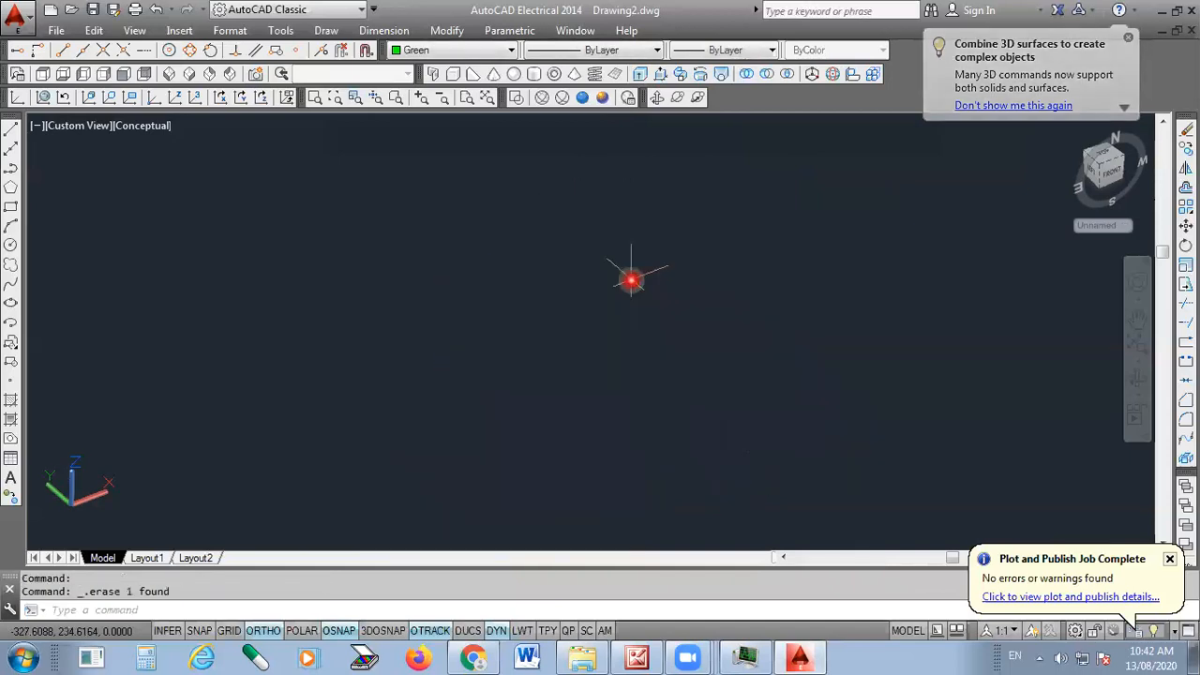
pyautogui.hotkey('ctrl', 'z')
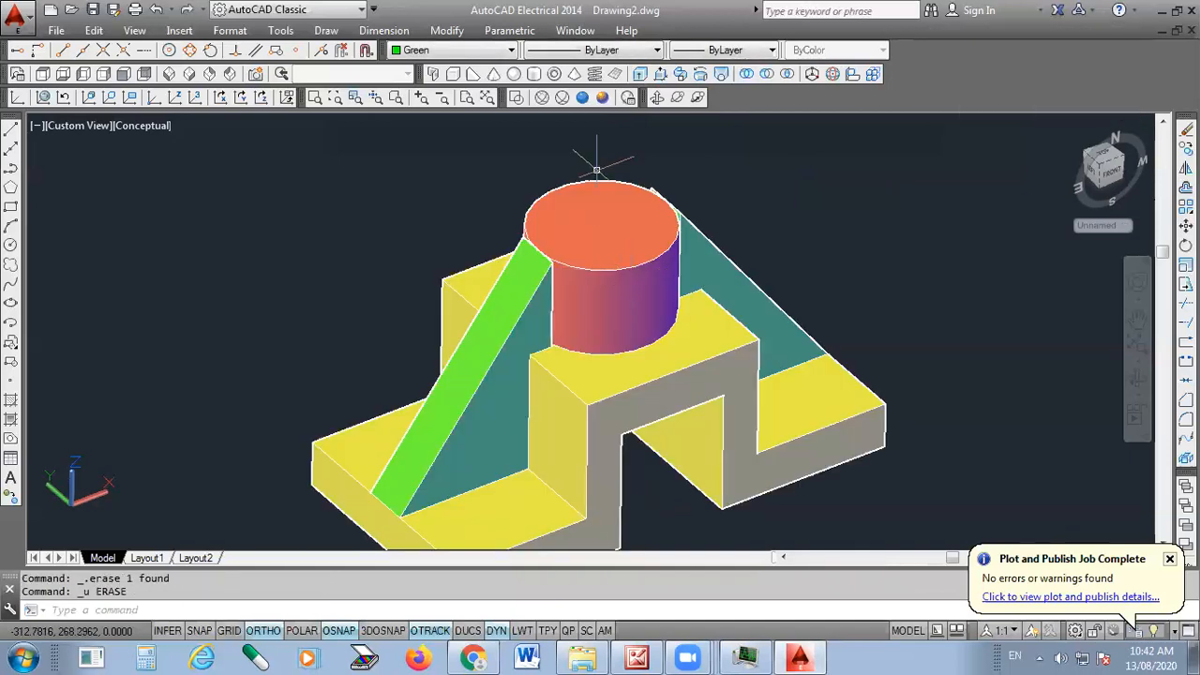
# Orbit freely around the united bracket to inspect it, ending in an upright oblique view of the cylinder's top face and stepped front
pyautogui.click(674, 101)
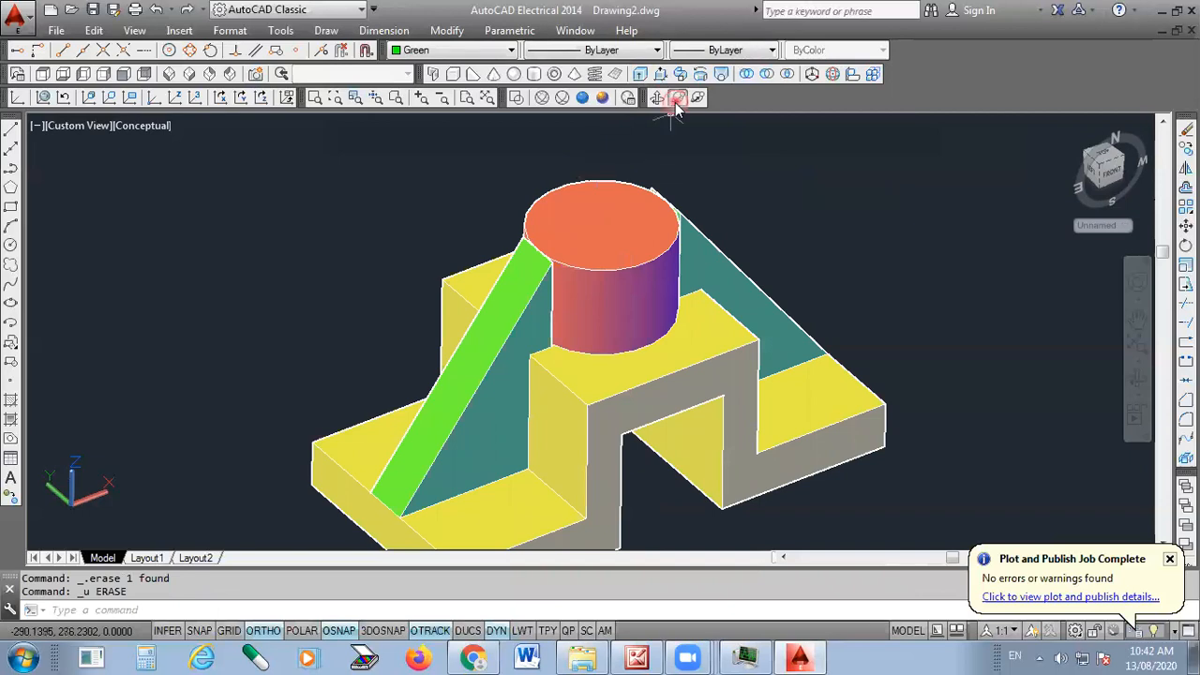
pyautogui.moveTo(603, 289); pyautogui.dragTo(598, 190)
pyautogui.moveTo(542, 361); pyautogui.dragTo(667, 284)
pyautogui.scroll(2, 632, 318)
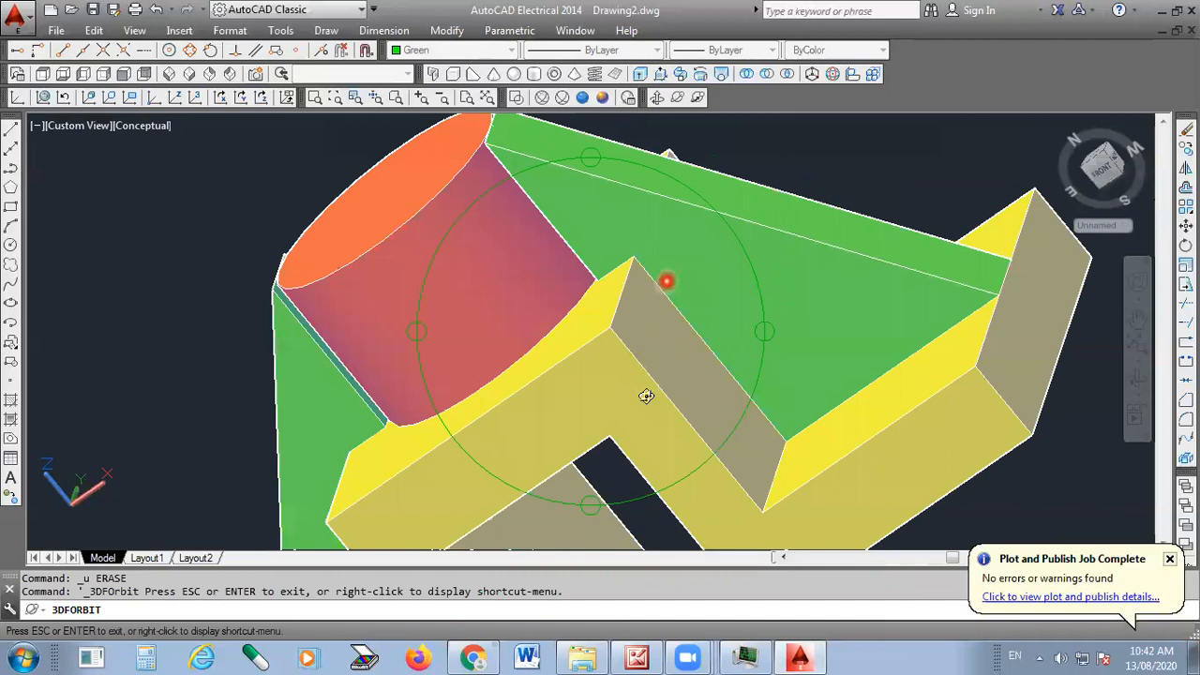
pyautogui.moveTo(646, 395); pyautogui.dragTo(653, 263)
pyautogui.moveTo(762, 309); pyautogui.dragTo(682, 312)
pyautogui.scroll(-4, 657, 314)
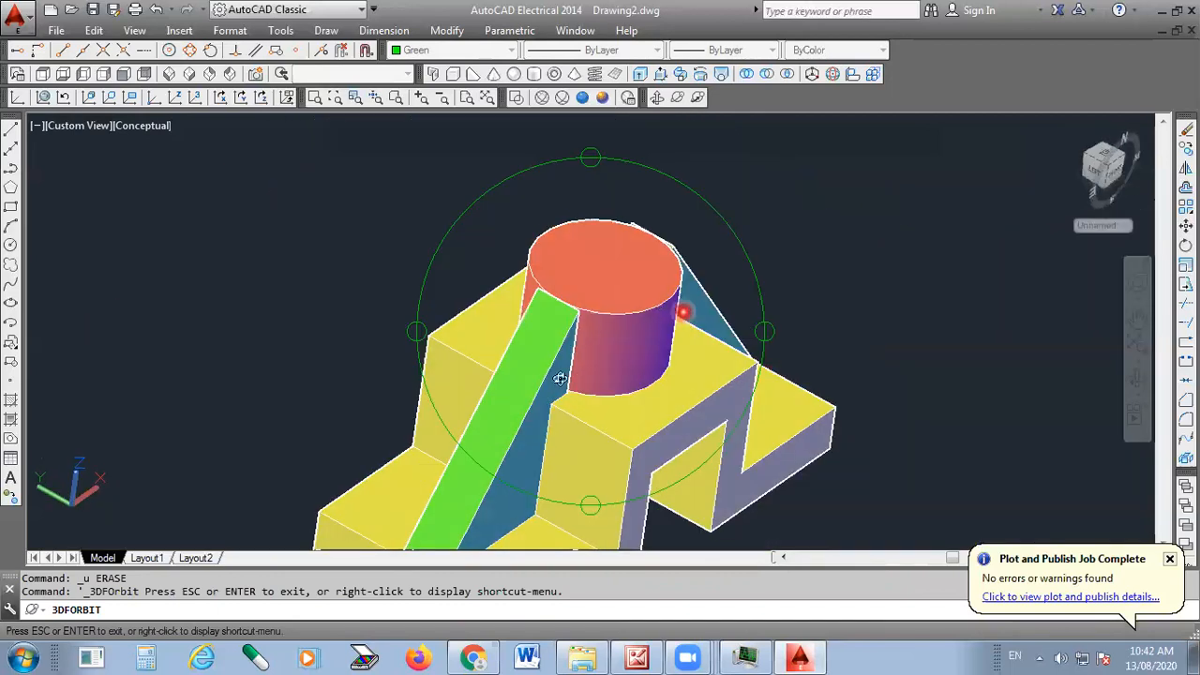
pyautogui.moveTo(560, 378); pyautogui.dragTo(532, 306)
pyautogui.rightClick(769, 177)
pyautogui.click(838, 198)
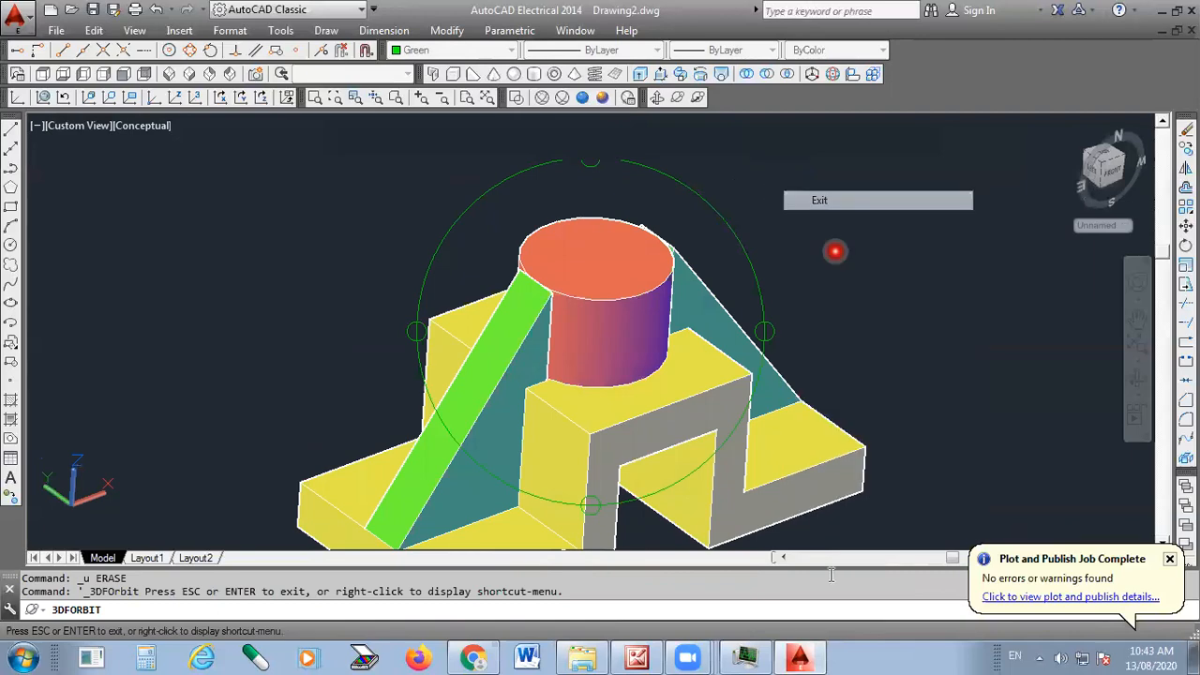
# Check the hole callouts of the bracket on the reference drawing and return to the AutoCAD model
pyautogui.click(802, 656)
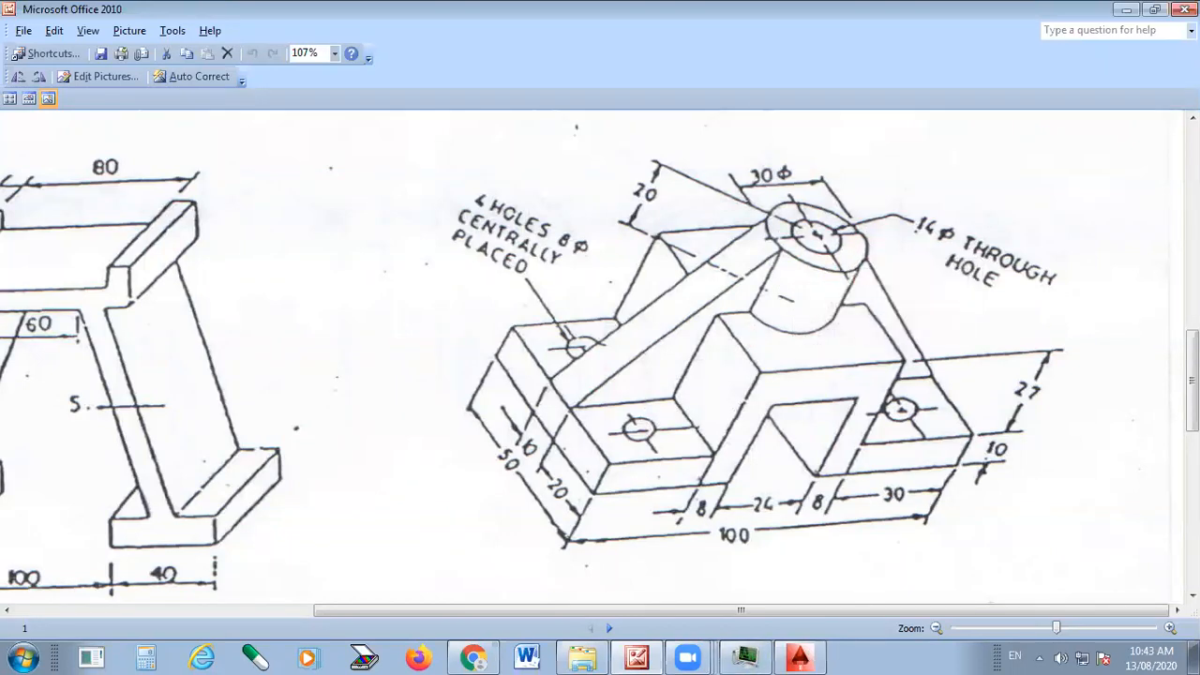
pyautogui.click(799, 657)
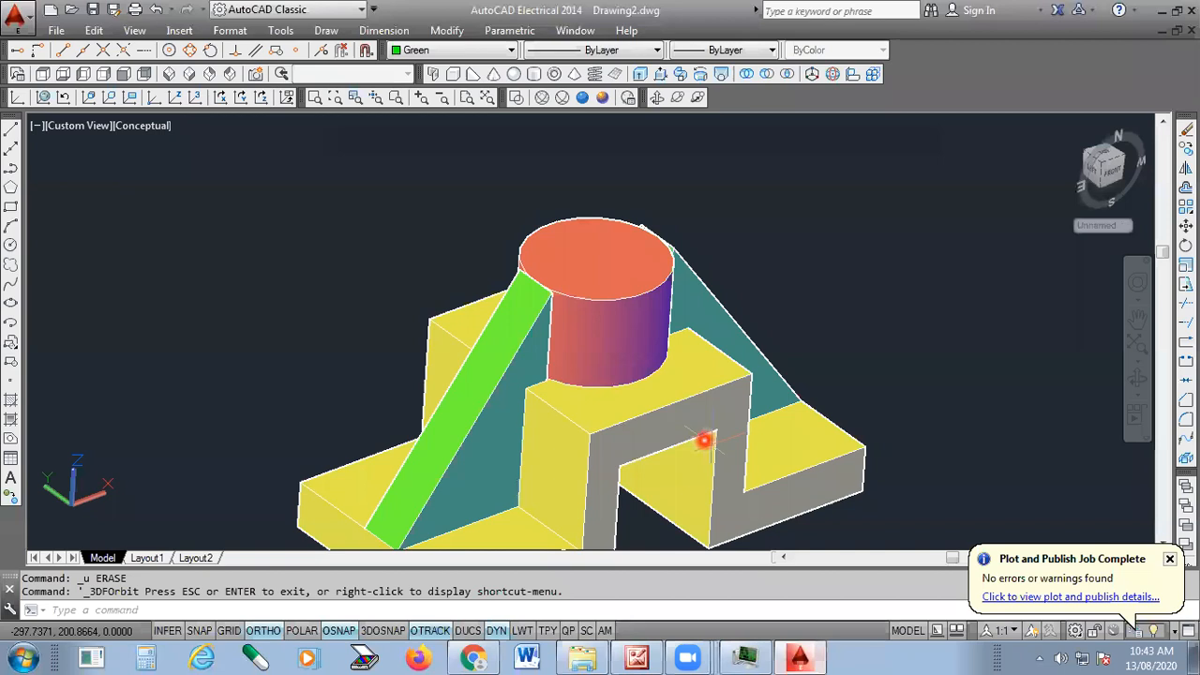
pyautogui.moveTo(704, 441); pyautogui.dragTo(595, 222)
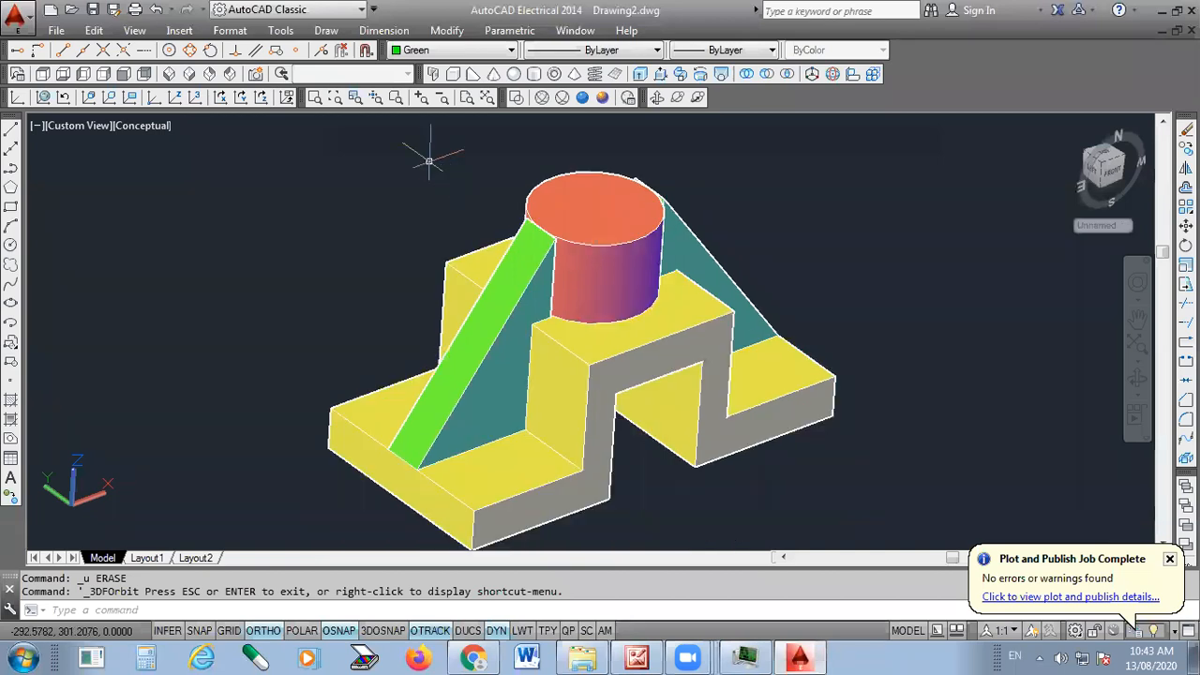
pyautogui.click(90, 98)
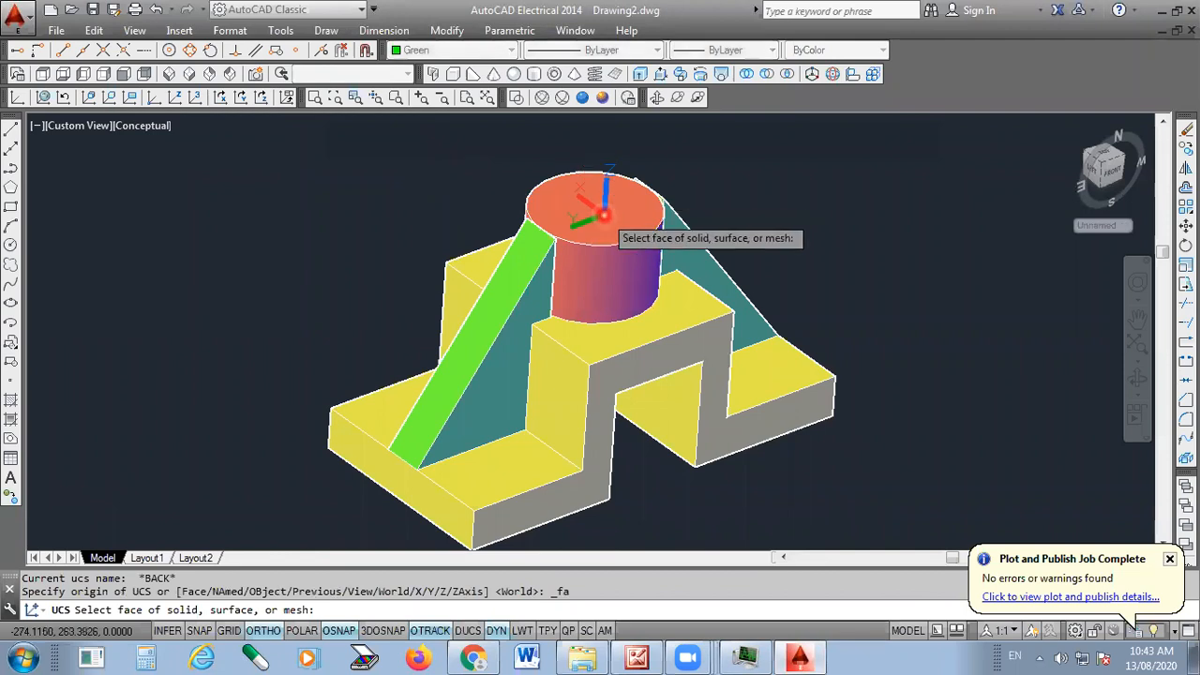
pyautogui.click(605, 216)
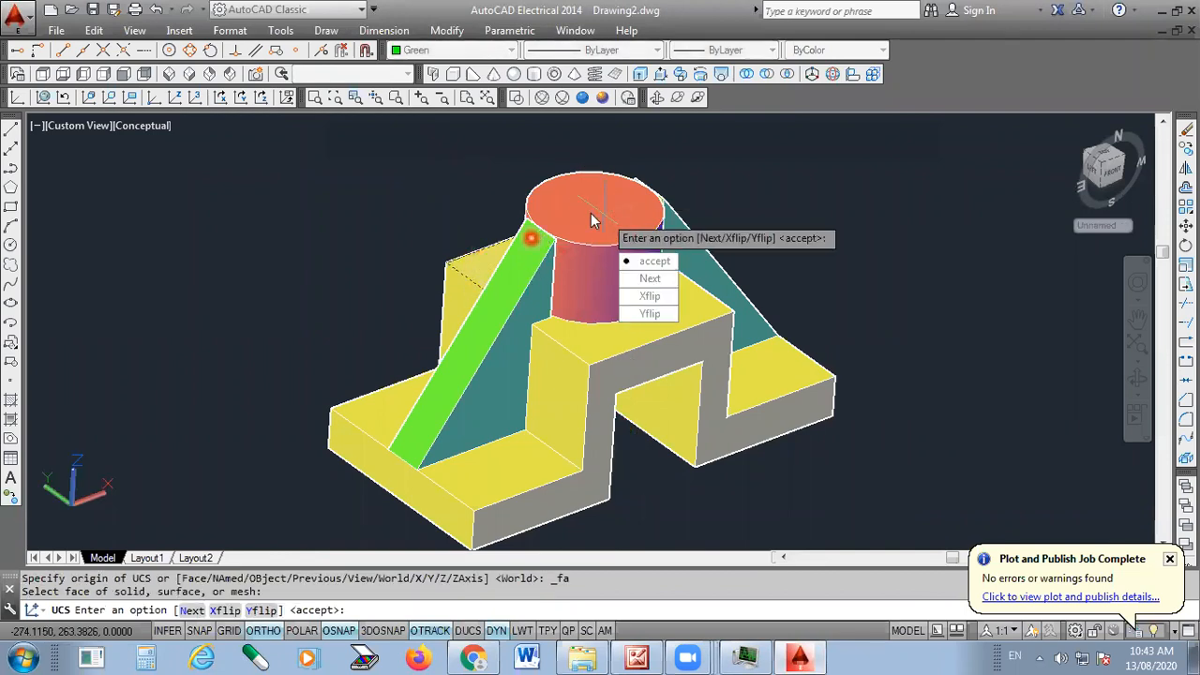
pyautogui.press('Escape')
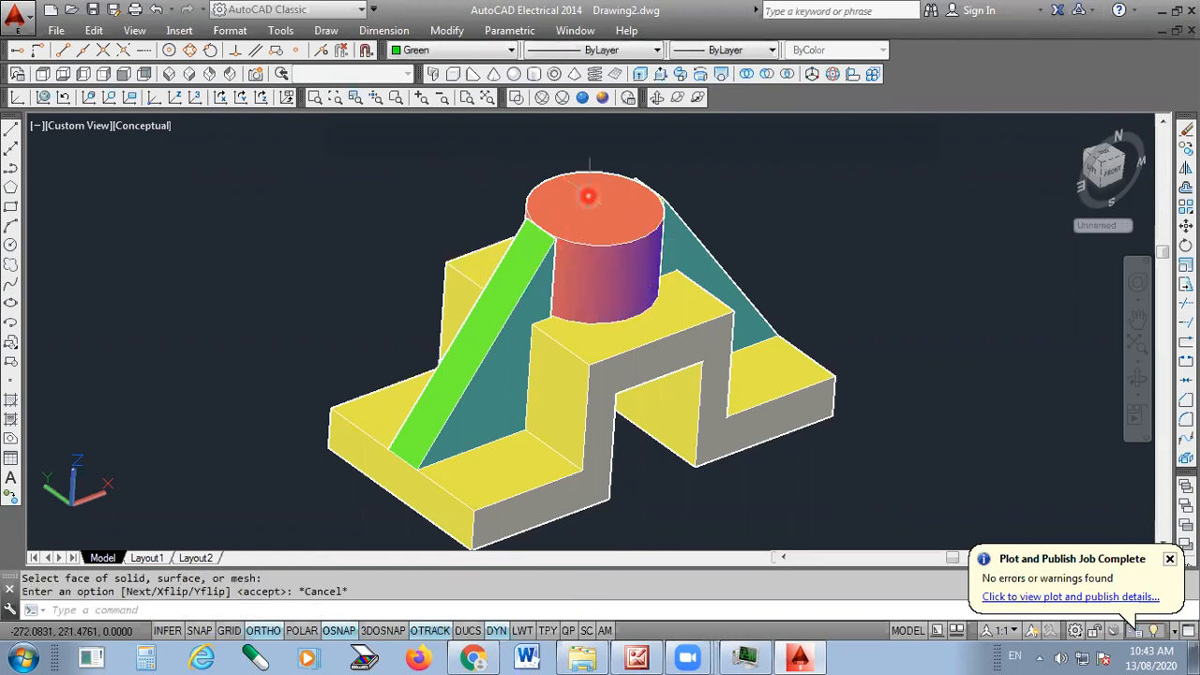
# Align the UCS to the top face of the cylindrical boss
pyautogui.click(87, 98)
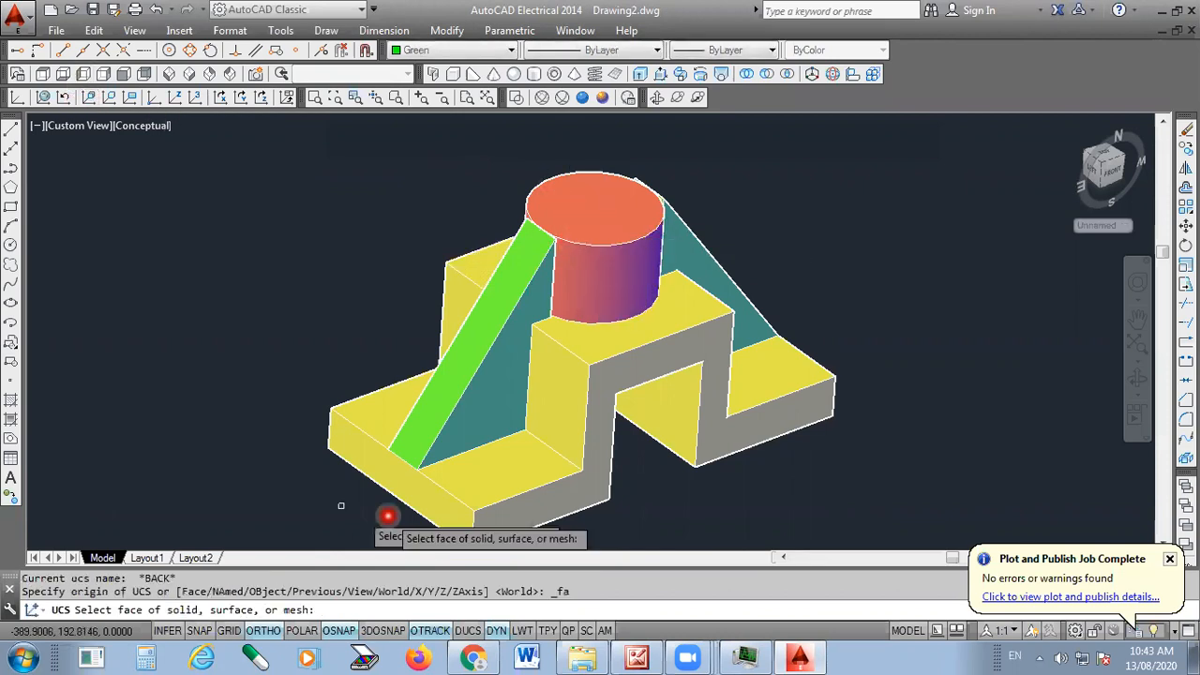
pyautogui.scroll(4, 497, 264)
pyautogui.click(511, 293)
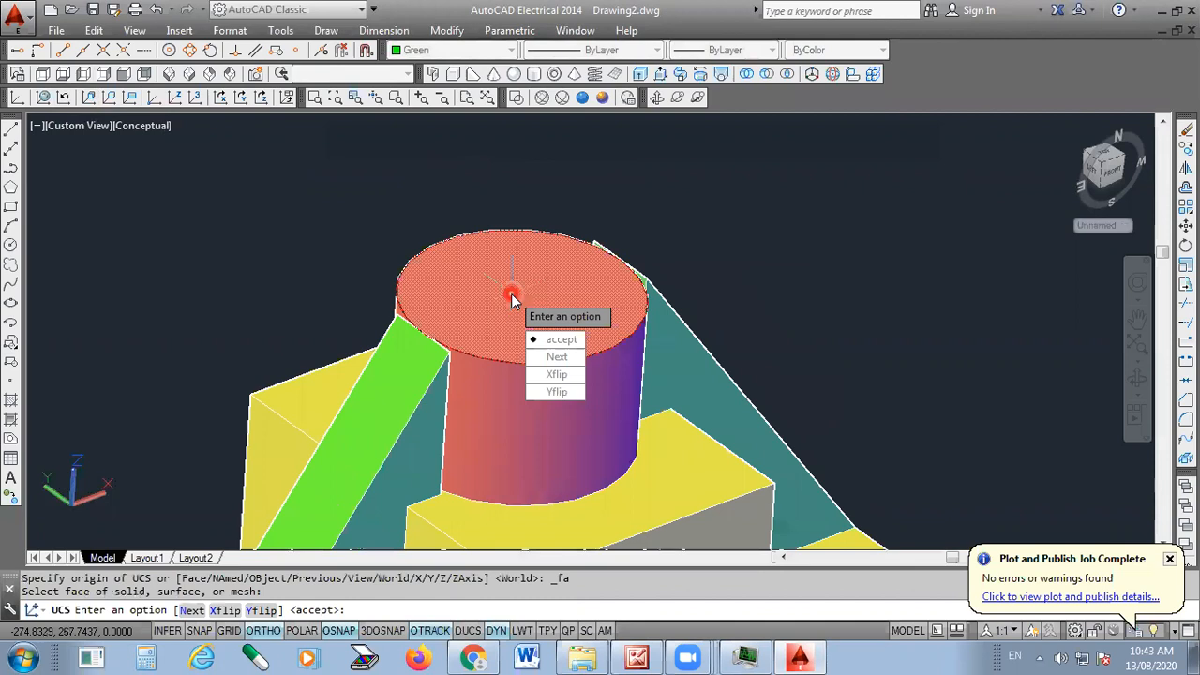
pyautogui.press('Return')
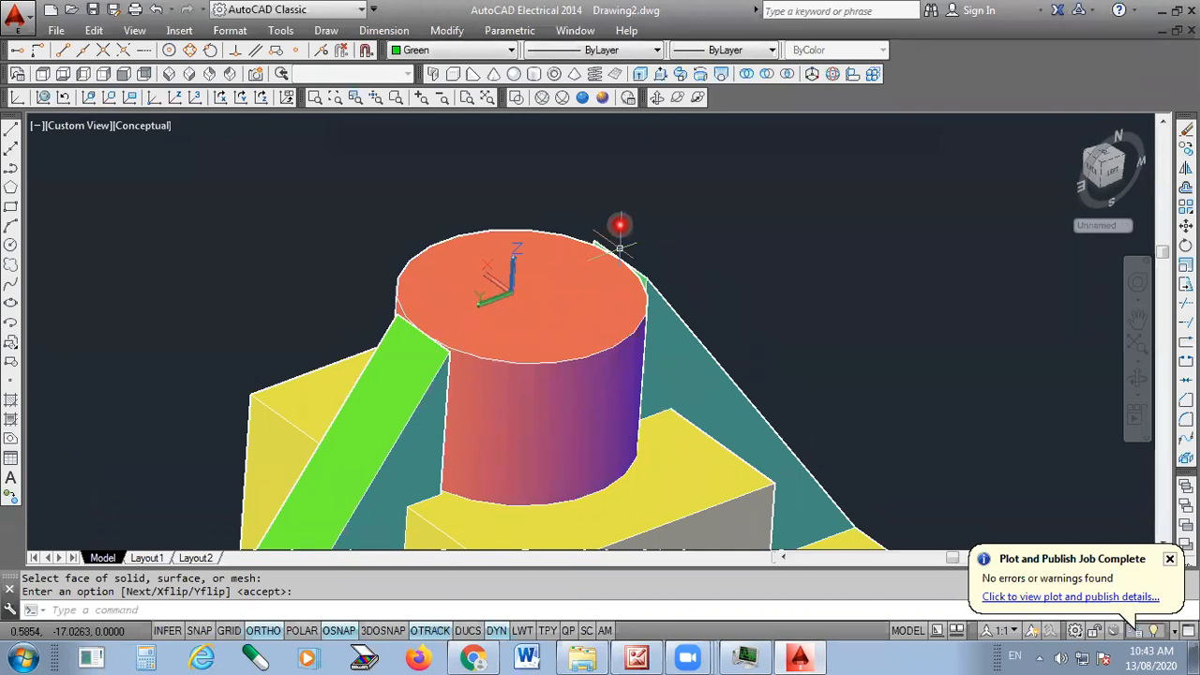
# Draw a Magenta circle of diameter 14 centred on the boss's top face, checking the through-hole size on the reference drawing
pyautogui.click(455, 50)
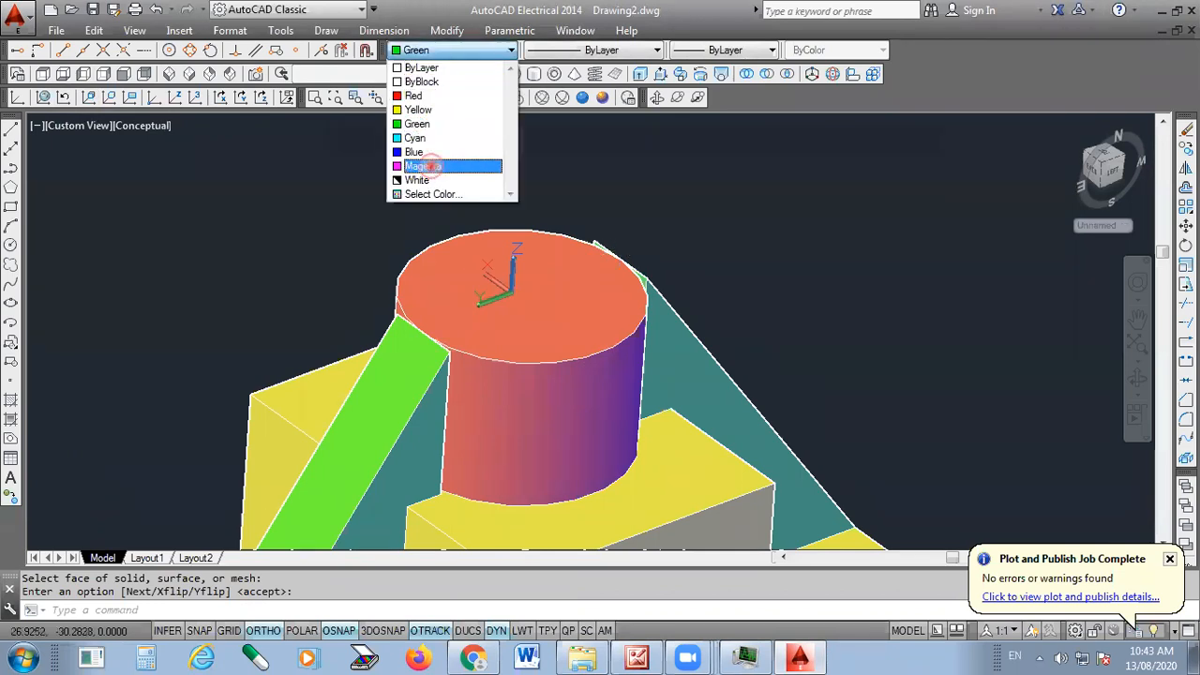
pyautogui.click(424, 166)
pyautogui.click(10, 243)
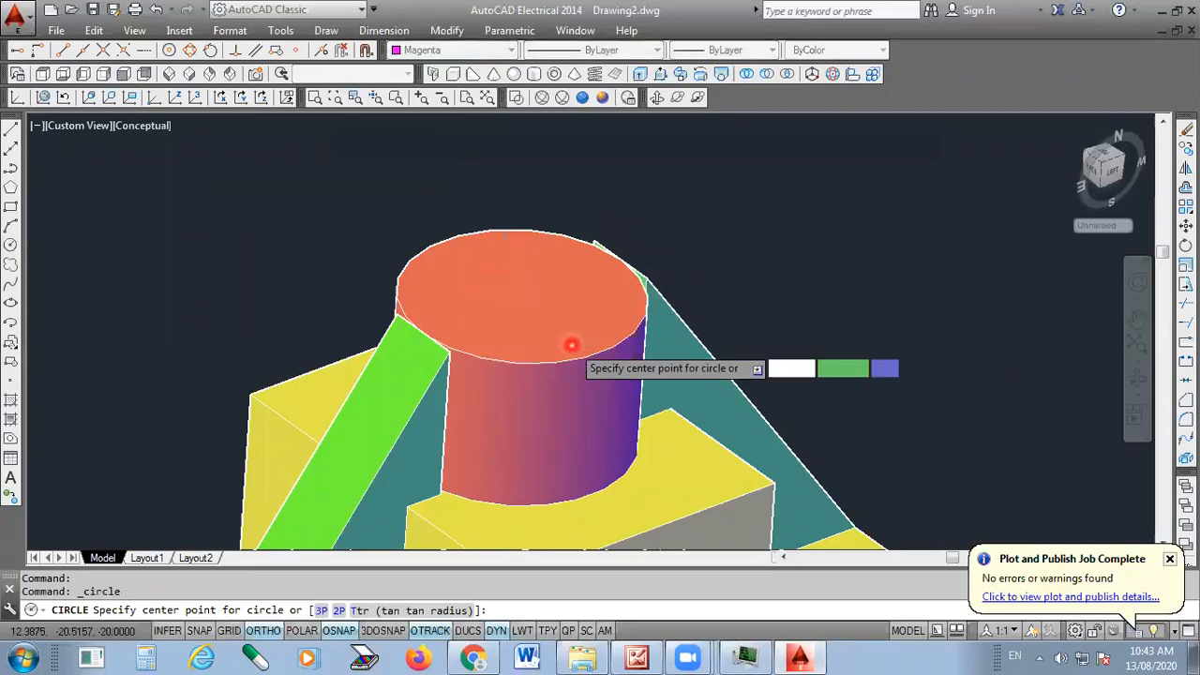
pyautogui.scroll(-2, 567, 336)
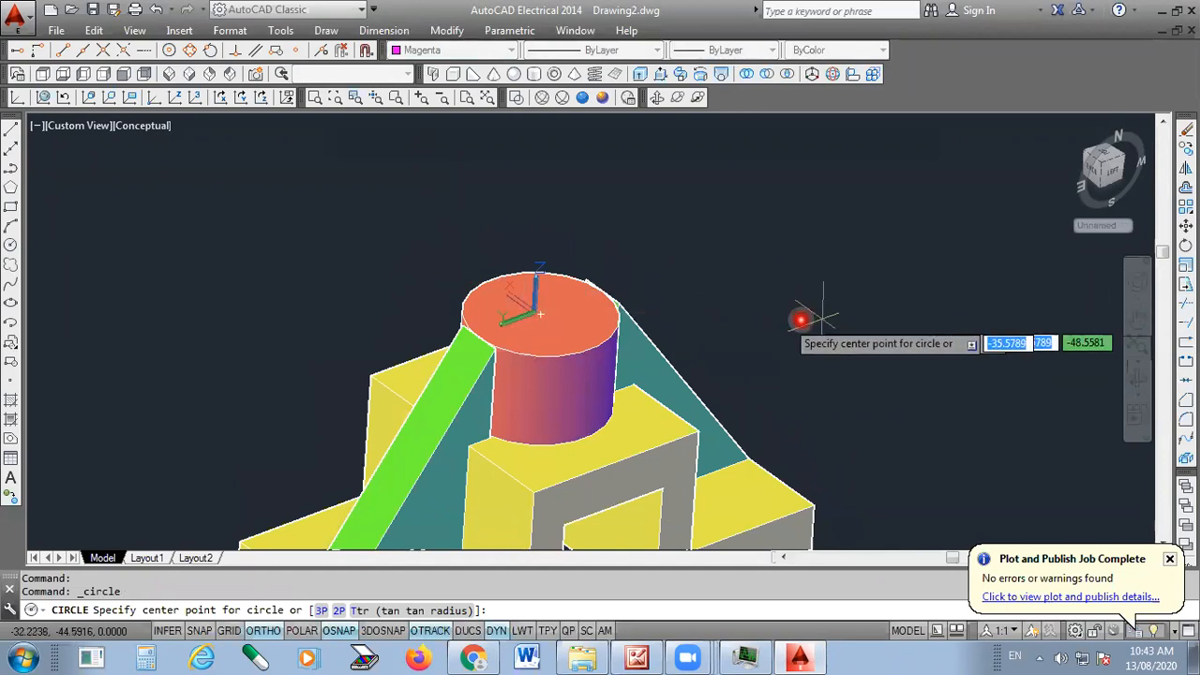
pyautogui.click(541, 312)
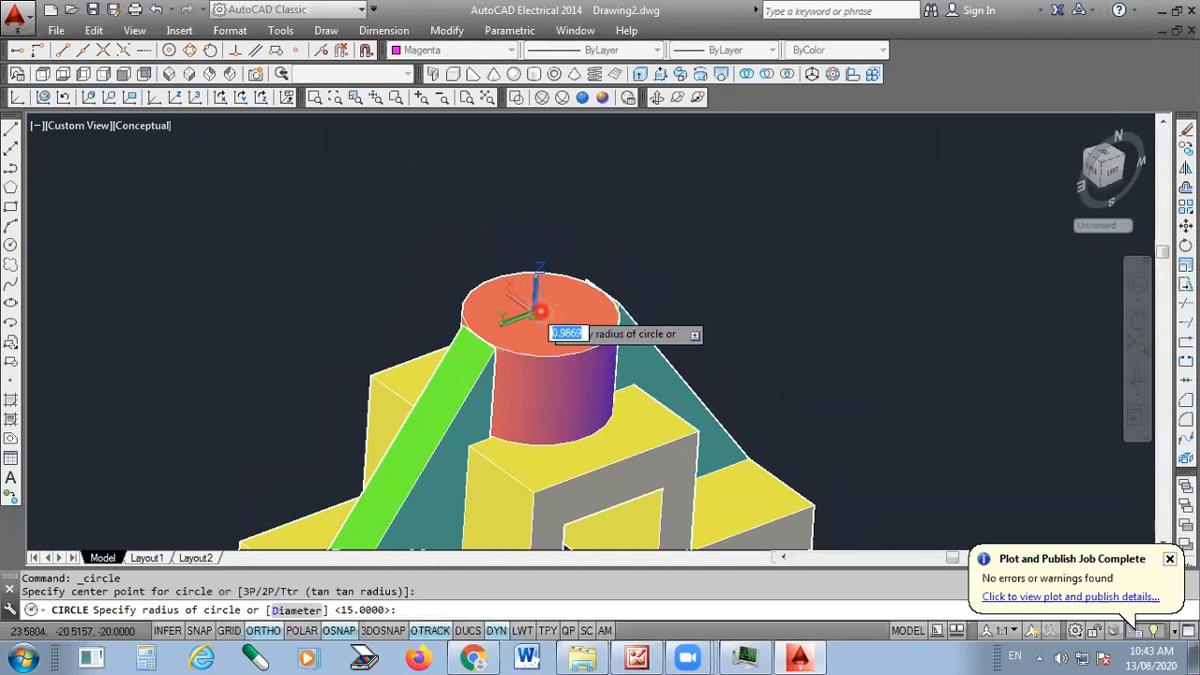
pyautogui.scroll(-2, 581, 277)
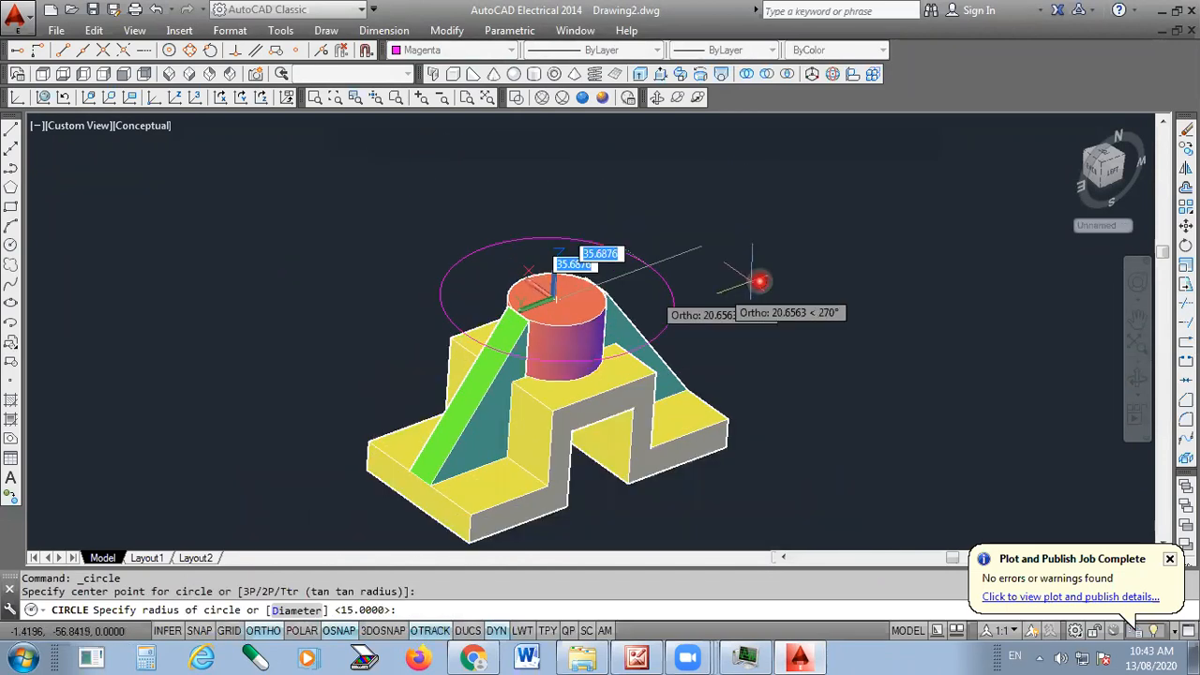
pyautogui.click(812, 656)
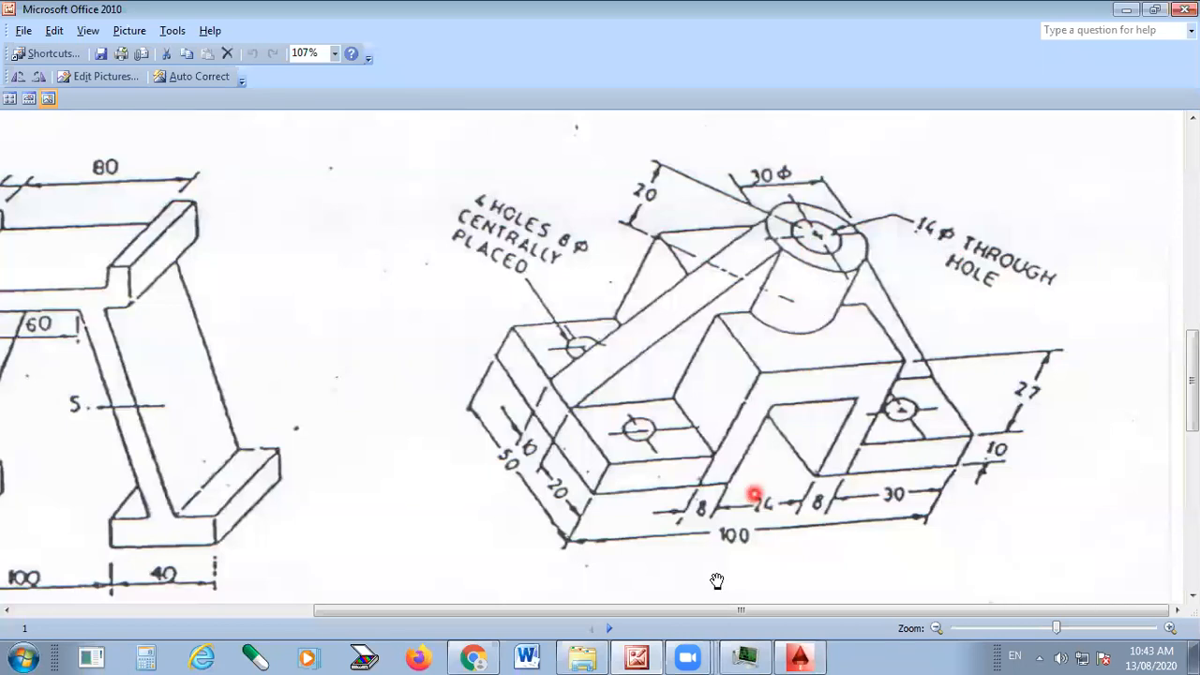
pyautogui.click(799, 656)
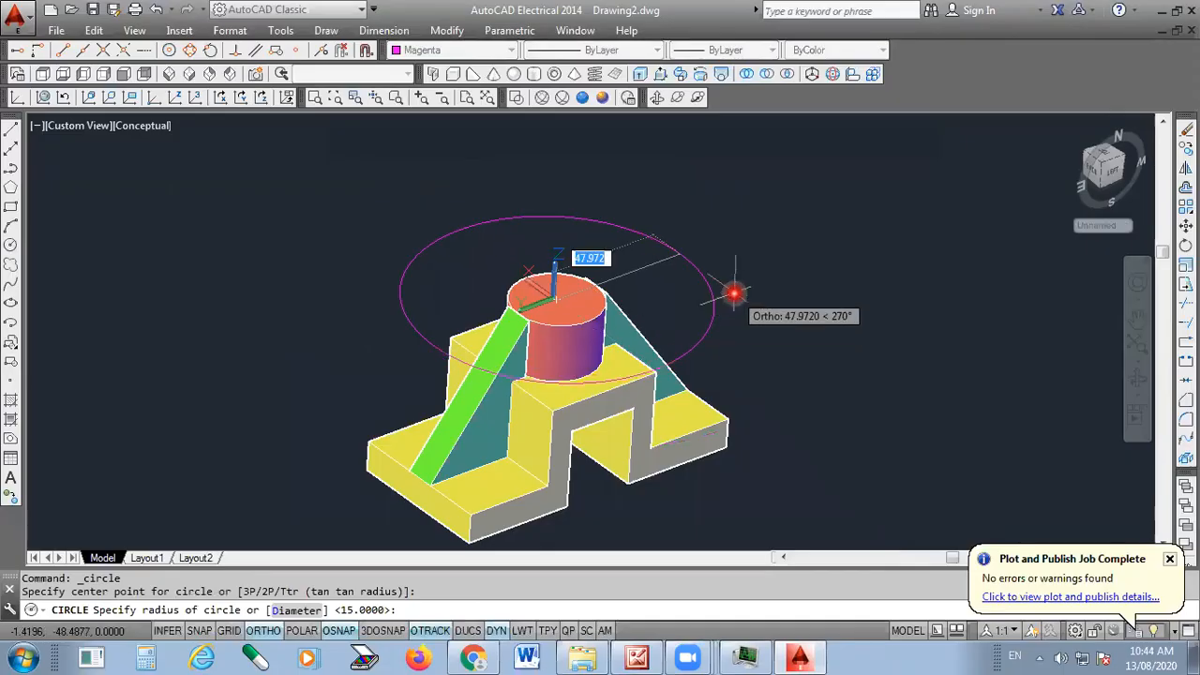
pyautogui.write('d')
pyautogui.press('Return')
pyautogui.write('1')
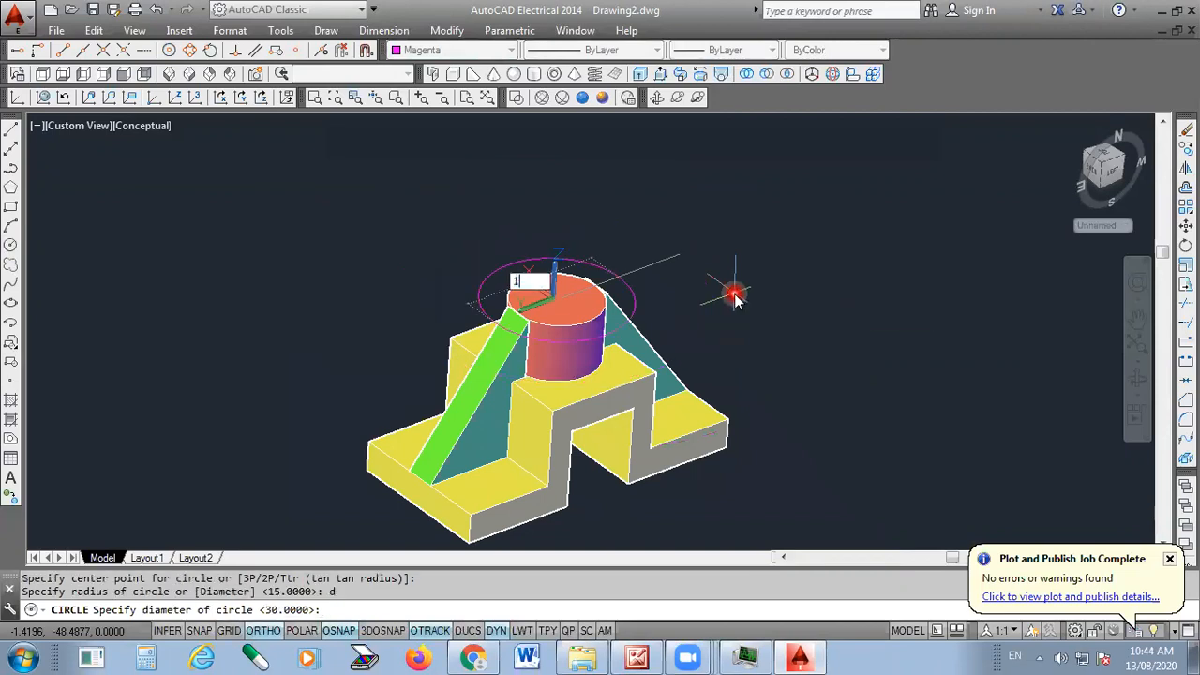
pyautogui.write('4')
pyautogui.press('Return')
# Press-pull the 14-diameter circle down through the boss and the base to cut the through hole
pyautogui.scroll(2, 603, 274)
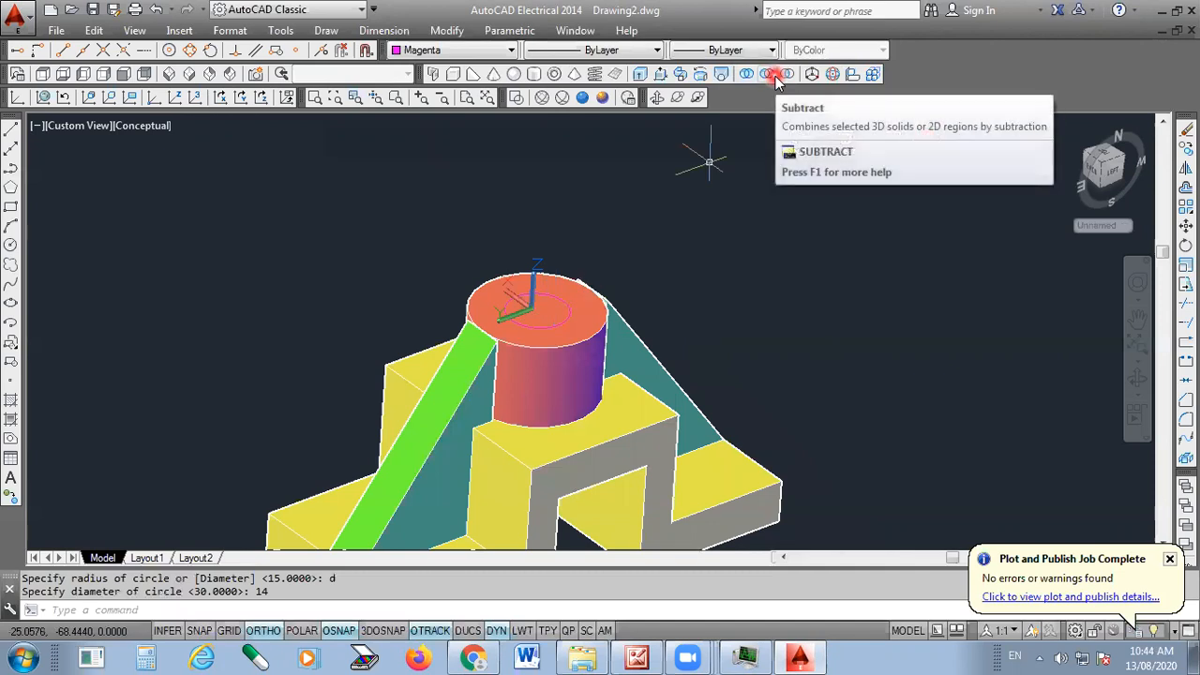
pyautogui.click(663, 79)
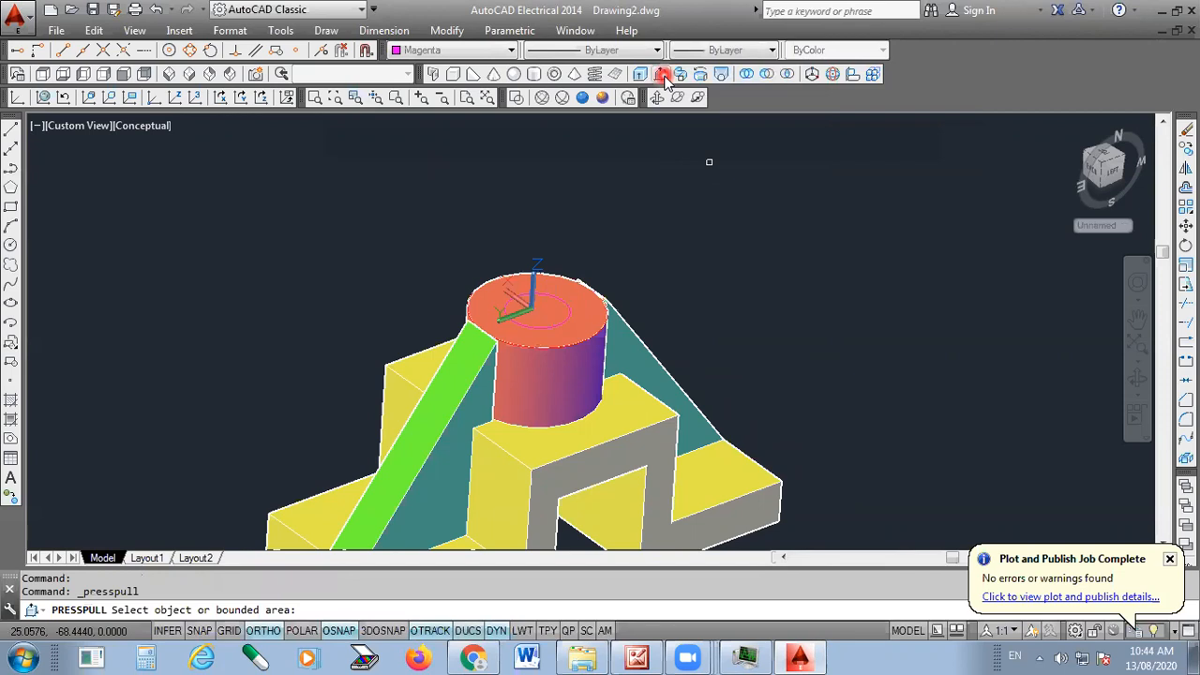
pyautogui.scroll(3, 535, 306)
pyautogui.click(522, 277)
pyautogui.scroll(-4, 521, 275)
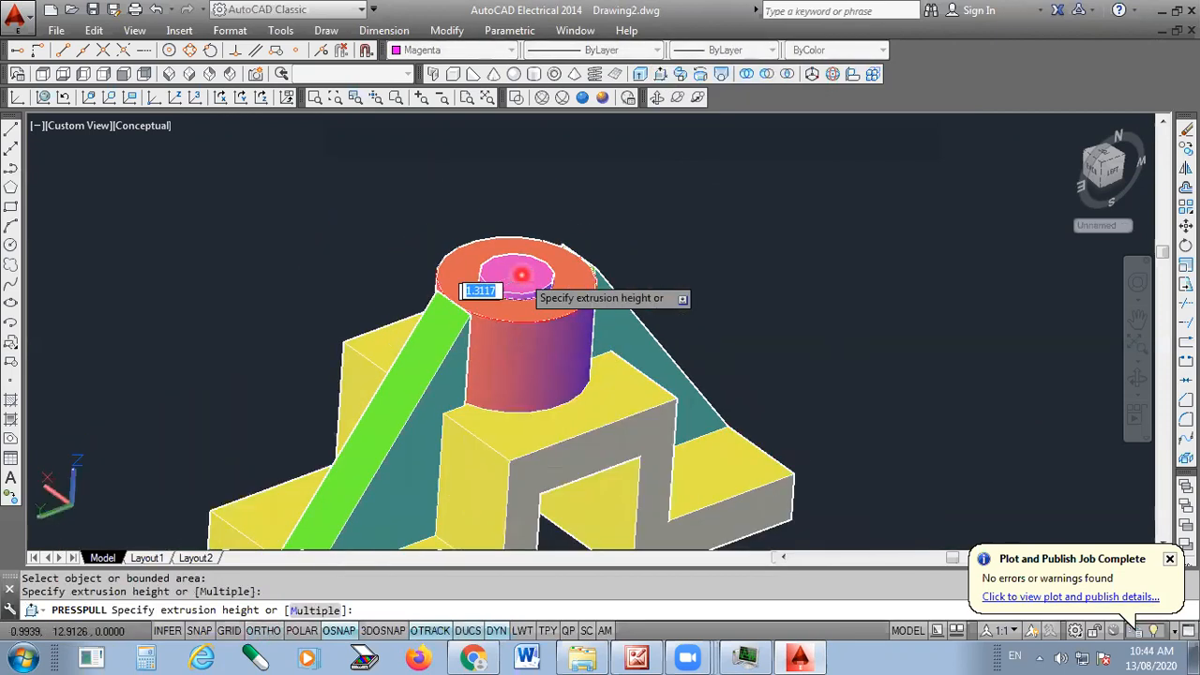
pyautogui.scroll(-3, 521, 275)
pyautogui.click(509, 485)
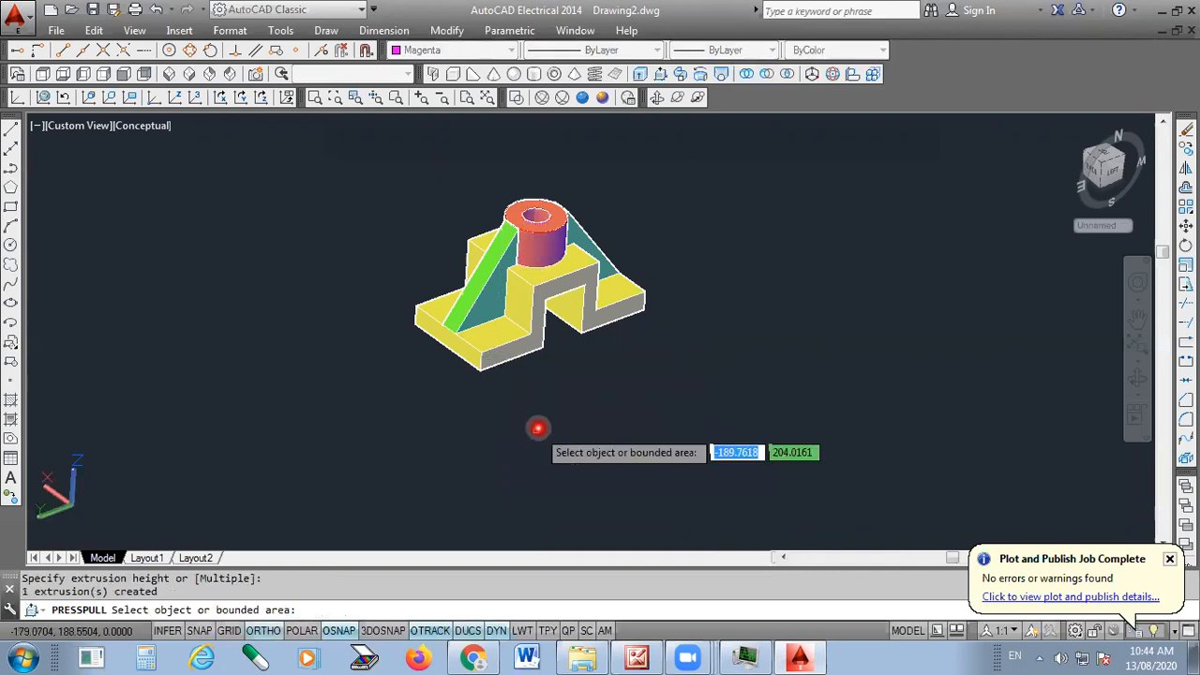
pyautogui.scroll(2, 535, 214)
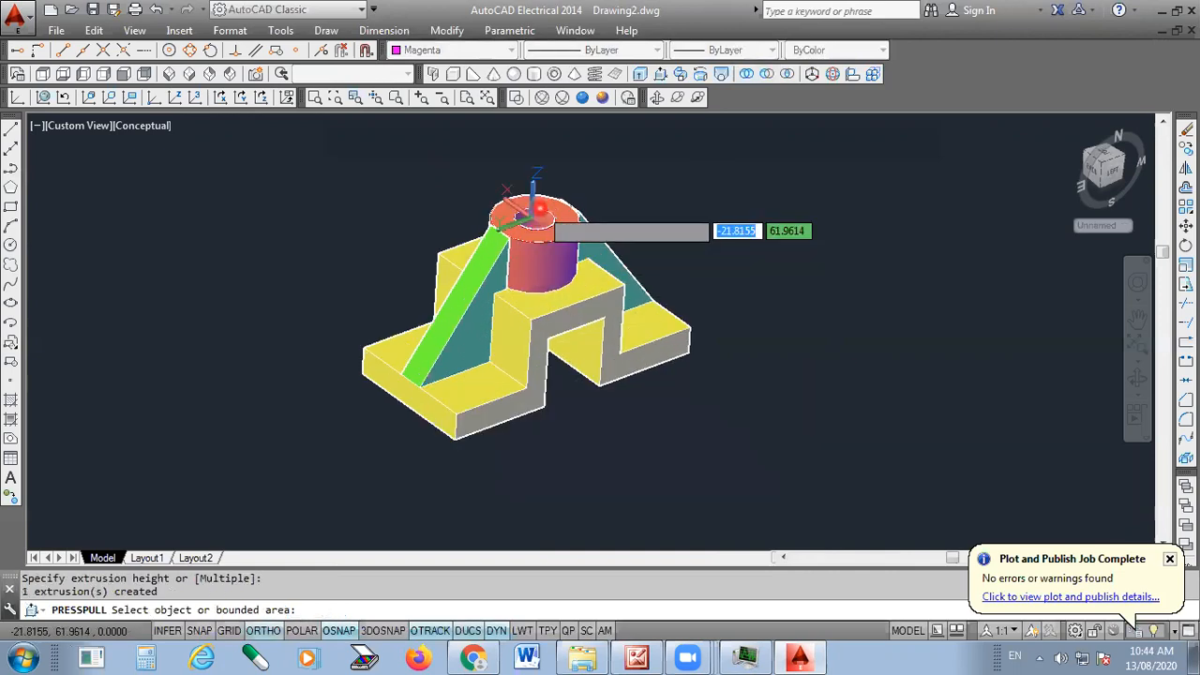
# Free-orbit and zoom in on the bracket's boss to inspect the through hole from above
pyautogui.click(670, 98)
pyautogui.moveTo(590, 225)
pyautogui.mouseDown()
pyautogui.moveTo(557, 385)
pyautogui.moveTo(543, 313)
pyautogui.moveTo(582, 223)
pyautogui.mouseUp()
pyautogui.scroll(1, 525, 277)
pyautogui.scroll(1, 525, 278)
pyautogui.scroll(1, 576, 274)
pyautogui.scroll(1, 524, 373)
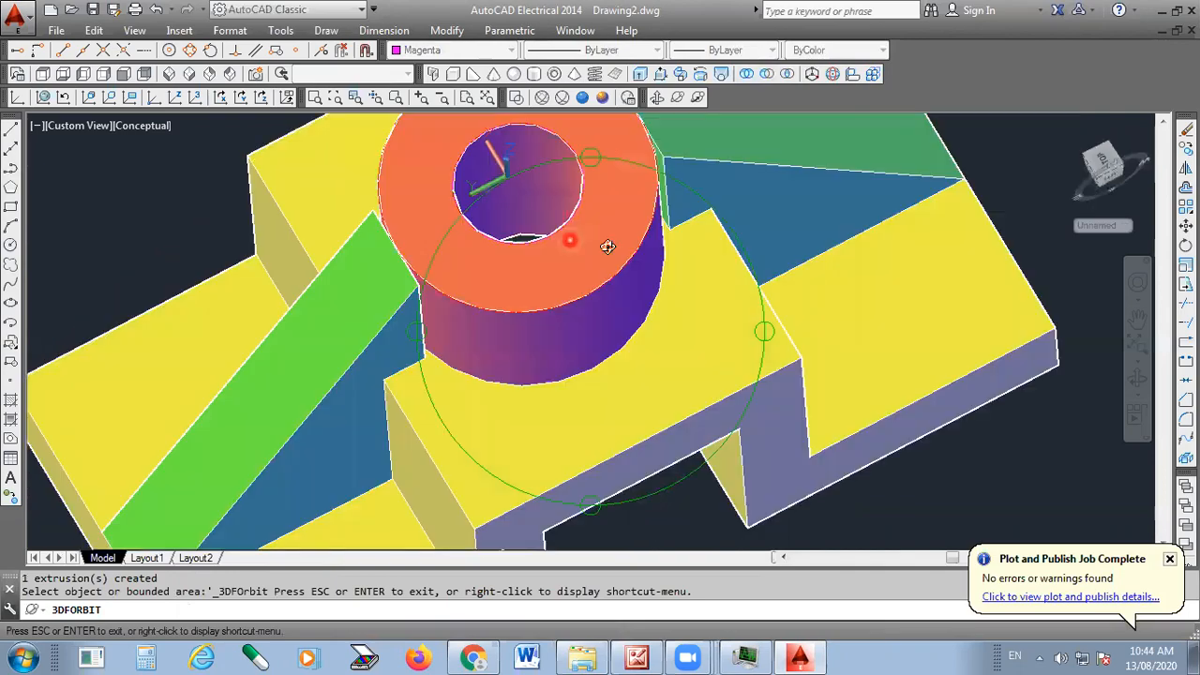
pyautogui.scroll(-3, 580, 230)
# Check the four-hole callout on the reference drawing, return to the AutoCAD model, and orbit to expose the base's upper faces
pyautogui.hotkey('alt', 'Tab')
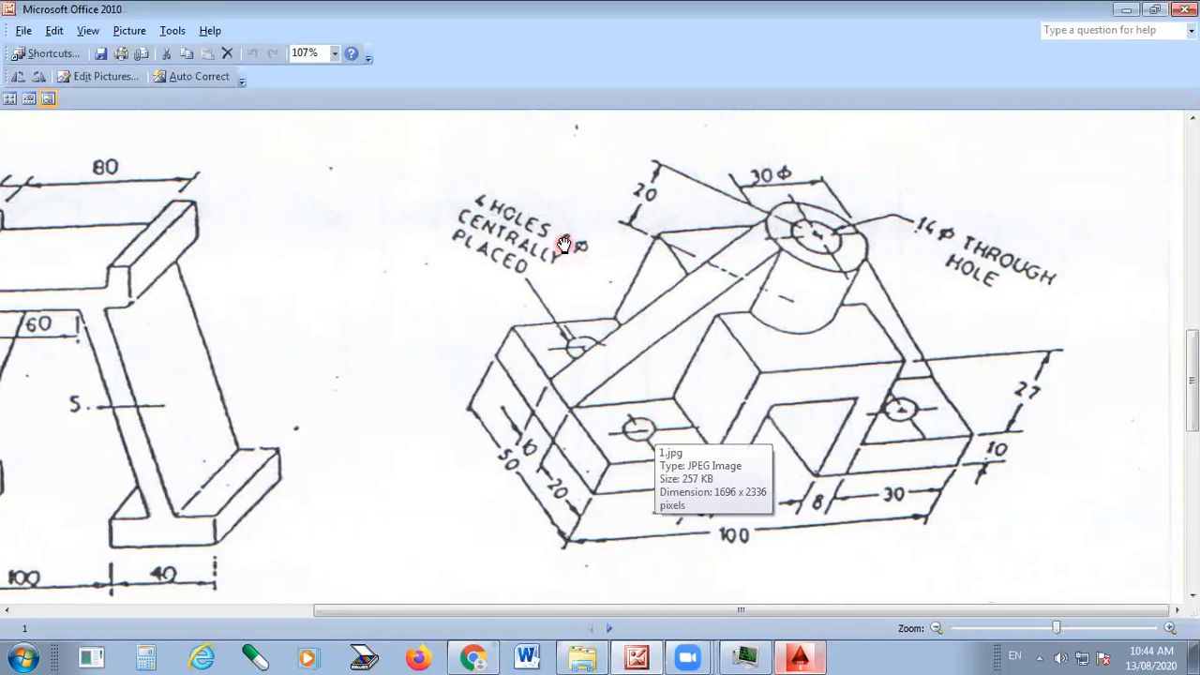
pyautogui.click(801, 657)
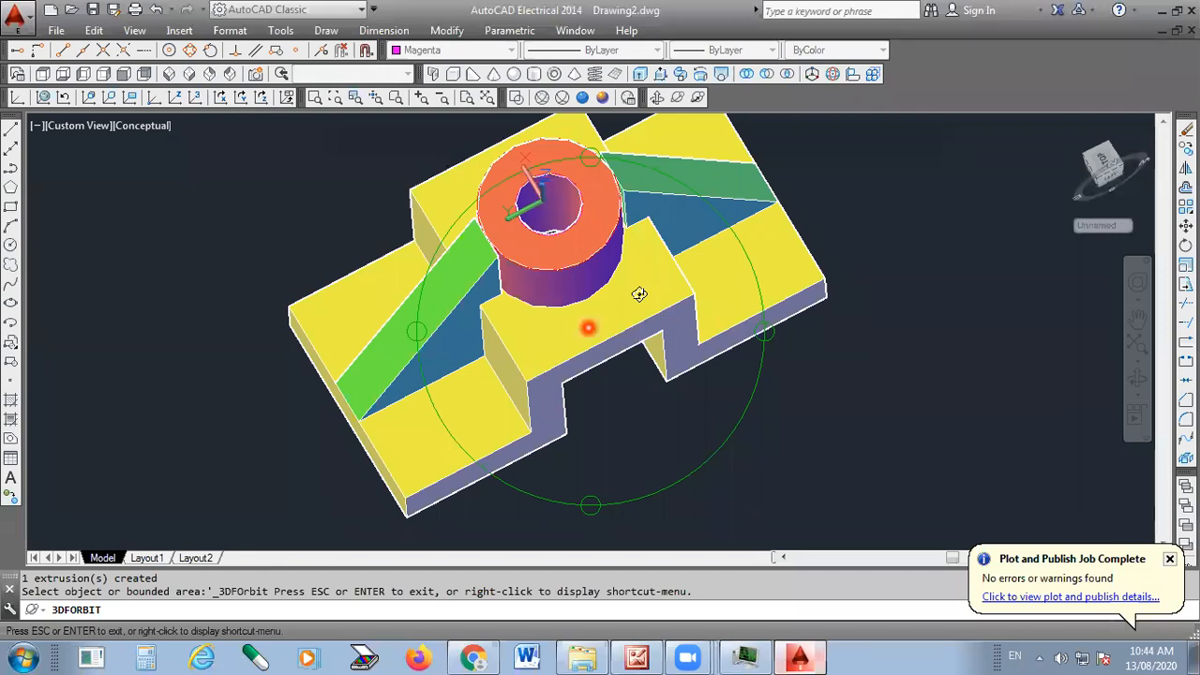
pyautogui.moveTo(638, 294); pyautogui.dragTo(702, 413)
pyautogui.moveTo(586, 417); pyautogui.dragTo(621, 321)
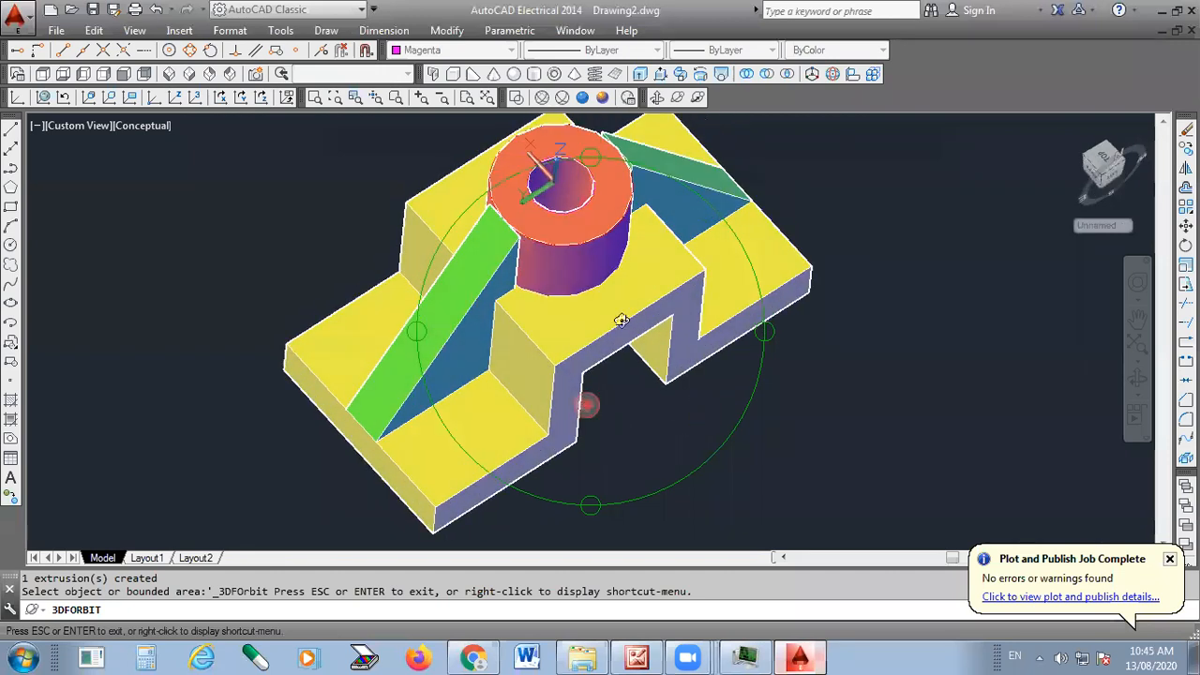
pyautogui.rightClick(872, 299)
pyautogui.click(910, 307)
pyautogui.click(291, 417)
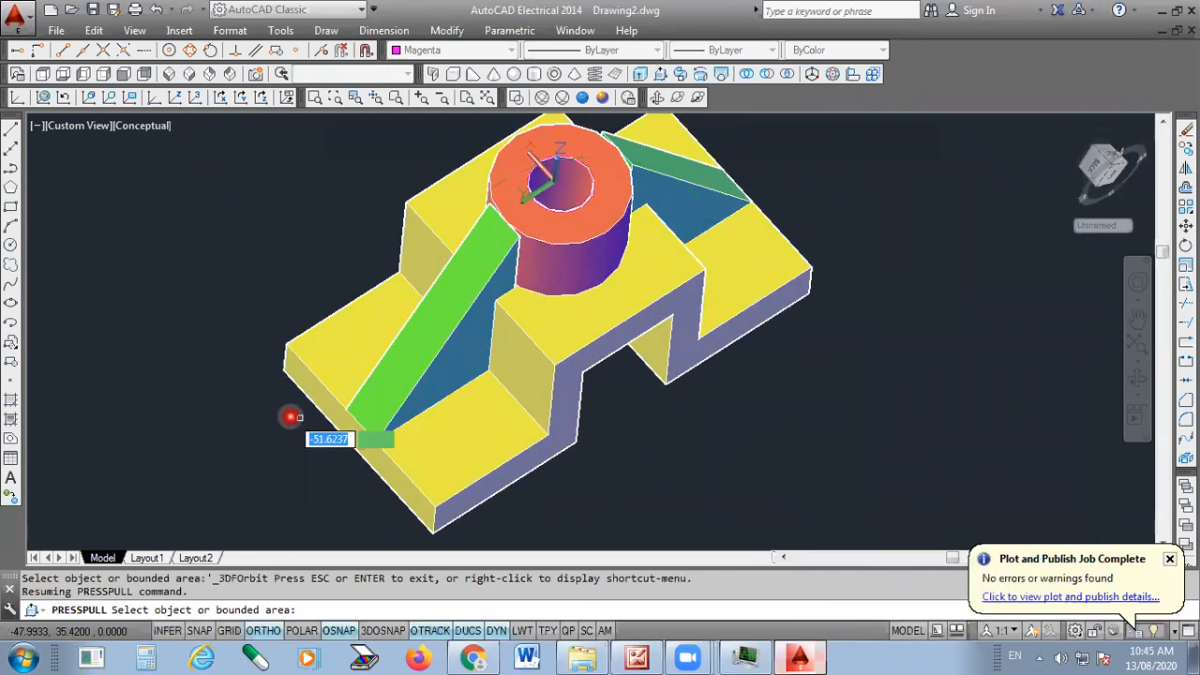
# Draw two crossing lines between opposite edge midpoints on the base's front corner pad beside the bright green rib
pyautogui.click(10, 133)
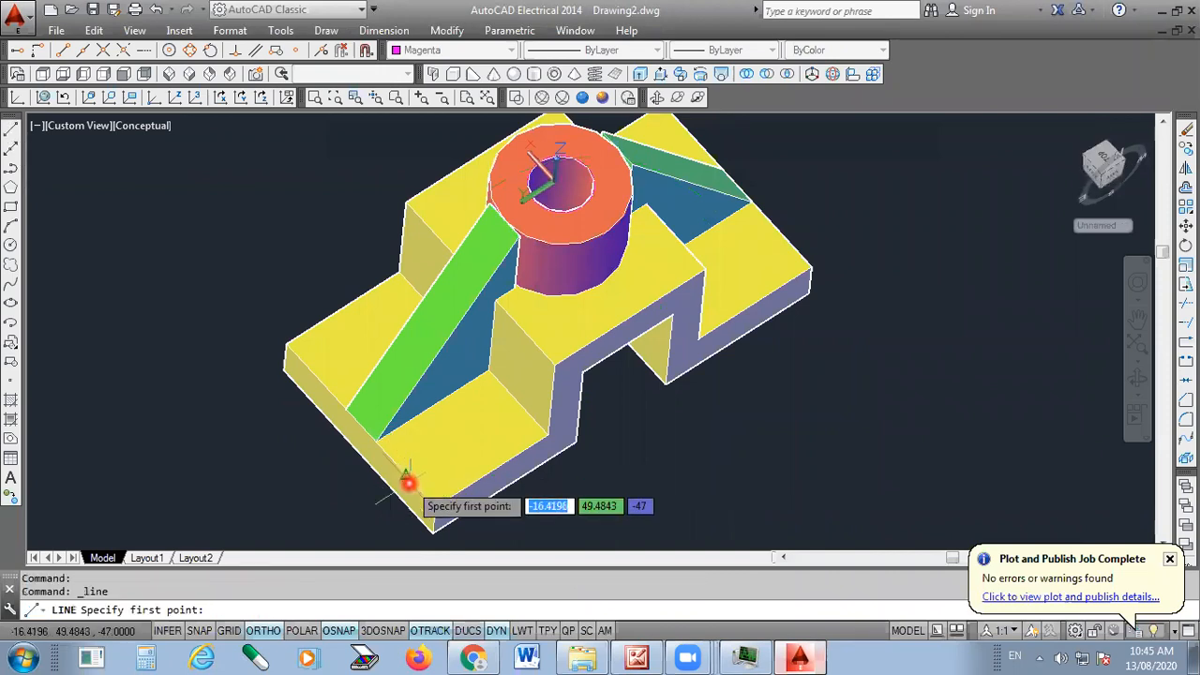
pyautogui.click(405, 474)
pyautogui.click(518, 402)
pyautogui.press('Return')
pyautogui.scroll(3, 486, 472)
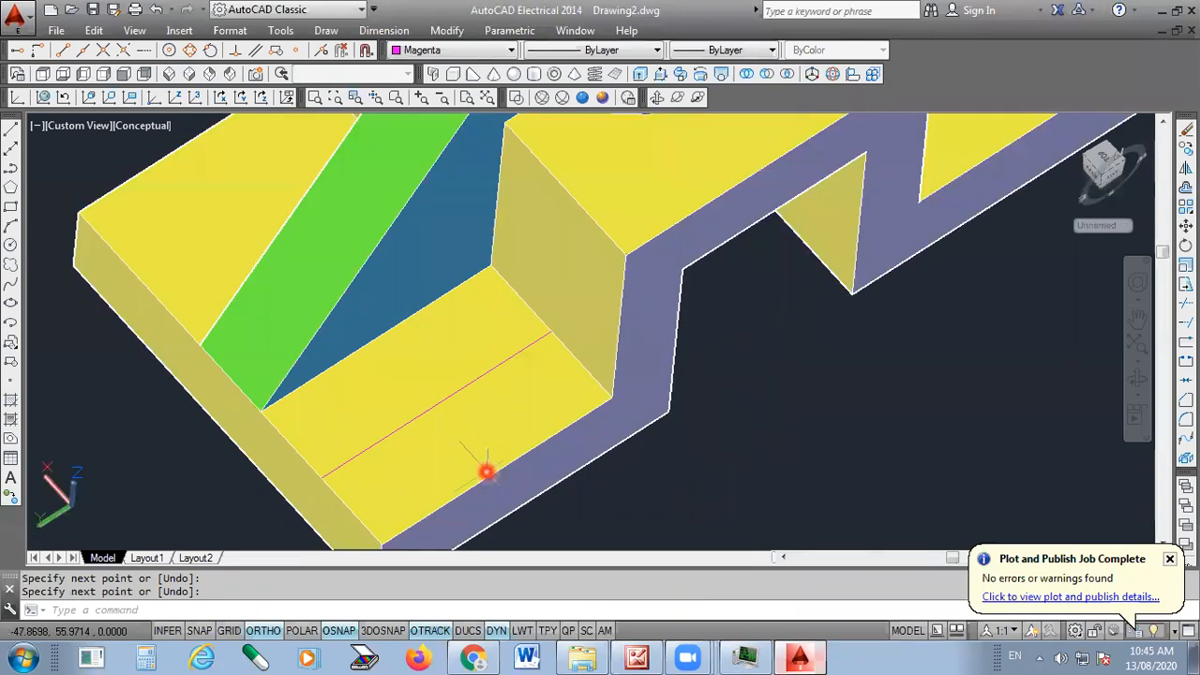
pyautogui.press('Return')
pyautogui.click(495, 471)
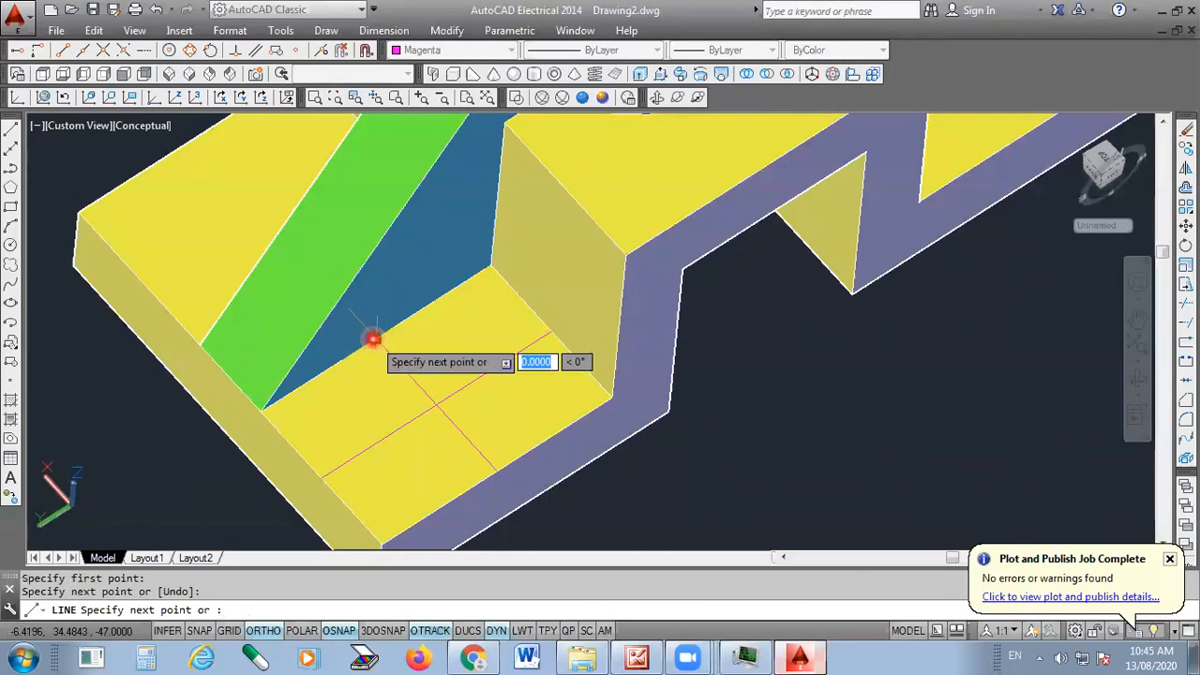
pyautogui.click(372, 340)
pyautogui.press('Return')
pyautogui.scroll(2, 436, 421)
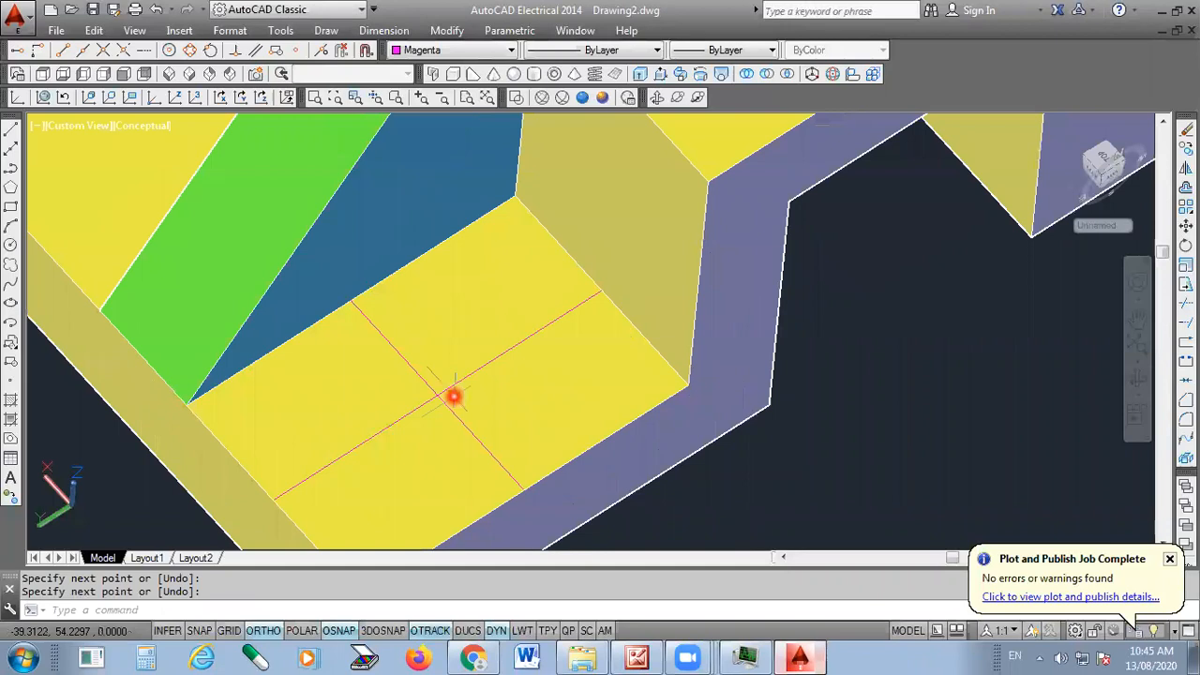
pyautogui.click(12, 245)
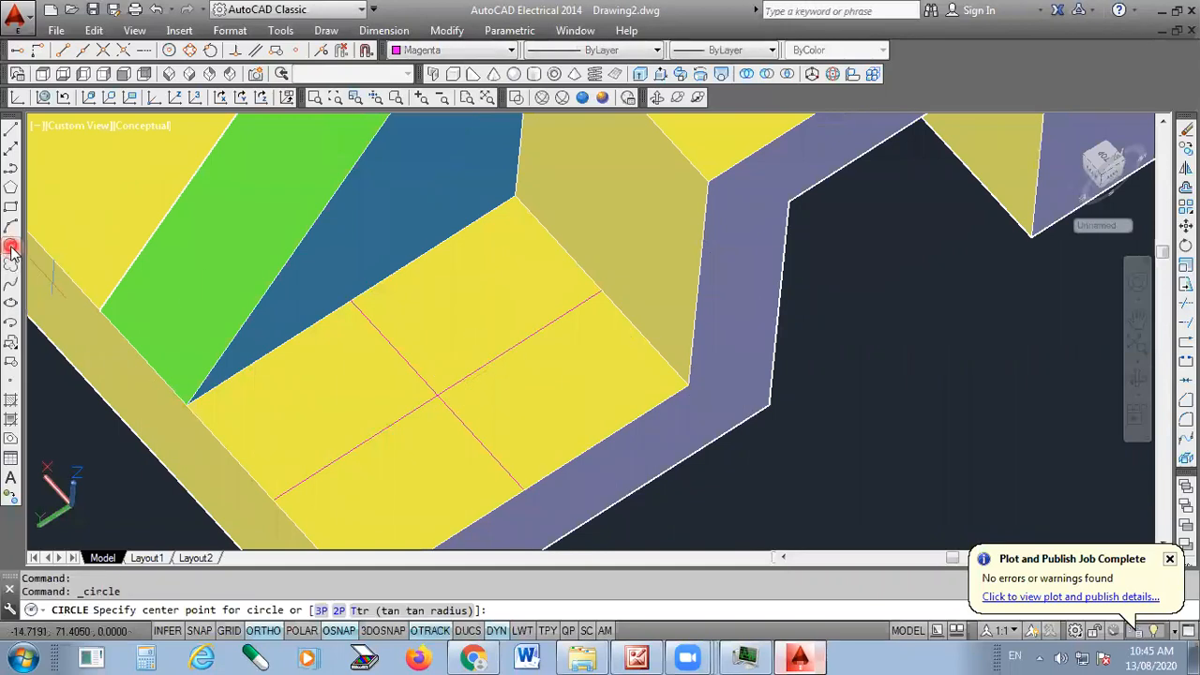
pyautogui.click(438, 393)
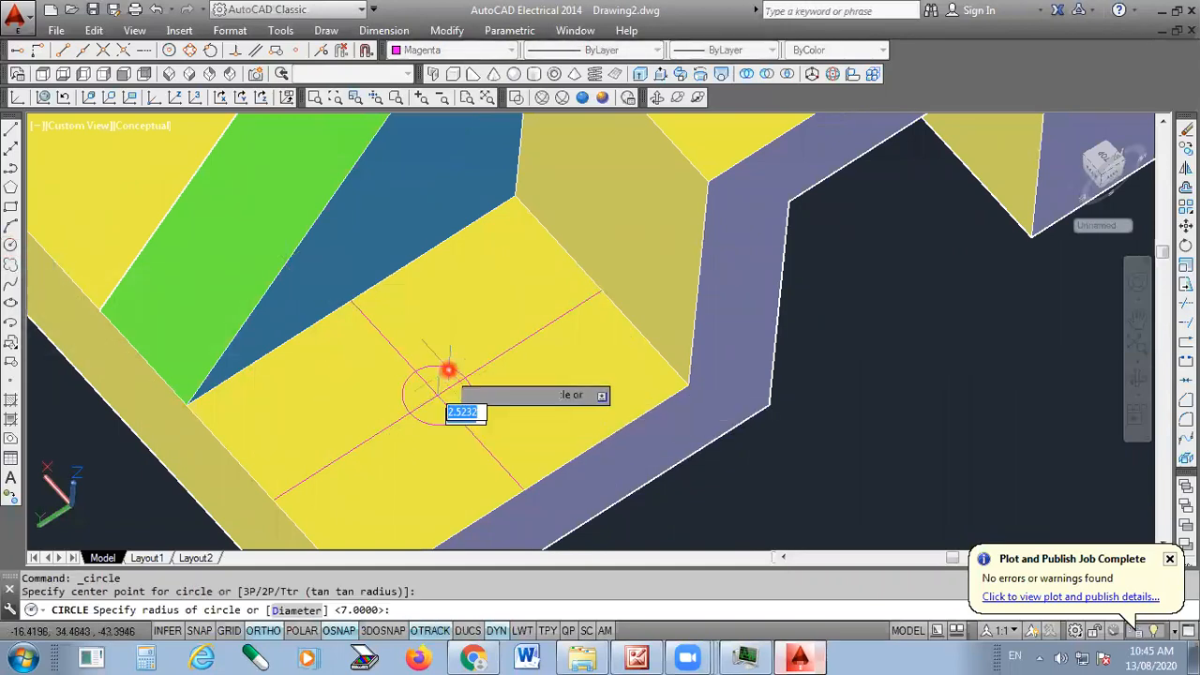
pyautogui.scroll(-2, 456, 356)
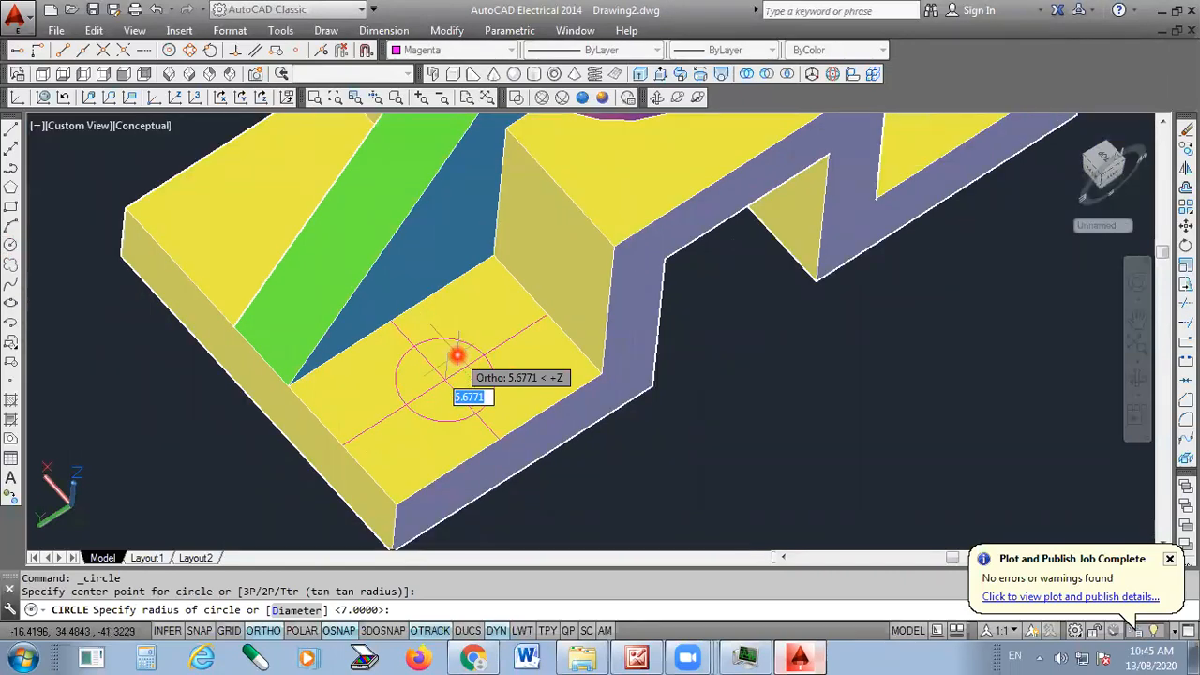
pyautogui.press('Escape')
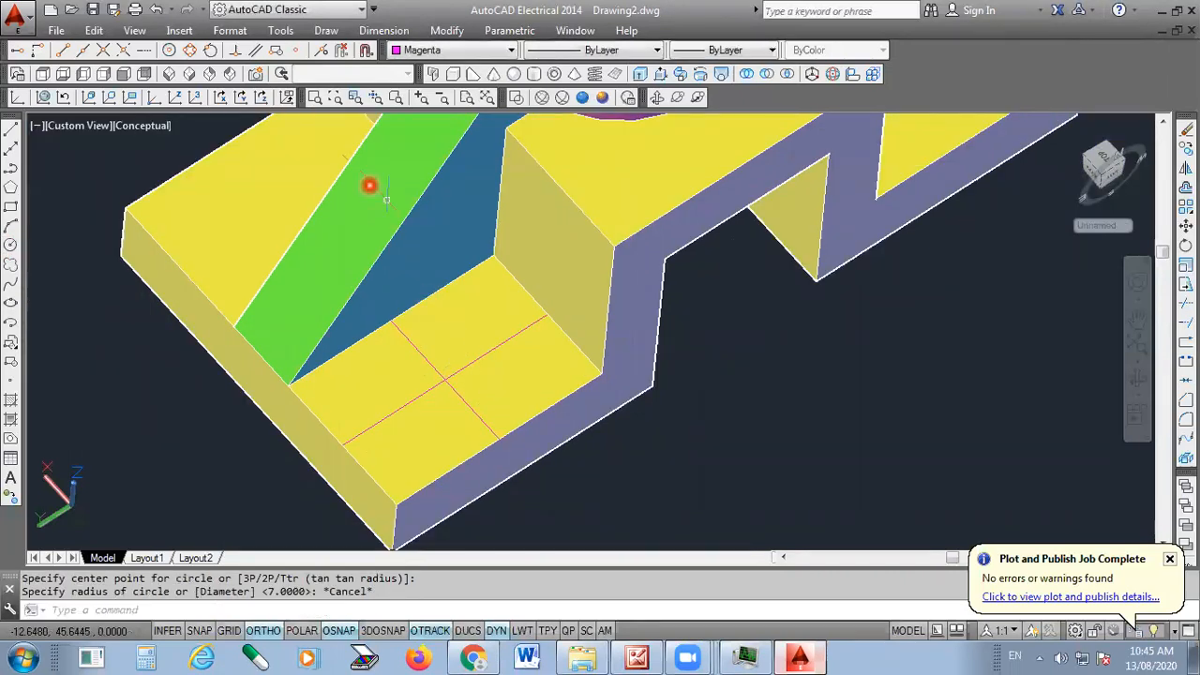
# Align the UCS to the upper face of the base pad carrying the crossing lines
pyautogui.click(94, 99)
pyautogui.click(376, 398)
pyautogui.press('Return')
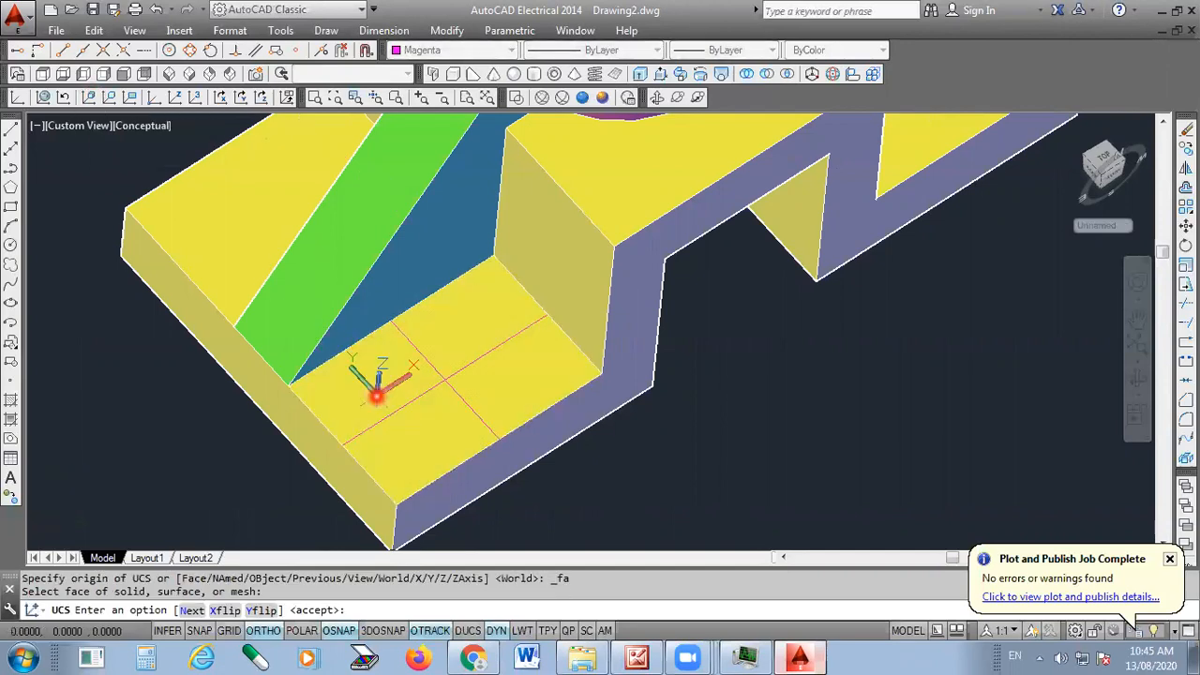
# Draw a circle of diameter 8 centred on the intersection of the two construction lines
pyautogui.click(11, 246)
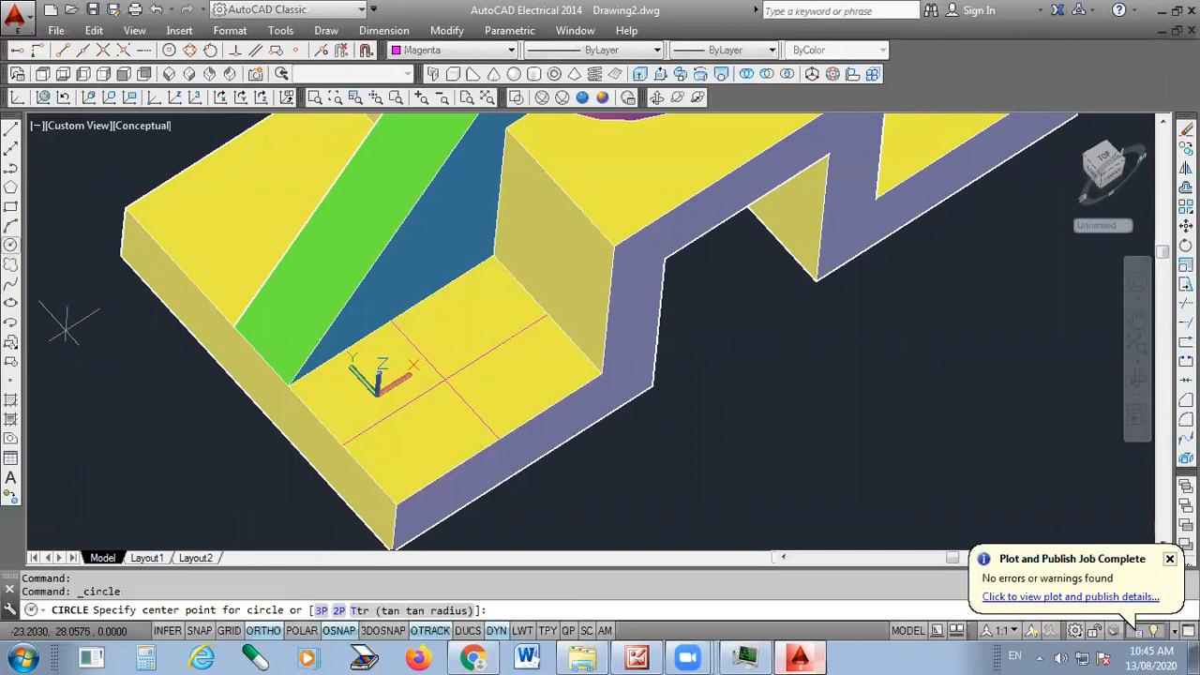
pyautogui.click(445, 378)
pyautogui.write('d')
pyautogui.press('Return')
pyautogui.write('8')
pyautogui.press('Return')
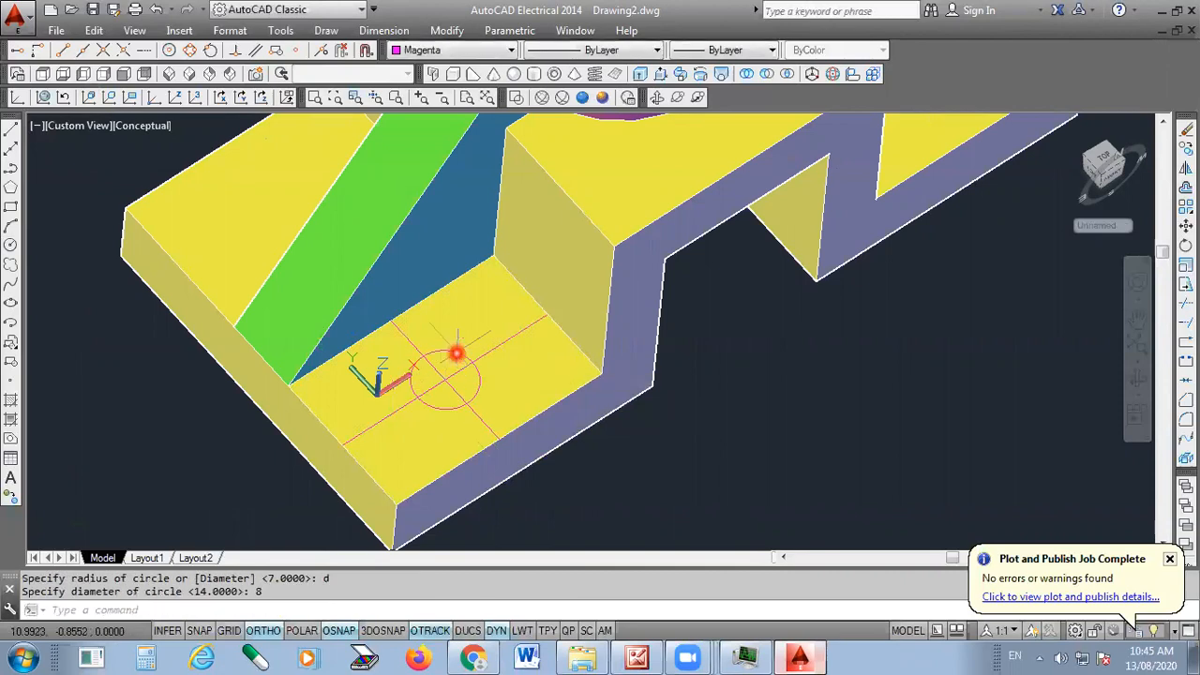
# Try to erase a construction line through the small circle in the shaded view, and undo the erasure
pyautogui.scroll(5, 455, 354)
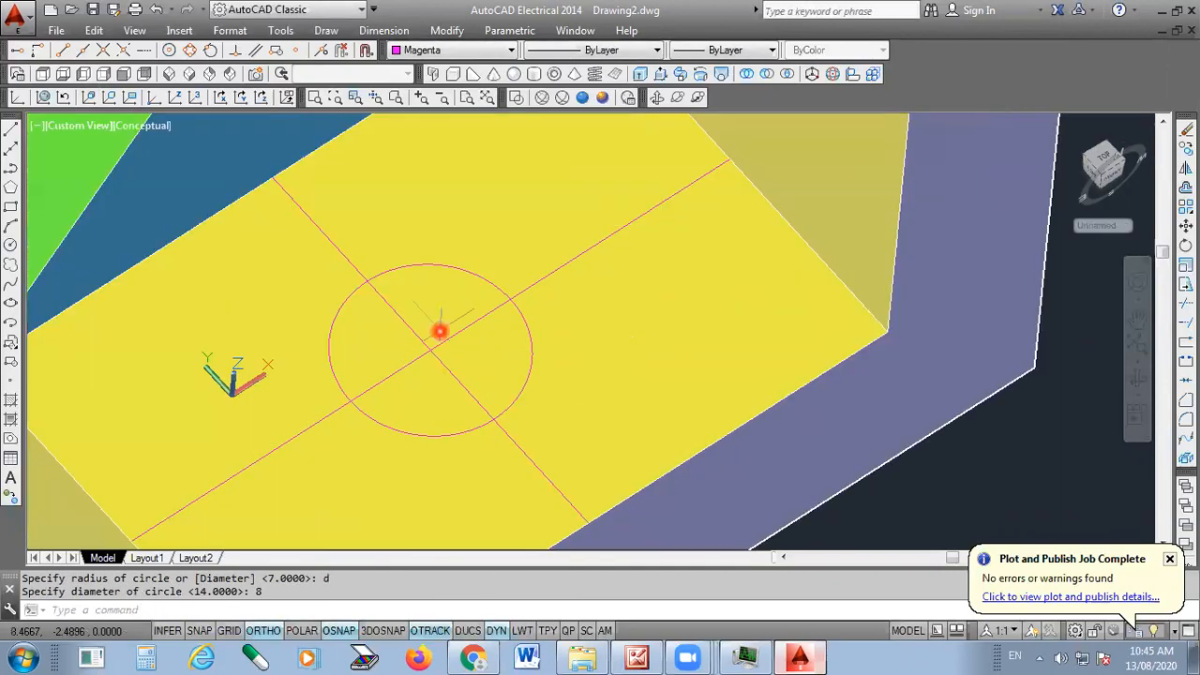
pyautogui.press('Escape')
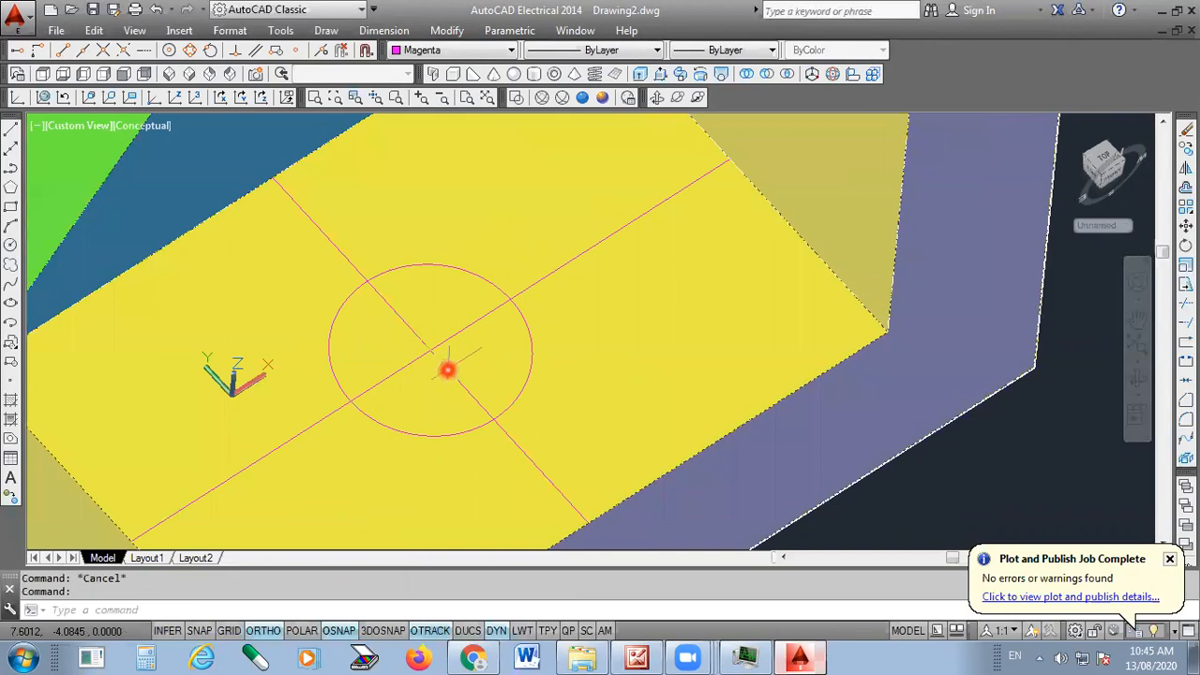
pyautogui.press('Delete')
pyautogui.click(449, 369)
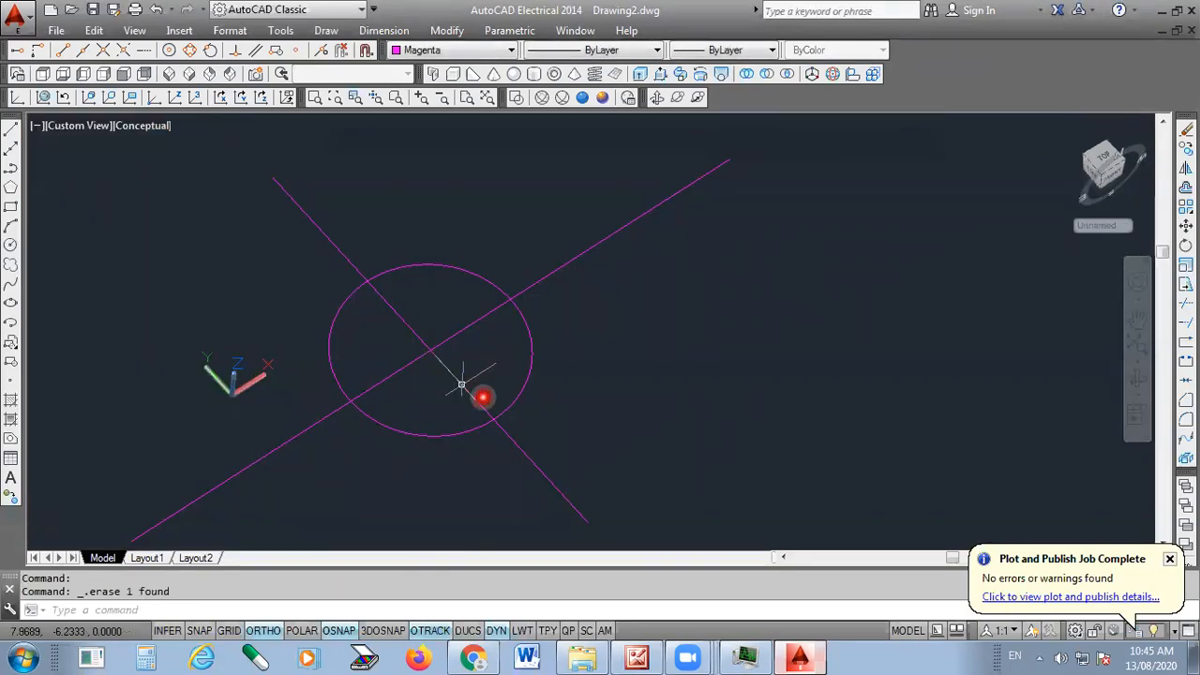
pyautogui.click(565, 485)
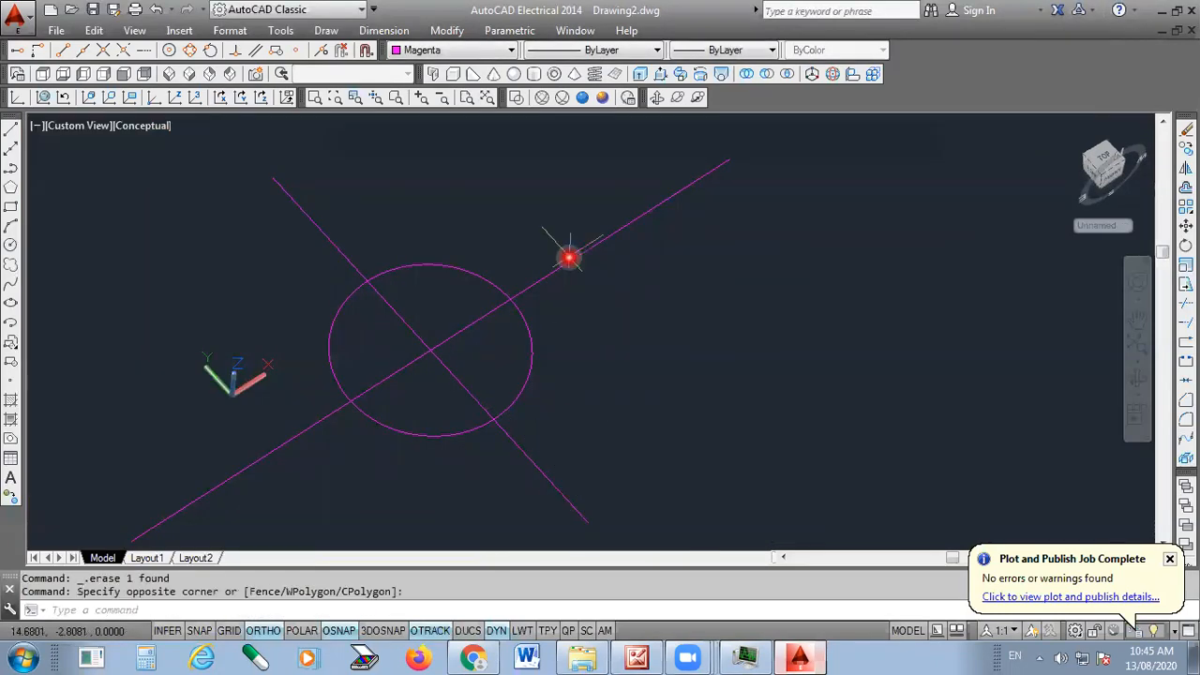
pyautogui.hotkey('ctrl', 'z')
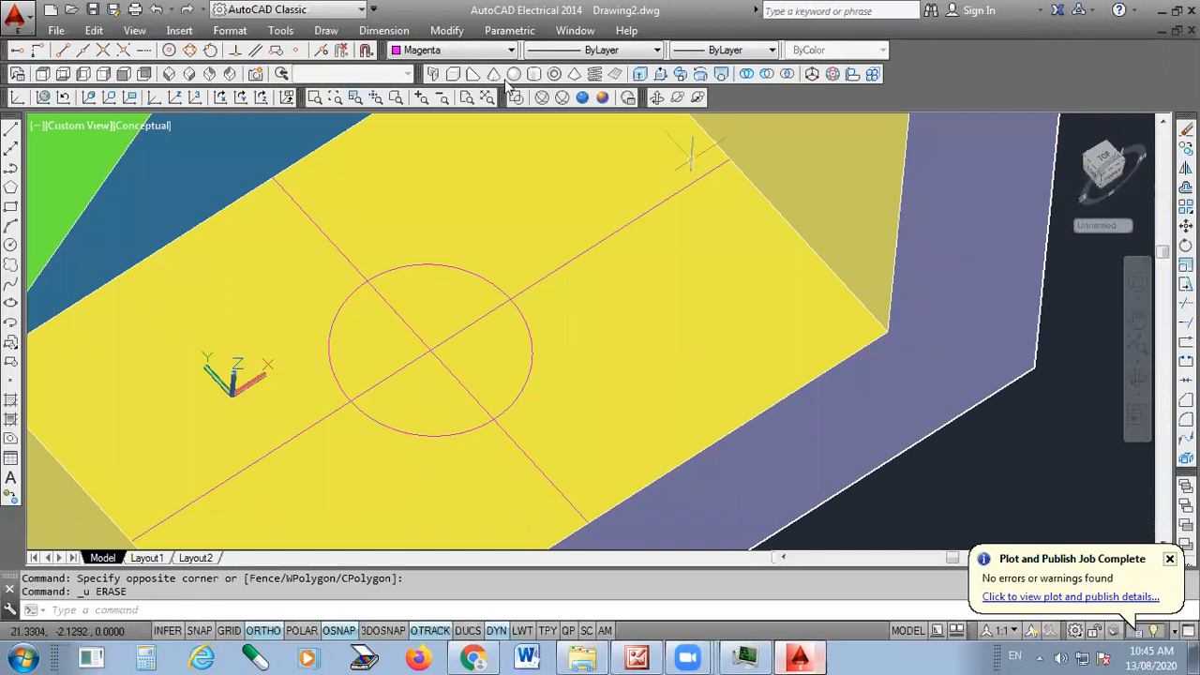
# Switch to the 2D Wireframe visual style and erase both construction lines crossing the 8-diameter circle
pyautogui.click(516, 97)
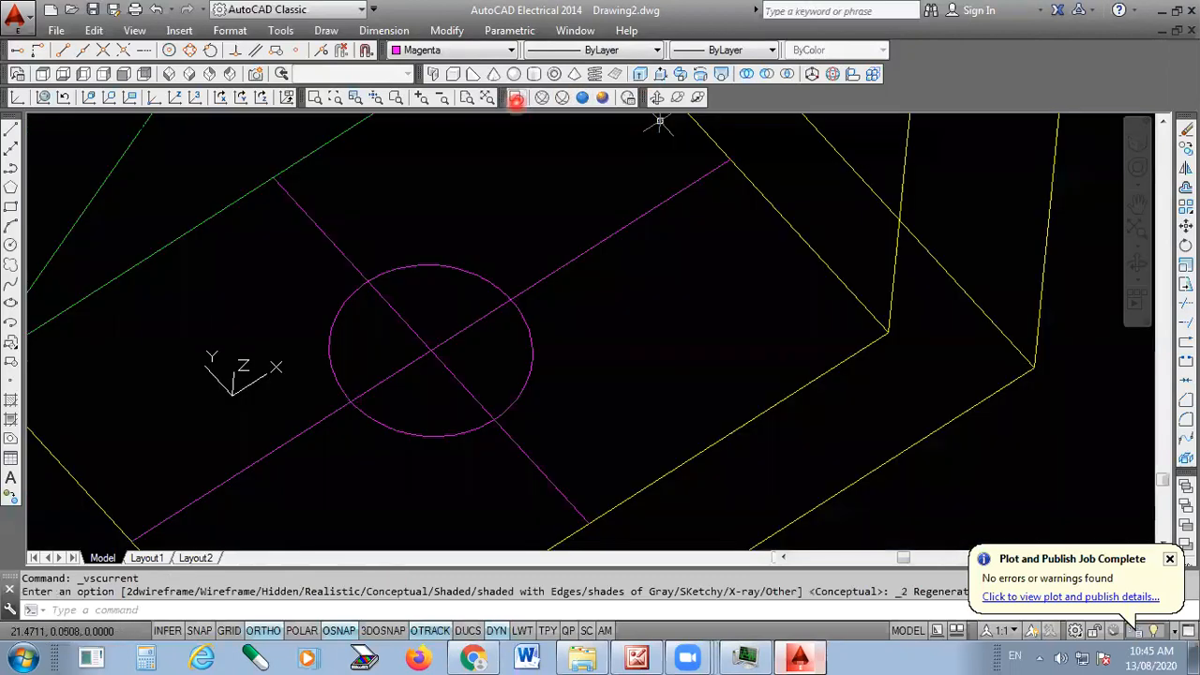
pyautogui.click(559, 492)
pyautogui.press('Delete')
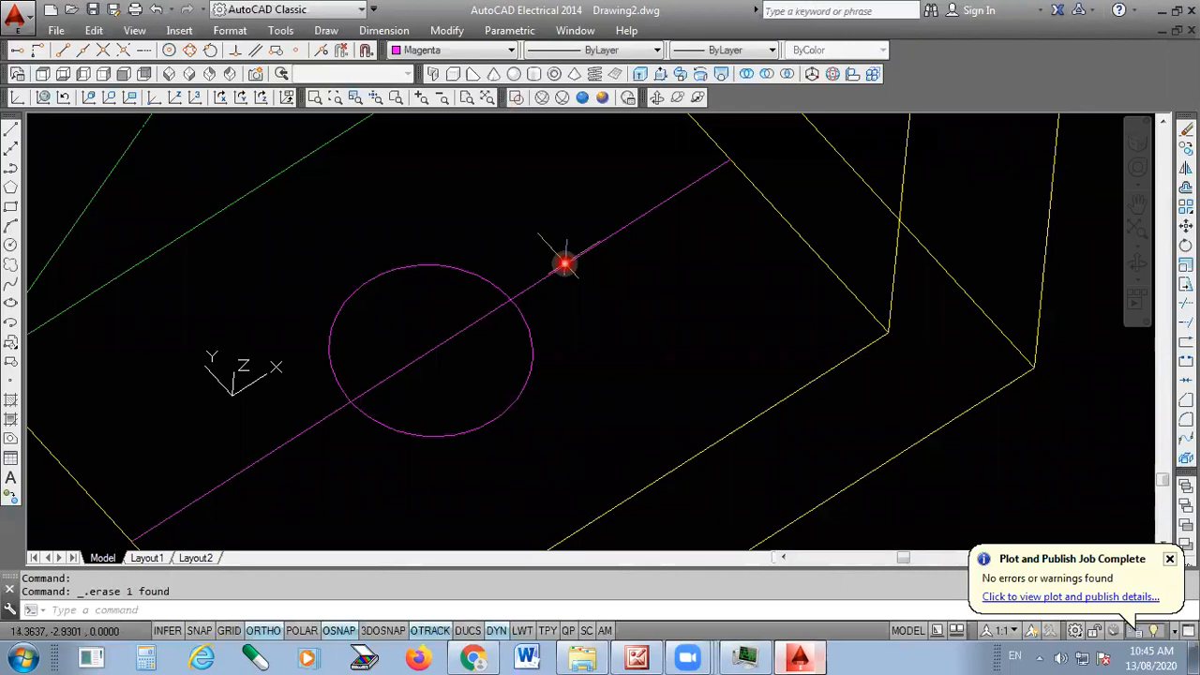
pyautogui.scroll(-6, 565, 263)
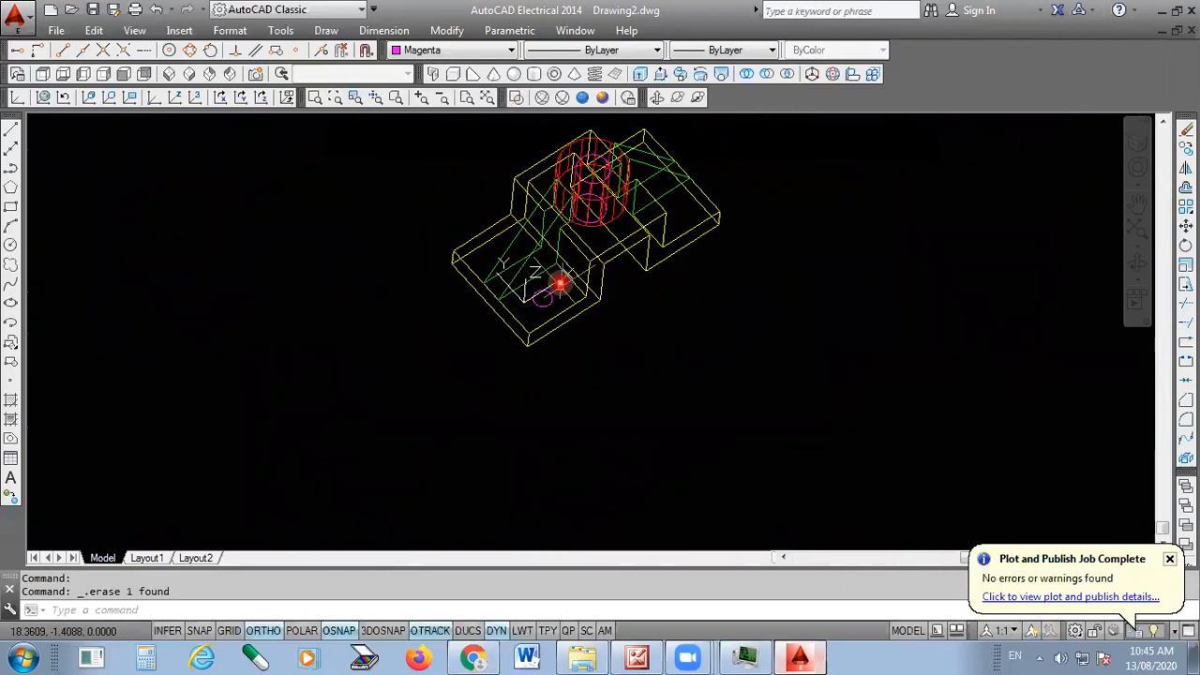
pyautogui.scroll(3, 563, 281)
pyautogui.scroll(2, 560, 269)
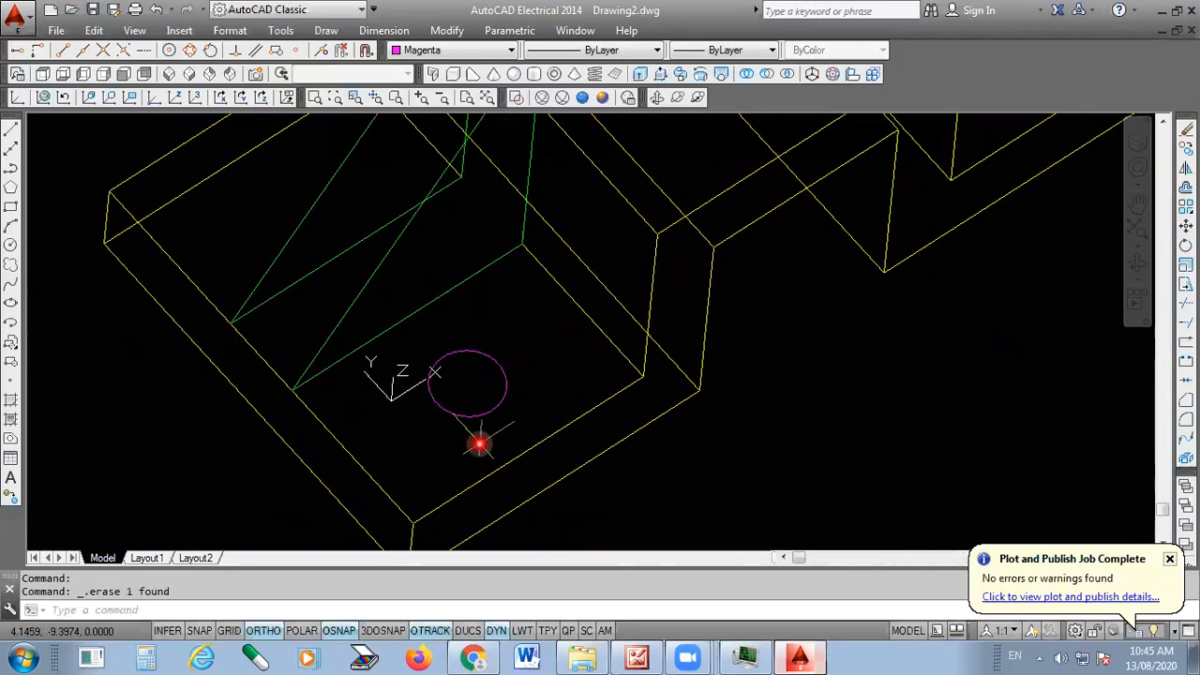
pyautogui.scroll(-2, 475, 441)
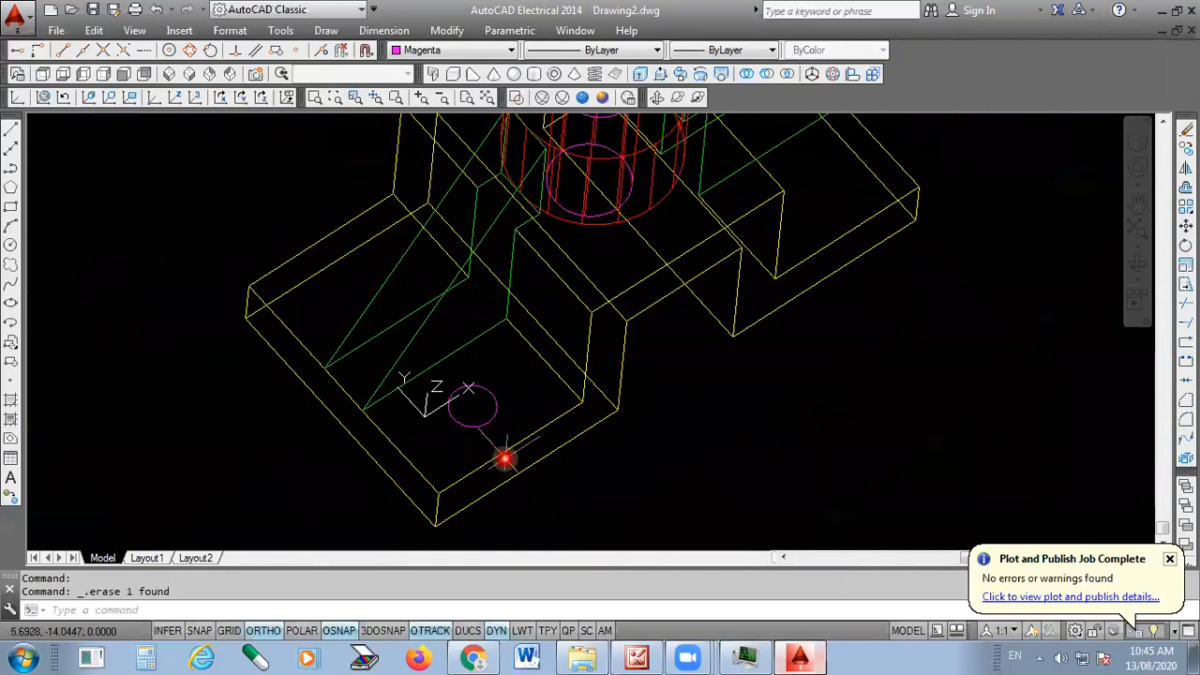
pyautogui.scroll(-2, 502, 469)
pyautogui.scroll(2, 505, 484)
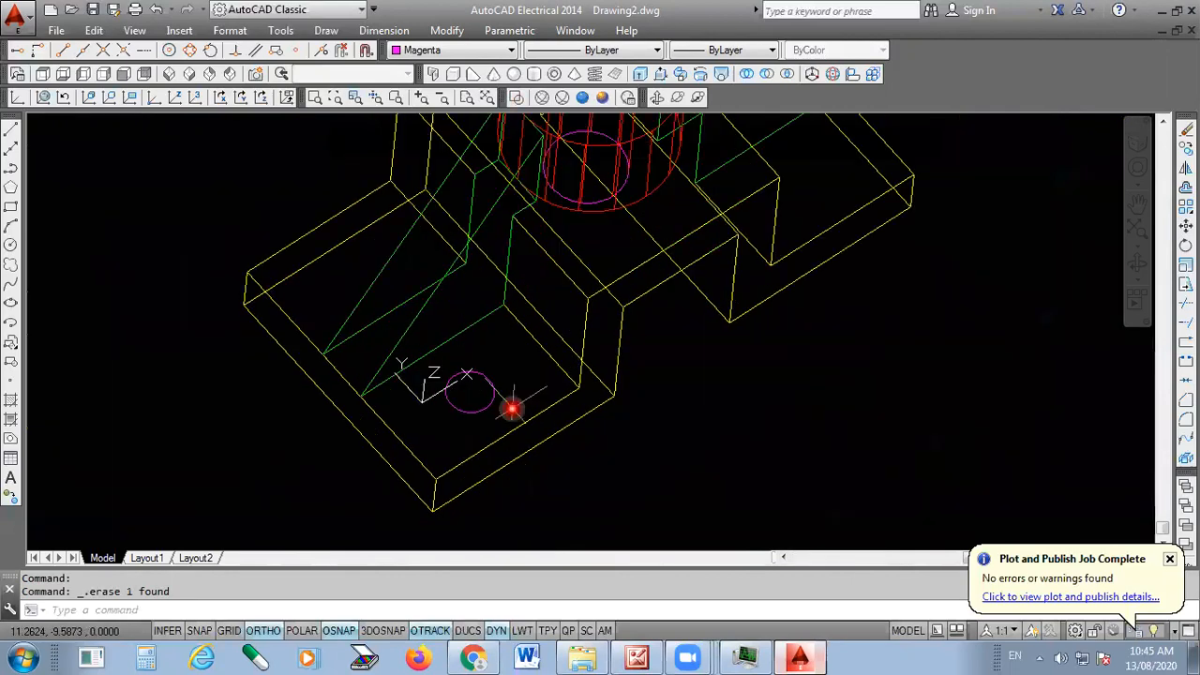
# Set the Back preset view to show the bracket in plan, framing the whole outline with the small circle
pyautogui.click(145, 75)
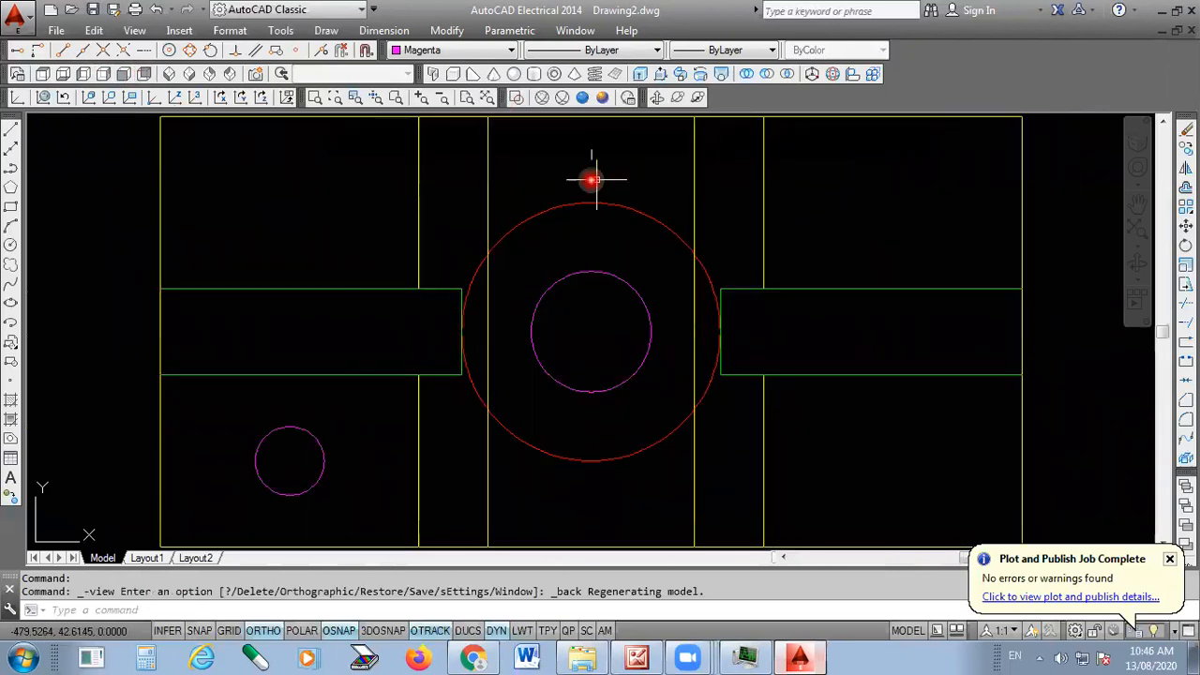
pyautogui.scroll(-2, 663, 222)
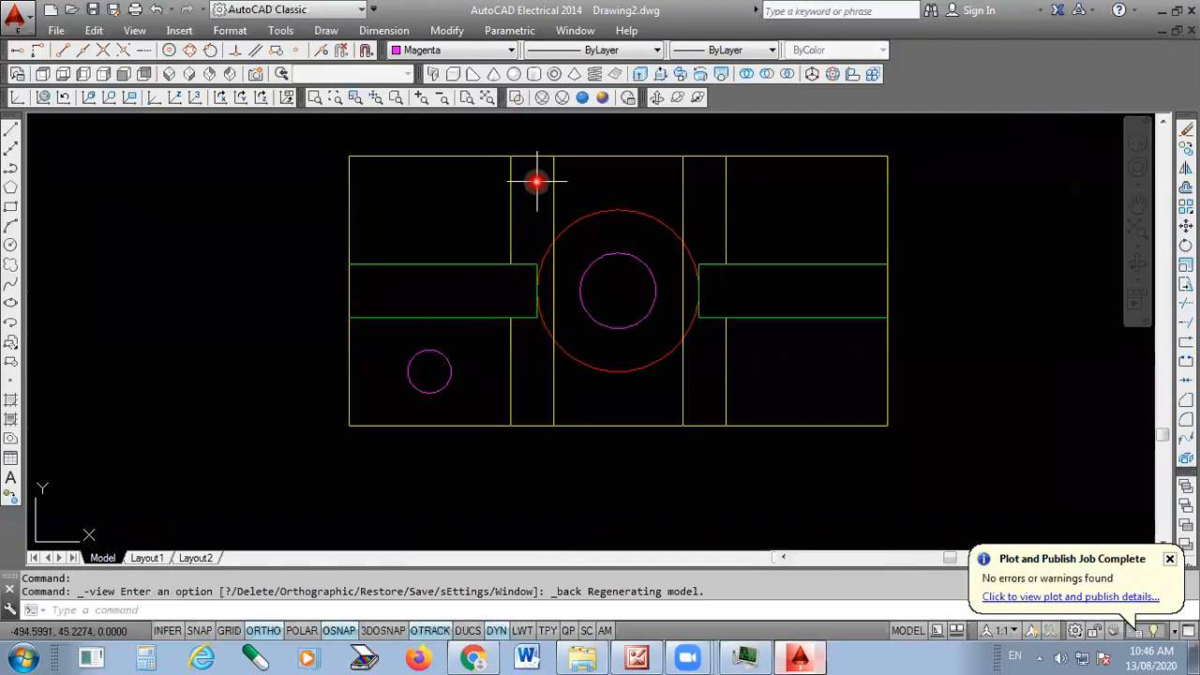
pyautogui.scroll(2, 537, 181)
pyautogui.scroll(-2, 517, 186)
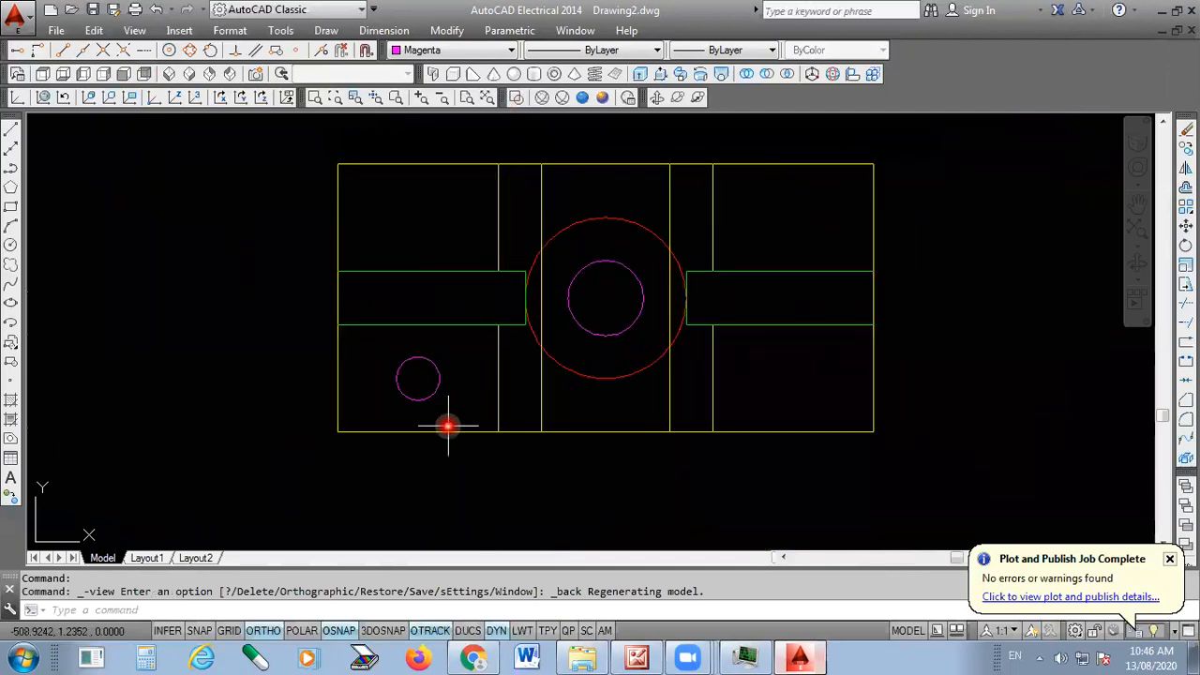
# Mirror the 8-diameter circle across the base's horizontal centreline, from one short edge's midpoint to the other, keeping the source circle
pyautogui.scroll(-2, 450, 418)
pyautogui.scroll(2, 431, 397)
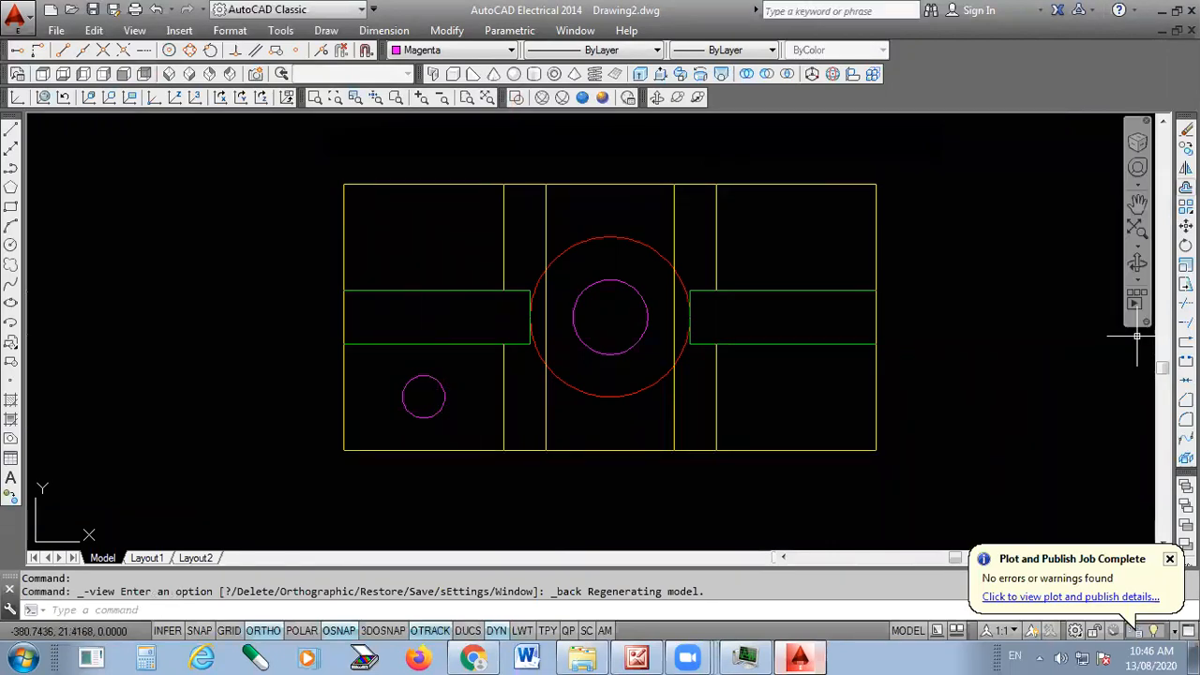
pyautogui.click(1185, 168)
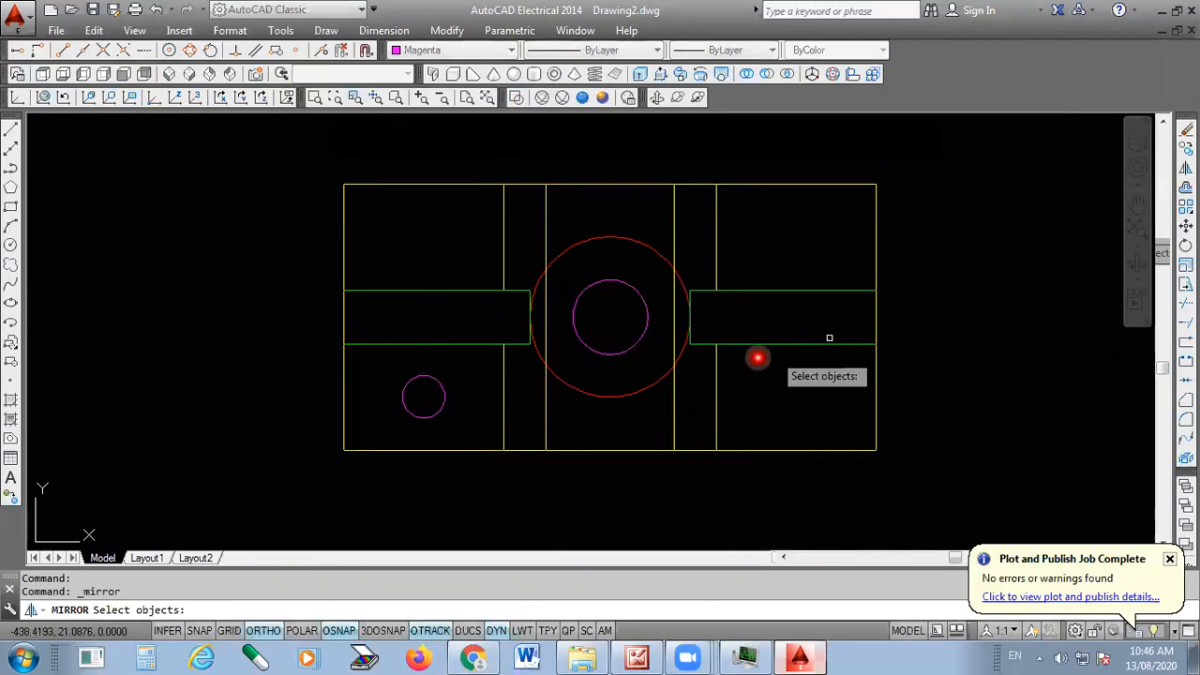
pyautogui.click(438, 411)
pyautogui.press('Return')
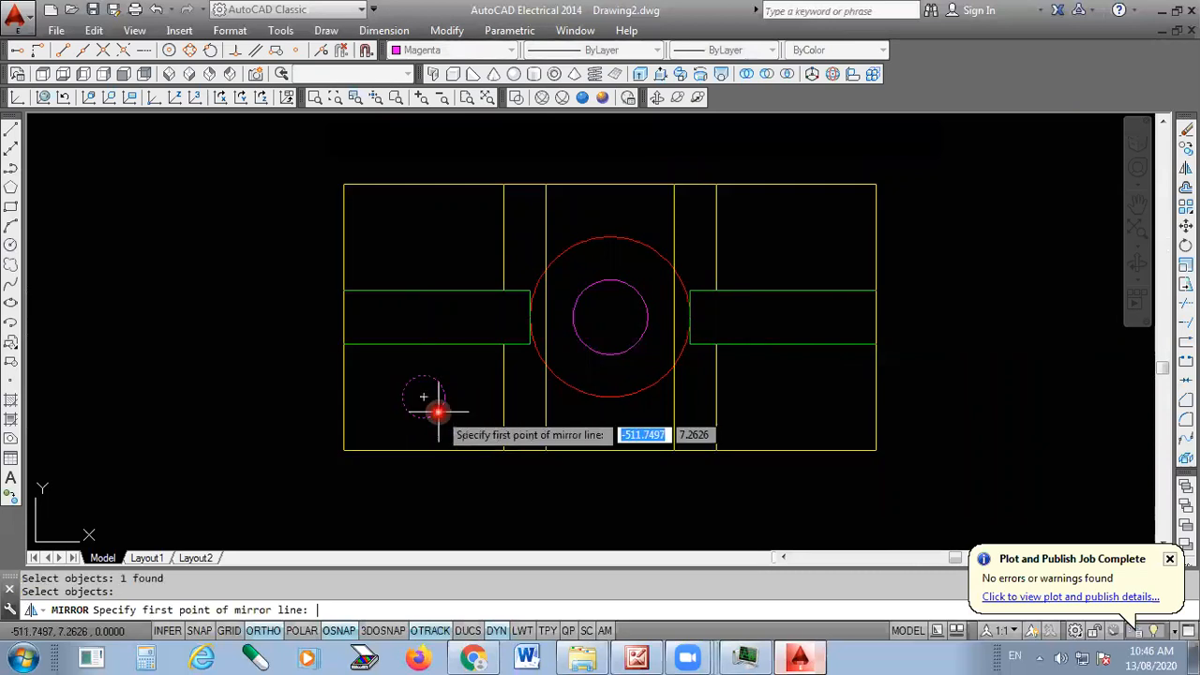
pyautogui.click(341, 317)
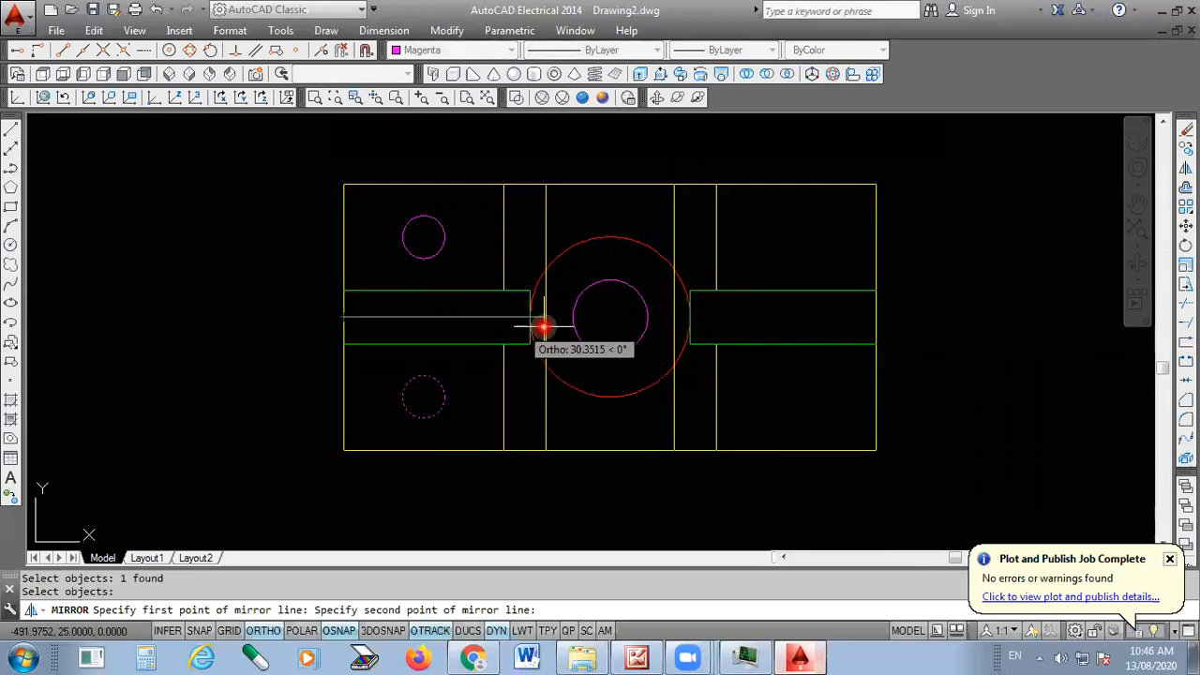
pyautogui.click(874, 318)
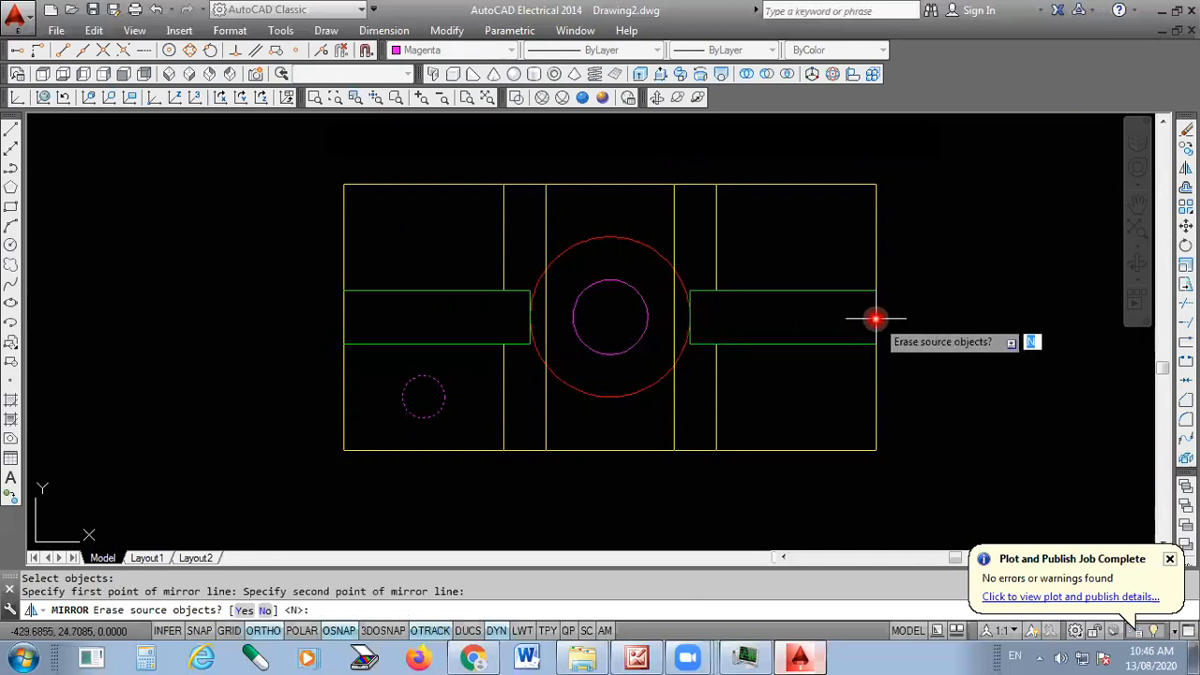
pyautogui.press('Return')
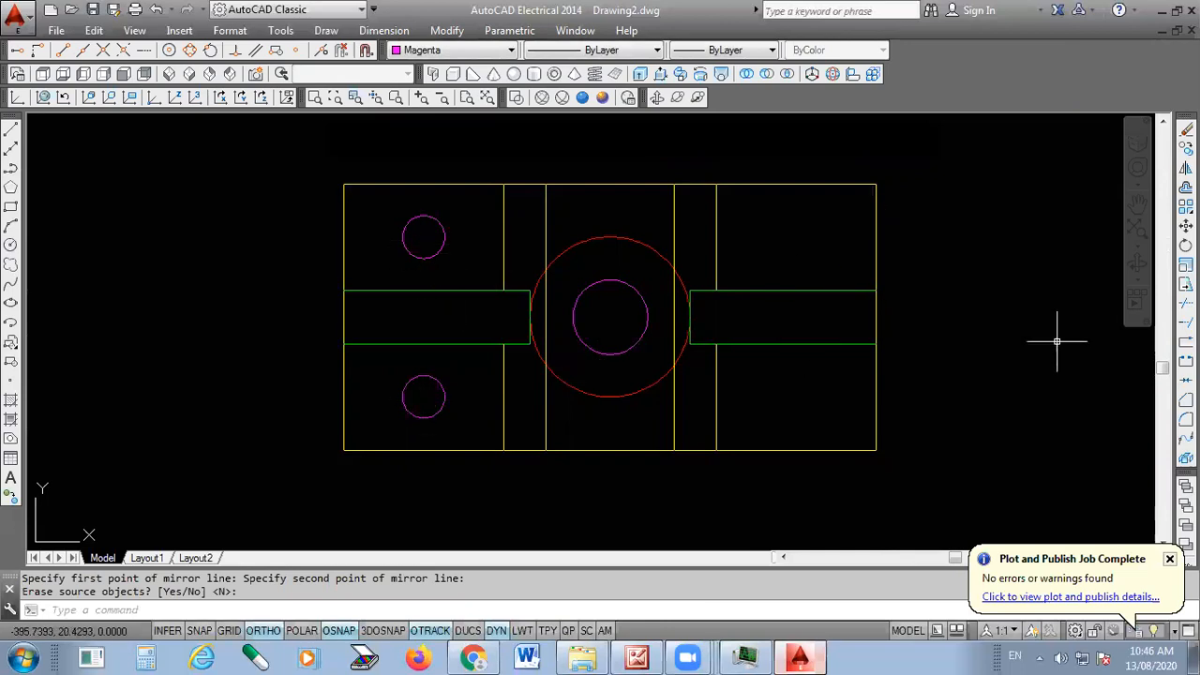
# Mirror both 8-diameter circles across the vertical centreline through the long edges' midpoints, keeping the originals
pyautogui.click(1186, 168)
pyautogui.click(401, 249)
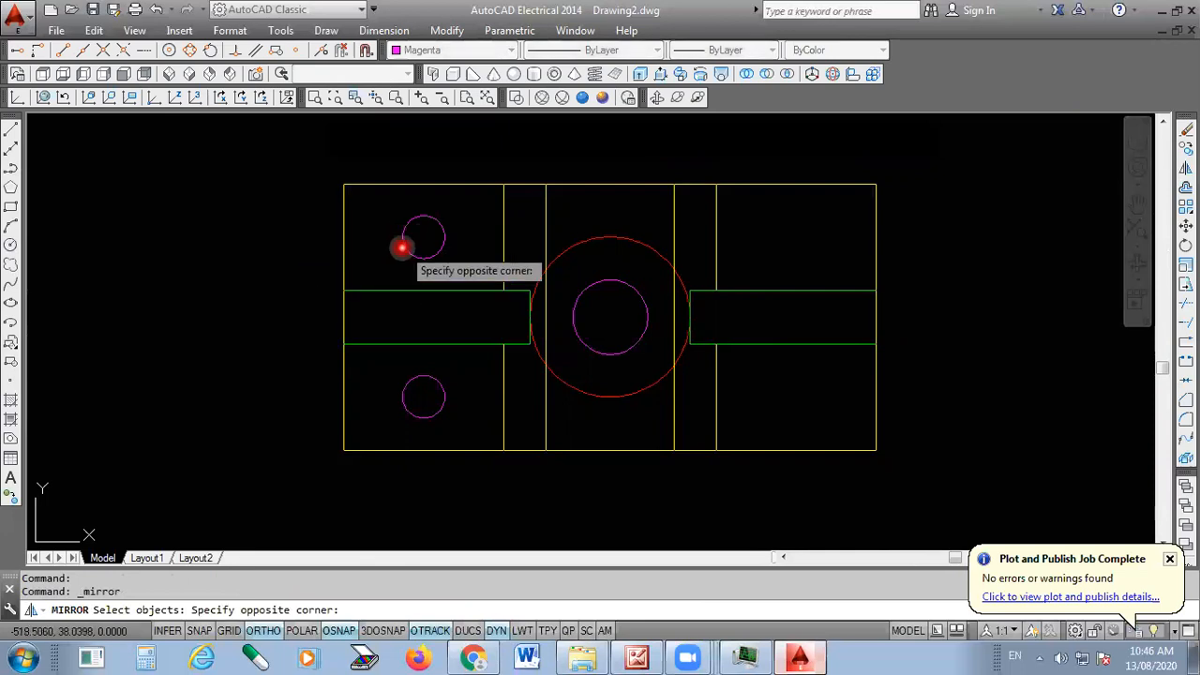
pyautogui.click(400, 247)
pyautogui.click(403, 239)
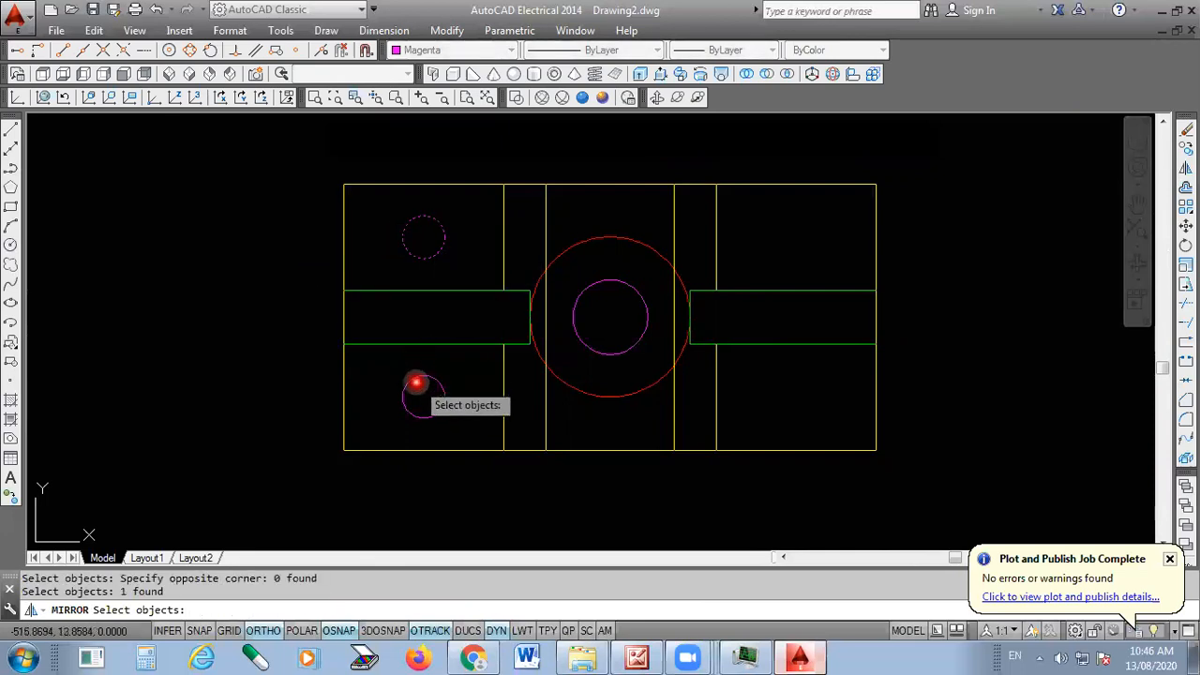
pyautogui.click(413, 382)
pyautogui.press('Return')
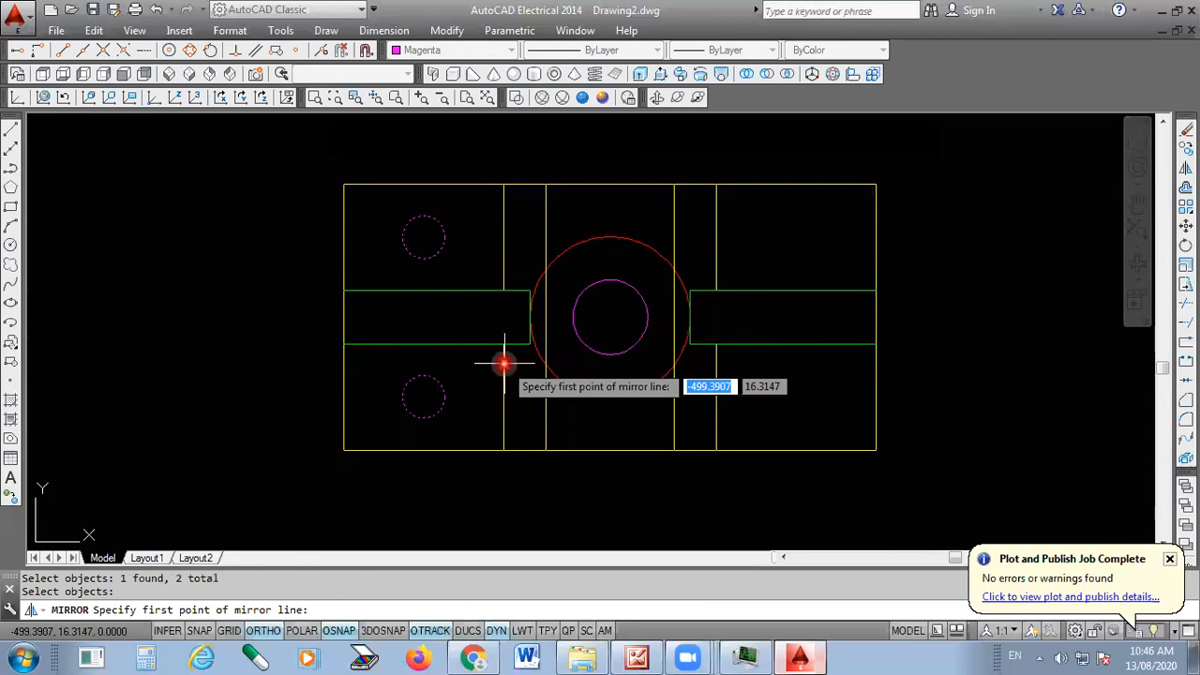
pyautogui.click(609, 188)
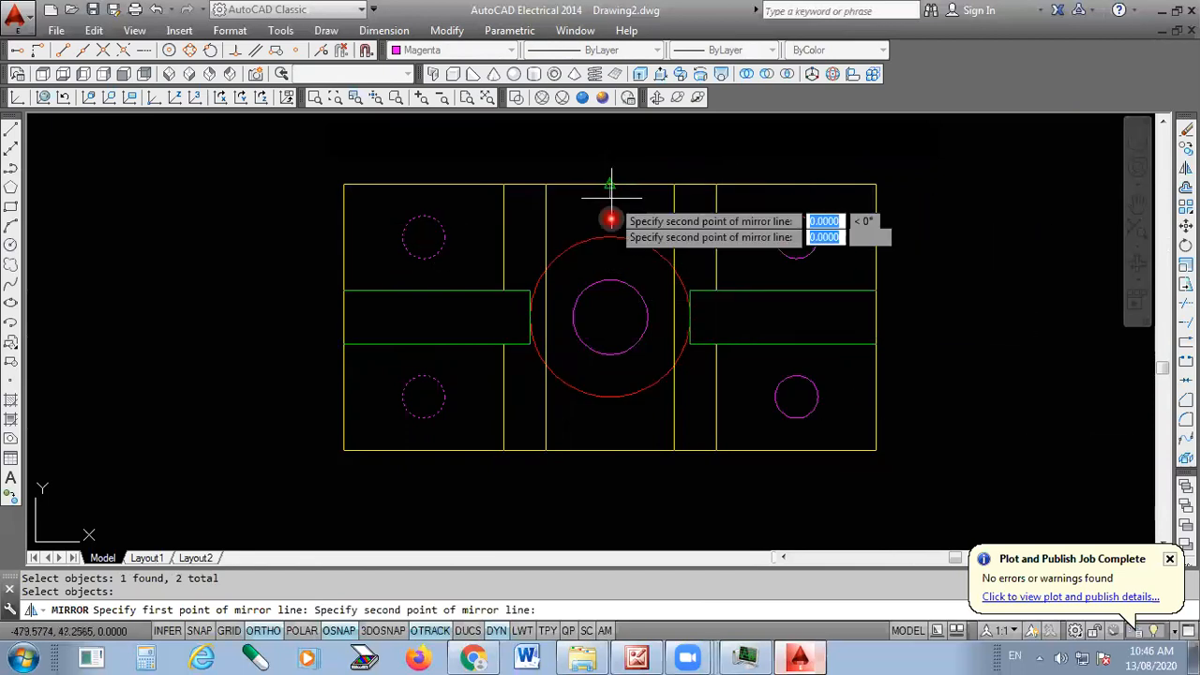
pyautogui.click(608, 453)
pyautogui.press('Return')
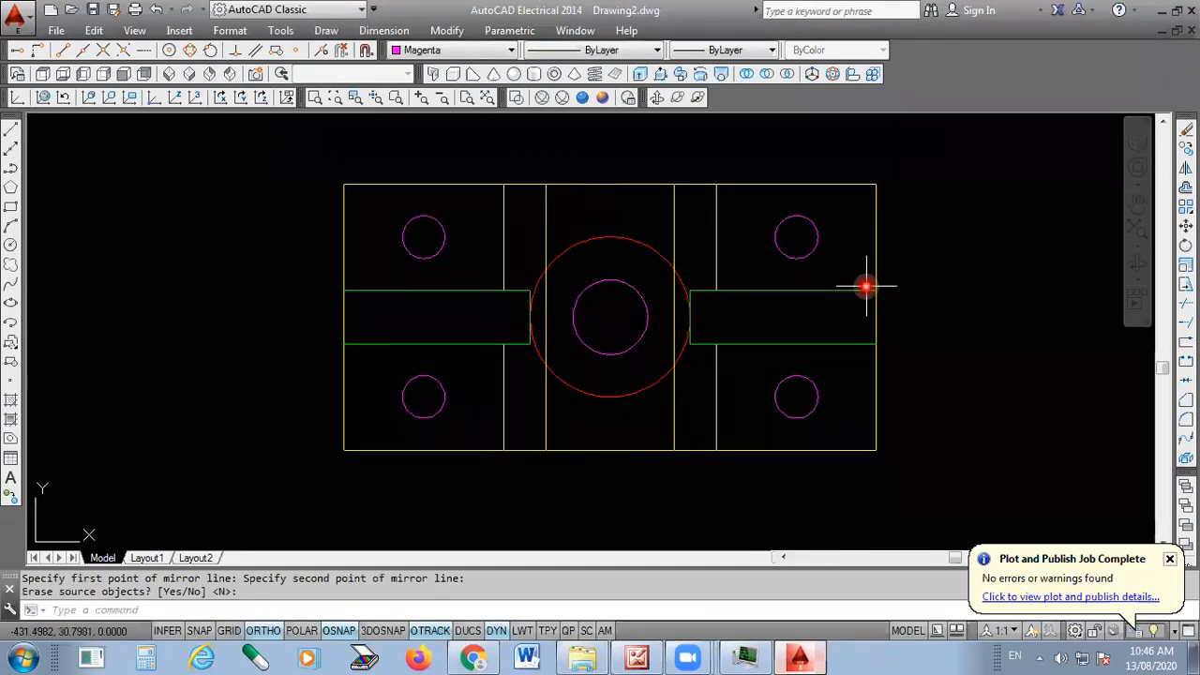
# Switch to the Conceptual visual style and orbit the bracket to an oblique view showing the base circles
pyautogui.click(605, 101)
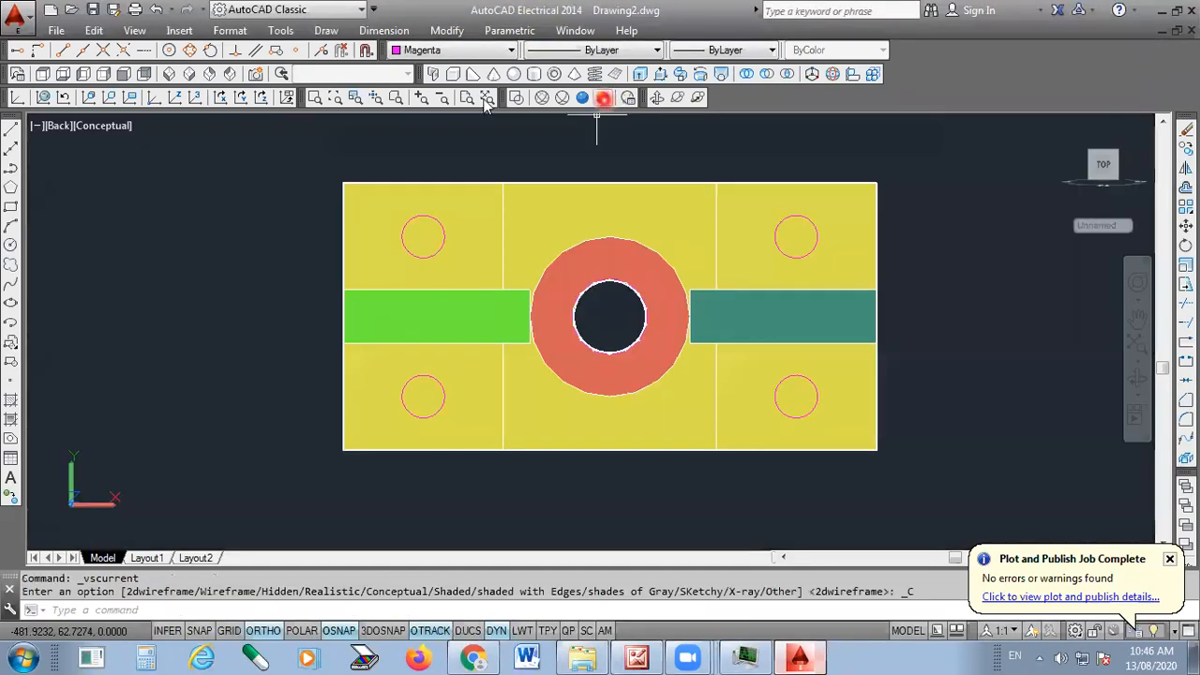
pyautogui.click(680, 98)
pyautogui.moveTo(619, 488); pyautogui.dragTo(710, 476)
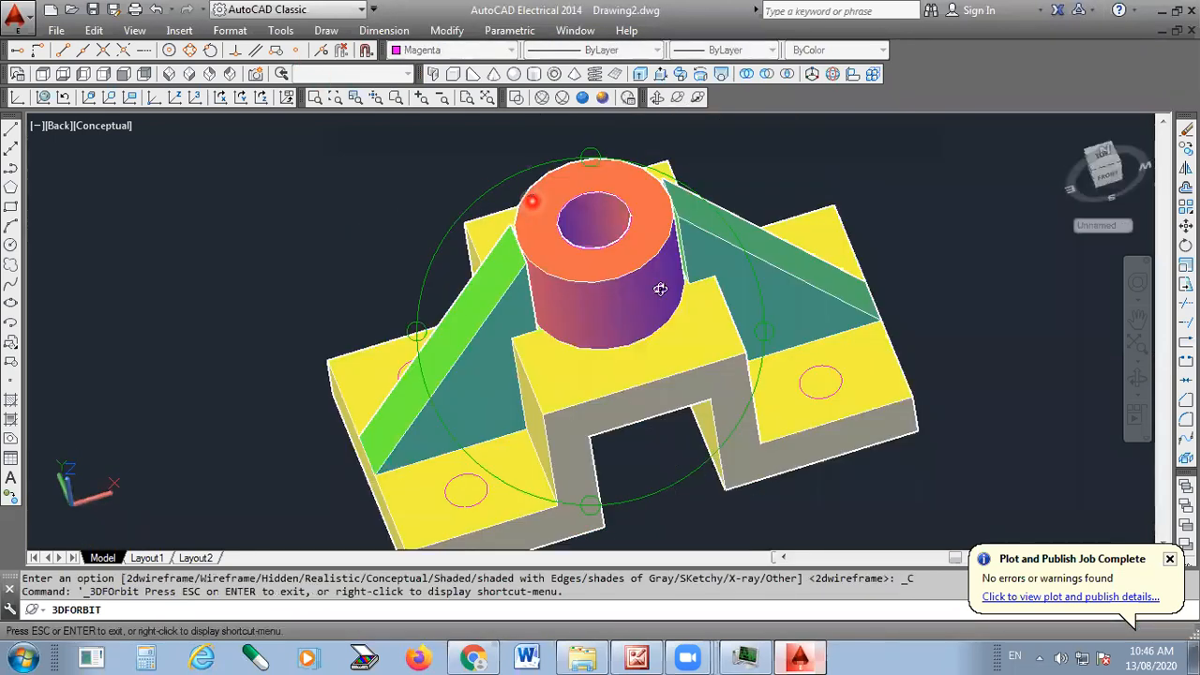
pyautogui.rightClick(917, 238)
pyautogui.click(947, 243)
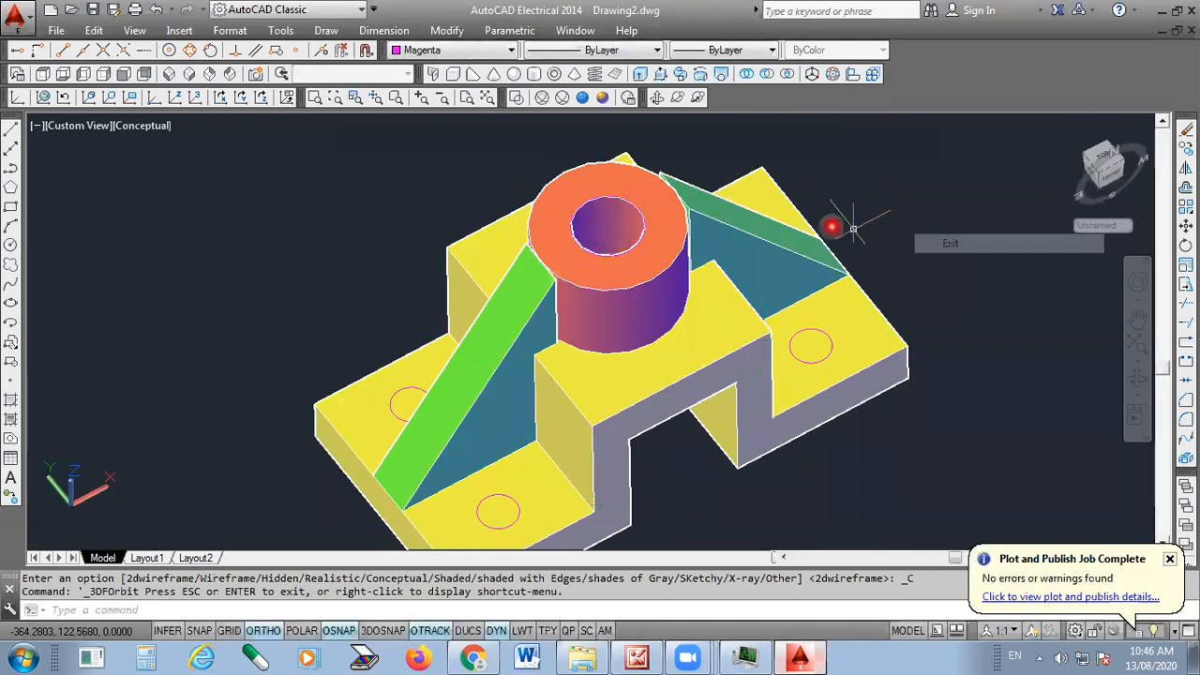
pyautogui.scroll(-3, 869, 116)
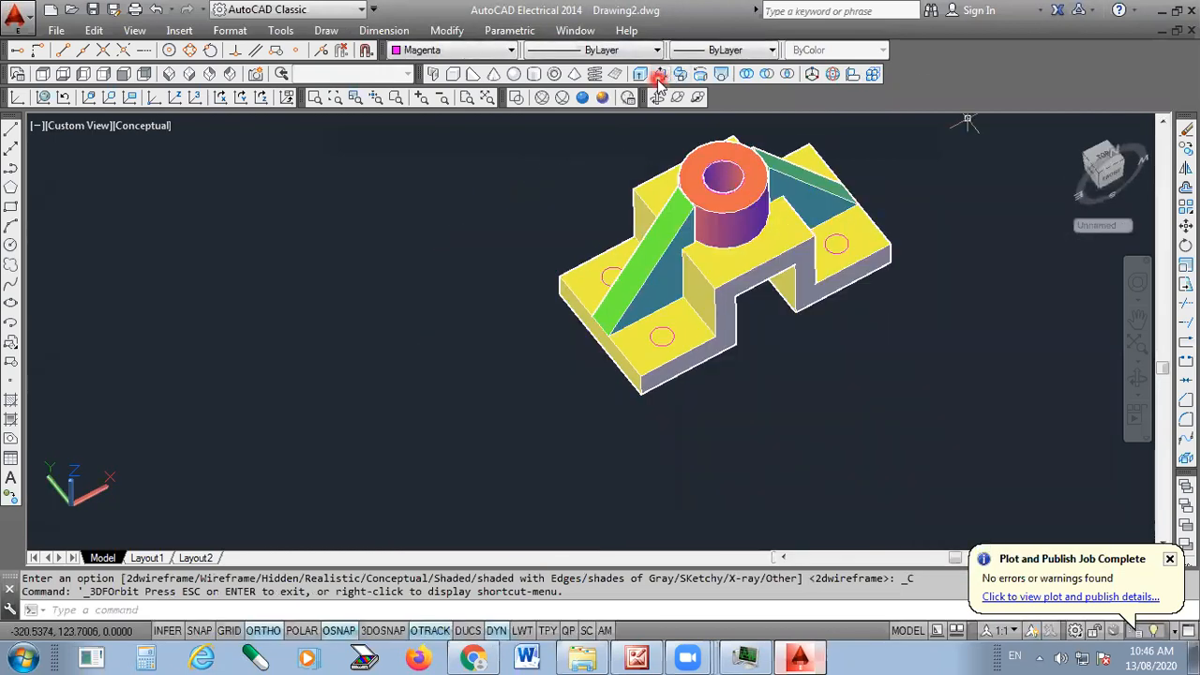
# Press-pull the two 8-diameter circles along the front side of the base down through its flanges to cut holes
pyautogui.click(659, 77)
pyautogui.scroll(5, 650, 419)
pyautogui.click(684, 186)
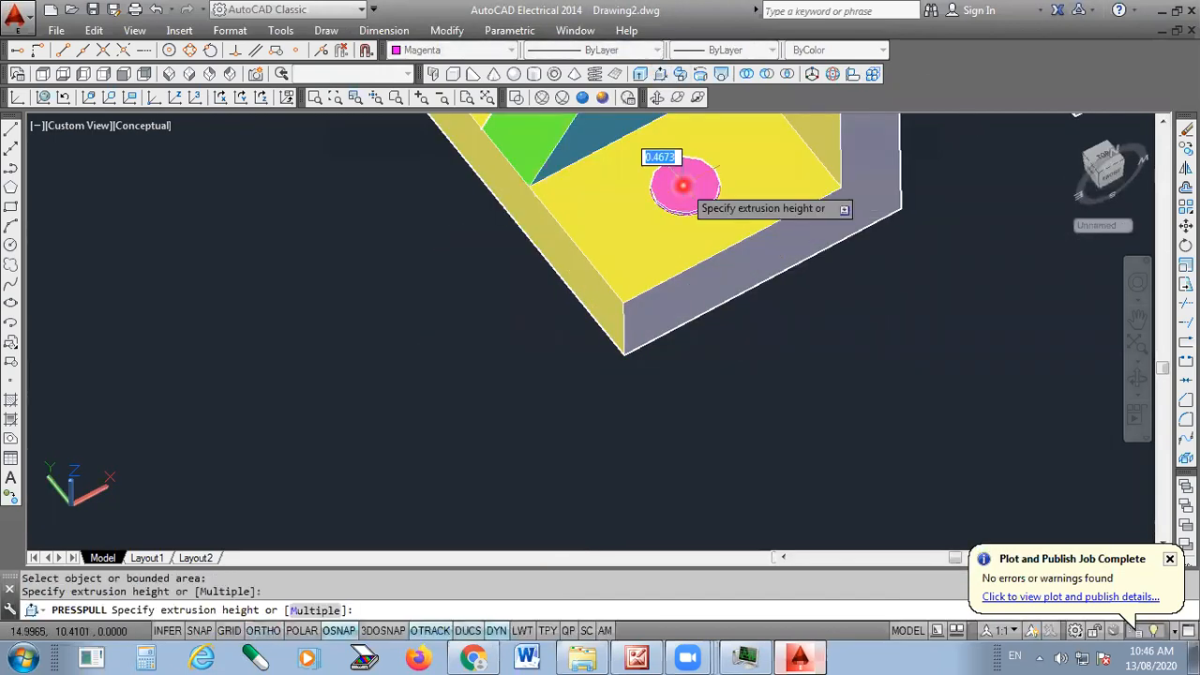
pyautogui.click(691, 453)
pyautogui.scroll(-2, 632, 537)
pyautogui.scroll(-2, 632, 537)
pyautogui.scroll(5, 880, 280)
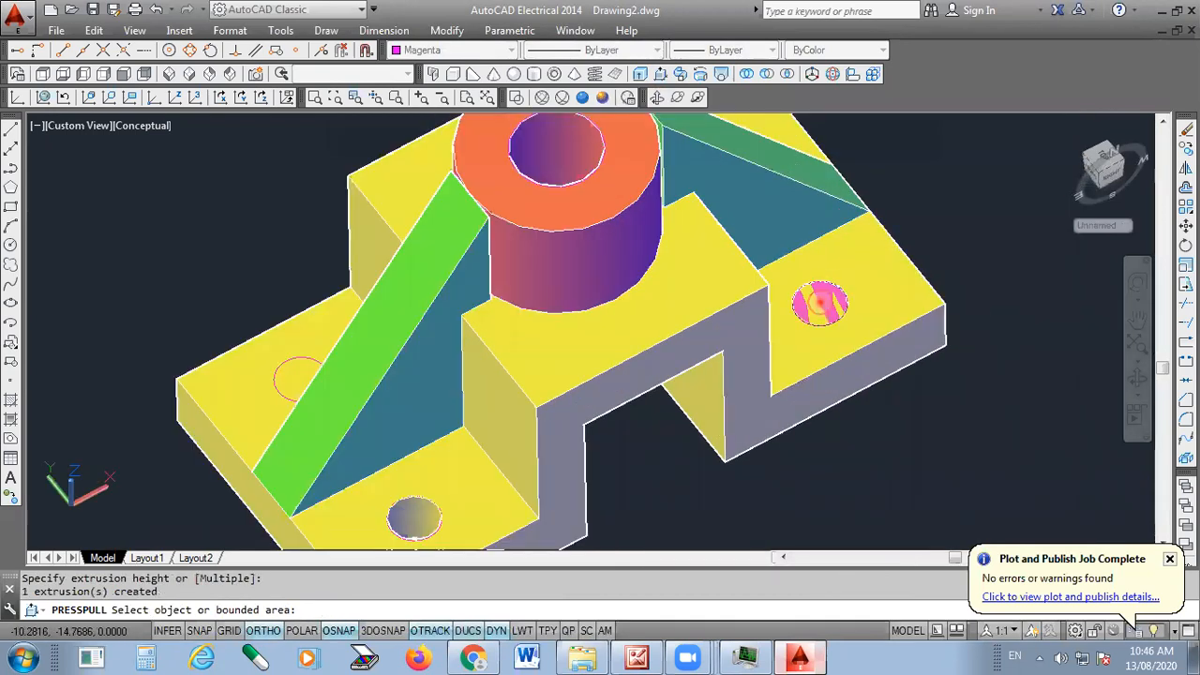
pyautogui.click(821, 302)
pyautogui.click(883, 519)
# Press-pull one of the two remaining circles on the opposite side of the base down through its flange
pyautogui.click(681, 99)
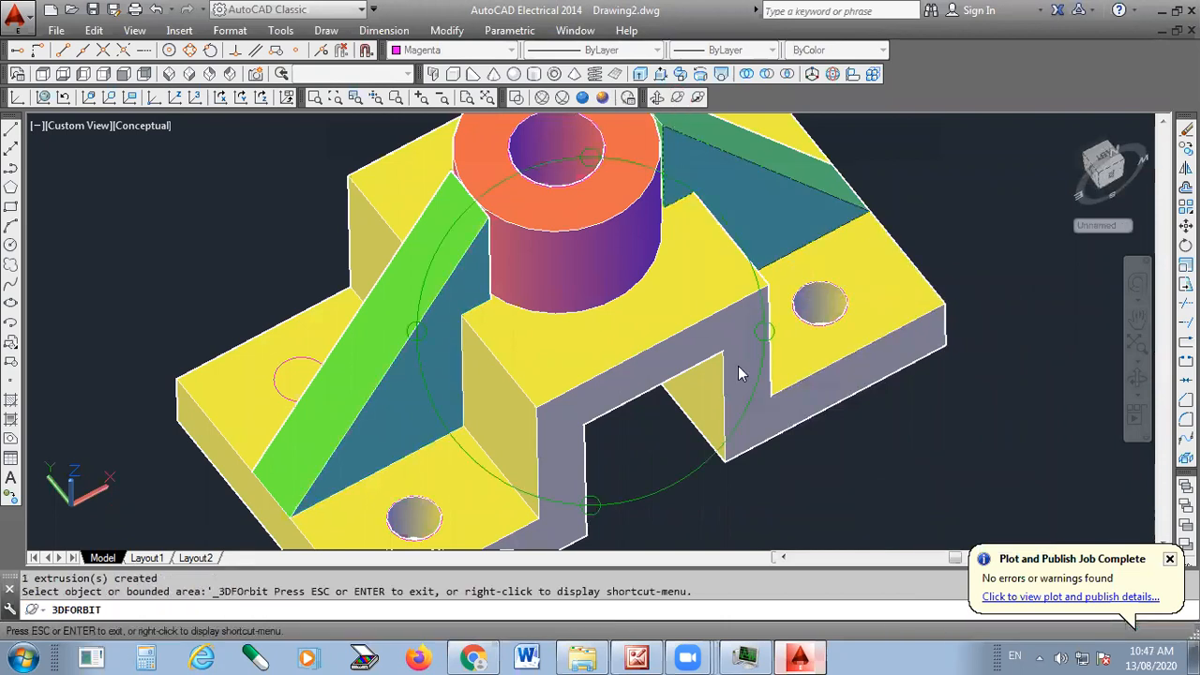
pyautogui.moveTo(738, 372); pyautogui.dragTo(484, 400)
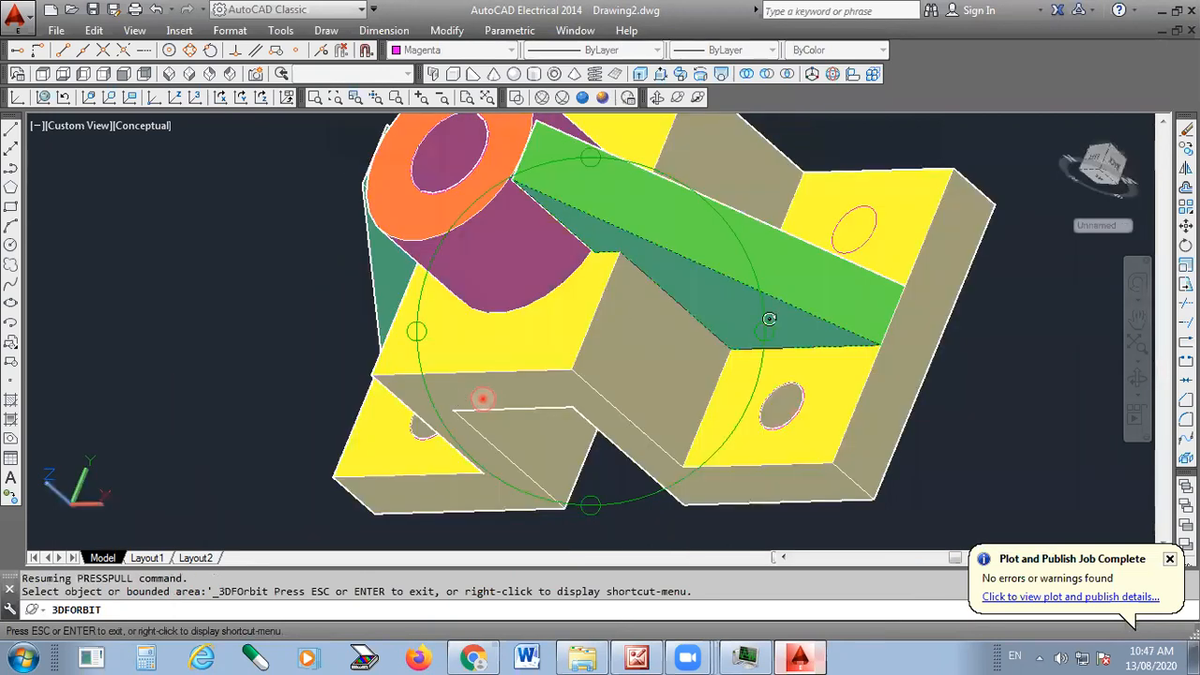
pyautogui.moveTo(756, 383); pyautogui.dragTo(712, 422)
pyautogui.moveTo(503, 335); pyautogui.dragTo(476, 335)
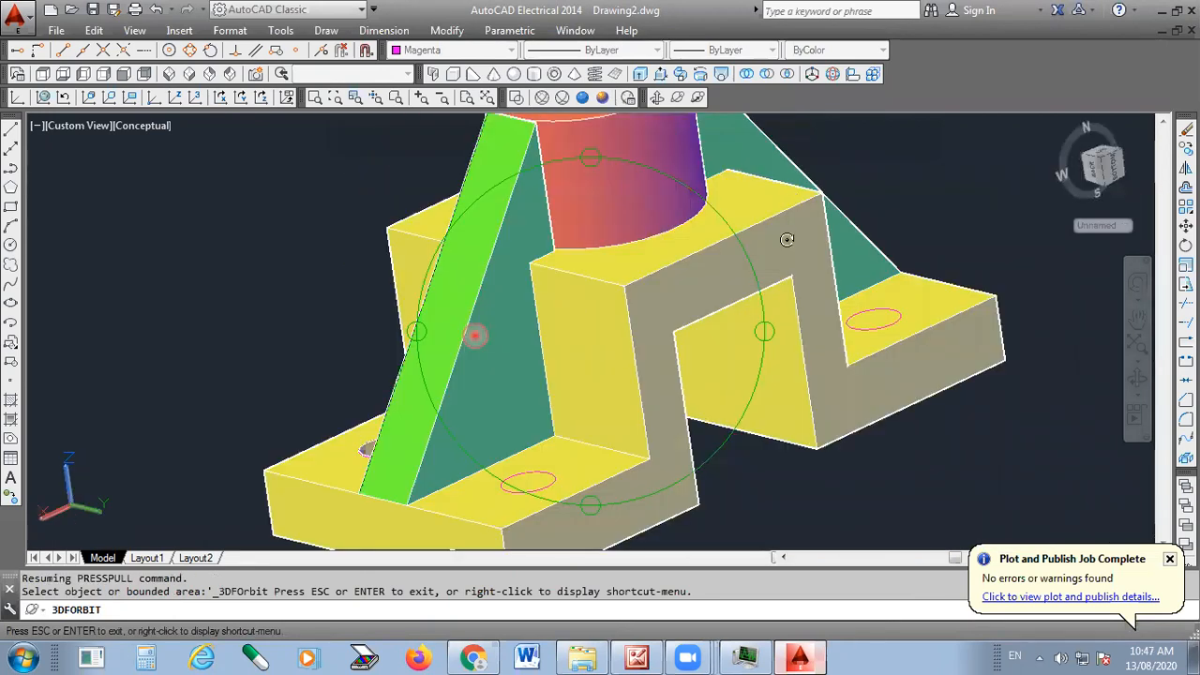
pyautogui.moveTo(651, 286); pyautogui.dragTo(587, 309)
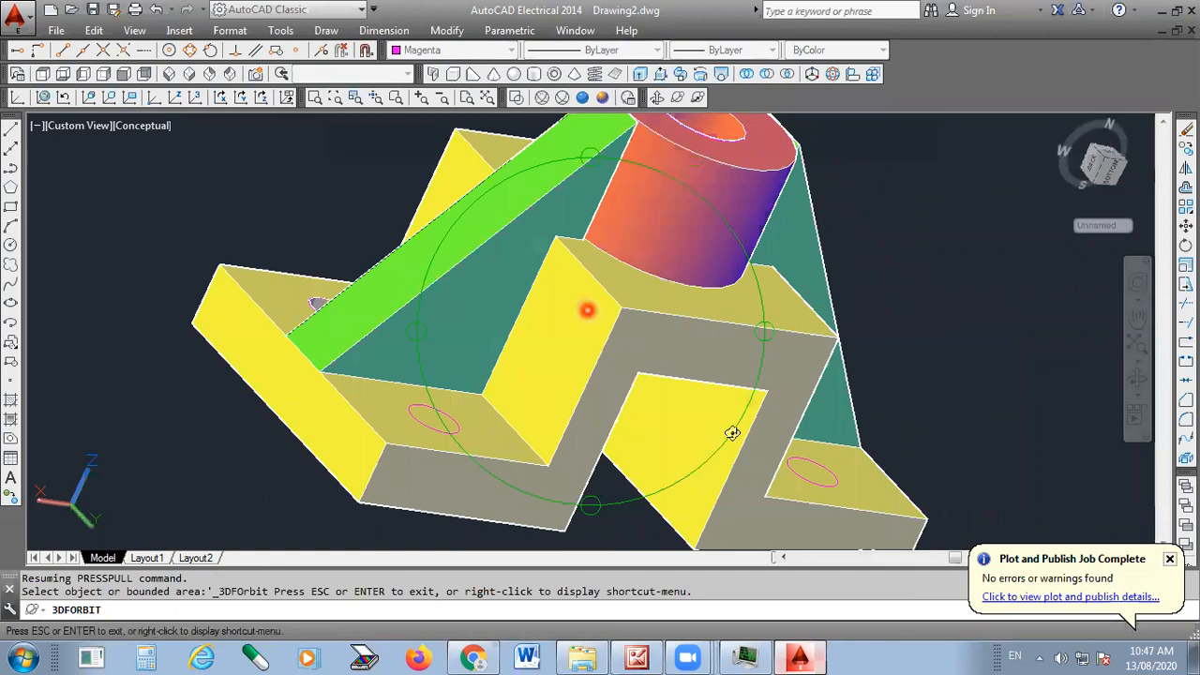
pyautogui.moveTo(769, 302); pyautogui.dragTo(928, 234)
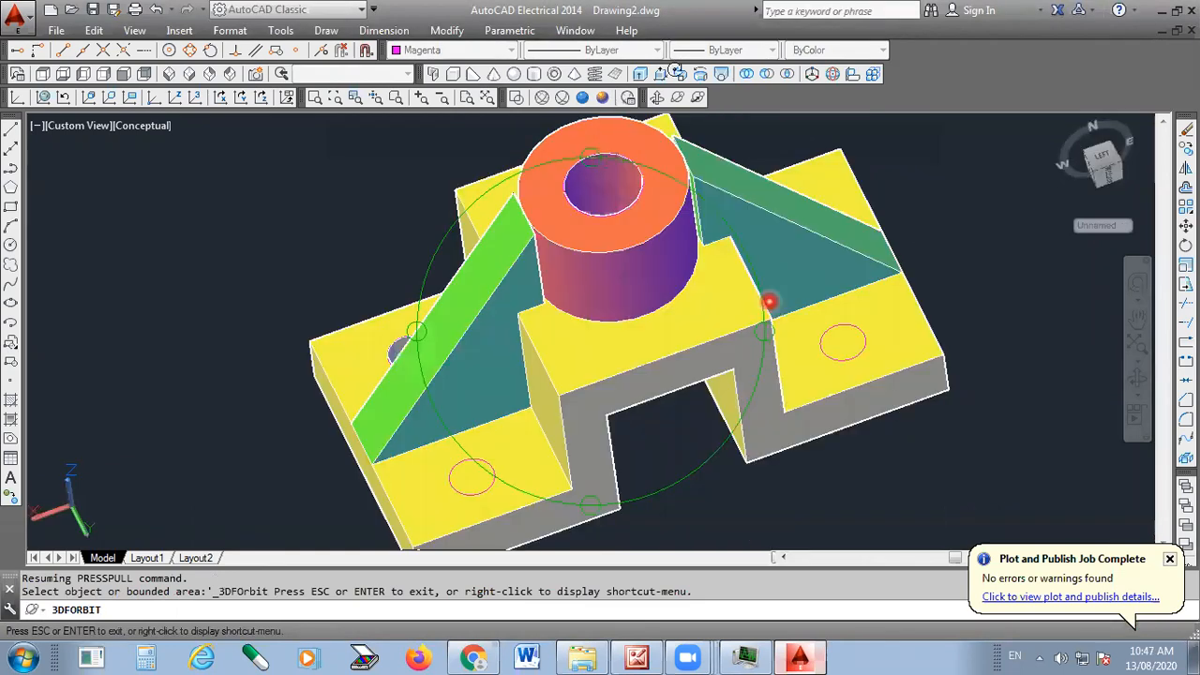
pyautogui.press('Escape')
pyautogui.click(852, 341)
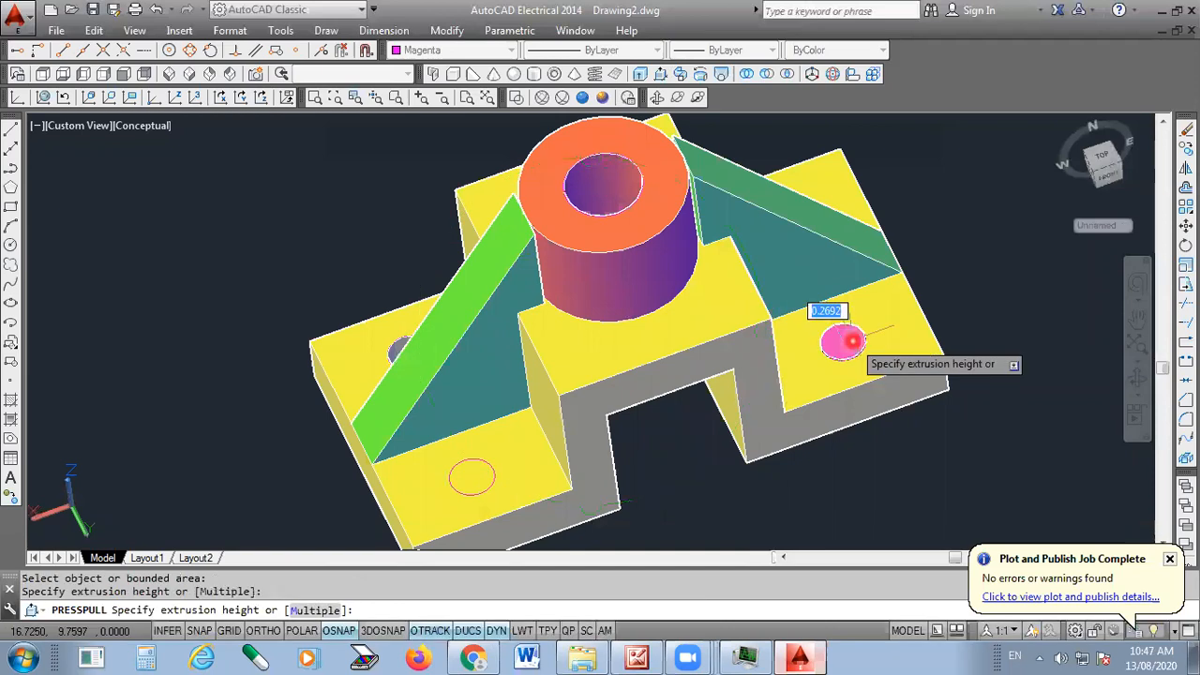
pyautogui.click(877, 499)
pyautogui.scroll(-2, 759, 239)
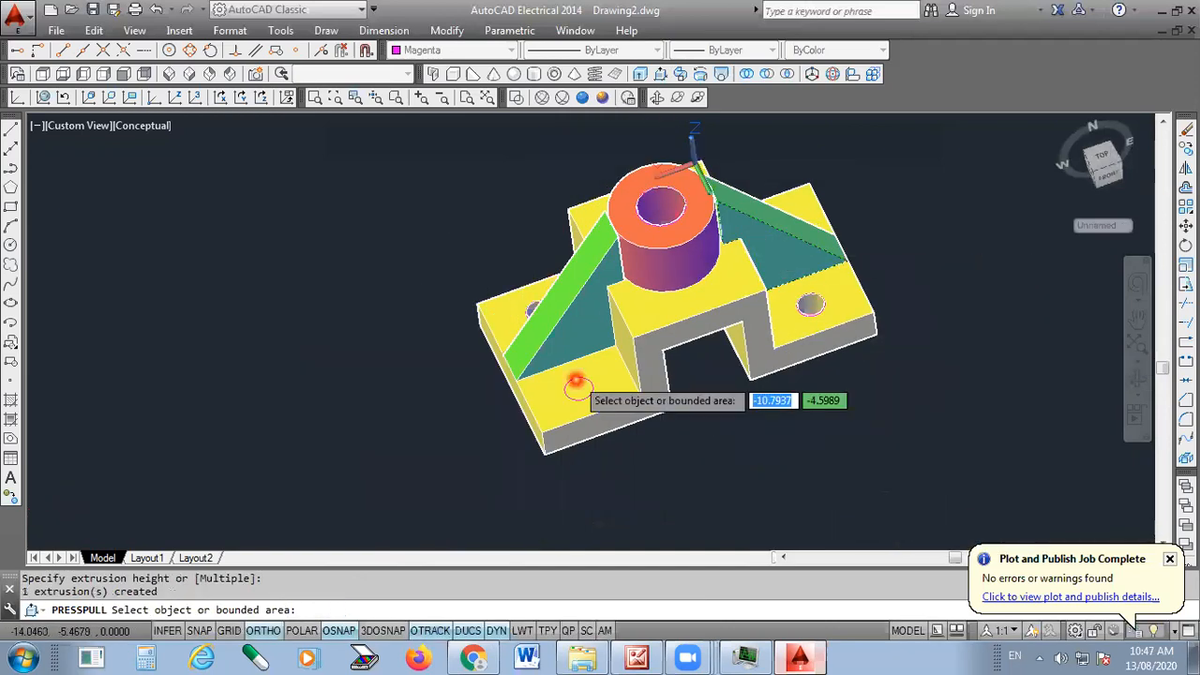
# Press-pull the last 8-diameter circle down through the base flange and end the Presspull command
pyautogui.scroll(3, 577, 384)
pyautogui.click(581, 396)
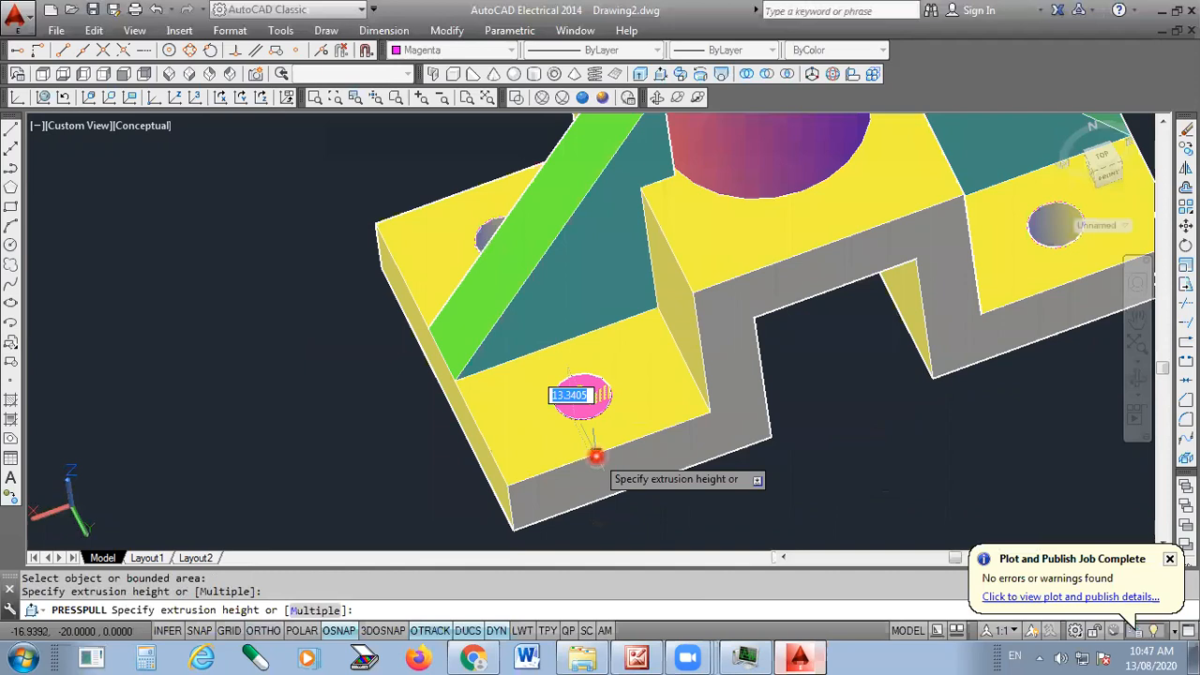
pyautogui.scroll(-4, 562, 334)
pyautogui.click(622, 503)
pyautogui.scroll(3, 877, 291)
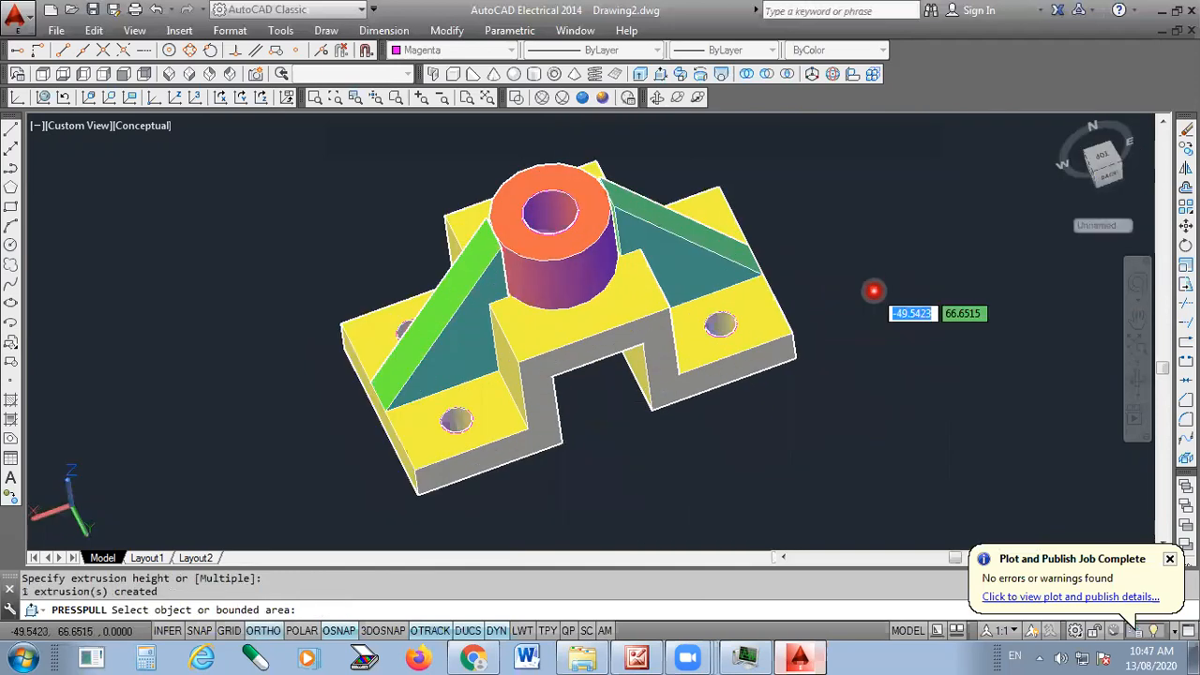
pyautogui.scroll(-5, 881, 348)
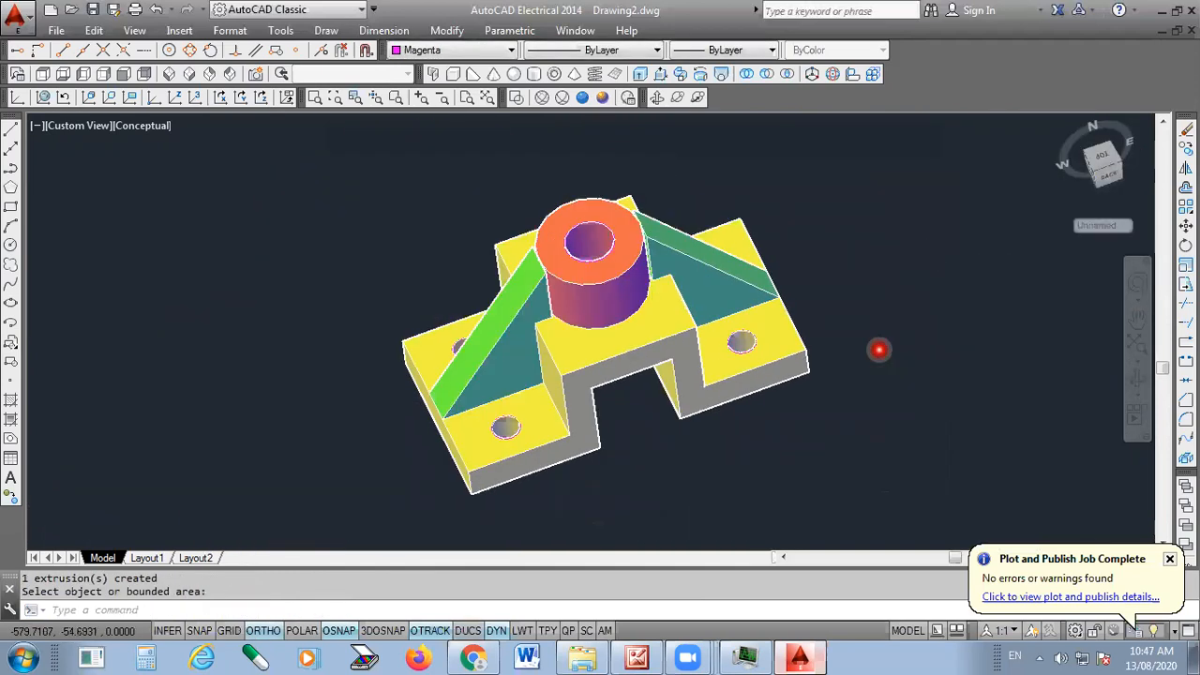
pyautogui.press('Escape')
pyautogui.press('Escape')
# Try to press-pull the cylindrical boss's top ring face upward by about 26, and undo the extrusion
pyautogui.scroll(2, 758, 304)
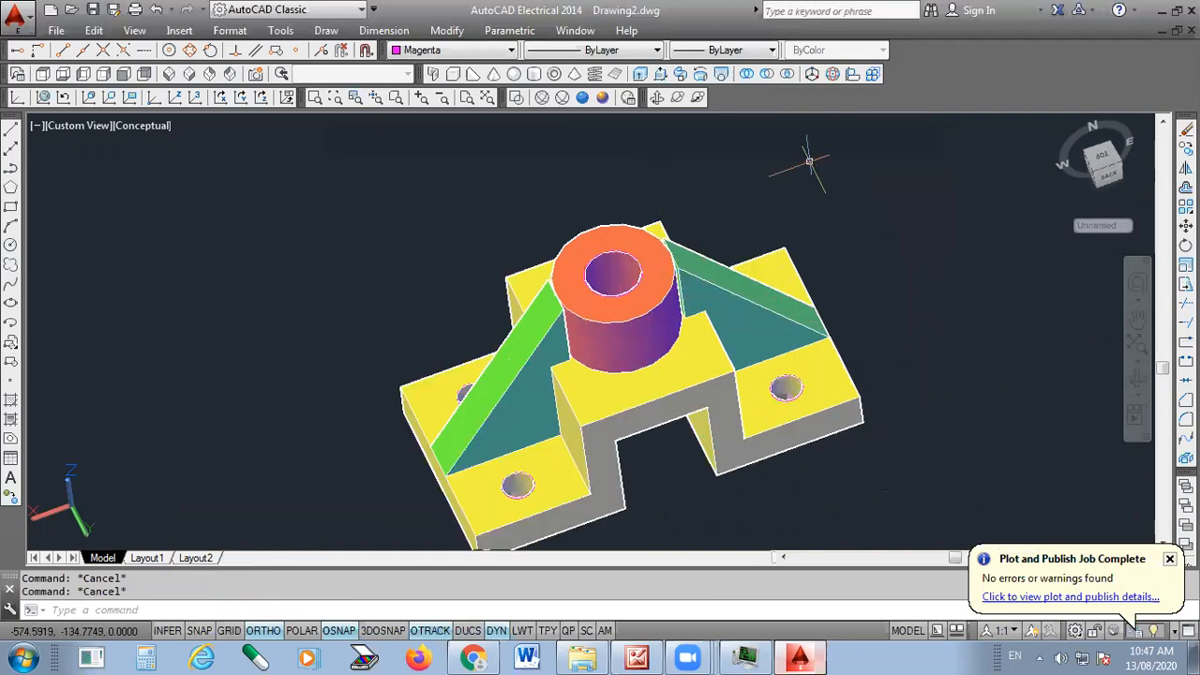
pyautogui.click(677, 97)
pyautogui.moveTo(721, 305); pyautogui.dragTo(835, 250)
pyautogui.rightClick(834, 249)
pyautogui.click(867, 259)
pyautogui.scroll(-2, 647, 404)
pyautogui.scroll(3, 629, 300)
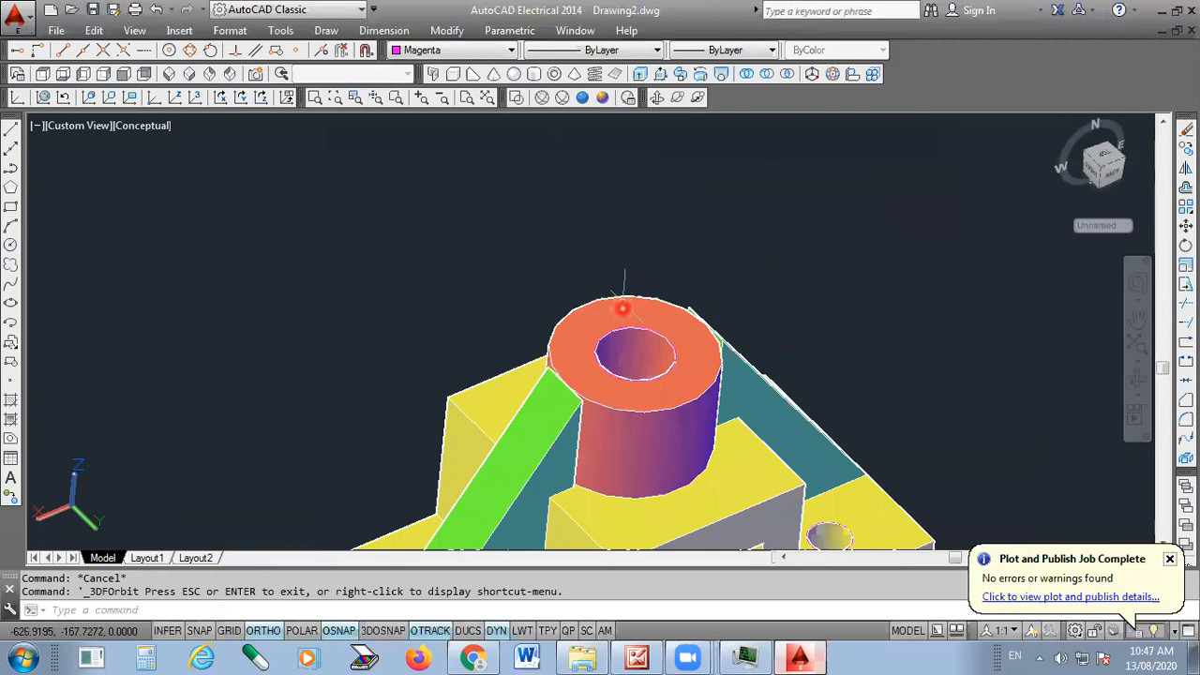
pyautogui.click(662, 75)
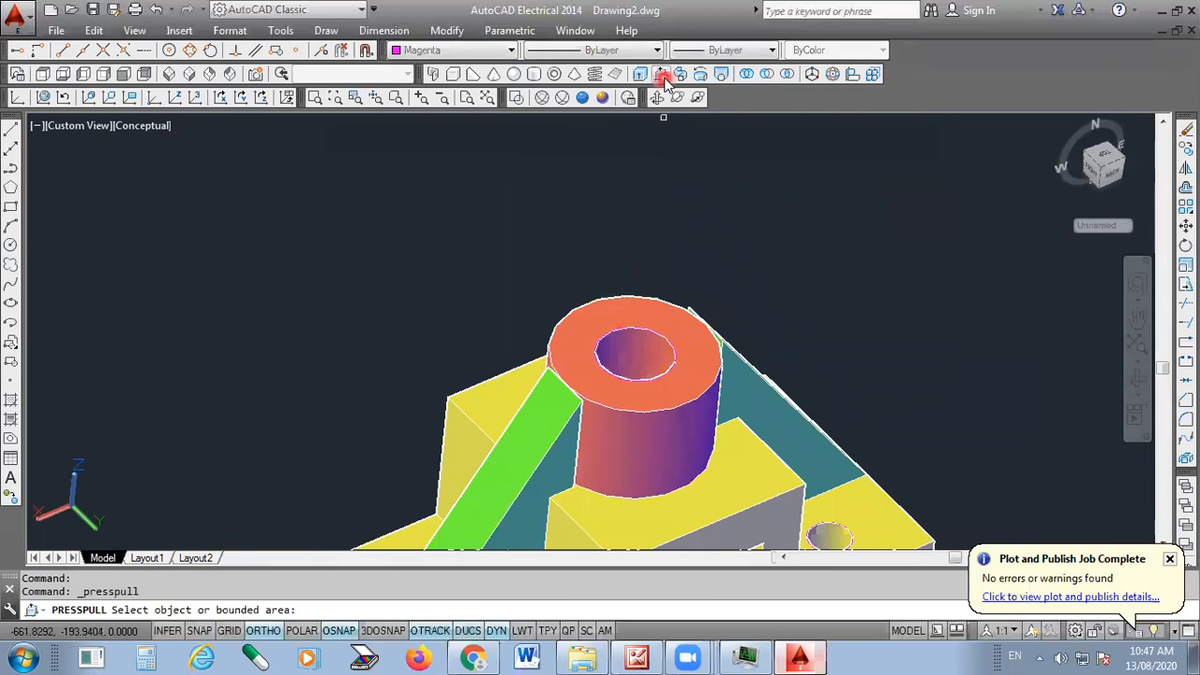
pyautogui.click(605, 313)
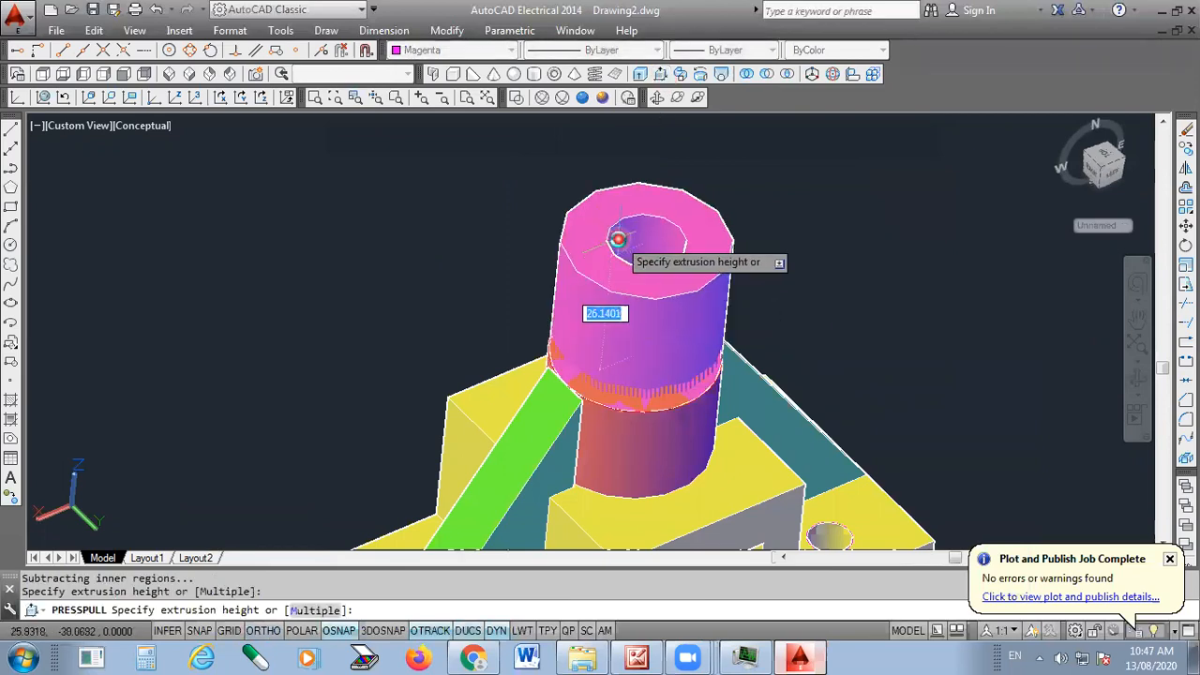
pyautogui.click(618, 240)
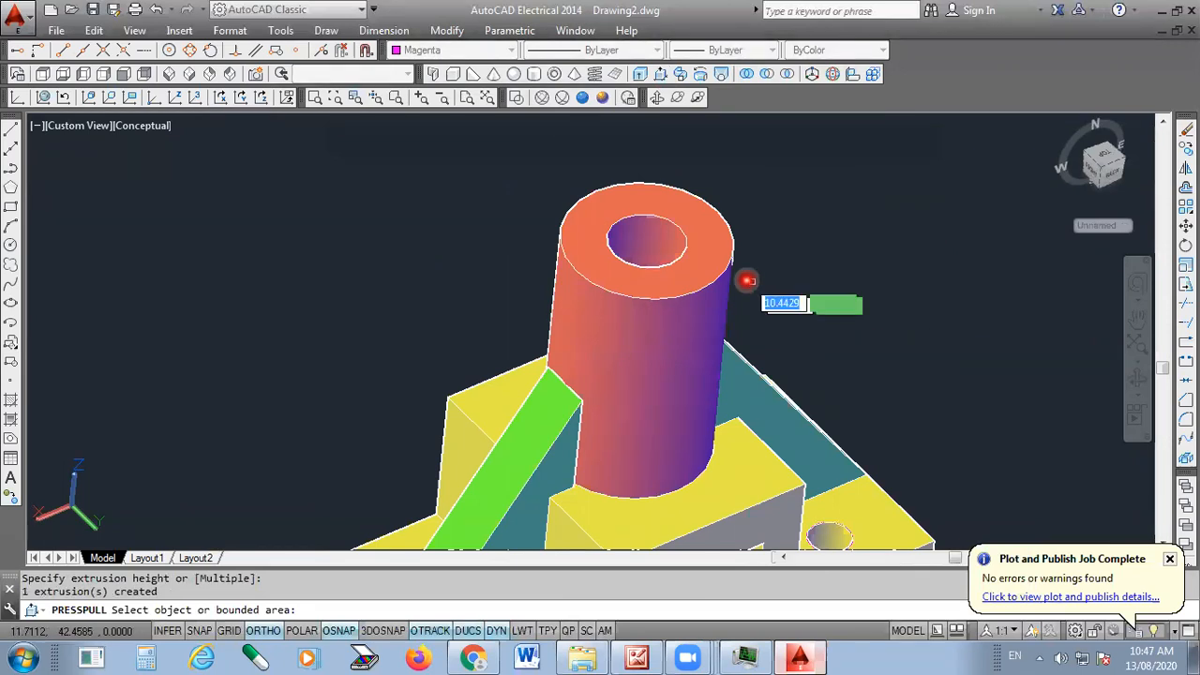
pyautogui.hotkey('ctrl', 'z')
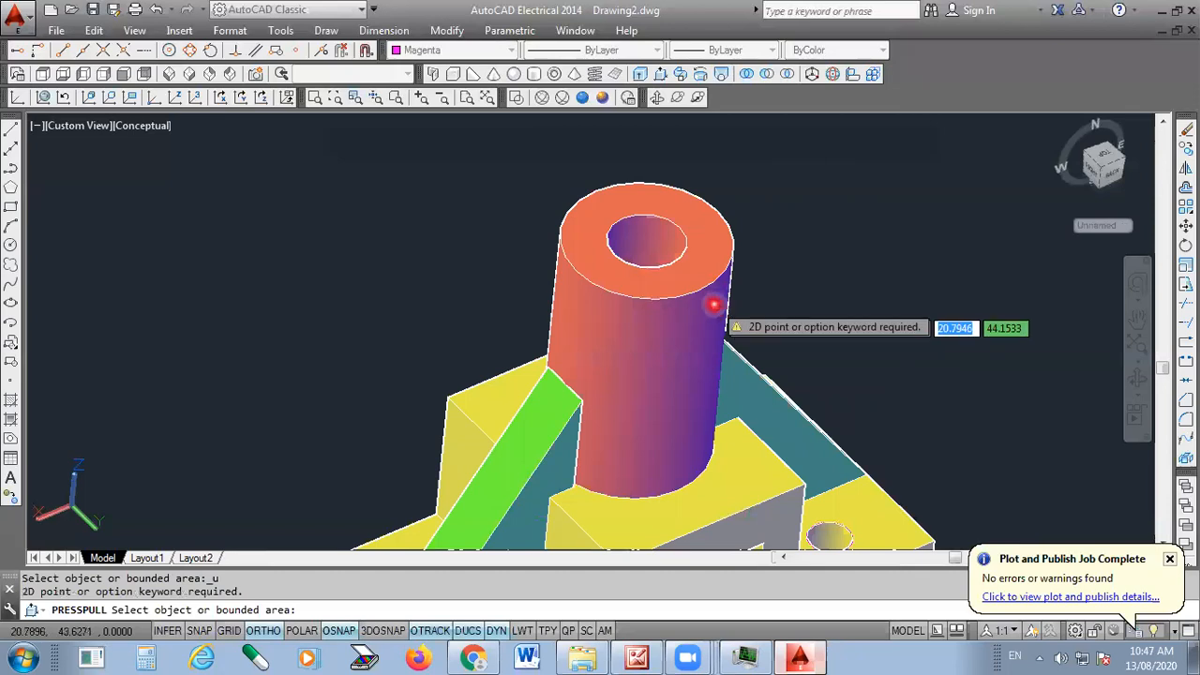
pyautogui.press('Return')
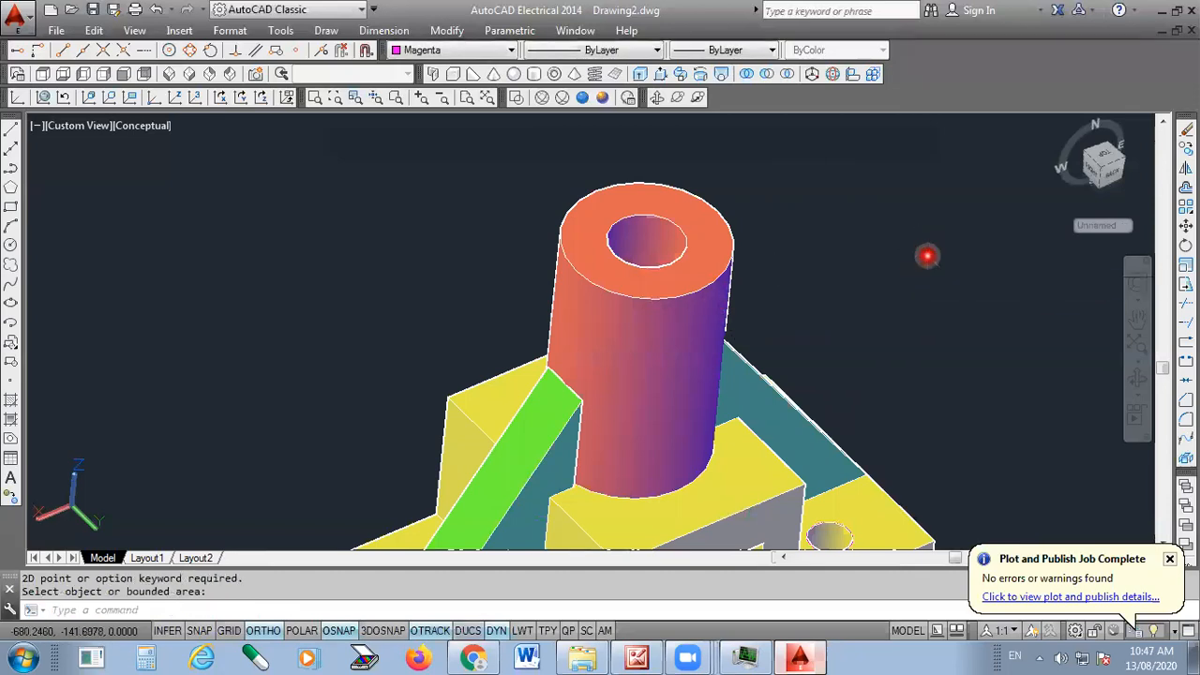
pyautogui.hotkey('ctrl', 'z')
pyautogui.scroll(-5, 622, 234)
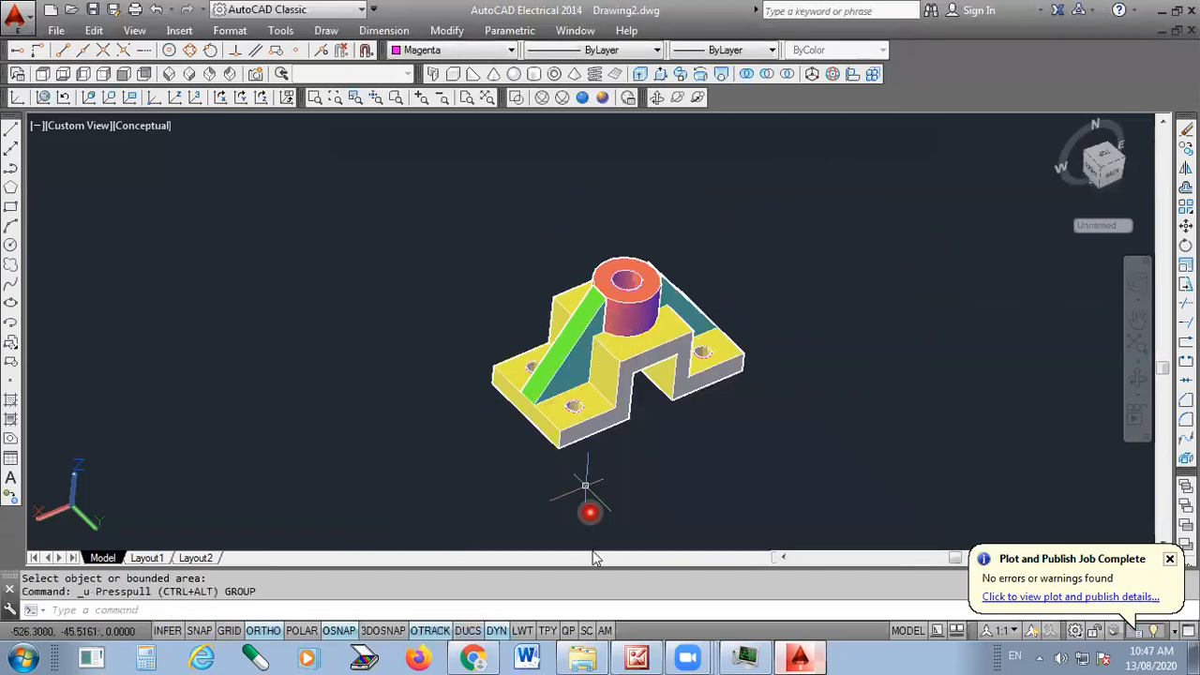
# Try to press-pull the base's front profile face, its outer flange face and the raised block's side wall outward
pyautogui.scroll(2, 591, 454)
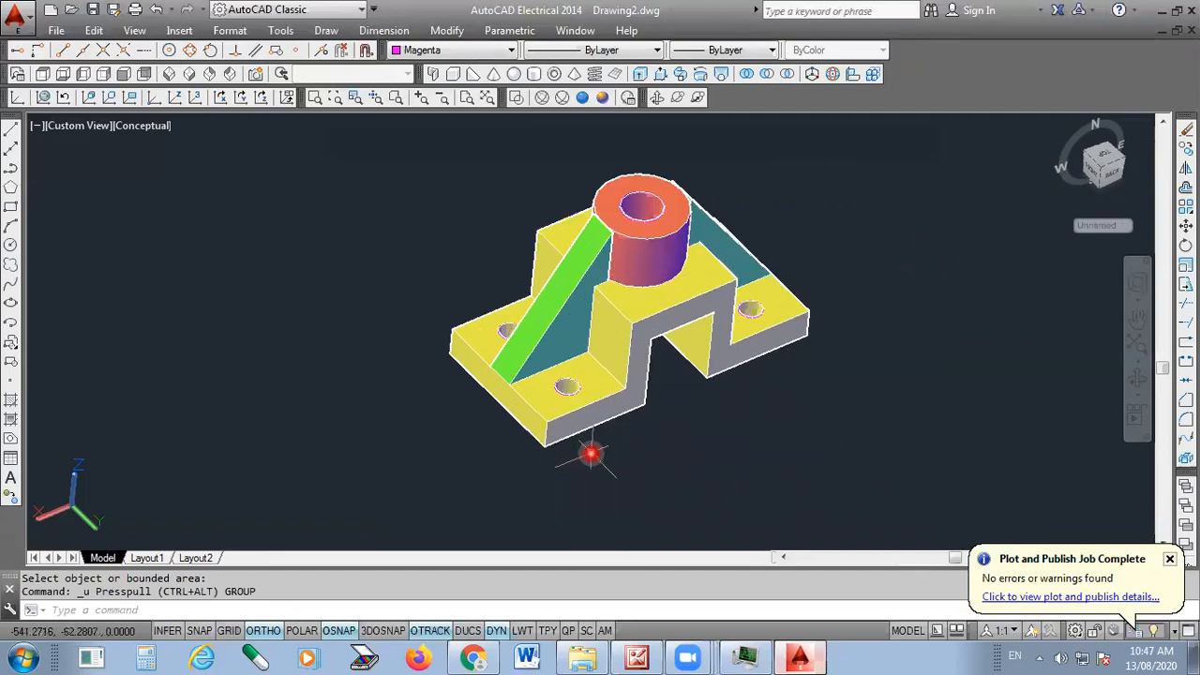
pyautogui.click(661, 76)
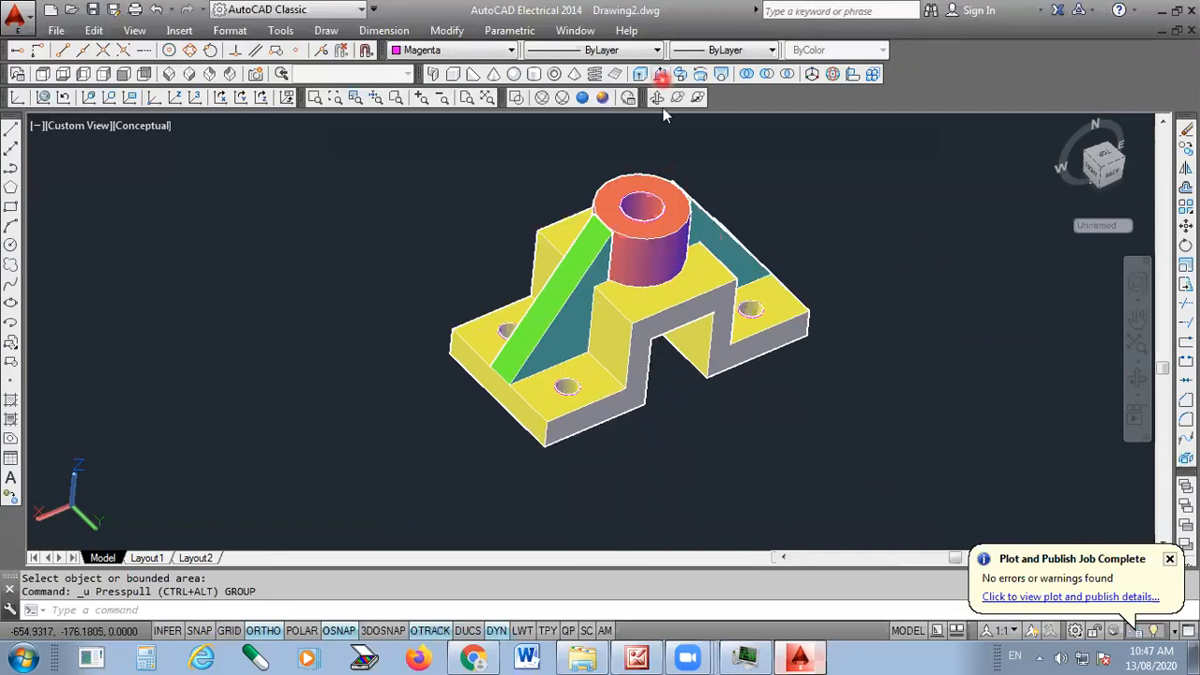
pyautogui.click(608, 410)
pyautogui.click(773, 515)
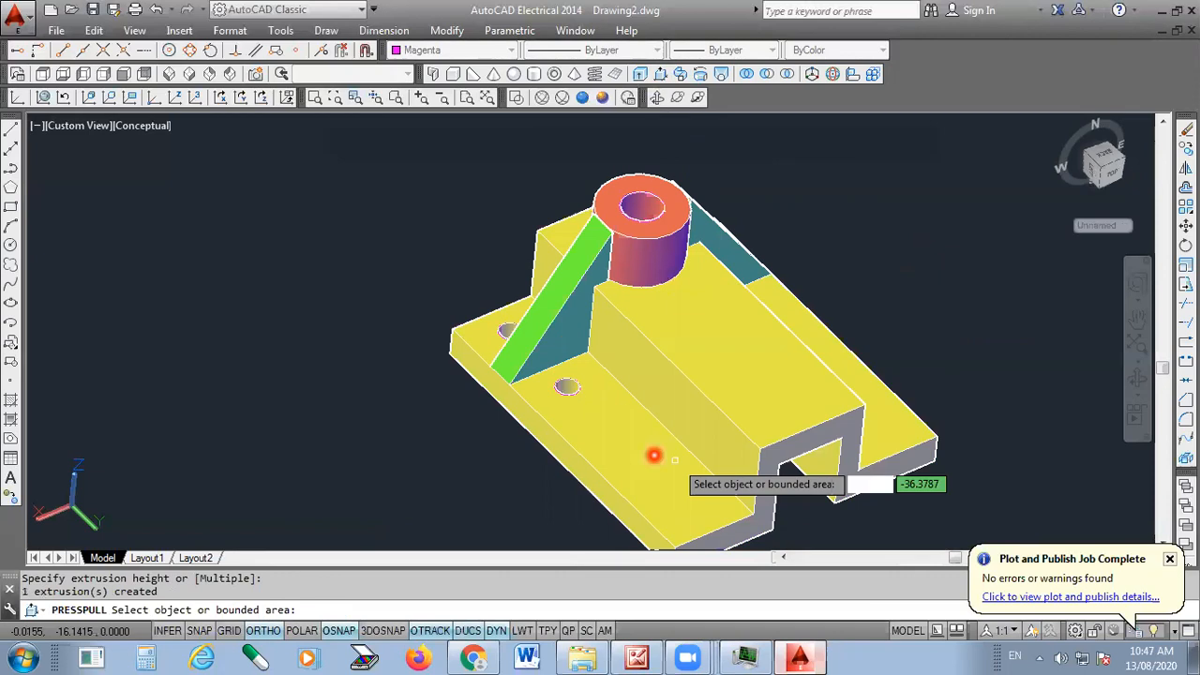
pyautogui.click(464, 398)
pyautogui.click(373, 407)
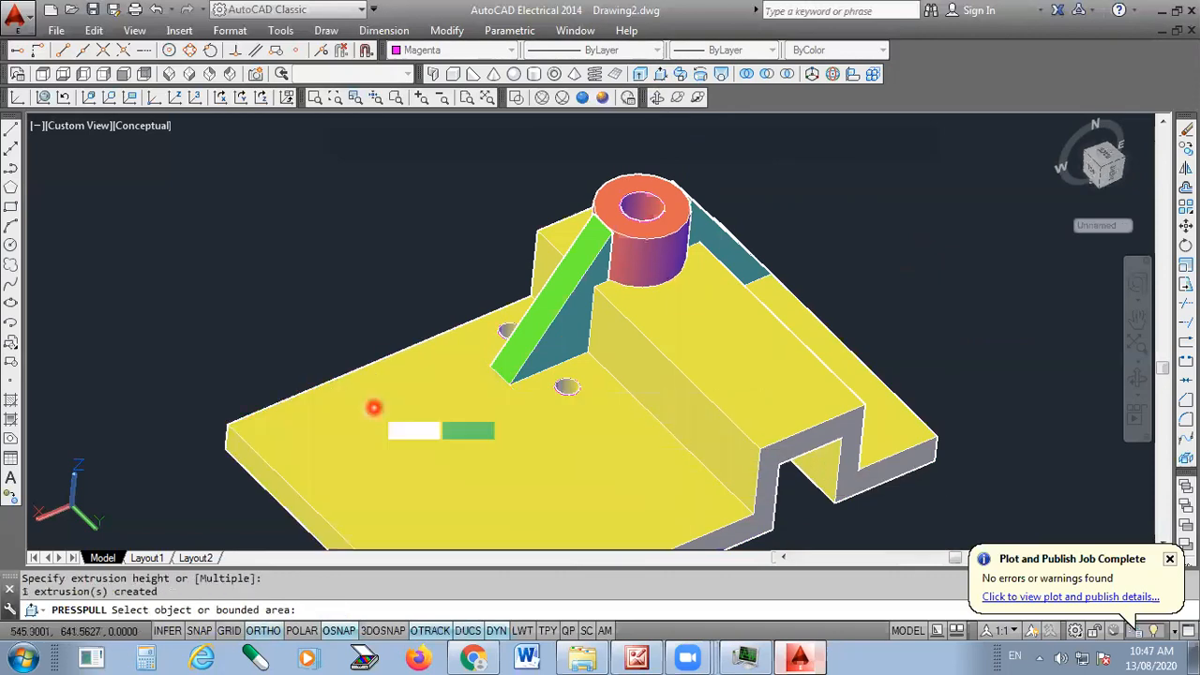
pyautogui.click(542, 264)
pyautogui.click(383, 279)
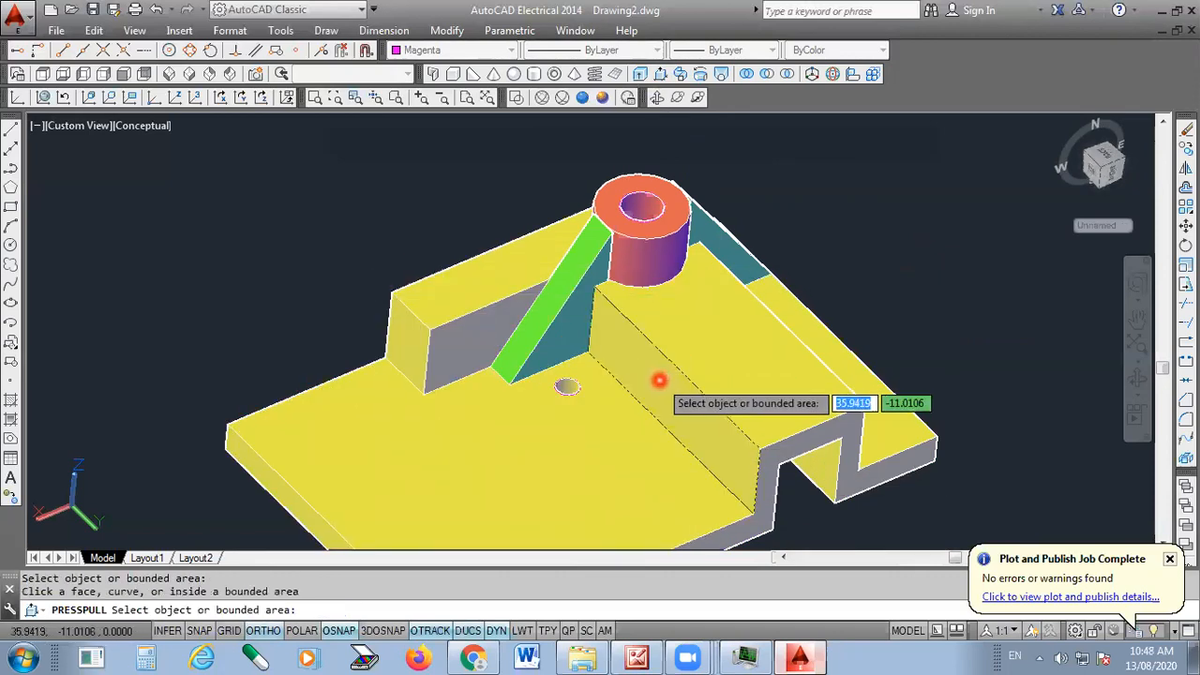
# Try to press-pull the raised block's wall and the green rib's sloped face outward, and undo all the trial extrusions
pyautogui.click(657, 377)
pyautogui.click(559, 285)
pyautogui.click(565, 271)
pyautogui.click(421, 231)
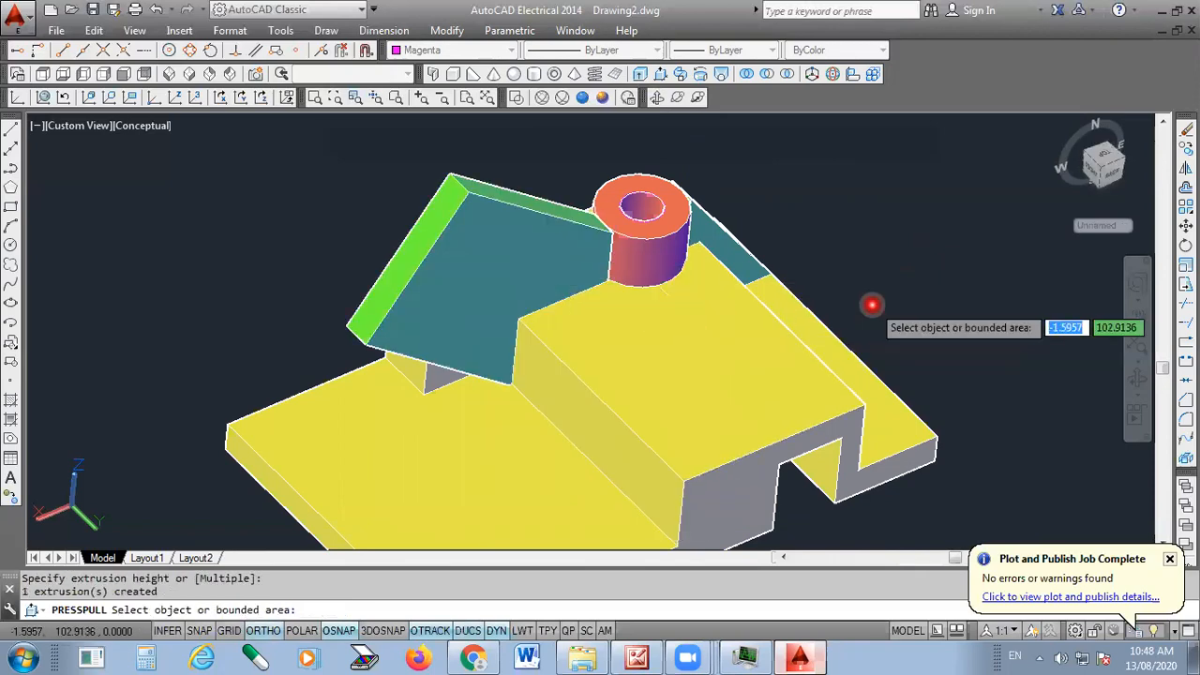
pyautogui.hotkey('ctrl', 'z')
pyautogui.press('Return')
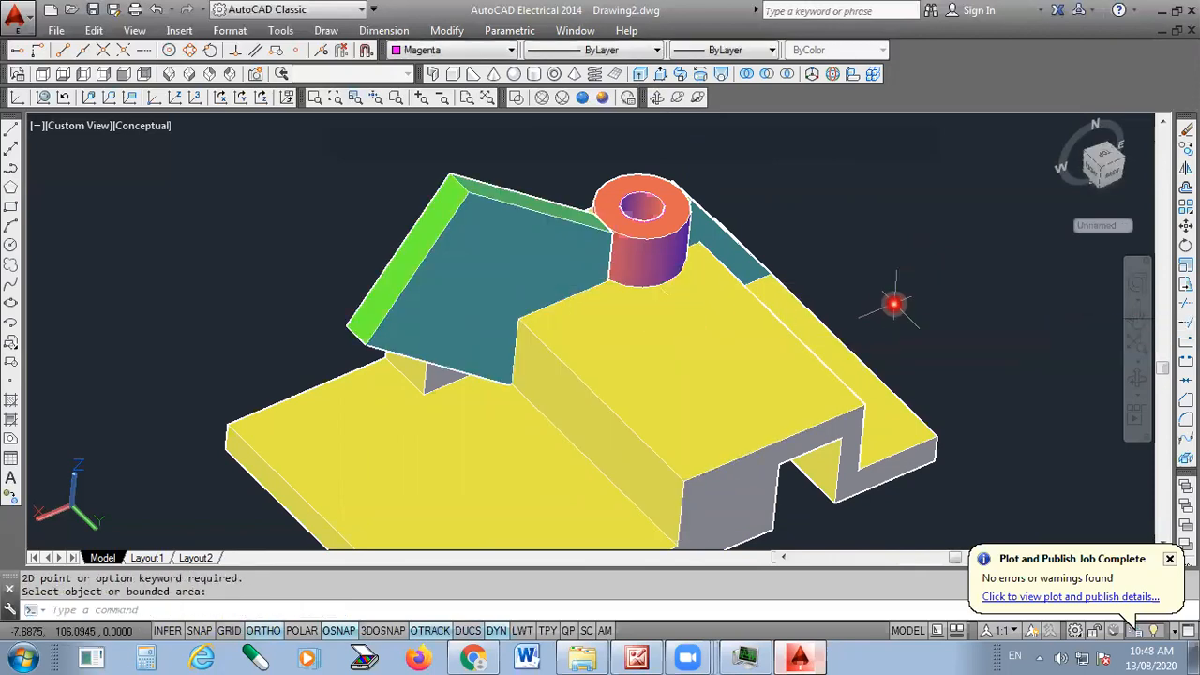
pyautogui.hotkey('ctrl', 'z')
pyautogui.hotkey('ctrl', 'z')
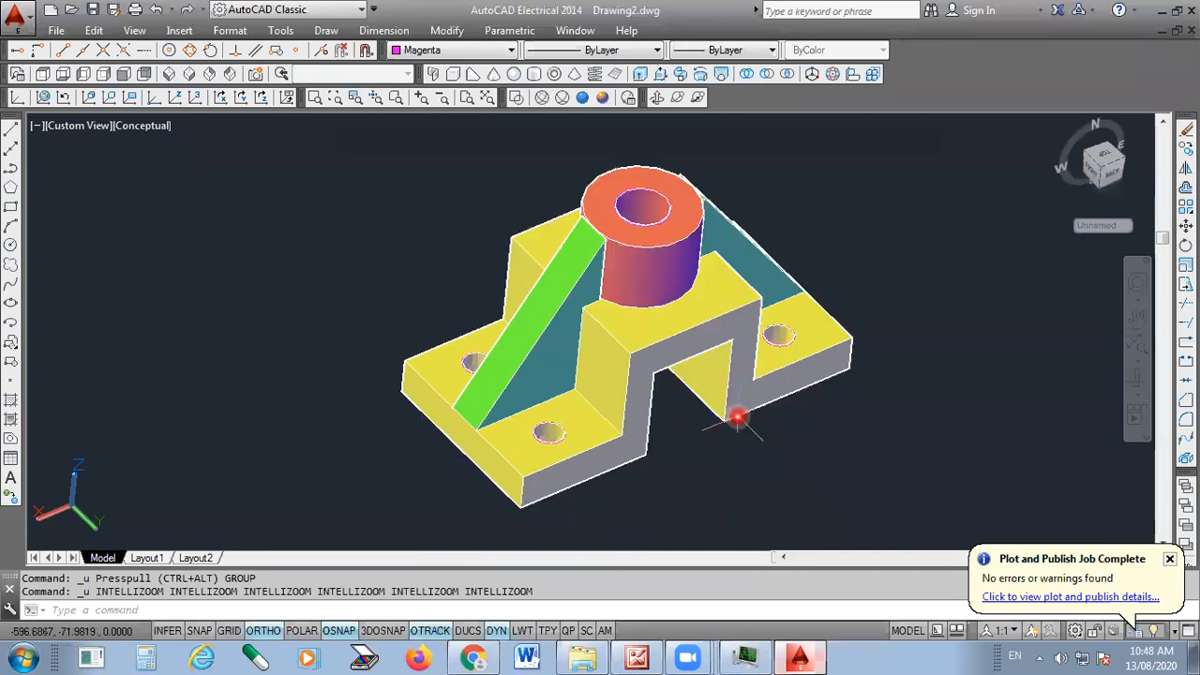
# Switch to the reference picture in Microsoft Office 2010 and examine the bracket's shape, dimensions and hole notes
pyautogui.hotkey('alt', 'Tab')
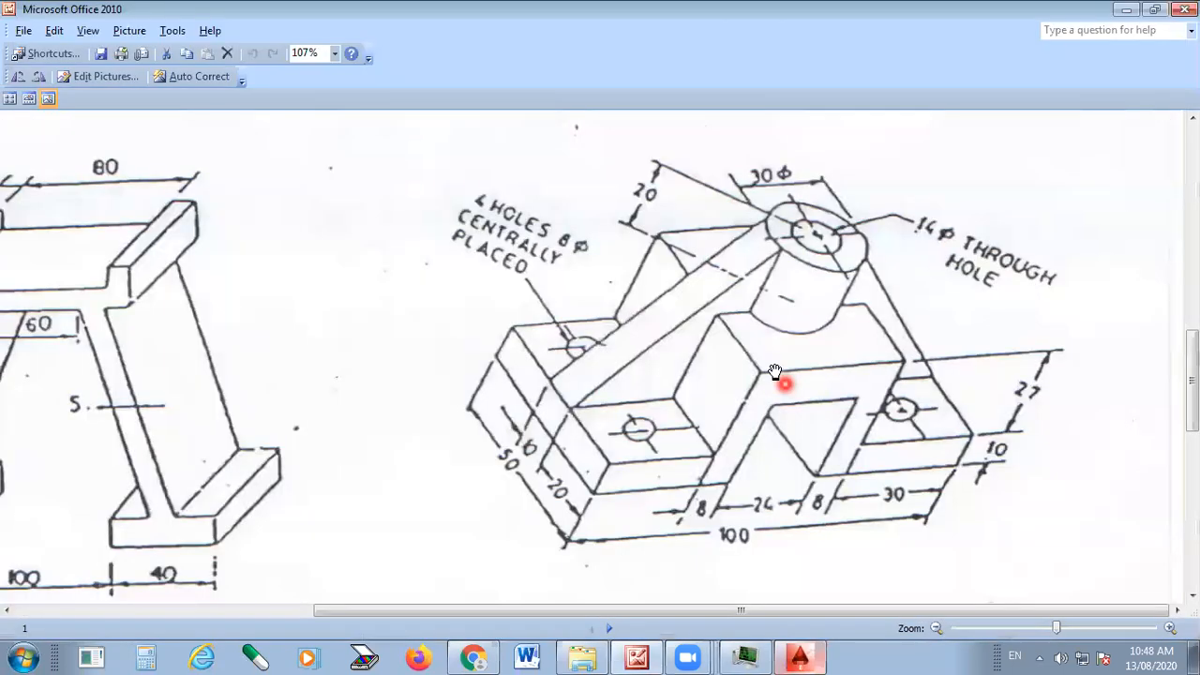
pyautogui.scroll(1, 514, 226)
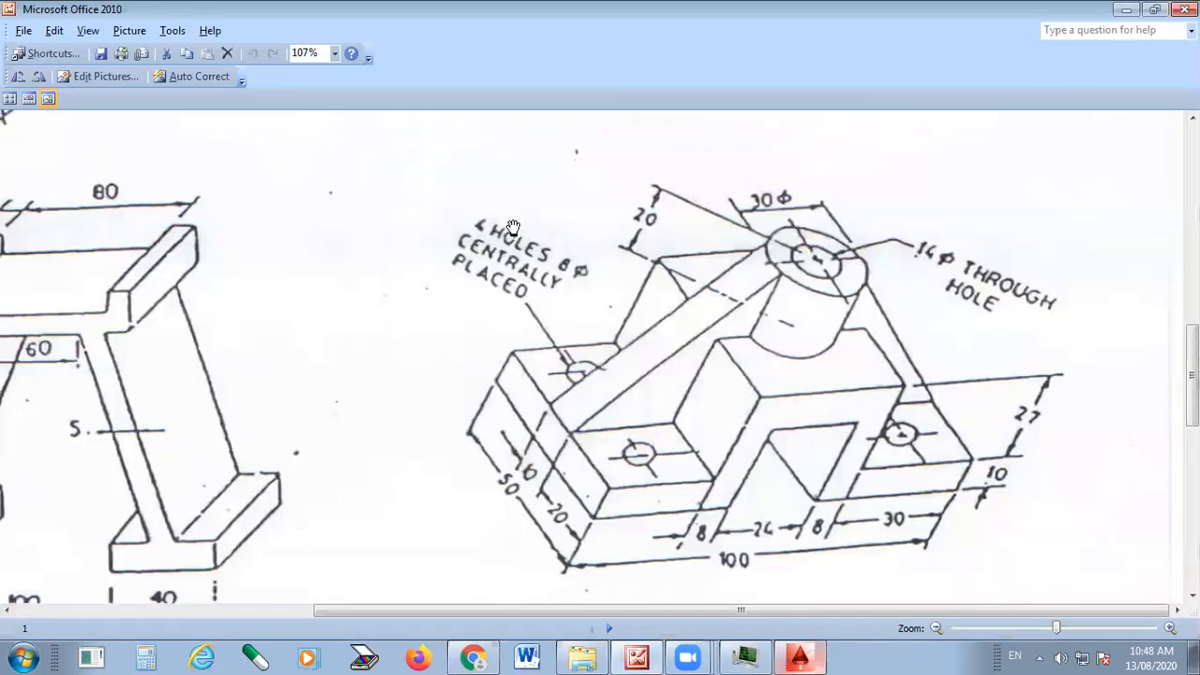
pyautogui.moveTo(489, 319); pyautogui.dragTo(926, 297)
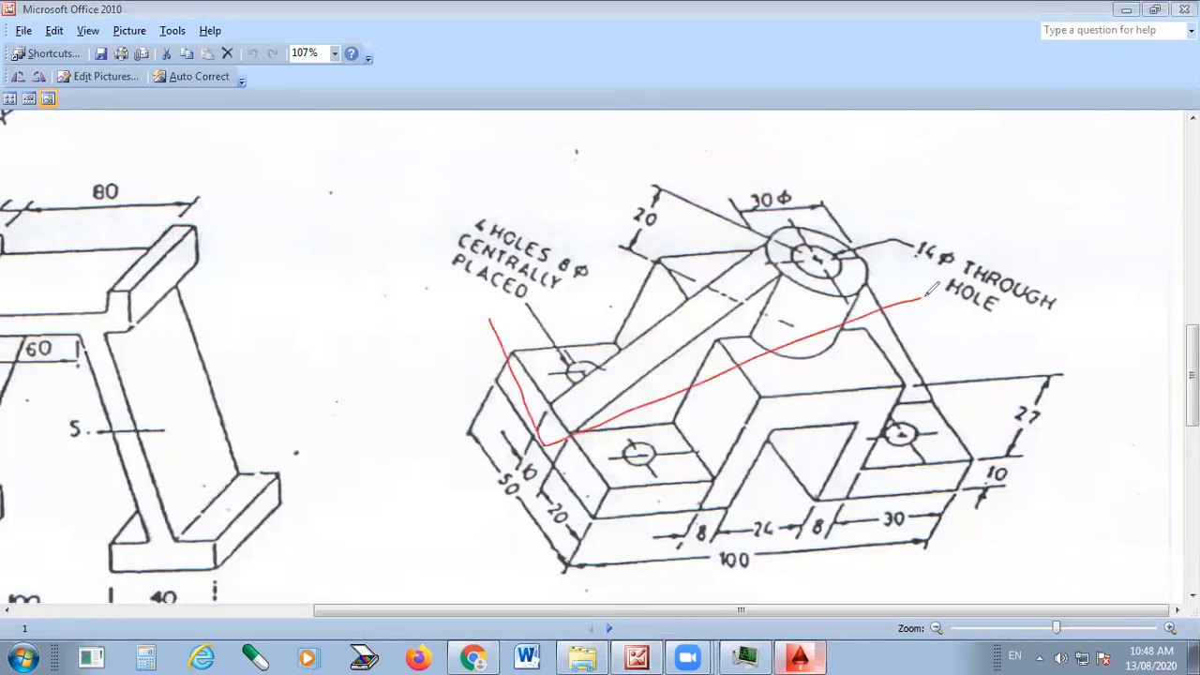
pyautogui.moveTo(192, 337); pyautogui.dragTo(201, 349)
pyautogui.hotkey('ctrl', 'z')
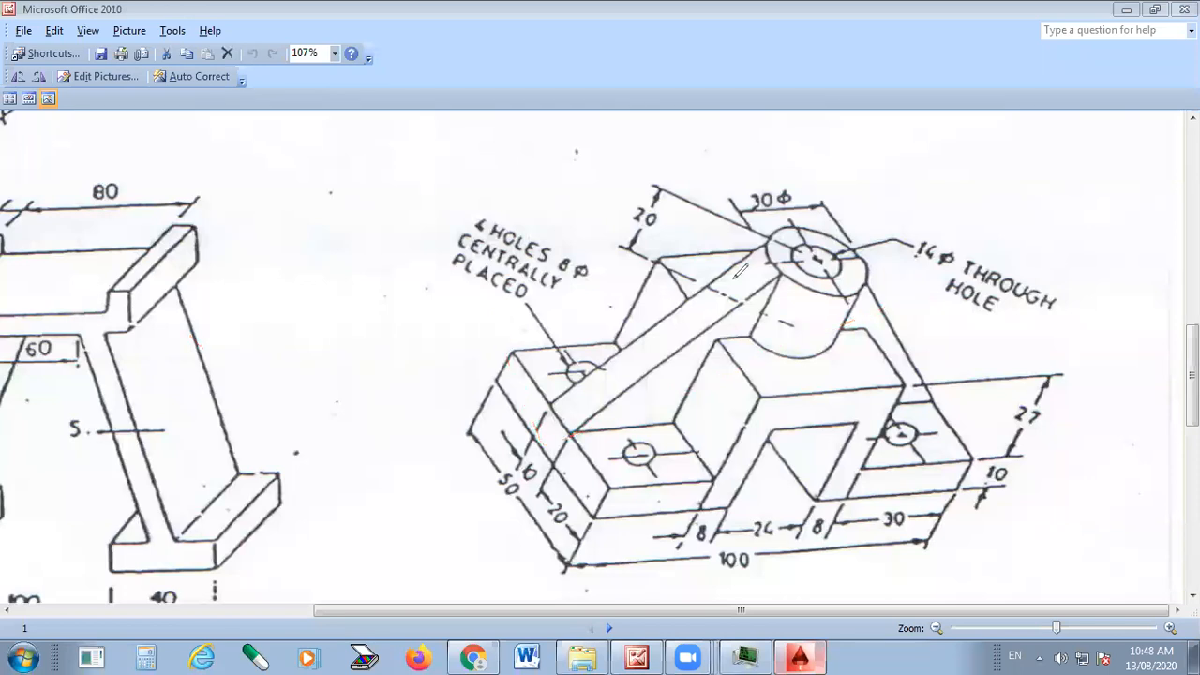
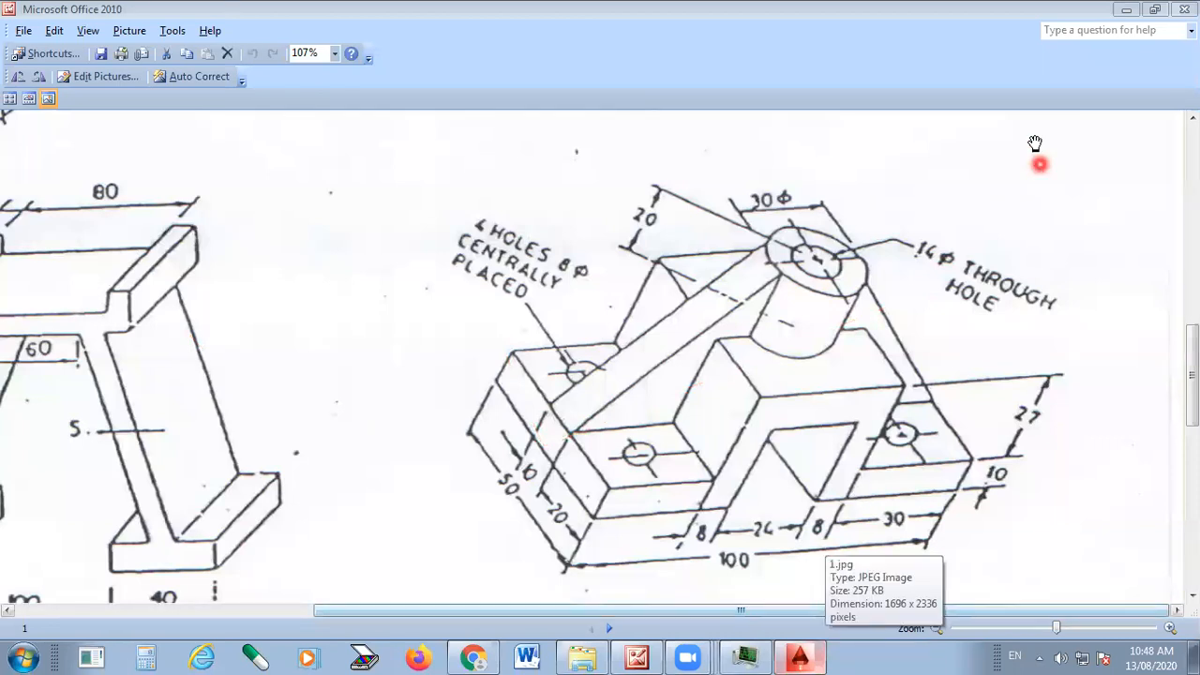
pyautogui.moveTo(718, 391); pyautogui.dragTo(865, 353)
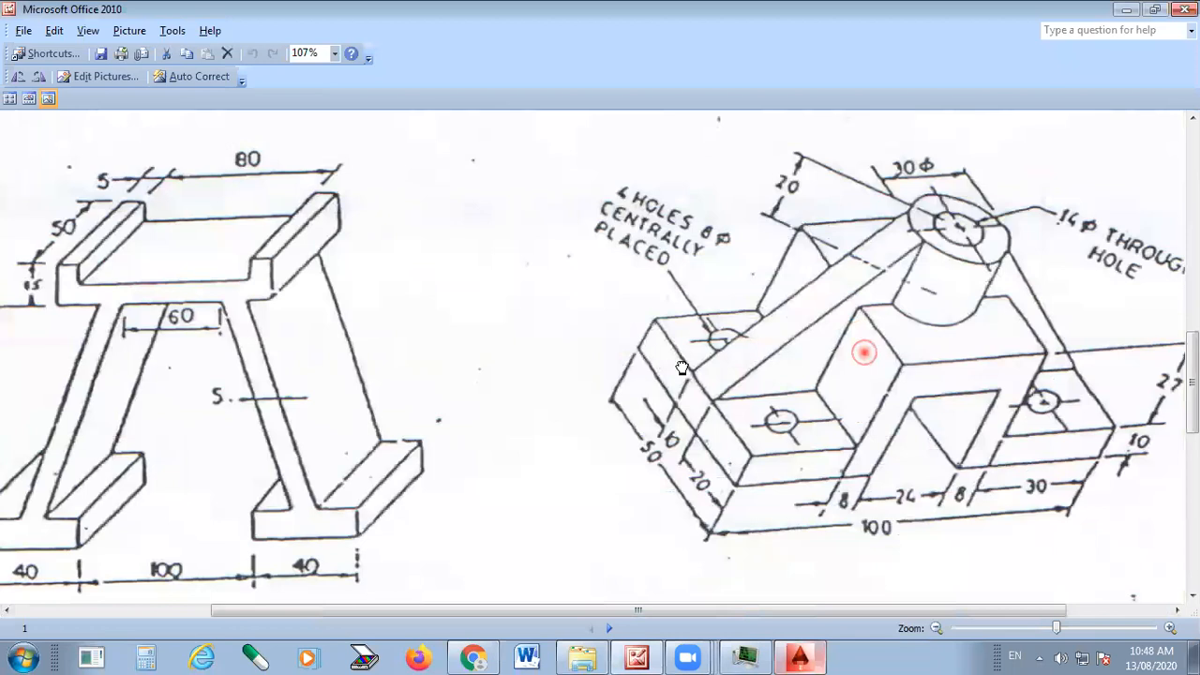
pyautogui.keyDown('ctrl'); pyautogui.scroll(-1, 666, 354); pyautogui.keyUp('ctrl')
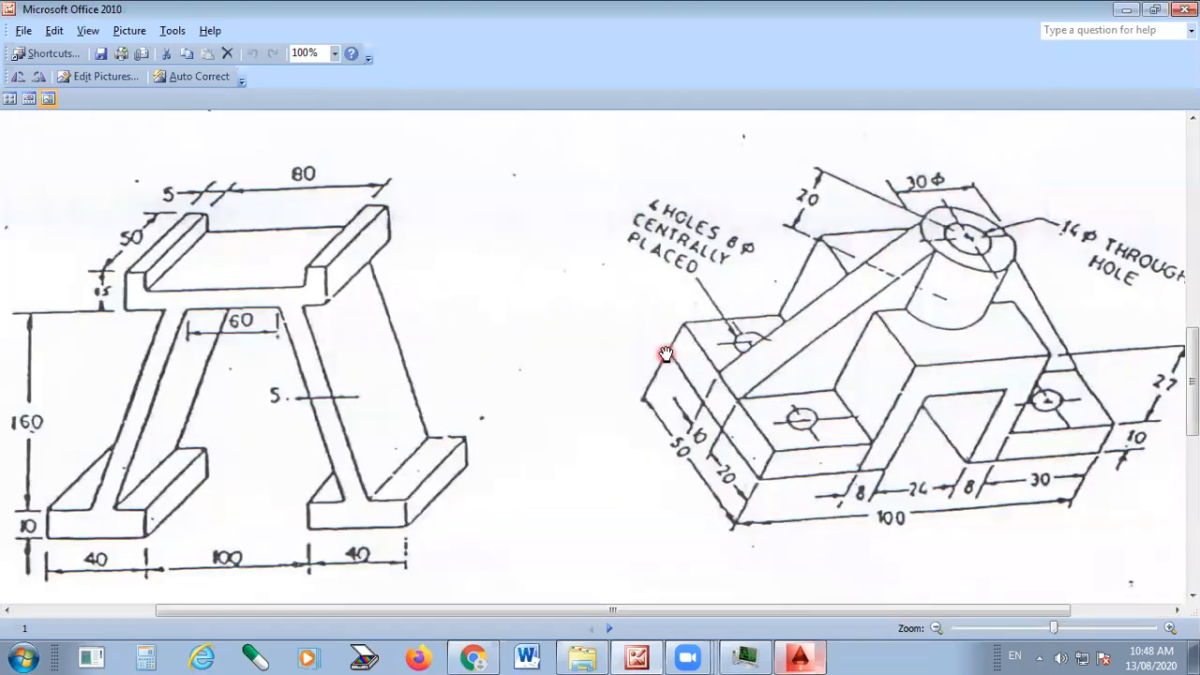
# Return to the AutoCAD drawing and start a plot using the DWG To PDF.pc3 plotter
pyautogui.click(799, 657)
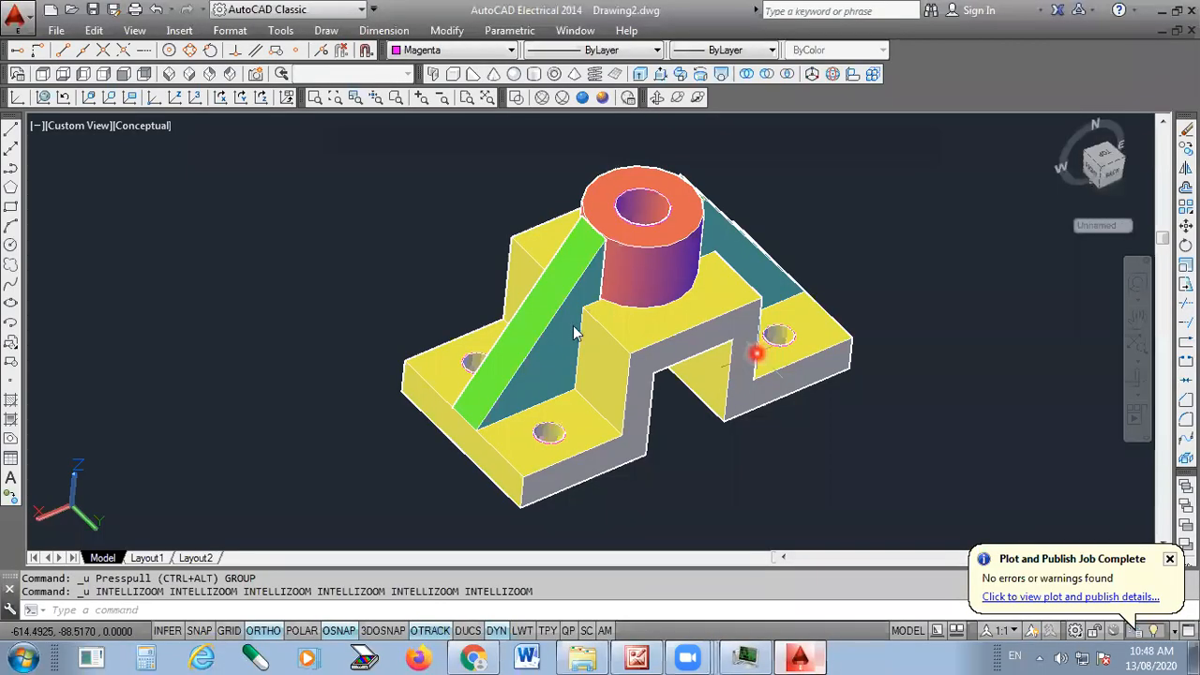
pyautogui.hotkey('ctrl', 'p')
pyautogui.click(659, 196)
pyautogui.scroll(-2, 594, 248)
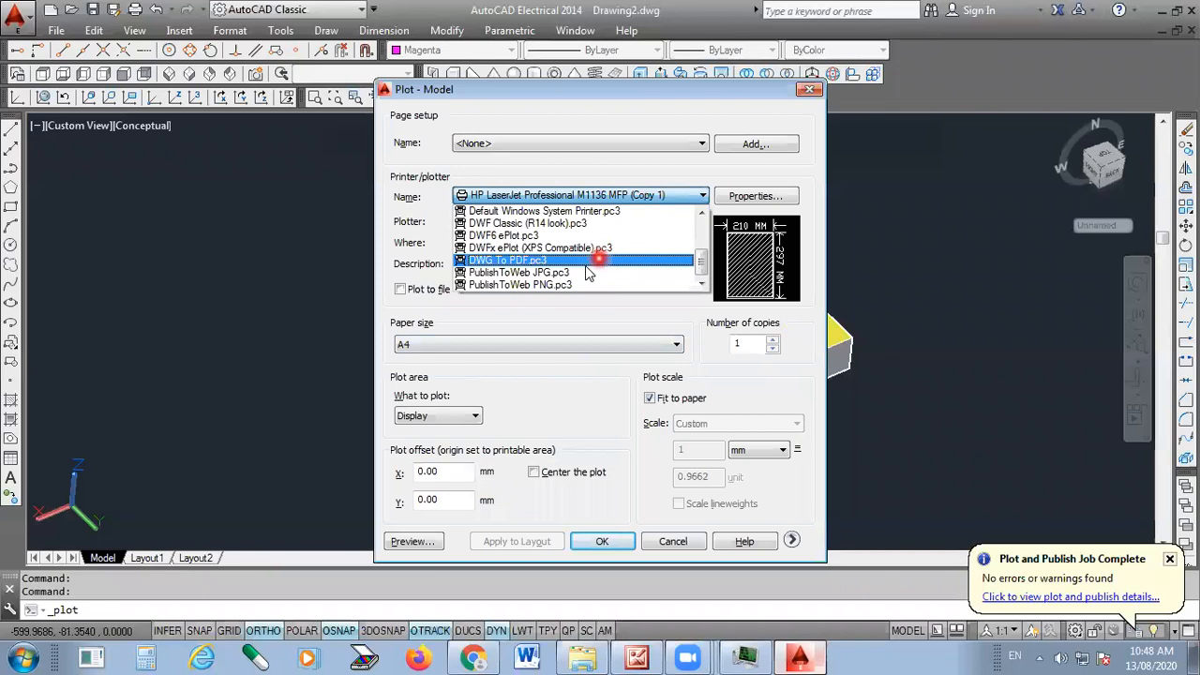
pyautogui.click(576, 279)
# Set the plot area to a window that encloses the whole bracket
pyautogui.click(456, 415)
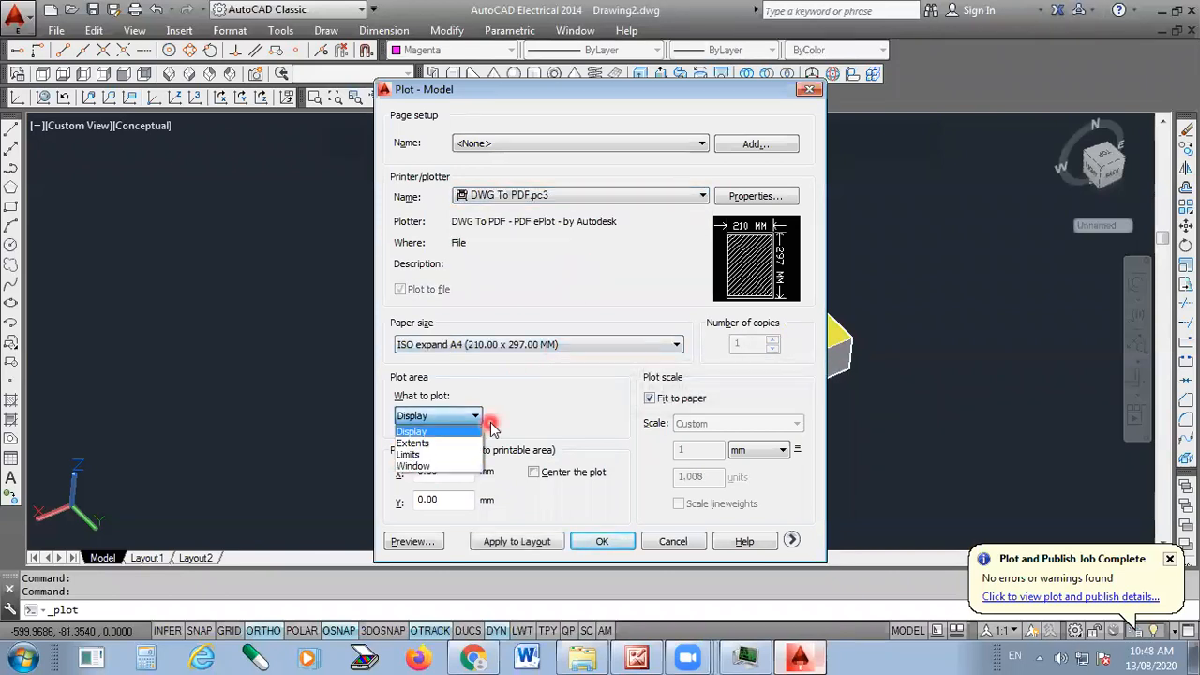
pyautogui.click(427, 464)
pyautogui.scroll(-2, 433, 458)
pyautogui.click(377, 221)
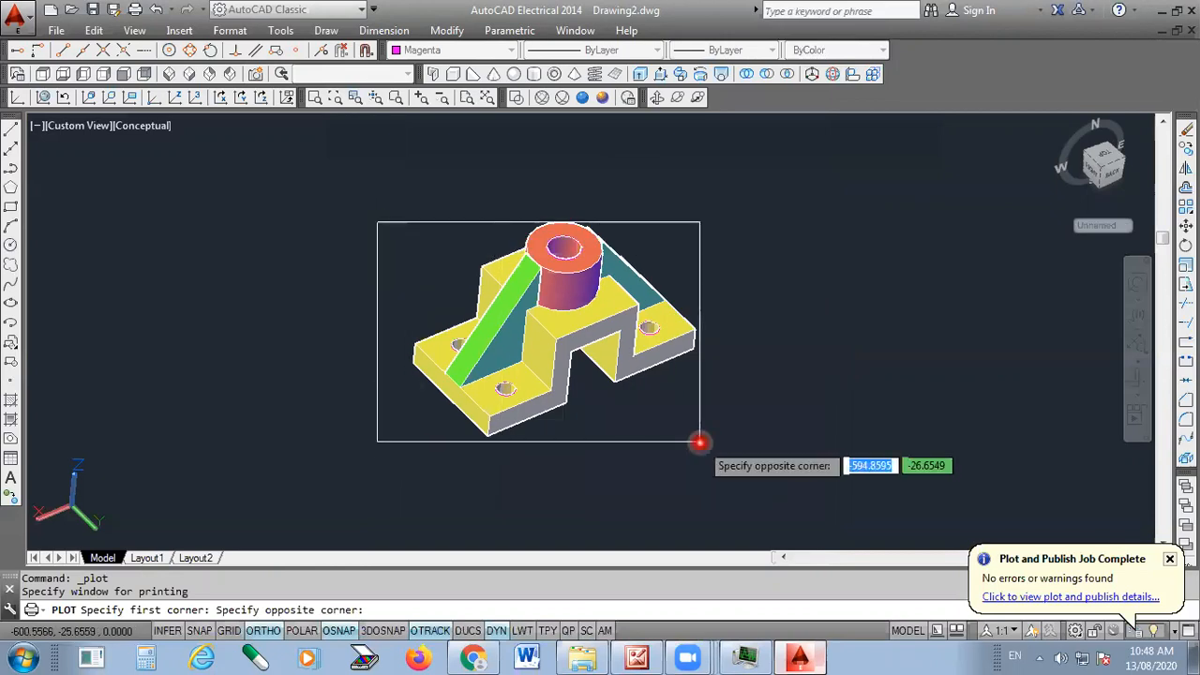
pyautogui.click(741, 442)
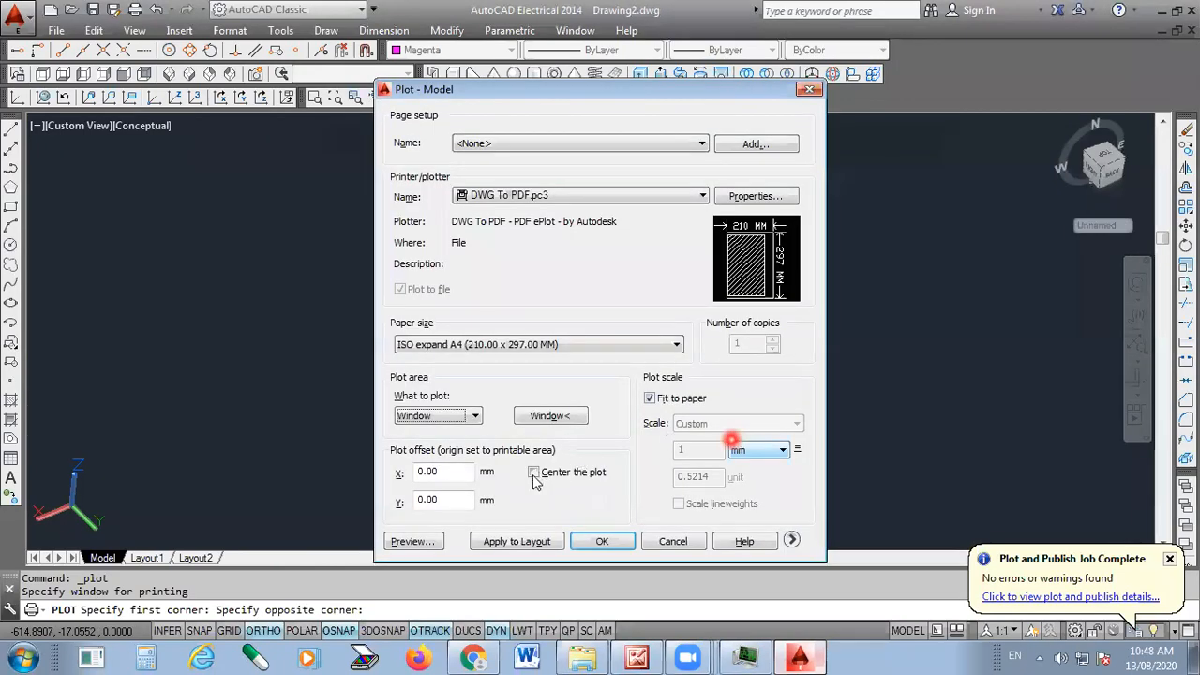
# Preview the plot, save it as a PDF named 16, and close the resulting PDF
pyautogui.click(420, 542)
pyautogui.click(722, 291)
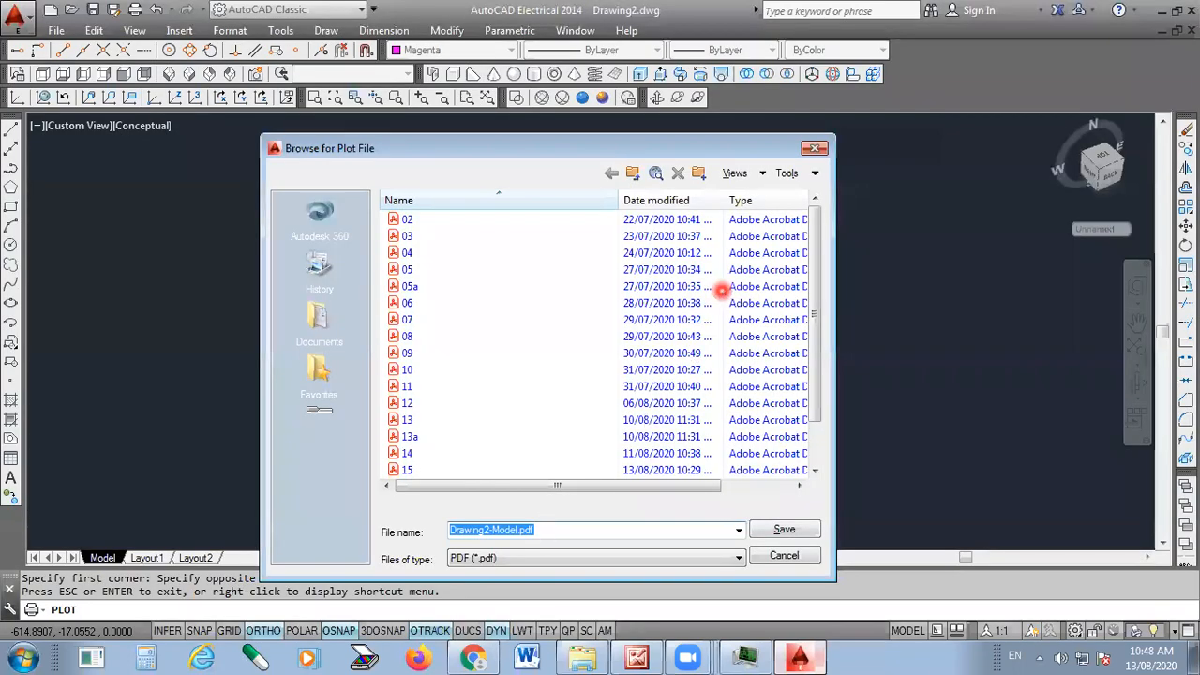
pyautogui.write('16')
pyautogui.click(775, 530)
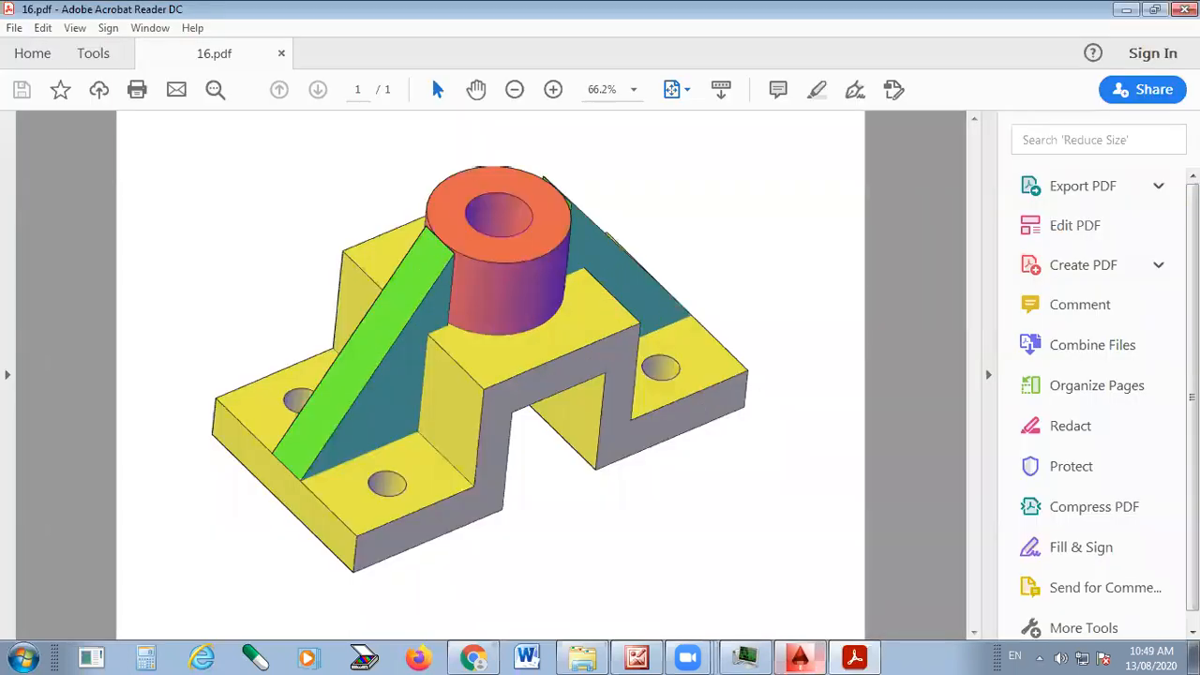
pyautogui.hotkey('alt', 'F4')
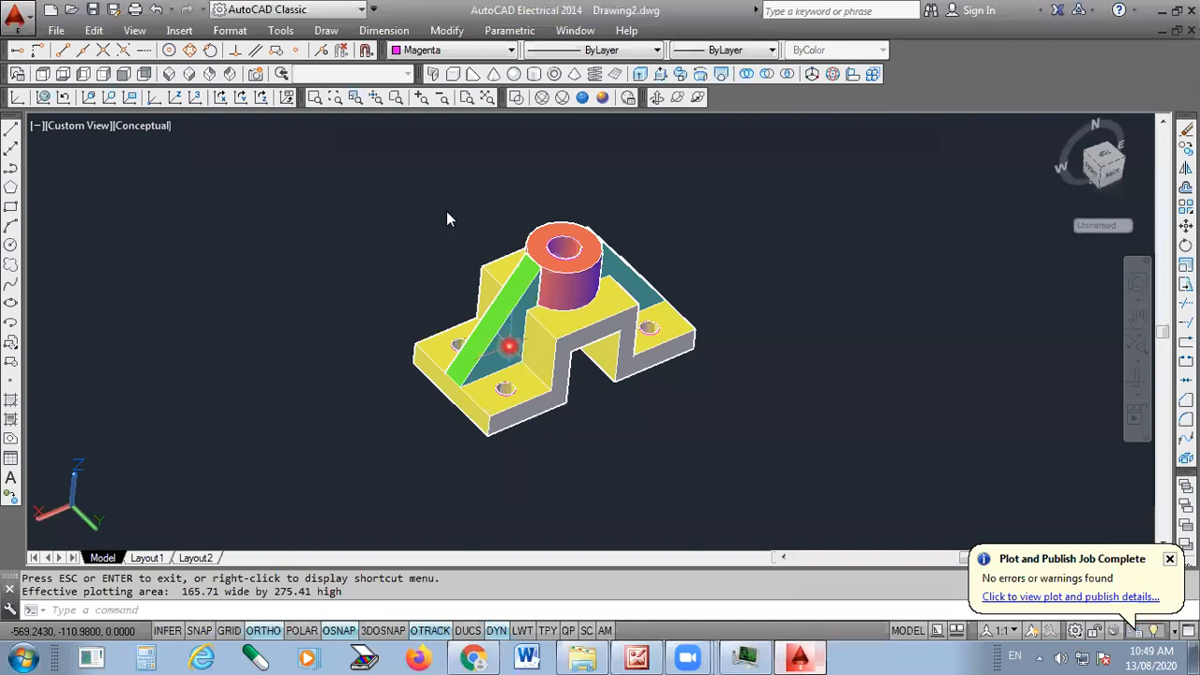
# Save the drawing as 16 in the AUTOCAD ONLINE CLASS folder, in AutoCAD 2013 Drawing format
pyautogui.hotkey('ctrl', 's')
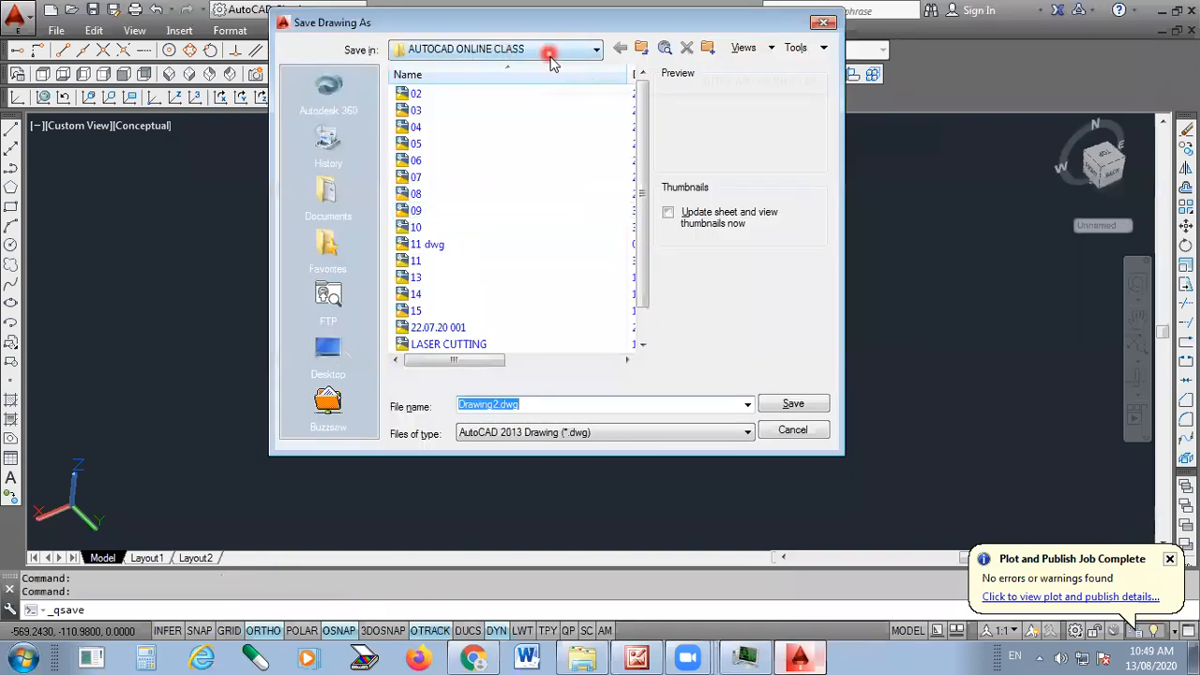
pyautogui.moveTo(643, 266); pyautogui.dragTo(643, 306)
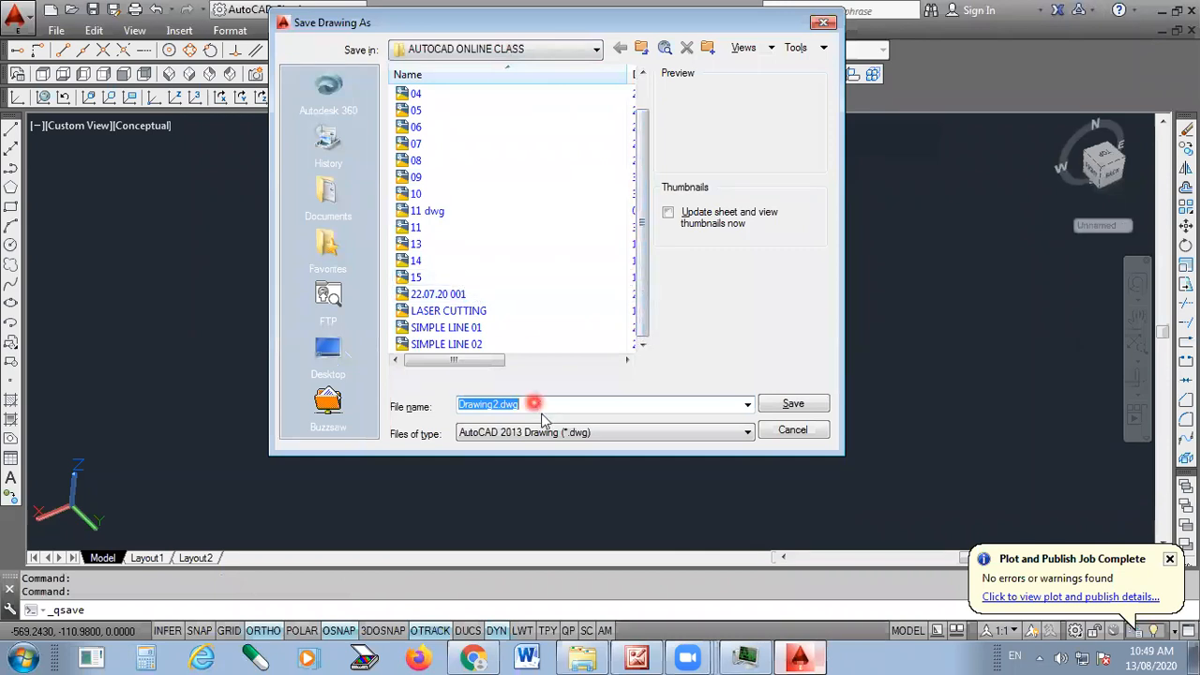
pyautogui.write('16')
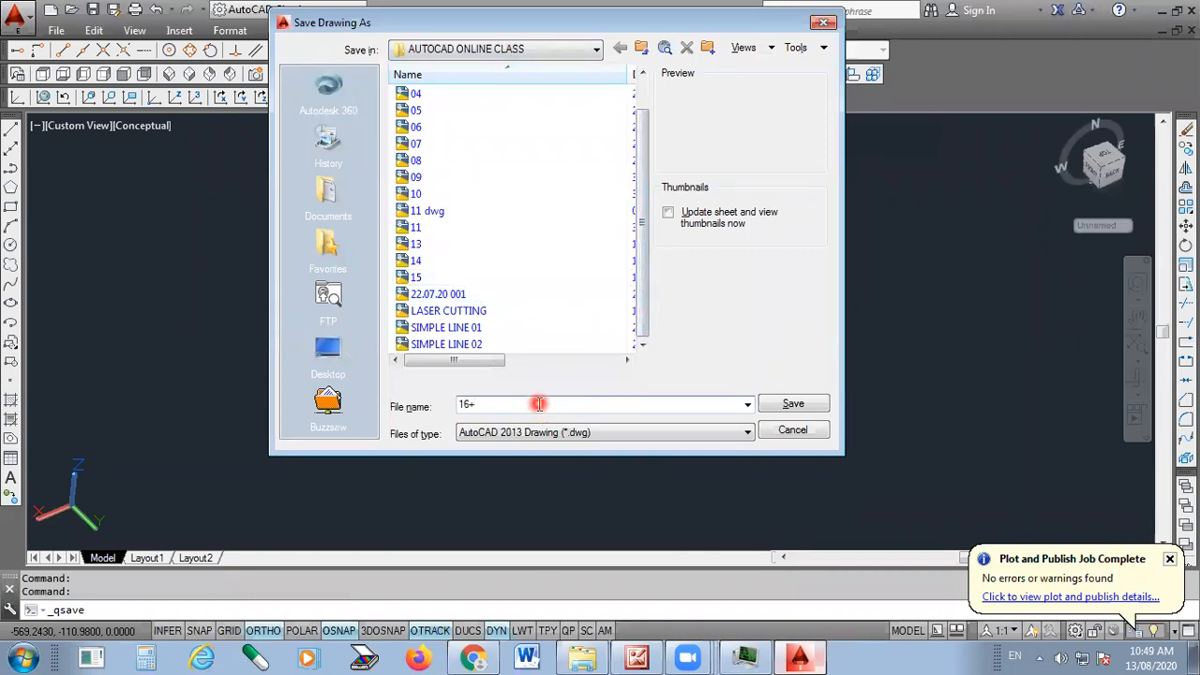
pyautogui.click(796, 403)
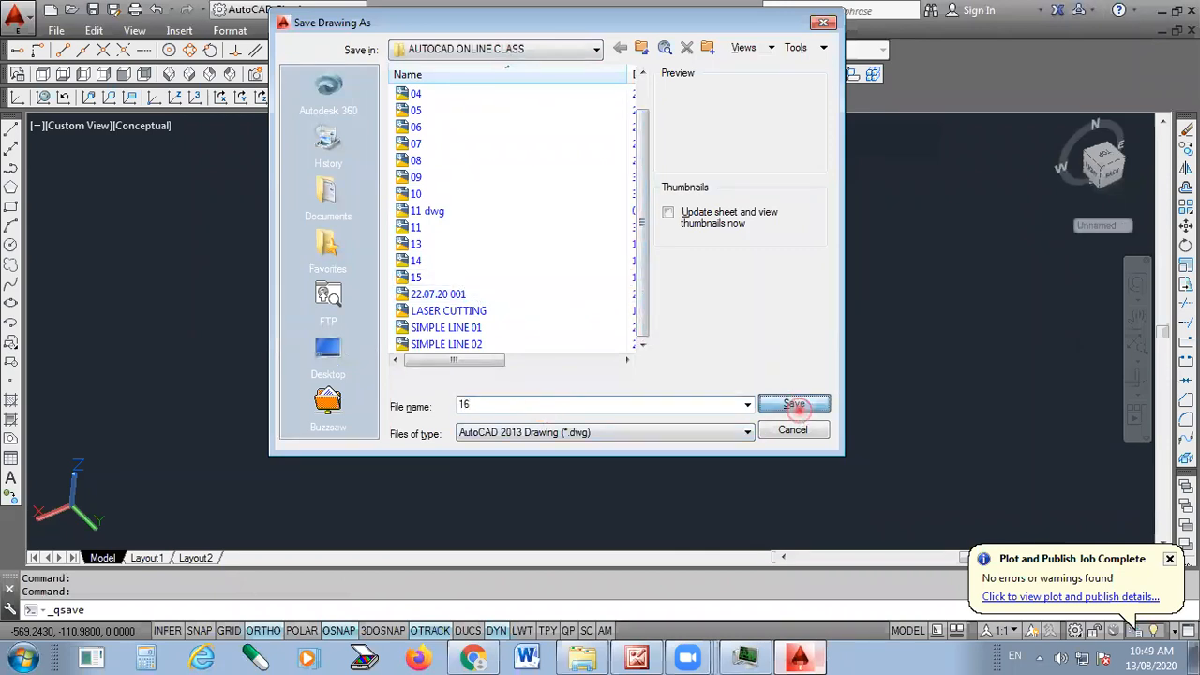